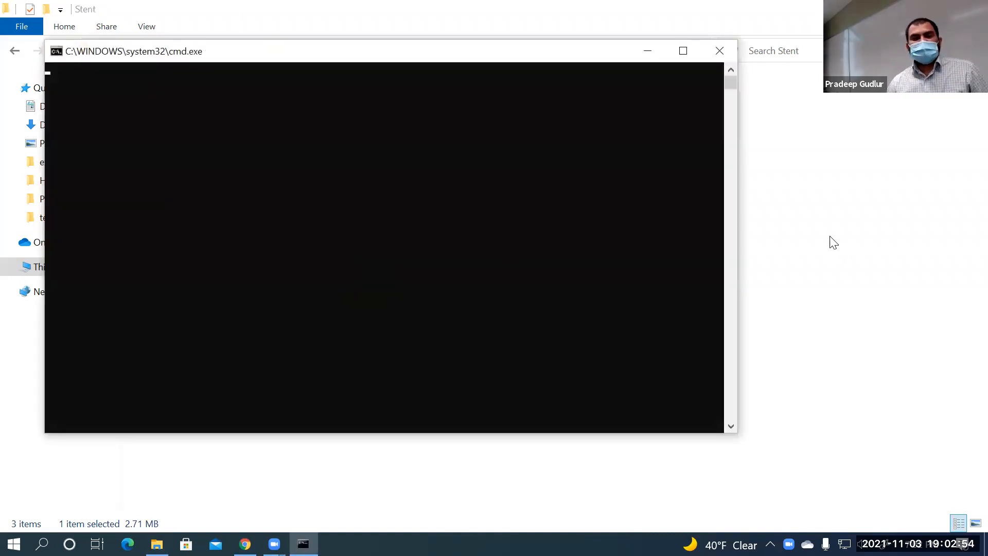
# On the Nexus course page, find the November 1–7 files and open the Balloon_Expanded_Stent_Abaqus_Exercise PDF
pyautogui.click(245, 543)
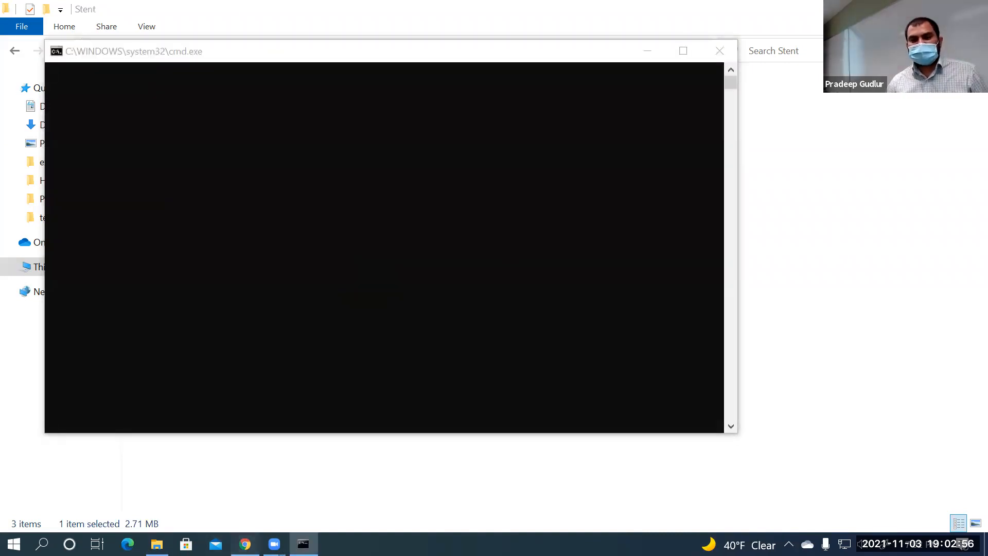
pyautogui.scroll(-15, 774, 421)
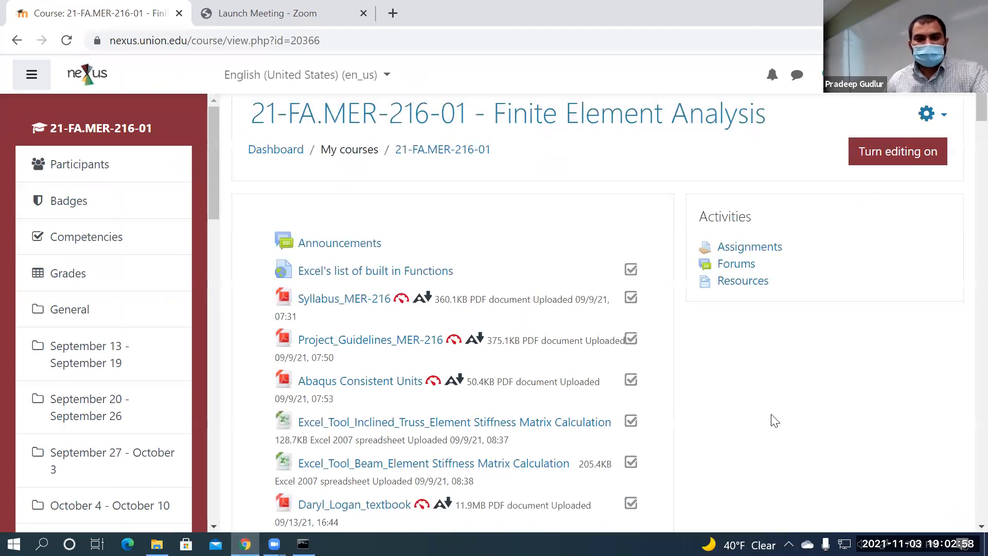
pyautogui.scroll(-20, 770, 420)
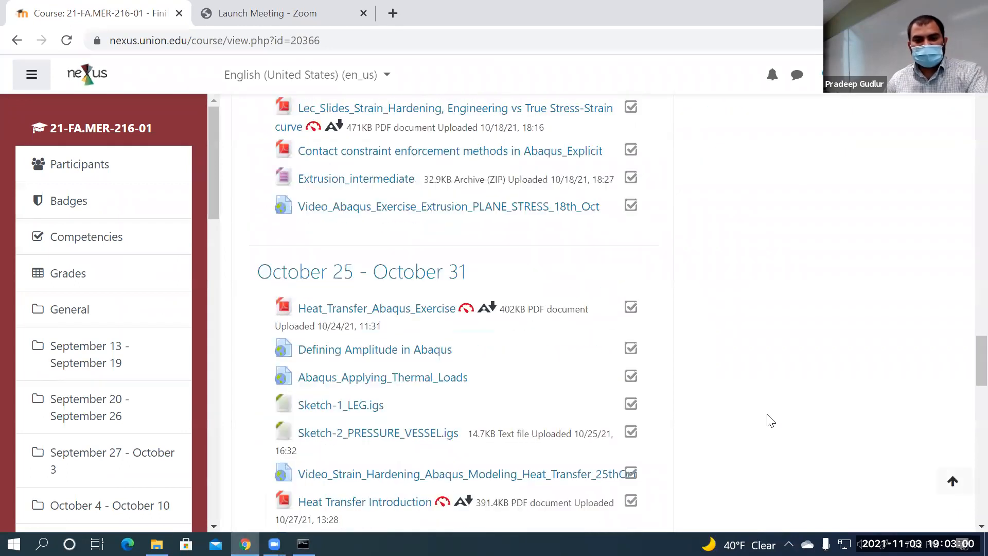
pyautogui.scroll(7, 768, 420)
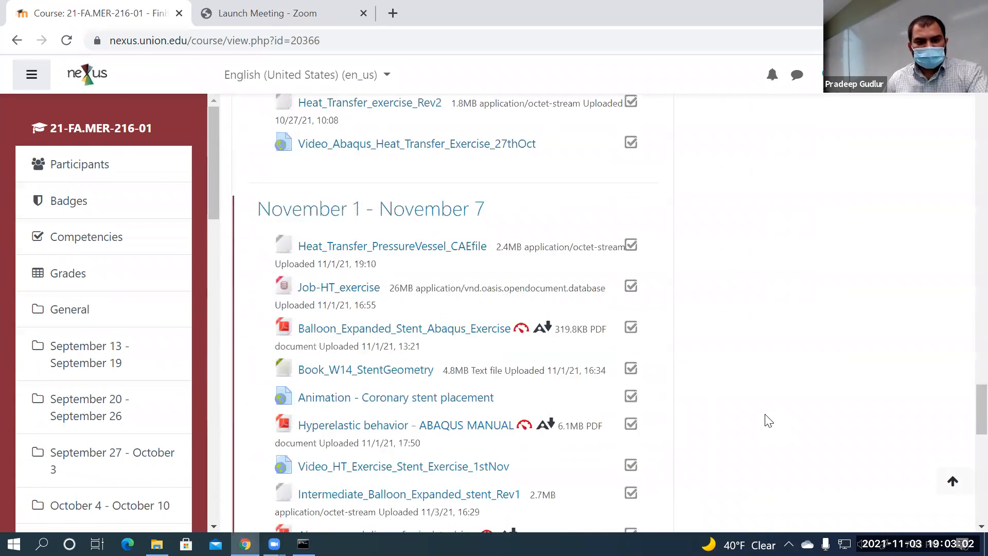
pyautogui.scroll(-2, 768, 420)
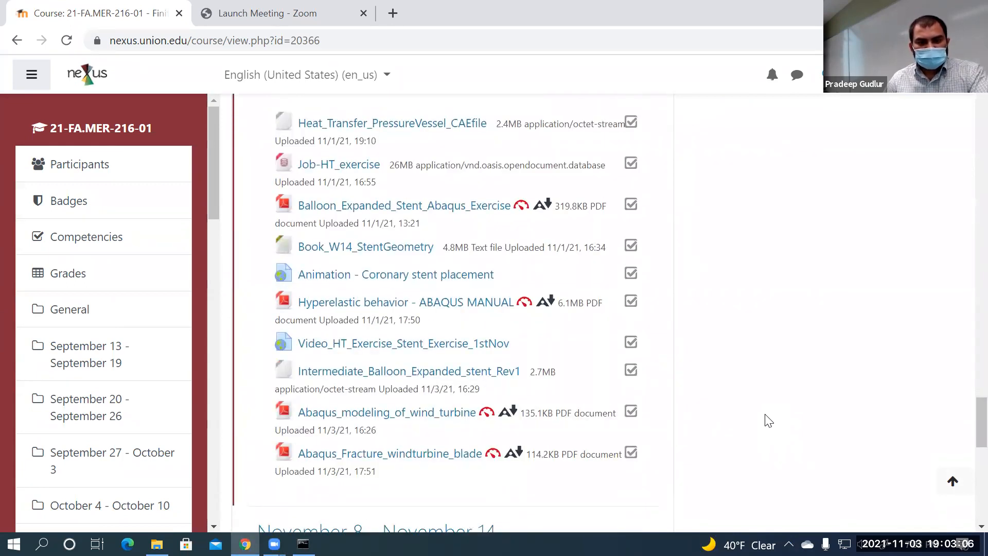
pyautogui.scroll(-4, 768, 420)
pyautogui.scroll(2, 768, 420)
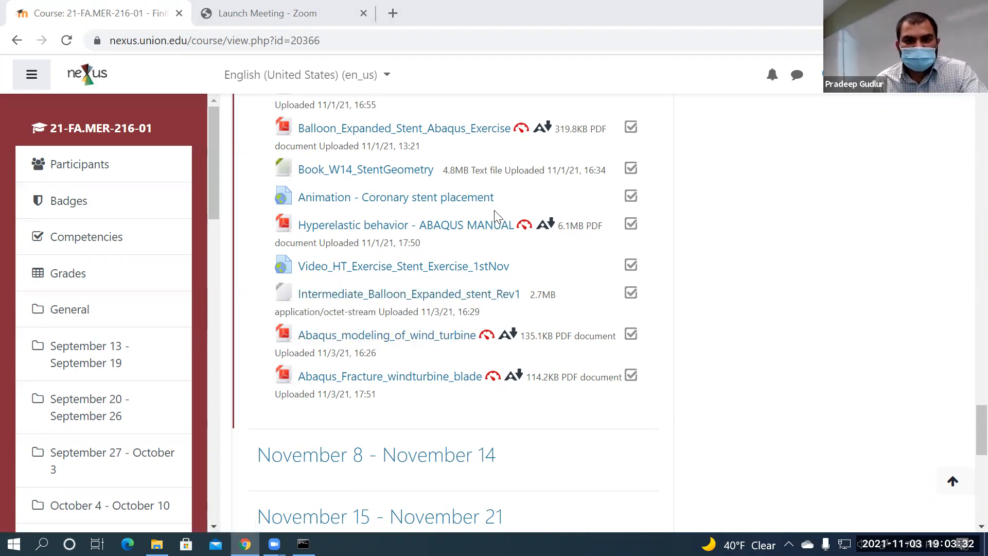
pyautogui.click(455, 130)
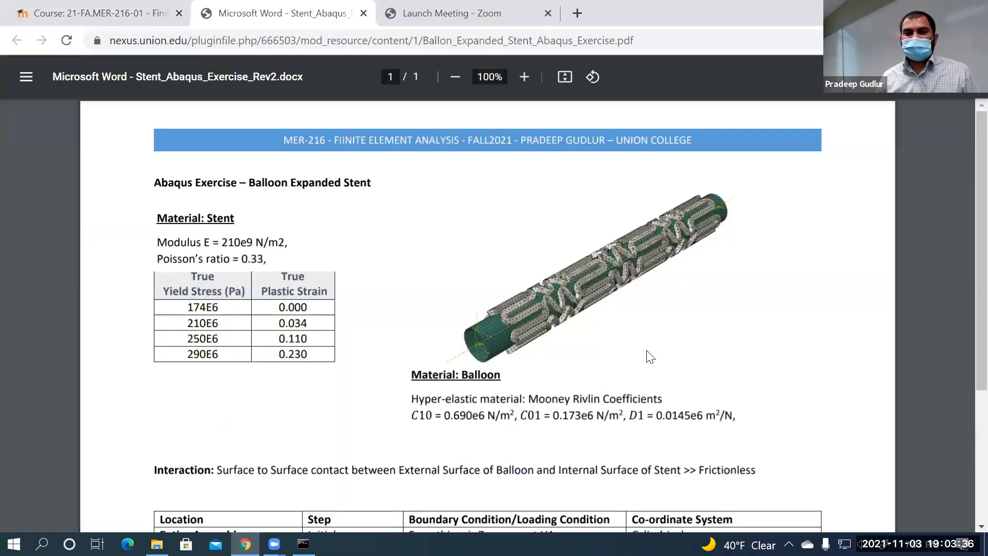
# Scroll the stent handout down to its boundary-condition table, then go back to the Course tab
pyautogui.scroll(-2, 679, 318)
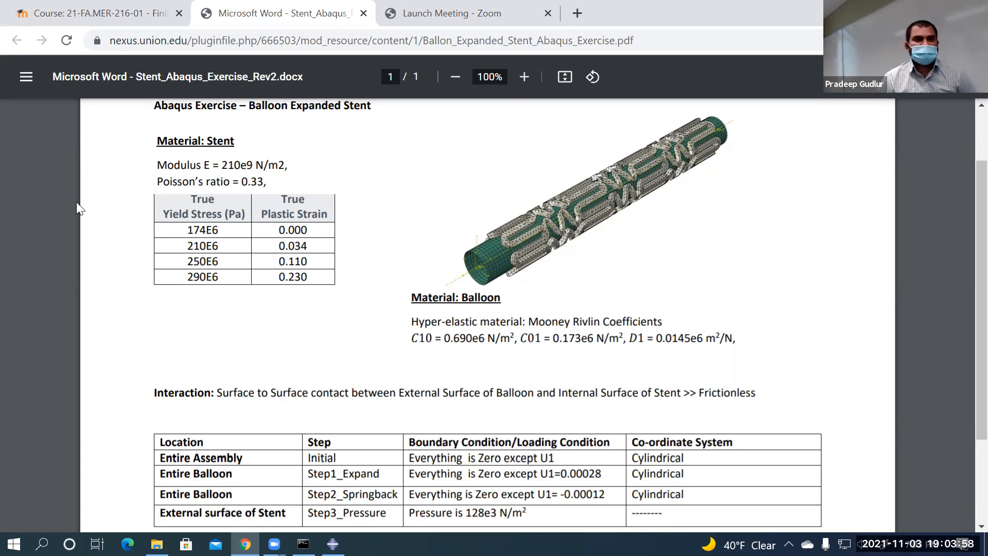
pyautogui.click(78, 13)
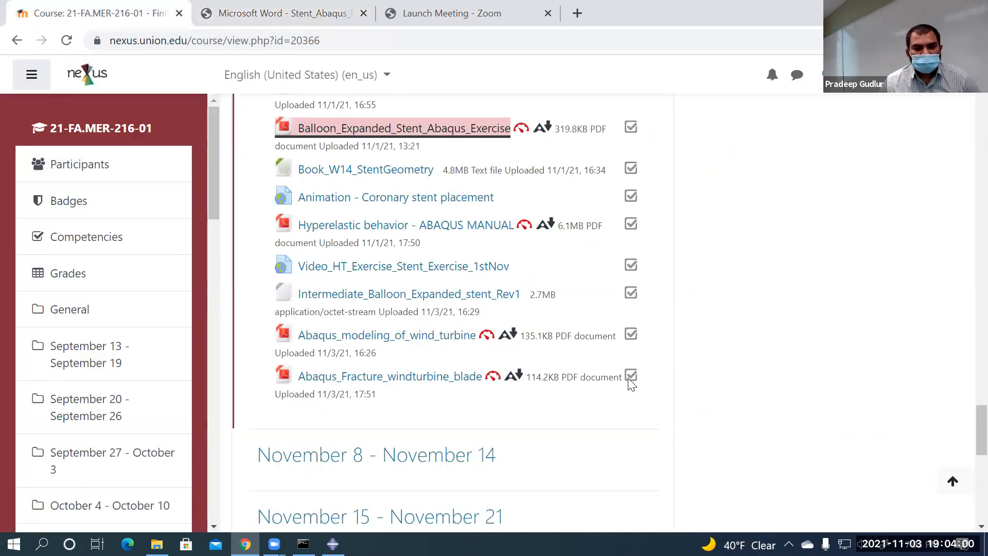
# Open the HomeWork-3 assignment from the HOME WORKS section
pyautogui.scroll(-10, 631, 380)
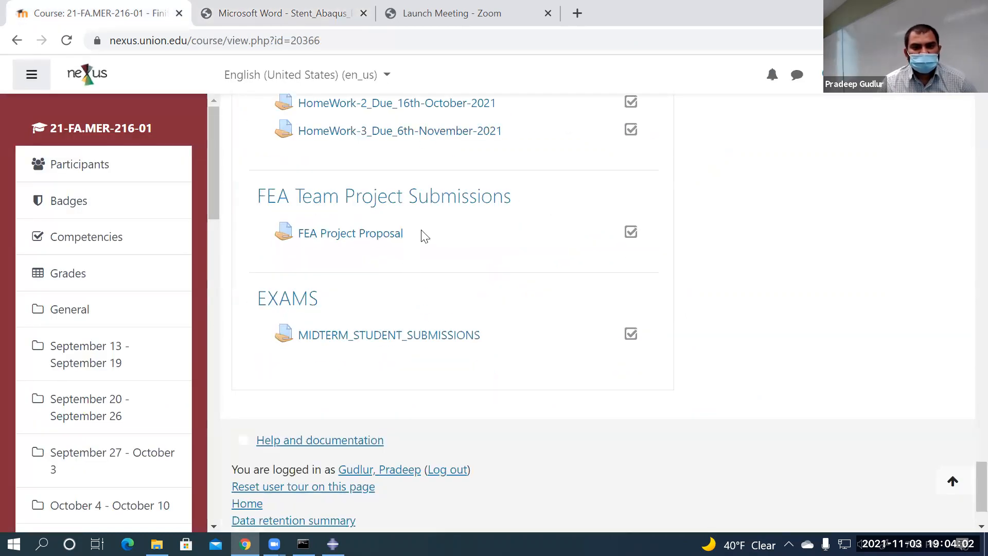
pyautogui.scroll(3, 404, 242)
pyautogui.click(389, 287)
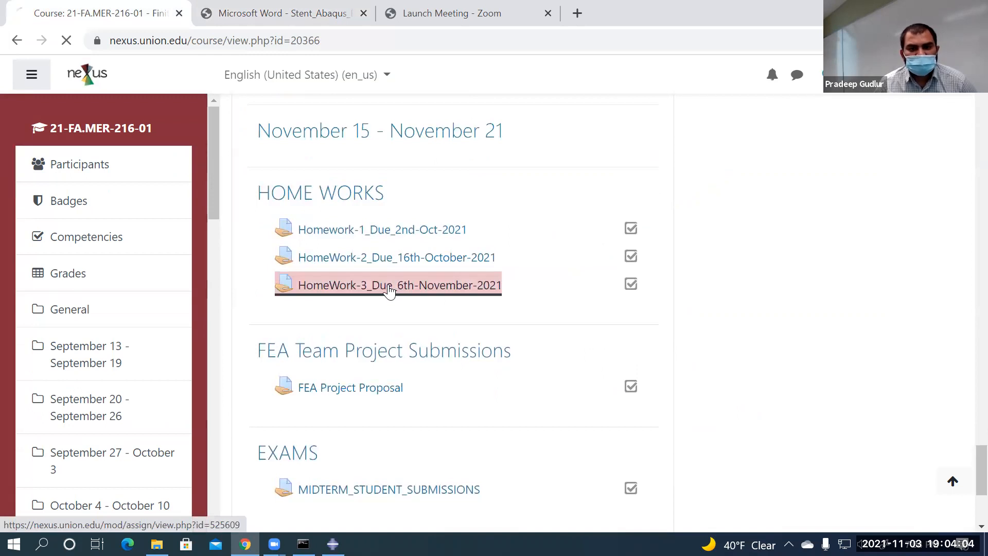
# Open the attached Hw#3_MER-216.pdf and scroll to its Problem-2 instructions
pyautogui.scroll(-3, 391, 195)
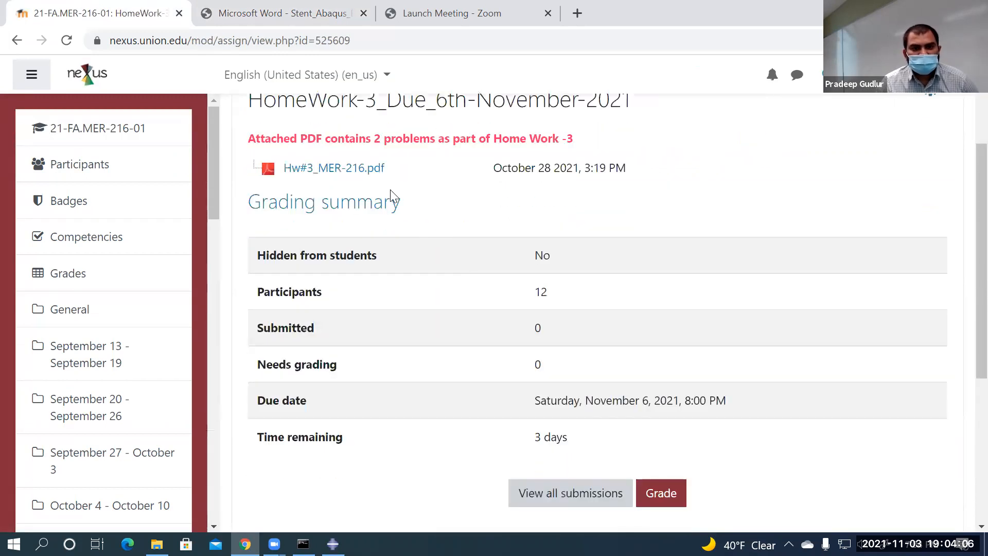
pyautogui.click(355, 169)
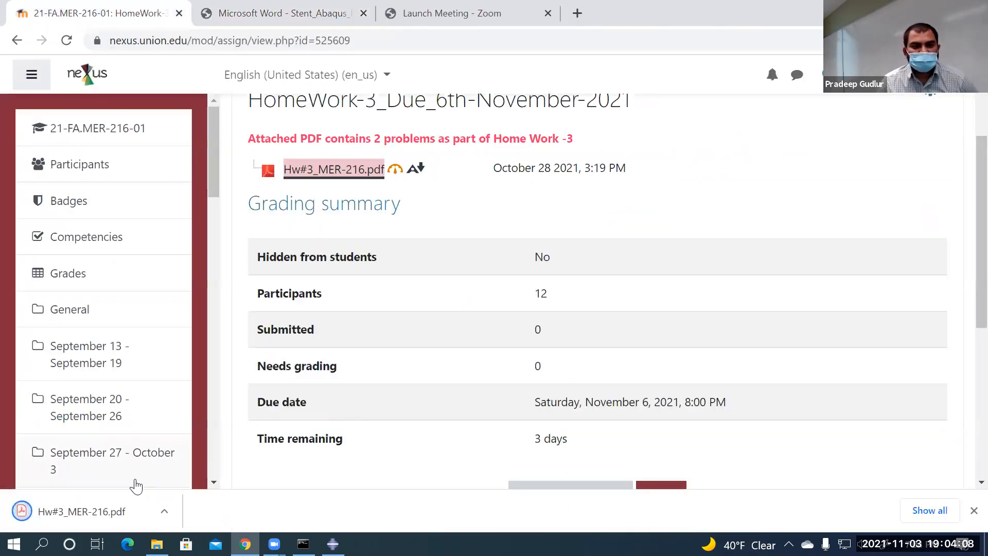
pyautogui.click(136, 504)
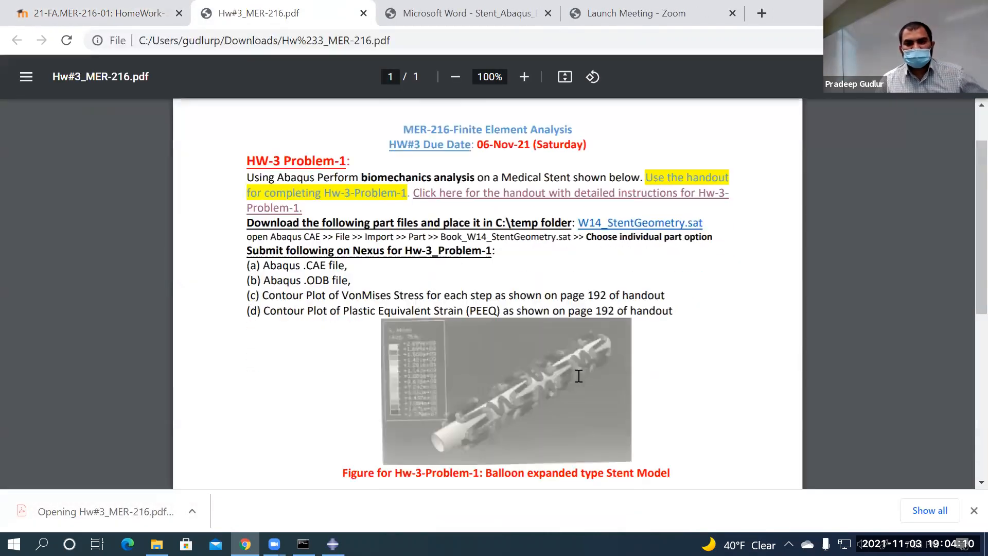
pyautogui.scroll(-3, 676, 411)
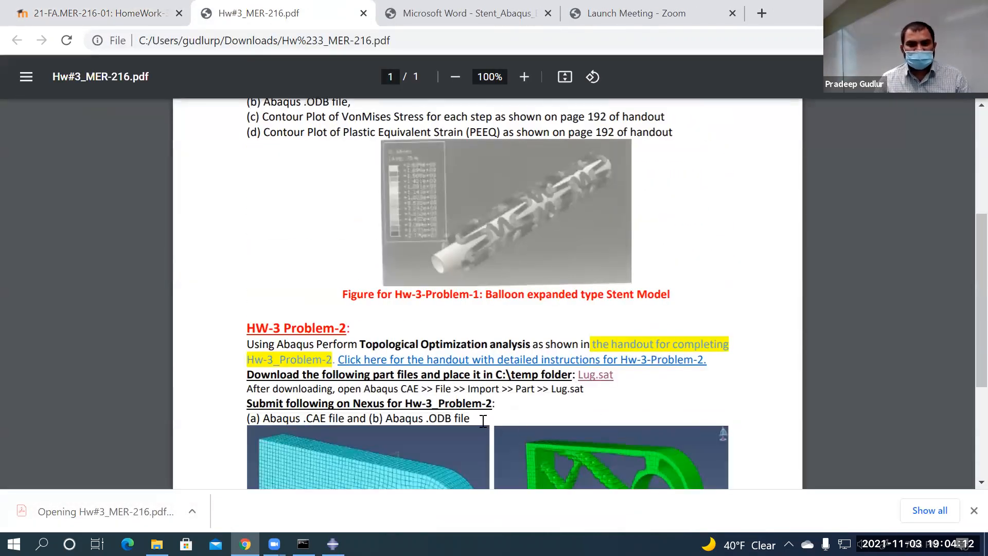
pyautogui.scroll(-4, 483, 421)
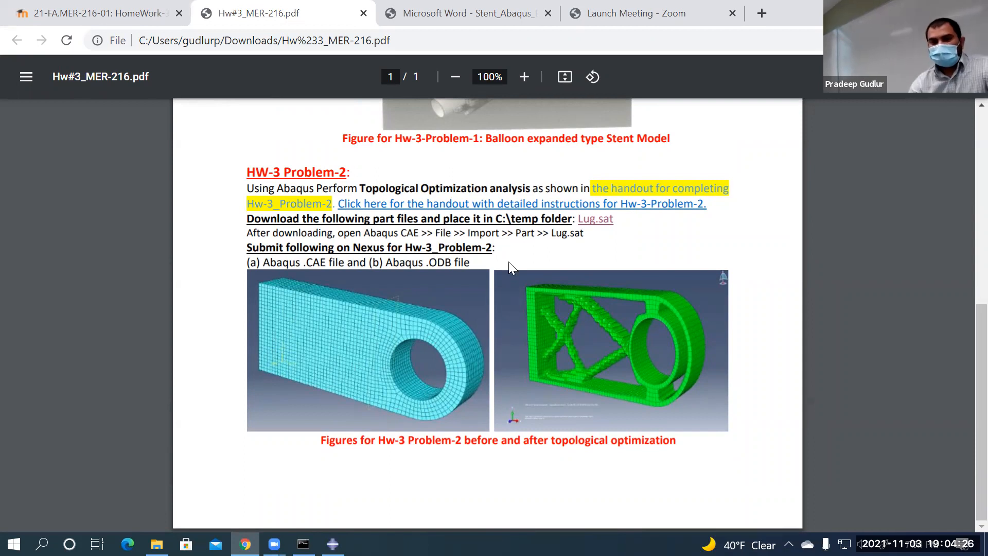
# Skim the Tosca workshop handout in Google Drive to page 15, then close it
pyautogui.click(417, 204)
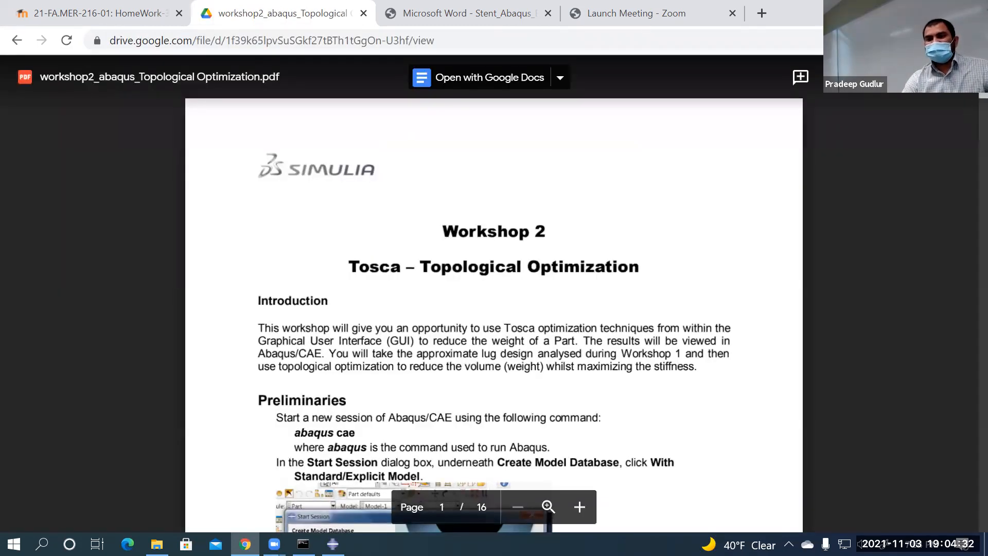
pyautogui.scroll(-20, 964, 330)
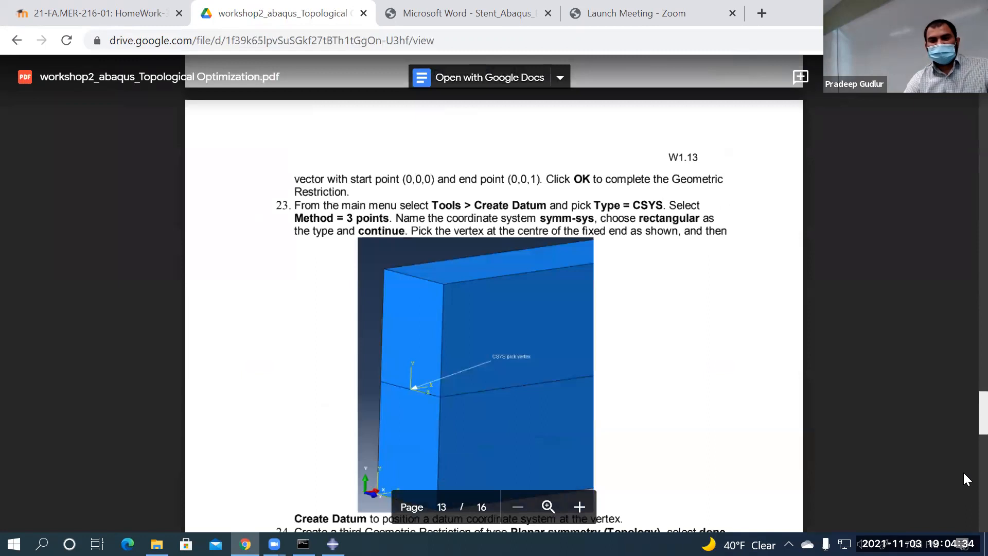
pyautogui.scroll(-10, 962, 471)
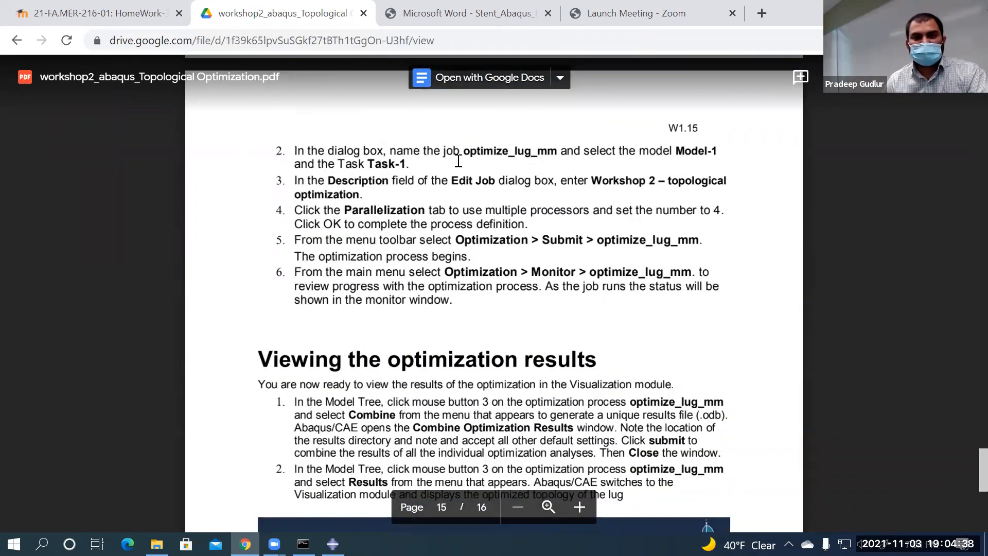
pyautogui.click(363, 13)
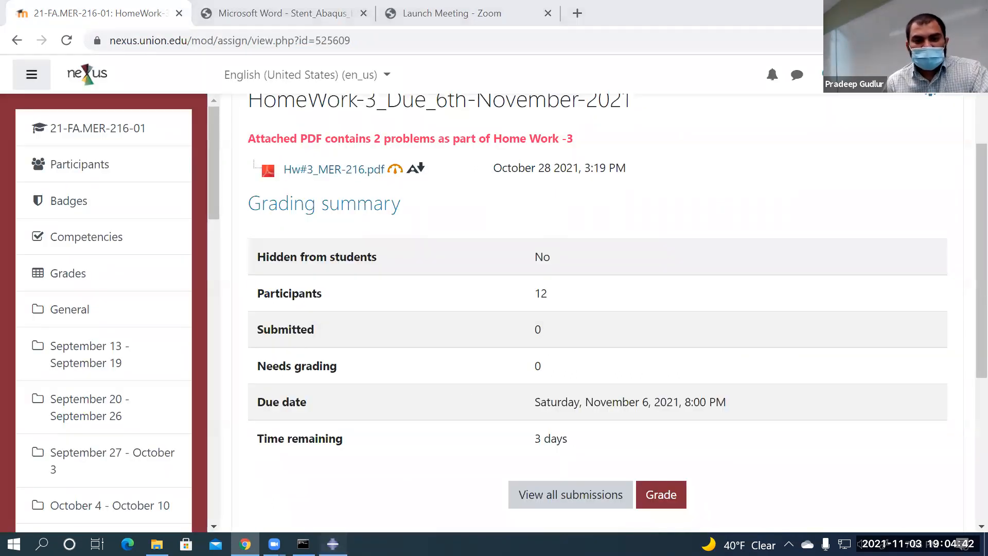
# Check Abaqus briefly, then go from HomeWork-3 back to the course page's November 1–7 files
pyautogui.hotkey('alt', 'Tab')
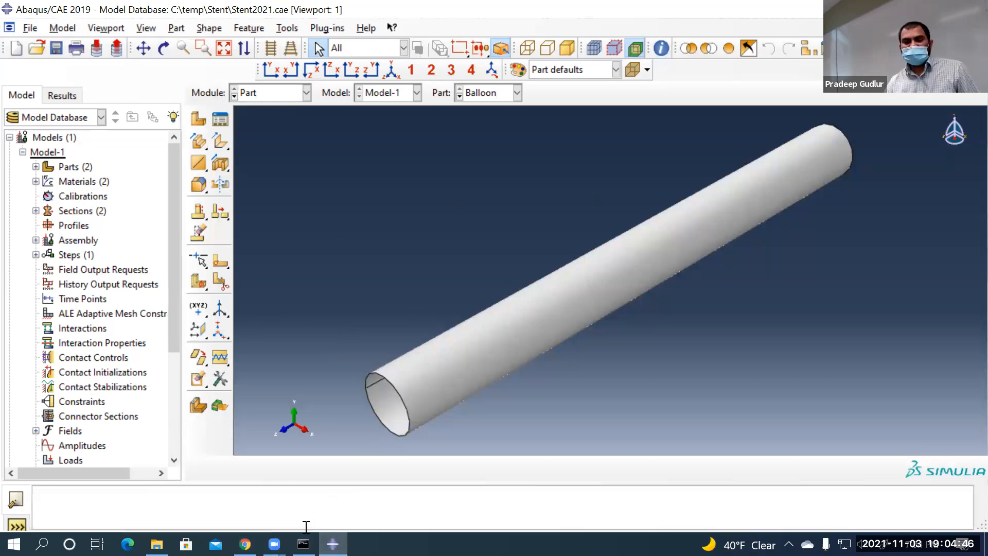
pyautogui.click(245, 543)
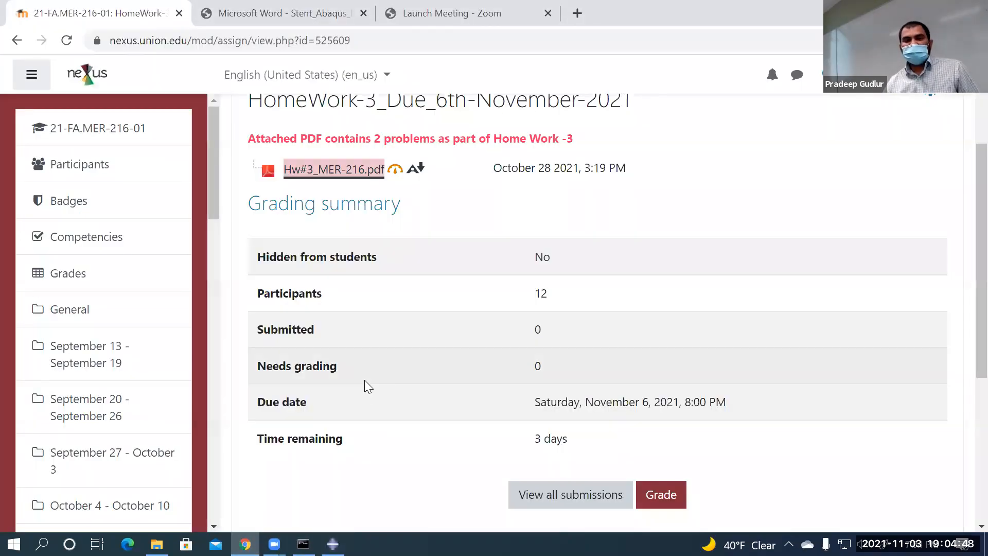
pyautogui.scroll(3, 364, 380)
pyautogui.click(441, 181)
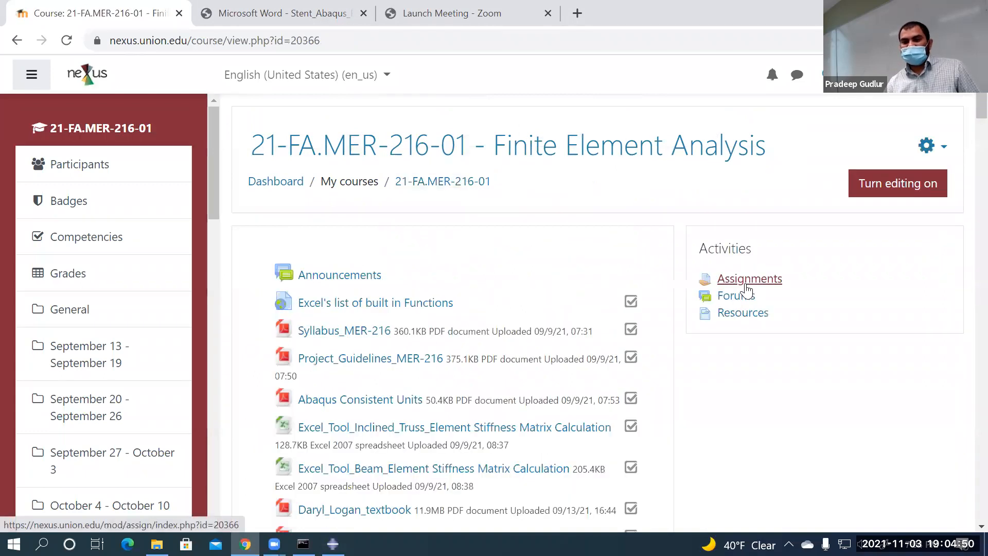
pyautogui.scroll(-15, 753, 350)
pyautogui.scroll(-20, 763, 381)
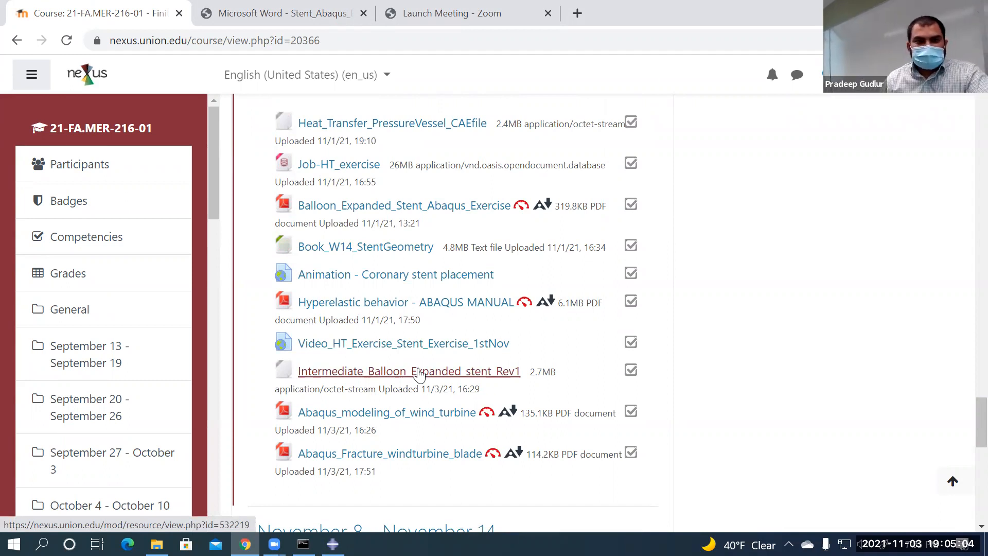
# Review the stent handout's frictionless contact and cylindrical BC table, then return to the course tab
pyautogui.hotkey('ctrl', 'Tab')
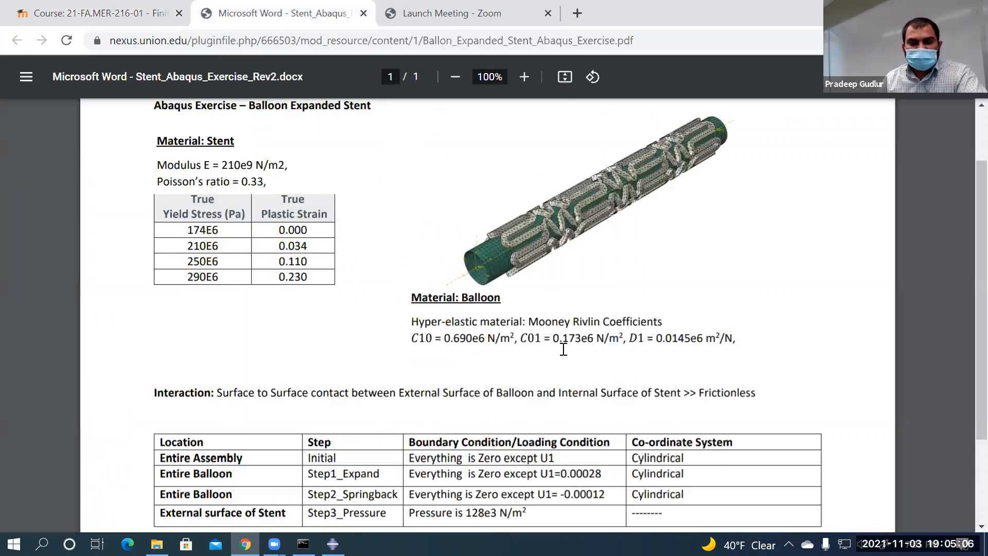
pyautogui.scroll(-2, 441, 371)
pyautogui.scroll(2, 442, 370)
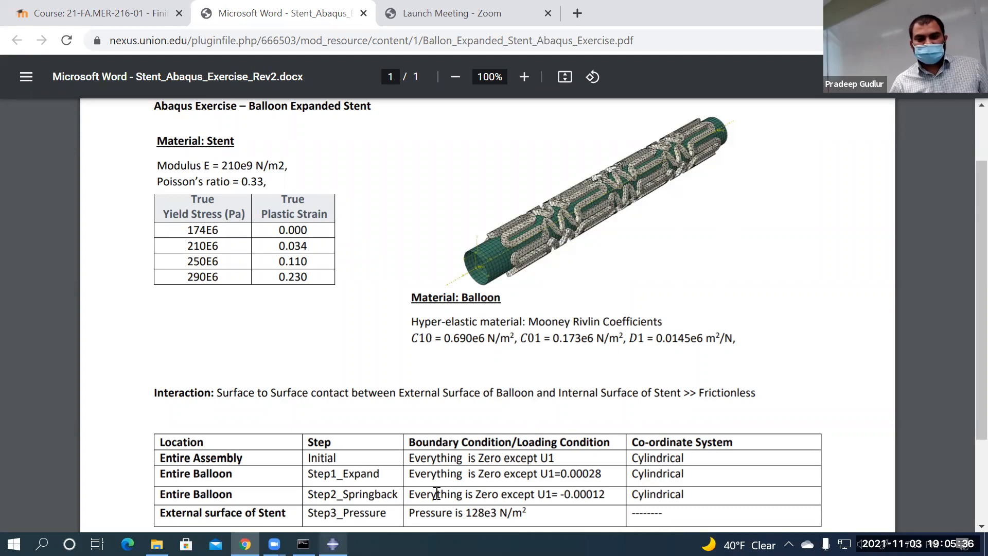
pyautogui.scroll(-2, 535, 426)
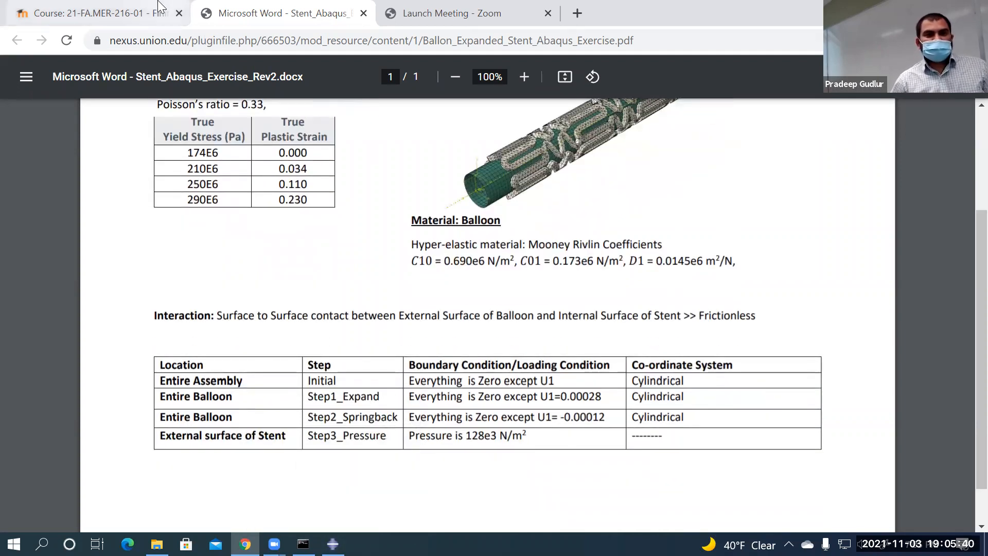
pyautogui.click(139, 14)
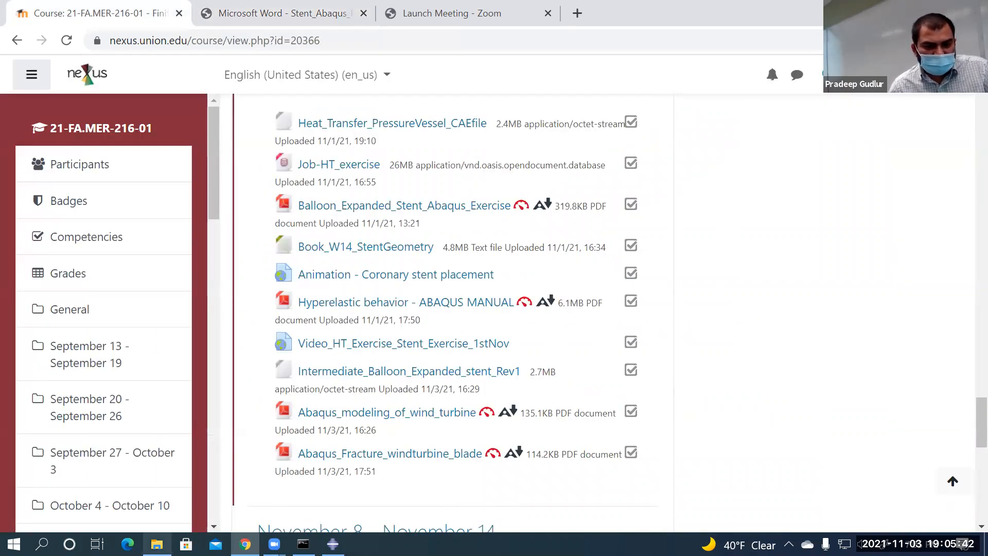
# Open the Downloads folder from File Explorer's frequent folders
pyautogui.click(157, 543)
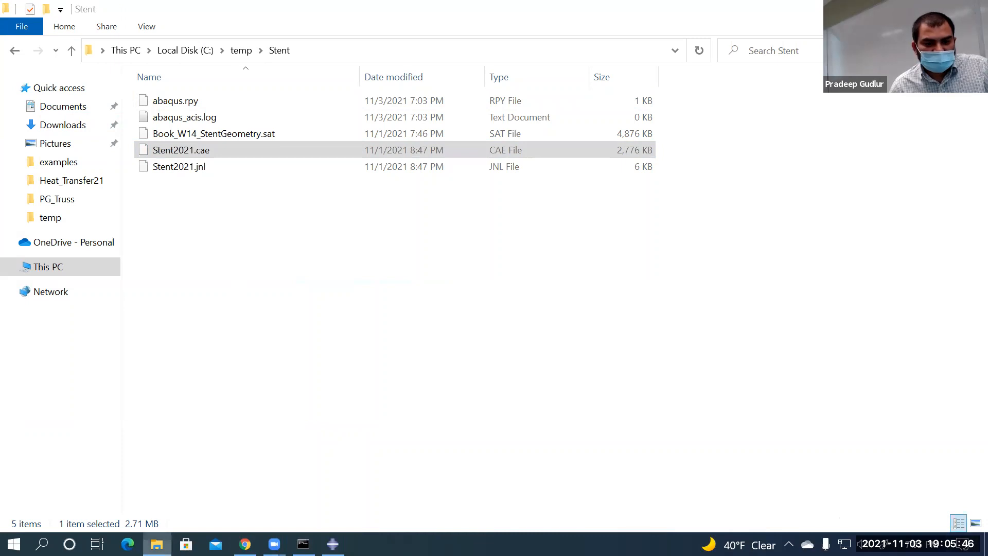
pyautogui.rightClick(157, 544)
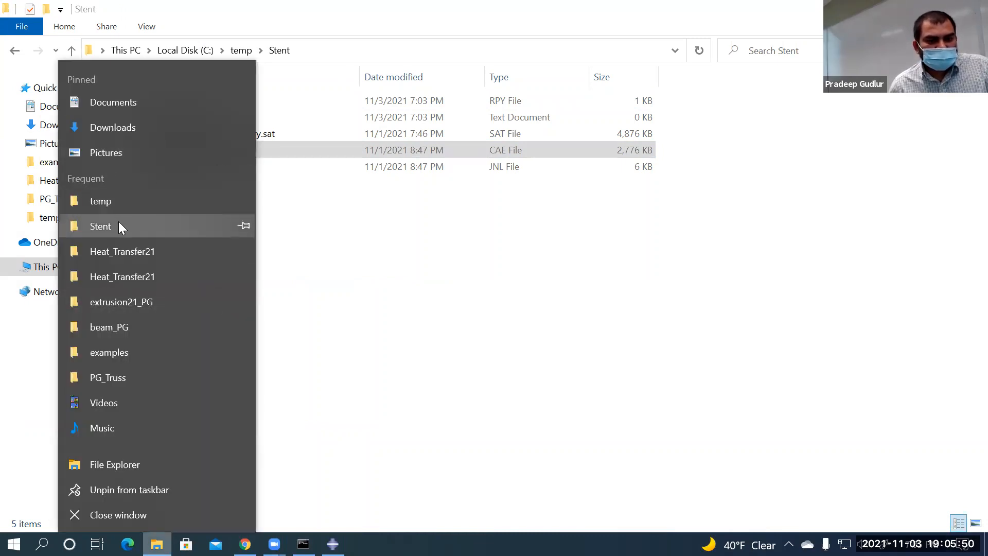
pyautogui.click(103, 127)
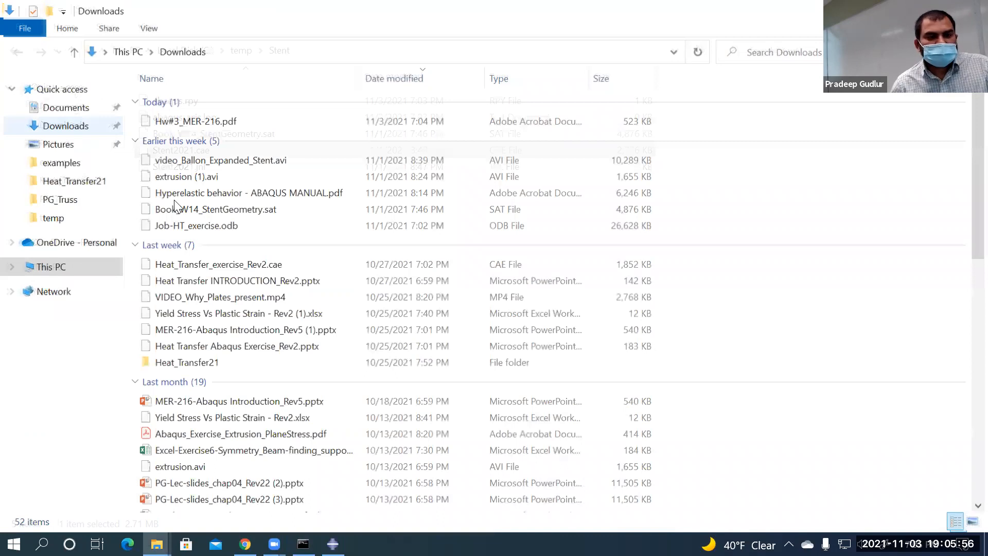
# Play video_Ballon_Expanded_Stent.avi in Windows Media Player
pyautogui.click(217, 160)
pyautogui.doubleClick(217, 159)
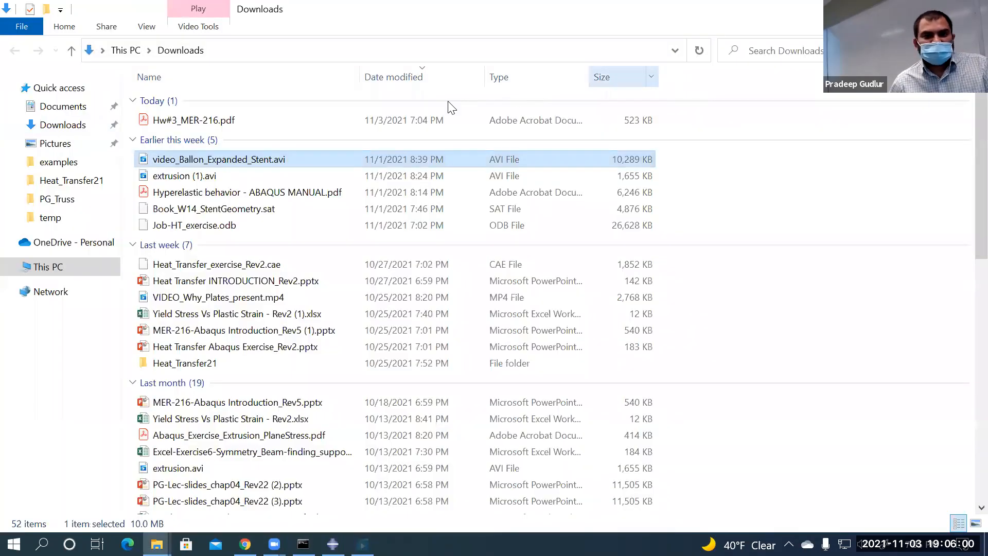
pyautogui.rightClick(280, 158)
pyautogui.moveTo(435, 265)
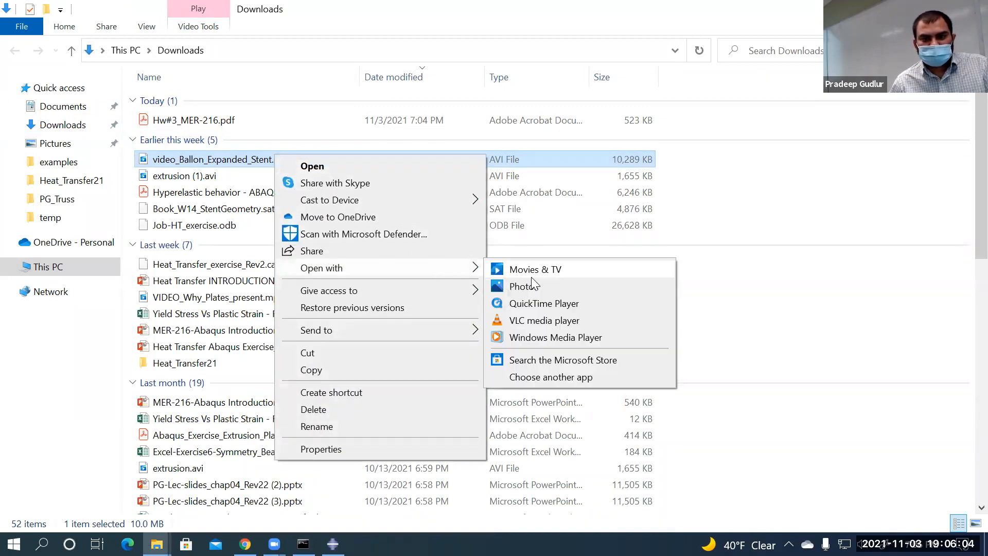
pyautogui.click(543, 339)
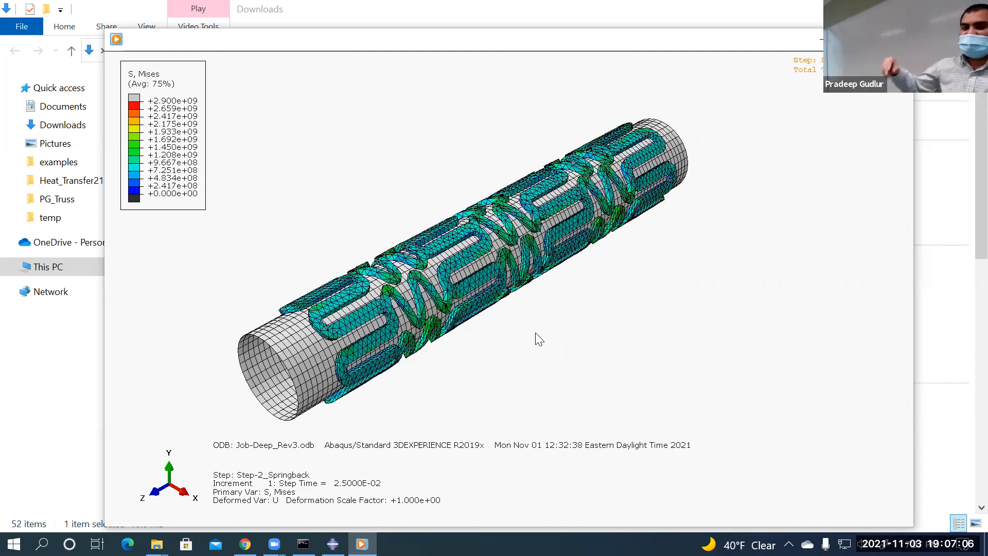
# Pause the stent stress animation and return to the exercise PDF tab in Chrome
pyautogui.moveTo(431, 283)
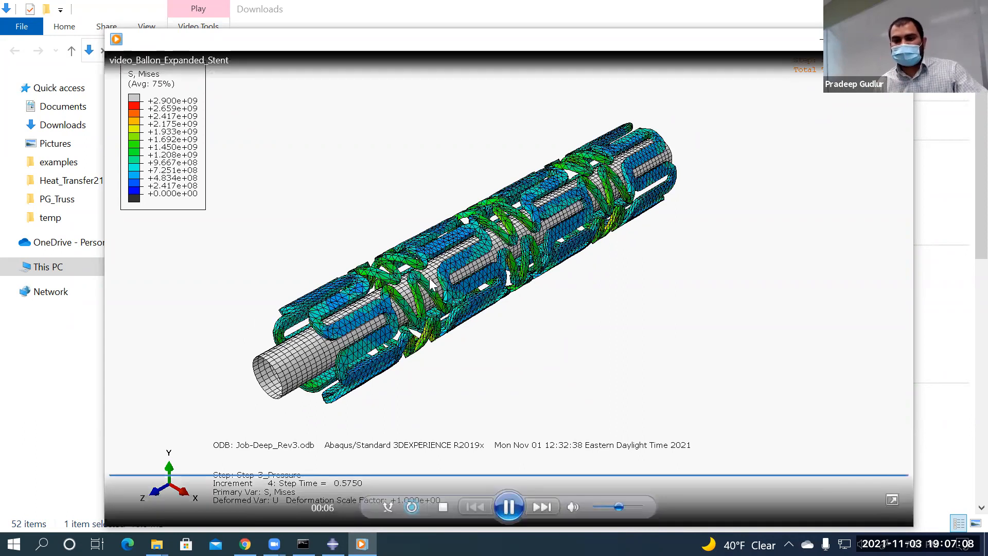
pyautogui.click(507, 506)
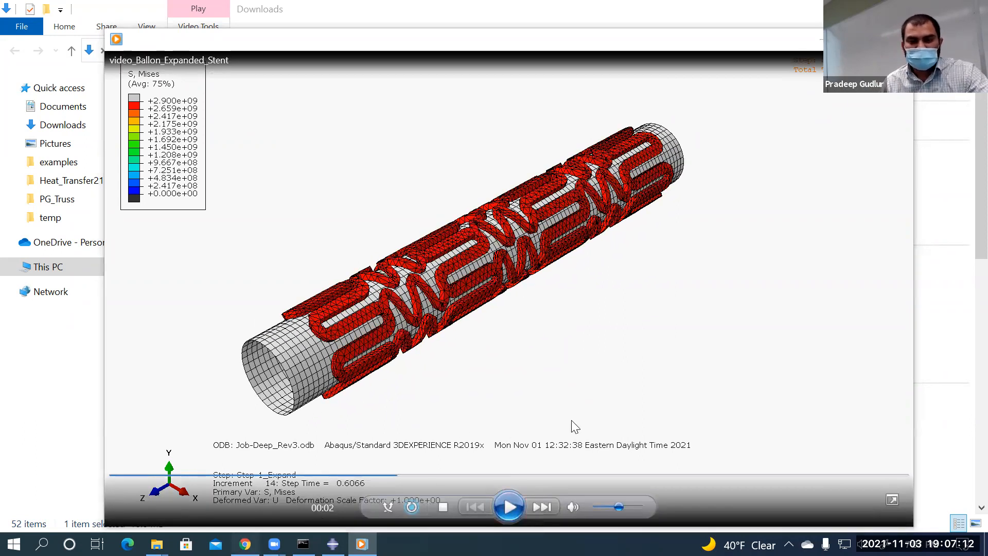
pyautogui.hotkey('alt', 'Tab')
pyautogui.click(322, 22)
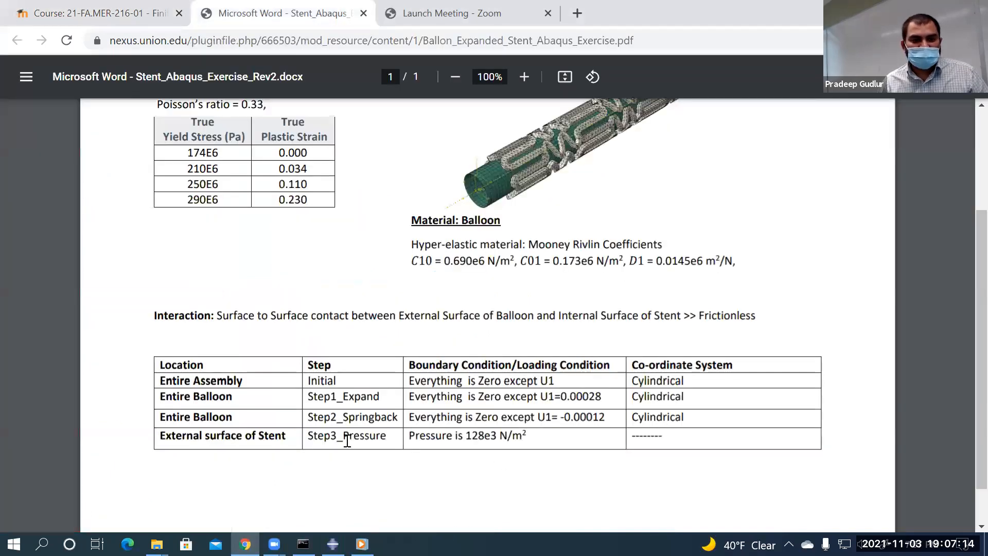
# Zoom into the PDF table and highlight the Step2_Springback and Step3_Pressure step names
pyautogui.keyDown('ctrl'); pyautogui.scroll(3, 348, 441); pyautogui.keyUp('ctrl')
pyautogui.scroll(-1, 225, 382)
pyautogui.hscroll(3, 205, 432)
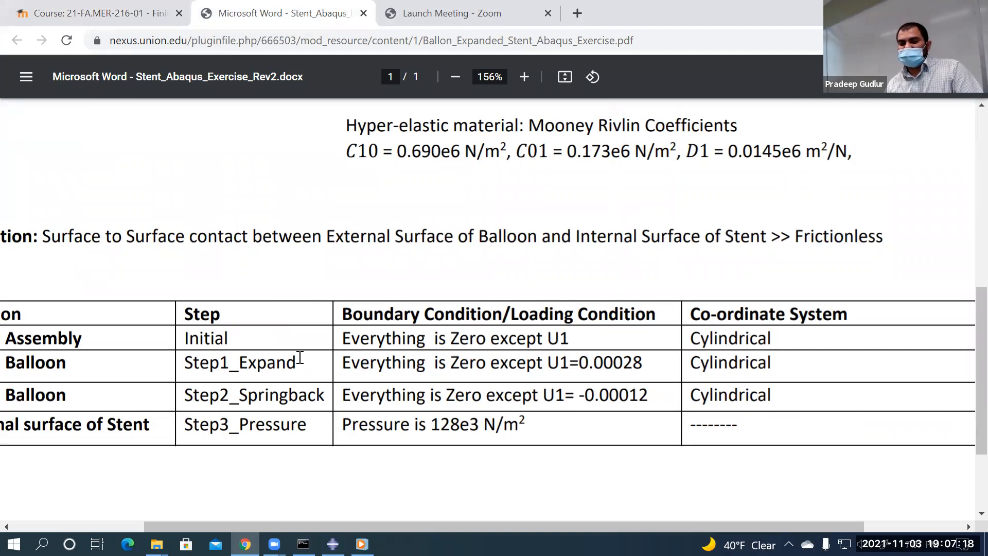
pyautogui.moveTo(201, 395); pyautogui.dragTo(323, 393)
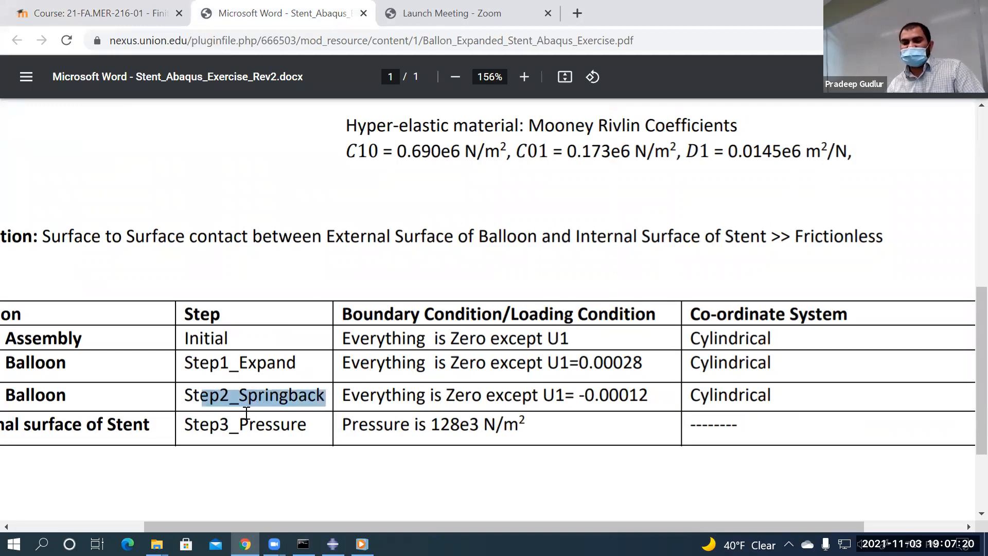
pyautogui.moveTo(196, 428); pyautogui.dragTo(314, 427)
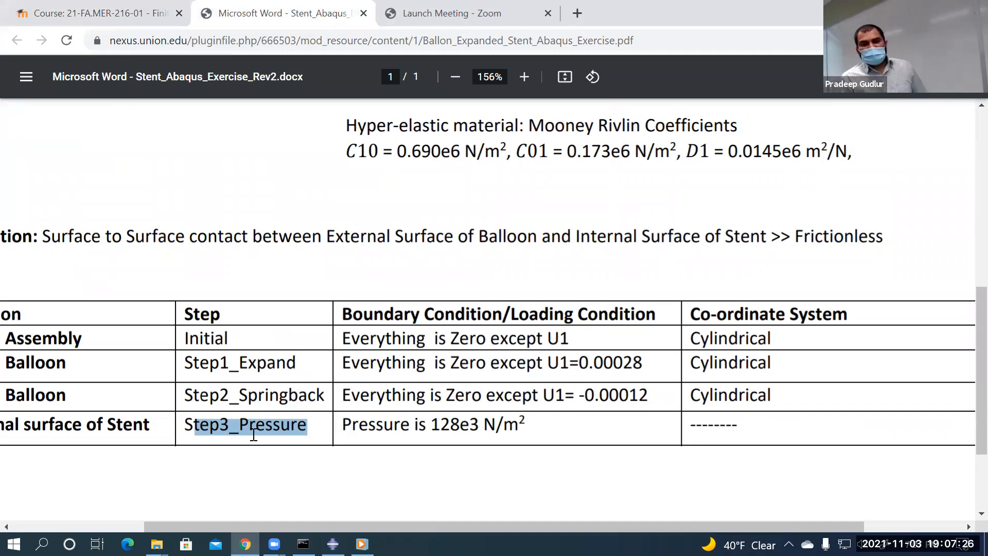
# Zoom the PDF back out and bring up the Stent2021.cae model in Abaqus/CAE
pyautogui.keyDown('ctrl'); pyautogui.scroll(3, 452, 404); pyautogui.keyUp('ctrl')
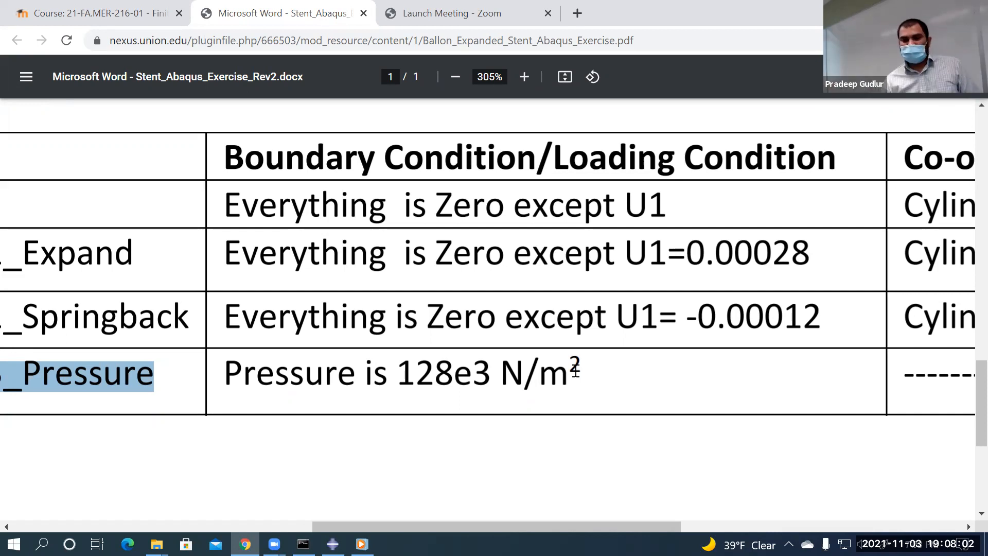
pyautogui.keyDown('ctrl'); pyautogui.scroll(-6, 578, 394); pyautogui.keyUp('ctrl')
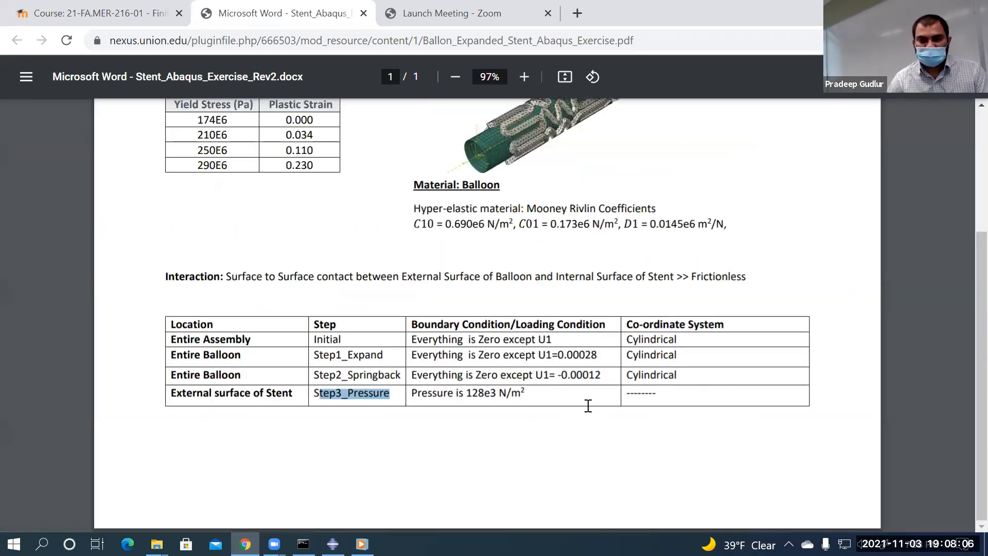
pyautogui.scroll(3, 586, 412)
pyautogui.click(332, 544)
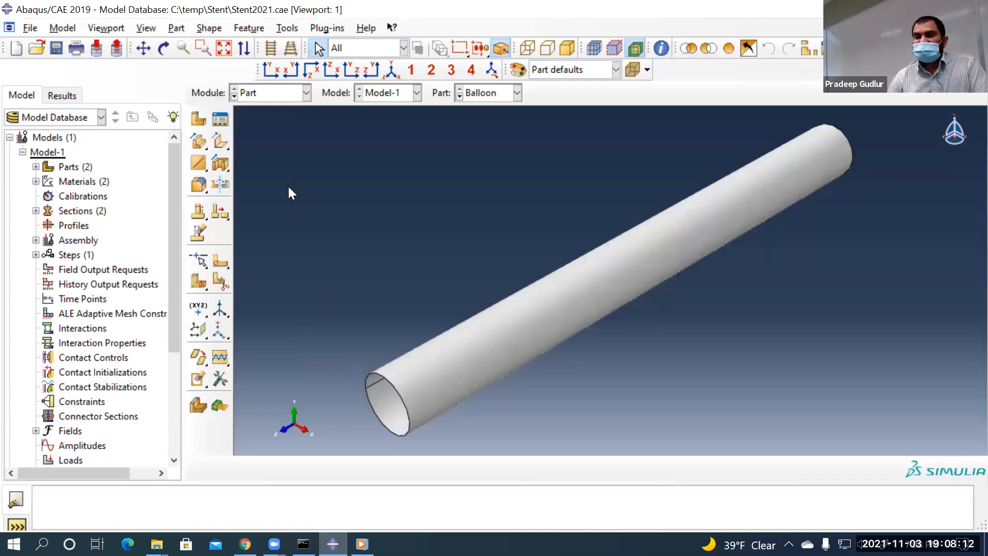
# Switch to the Assembly module and colour-code the stent and balloon by Part instances
pyautogui.click(282, 93)
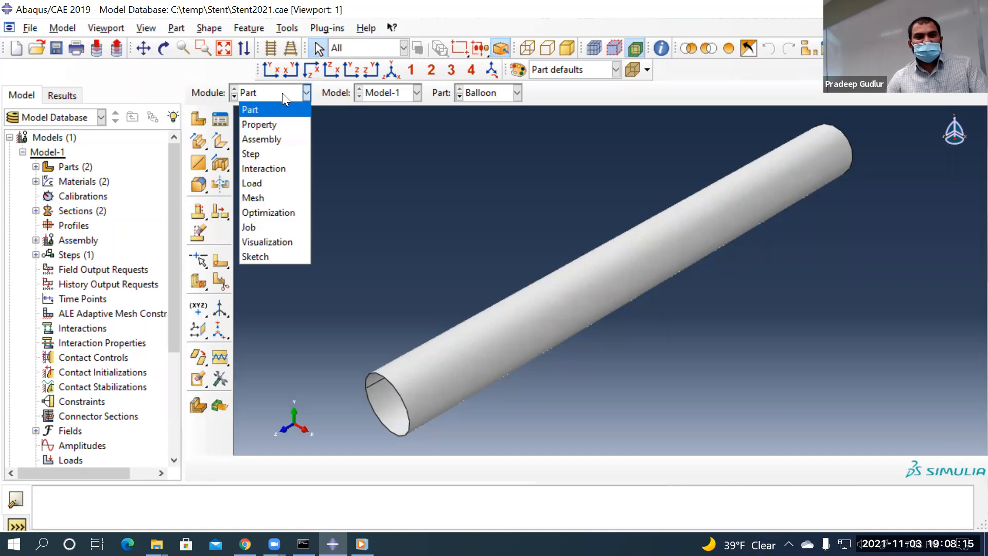
pyautogui.click(277, 135)
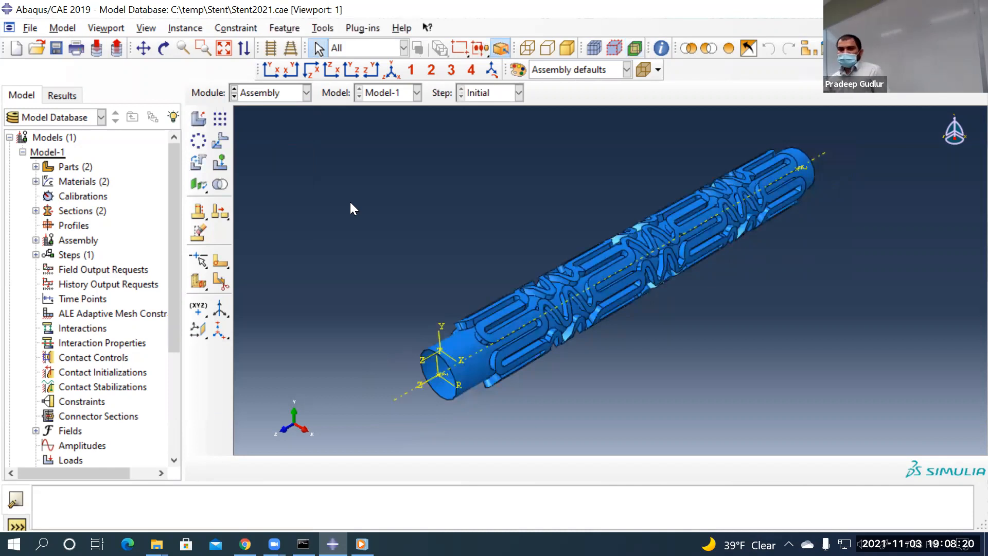
pyautogui.click(559, 72)
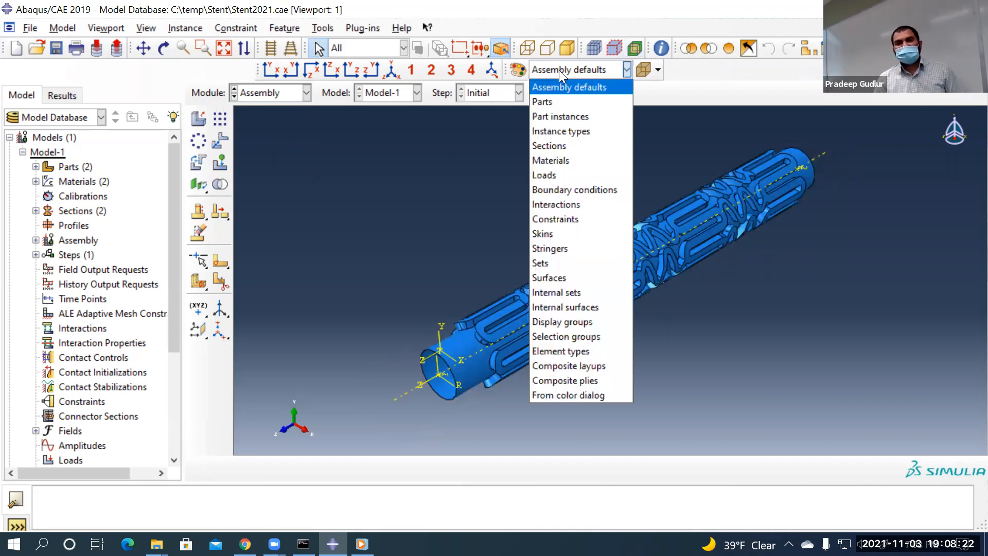
pyautogui.click(565, 117)
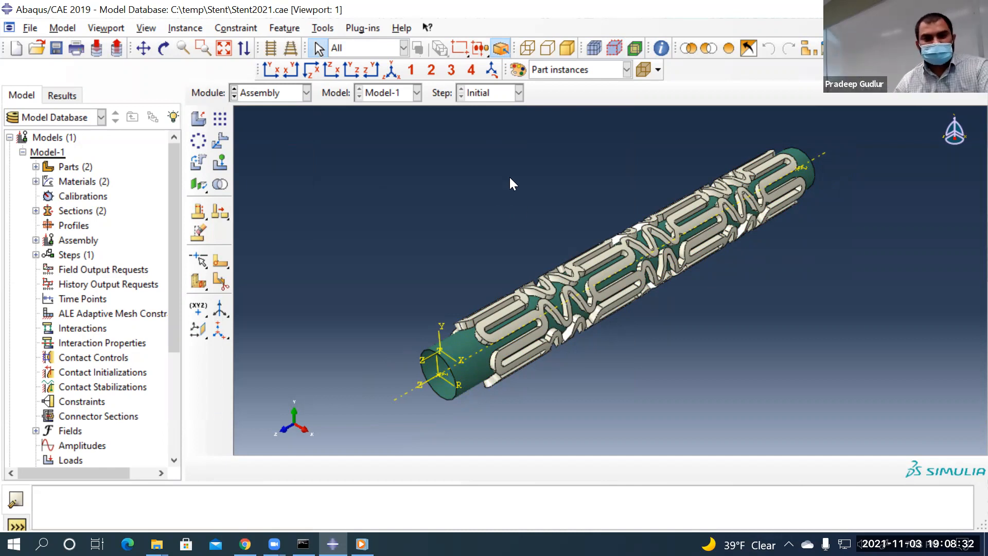
pyautogui.click(275, 95)
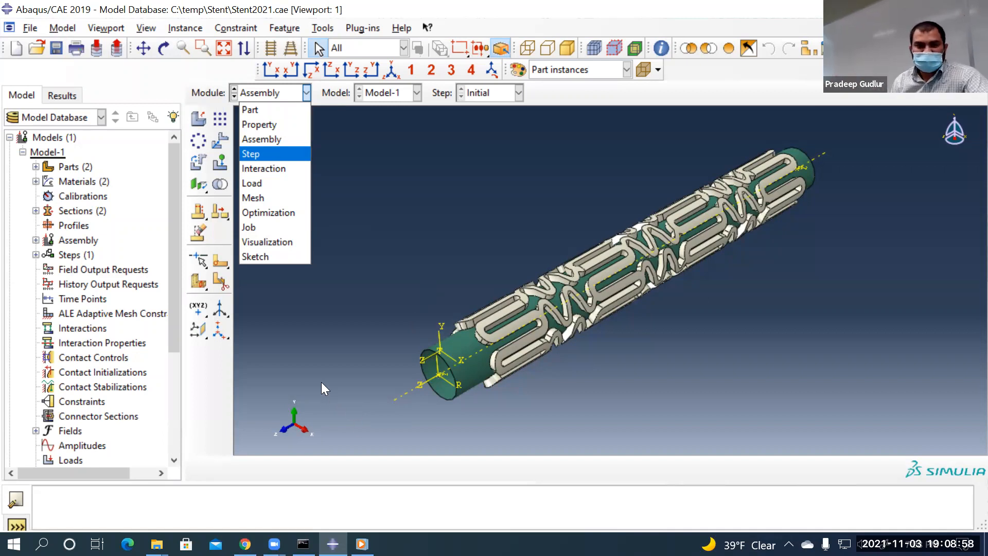
# Switch to the Step module and start a new step after Initial
pyautogui.click(317, 321)
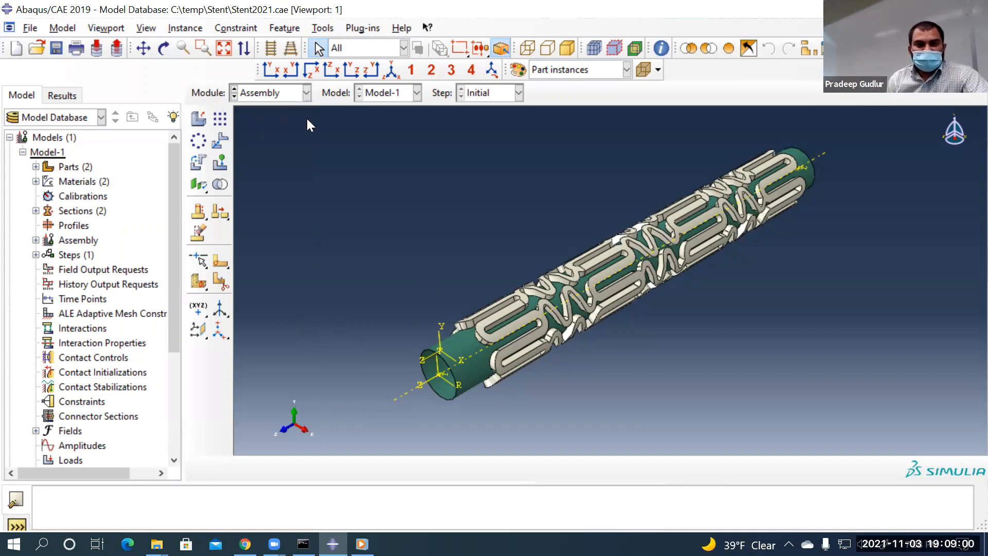
pyautogui.click(256, 98)
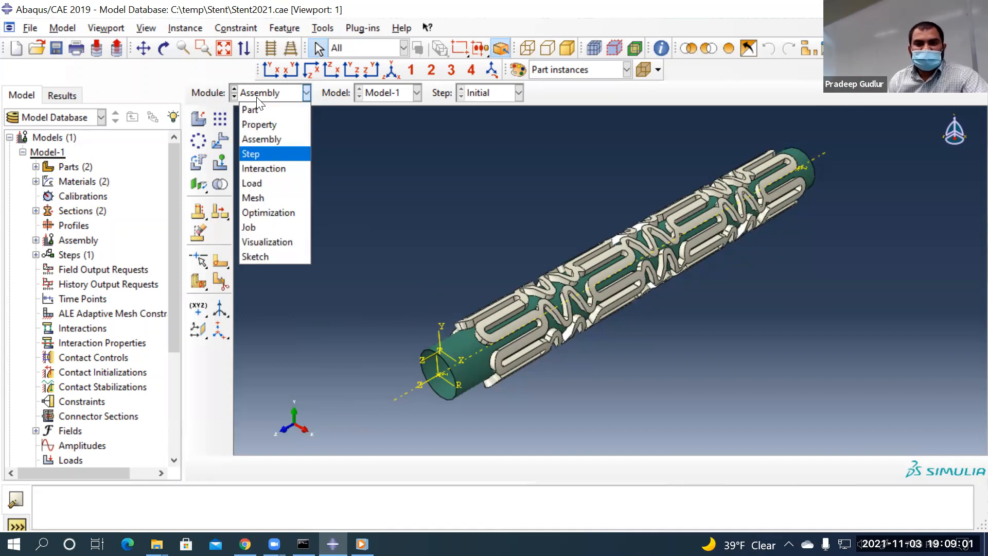
pyautogui.click(252, 154)
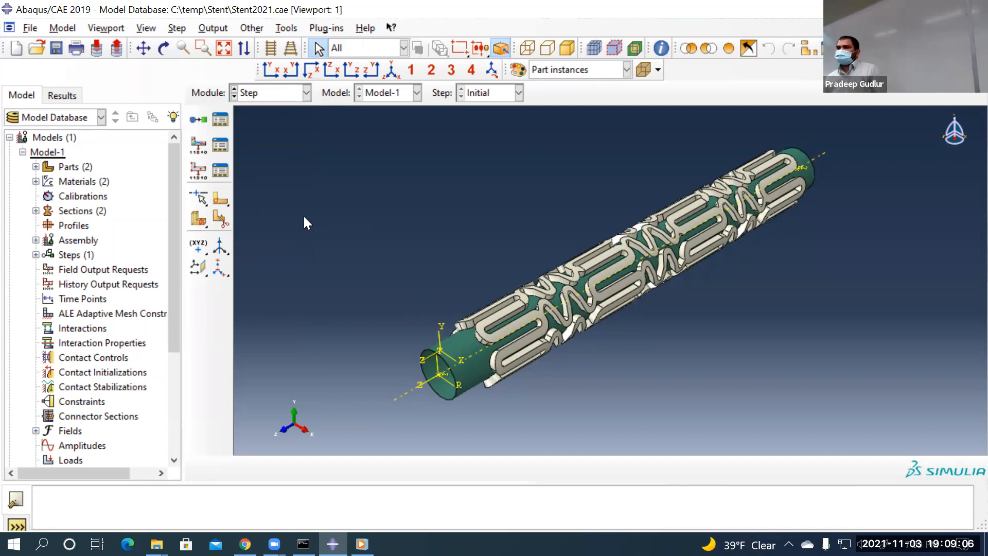
pyautogui.click(203, 119)
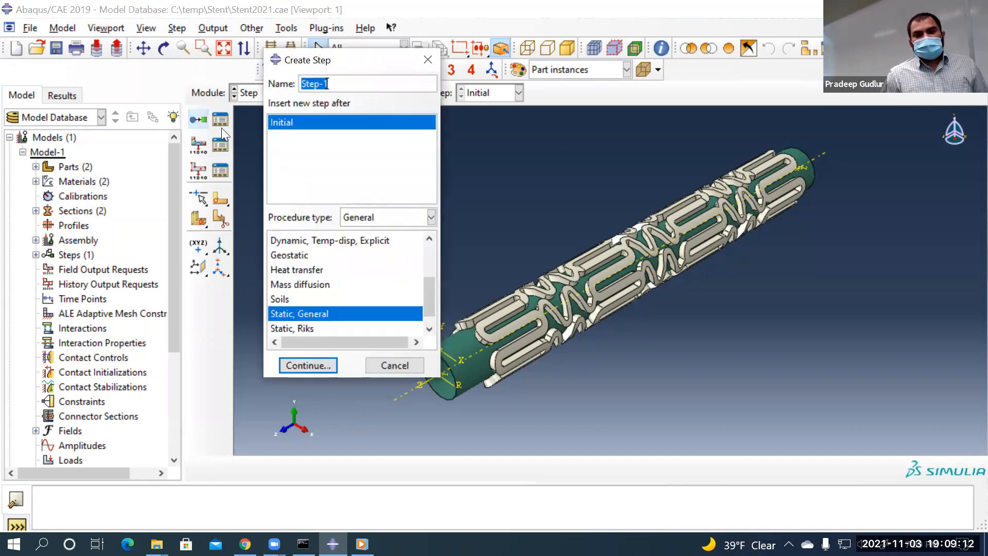
# Name the new step Step-1_Expand, create it, and turn on Nlgeom
pyautogui.click(341, 81)
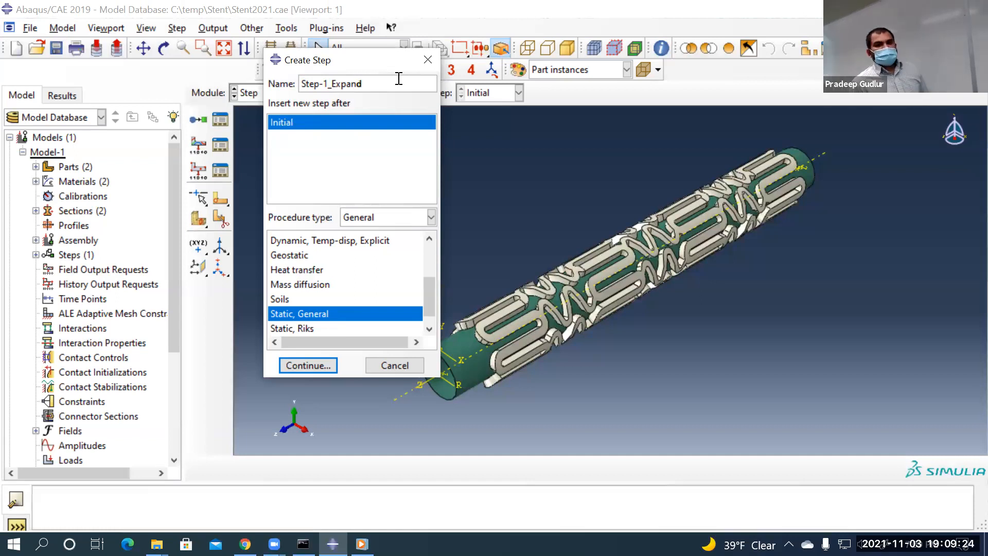
pyautogui.click(294, 364)
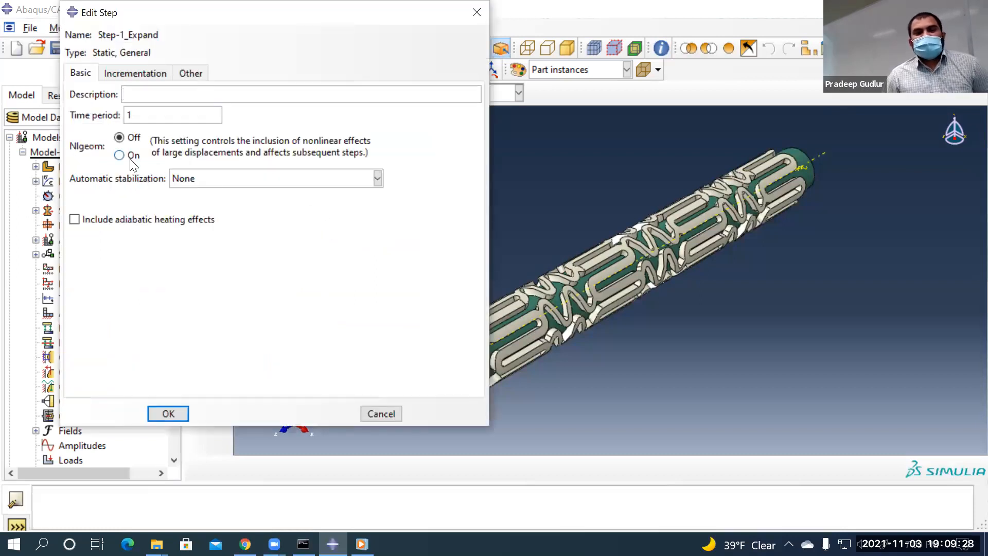
pyautogui.click(131, 156)
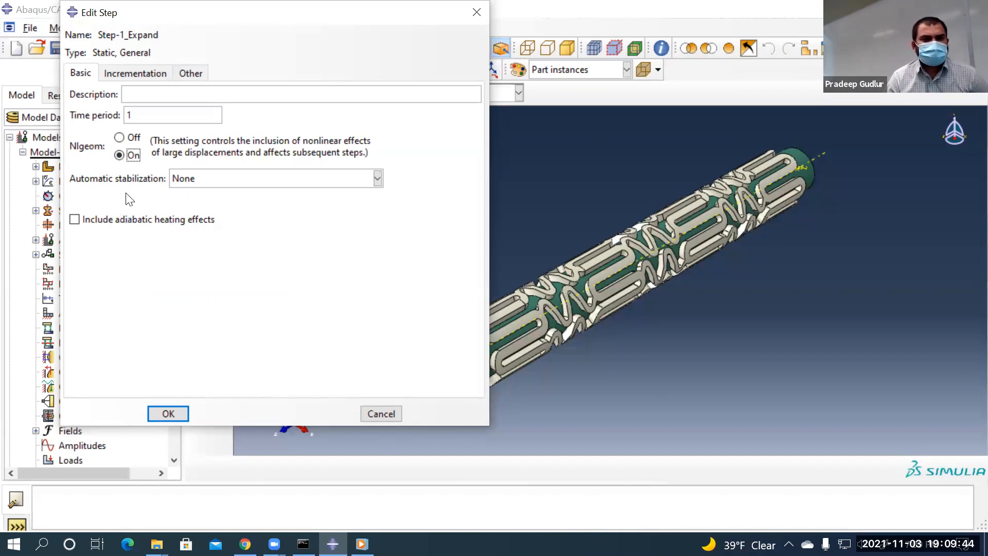
# Use dissipated energy fraction 0.0002 stabilization with adaptive ratio 0.05
pyautogui.click(206, 177)
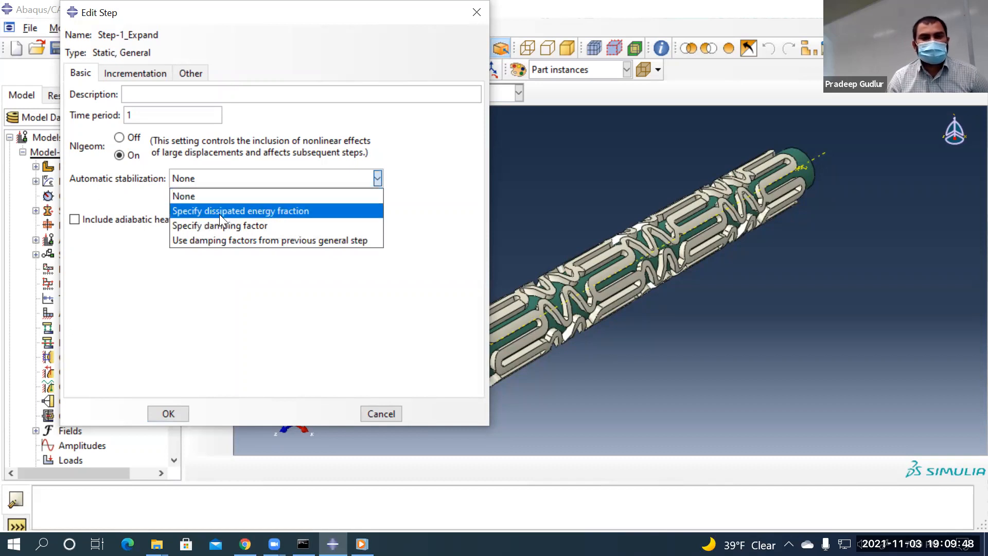
pyautogui.click(251, 210)
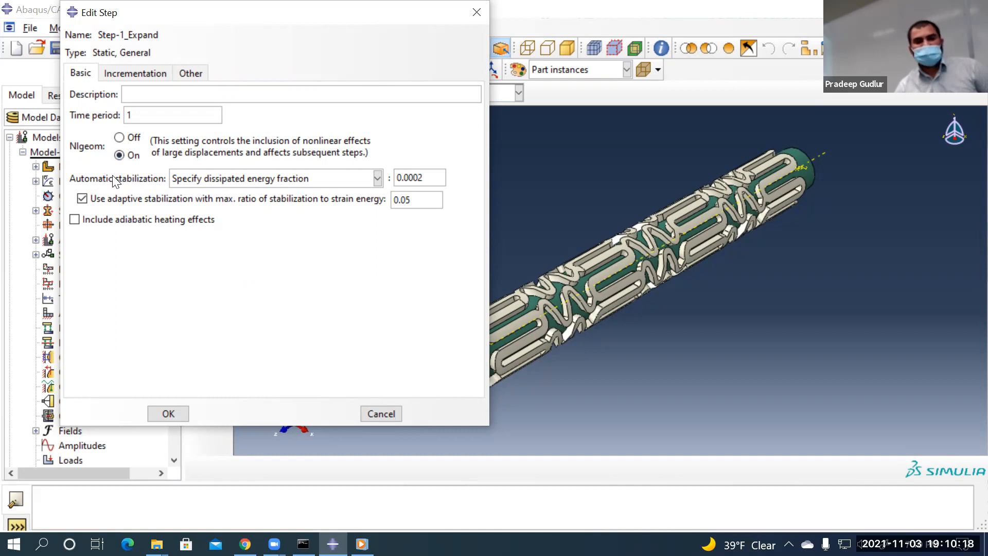
pyautogui.click(212, 181)
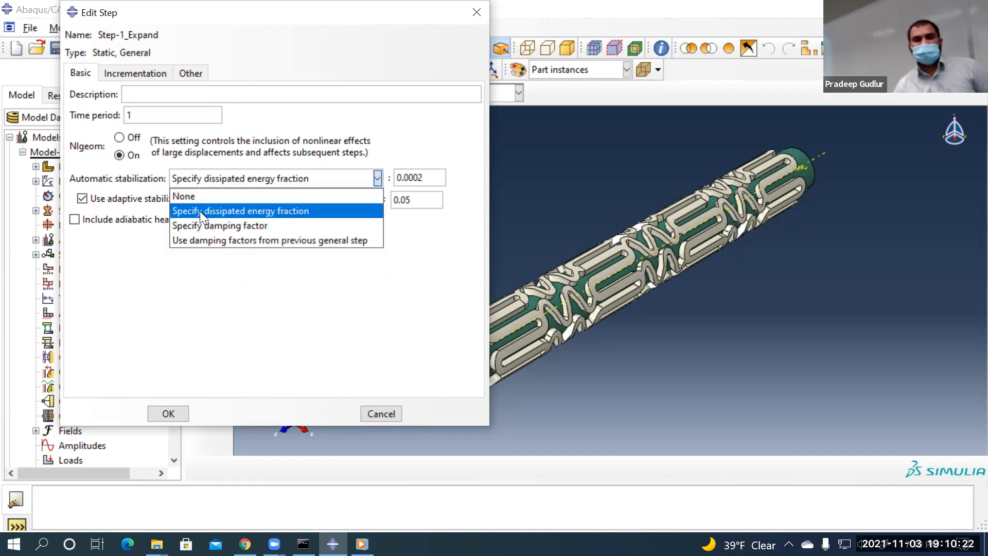
pyautogui.click(232, 206)
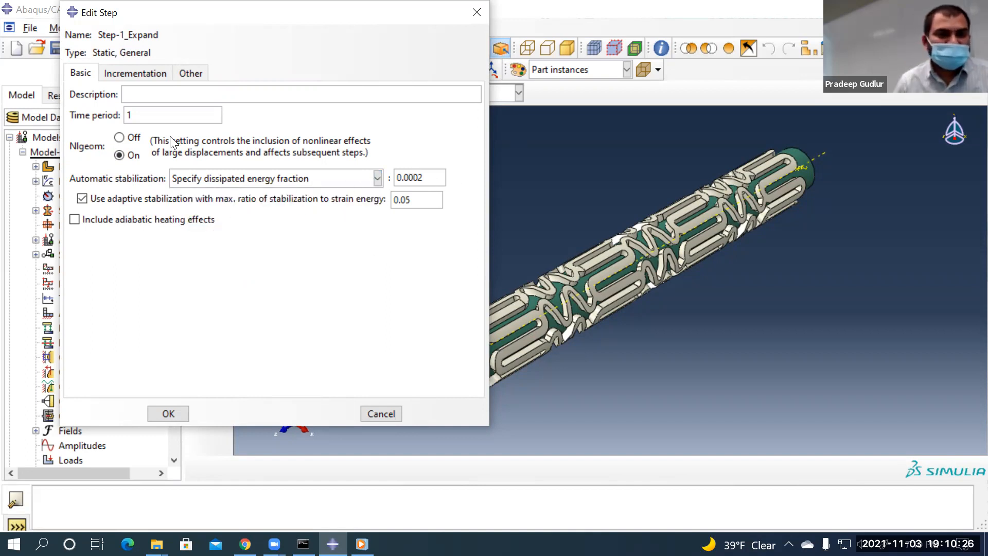
# Enter Step-1_Expand's initial increment 0.05 and minimum 1E-06, review Basic, and confirm
pyautogui.click(150, 72)
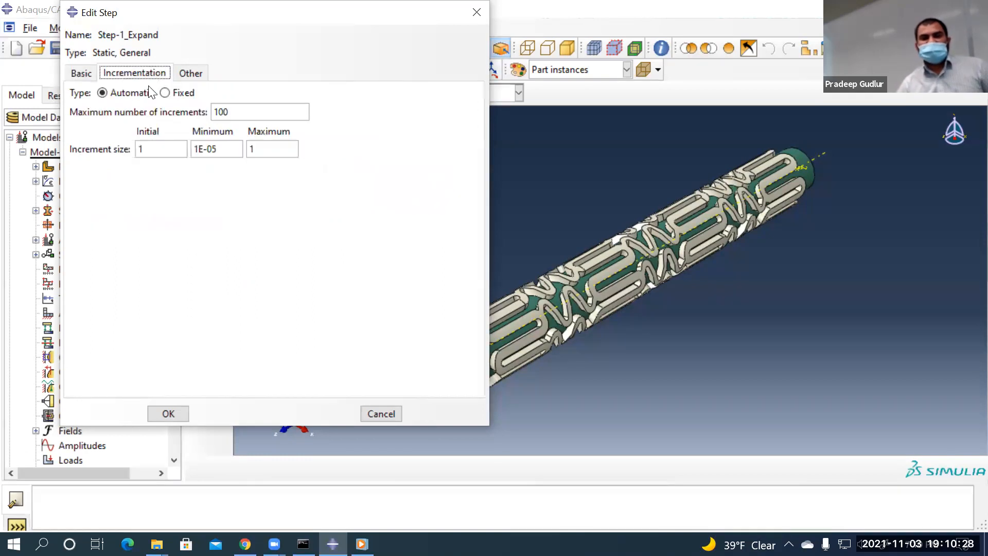
pyautogui.click(157, 150)
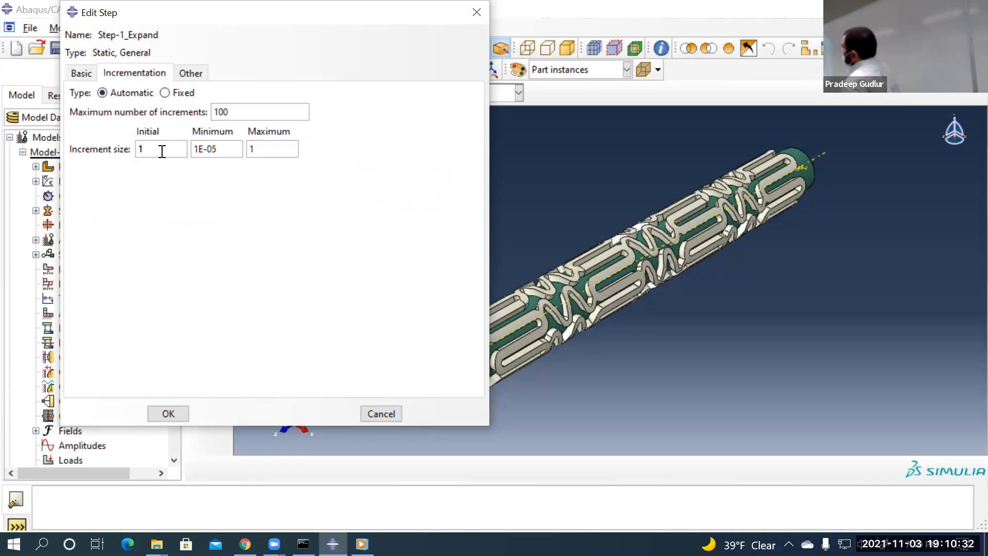
pyautogui.press('BackSpace')
pyautogui.write('0')
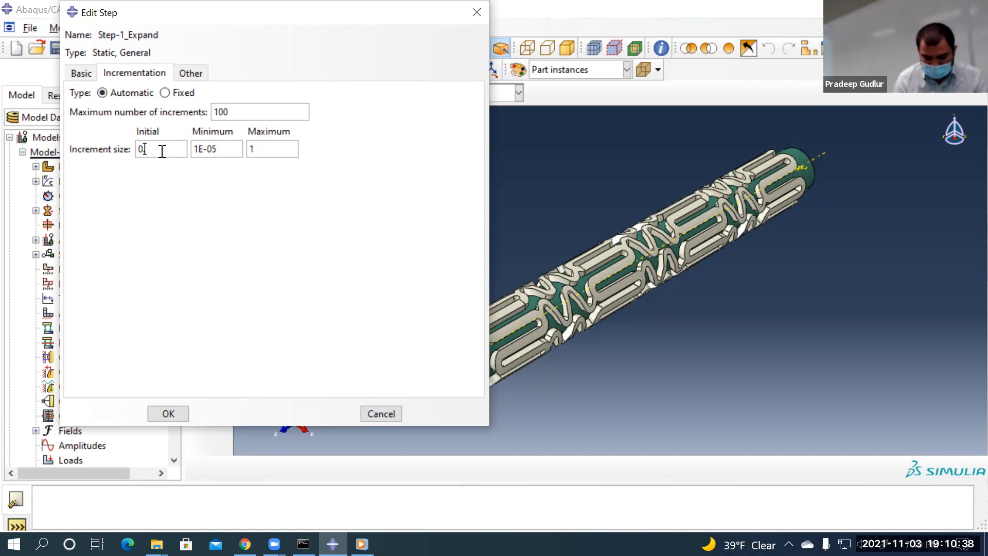
pyautogui.write('.05')
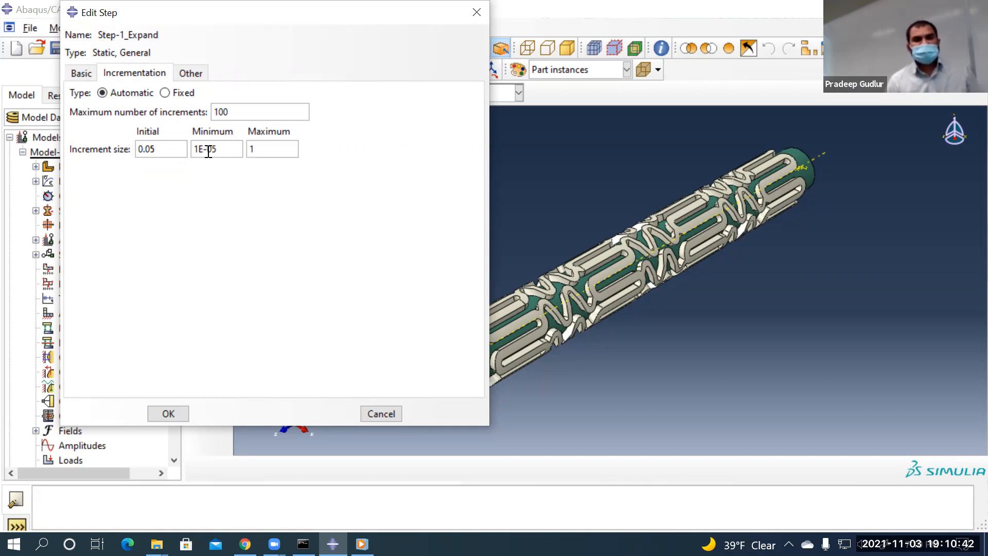
pyautogui.click(215, 150)
pyautogui.press('BackSpace')
pyautogui.write('6')
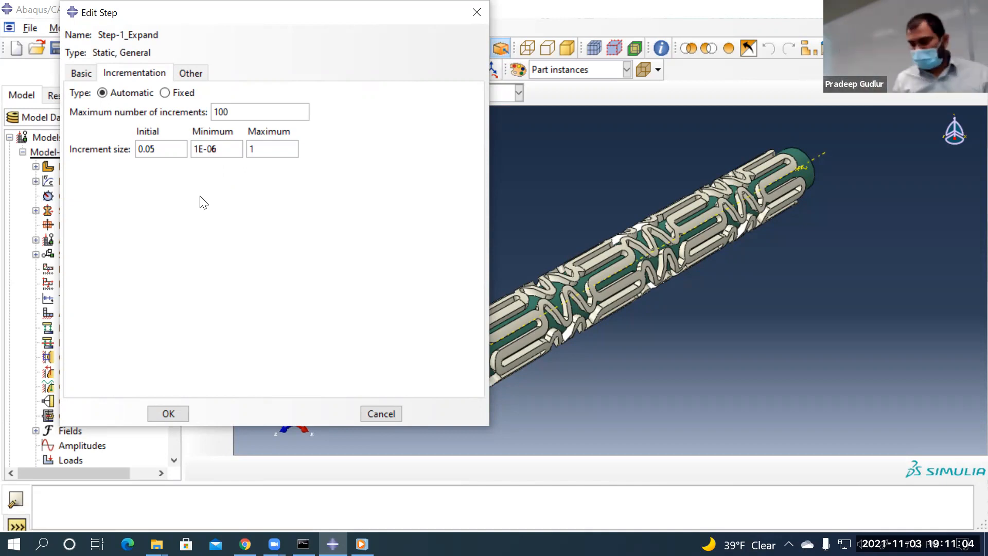
pyautogui.moveTo(226, 149); pyautogui.dragTo(118, 147)
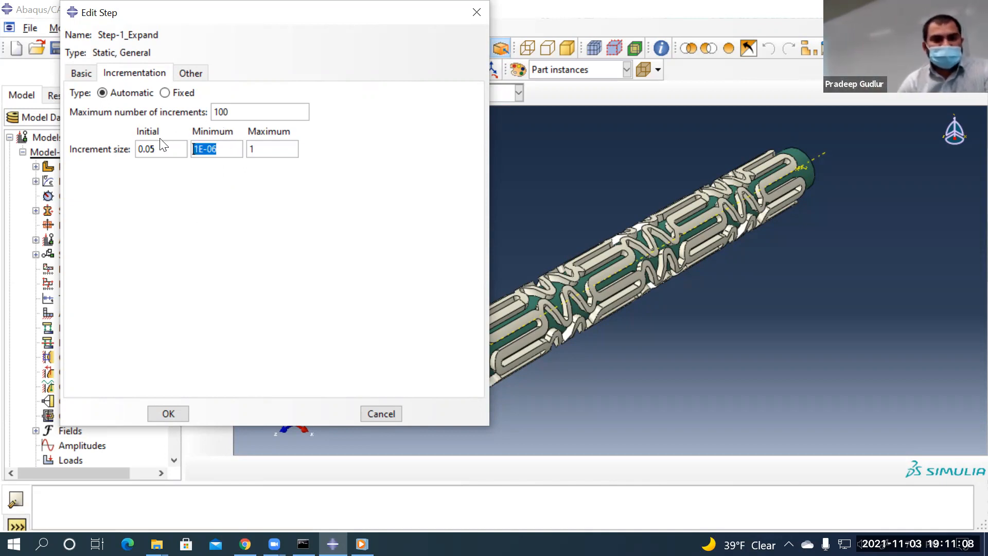
pyautogui.click(83, 74)
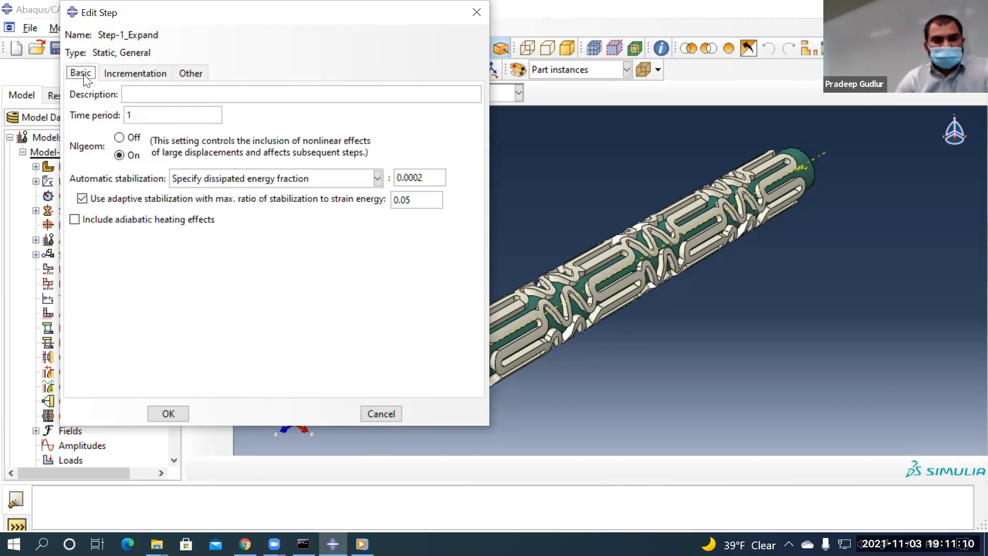
pyautogui.click(168, 413)
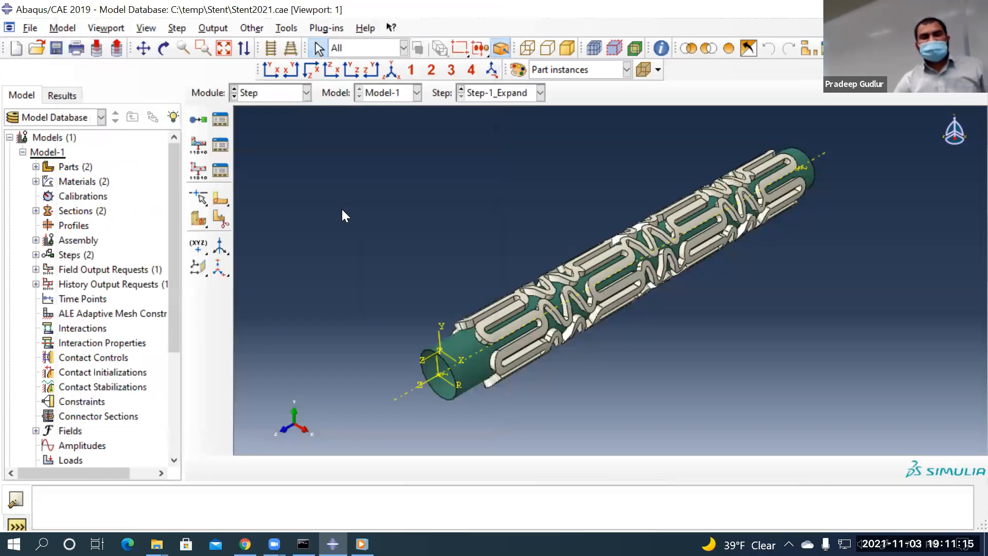
# From the Step Manager, insert a Static, General step Step-2_Springback after Step-1_Expand
pyautogui.click(226, 120)
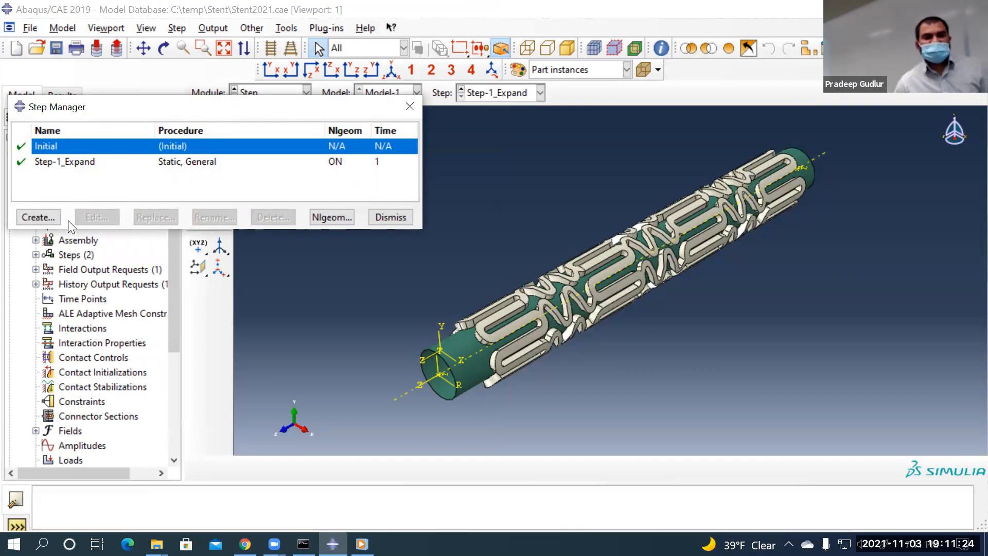
pyautogui.click(40, 215)
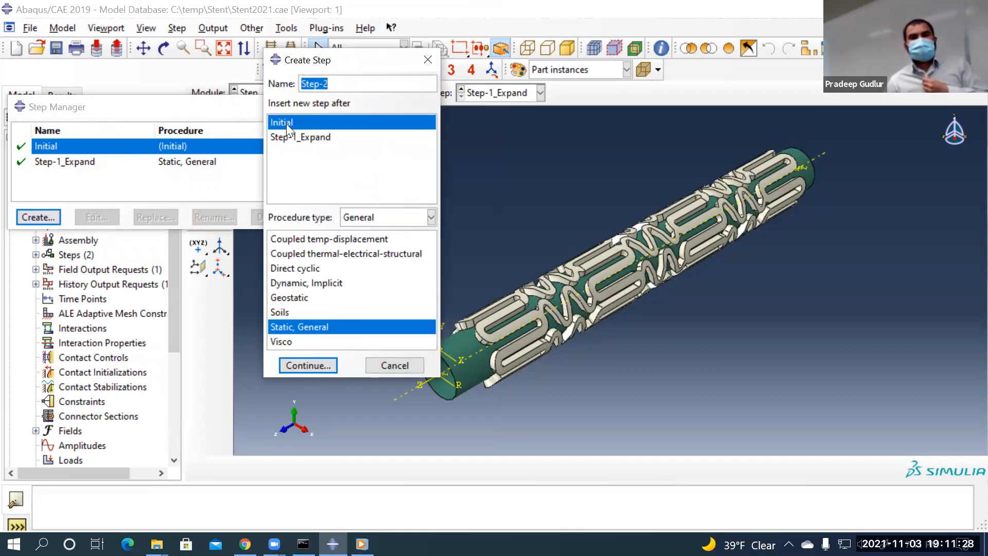
pyautogui.click(305, 138)
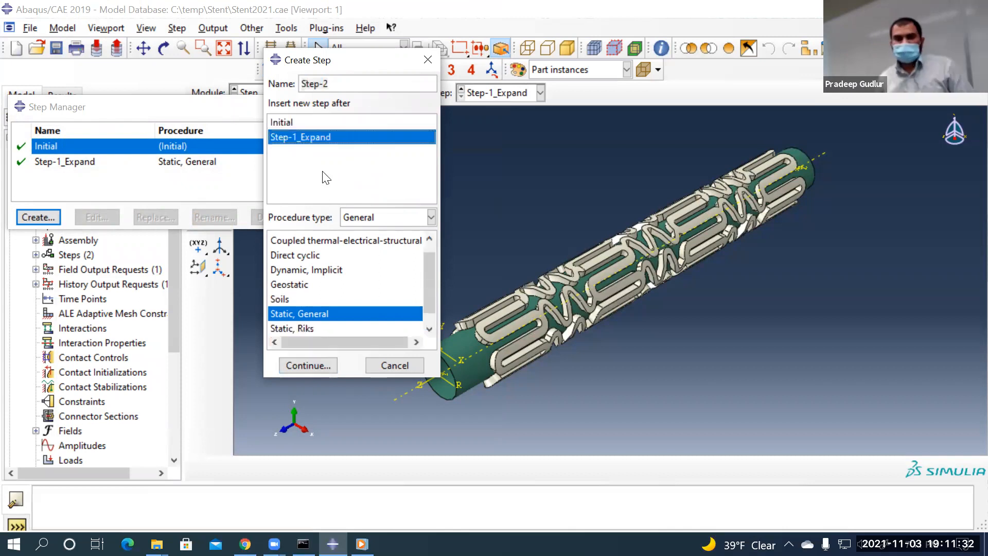
pyautogui.click(336, 84)
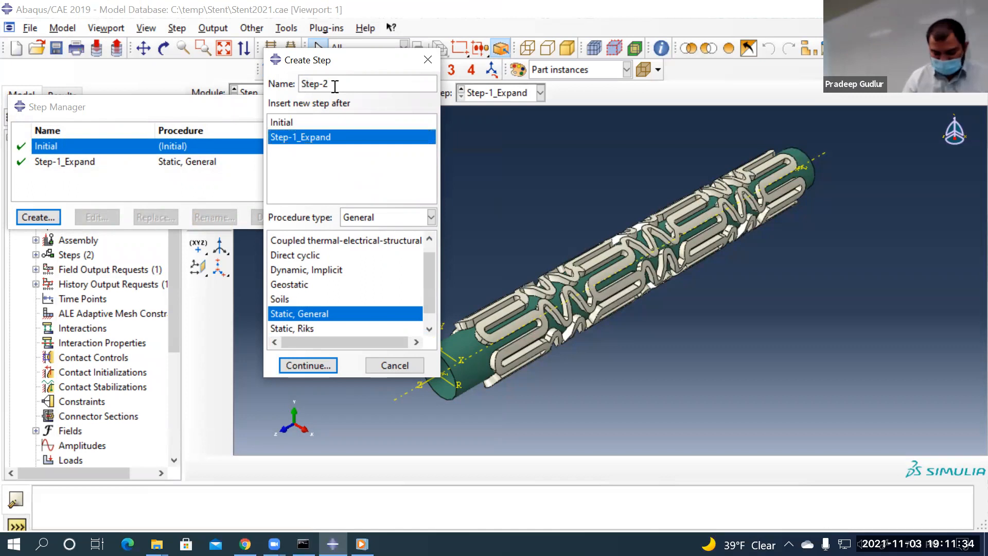
pyautogui.write('_Springback')
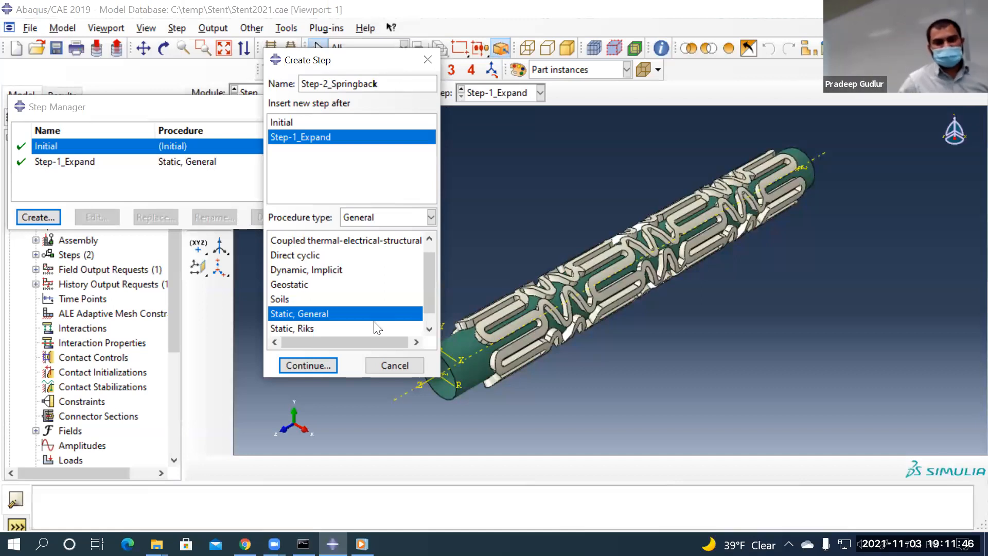
pyautogui.click(304, 363)
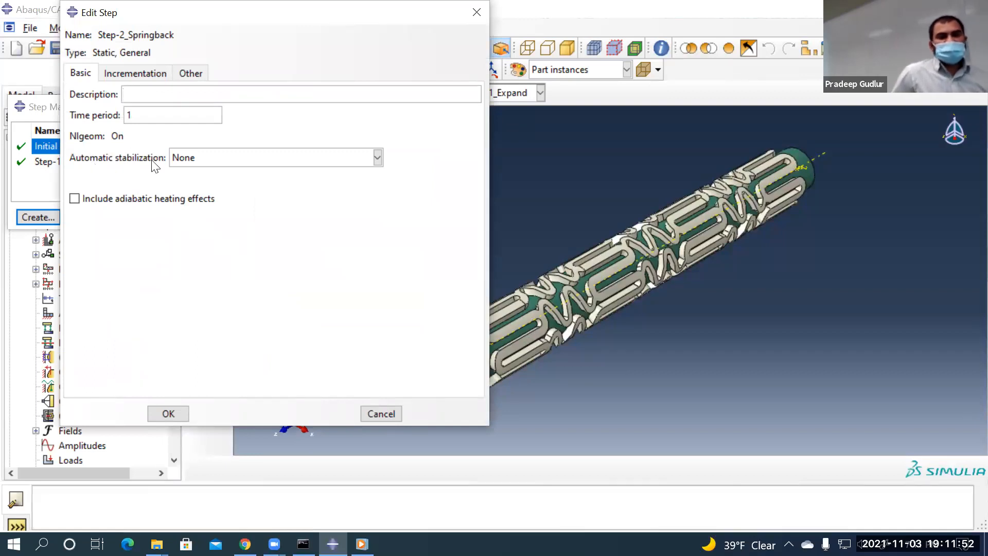
# Give Step-2_Springback energy-fraction stabilization, initial increment 0.05 and minimum 1E-06, and confirm
pyautogui.click(180, 161)
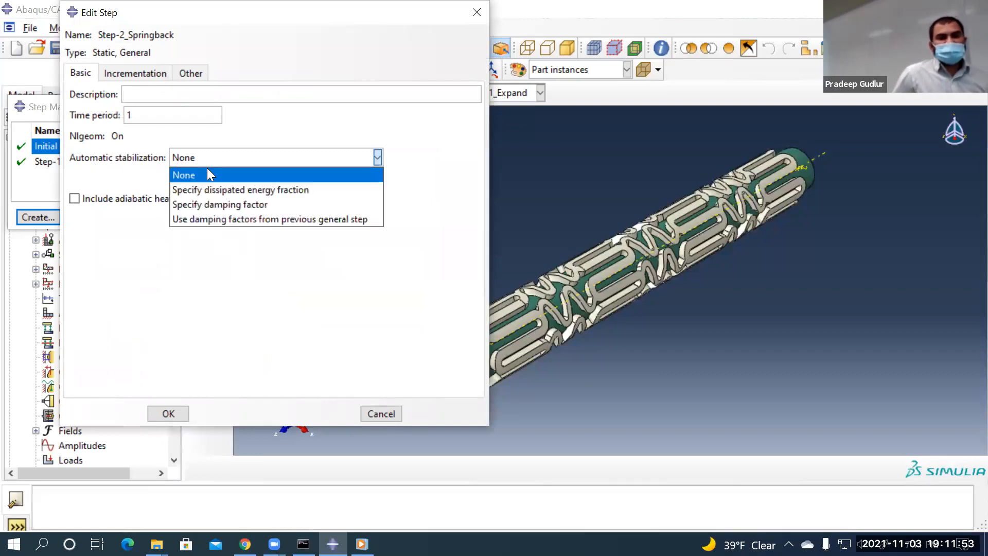
pyautogui.click(249, 189)
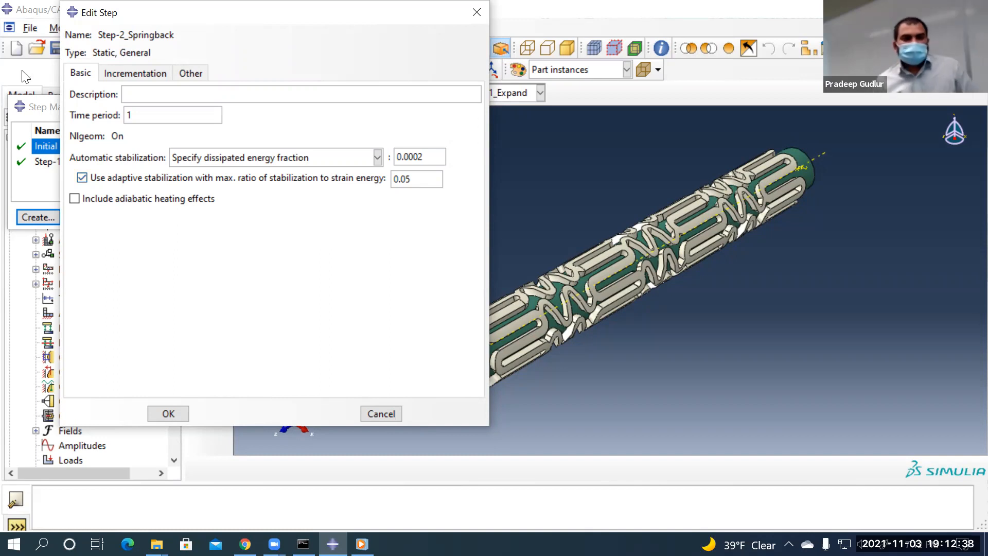
pyautogui.click(122, 73)
pyautogui.moveTo(155, 150); pyautogui.dragTo(121, 147)
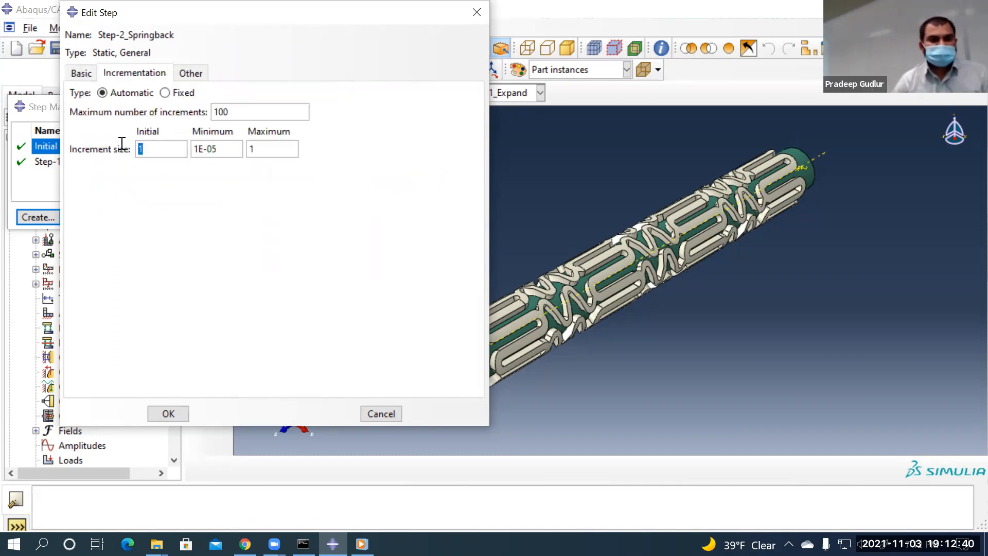
pyautogui.write('0.05')
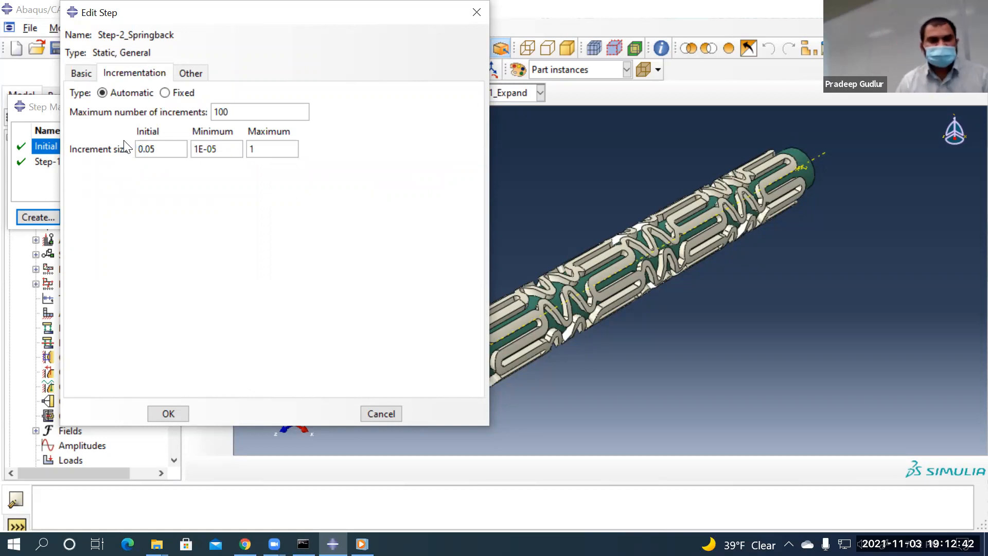
pyautogui.click(238, 152)
pyautogui.press('BackSpace')
pyautogui.write('6')
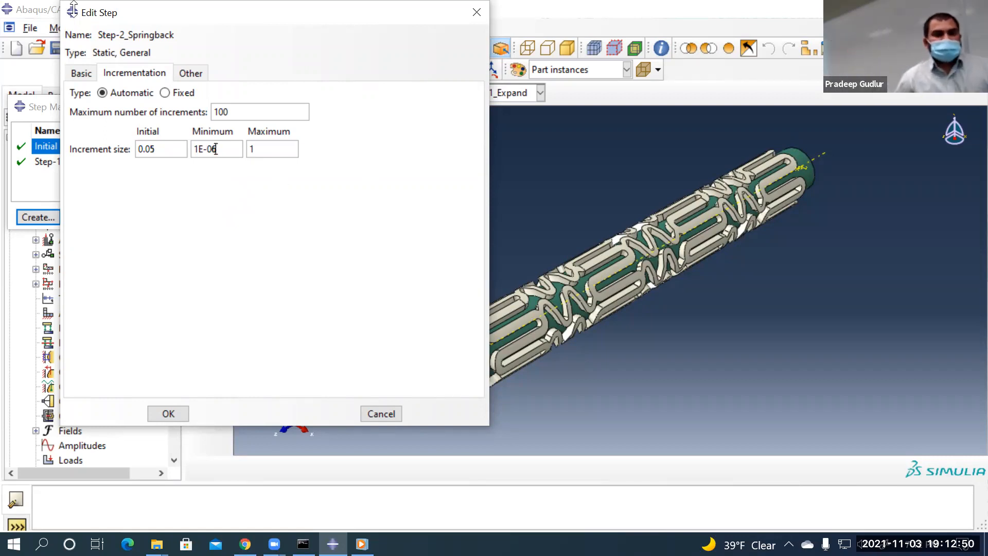
pyautogui.click(82, 77)
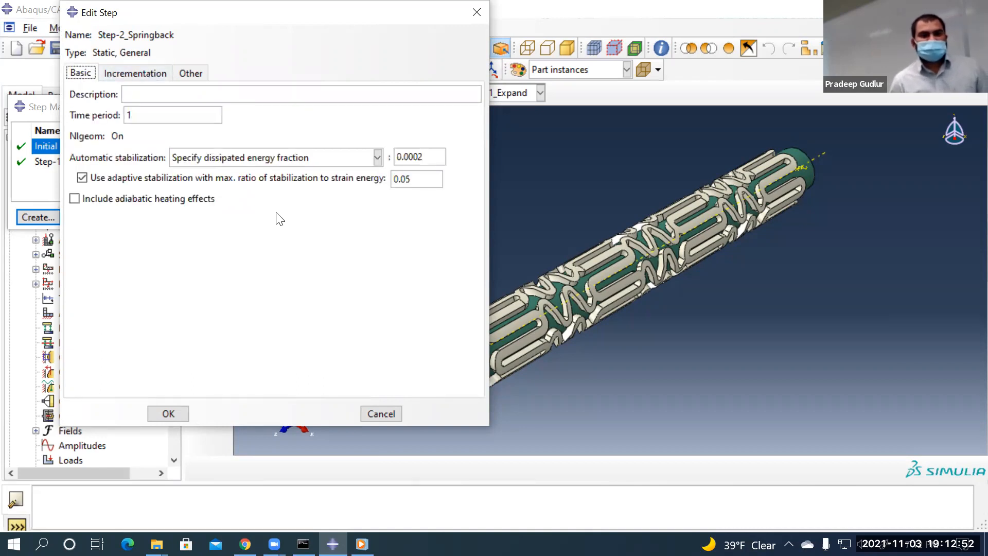
pyautogui.click(178, 413)
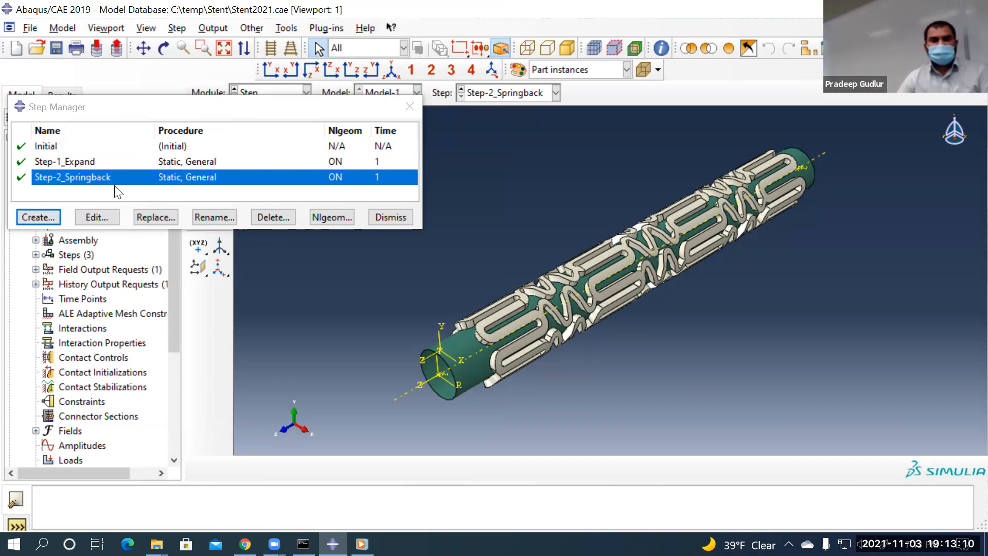
# Review Step-2_Springback's settings without changes, then begin a new step after it
pyautogui.click(106, 214)
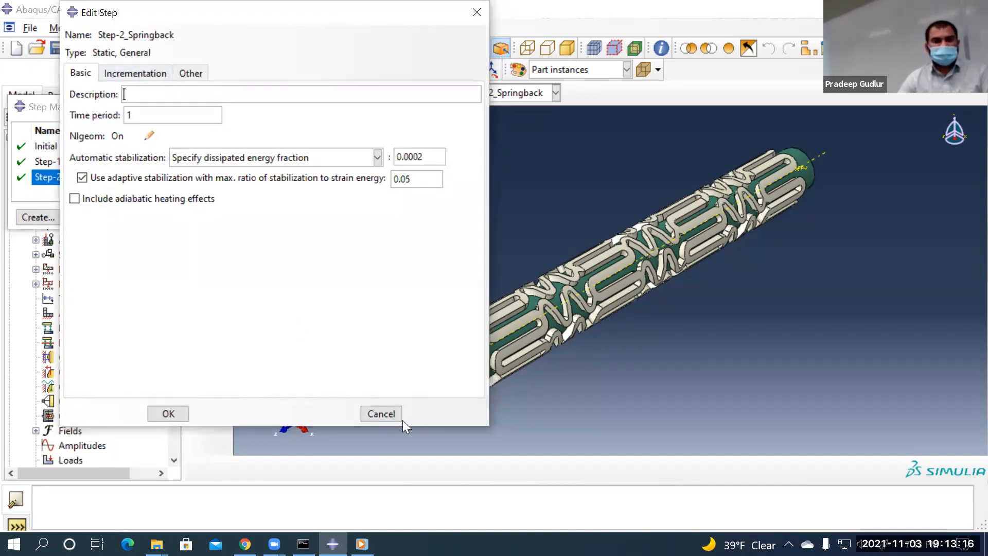
pyautogui.click(389, 413)
pyautogui.click(47, 214)
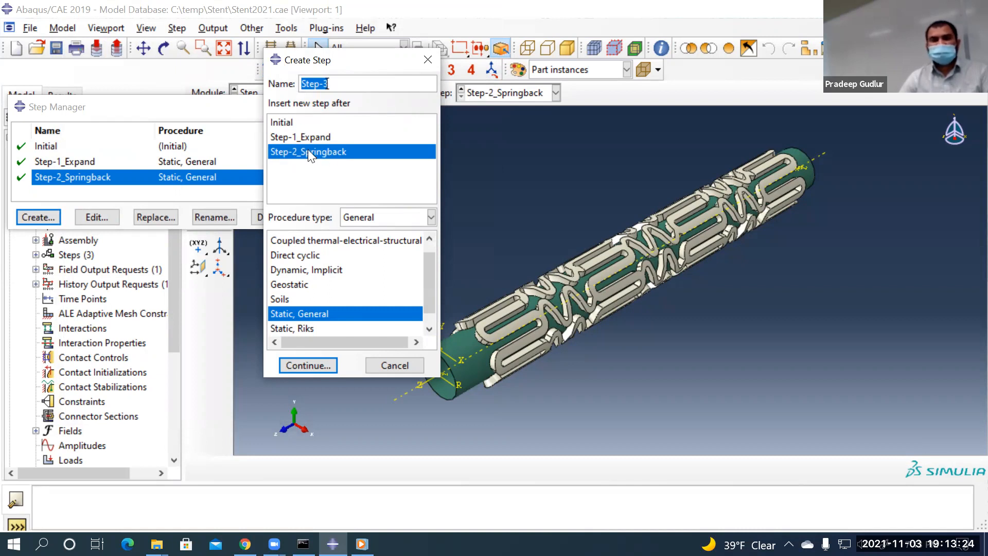
# Create Step-3_Pressure with dissipated energy fraction stabilization
pyautogui.click(336, 85)
pyautogui.write('_Pressure')
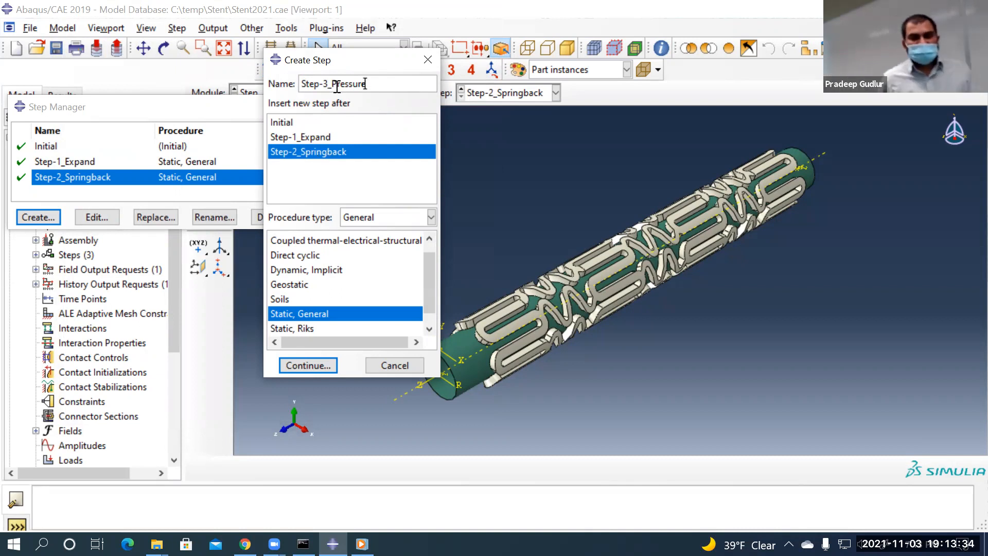
pyautogui.click(295, 364)
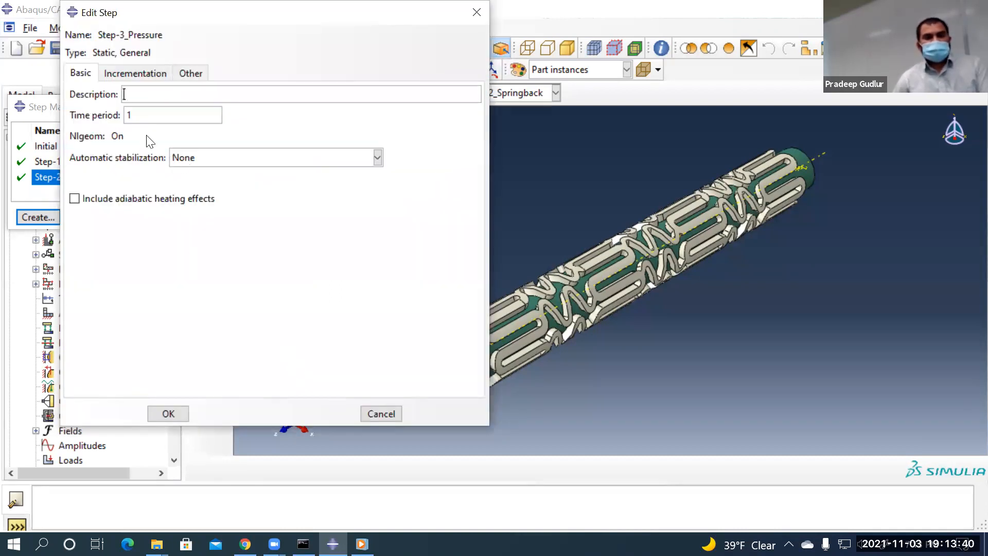
pyautogui.click(181, 159)
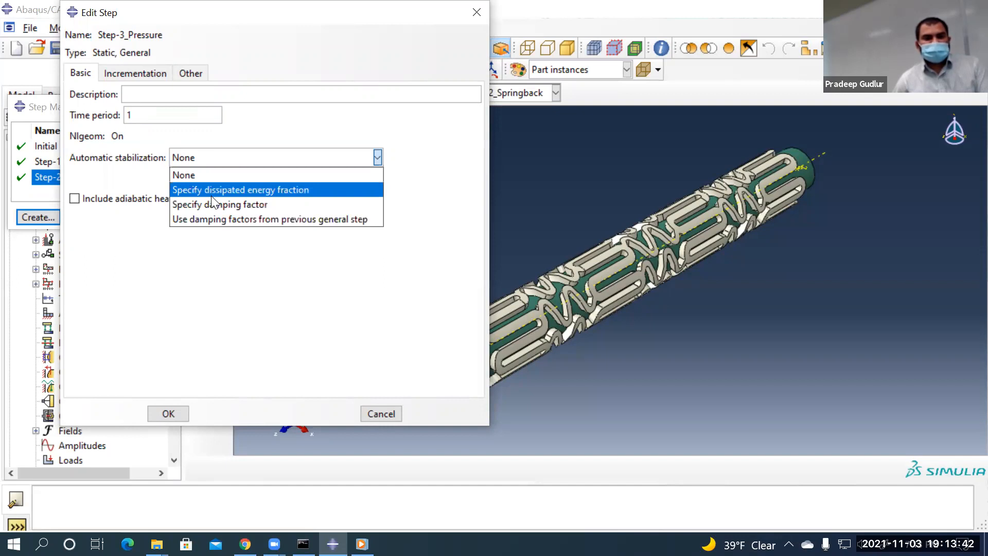
pyautogui.click(212, 190)
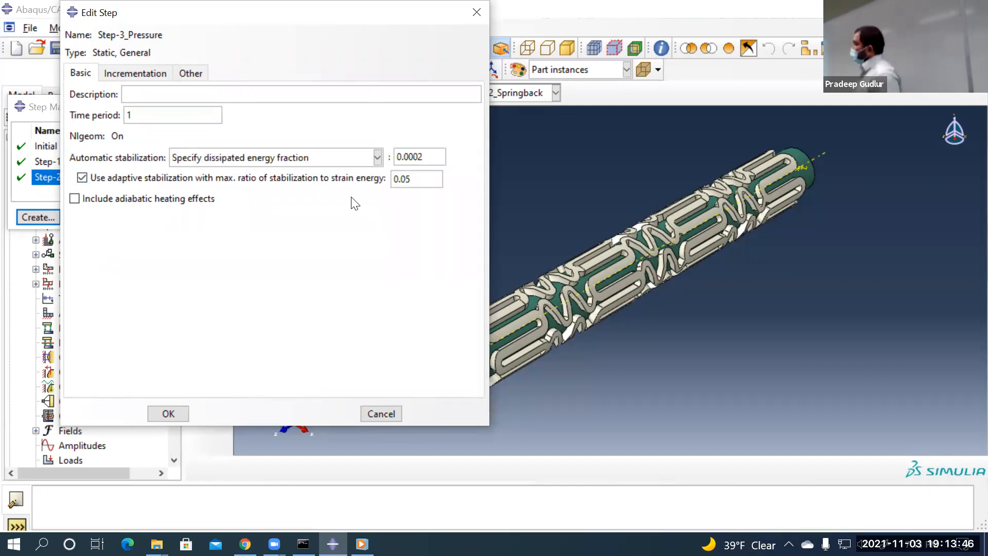
# Set Step-3_Pressure's initial increment to 0.05 and minimum to 1E-06, confirm, and dismiss the Step Manager
pyautogui.click(122, 74)
pyautogui.press('Tab')
pyautogui.write('0')
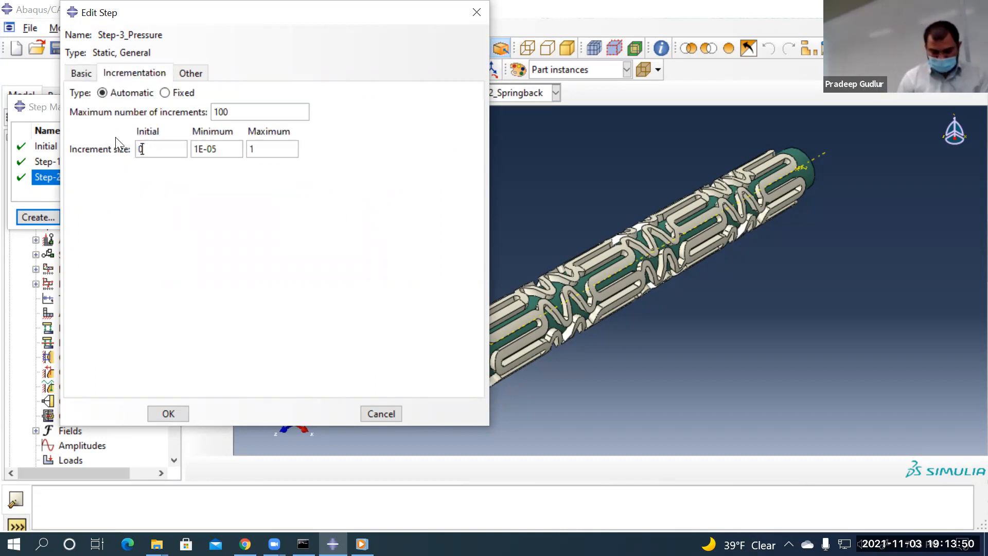
pyautogui.write('.05')
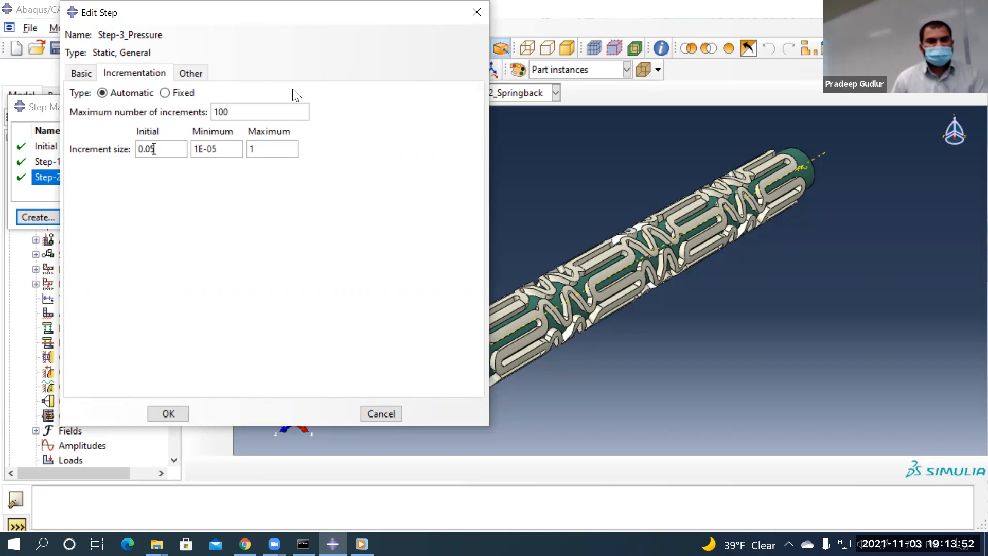
pyautogui.click(221, 149)
pyautogui.press('BackSpace')
pyautogui.write('6')
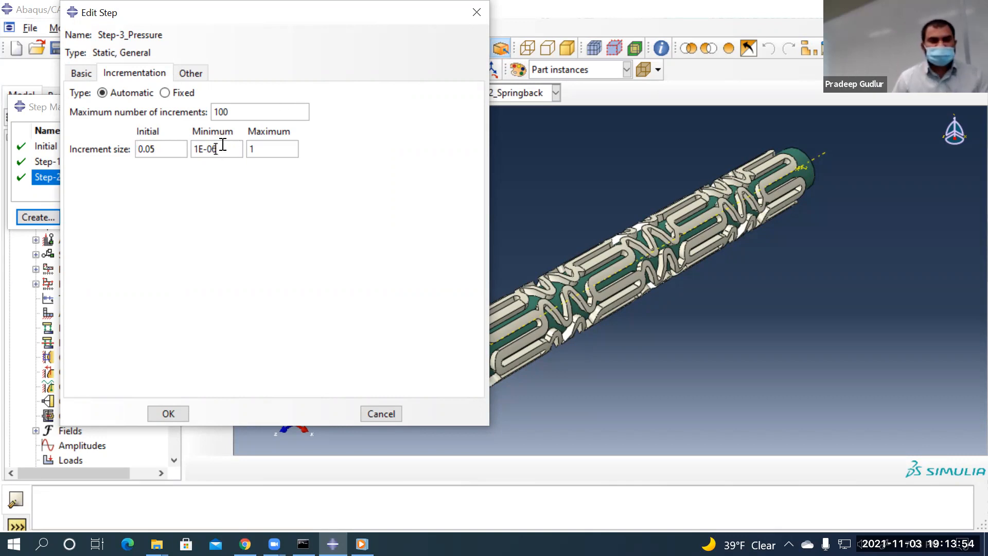
pyautogui.click(77, 72)
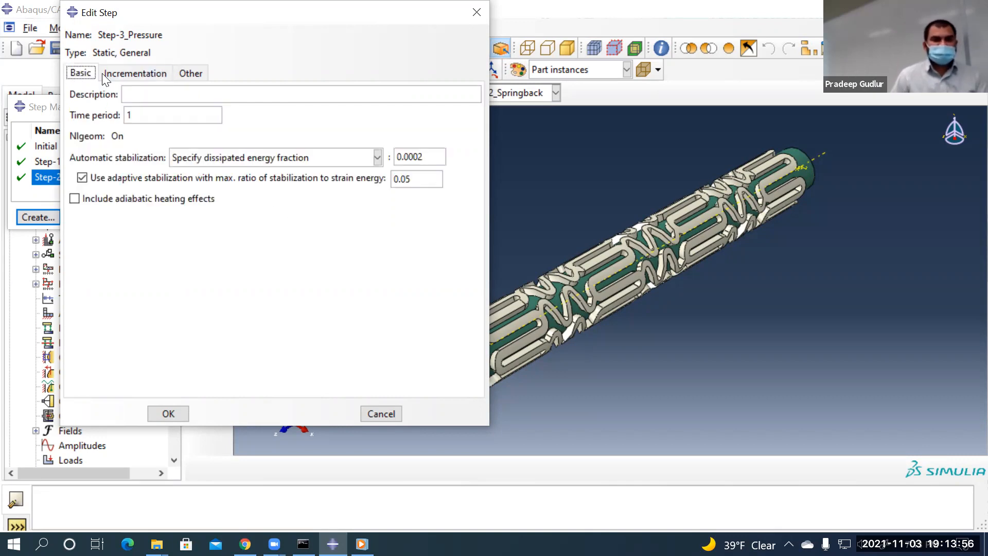
pyautogui.click(167, 413)
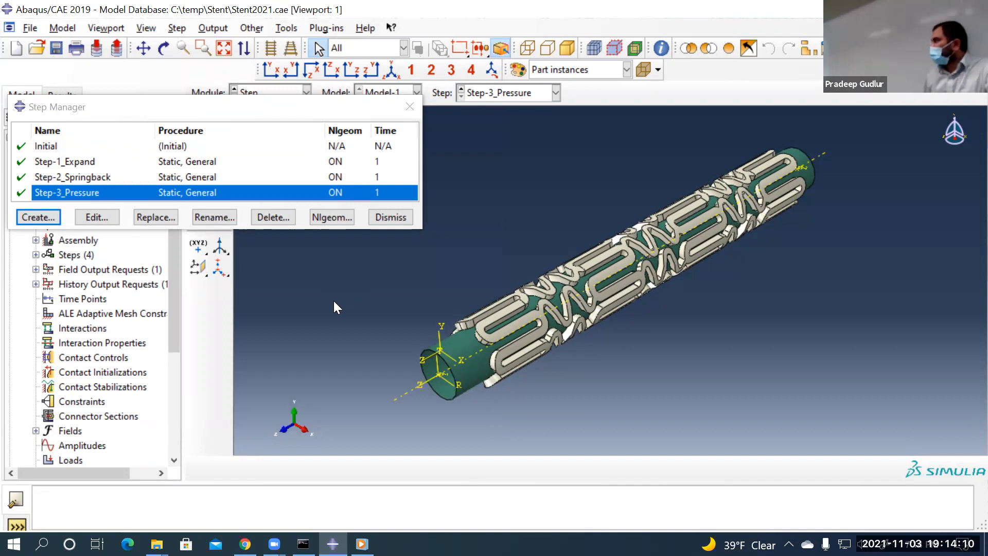
pyautogui.click(390, 217)
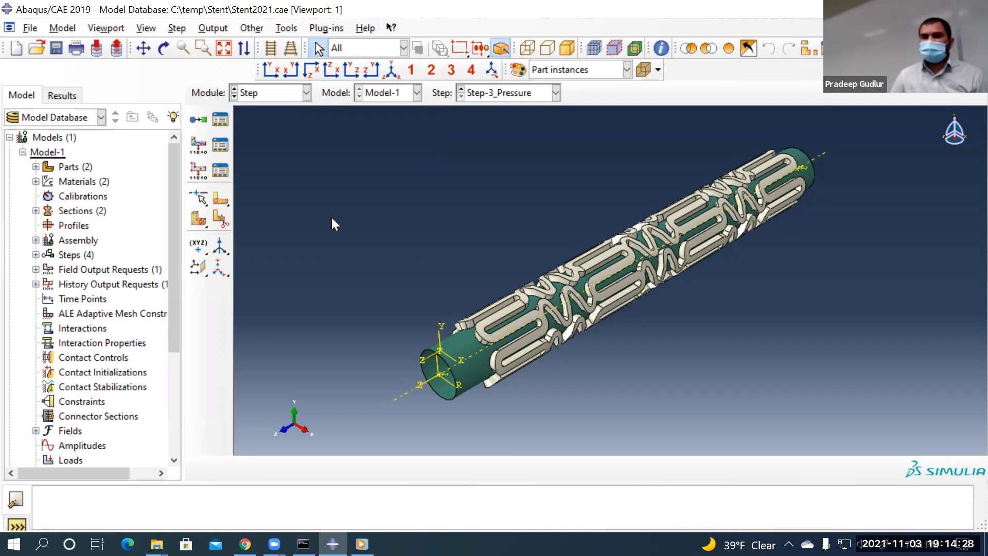
# Bring up Other > General Solution Controls > Edit to list the model's steps
pyautogui.click(252, 28)
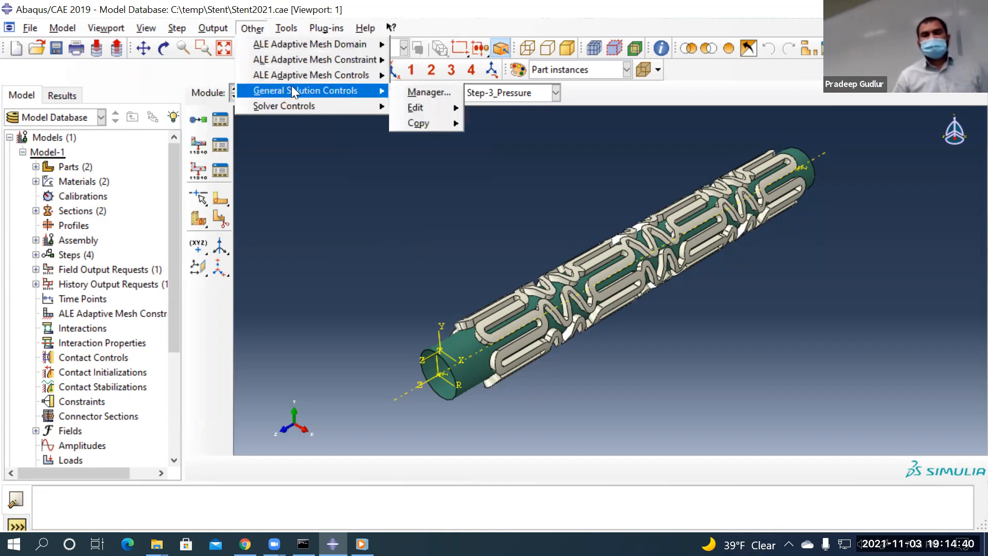
pyautogui.moveTo(357, 92)
pyautogui.moveTo(412, 109)
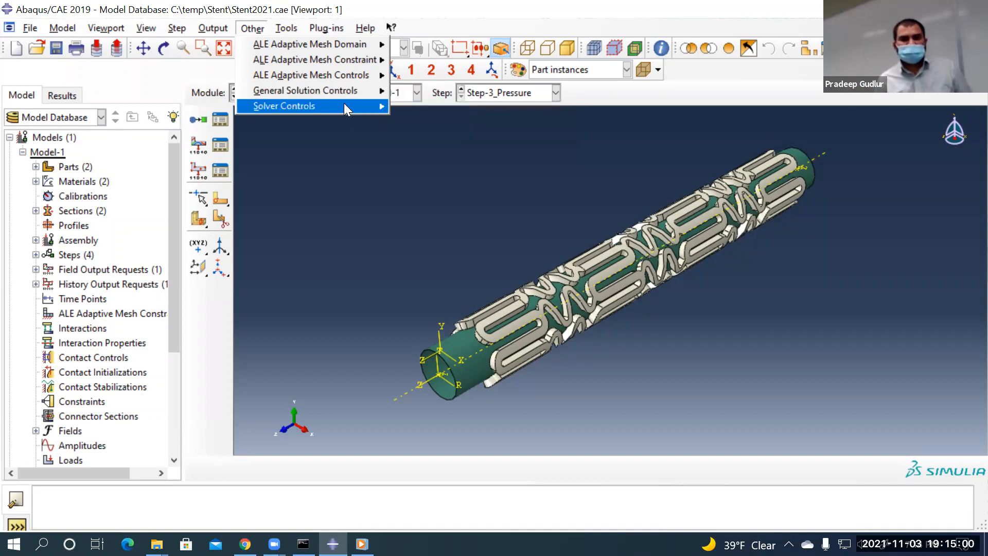
pyautogui.moveTo(282, 91)
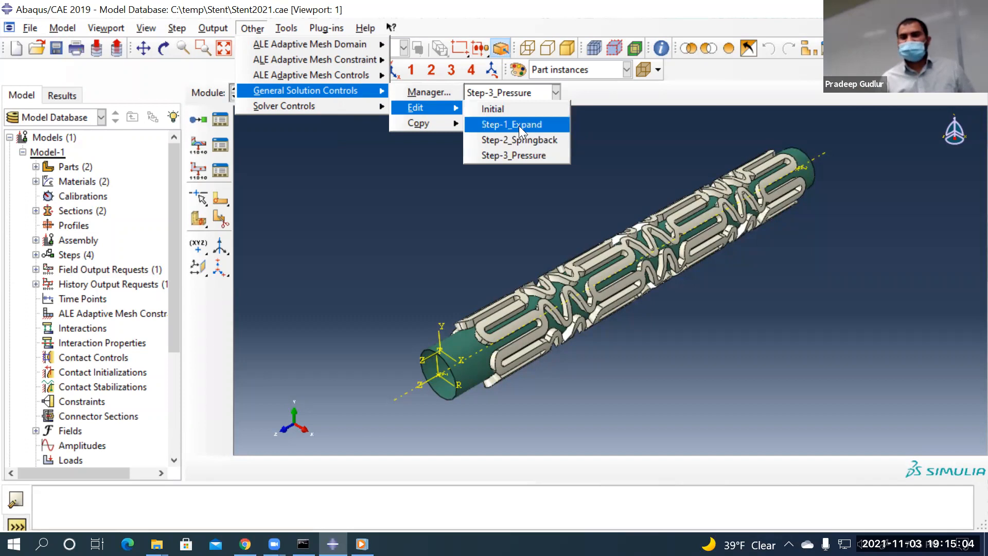
# Open Step-1_Expand's solution controls past the warning, choose Specify, and view Time Incrementation
pyautogui.click(519, 125)
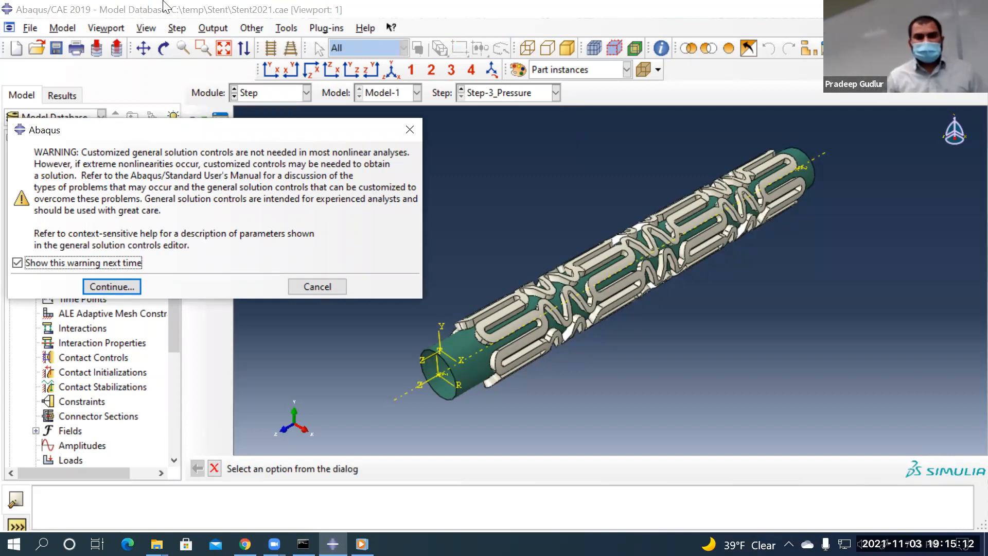
pyautogui.click(131, 286)
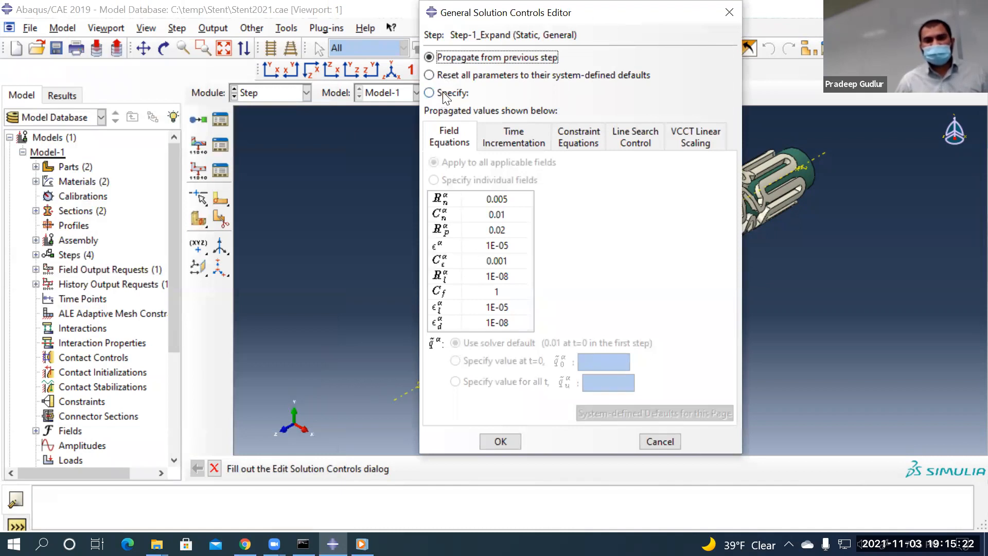
pyautogui.click(446, 93)
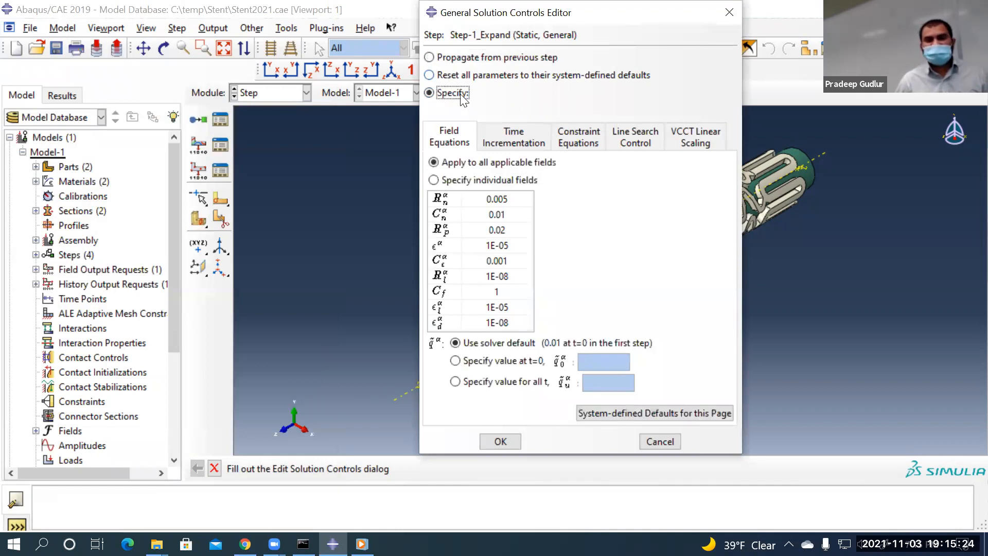
pyautogui.click(523, 131)
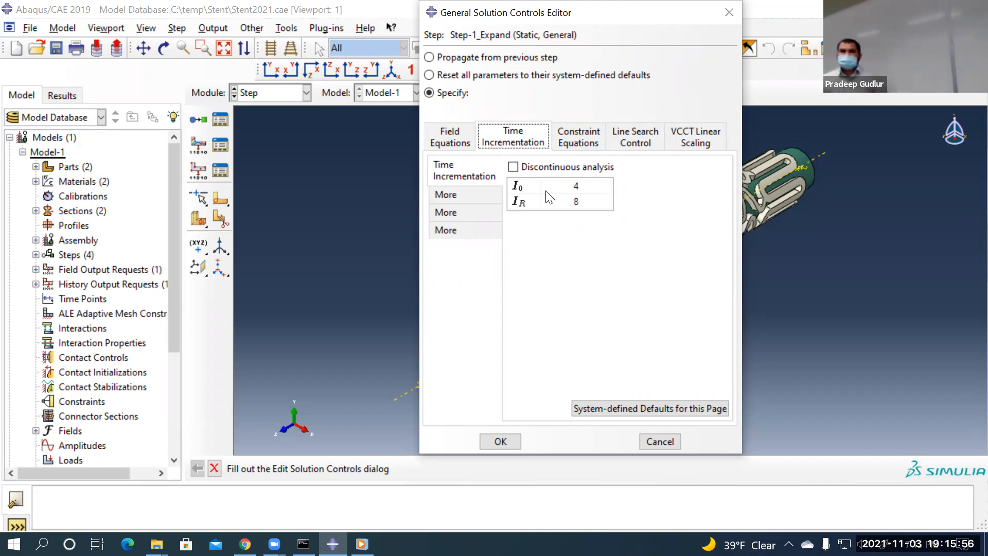
# Enable discontinuous analysis for Step-1_Expand (I0 8, IR 10) and save the controls
pyautogui.click(513, 167)
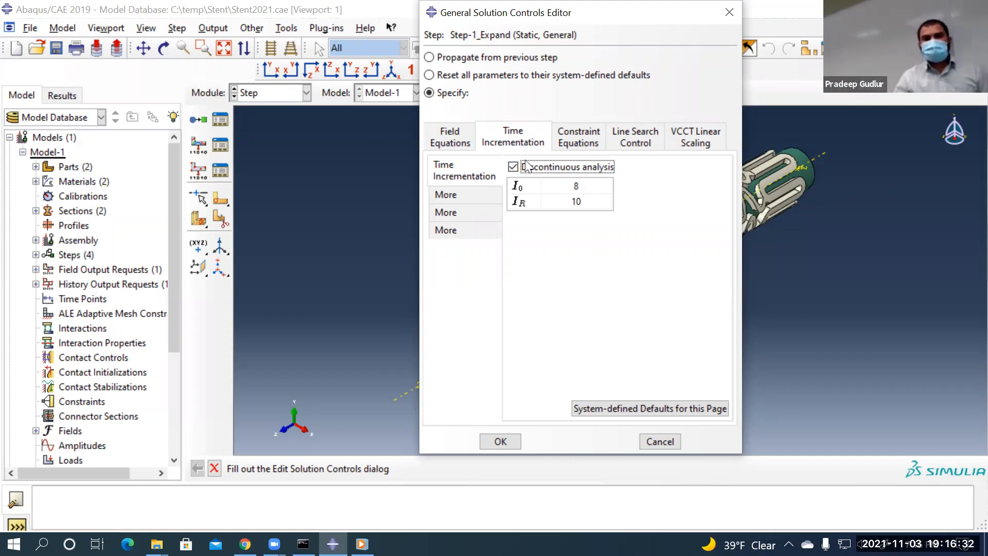
pyautogui.click(431, 13)
pyautogui.click(704, 46)
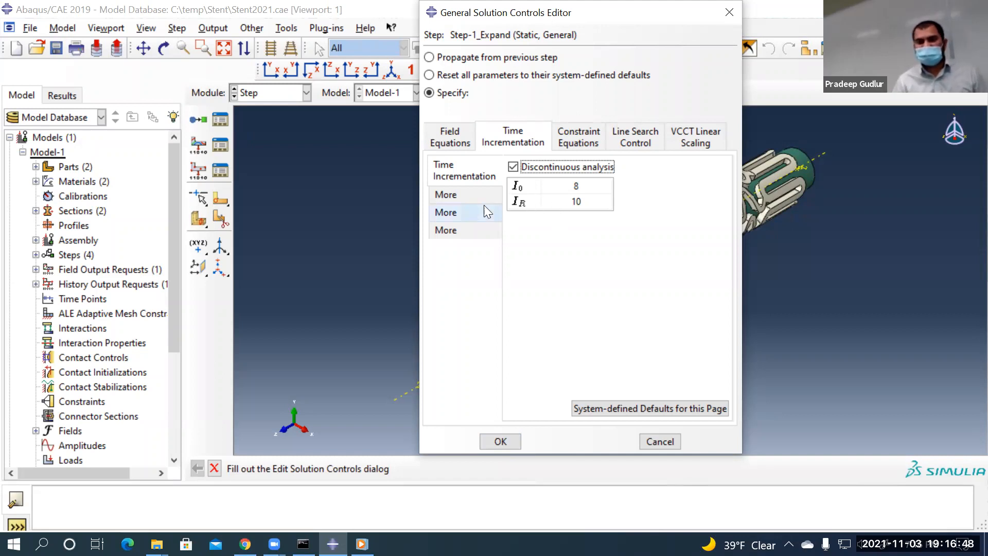
pyautogui.click(499, 441)
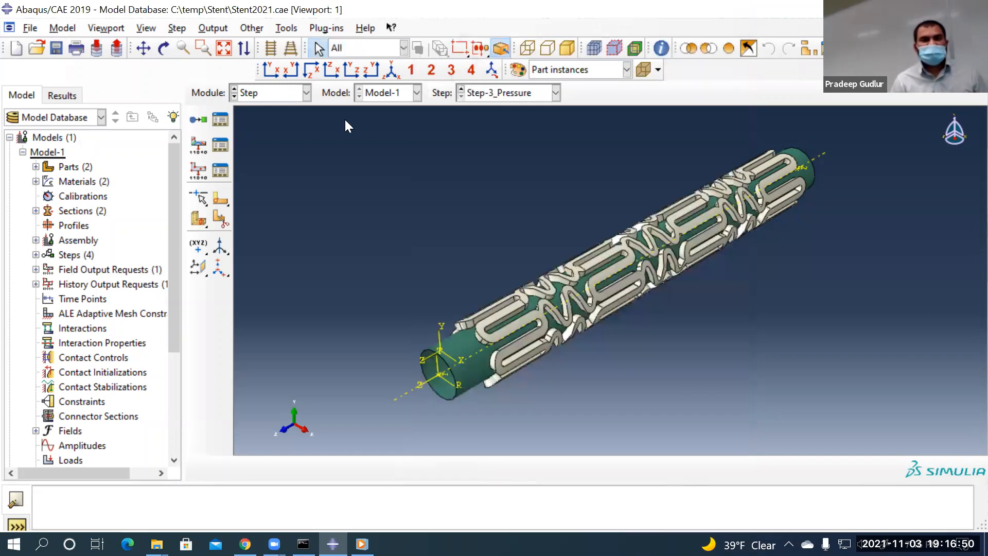
# Give Step-2_Springback specified general solution controls with discontinuous analysis enabled (I0 8, IR 10)
pyautogui.click(254, 29)
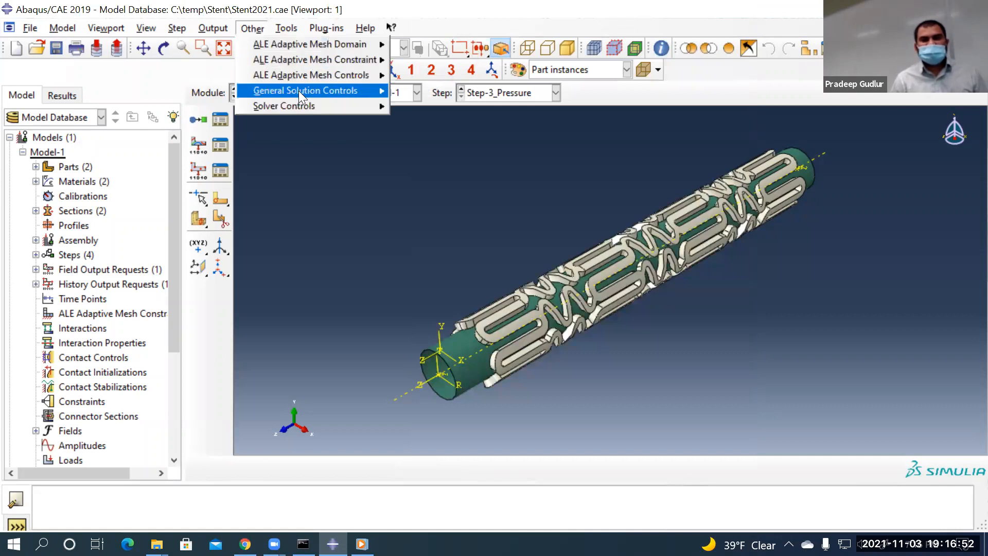
pyautogui.moveTo(298, 91)
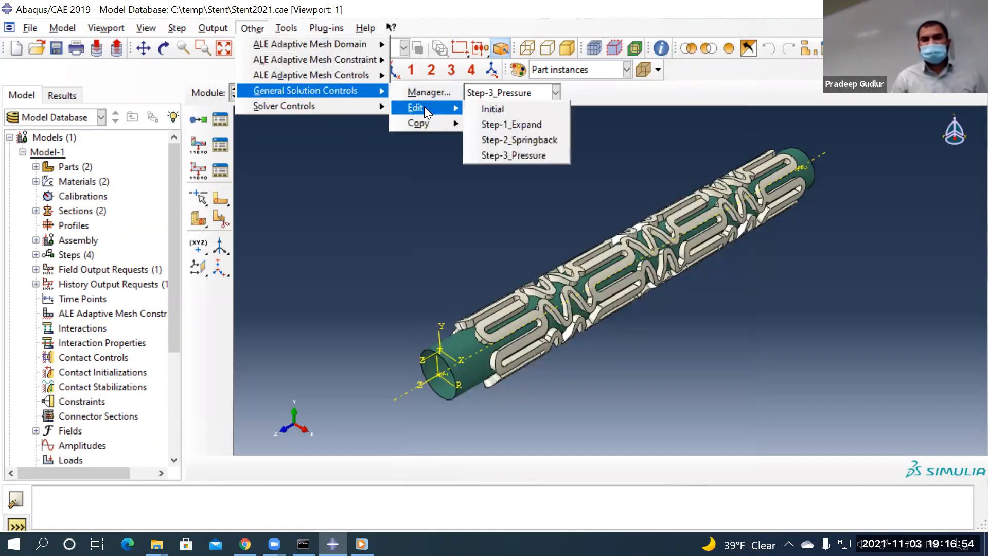
pyautogui.moveTo(450, 112)
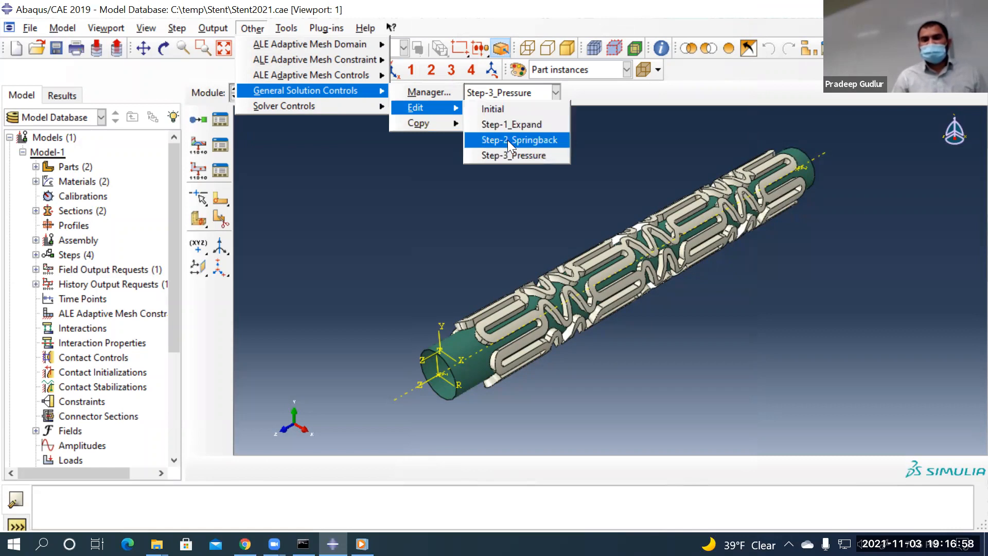
pyautogui.click(508, 141)
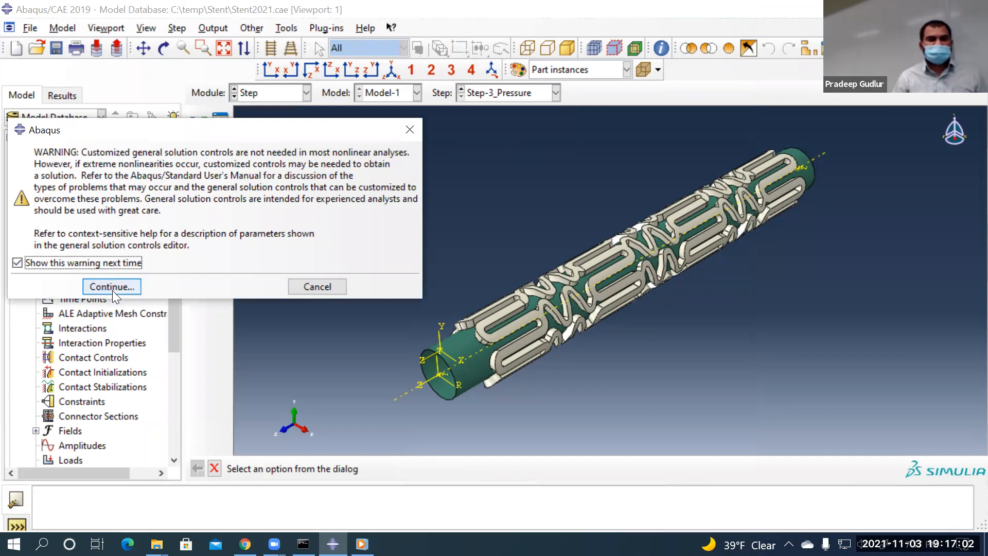
pyautogui.click(118, 287)
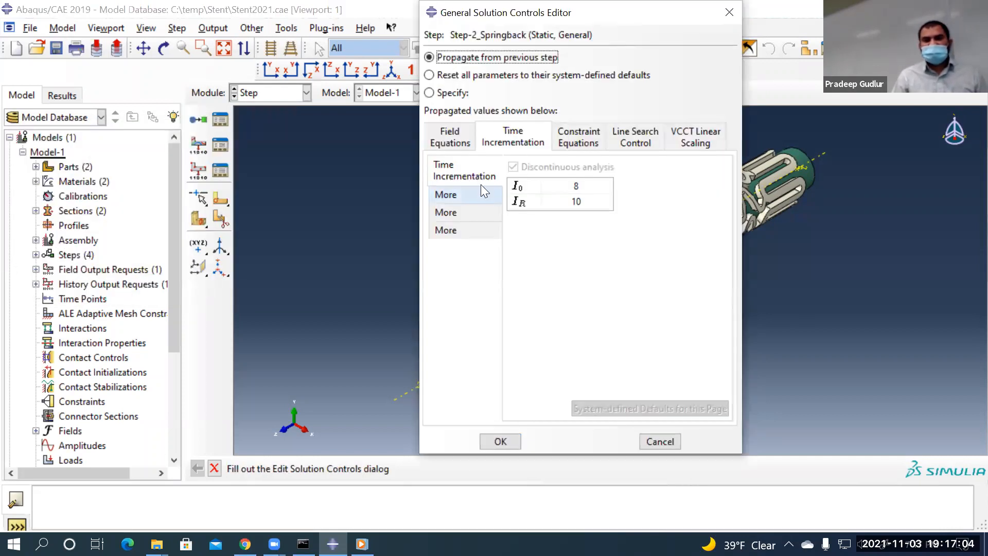
pyautogui.click(447, 93)
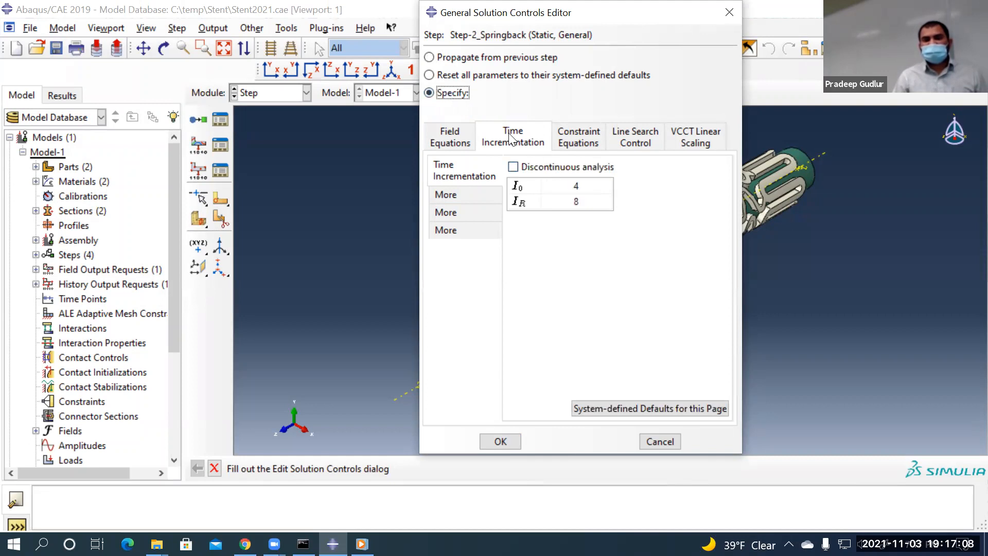
pyautogui.click(513, 166)
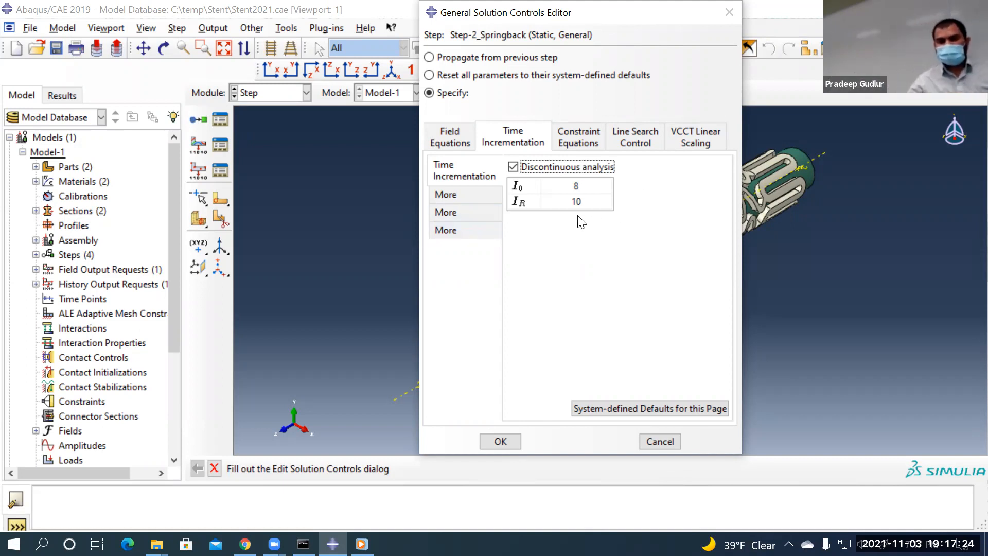
pyautogui.click(500, 440)
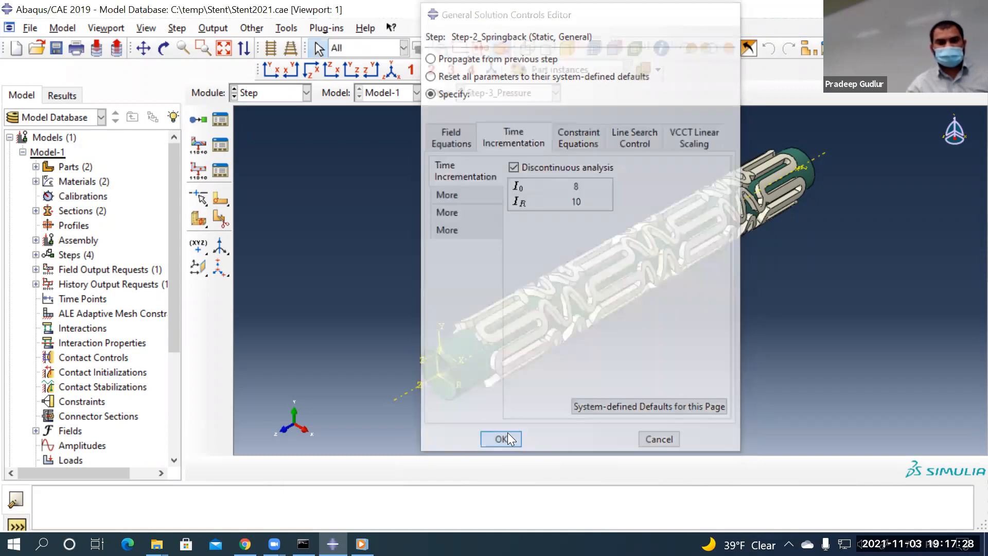
# Give Step-3_Pressure specified general solution controls with discontinuous analysis enabled (I0 8, IR 10)
pyautogui.click(252, 29)
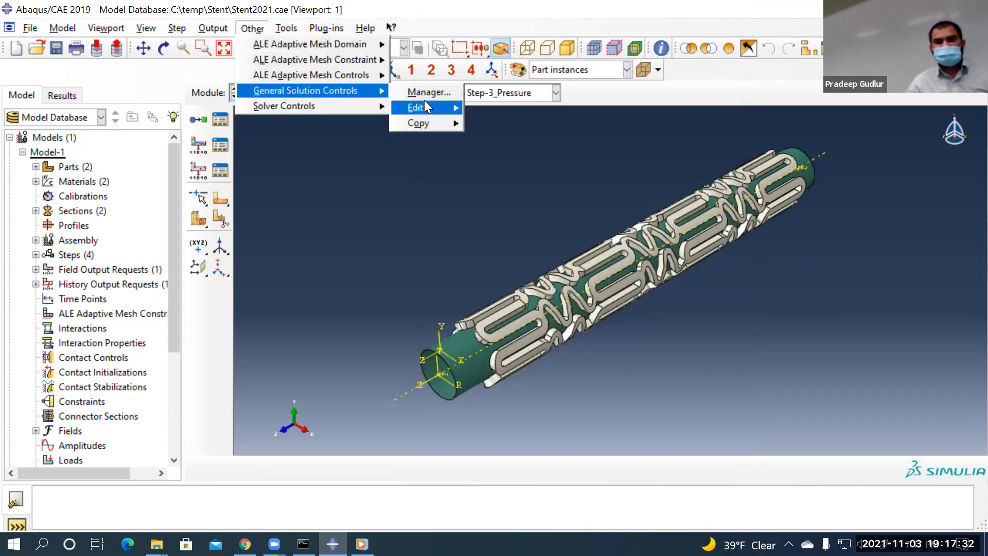
pyautogui.moveTo(423, 105)
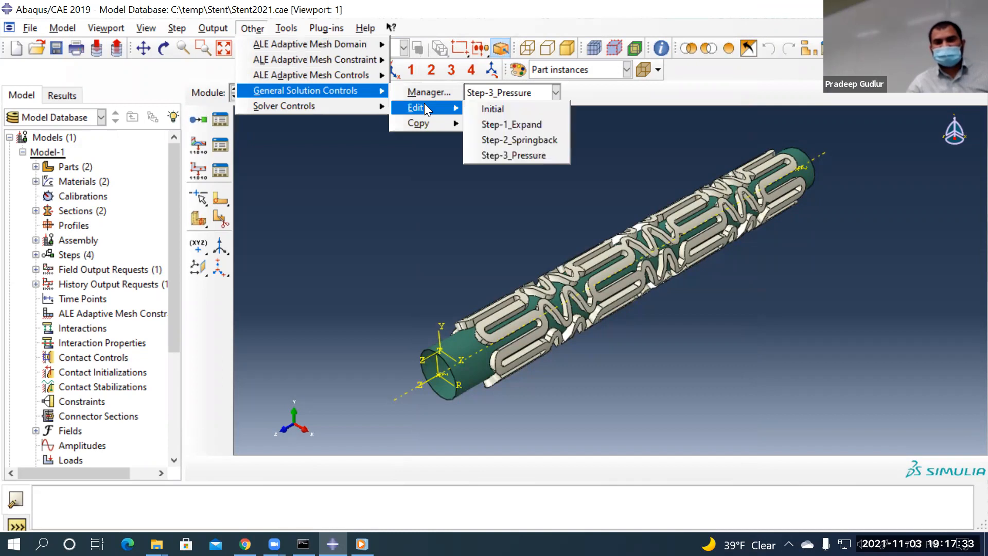
pyautogui.click(517, 155)
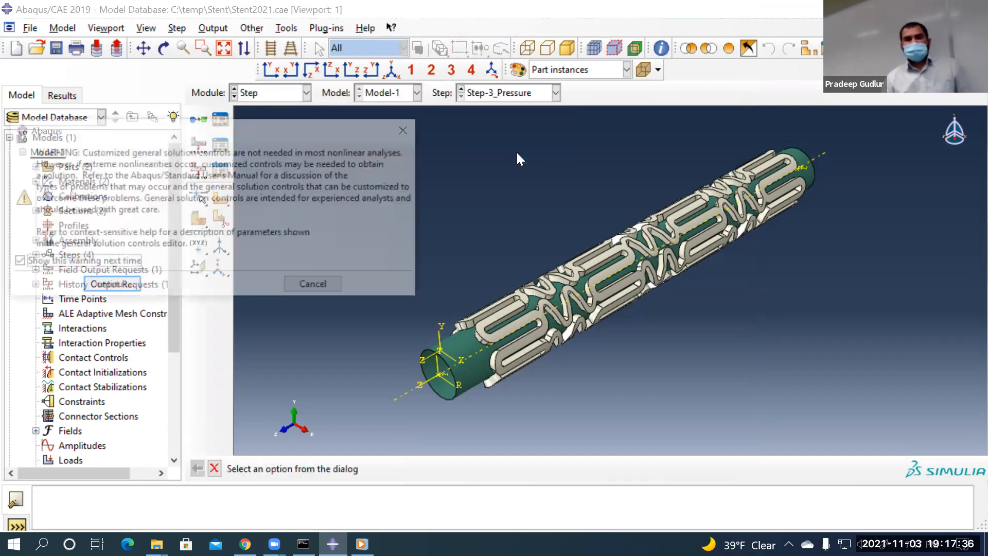
pyautogui.click(93, 284)
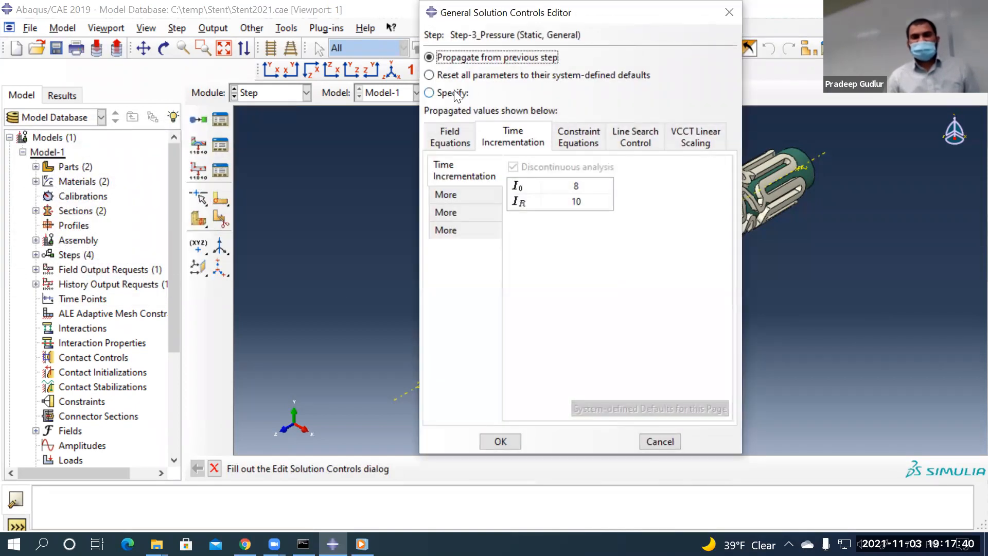
pyautogui.click(453, 92)
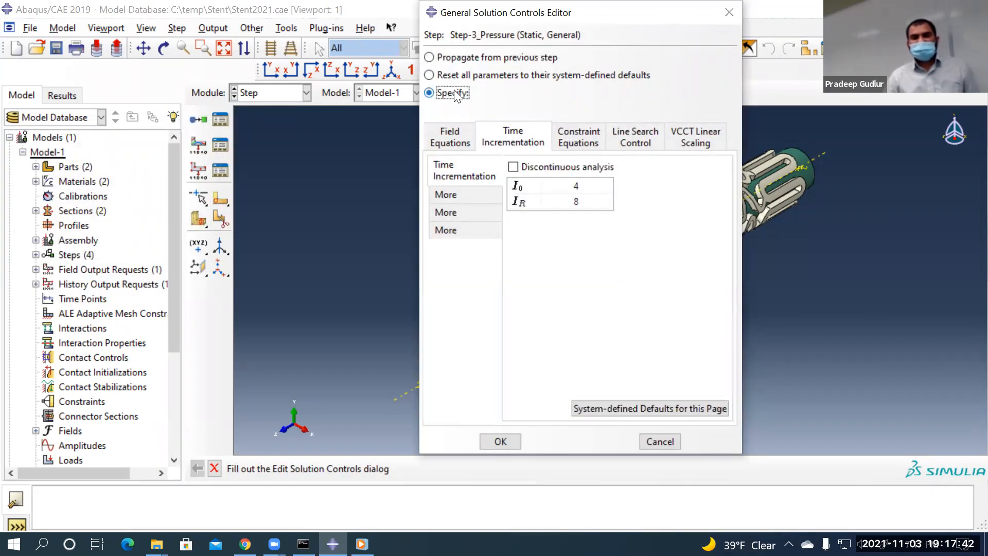
pyautogui.click(513, 168)
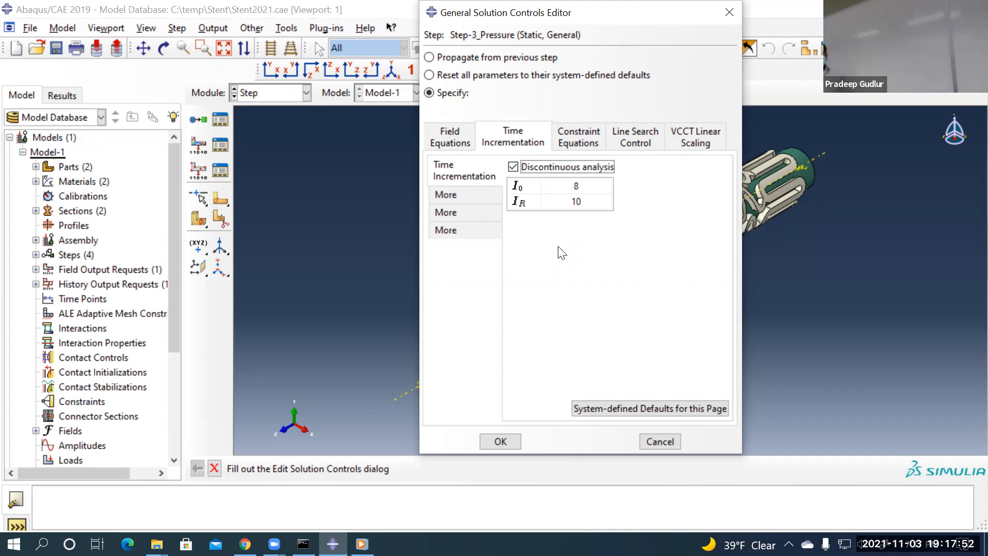
pyautogui.click(501, 441)
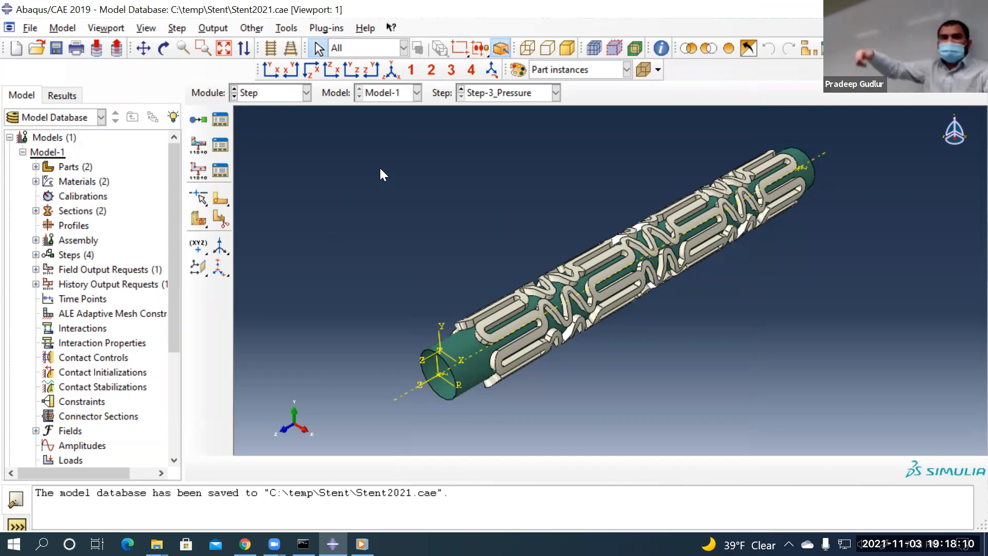
# Switch to the Interaction module
pyautogui.click(259, 97)
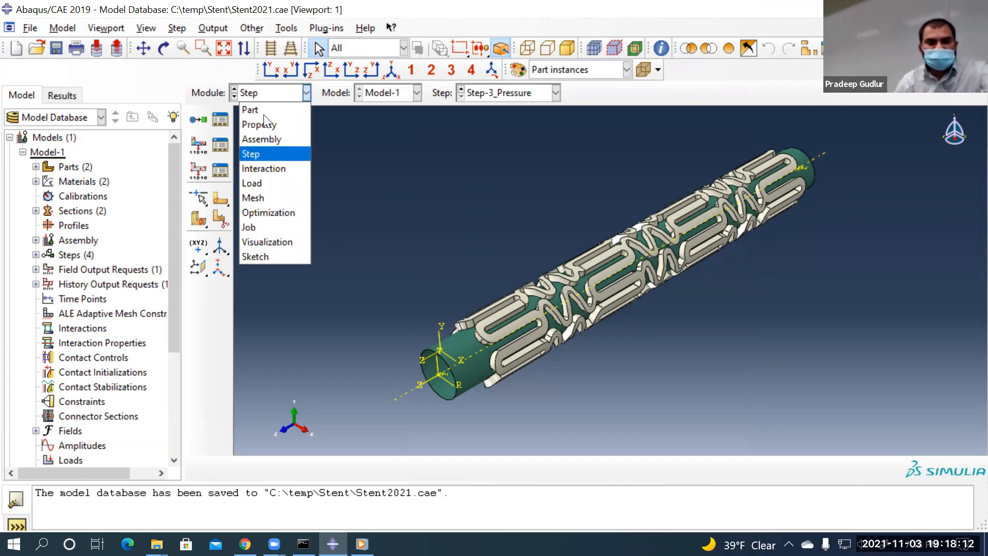
pyautogui.click(268, 168)
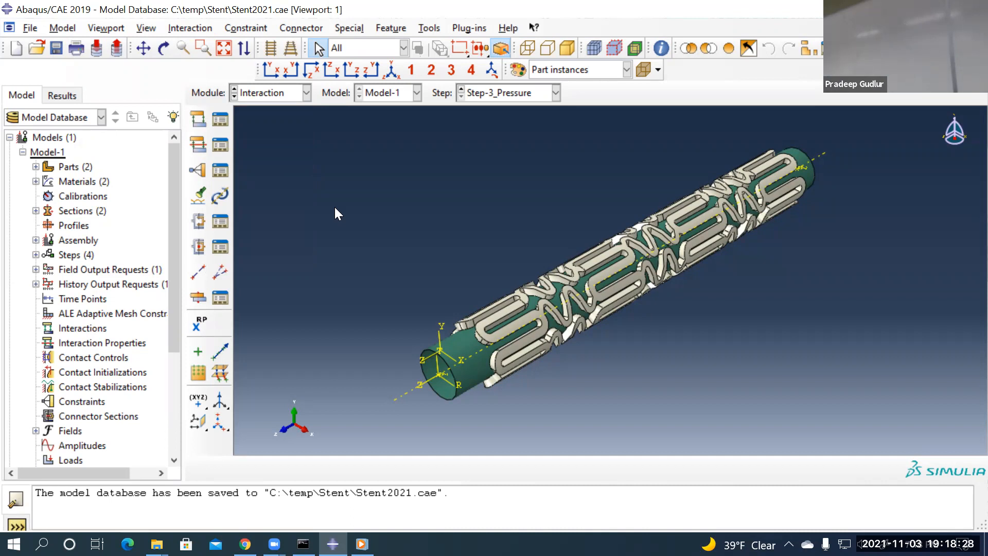
pyautogui.click(282, 96)
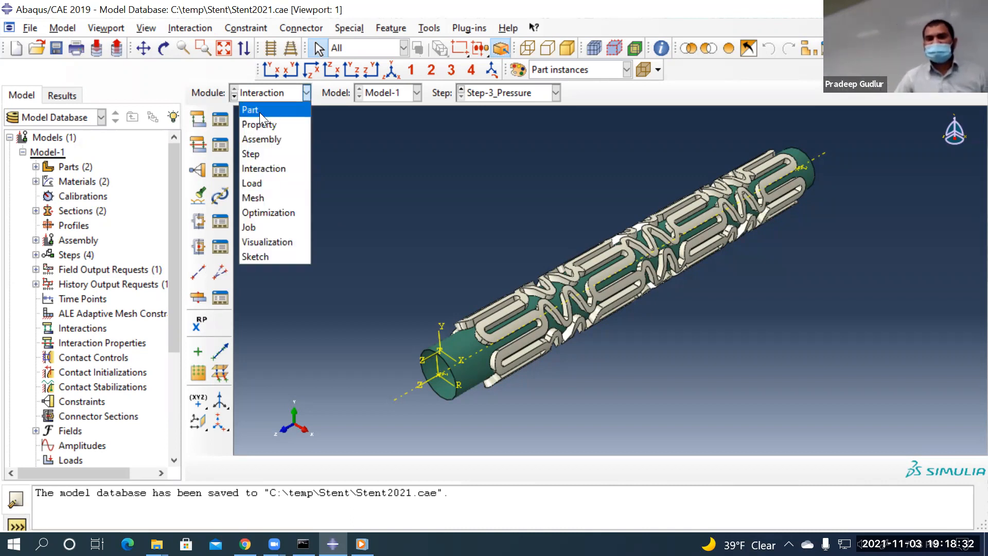
pyautogui.click(459, 311)
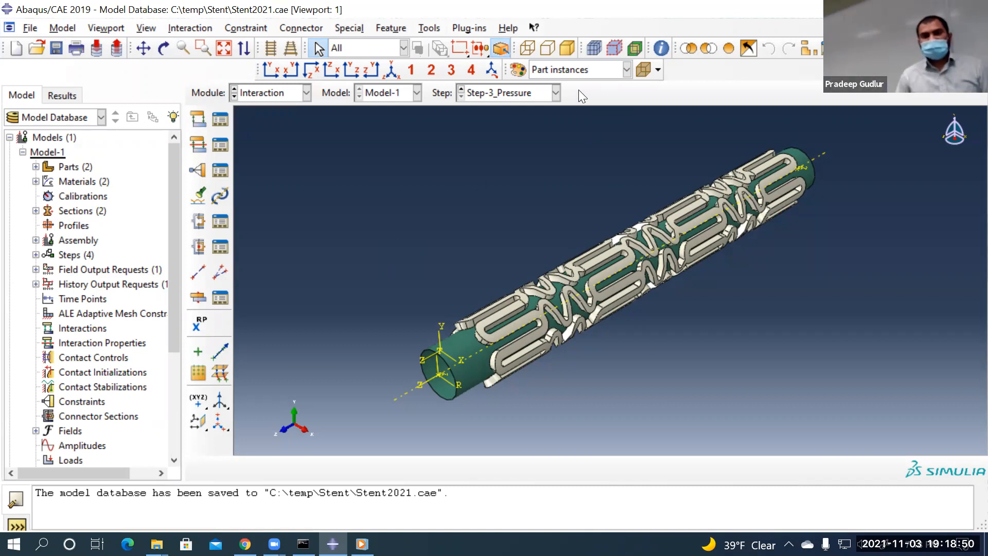
# Keep colour coding by part instances and switch to the Part module showing the Balloon
pyautogui.click(576, 69)
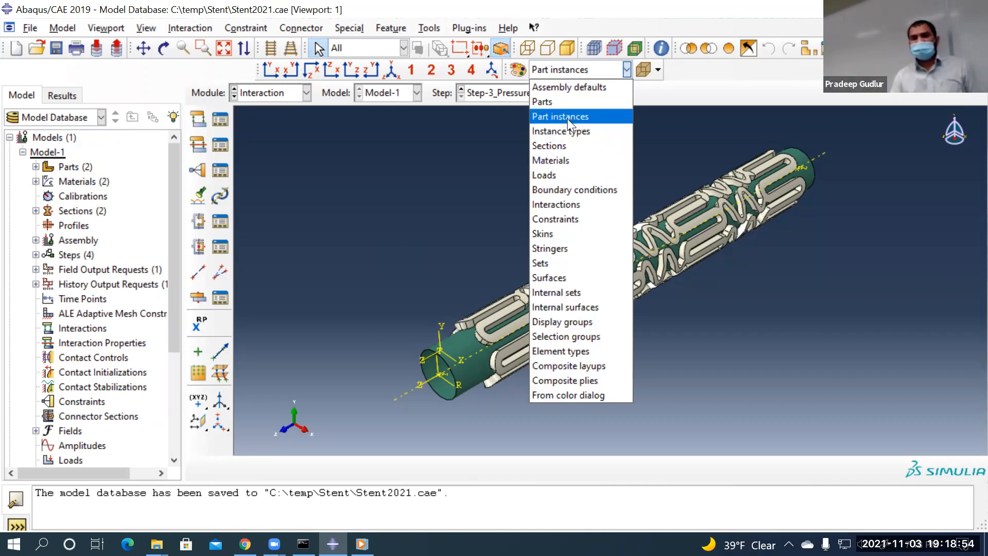
pyautogui.click(567, 117)
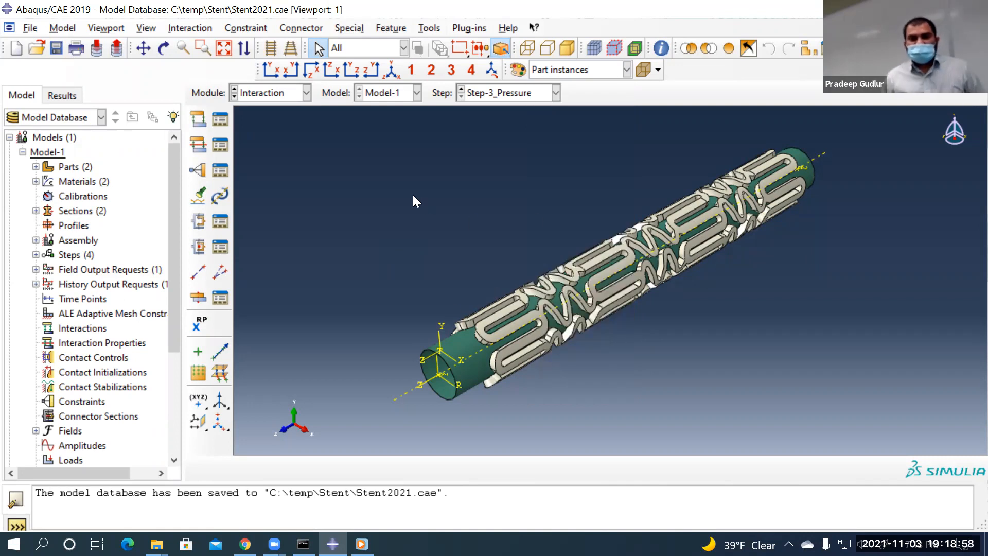
pyautogui.click(282, 94)
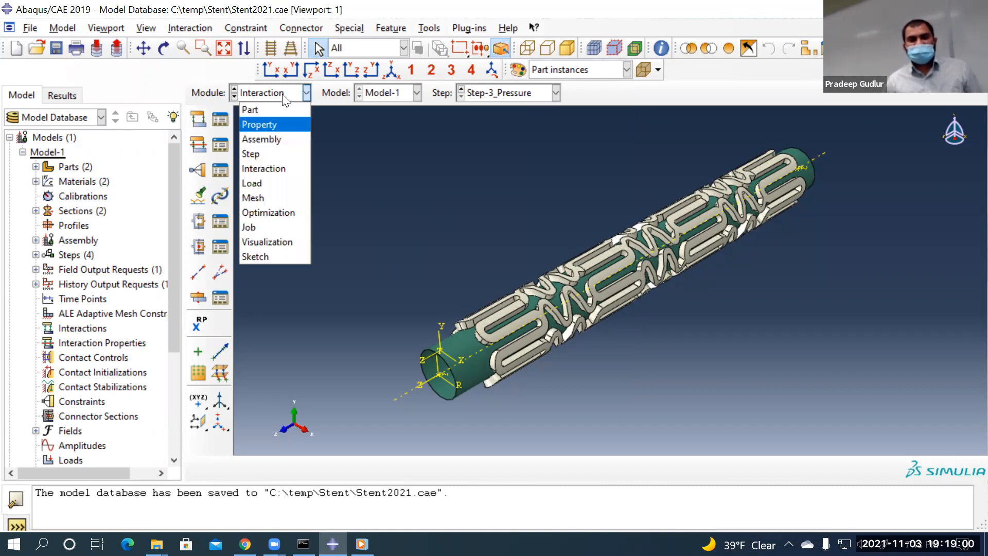
pyautogui.click(270, 107)
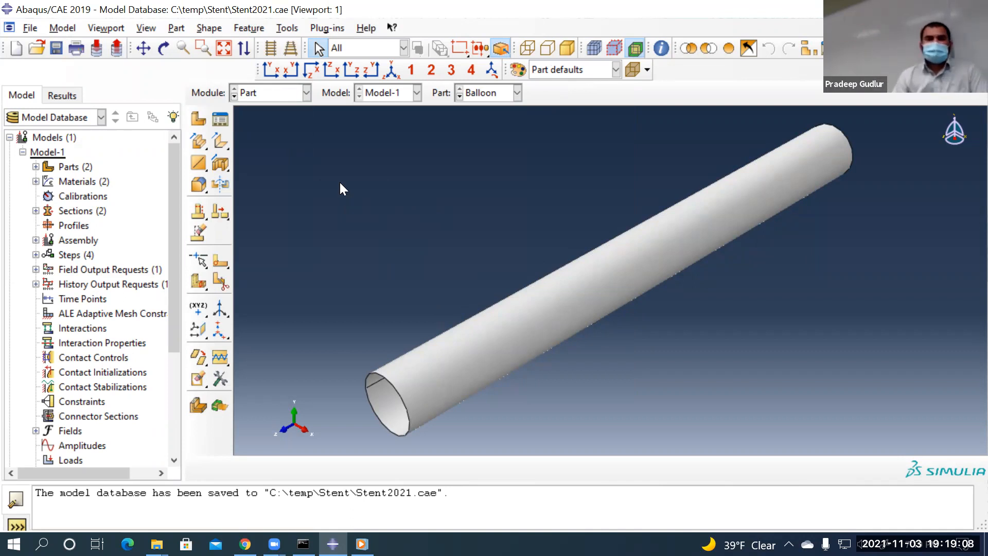
# Keep the Balloon part displayed in the Part module
pyautogui.click(289, 27)
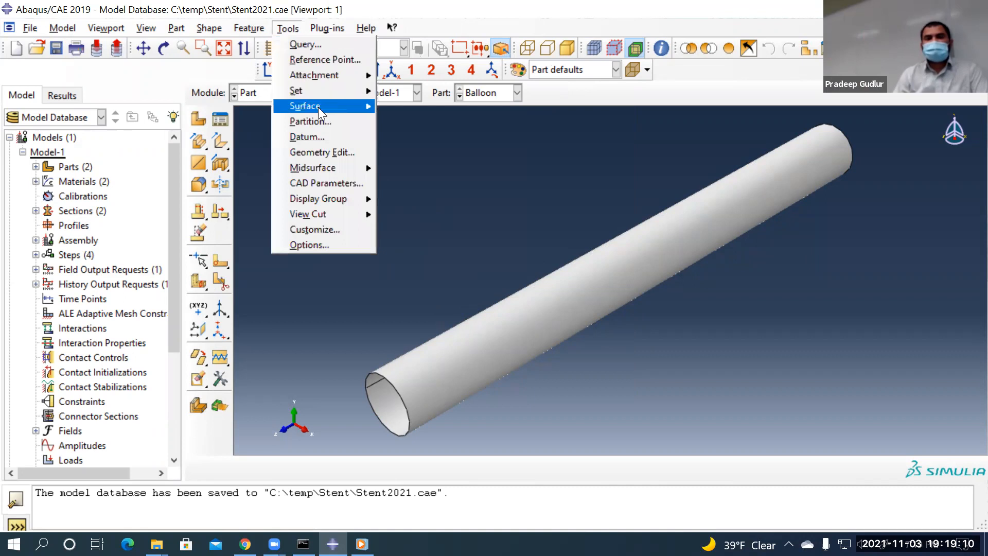
pyautogui.moveTo(318, 107)
pyautogui.click(409, 121)
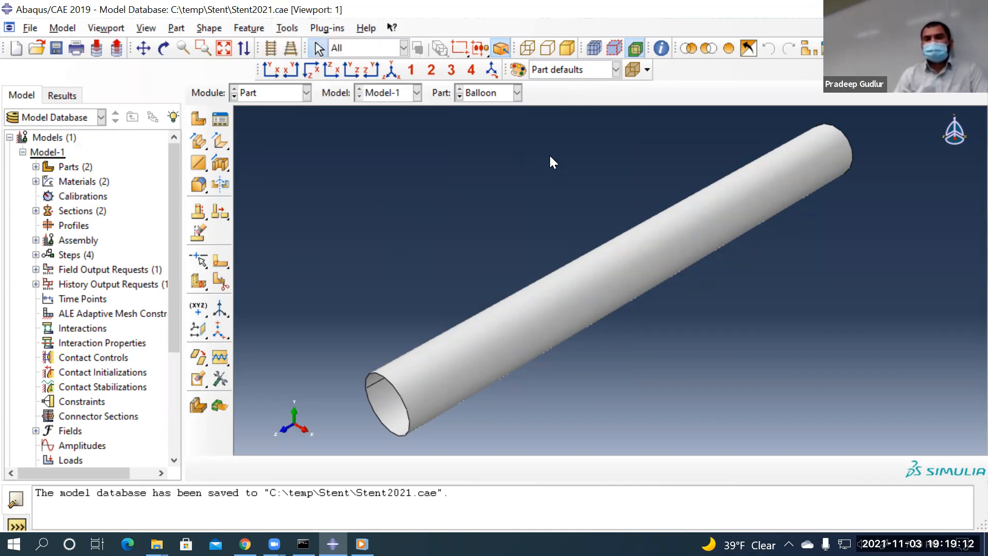
pyautogui.click(516, 93)
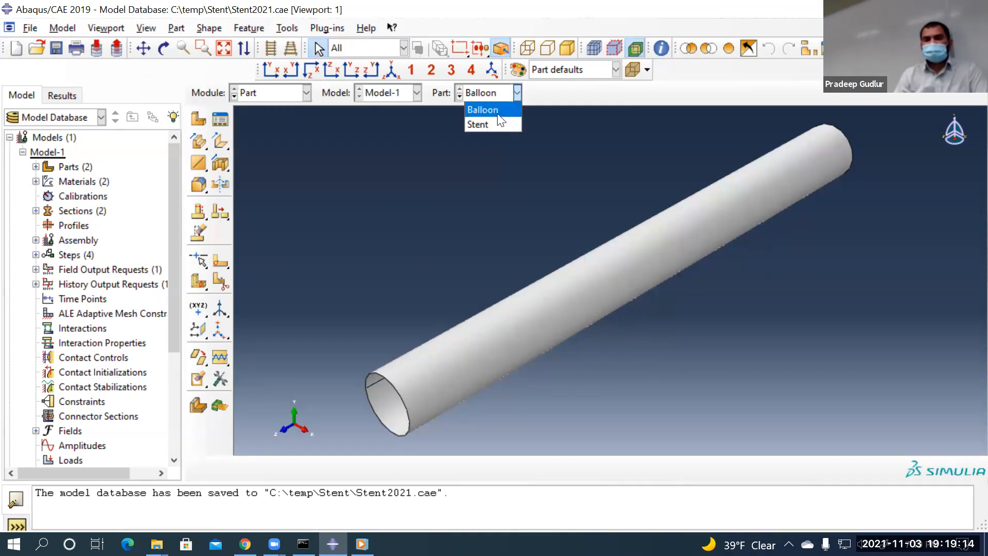
pyautogui.click(495, 94)
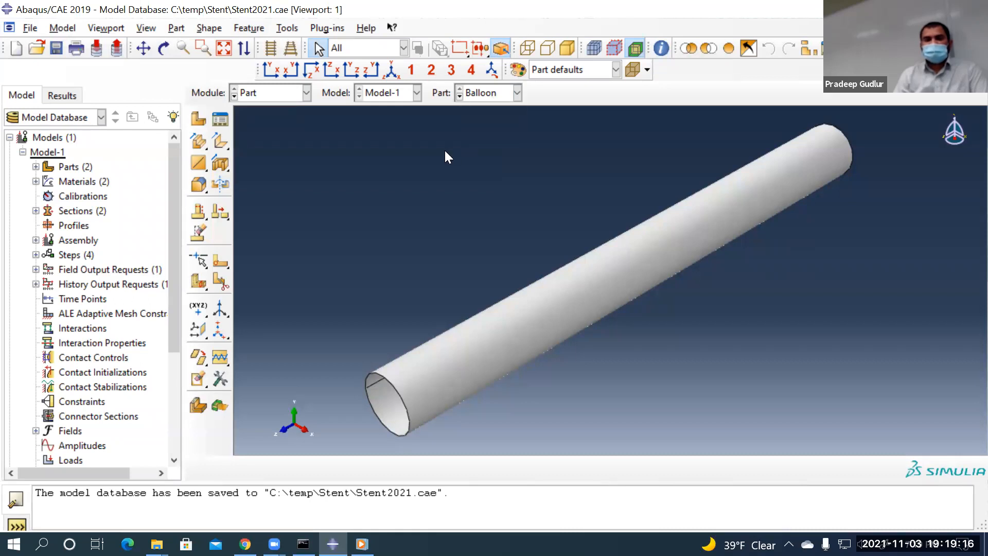
# Start a new surface named Surf-Stent_external
pyautogui.click(287, 28)
pyautogui.moveTo(360, 105)
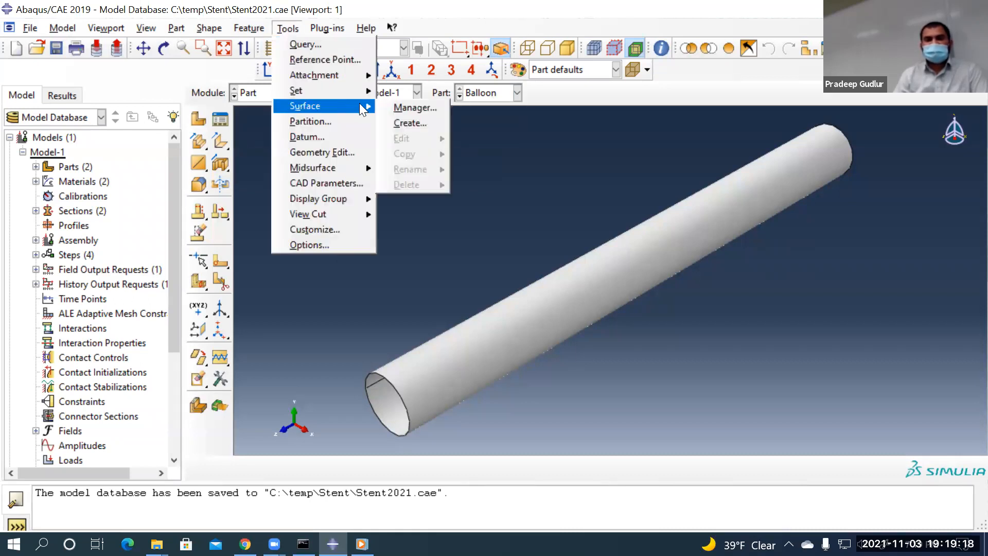
pyautogui.click(403, 121)
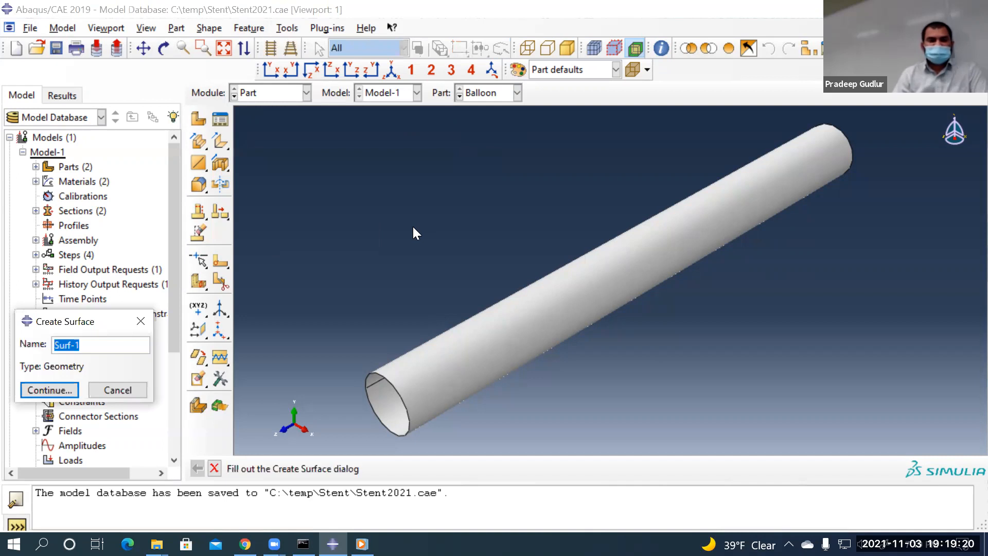
pyautogui.click(124, 347)
pyautogui.press('BackSpace')
pyautogui.write('external')
pyautogui.press('BackSpace')
pyautogui.press('BackSpace')
pyautogui.press('BackSpace')
pyautogui.press('BackSpace')
pyautogui.press('BackSpace')
pyautogui.press('BackSpace')
pyautogui.press('BackSpace')
pyautogui.press('BackSpace')
pyautogui.press('BackSpace')
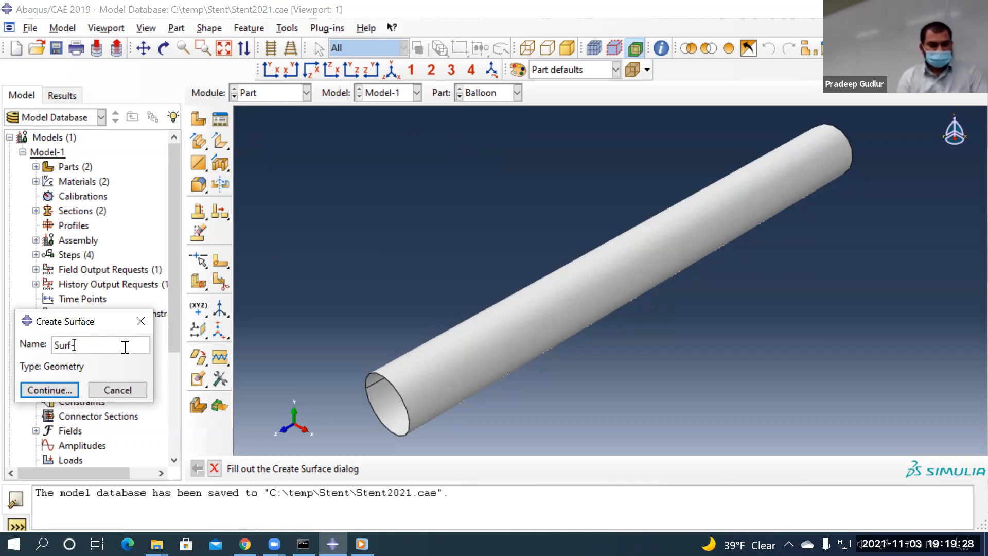
pyautogui.write('-Stent_externa')
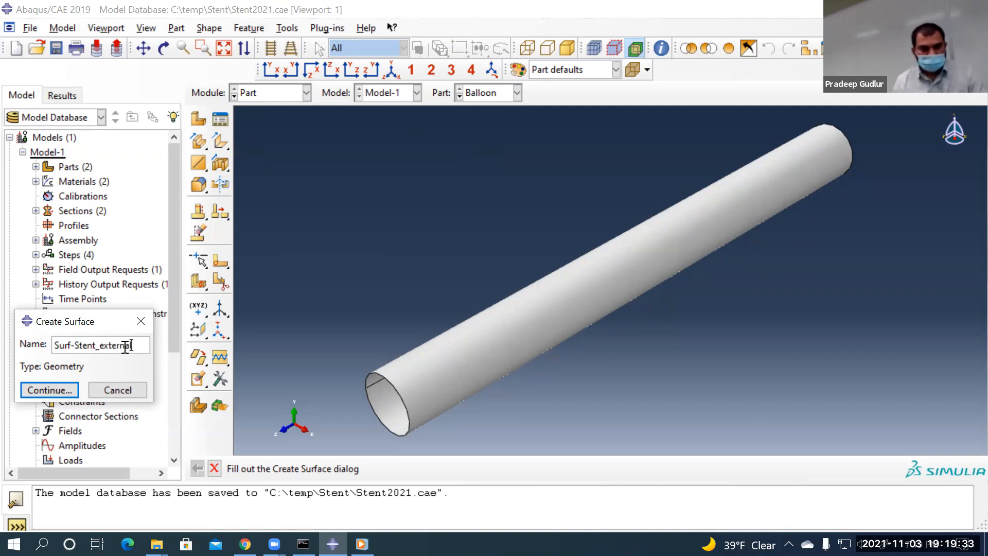
pyautogui.click(24, 387)
# Assign the Balloon tube face with its brown side to the surface, then display the Stent part
pyautogui.click(516, 334)
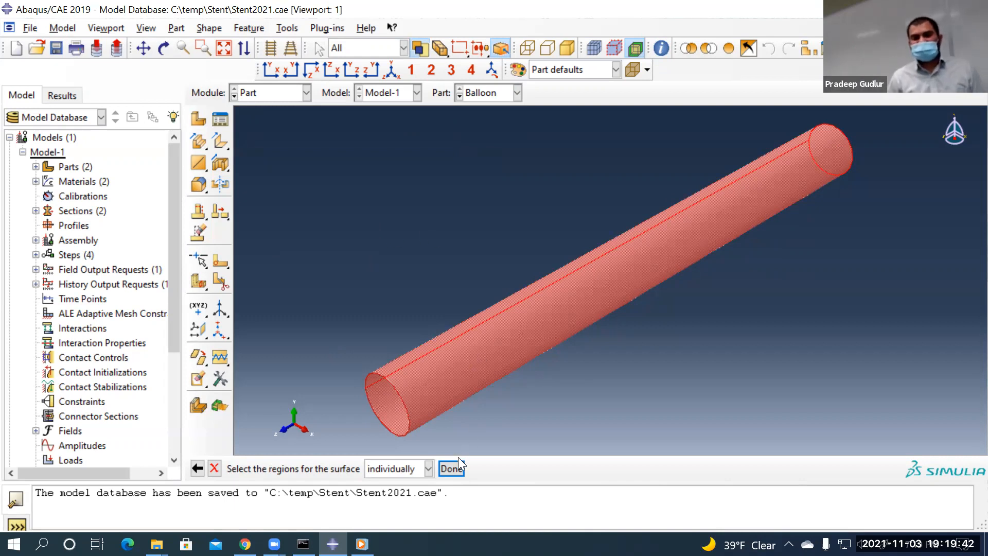
pyautogui.middleClick(387, 265)
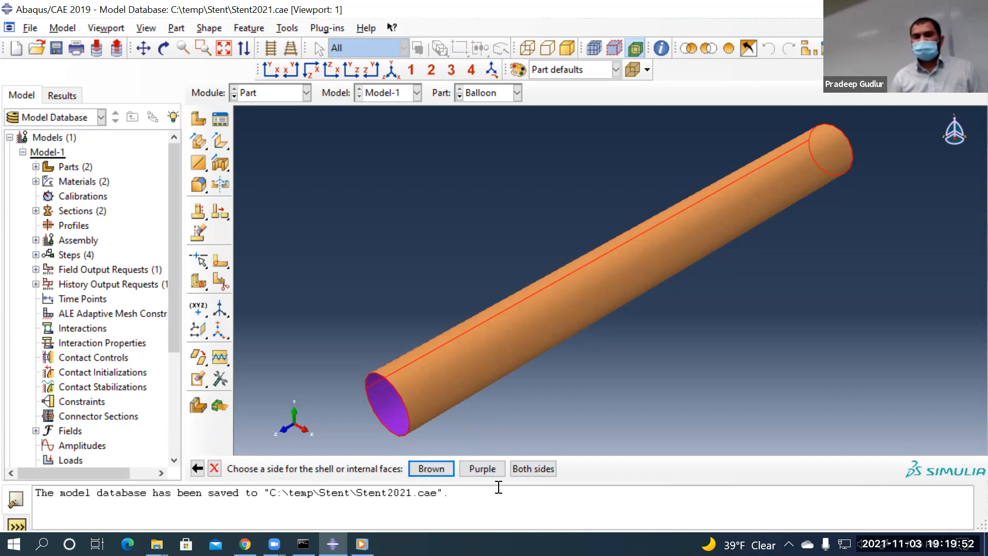
pyautogui.click(437, 466)
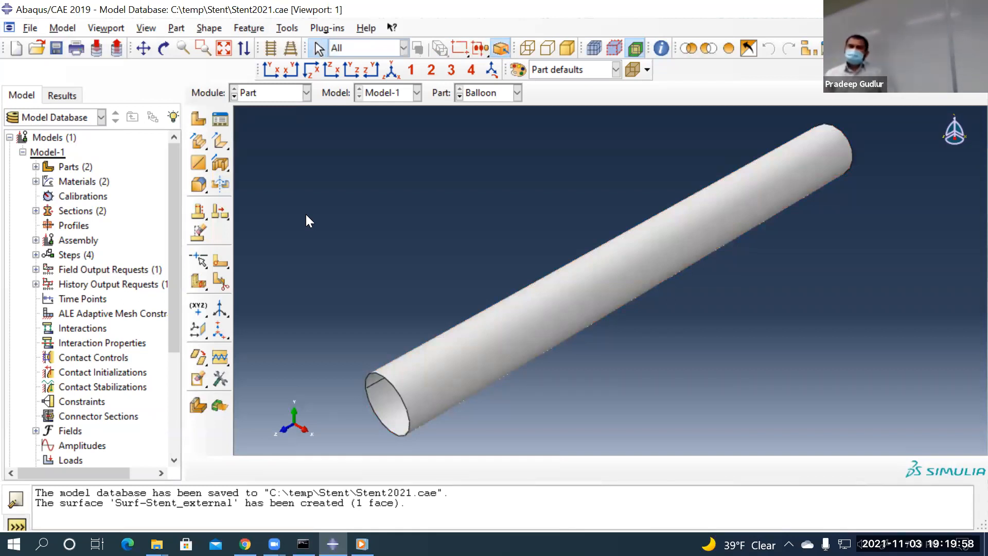
pyautogui.click(488, 93)
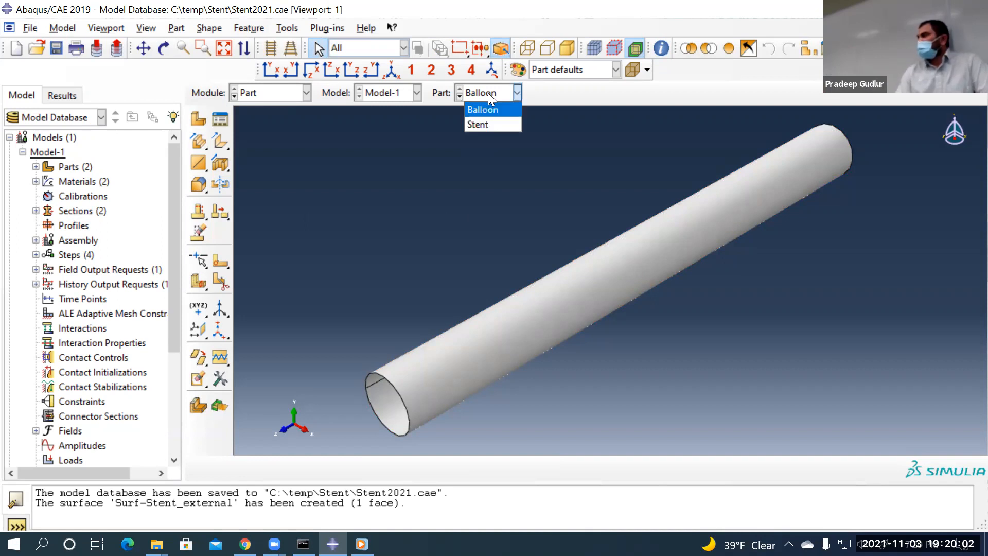
pyautogui.click(485, 127)
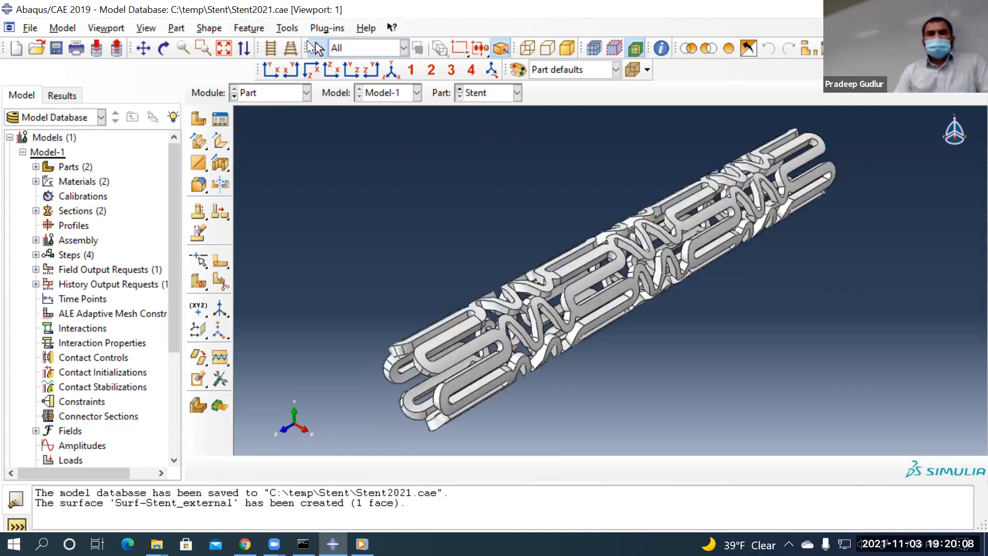
# Start a new surface on the stent named Surf-Stent_internal
pyautogui.click(289, 27)
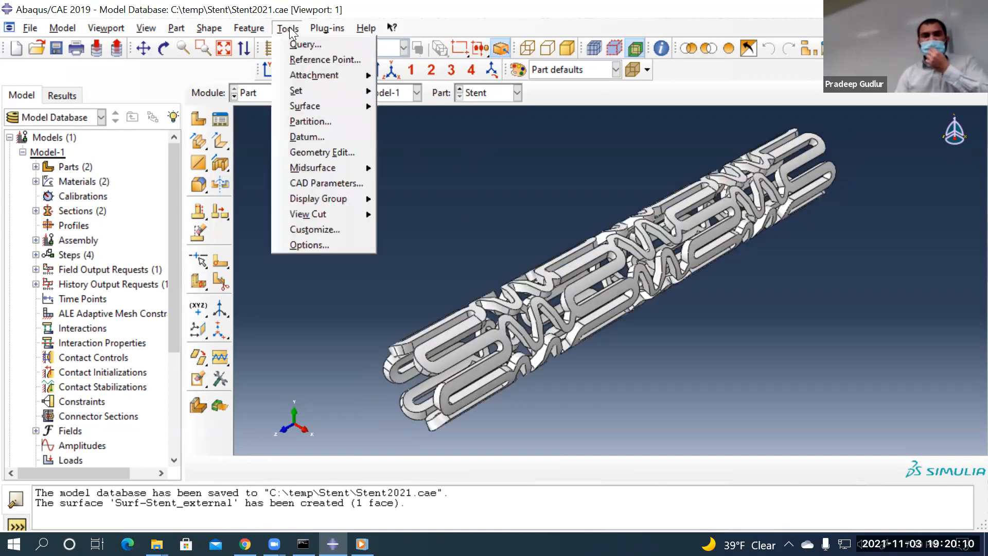
pyautogui.moveTo(307, 105)
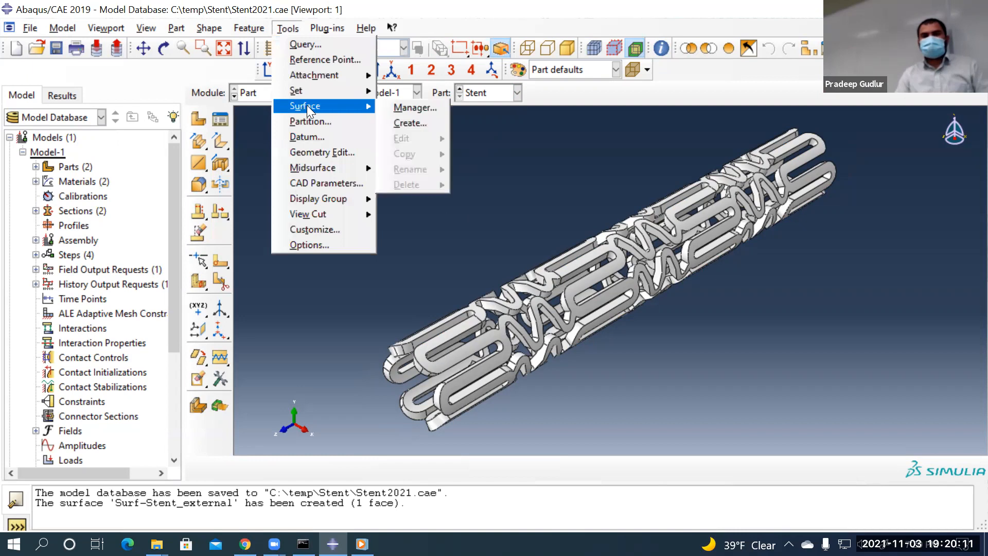
pyautogui.click(408, 124)
pyautogui.click(100, 346)
pyautogui.press('BackSpace')
pyautogui.press('BackSpace')
pyautogui.write('-Stent_internal')
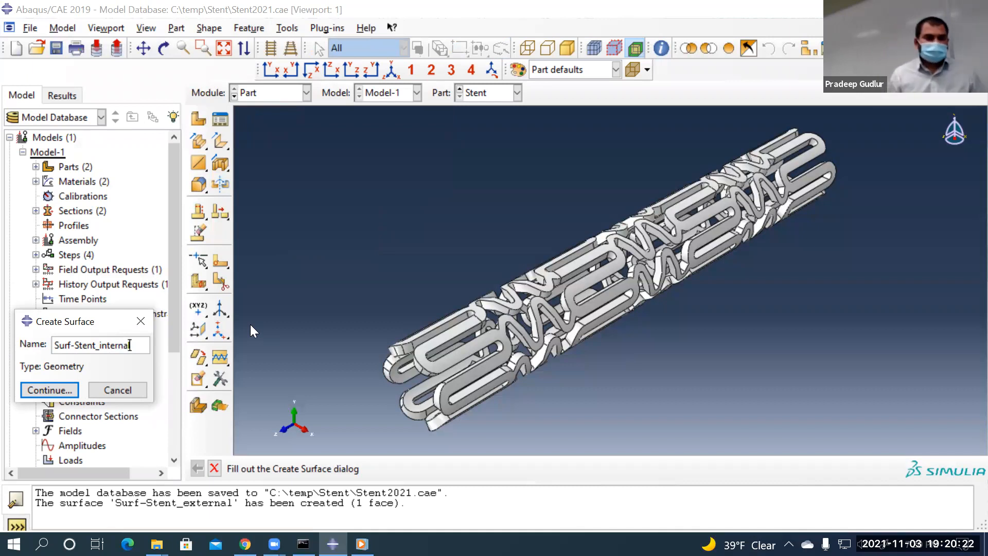
pyautogui.click(30, 393)
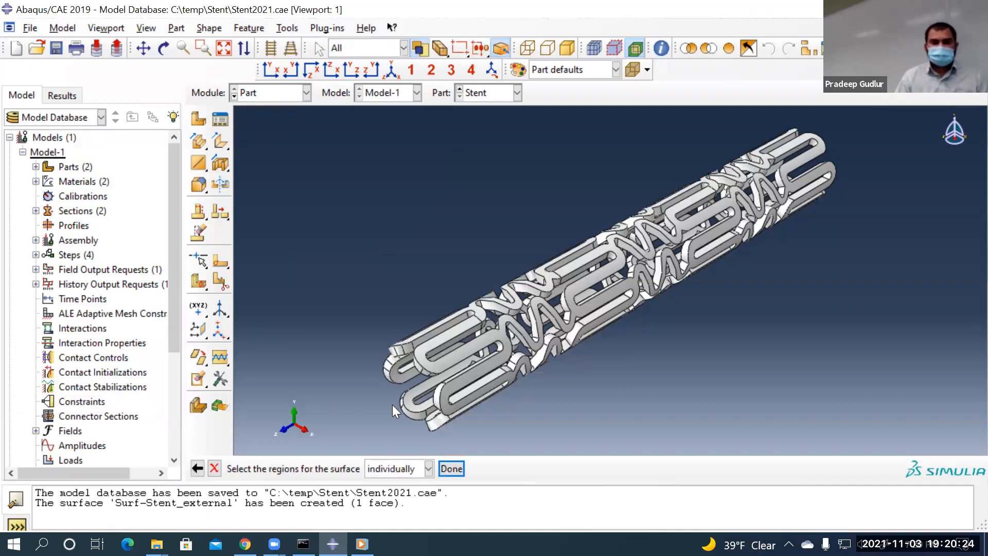
# Rotate the stent and select its two inner bore faces for Surf-Stent_internal
pyautogui.scroll(5, 378, 401)
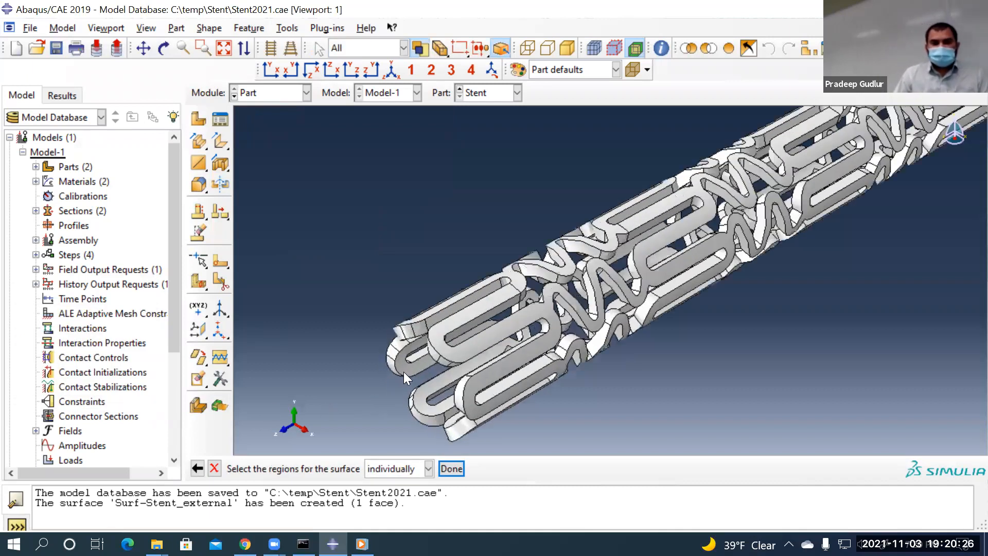
pyautogui.click(413, 365)
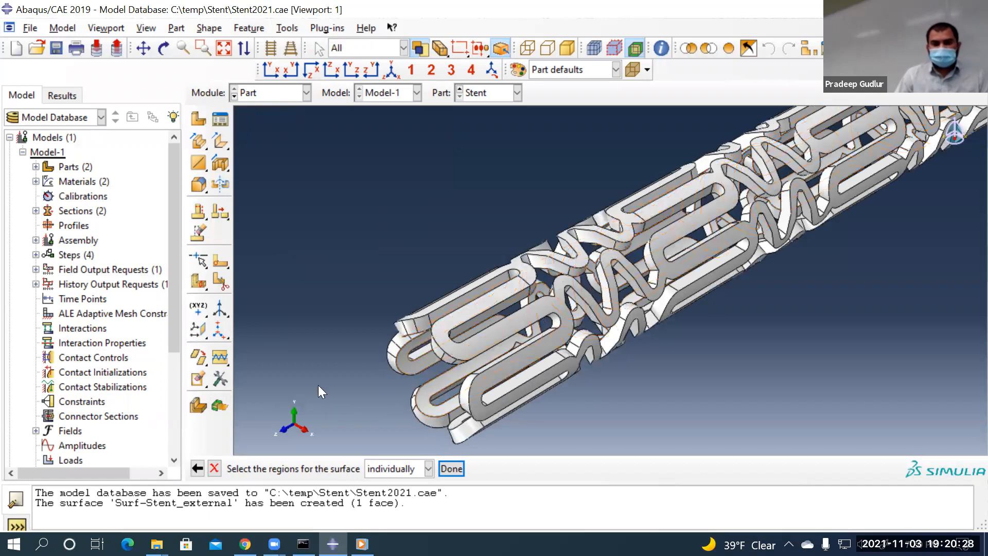
pyautogui.scroll(-5, 330, 362)
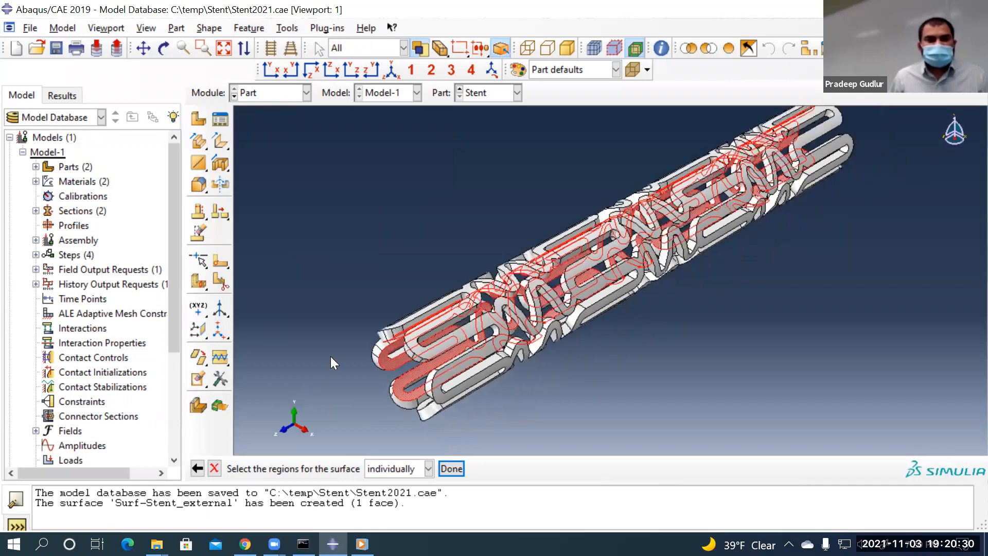
pyautogui.click(166, 51)
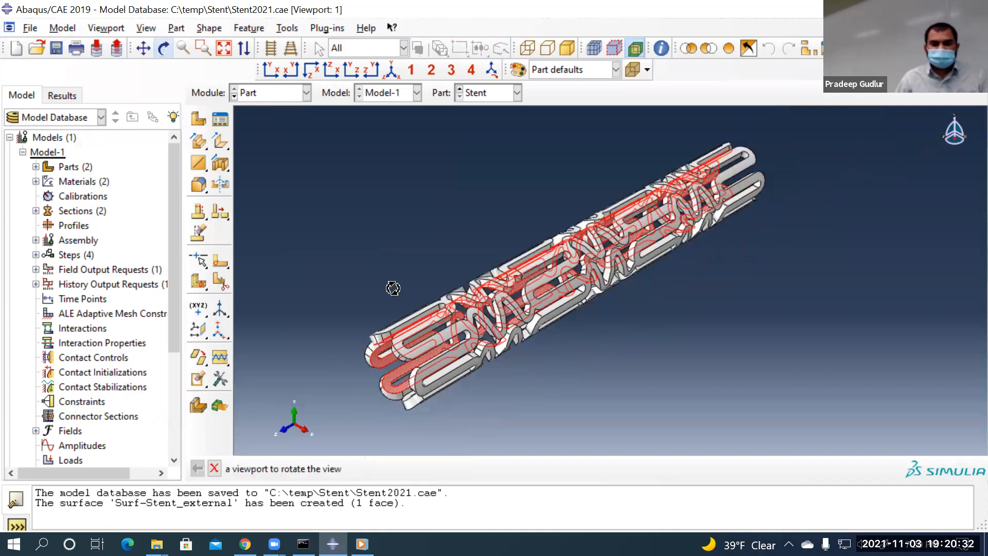
pyautogui.moveTo(427, 273); pyautogui.dragTo(505, 241)
pyautogui.press('Escape')
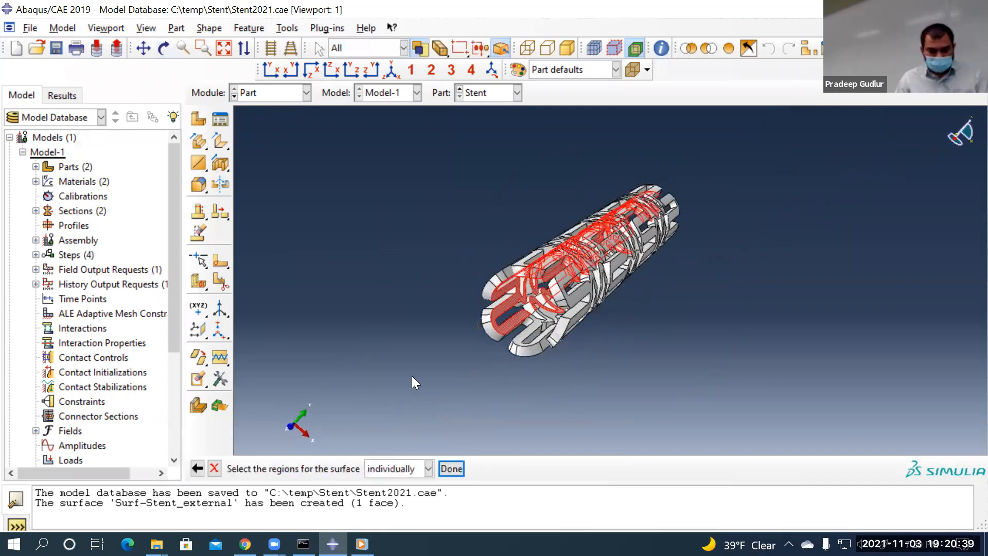
pyautogui.click(522, 338)
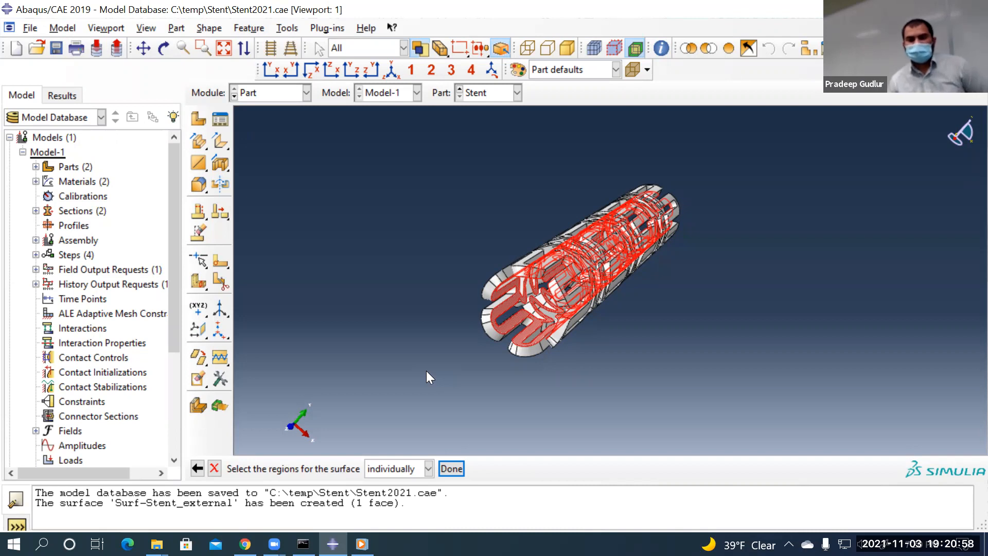
pyautogui.click(451, 468)
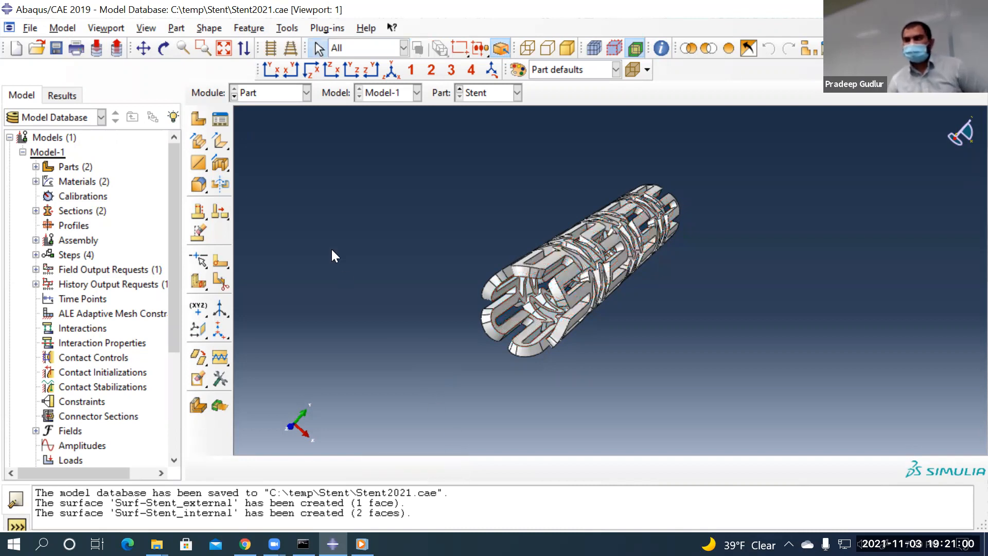
# Switch to the Interaction module showing the stent assembled over the balloon
pyautogui.click(249, 93)
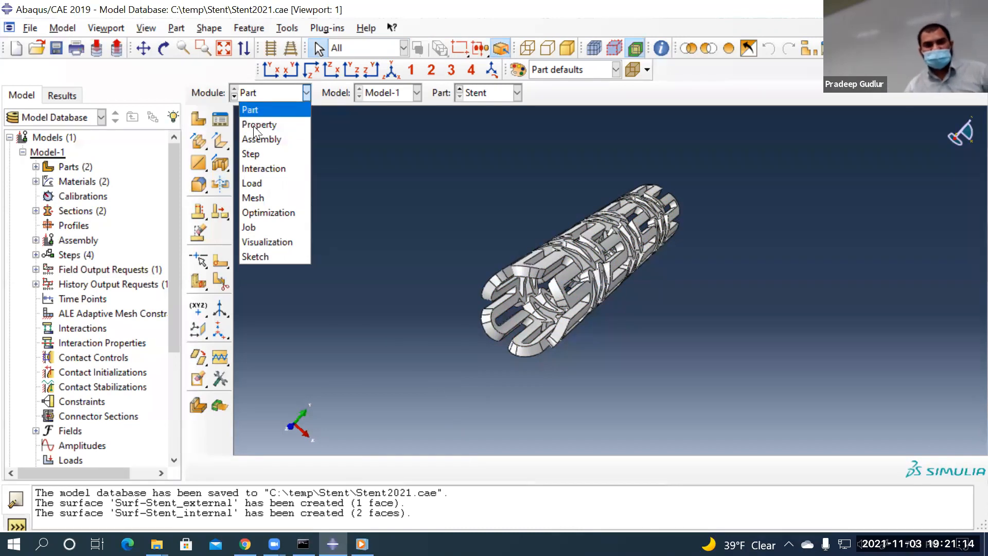
pyautogui.click(256, 168)
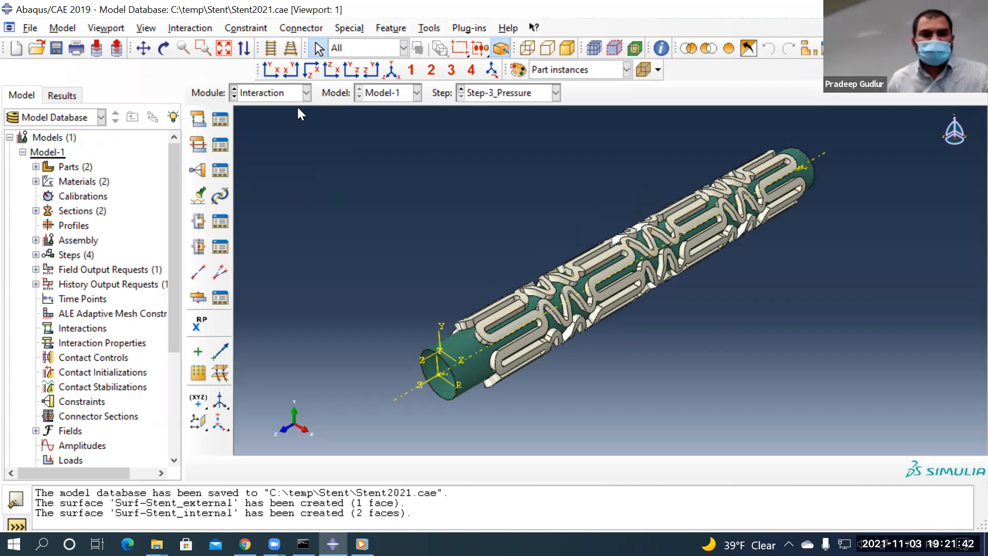
pyautogui.click(305, 92)
pyautogui.click(263, 168)
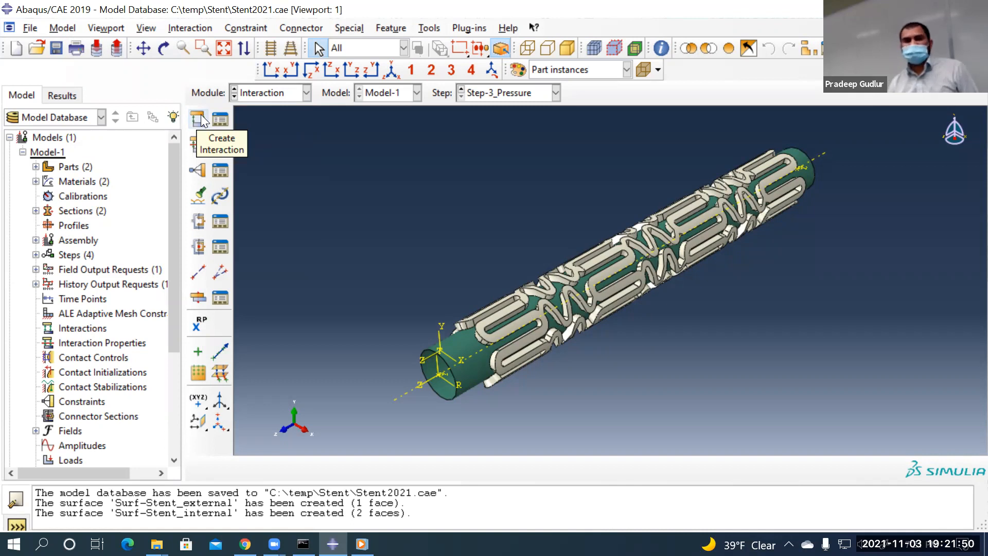
# Start a surface-to-surface contact interaction in the Initial step
pyautogui.click(199, 119)
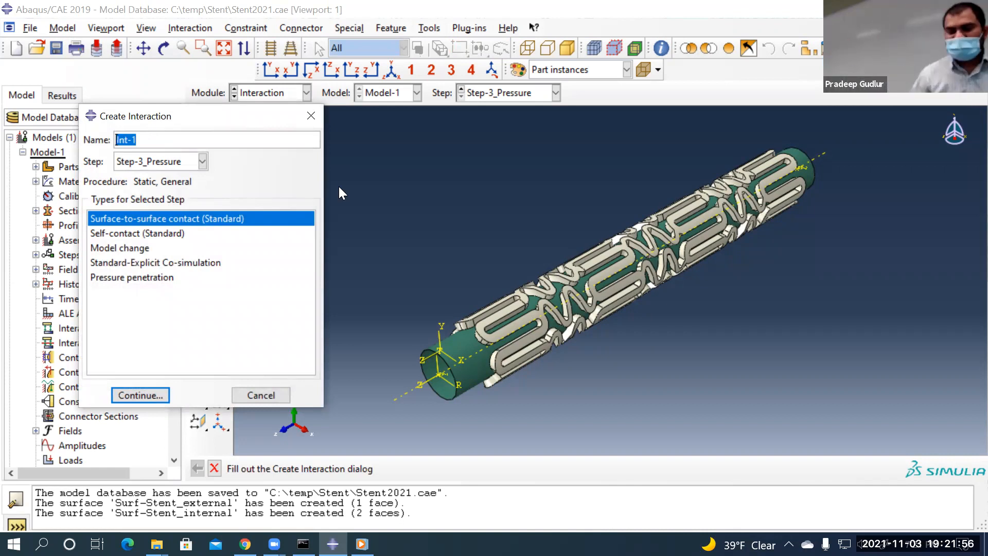
pyautogui.click(165, 164)
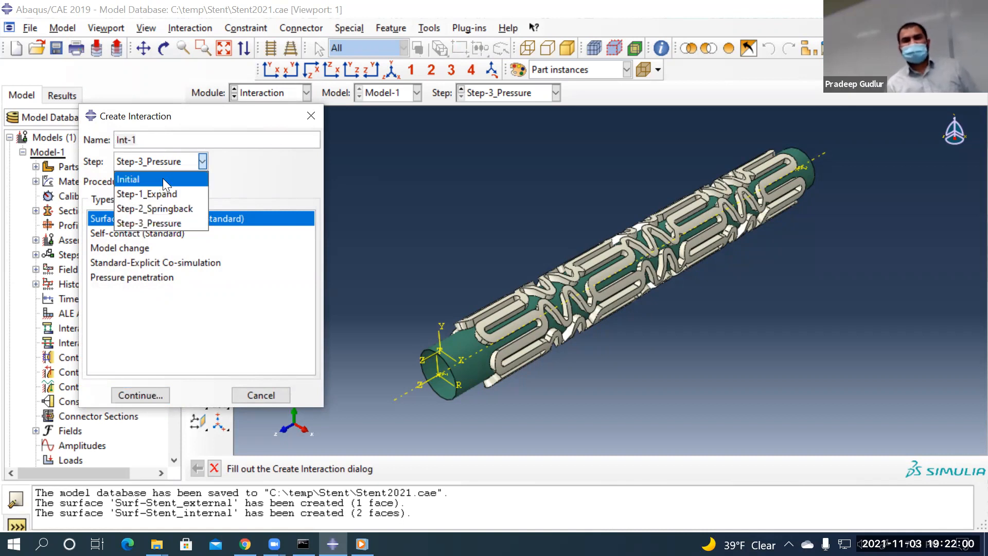
pyautogui.click(163, 178)
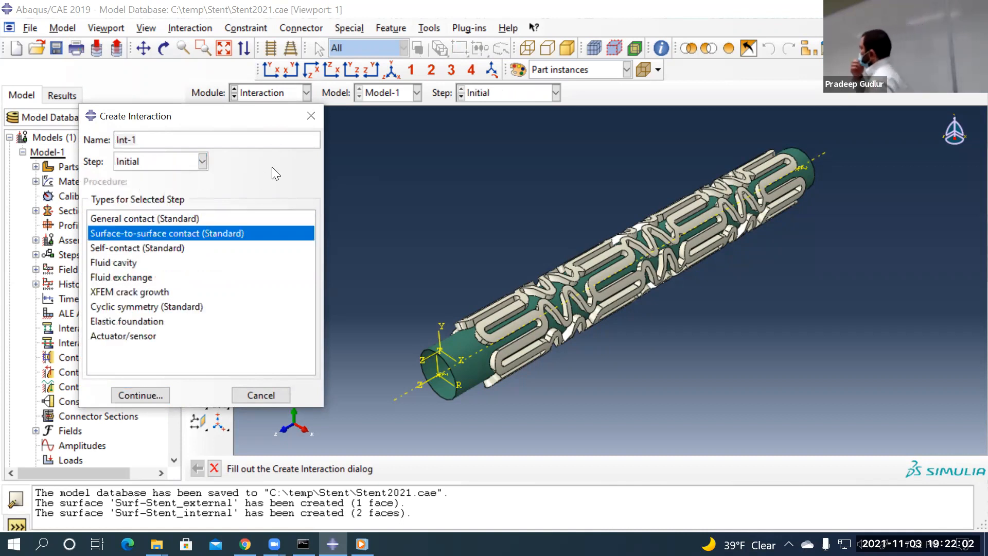
pyautogui.click(177, 162)
pyautogui.click(175, 177)
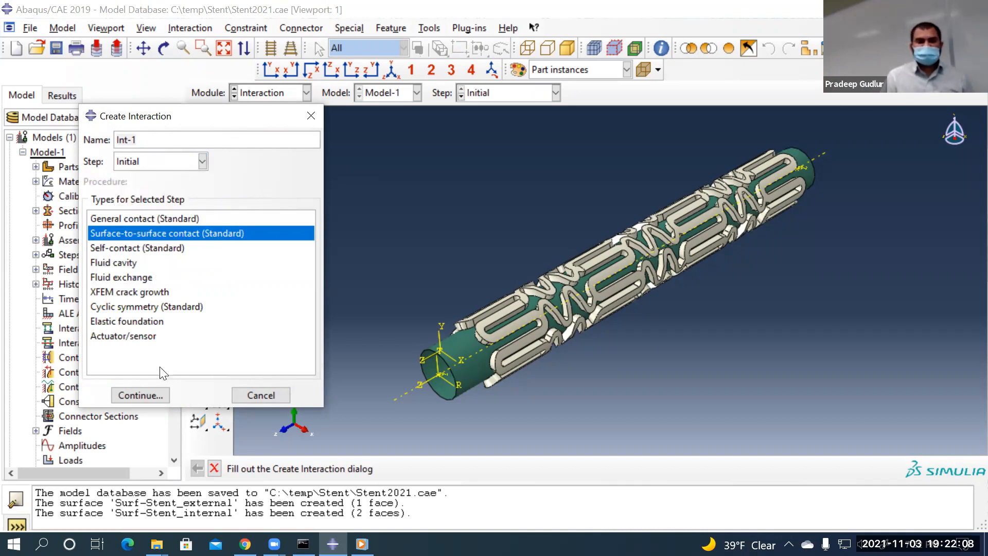
pyautogui.click(147, 395)
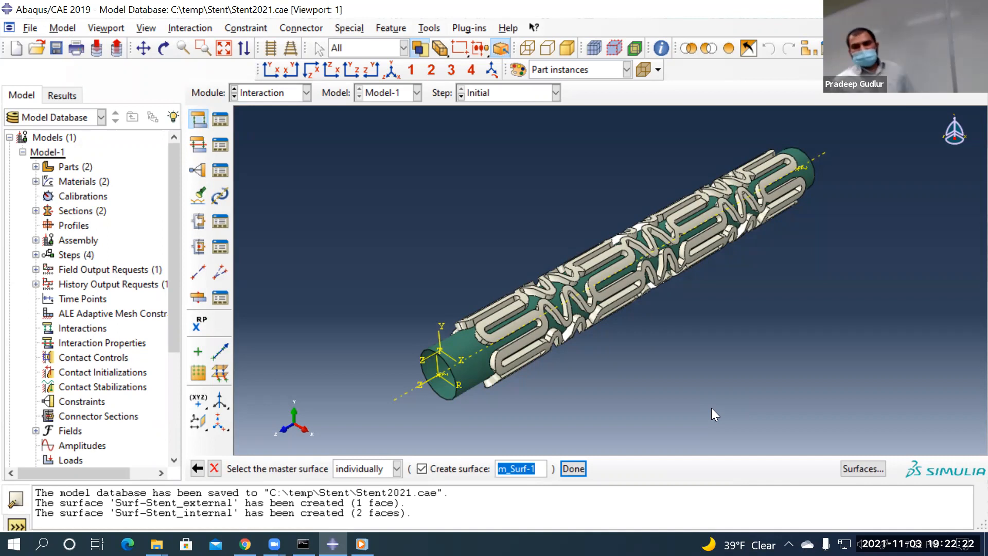
# Preview the Balloon-1.Surf-Stent_external surface, then cancel the contact definition
pyautogui.click(857, 468)
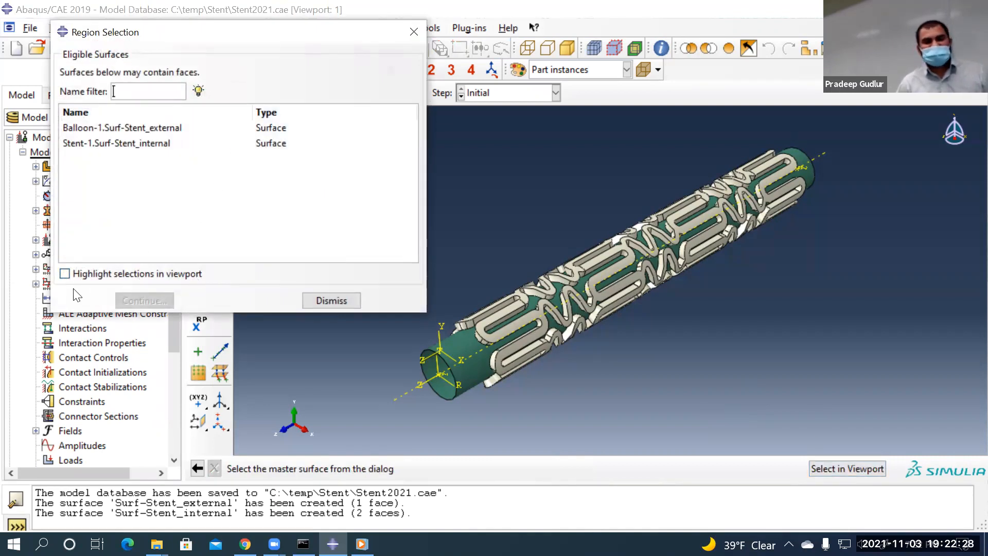
pyautogui.click(65, 274)
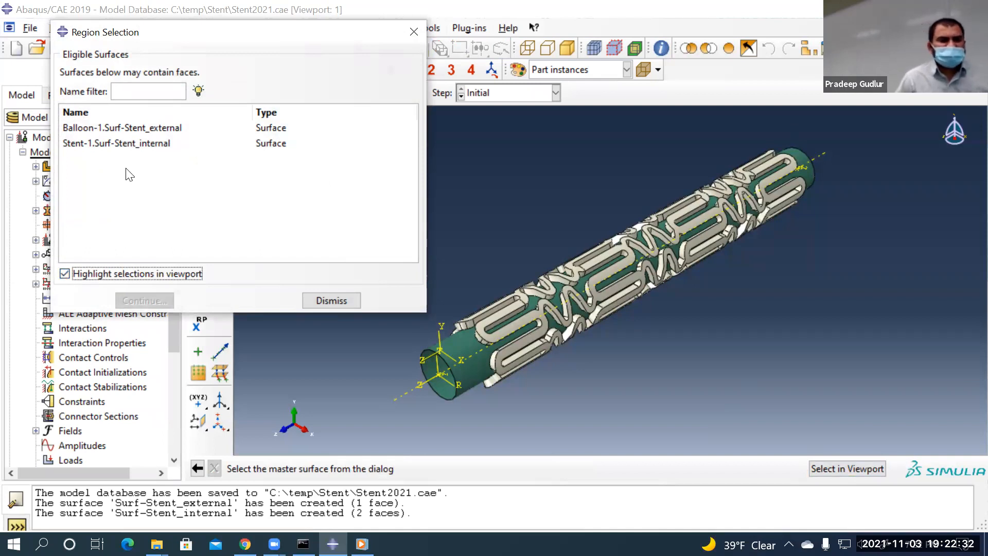
pyautogui.click(93, 129)
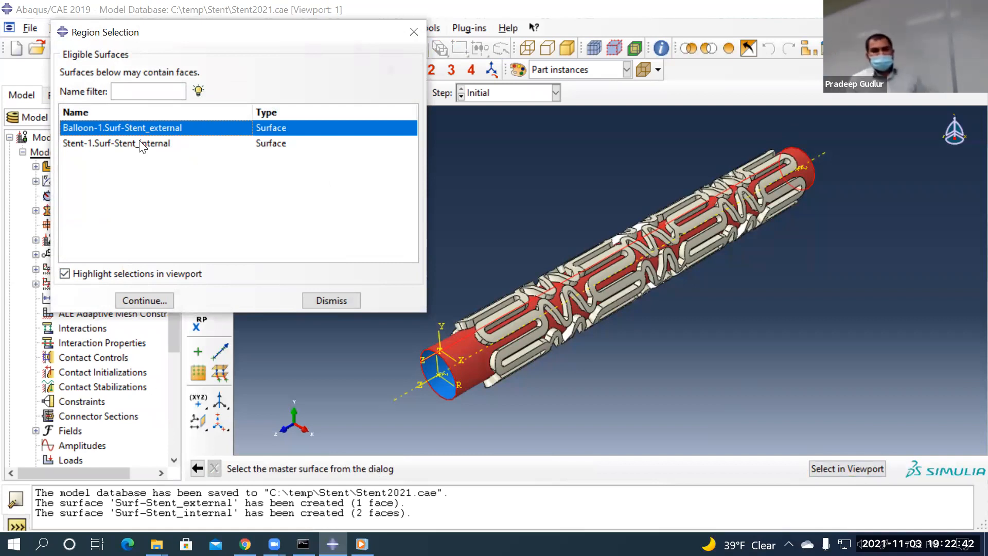
pyautogui.click(307, 301)
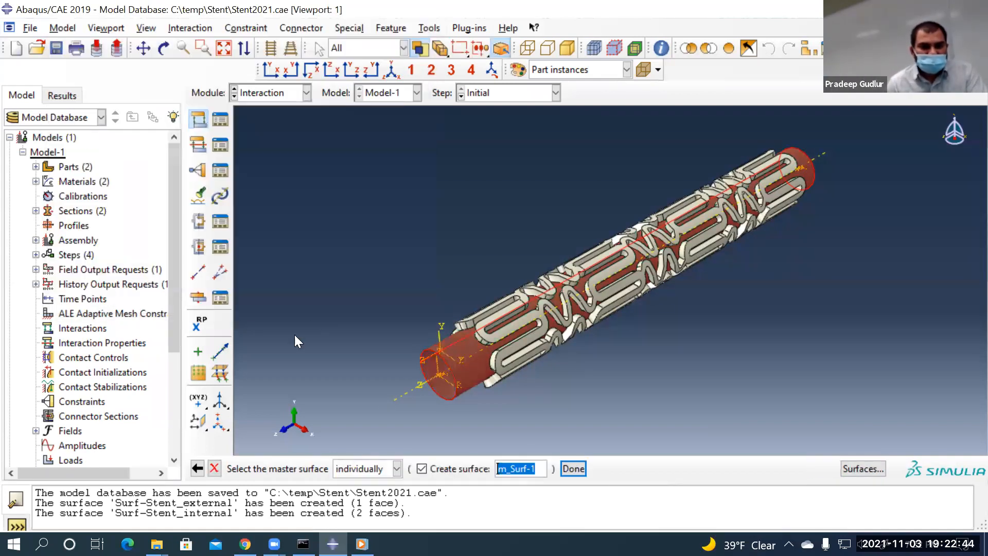
pyautogui.click(214, 468)
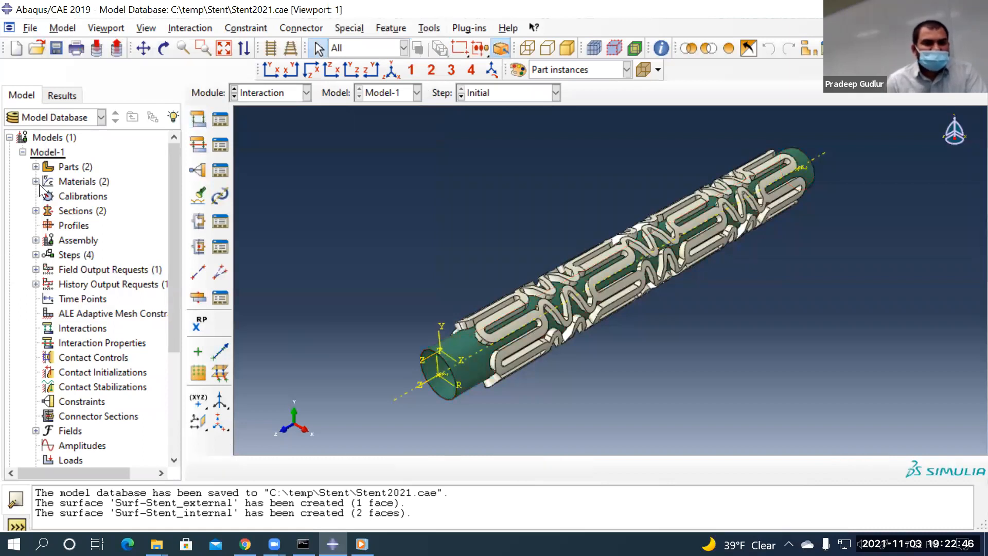
# Rename the Balloon surface Surf-Stent_external to Surf-balloon_external in the Part module tree
pyautogui.click(290, 94)
pyautogui.click(274, 107)
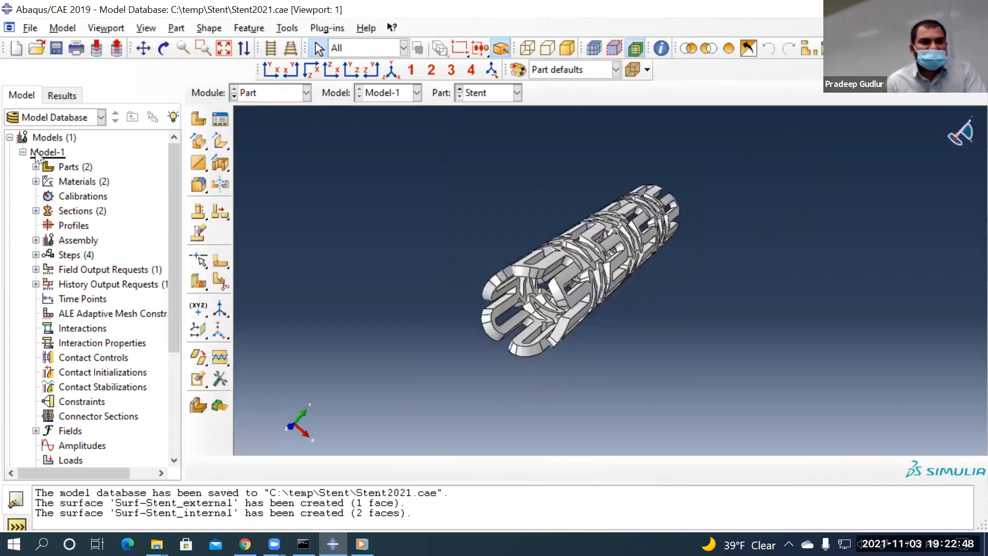
pyautogui.click(36, 167)
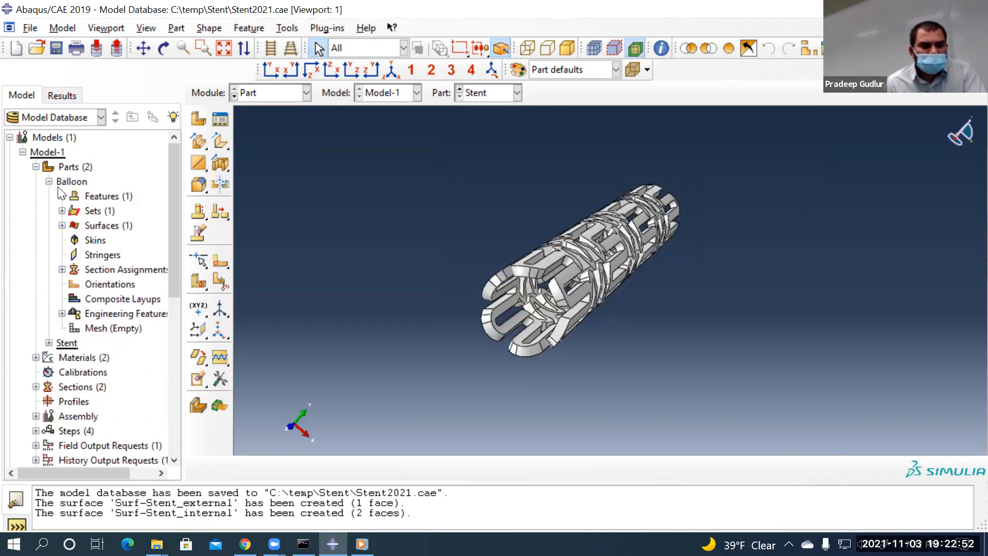
pyautogui.click(62, 226)
pyautogui.rightClick(108, 242)
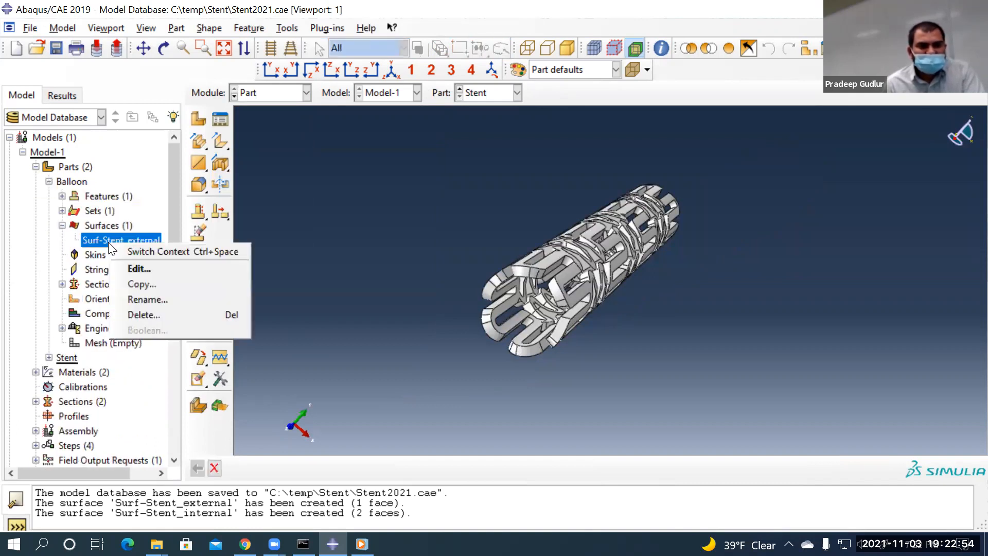
pyautogui.click(137, 298)
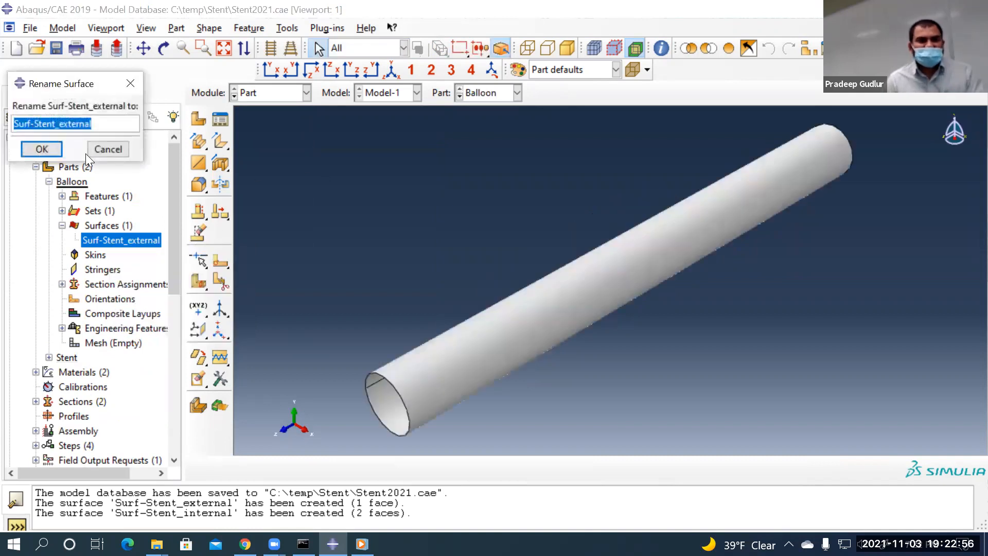
pyautogui.click(55, 124)
pyautogui.press('Delete')
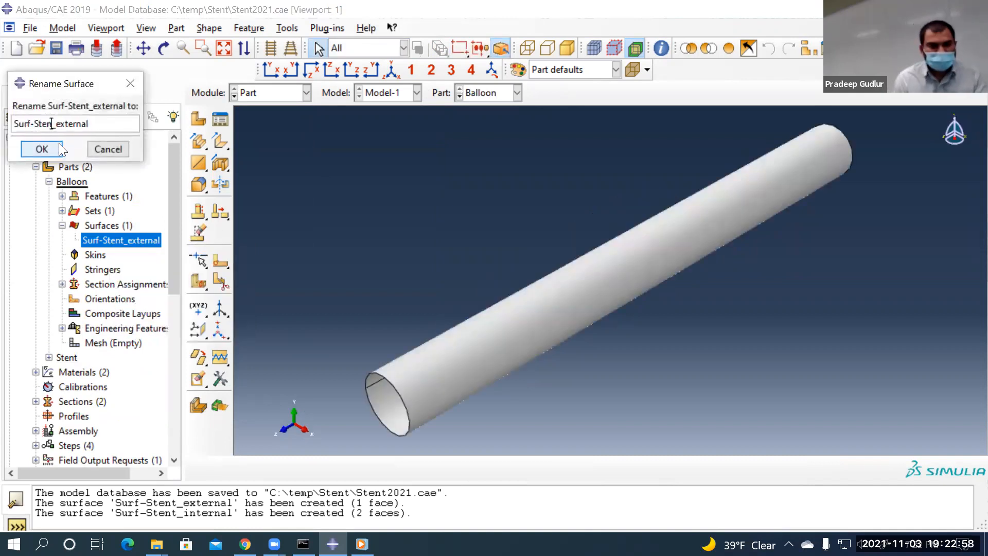
pyautogui.write('balloon')
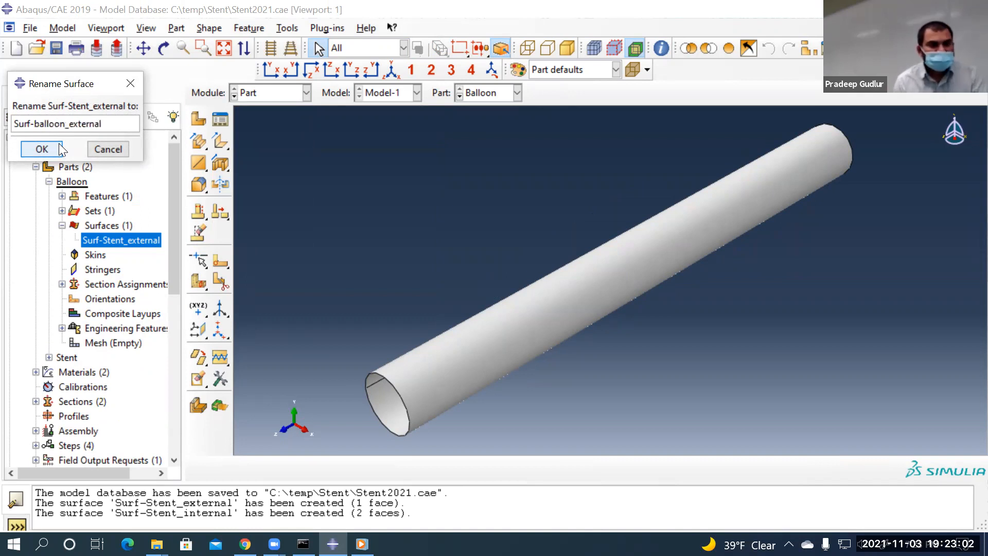
pyautogui.click(42, 149)
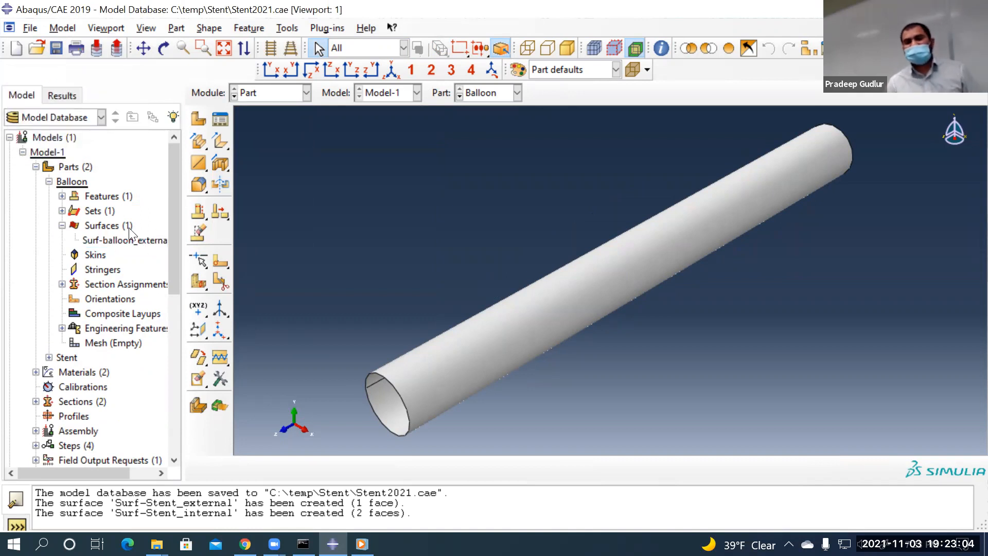
# Highlight Surf-balloon_external on the Balloon tube and return to the Interaction module
pyautogui.click(48, 181)
pyautogui.click(49, 181)
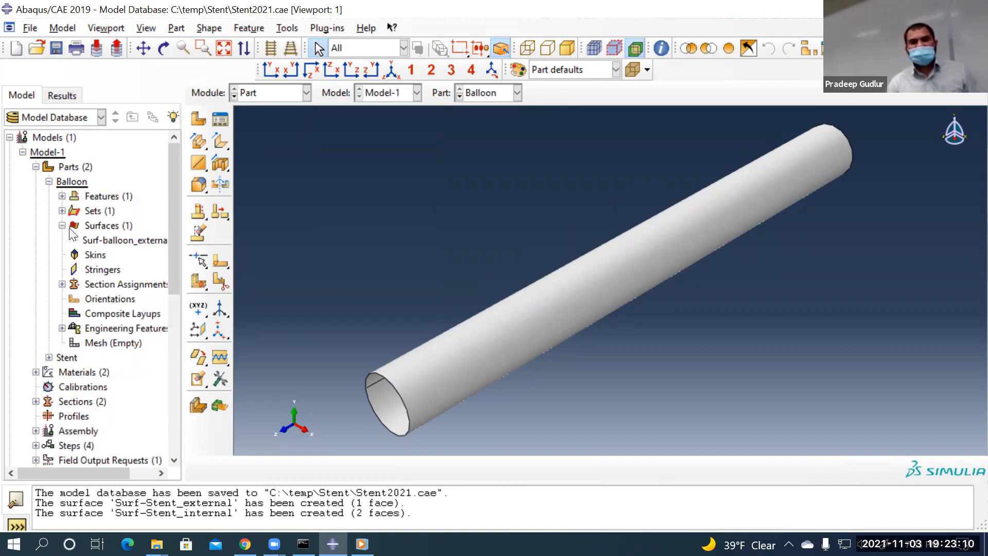
pyautogui.click(109, 240)
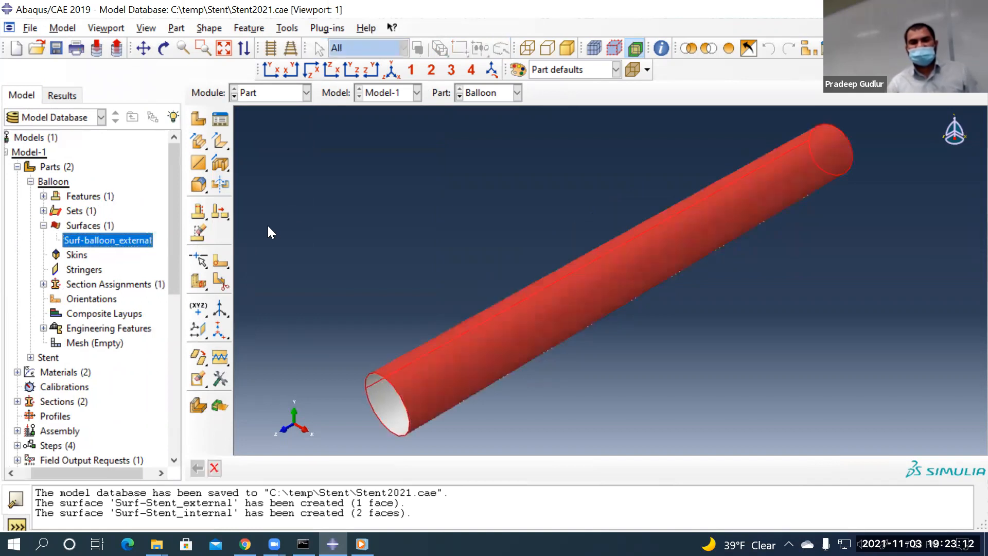
pyautogui.click(247, 93)
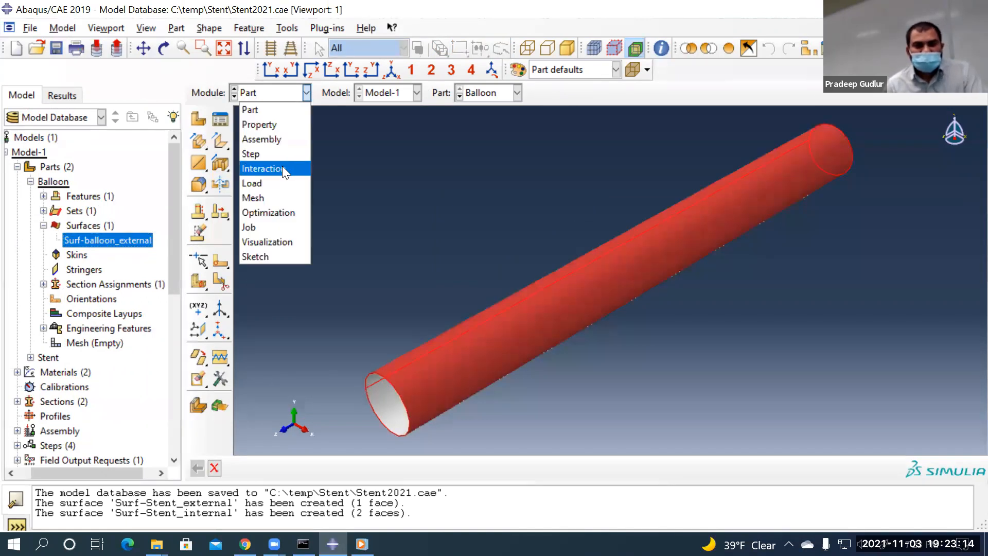
pyautogui.click(285, 166)
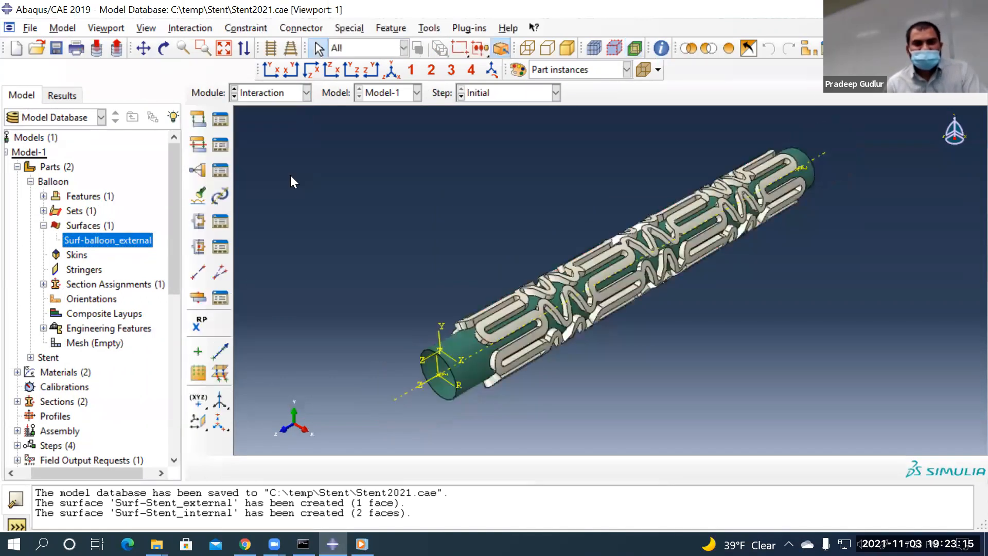
# Start a surface-to-surface contact interaction in the Initial step
pyautogui.click(198, 119)
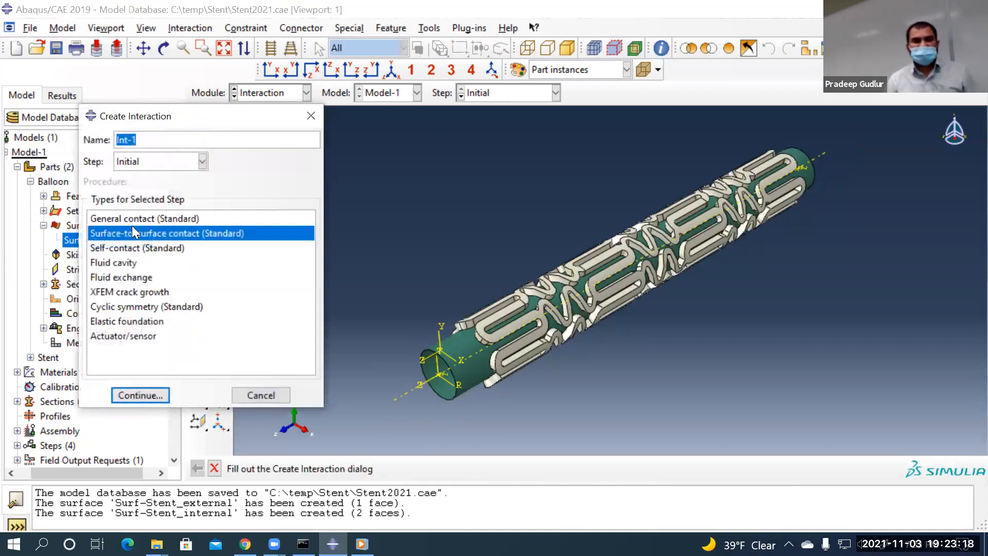
pyautogui.click(138, 159)
pyautogui.click(138, 161)
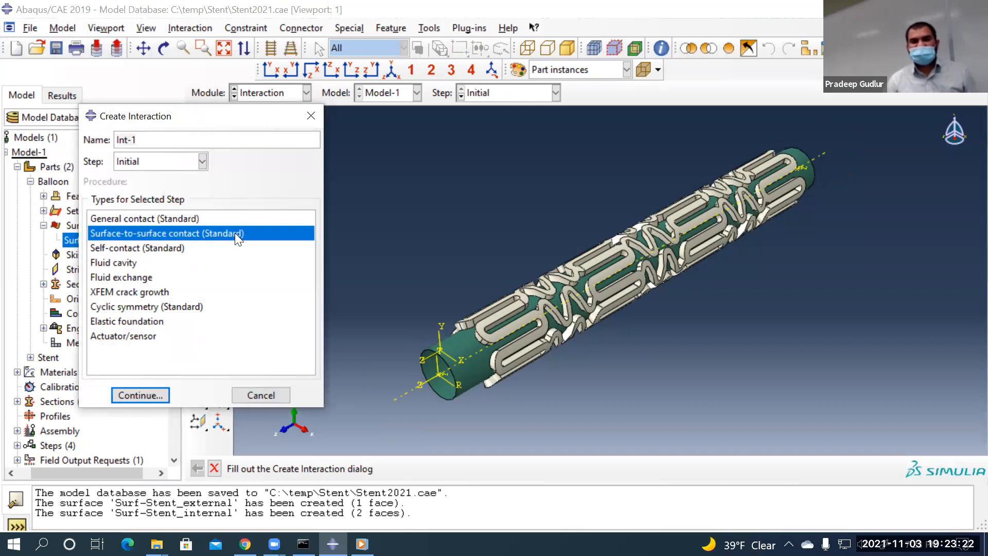
pyautogui.click(140, 395)
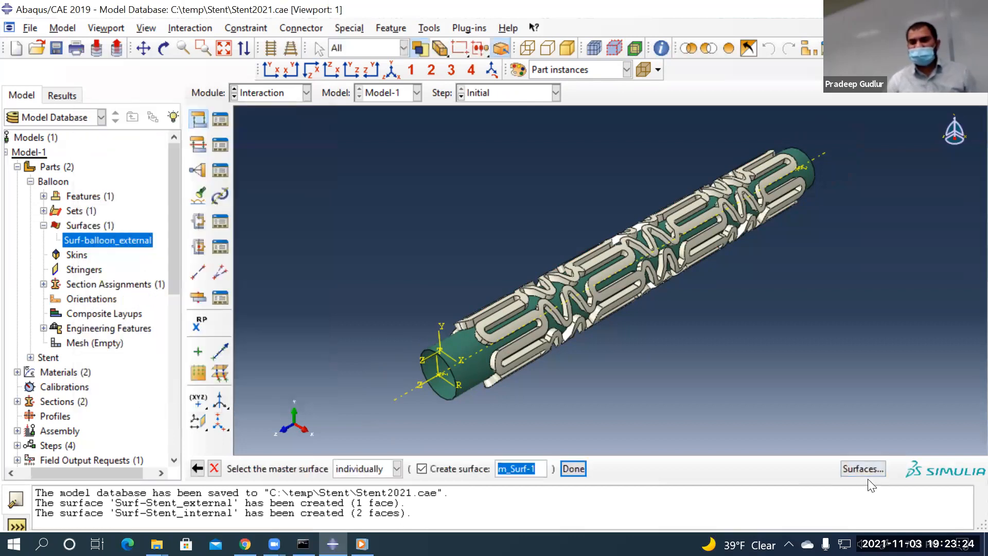
# Set Balloon-1.Surf-balloon_external as master and Stent-1.Surf-Stent_internal as slave surface
pyautogui.click(853, 467)
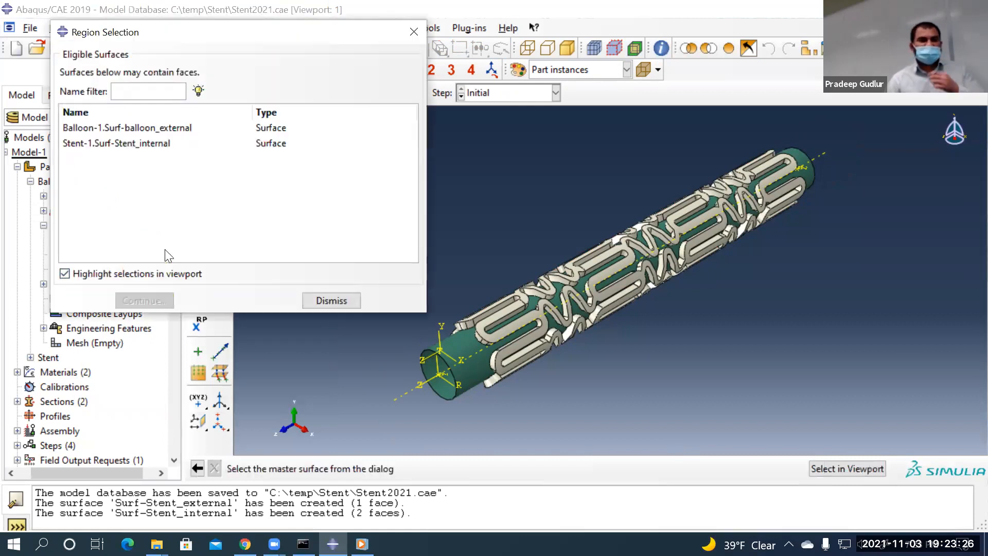
pyautogui.click(94, 127)
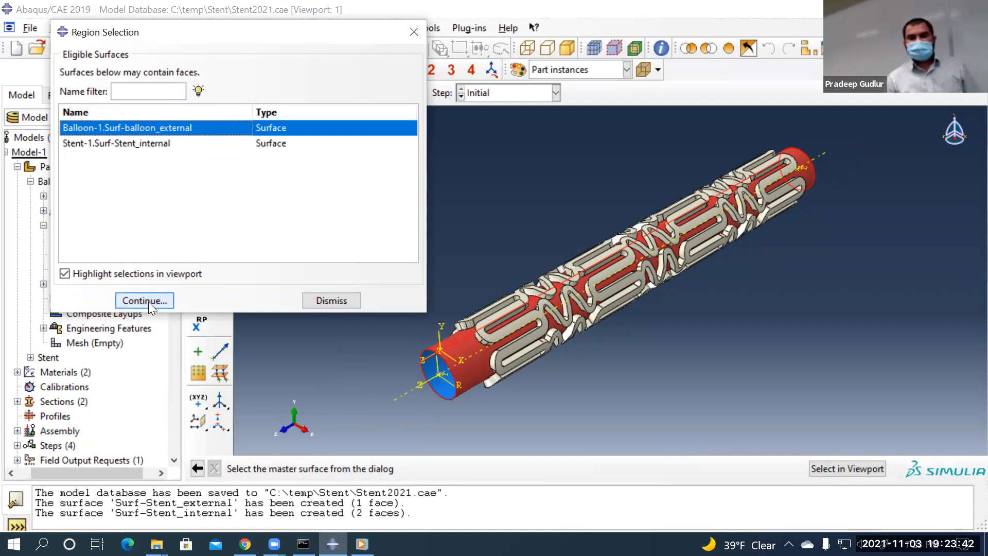
pyautogui.press('Return')
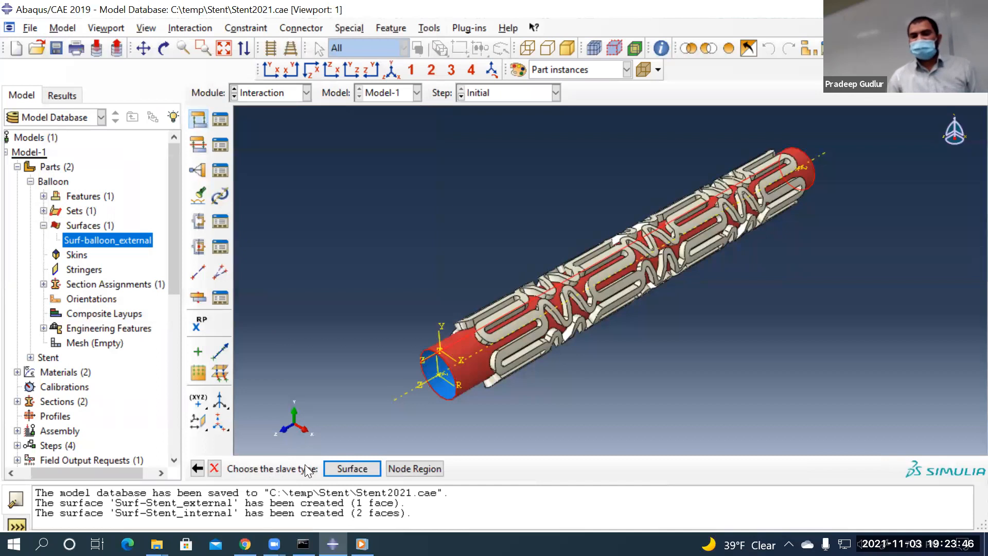
pyautogui.click(340, 469)
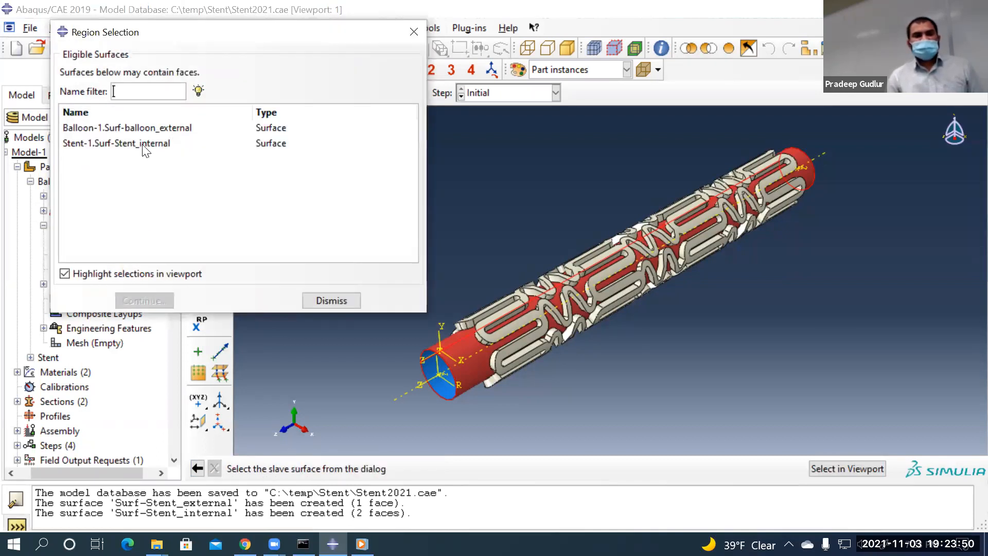
pyautogui.click(147, 144)
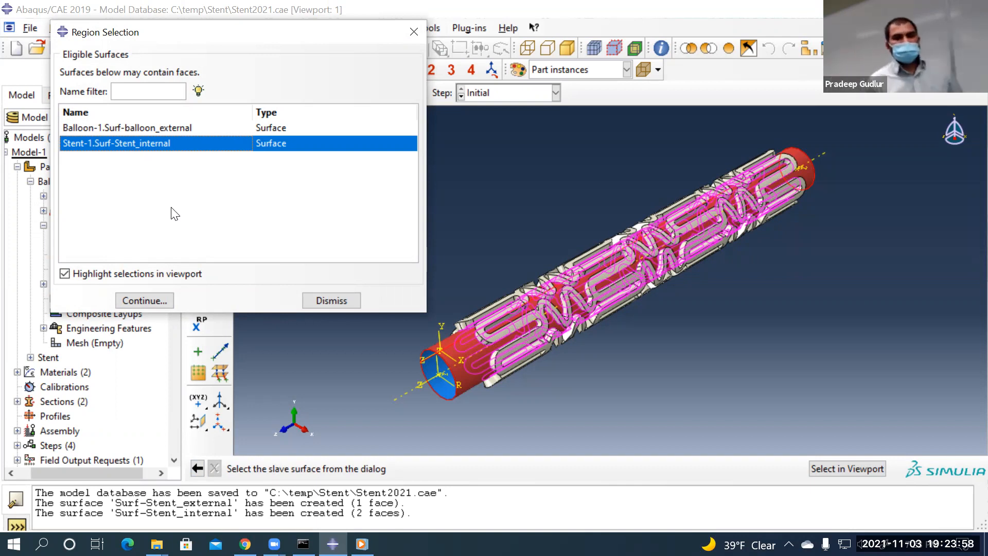
pyautogui.click(165, 301)
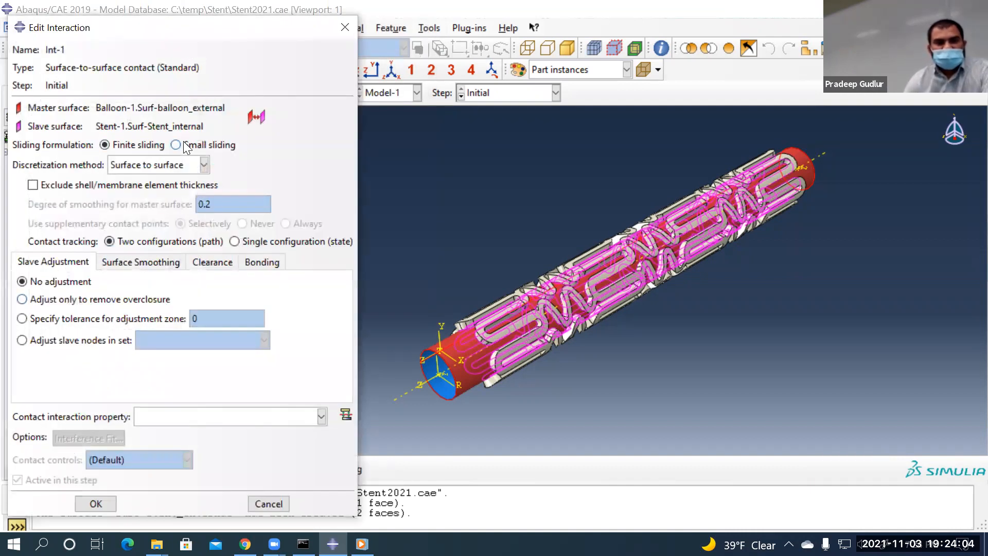
# Set Int-1's sliding formulation to Small sliding and check the empty contact property list
pyautogui.click(184, 145)
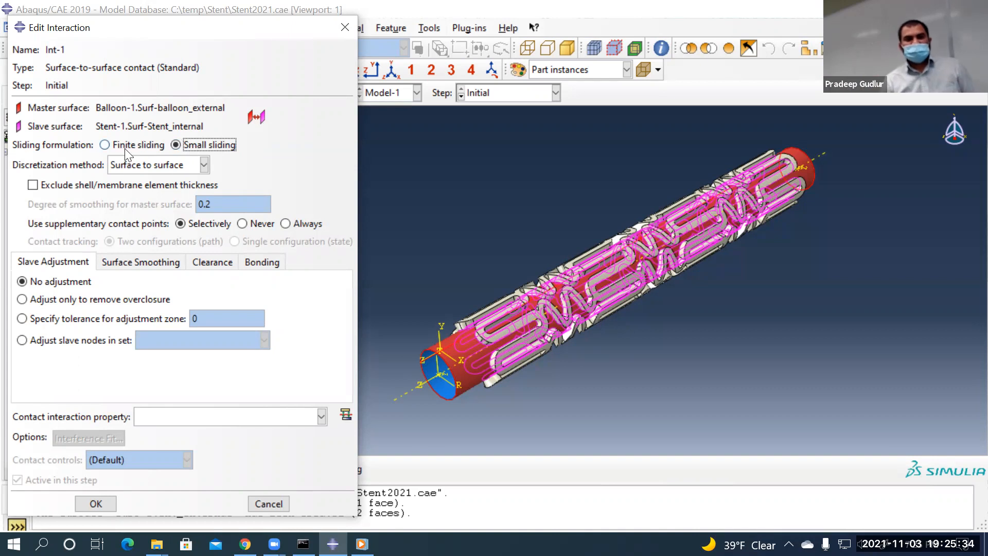
pyautogui.click(170, 417)
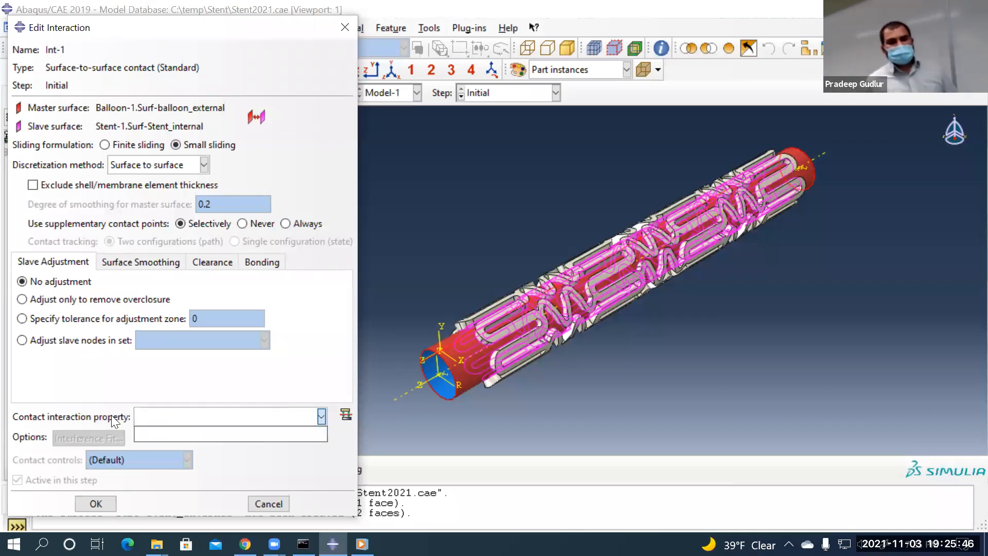
pyautogui.click(287, 446)
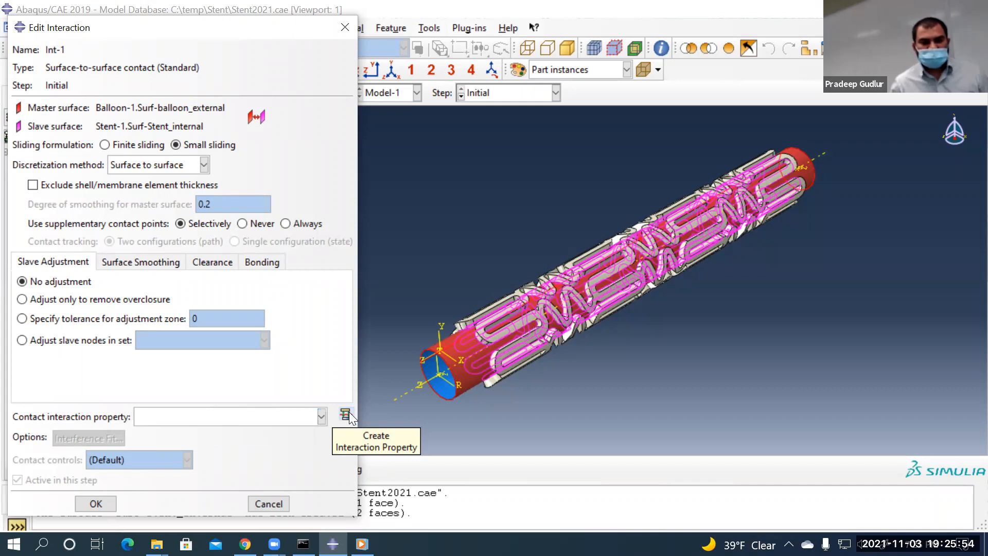
# Create Contact property IntProp-1 with tangential behavior, briefly adding normal behavior to compare
pyautogui.click(346, 414)
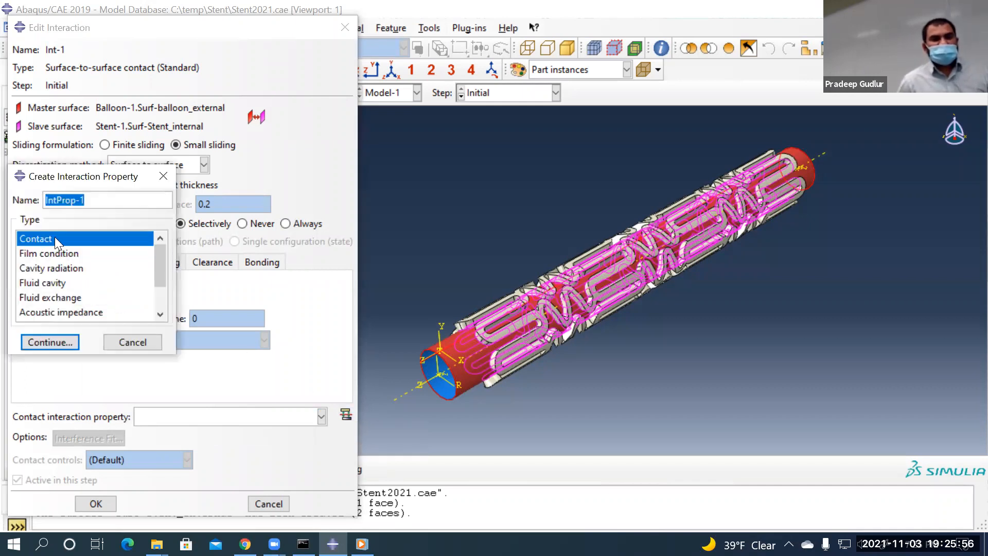
pyautogui.click(55, 340)
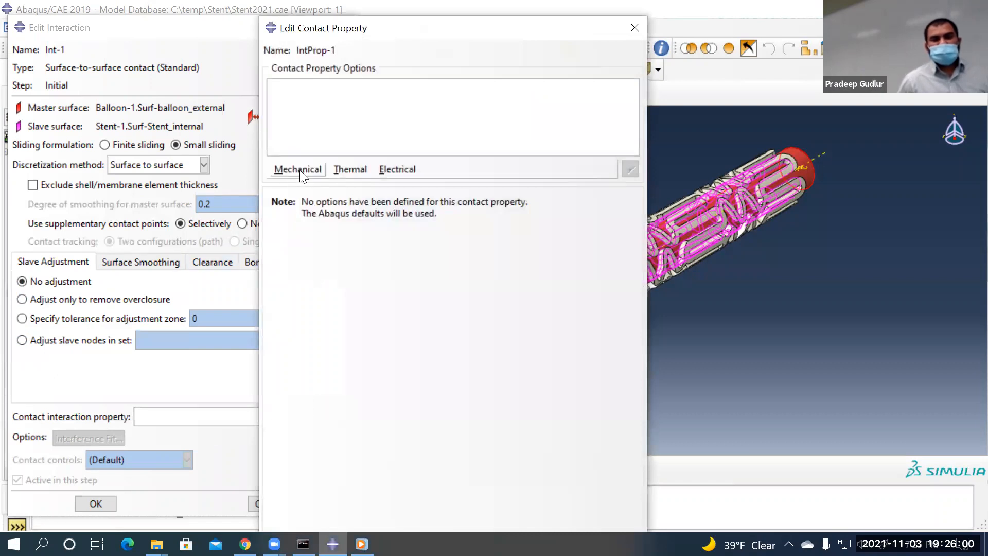
pyautogui.click(299, 170)
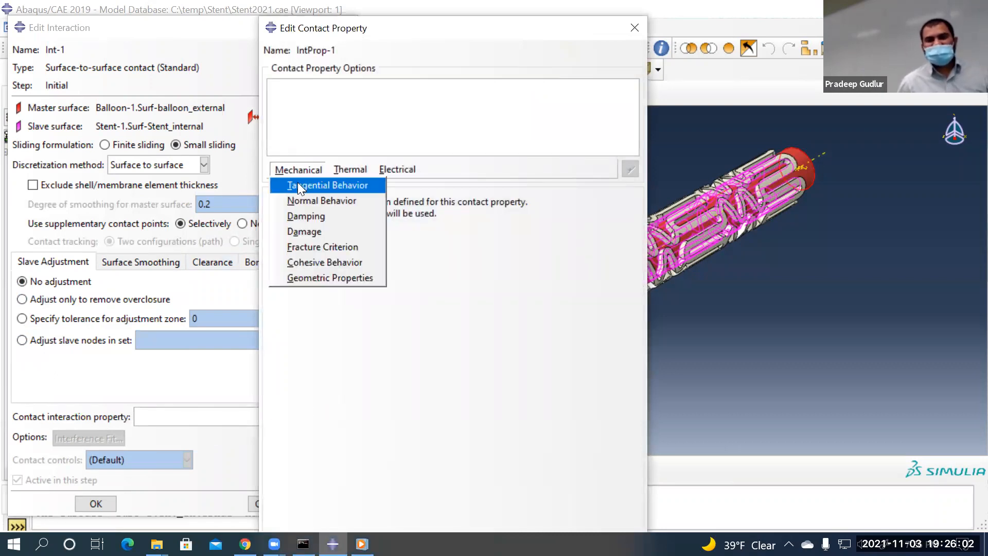
pyautogui.click(298, 186)
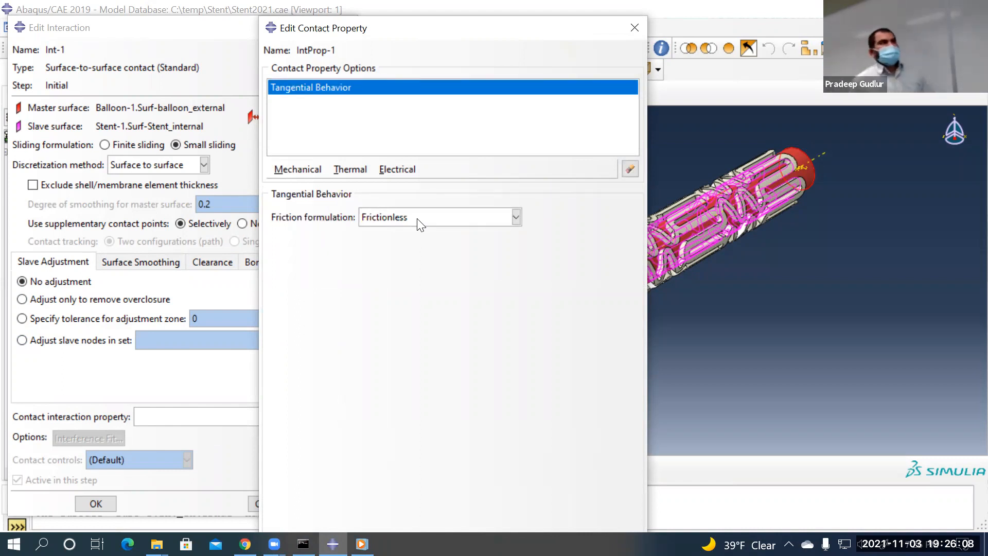
pyautogui.click(312, 169)
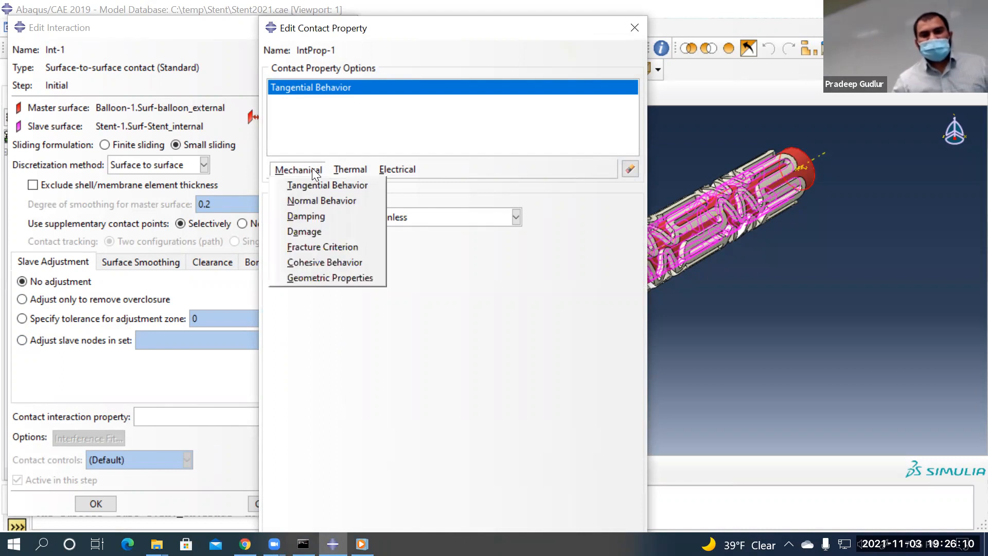
pyautogui.click(319, 202)
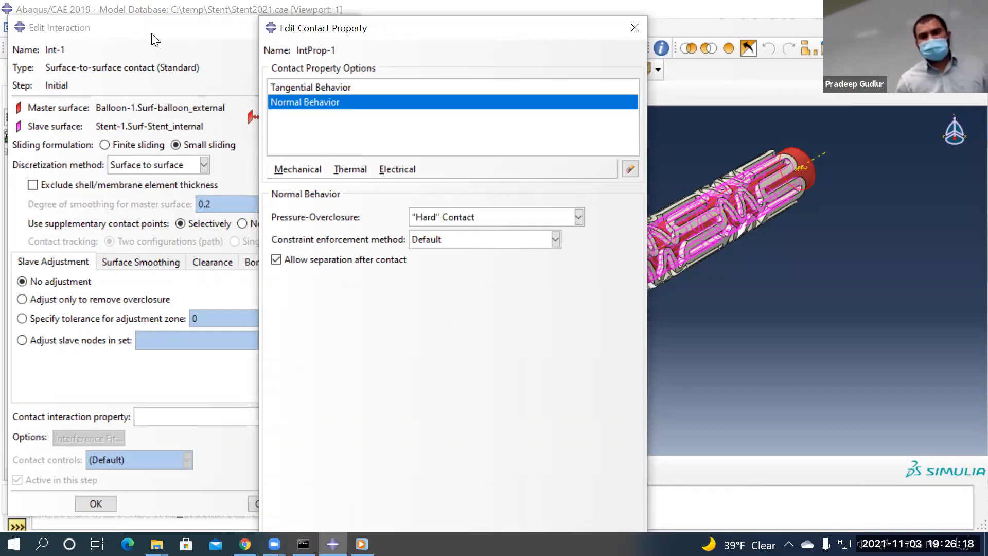
pyautogui.click(312, 88)
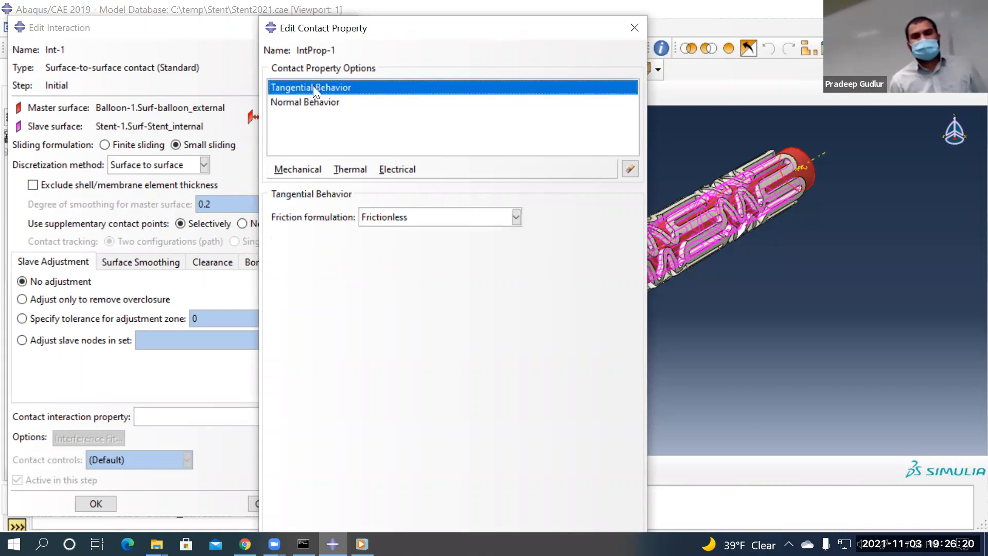
pyautogui.click(308, 103)
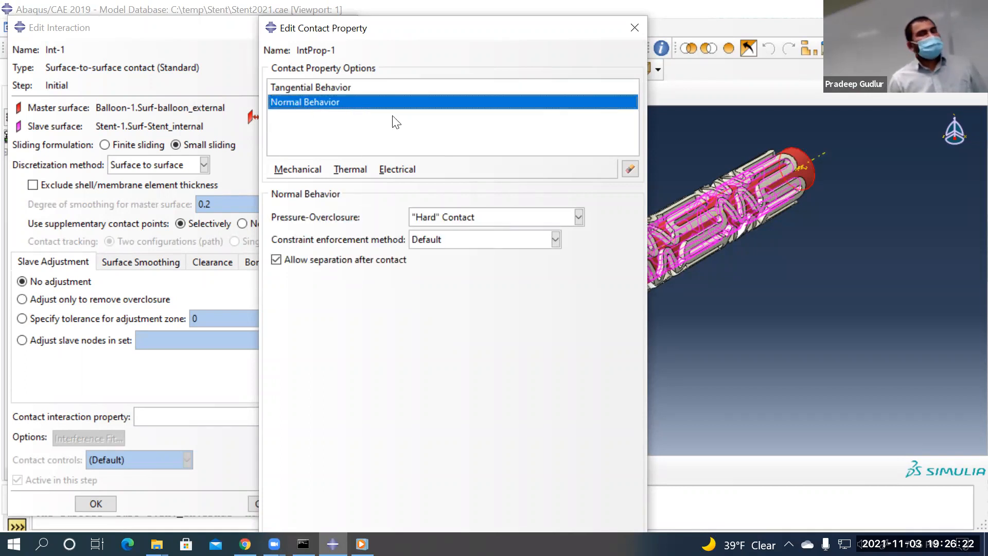
# Drop the normal behavior, keep frictionless tangential only, and save IntProp-1 assigned to Int-1
pyautogui.click(627, 166)
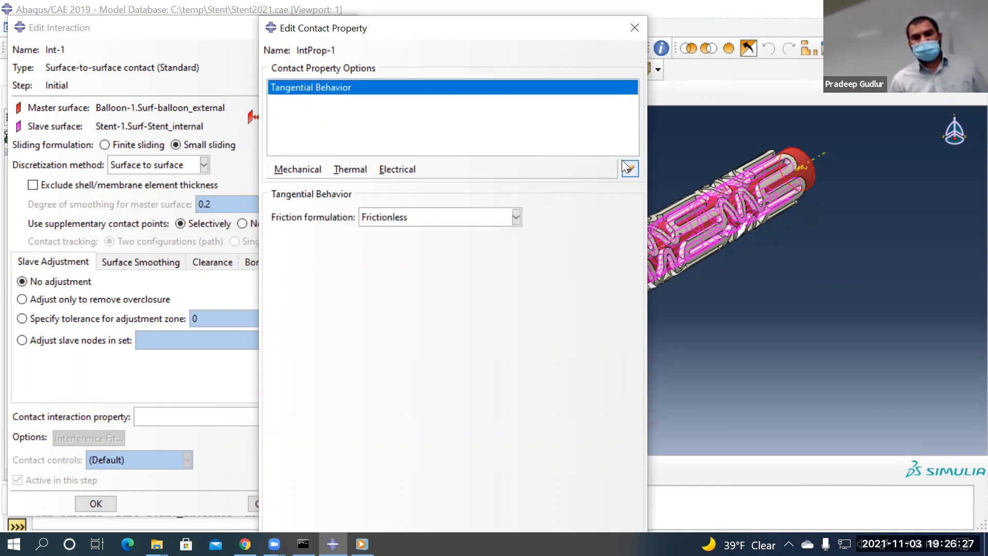
pyautogui.click(350, 169)
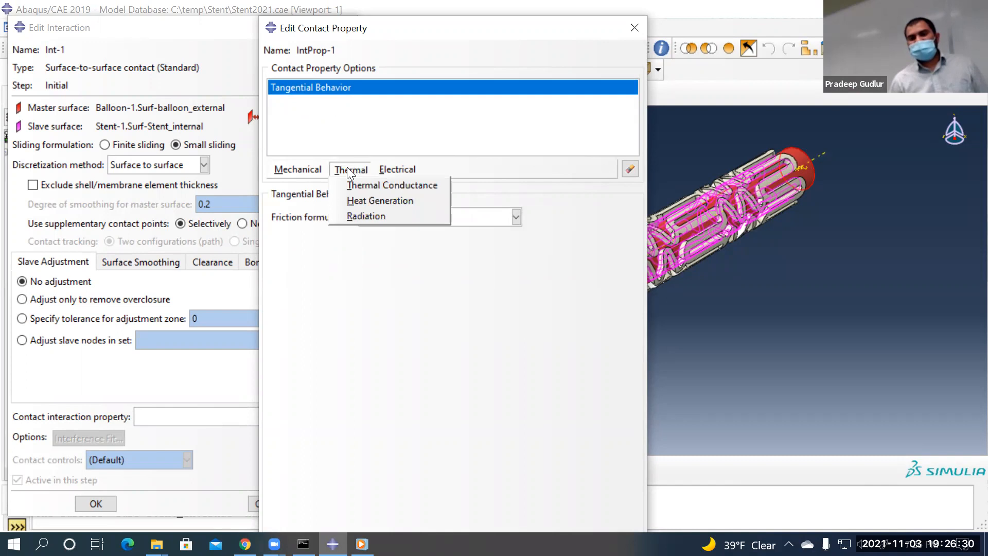
pyautogui.click(322, 264)
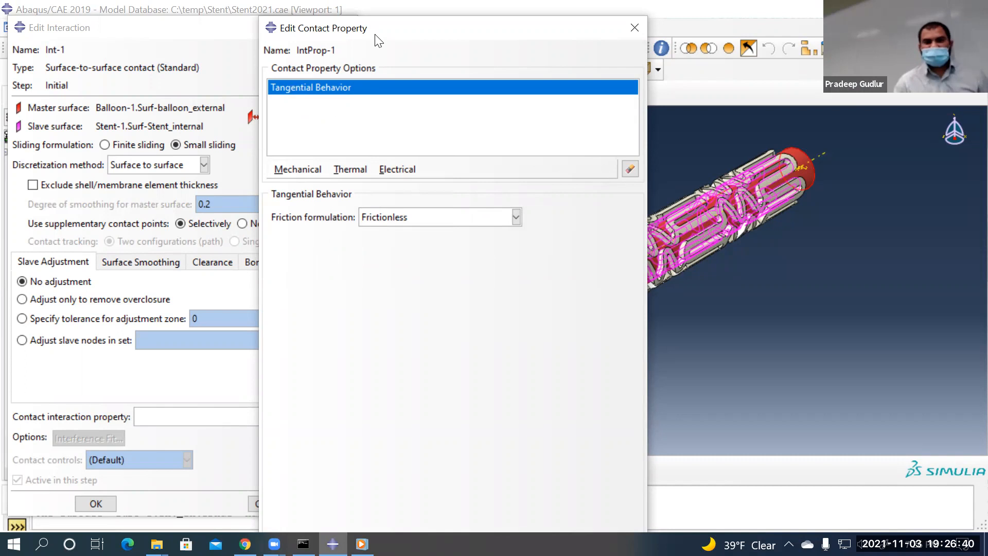
pyautogui.moveTo(374, 27); pyautogui.dragTo(320, 13)
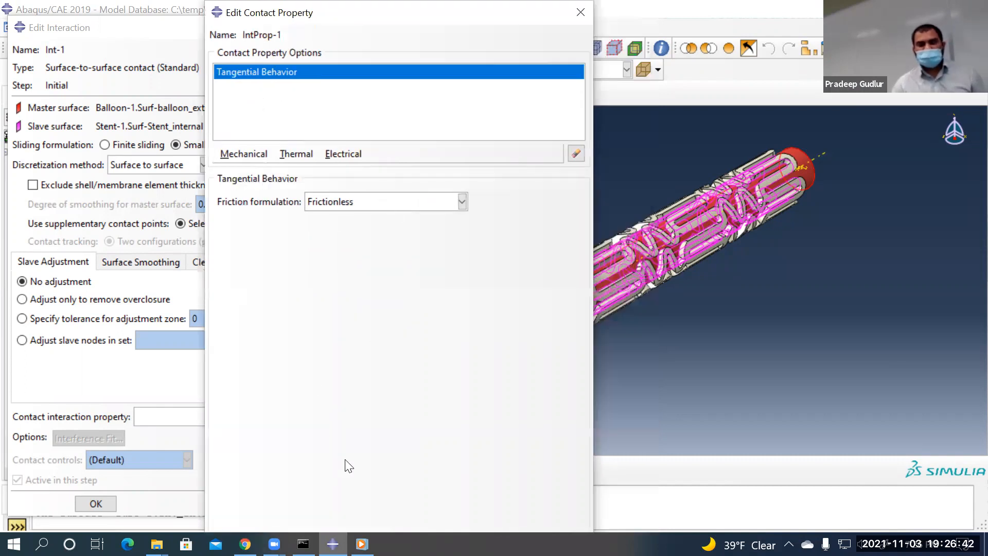
pyautogui.moveTo(431, 28); pyautogui.dragTo(421, 155)
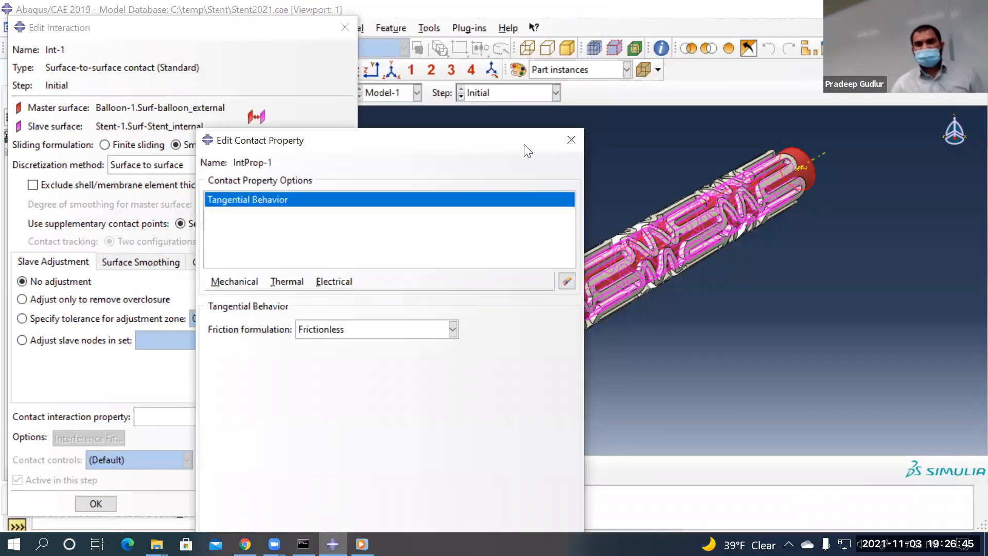
pyautogui.click(570, 144)
pyautogui.click(301, 441)
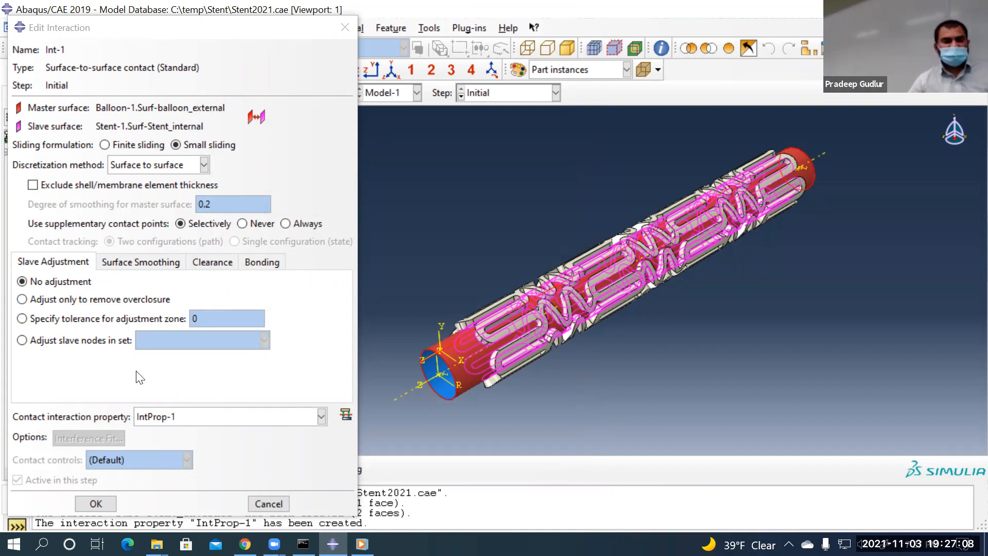
# Finish interaction Int-1 in the Initial step and review the list of defined interactions
pyautogui.click(104, 503)
pyautogui.click(103, 502)
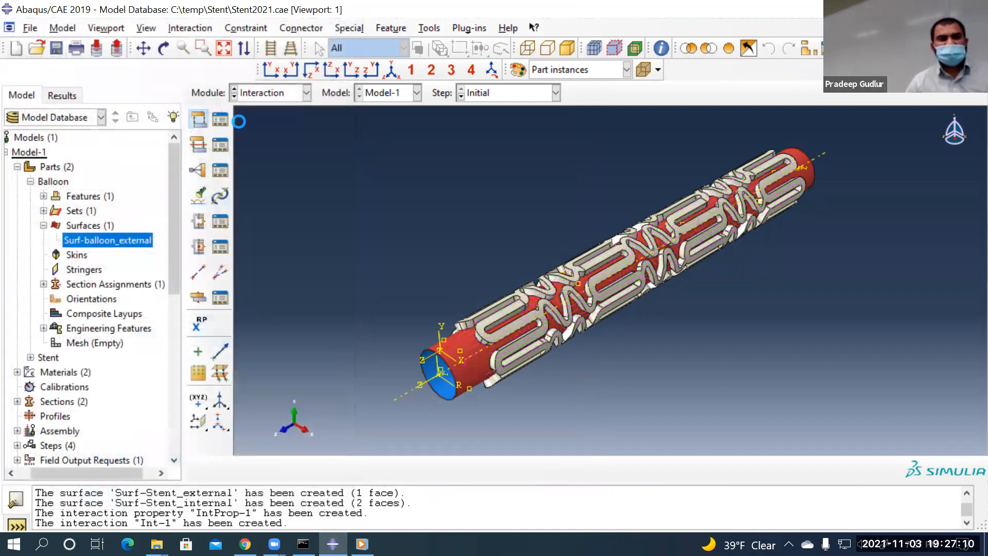
pyautogui.click(223, 121)
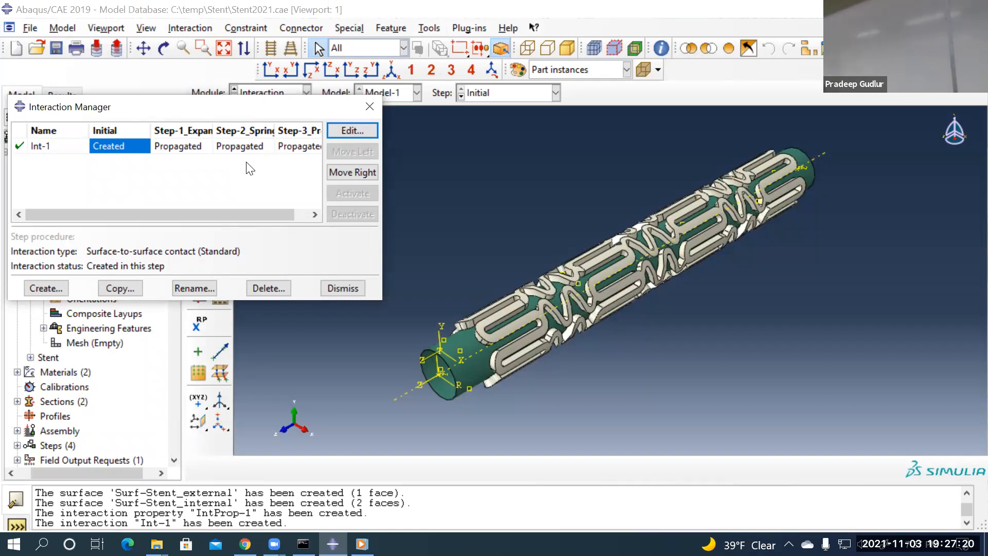
# Save the model database to C:\temp\Stent\Stent2021.cae and bring up the module list
pyautogui.click(348, 289)
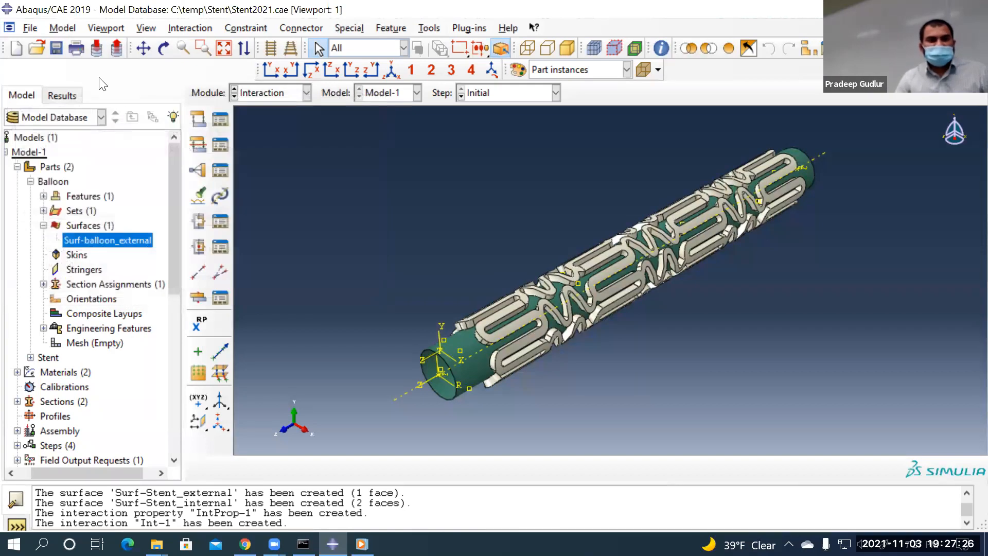
pyautogui.click(55, 47)
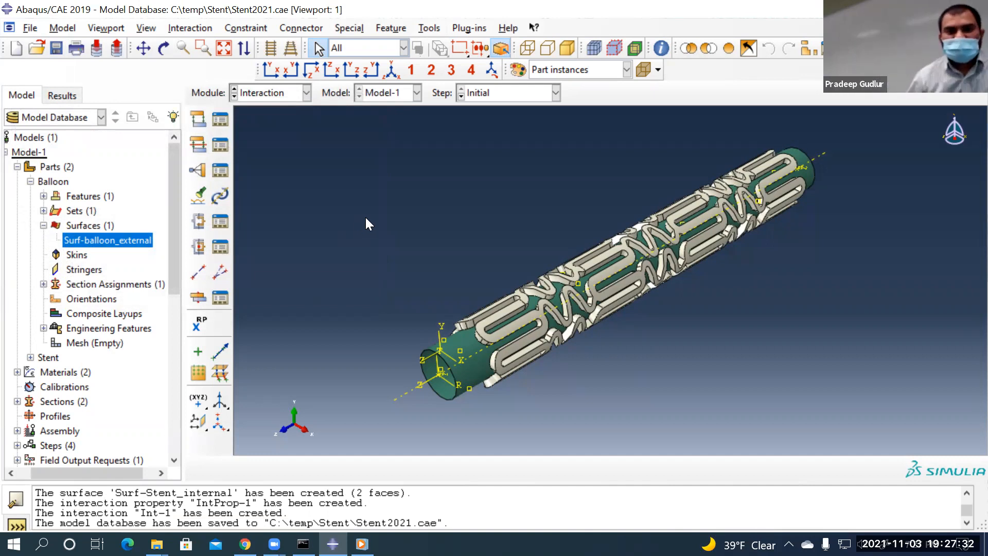
pyautogui.click(283, 97)
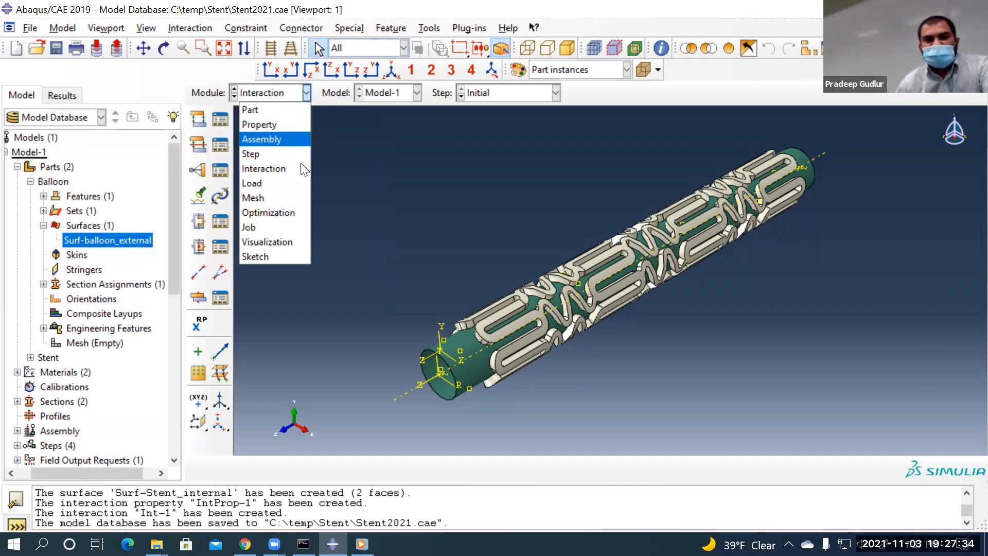
# Switch to the Load module and begin a Displacement/Rotation boundary condition in the Initial step
pyautogui.click(281, 183)
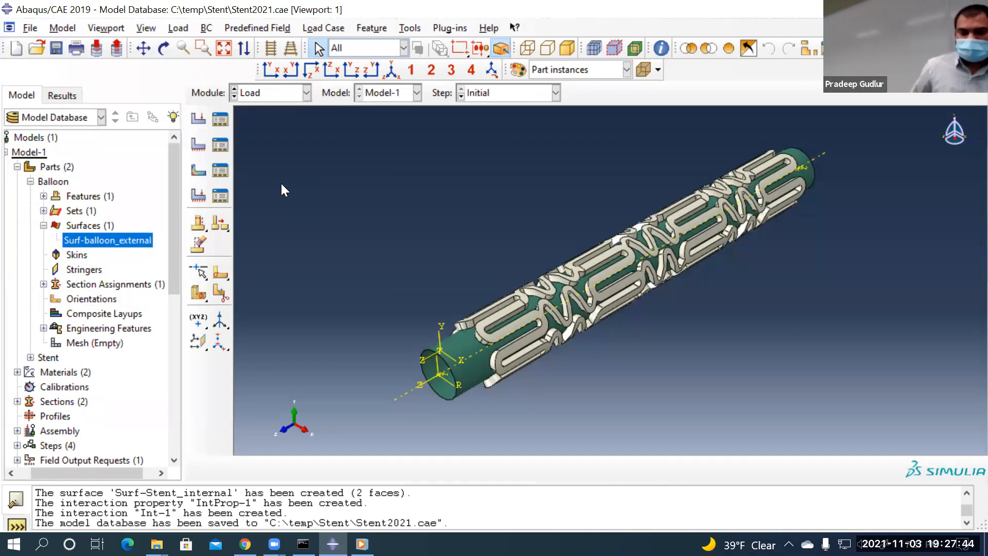
pyautogui.click(200, 146)
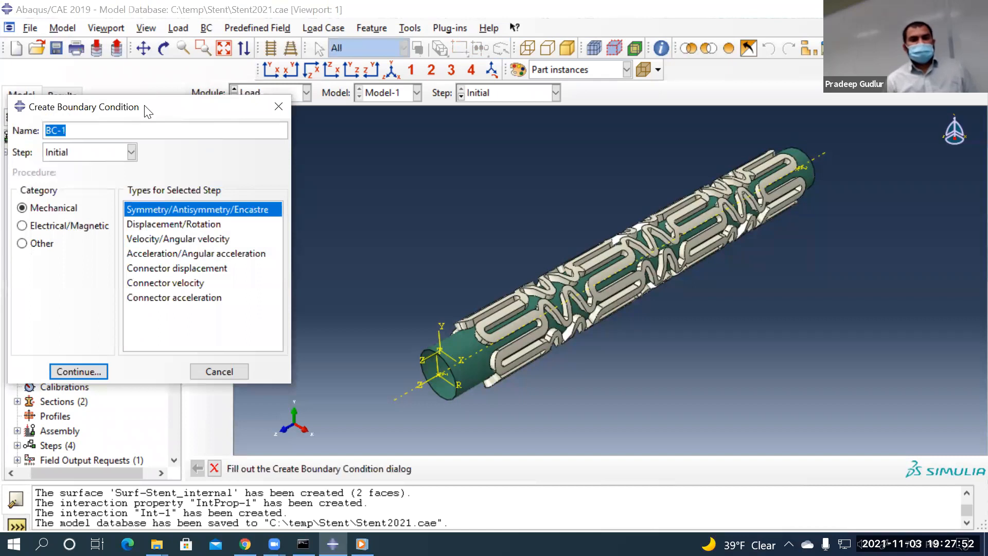
pyautogui.moveTo(198, 109); pyautogui.dragTo(491, 55)
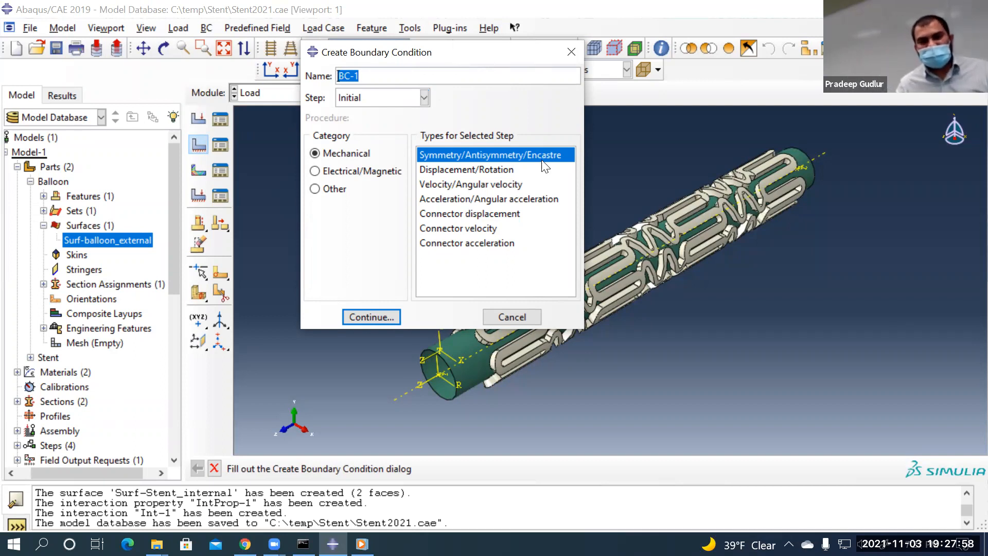
pyautogui.click(481, 171)
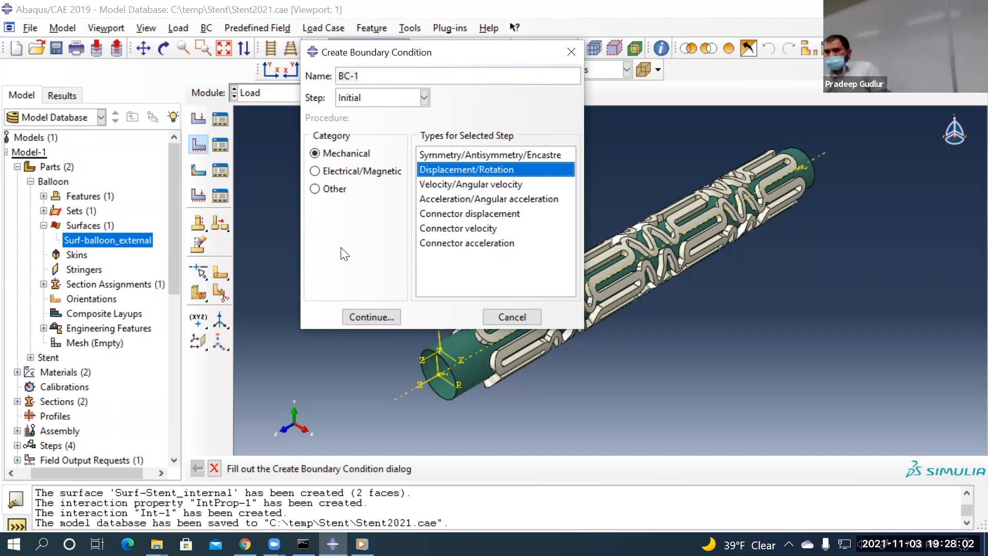
pyautogui.click(368, 313)
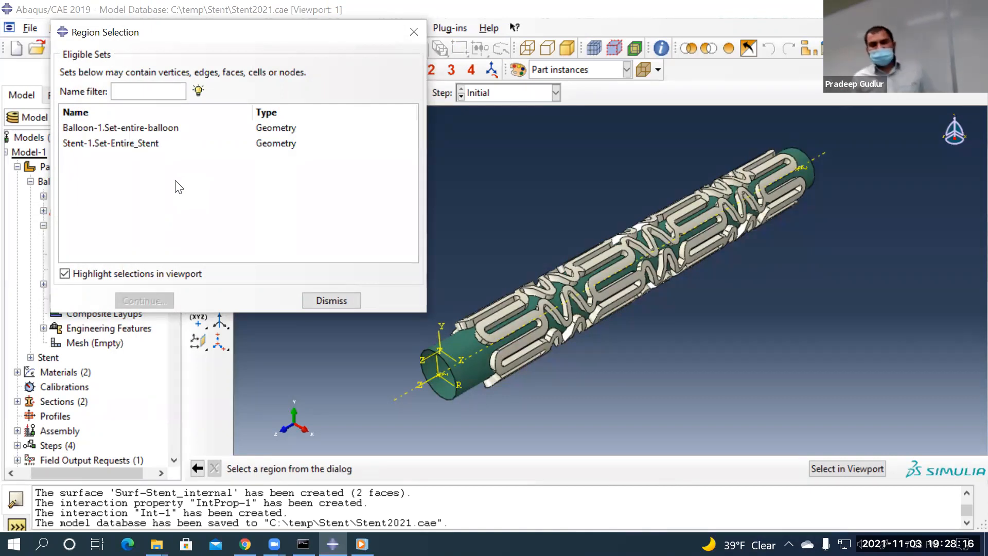
# Box-select the whole stent-balloon assembly as the region and name its set 'entire-assembly'
pyautogui.click(843, 466)
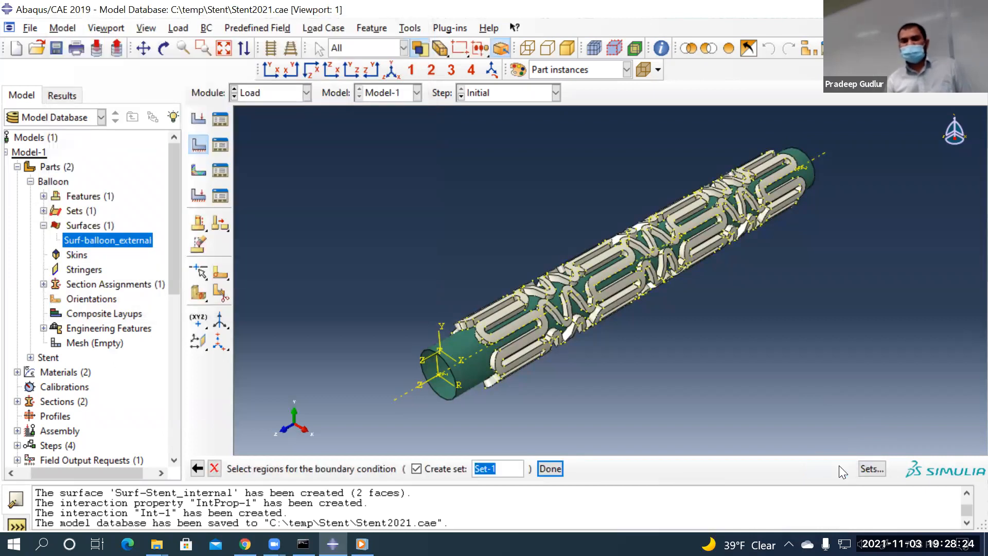
pyautogui.moveTo(311, 124); pyautogui.dragTo(964, 431)
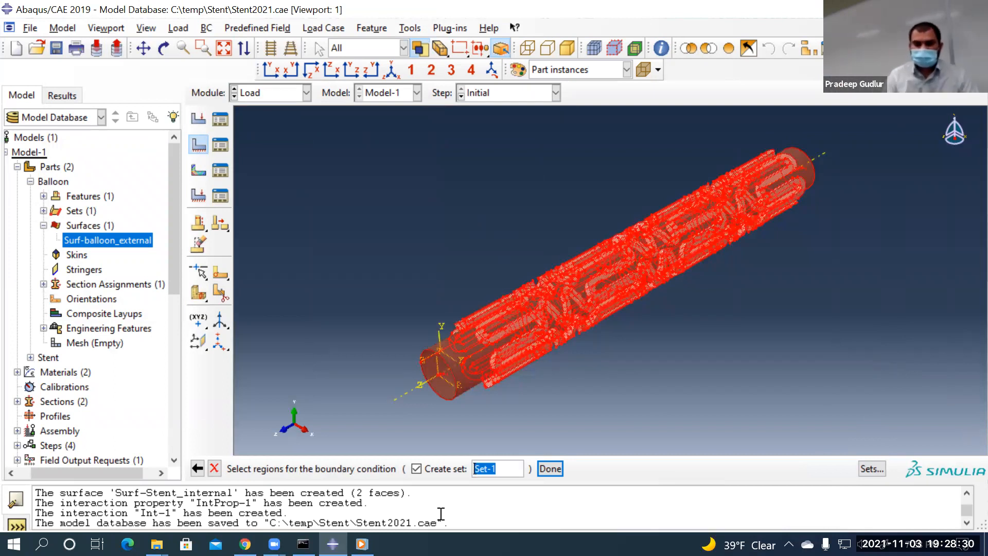
pyautogui.click(515, 472)
pyautogui.press('BackSpace')
pyautogui.write('entire-as')
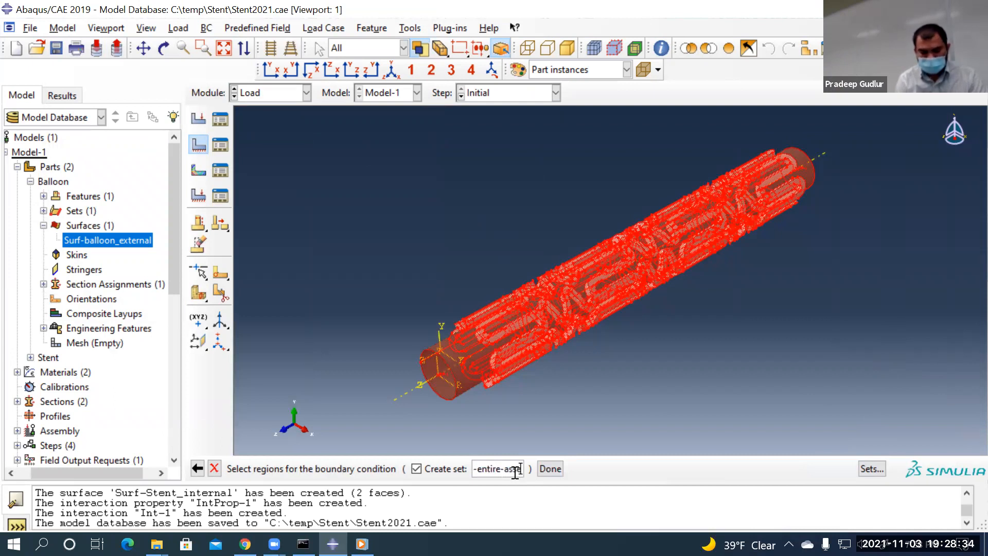
pyautogui.write('sembly')
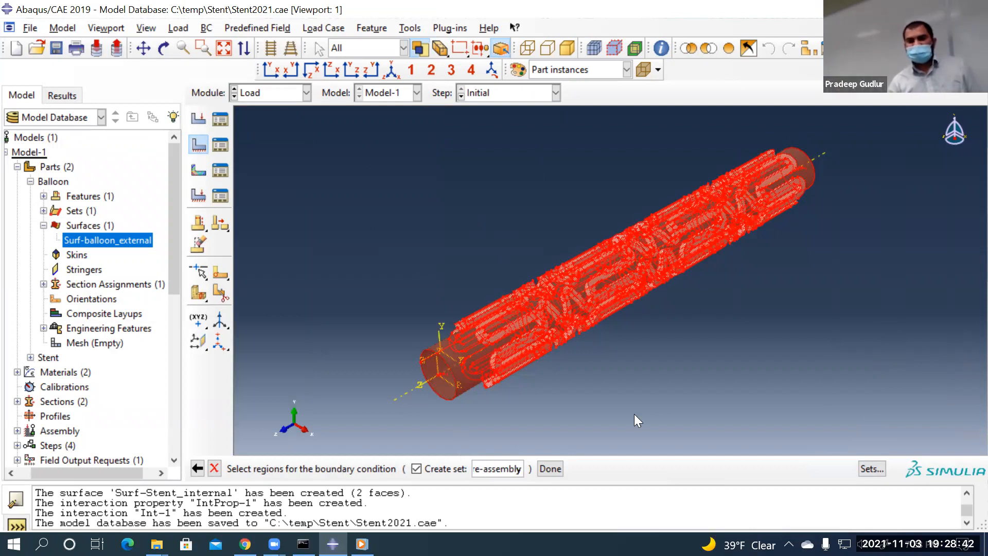
# Fix U2, U3, UR1, UR2 and UR3 on Set-entire-assembly, leaving U1 free
pyautogui.click(550, 467)
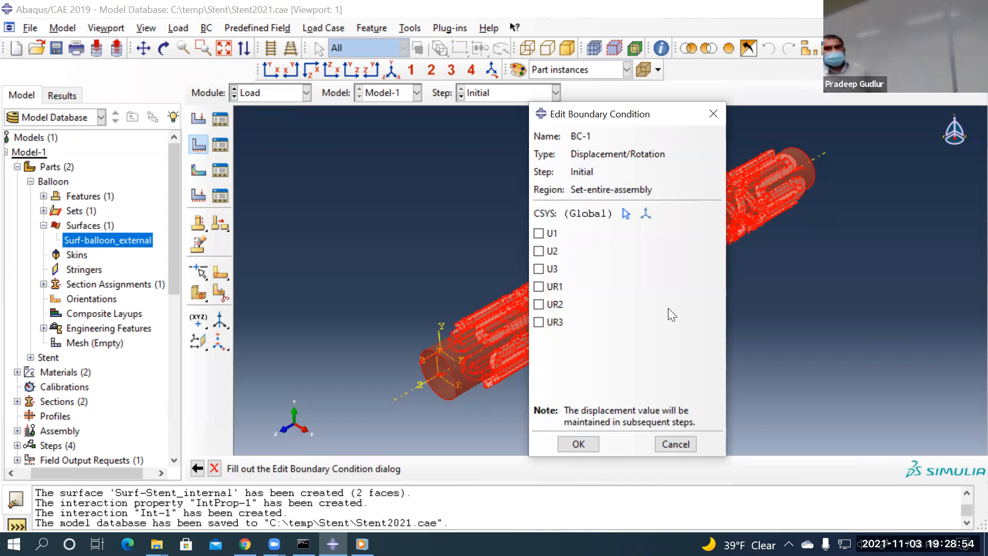
pyautogui.click(538, 251)
pyautogui.click(538, 268)
pyautogui.click(538, 287)
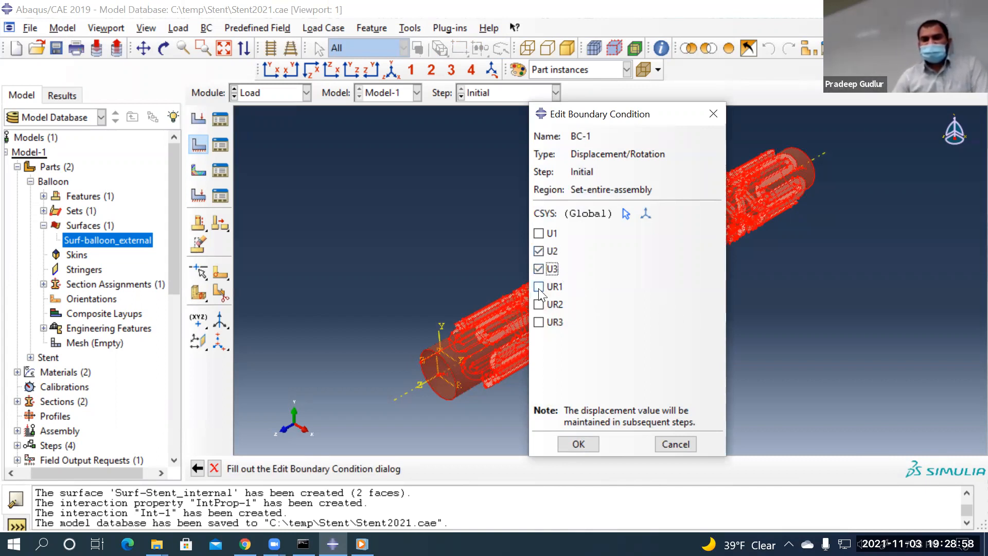
pyautogui.click(538, 304)
pyautogui.click(538, 322)
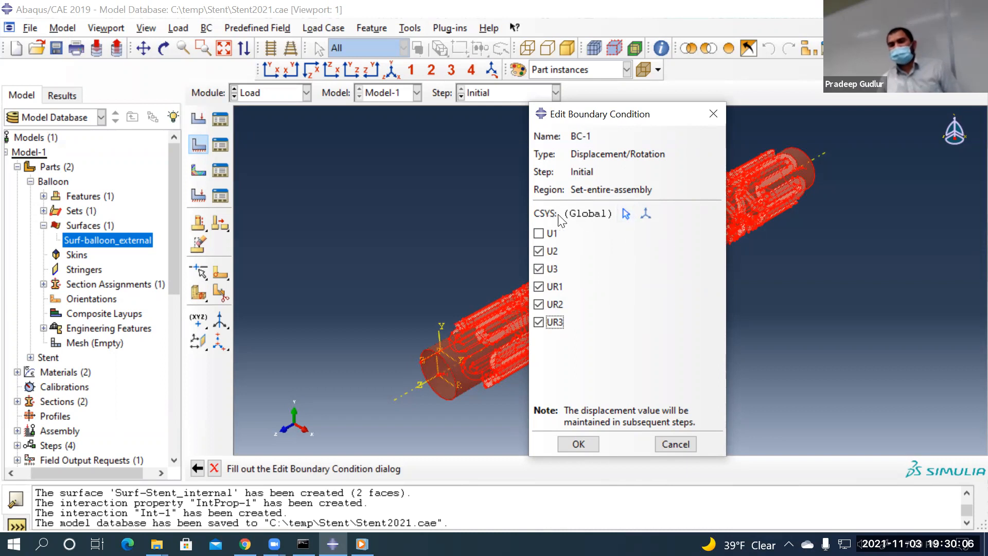
# Set BC-1's CSYS to Cylindrical-CYSYS, create it, and review it in the Boundary Condition Manager
pyautogui.click(626, 212)
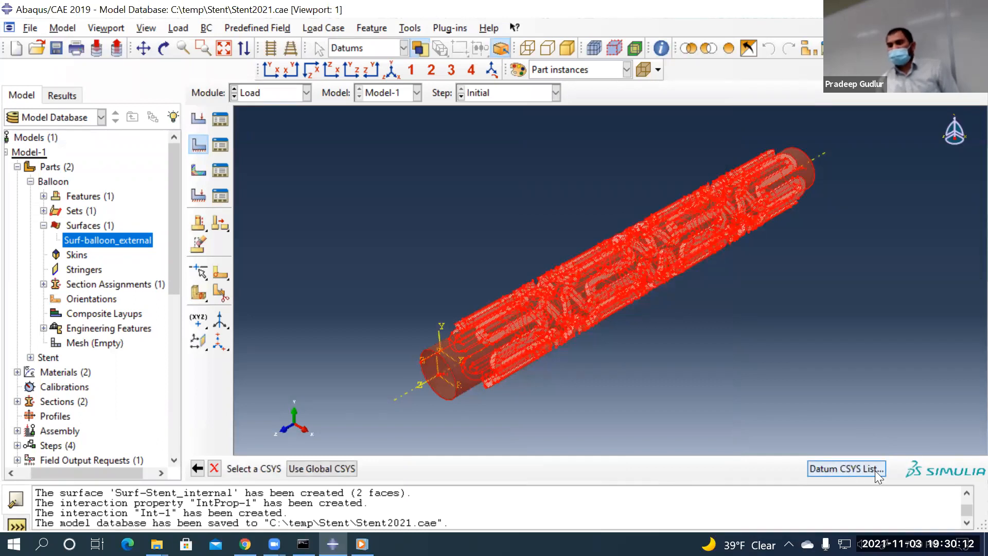
pyautogui.click(855, 468)
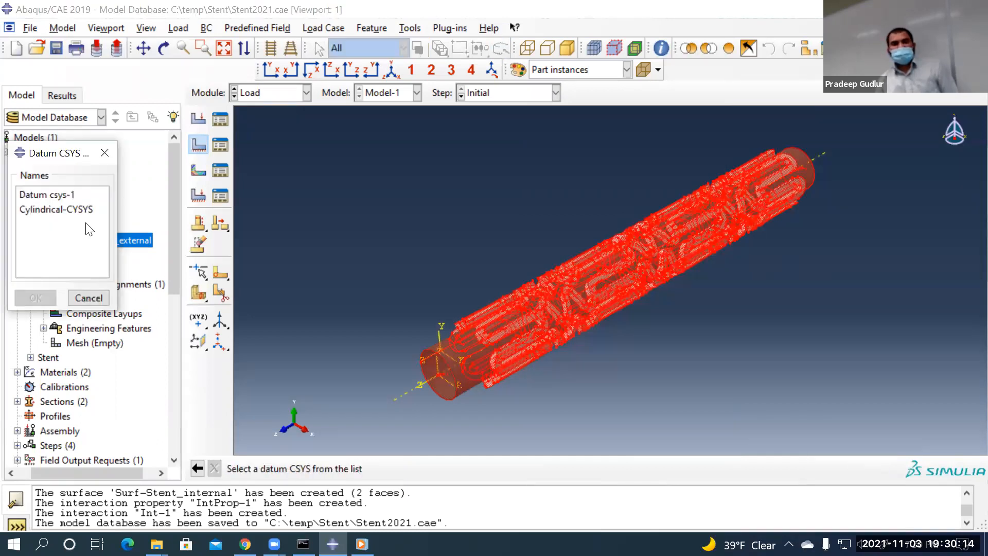
pyautogui.click(64, 209)
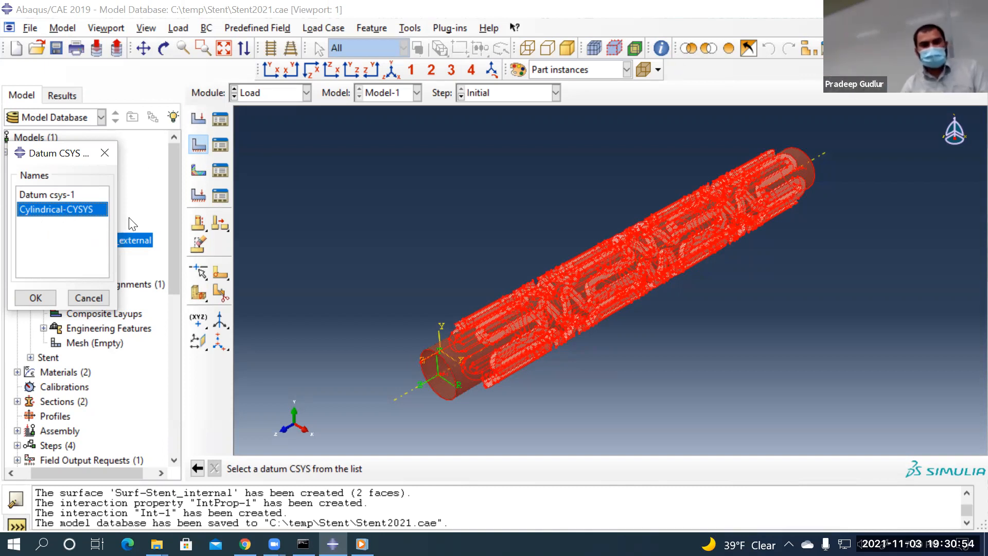
pyautogui.click(45, 298)
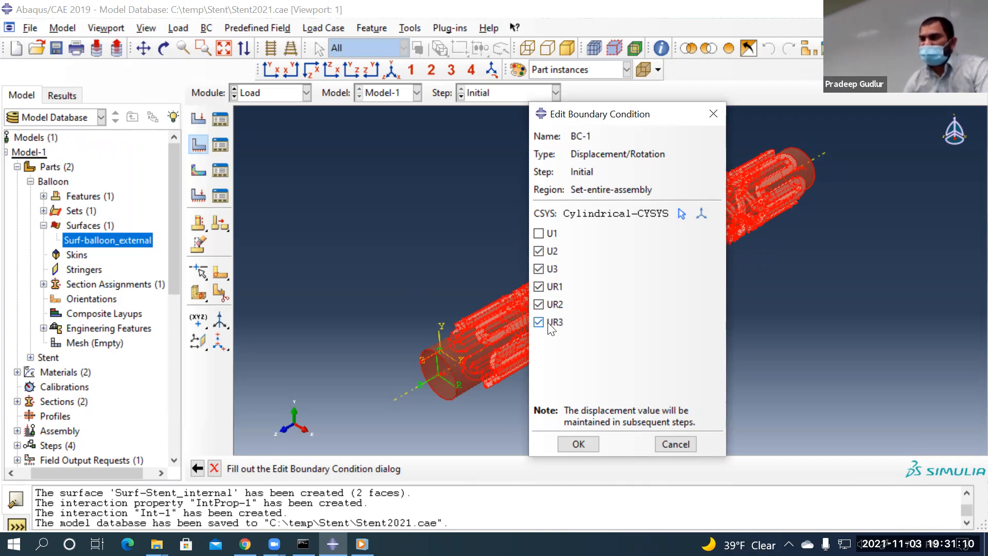
pyautogui.click(578, 445)
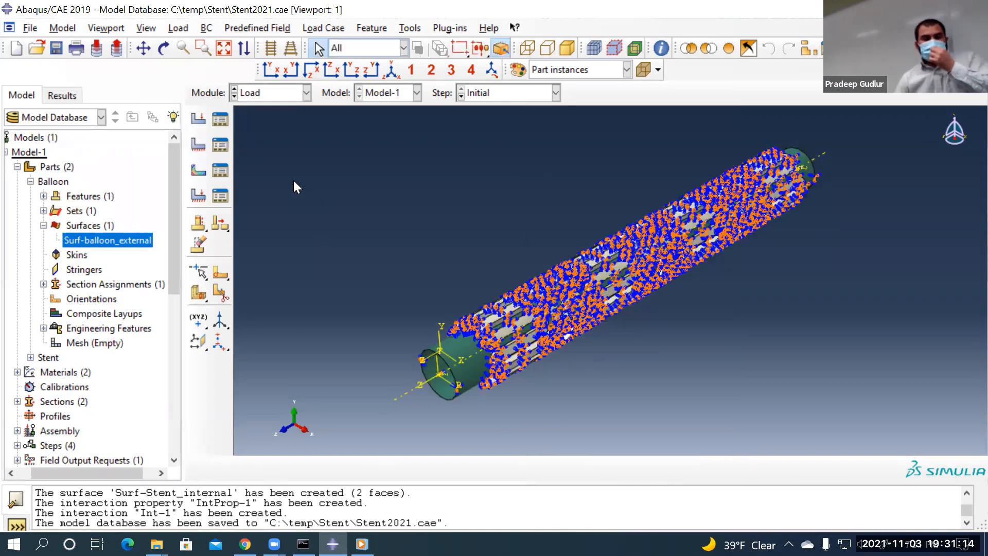
pyautogui.click(219, 145)
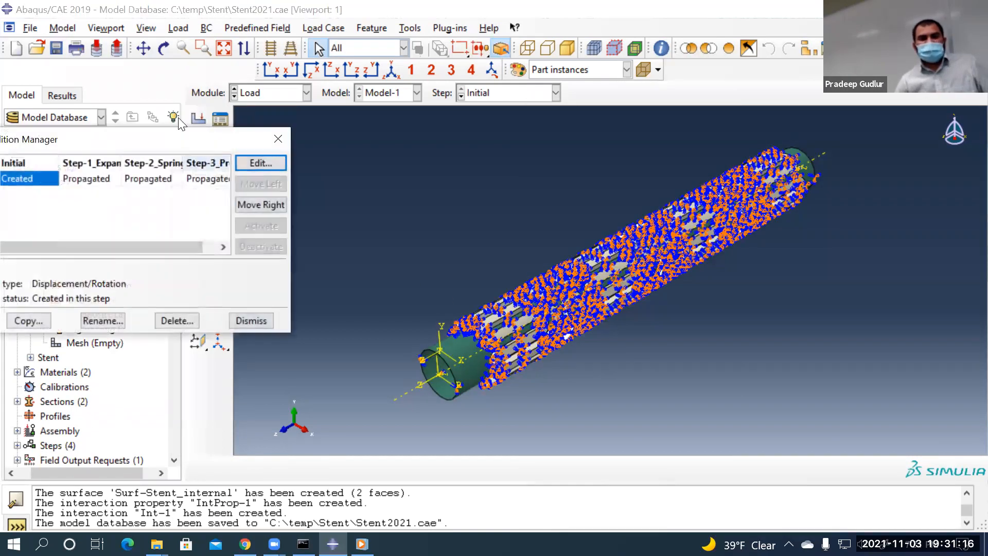
pyautogui.moveTo(158, 145); pyautogui.dragTo(445, 116)
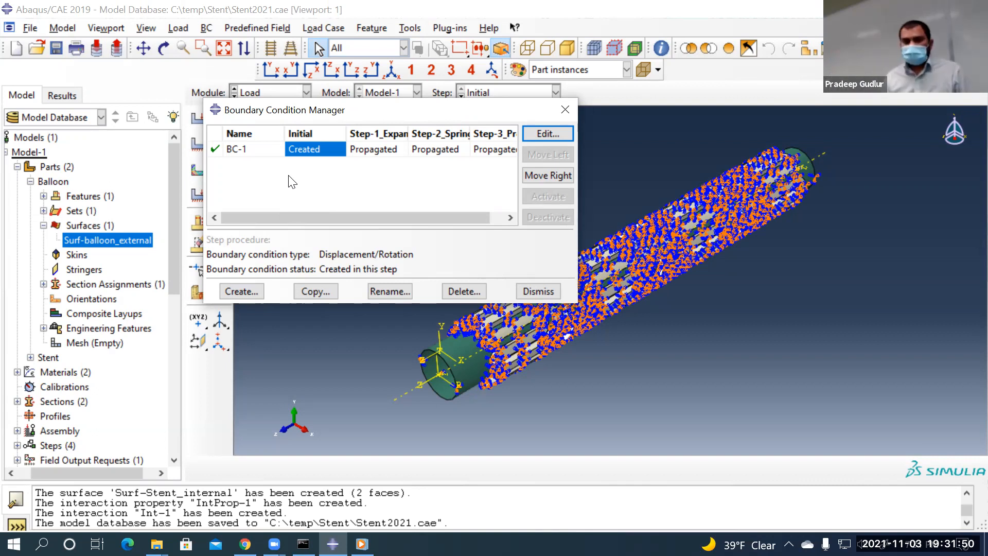
pyautogui.click(539, 135)
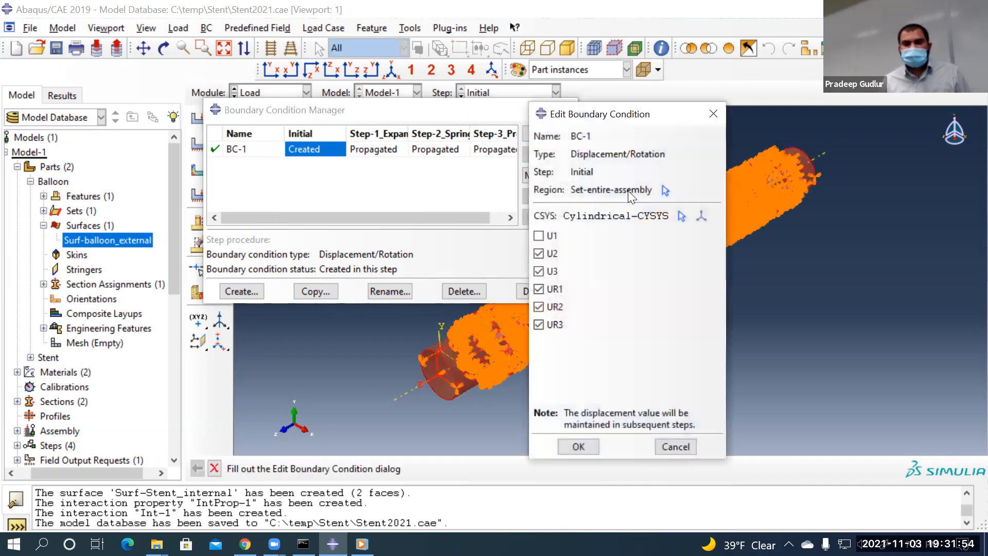
pyautogui.click(665, 191)
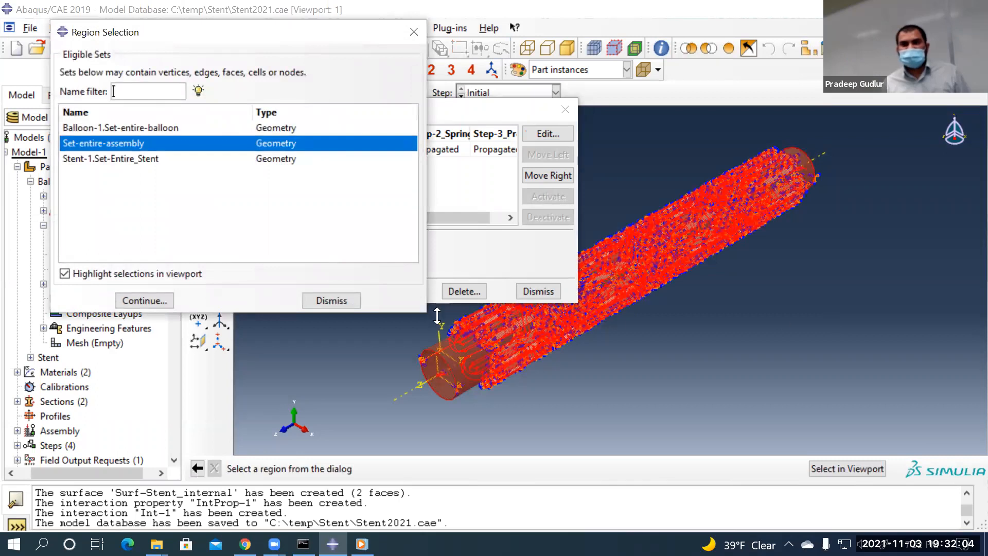
pyautogui.click(331, 300)
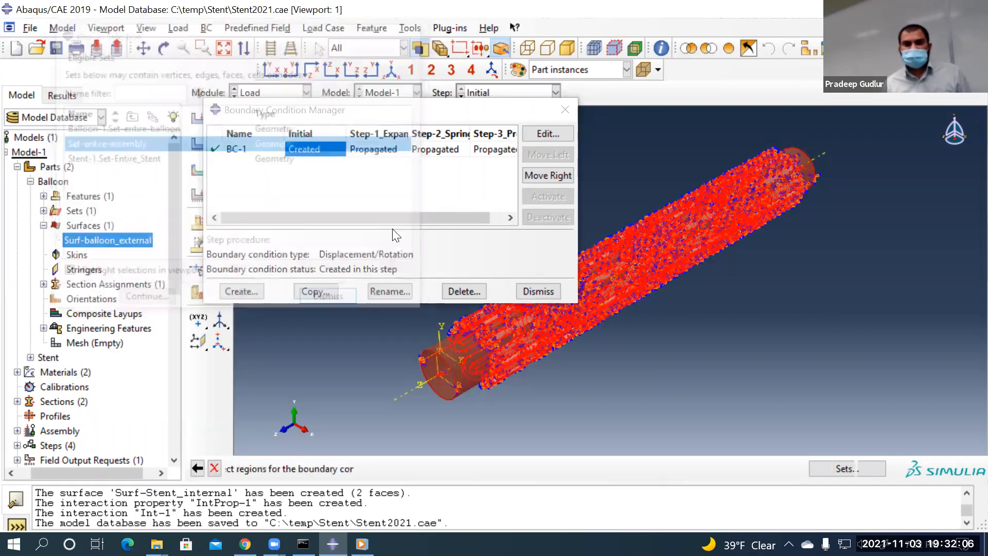
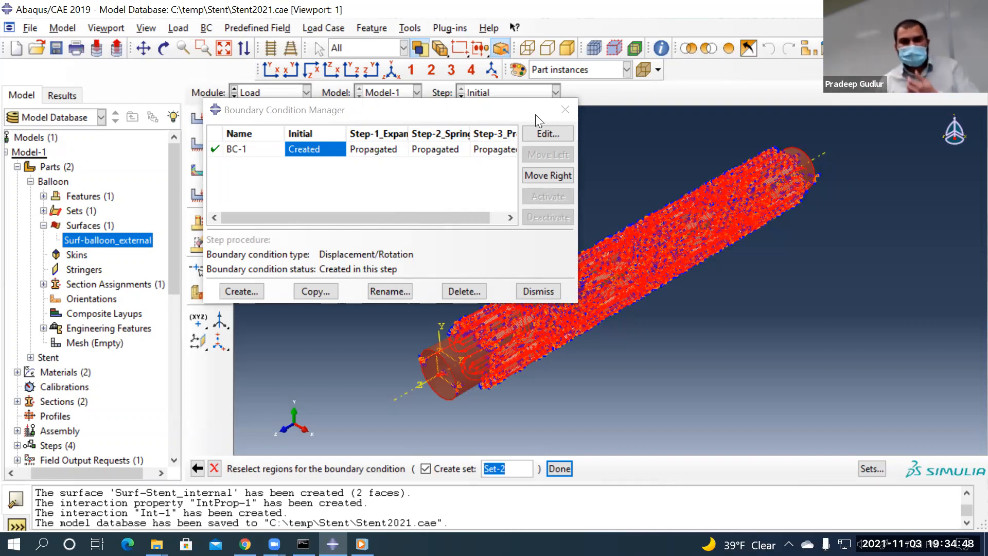
# Close the Boundary Condition Manager, cancel the region reselect, and zoom in on the cylinder end
pyautogui.click(538, 291)
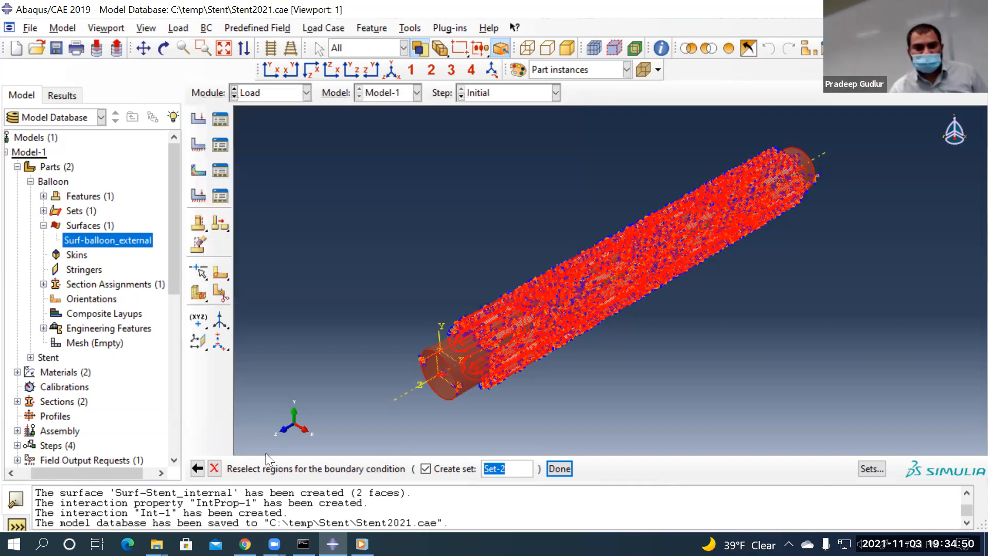
pyautogui.click(214, 467)
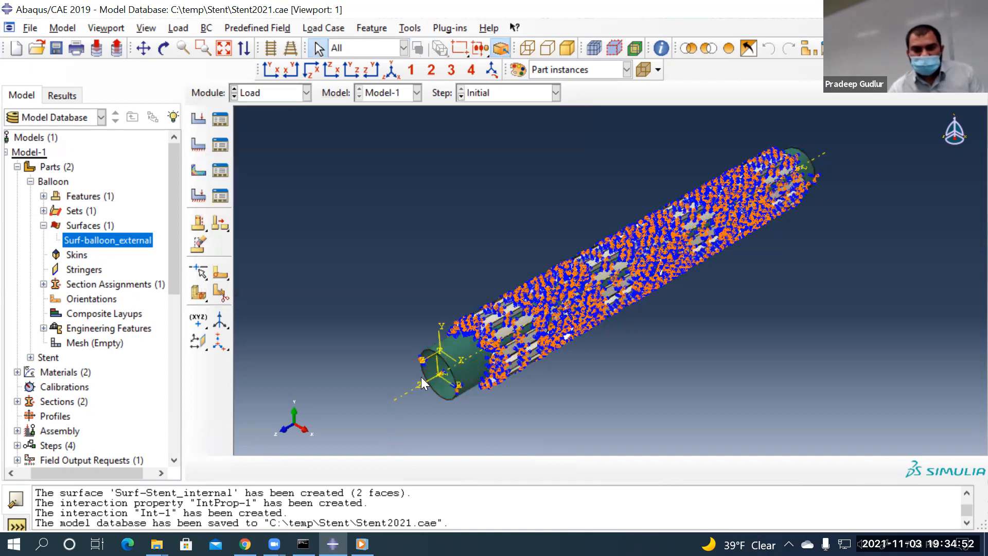
pyautogui.scroll(5, 421, 376)
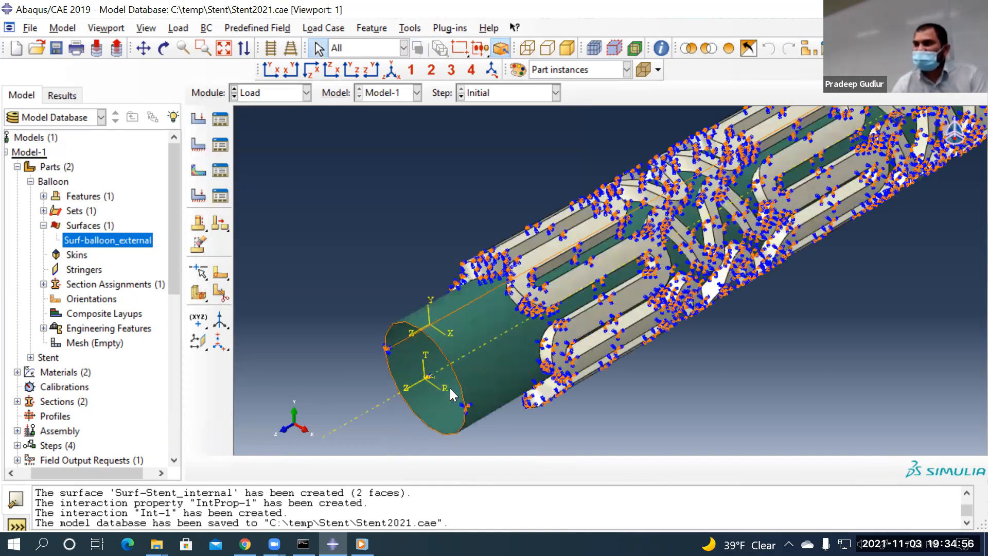
# Delete the Cylindrical-CSYS datum under Assembly > Features in the model tree
pyautogui.click(30, 181)
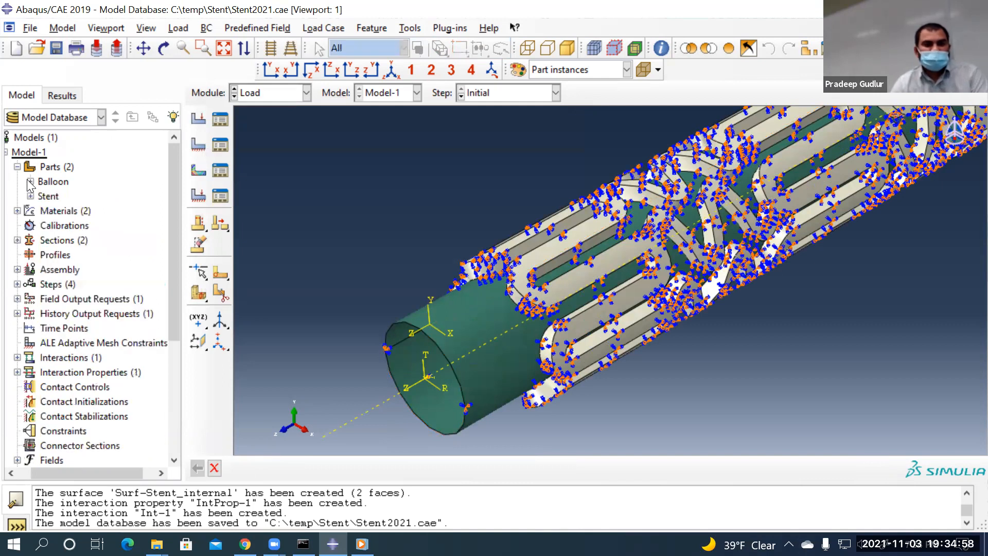
pyautogui.click(17, 167)
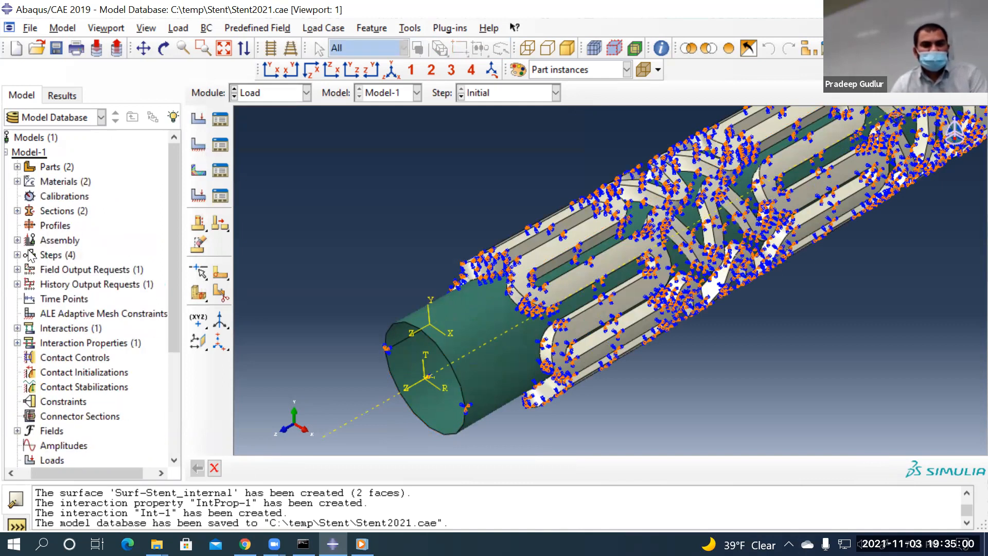
pyautogui.click(17, 240)
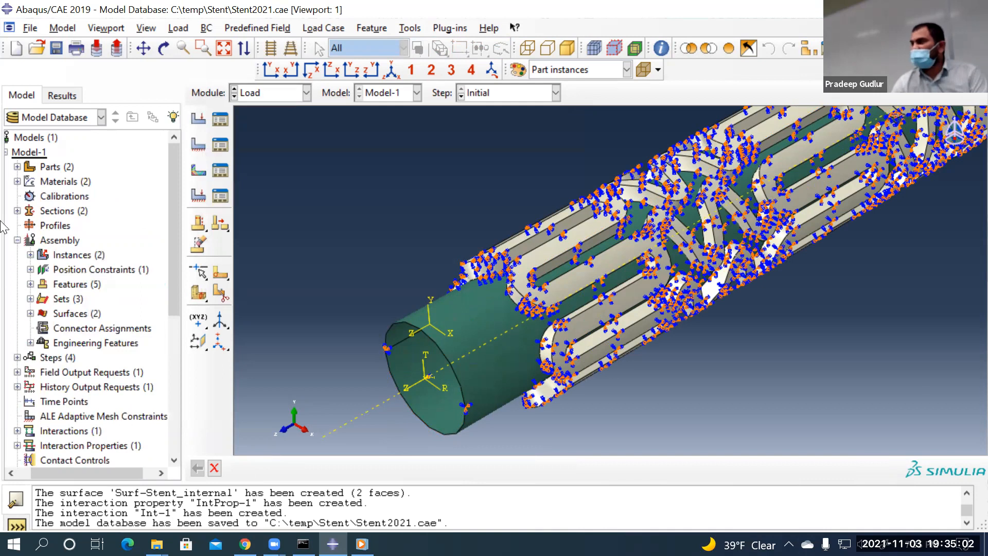
pyautogui.click(30, 284)
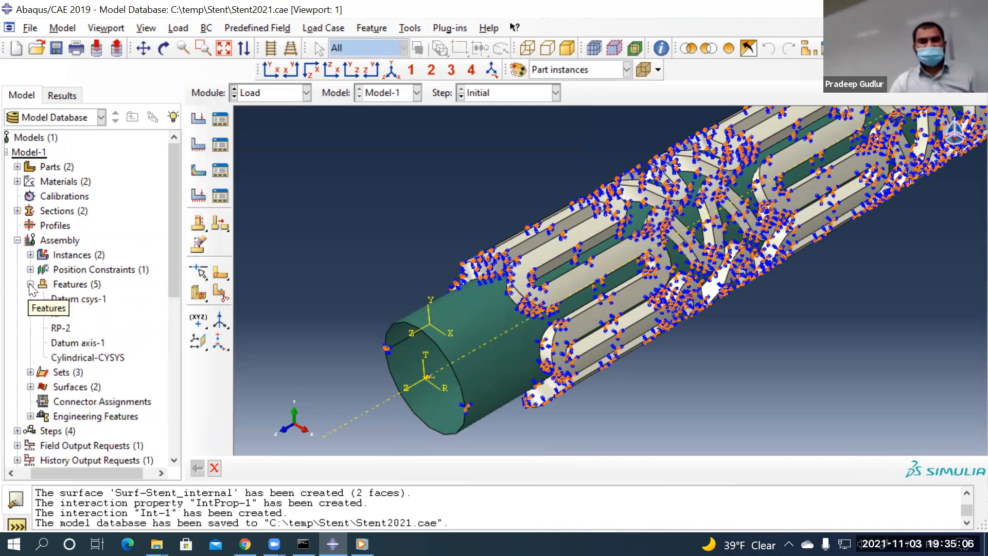
pyautogui.click(80, 356)
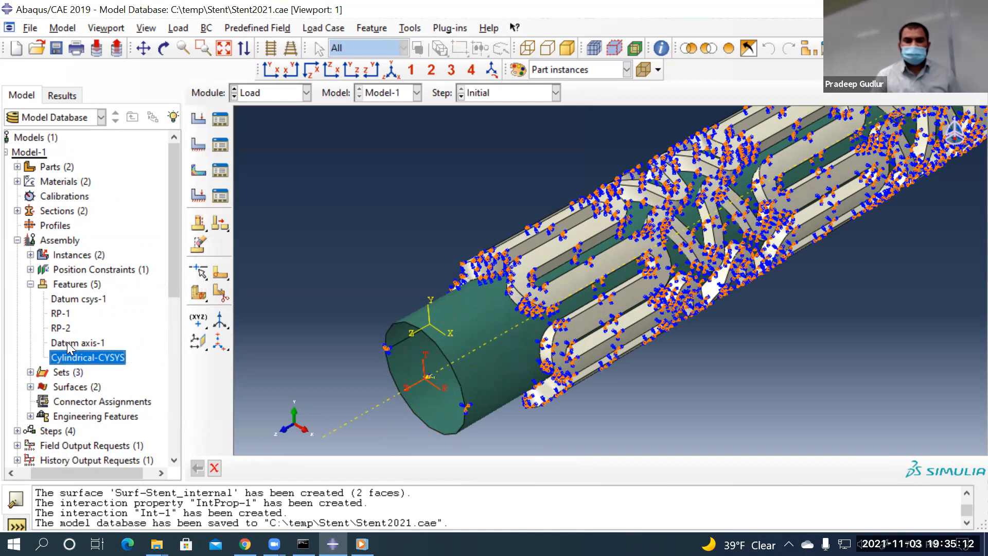
pyautogui.rightClick(71, 358)
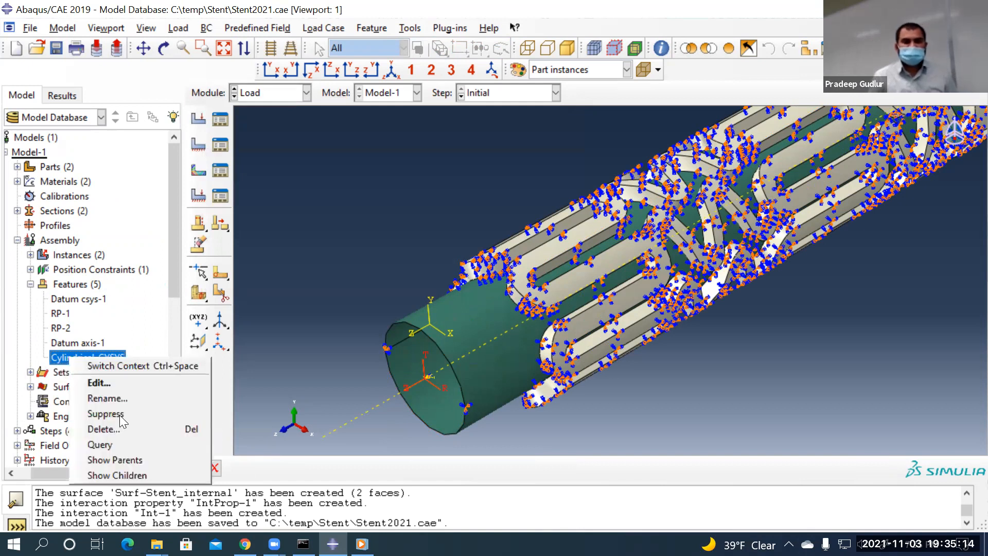
pyautogui.click(111, 431)
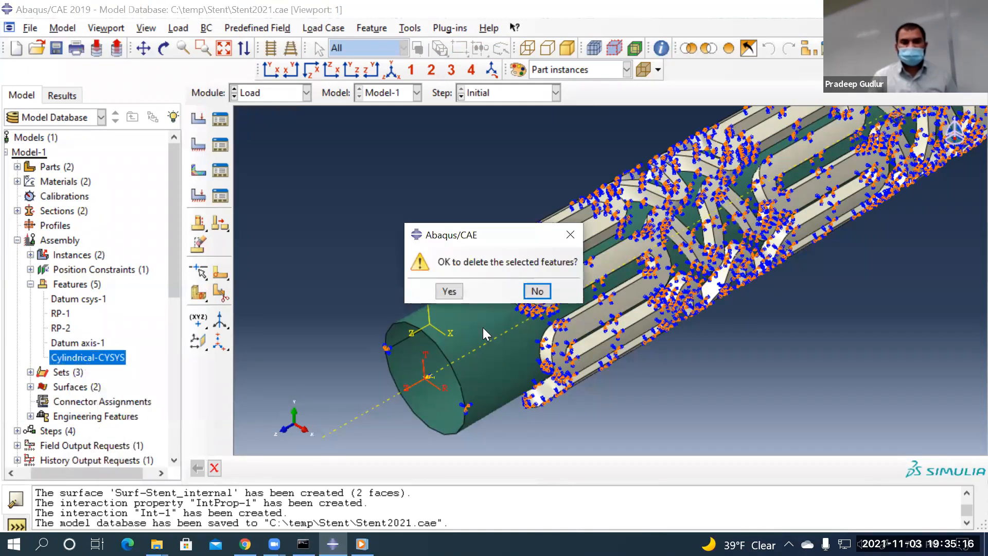
pyautogui.click(449, 291)
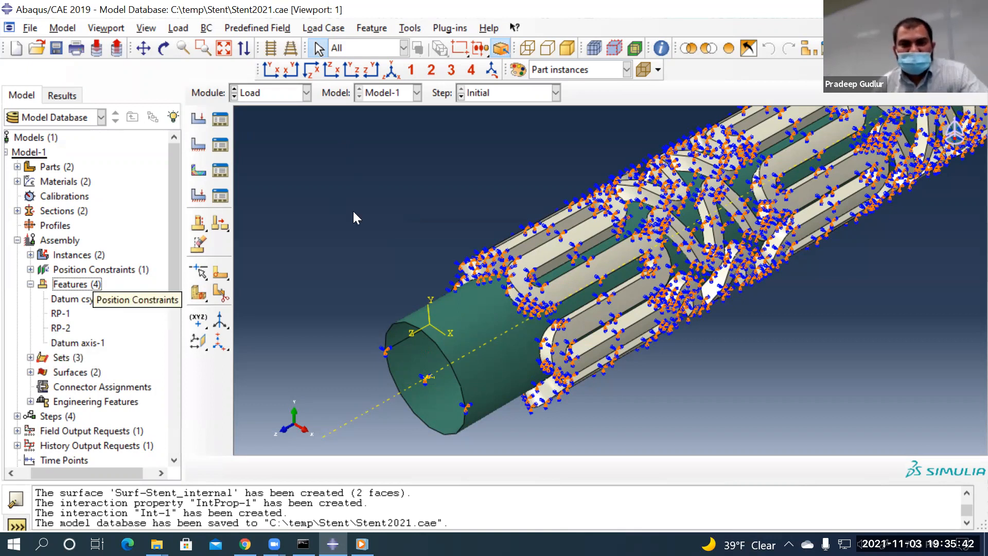
# Start a three-point cylindrical datum CSYS named 'Cylindrical csys-2'
pyautogui.click(410, 28)
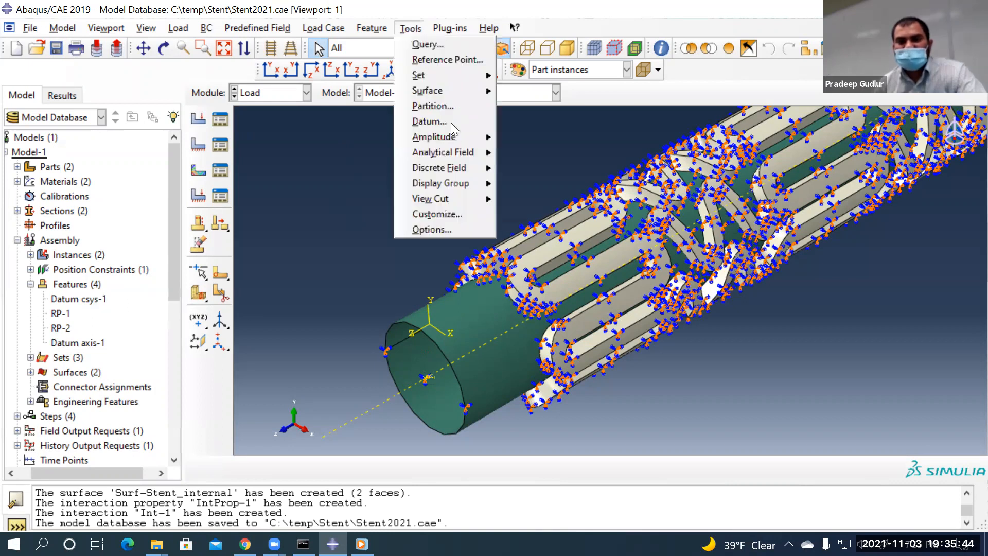
pyautogui.press('Escape')
pyautogui.click(297, 172)
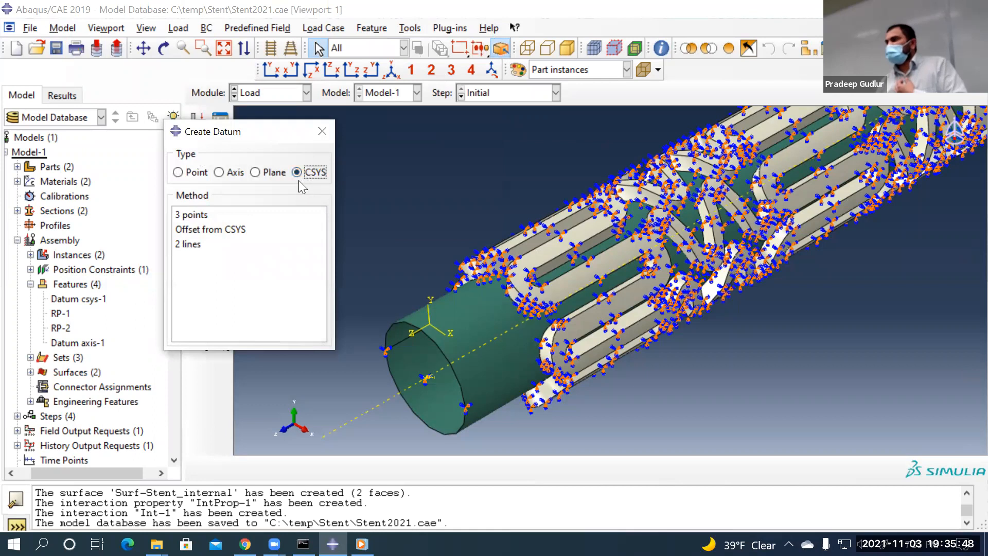
pyautogui.click(186, 216)
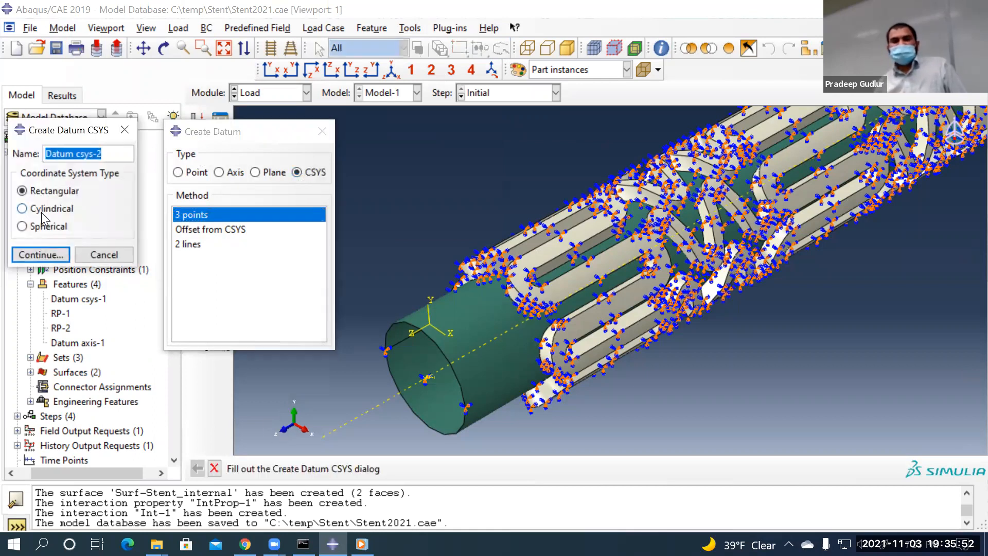
pyautogui.moveTo(76, 153); pyautogui.dragTo(15, 158)
pyautogui.write('Cylindri')
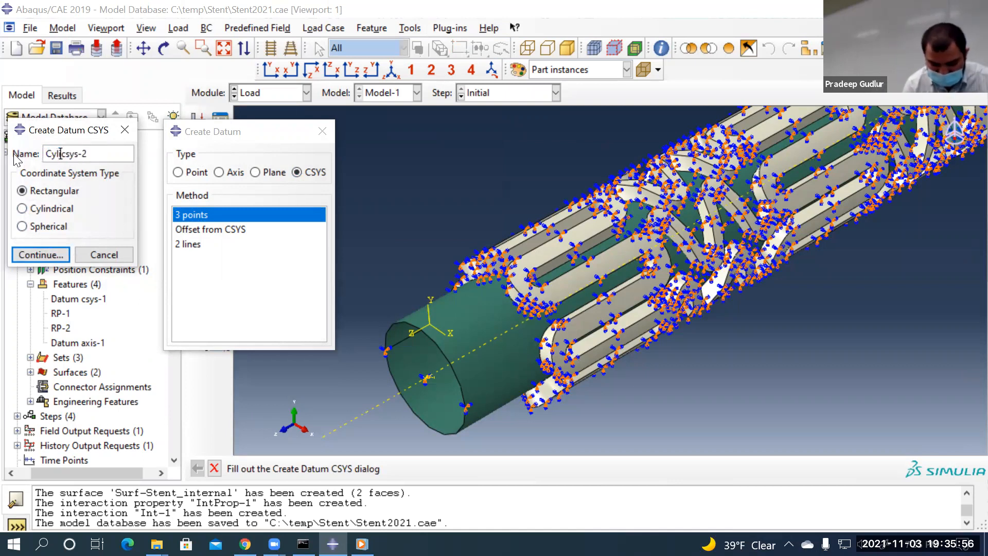
pyautogui.write('cal')
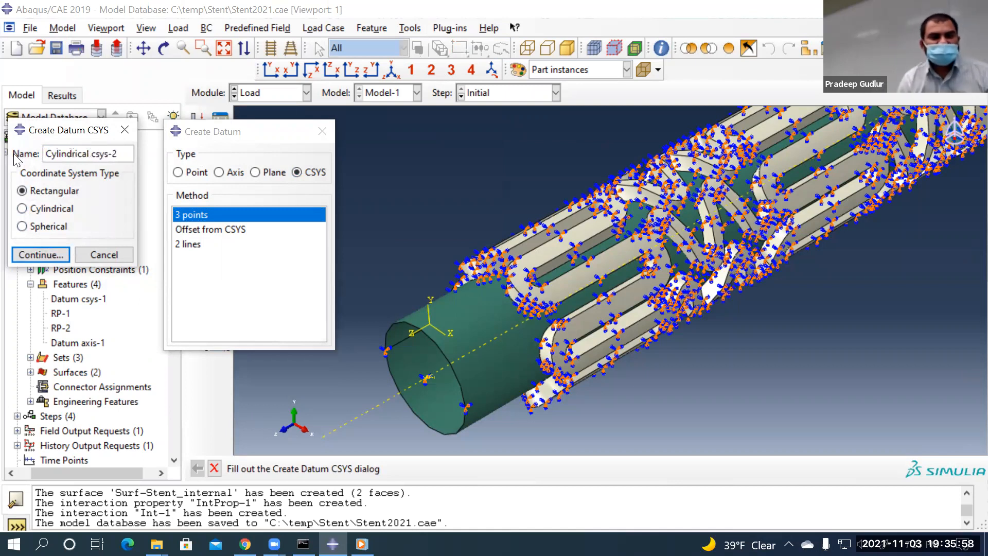
pyautogui.click(40, 210)
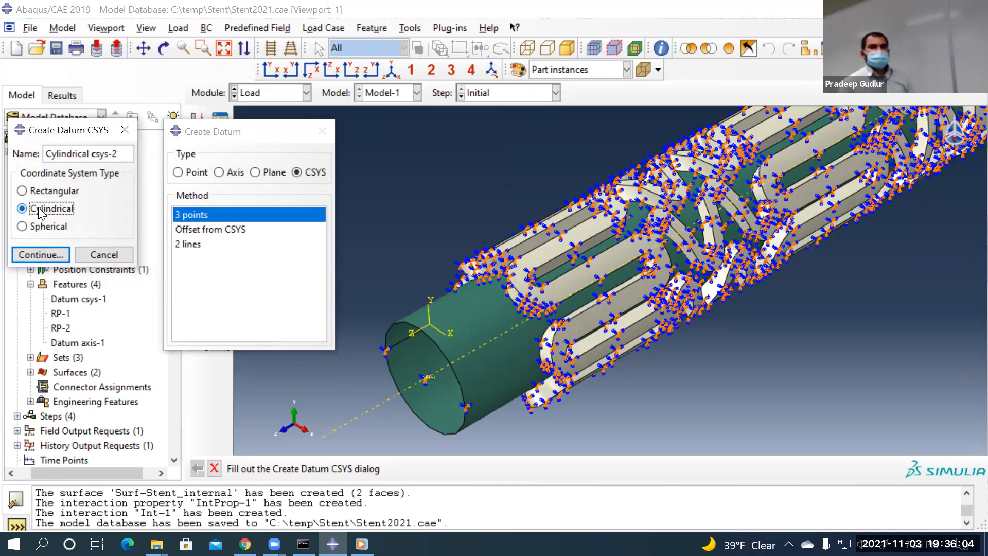
pyautogui.click(50, 255)
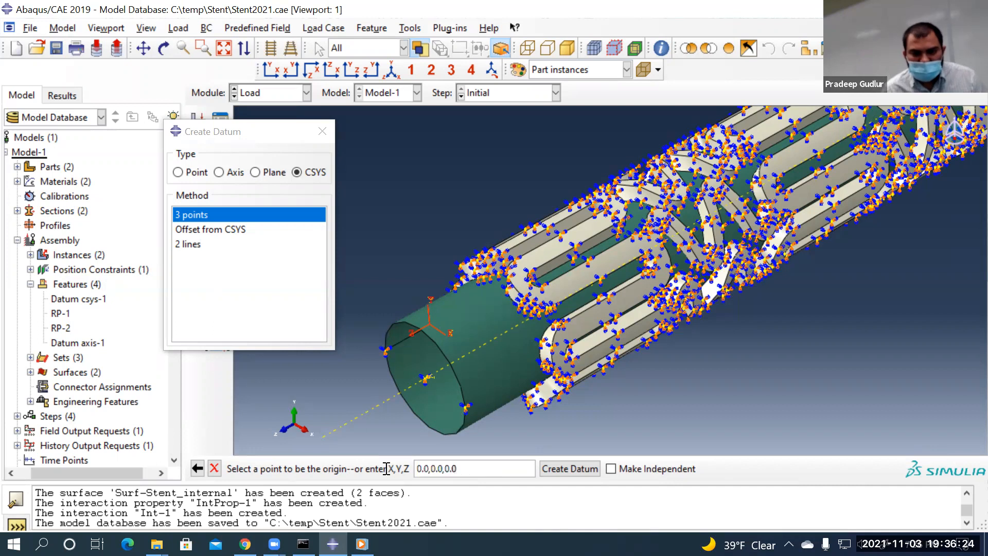
# Define Cylindrical csys-2 with origin at the end-face centre, then points 1,0,0 and 1,1,0
pyautogui.press('BackSpace')
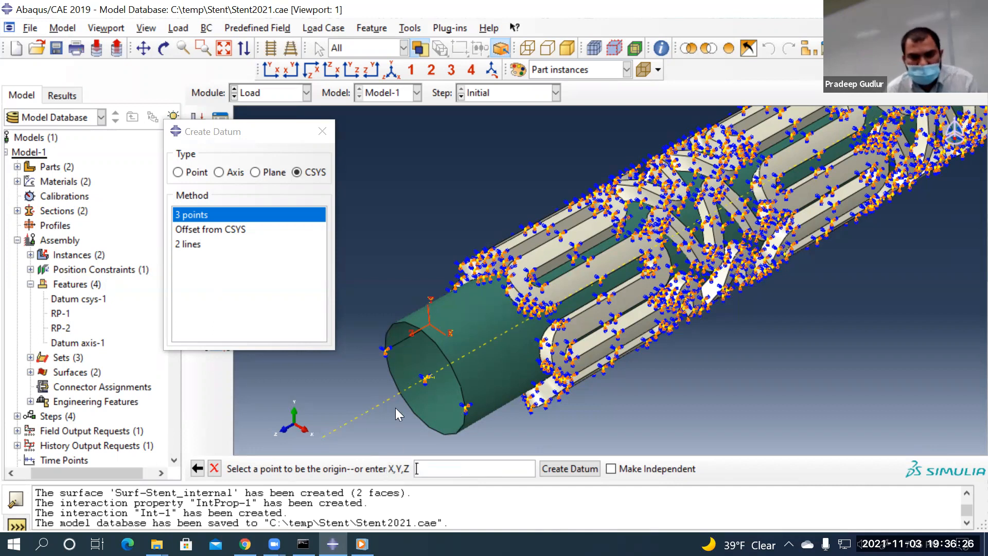
pyautogui.click(425, 382)
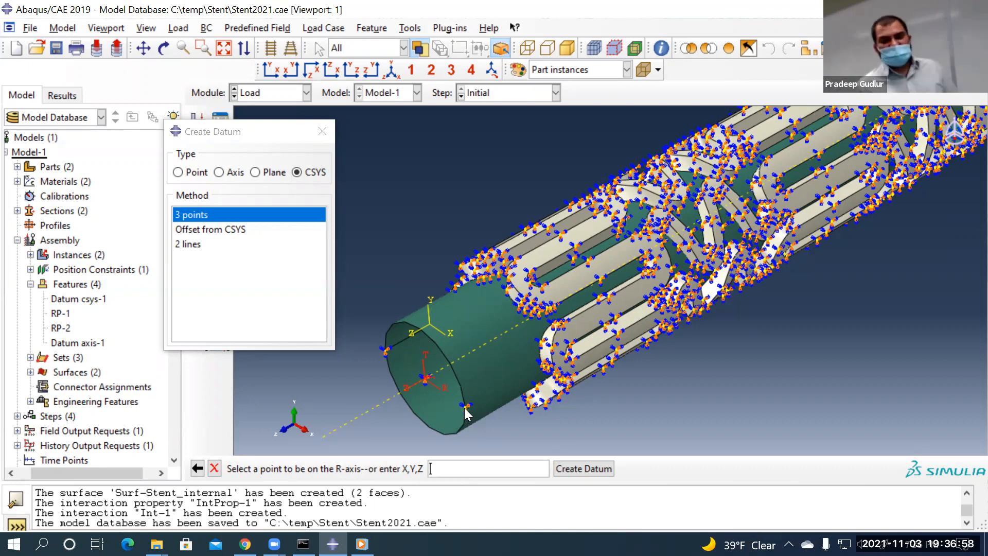
pyautogui.write('1,0,0')
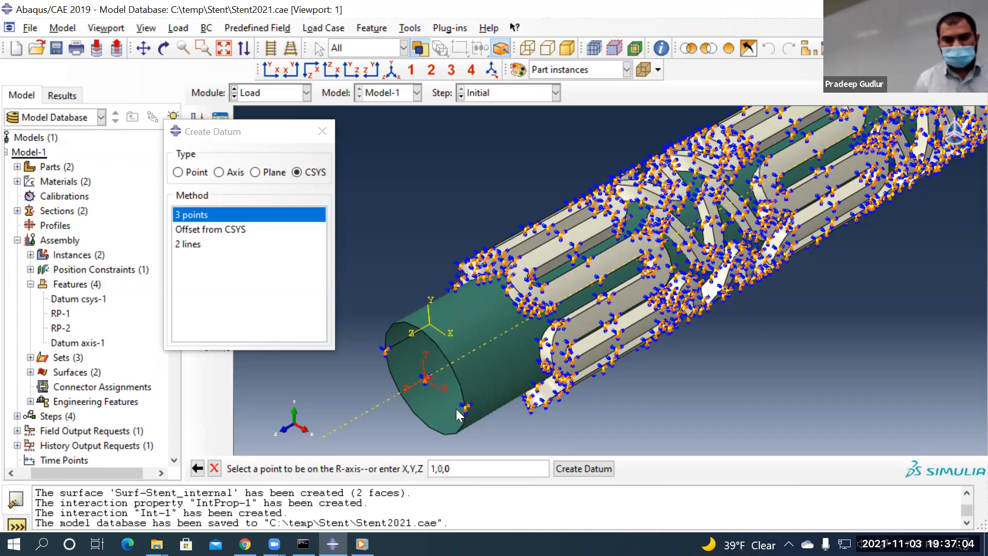
pyautogui.press('Return')
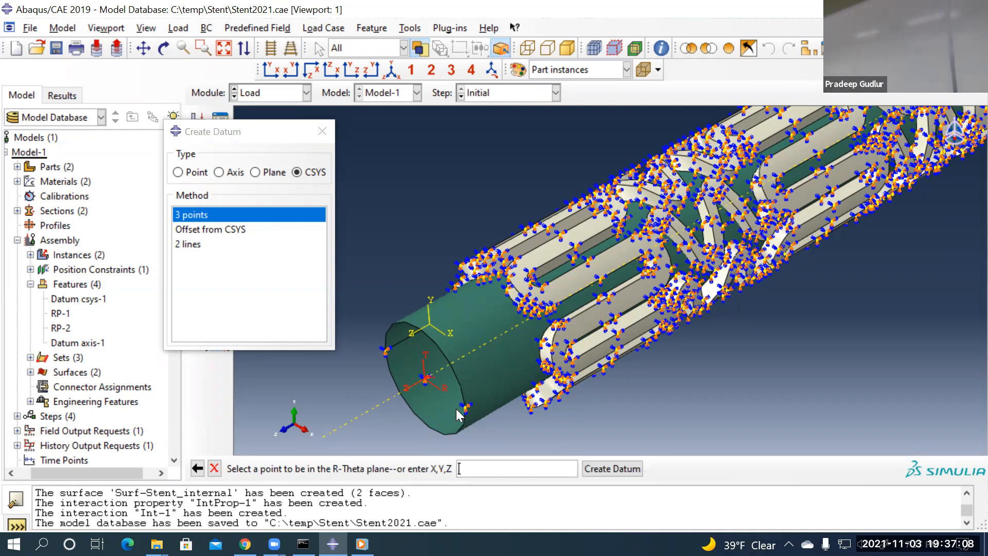
pyautogui.write('1')
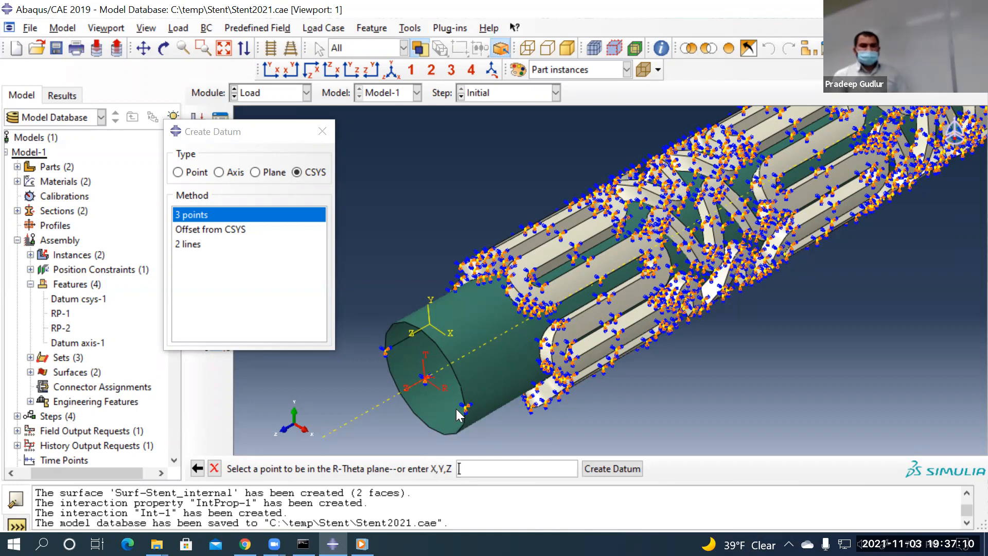
pyautogui.write(',1,0')
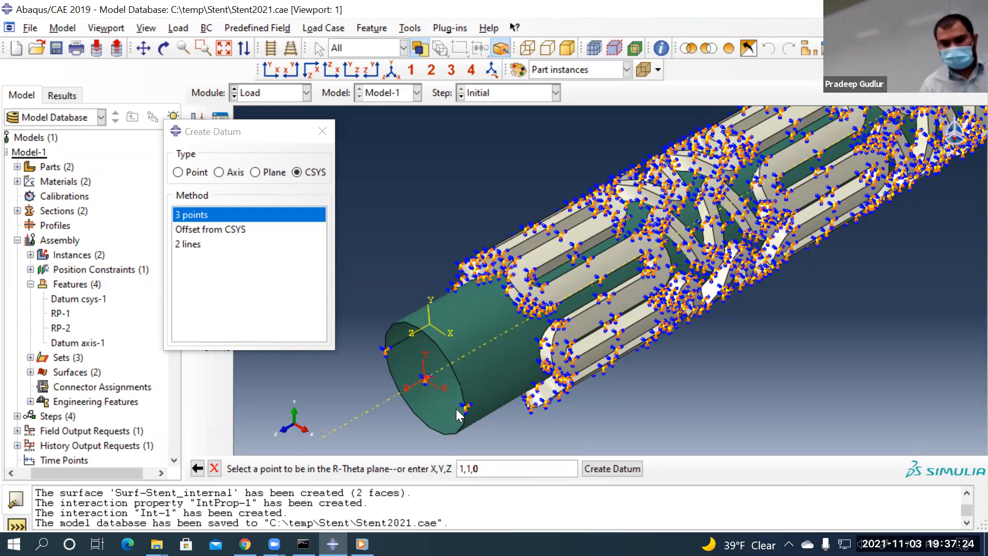
pyautogui.press('Return')
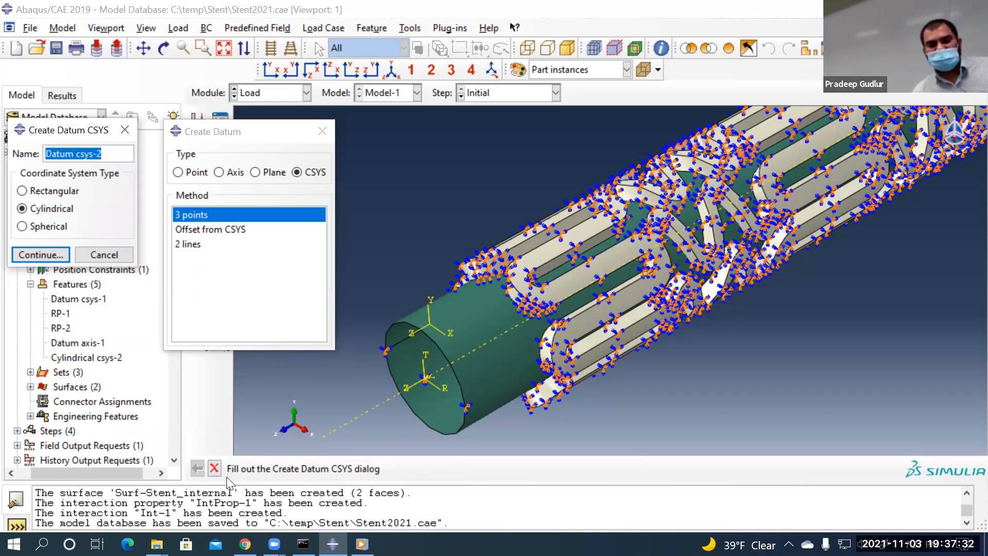
pyautogui.click(214, 469)
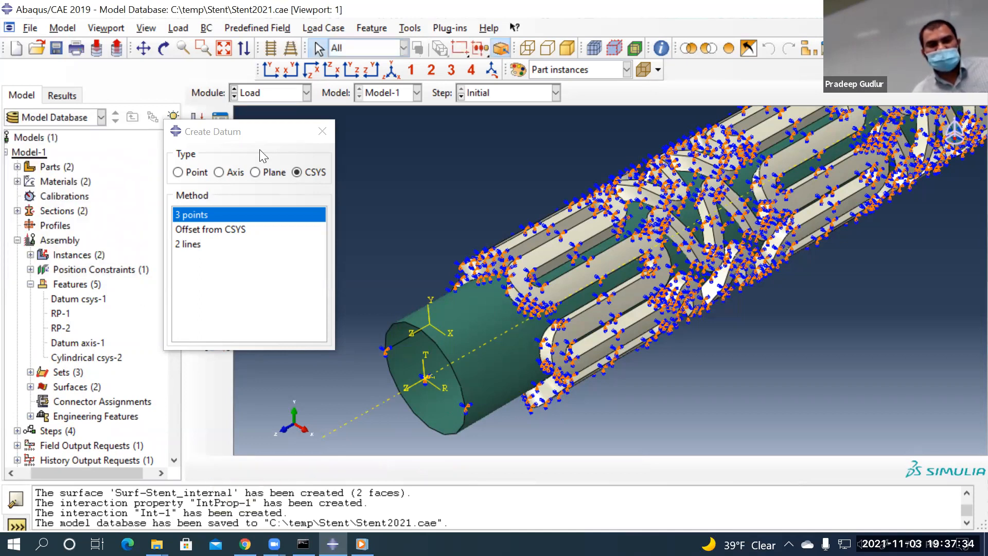
# Switch BC-1's coordinate system to Cylindrical csys-2 and save the boundary condition
pyautogui.click(322, 131)
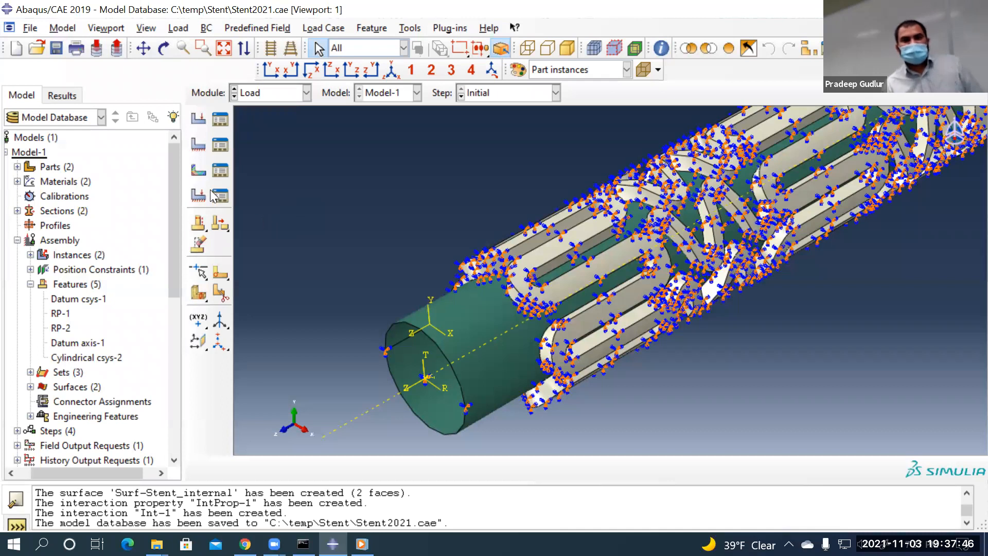
pyautogui.click(224, 144)
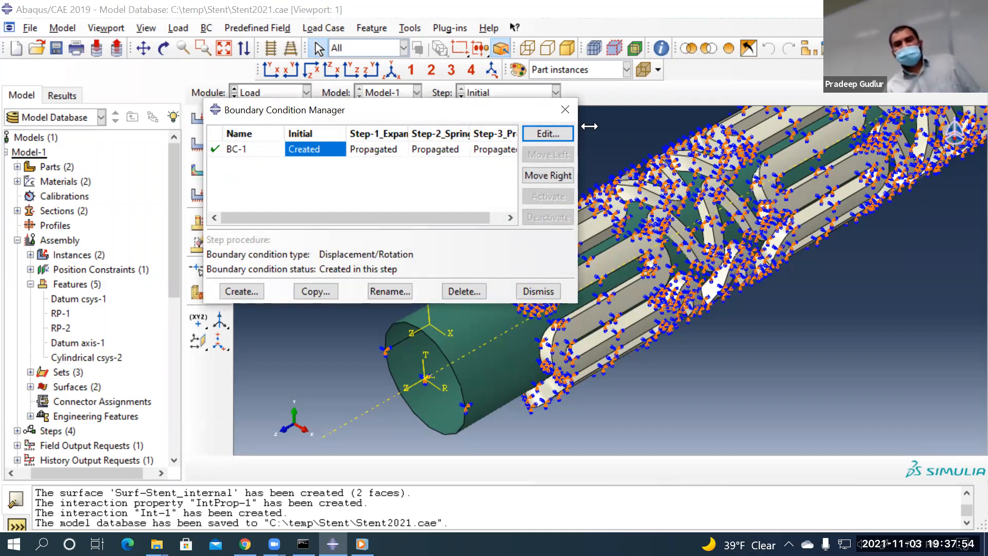
pyautogui.click(548, 133)
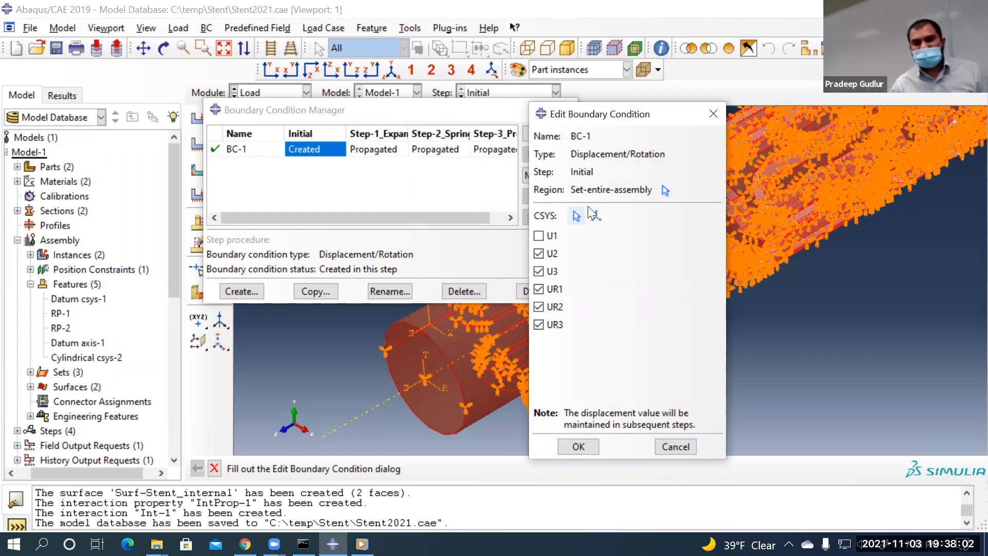
pyautogui.click(577, 216)
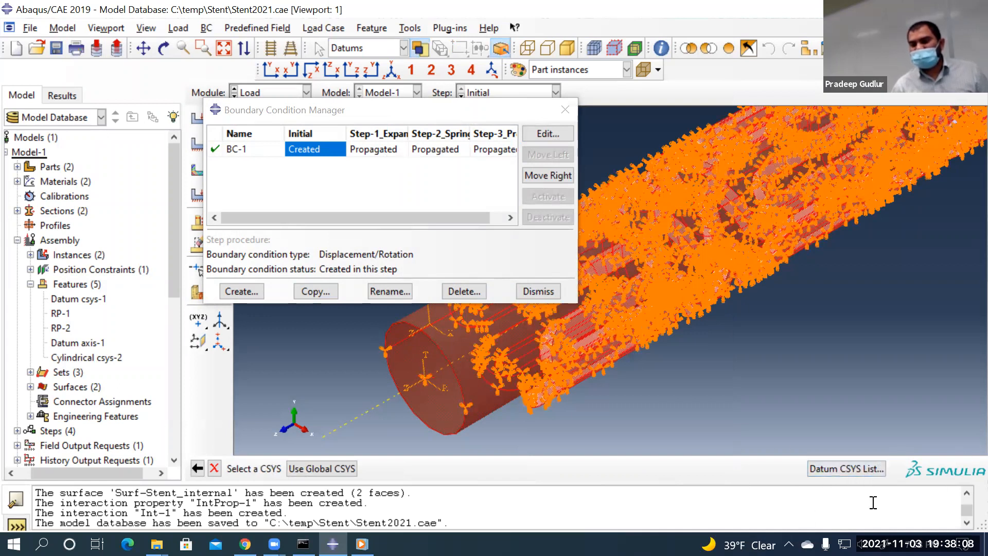
pyautogui.click(861, 469)
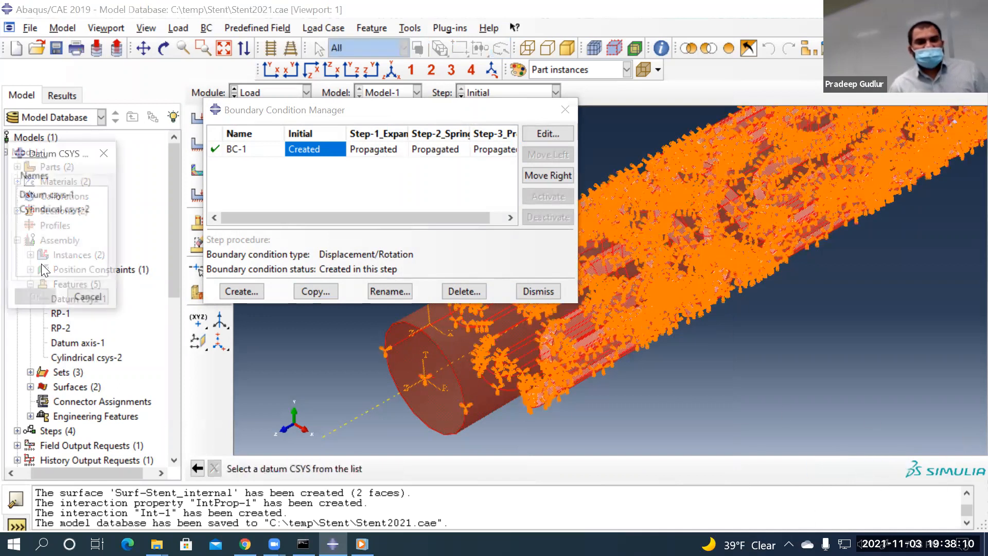
pyautogui.click(49, 211)
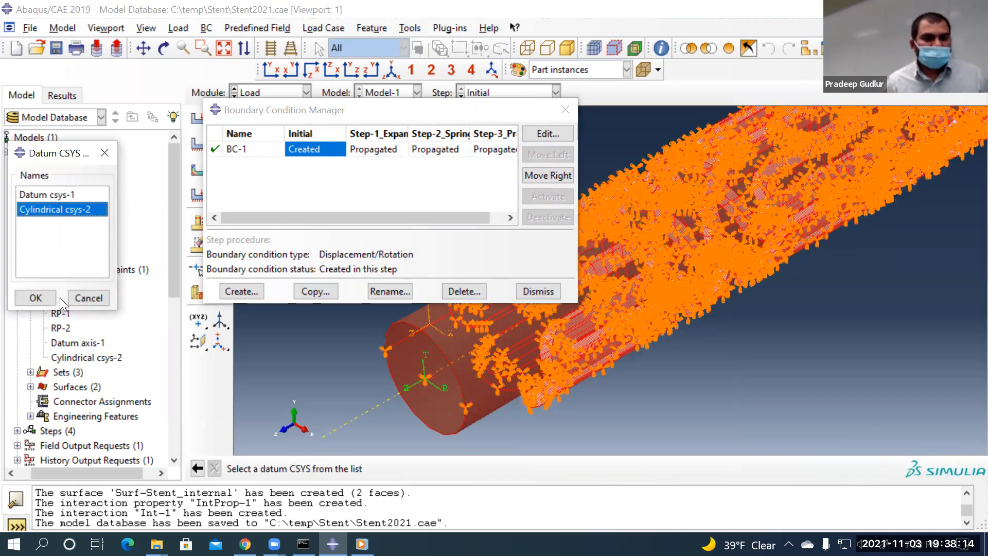
pyautogui.click(46, 296)
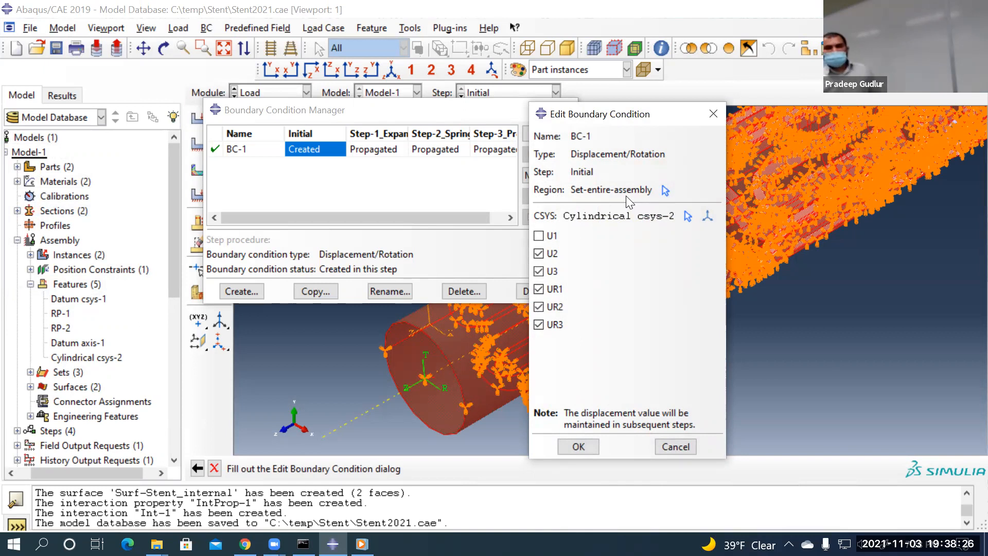
pyautogui.click(577, 446)
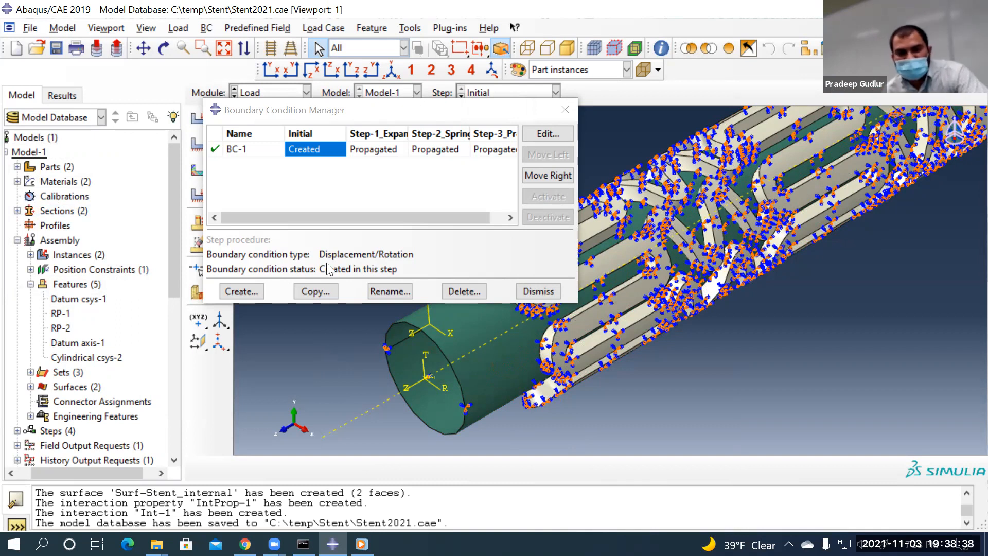
# Create Displacement/Rotation condition BC-2 in Step-1_Expand on Balloon-1.Set-entire-balloon
pyautogui.moveTo(315, 110); pyautogui.dragTo(257, 82)
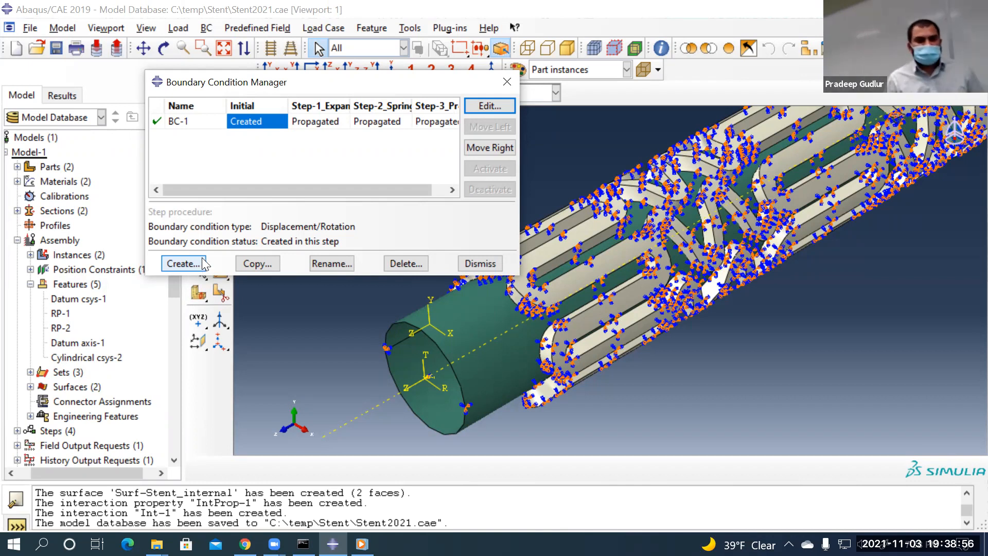
pyautogui.click(184, 264)
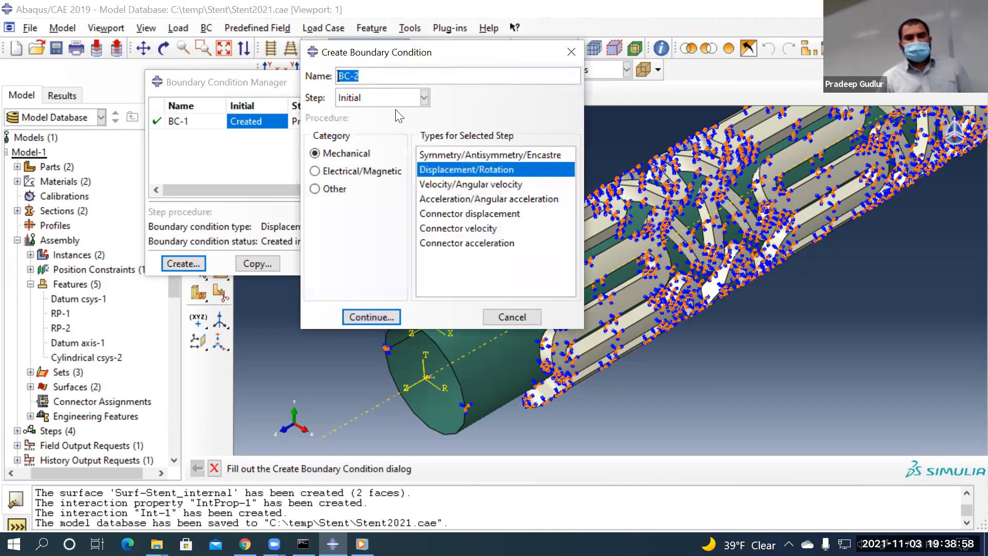
pyautogui.click(372, 97)
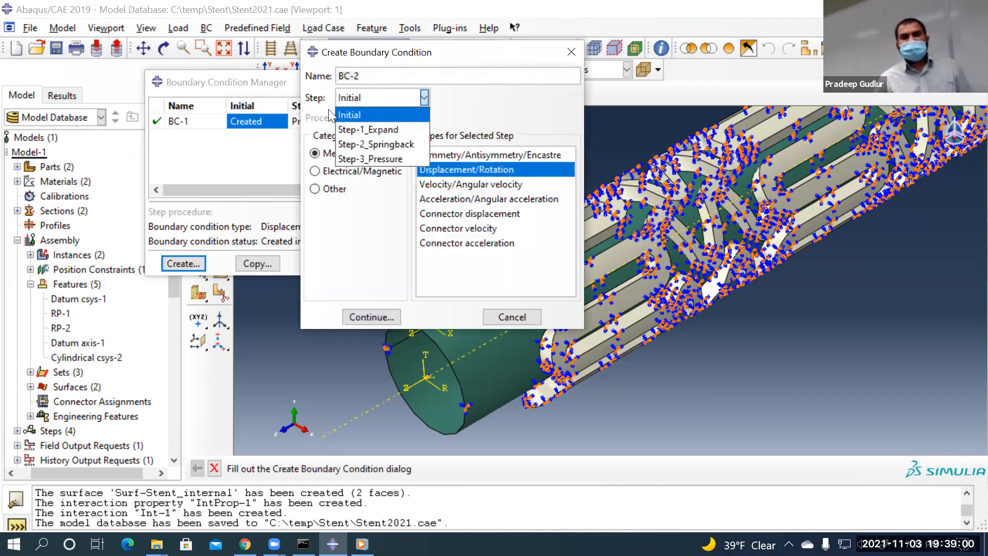
pyautogui.click(384, 129)
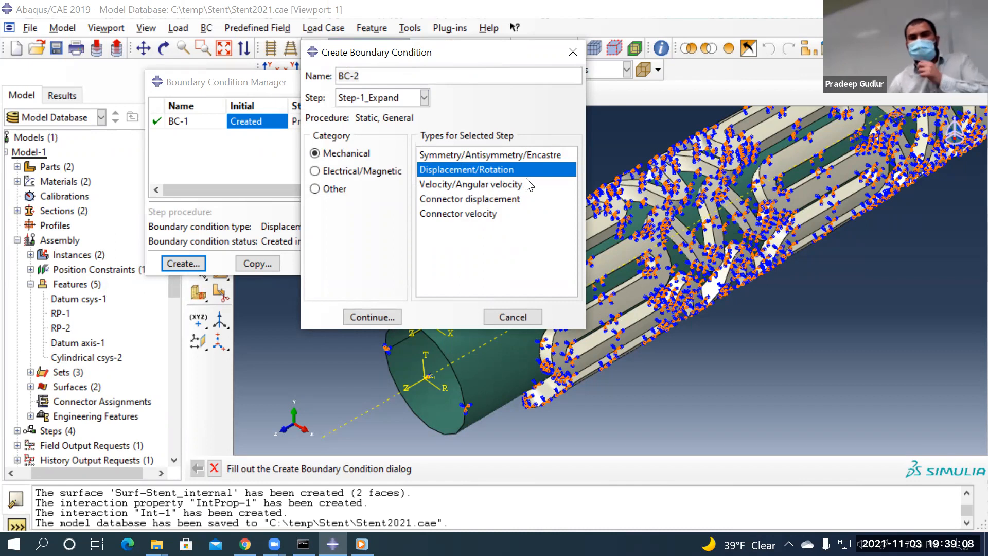
pyautogui.click(370, 317)
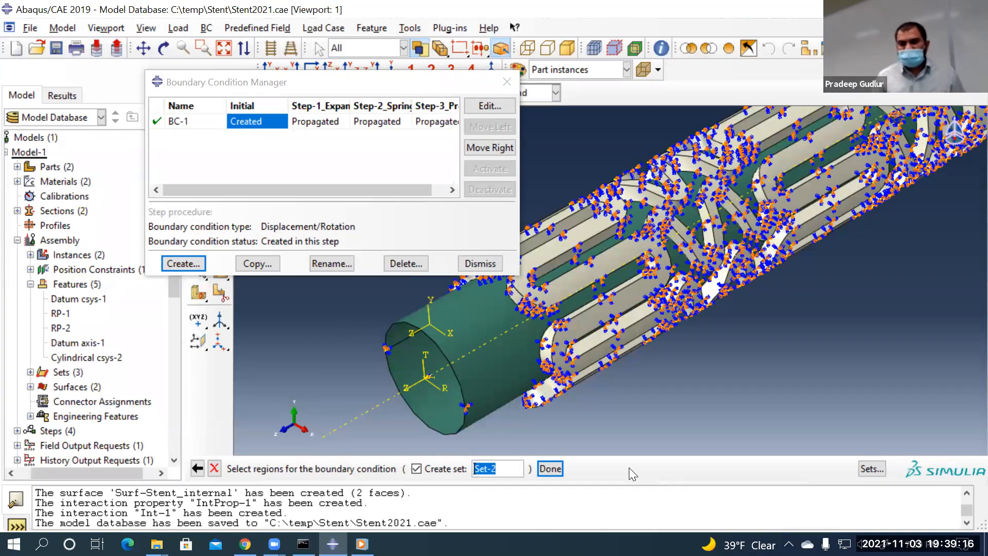
pyautogui.click(872, 468)
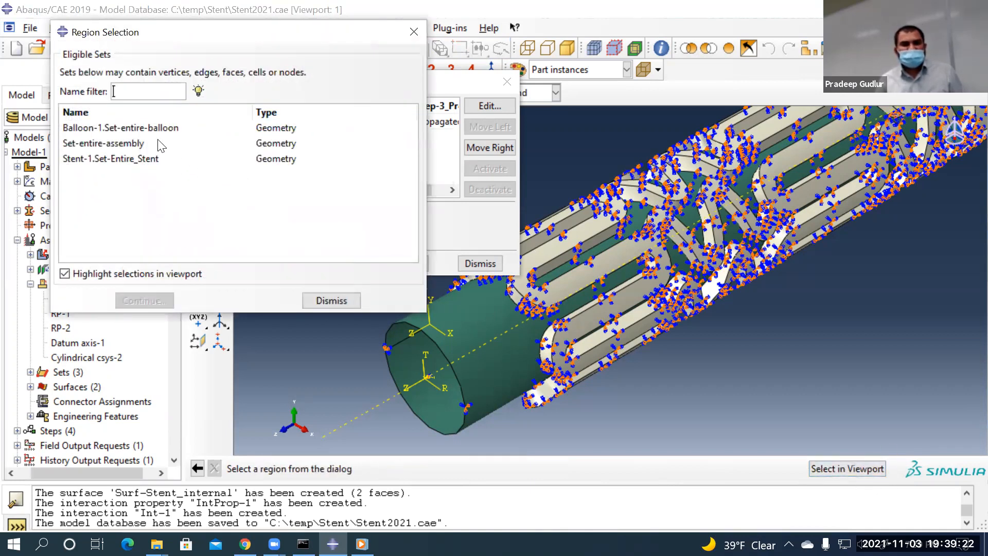
pyautogui.click(110, 130)
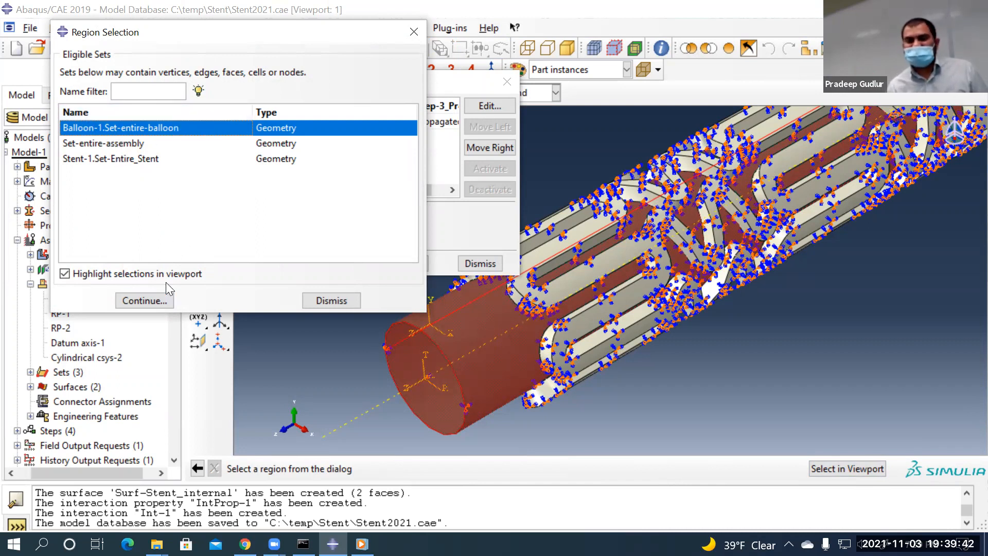
pyautogui.click(149, 300)
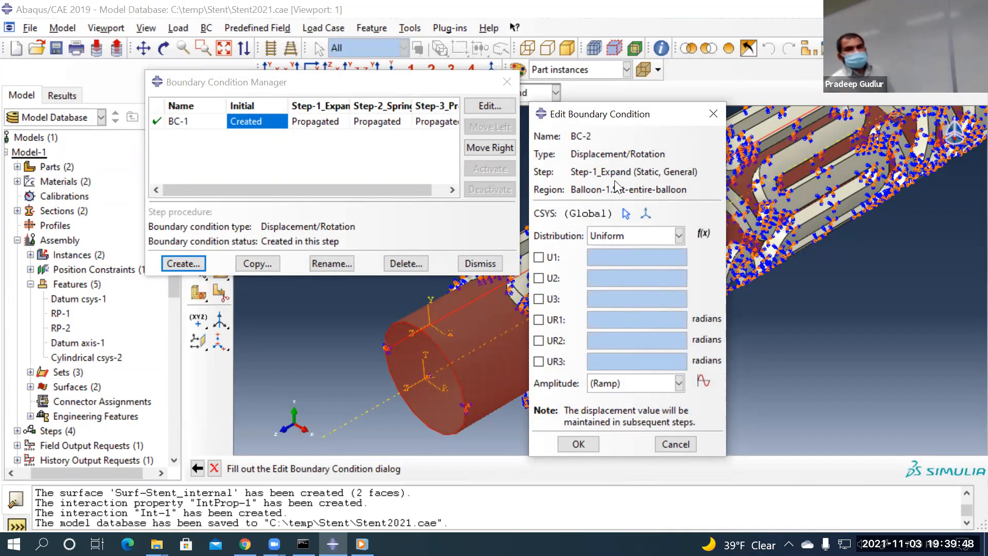
# Set BC-2's coordinate system to Cylindrical csys-2
pyautogui.click(626, 213)
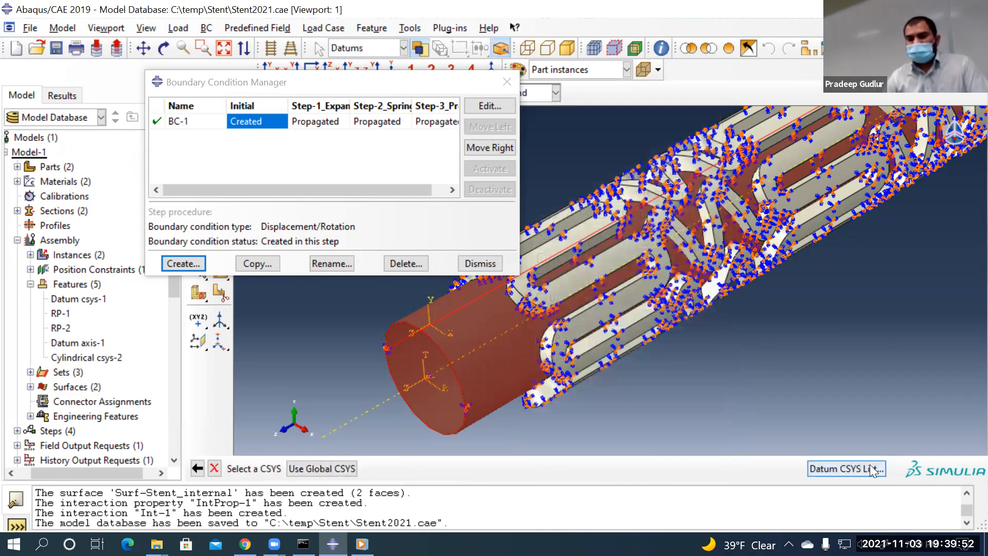
pyautogui.click(855, 467)
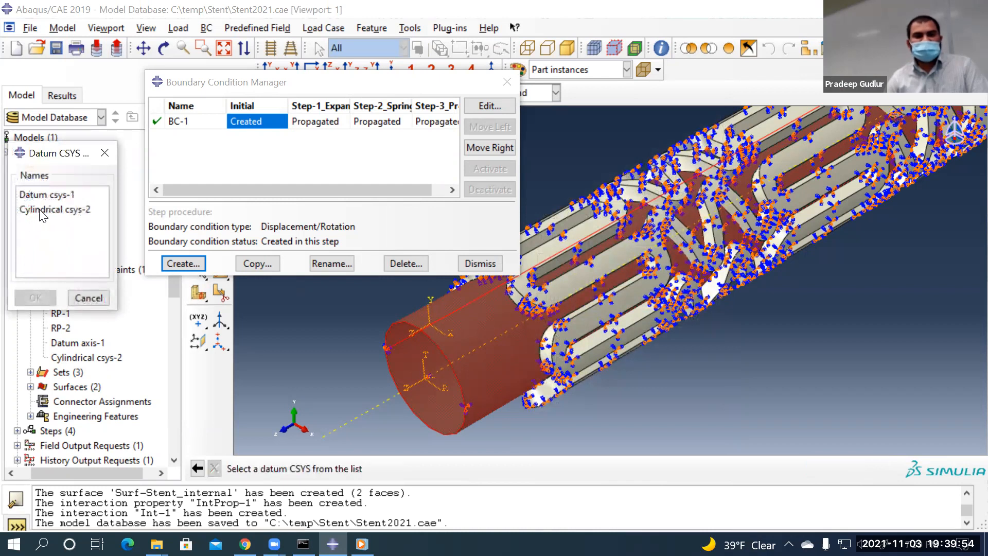
pyautogui.click(63, 210)
pyautogui.click(35, 297)
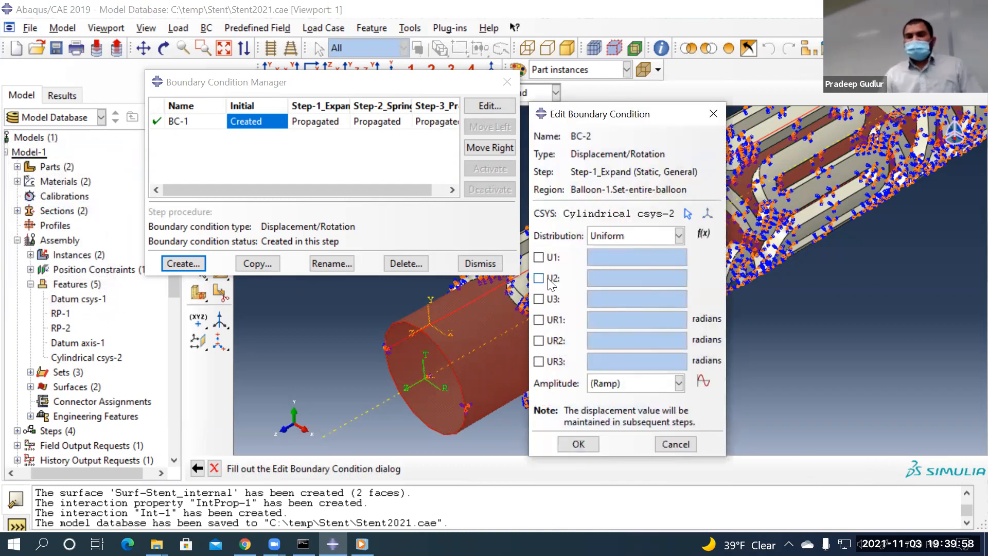
# Fix U2, U3, UR1, UR2 and UR3 at zero and give U1 a value of 0.00028
pyautogui.click(539, 277)
pyautogui.click(548, 299)
pyautogui.click(549, 319)
pyautogui.click(548, 340)
pyautogui.click(548, 362)
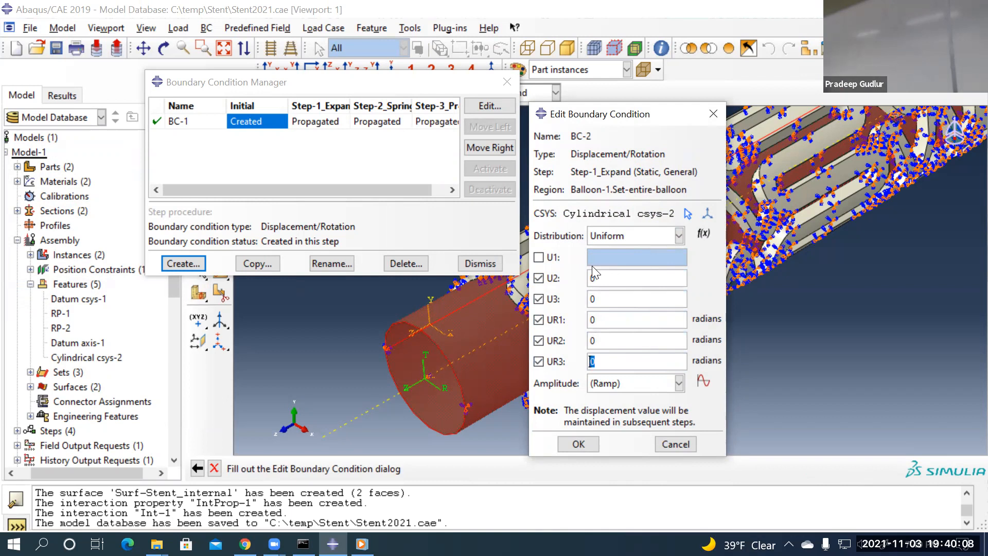
pyautogui.click(538, 257)
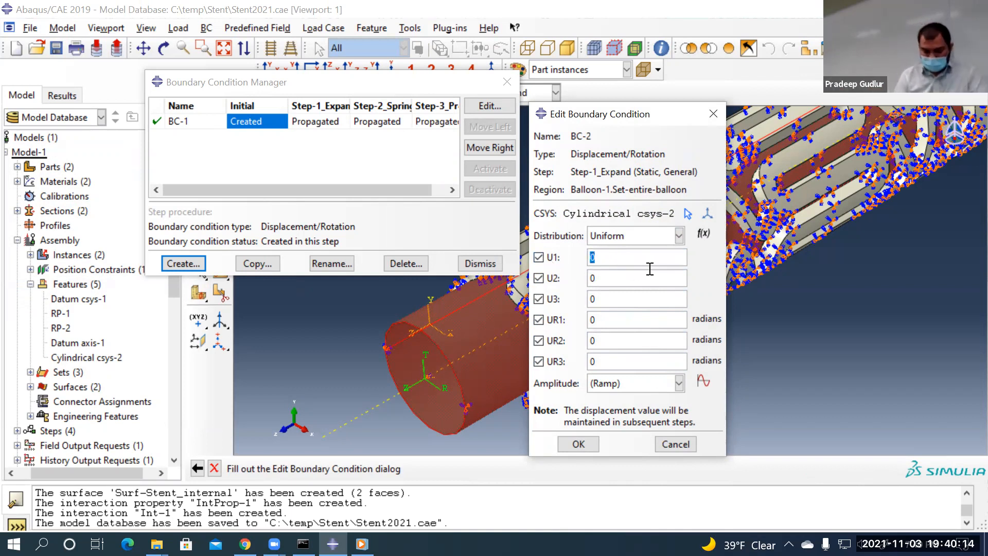
pyautogui.write('0.000')
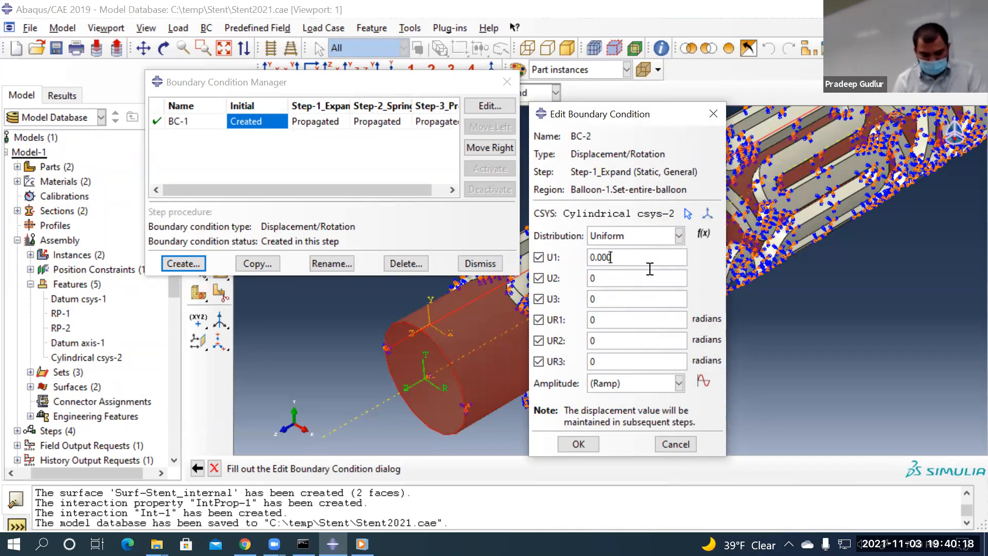
pyautogui.write('28')
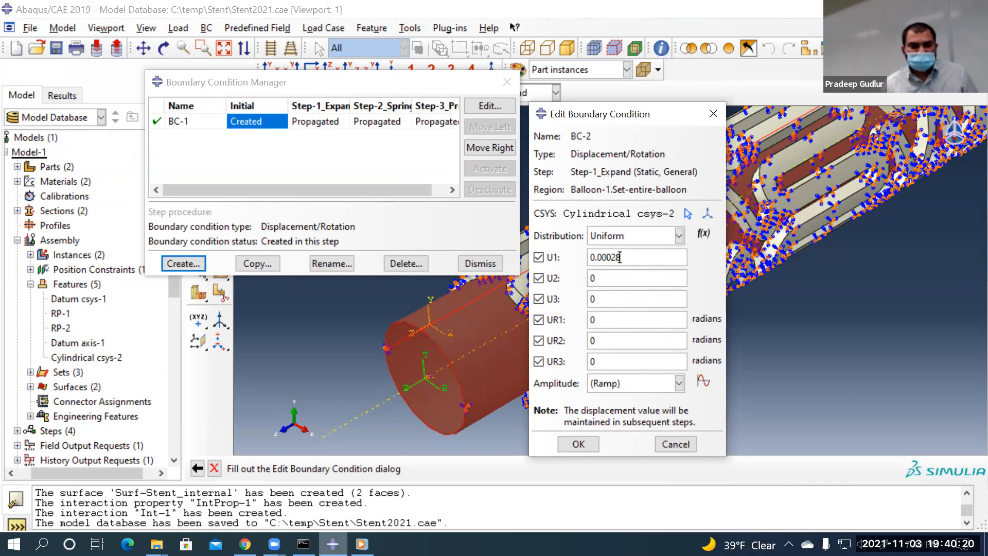
pyautogui.hotkey('alt', 'Tab')
# Scroll the exercise PDF to the boundary-condition table showing Step1_Expand's U1=0.00028
pyautogui.scroll(-4, 490, 381)
pyautogui.keyDown('ctrl'); pyautogui.scroll(2, 521, 386); pyautogui.keyUp('ctrl')
pyautogui.keyDown('ctrl'); pyautogui.scroll(-2, 476, 393); pyautogui.keyUp('ctrl')
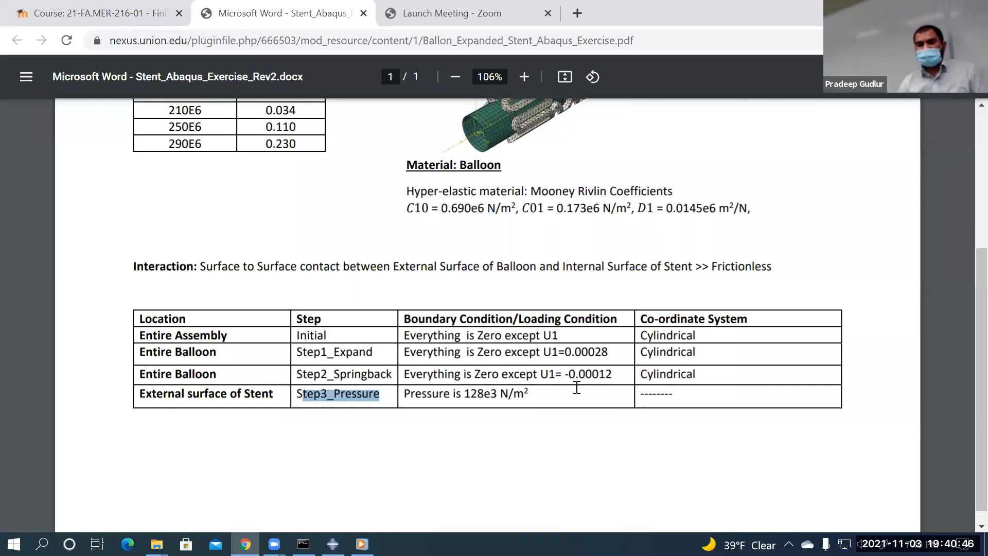
pyautogui.keyDown('ctrl'); pyautogui.scroll(2, 574, 385); pyautogui.keyUp('ctrl')
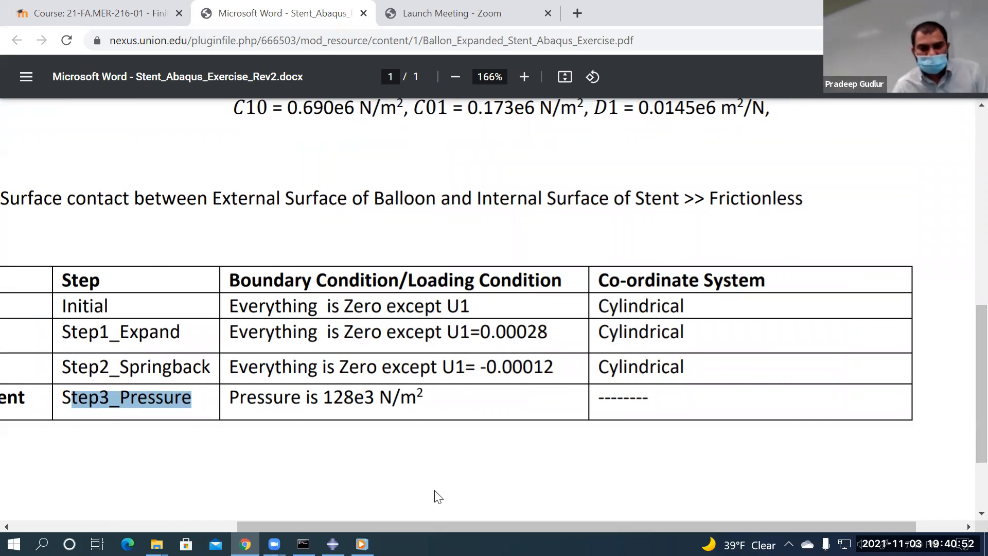
# Save BC-2 and deactivate it from Step-2_Springback onward in the Boundary Condition Manager
pyautogui.hotkey('alt', 'Tab')
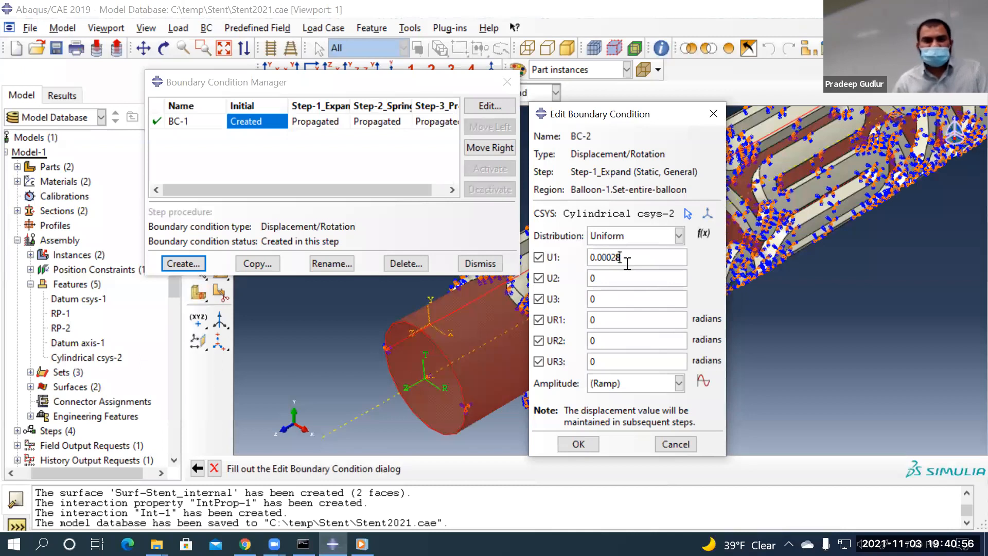
pyautogui.click(578, 444)
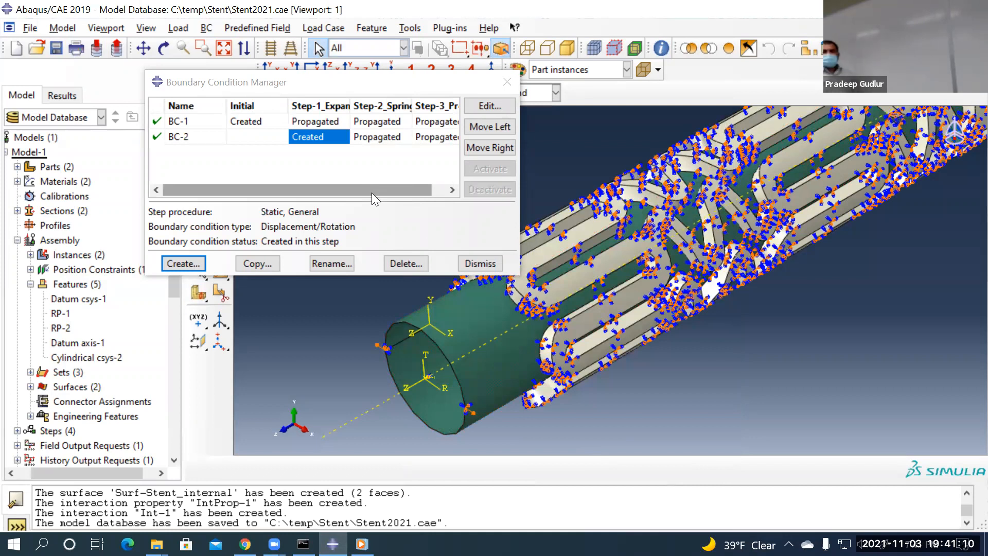
pyautogui.click(375, 137)
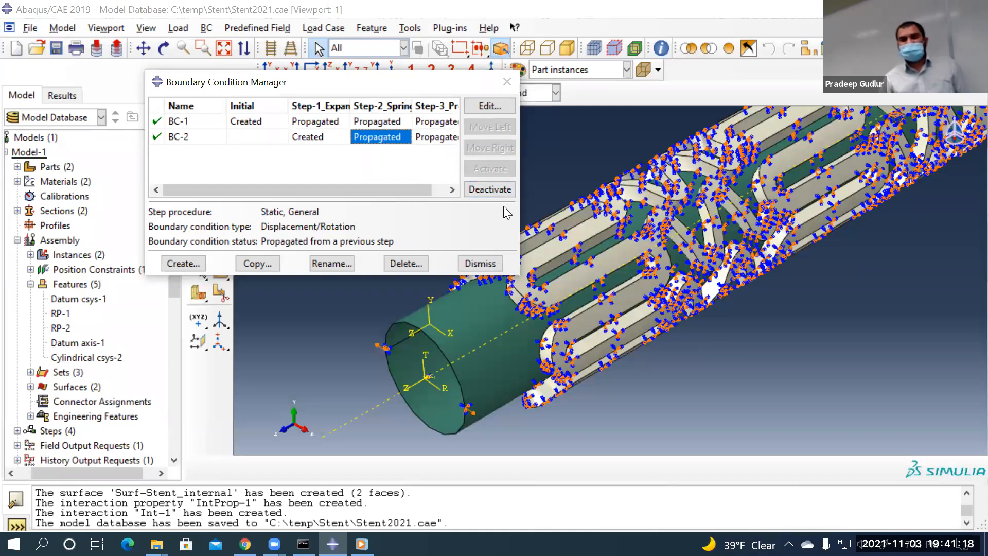
pyautogui.click(495, 191)
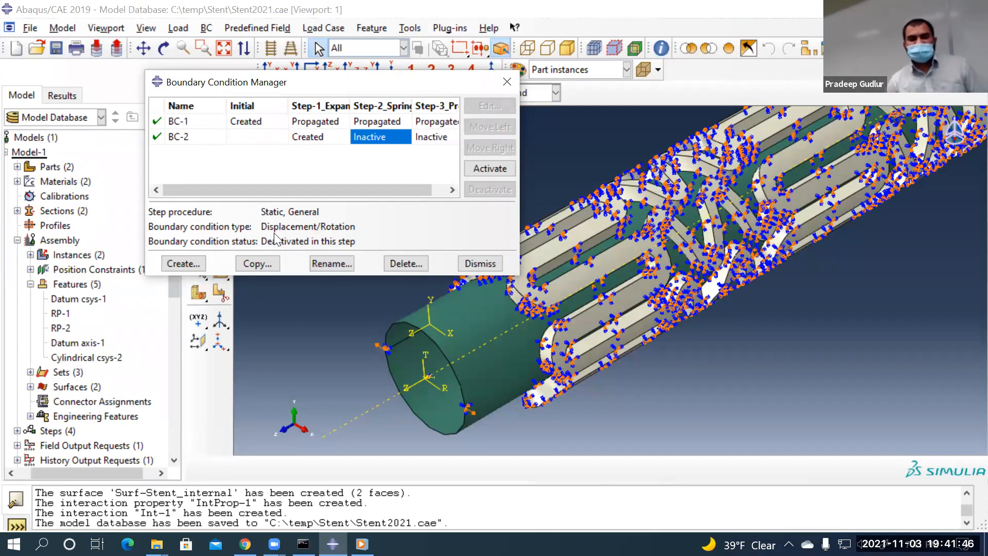
pyautogui.click(197, 262)
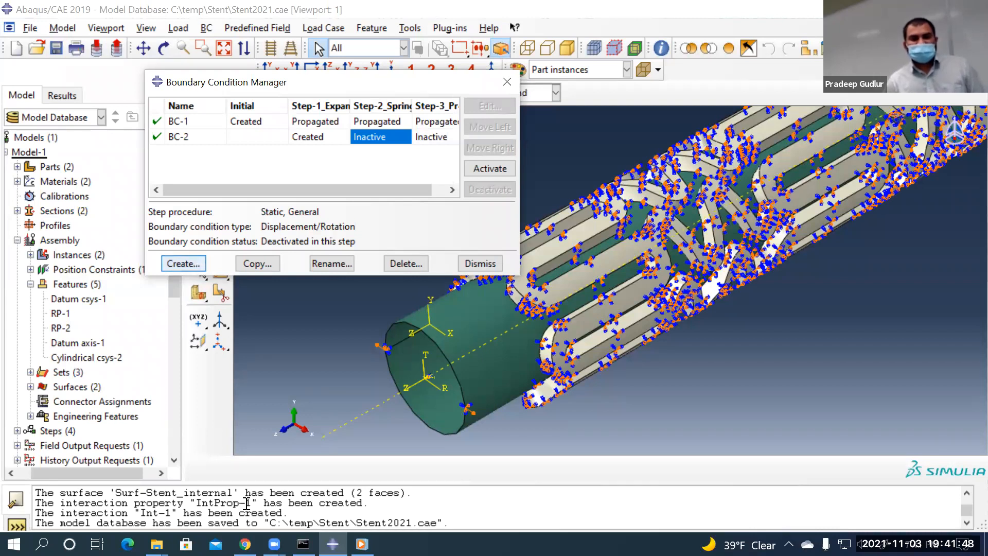
# Read the PDF table's Step2_Springback row, highlighting its U1 value of -0.00012
pyautogui.hotkey('alt', 'Tab')
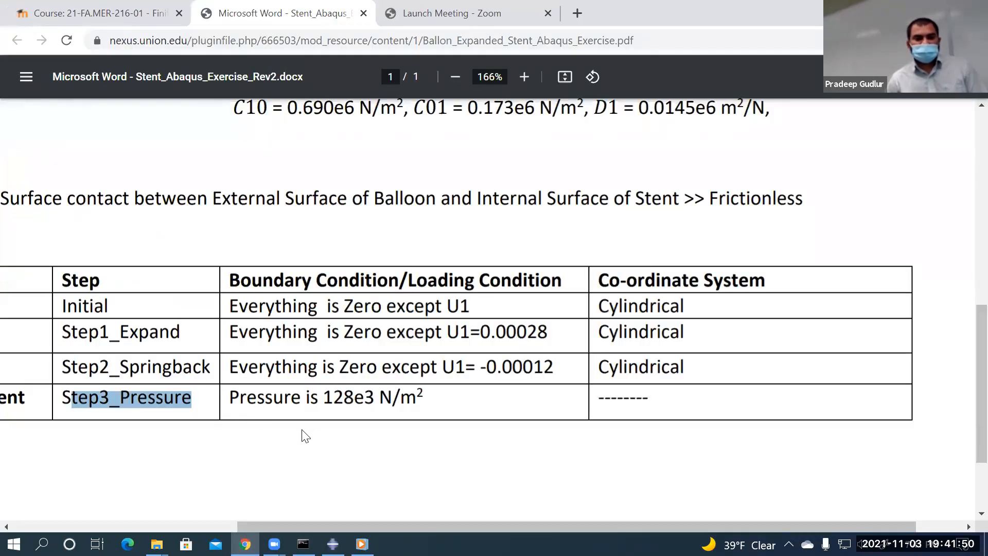
pyautogui.keyDown('ctrl'); pyautogui.scroll(-2, 303, 435); pyautogui.keyUp('ctrl')
pyautogui.click(126, 383)
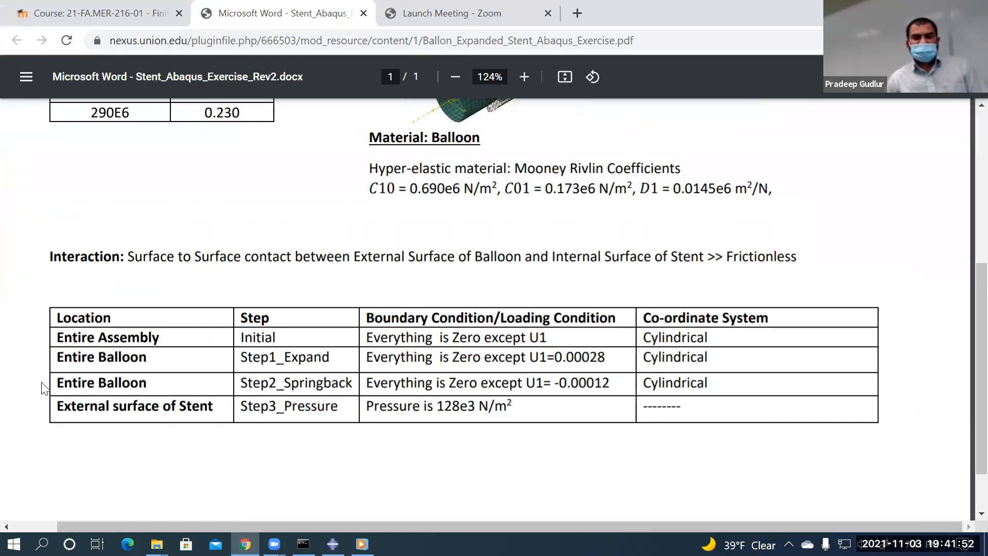
pyautogui.moveTo(242, 380); pyautogui.dragTo(347, 371)
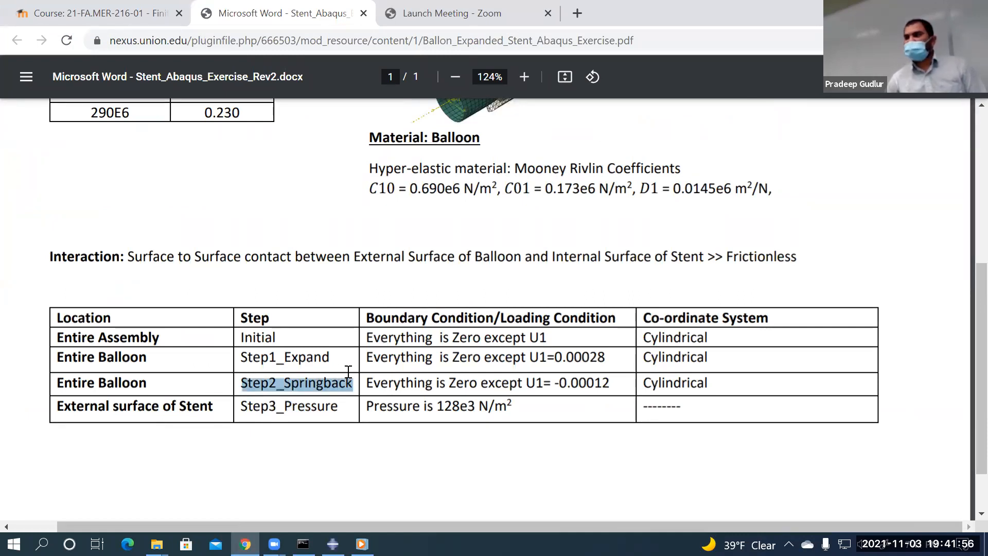
pyautogui.click(433, 449)
pyautogui.moveTo(367, 377); pyautogui.dragTo(610, 380)
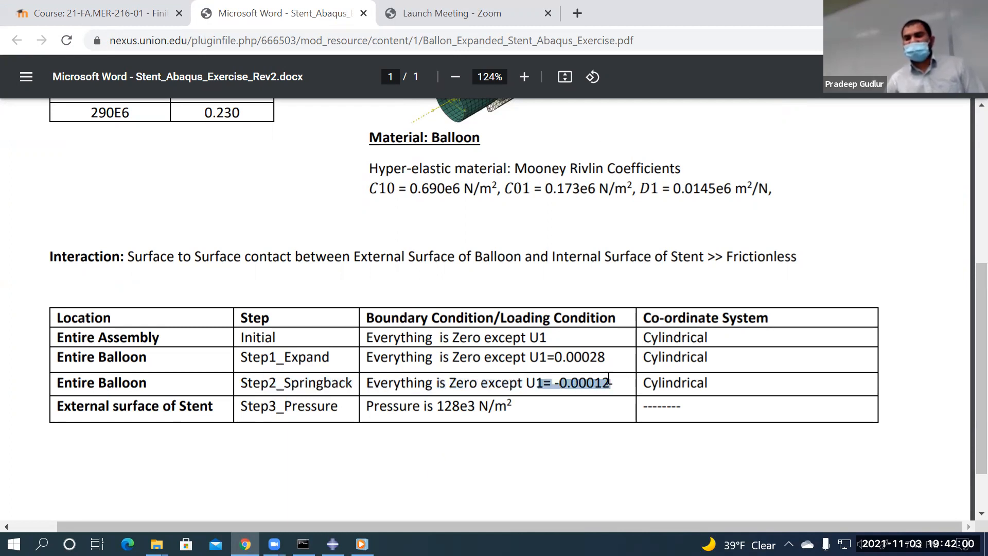
pyautogui.click(540, 466)
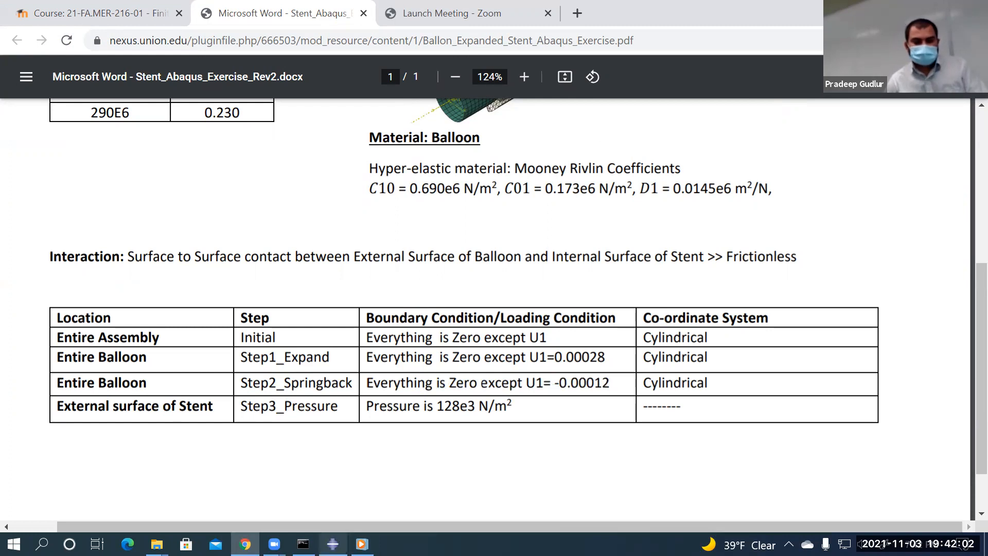
pyautogui.click(333, 544)
# Create Displacement/Rotation BC-3 in Step-2_Springback on region Balloon-1.Set-entire-balloon
pyautogui.click(185, 263)
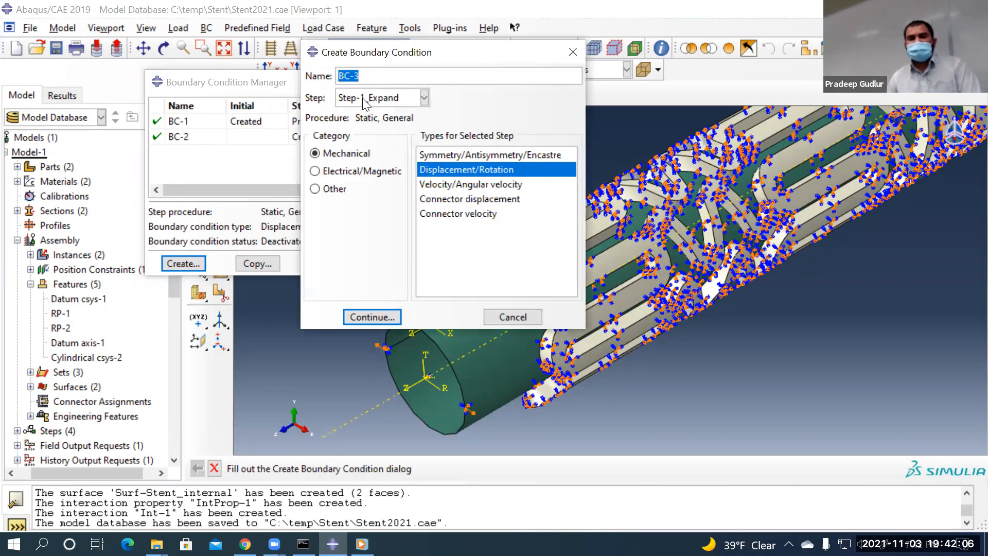
pyautogui.click(363, 99)
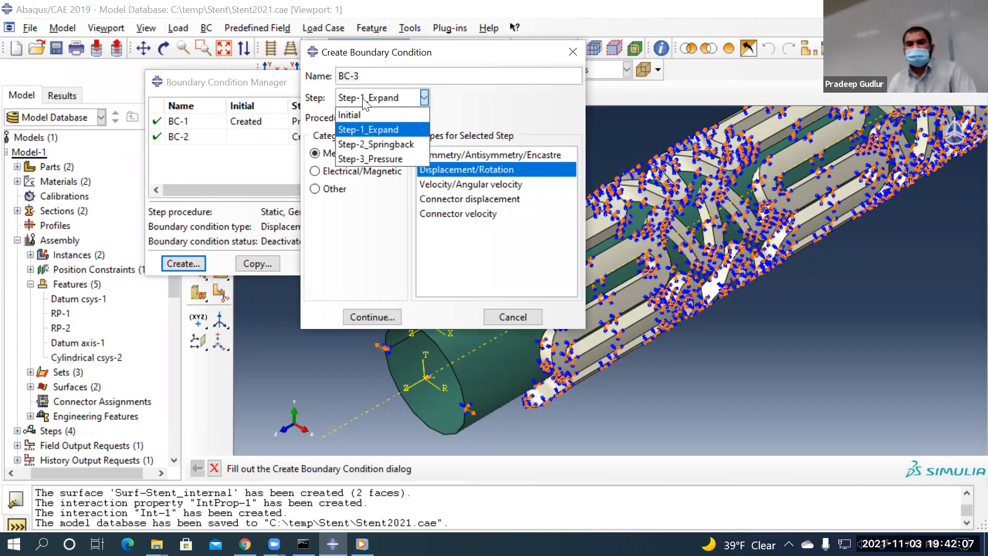
pyautogui.click(364, 145)
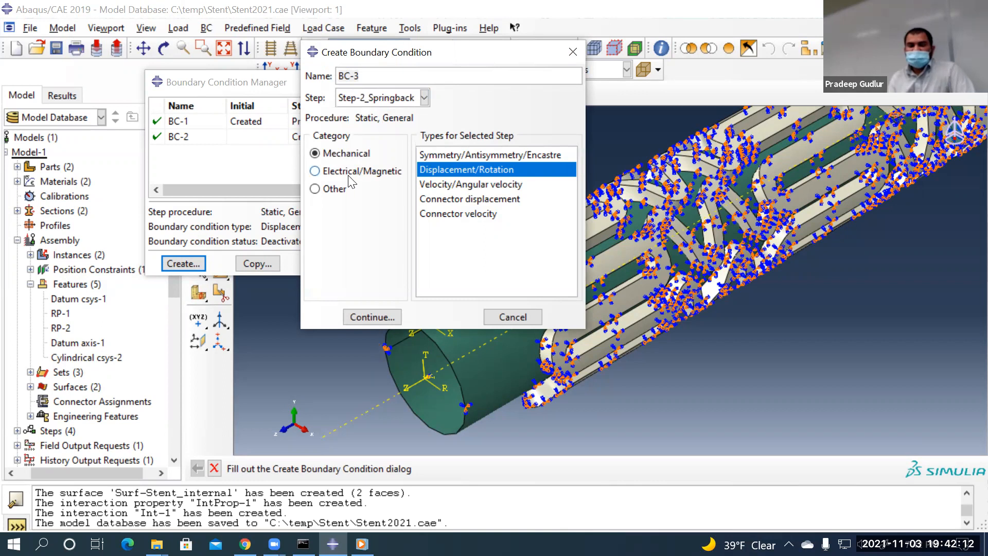
pyautogui.click(374, 317)
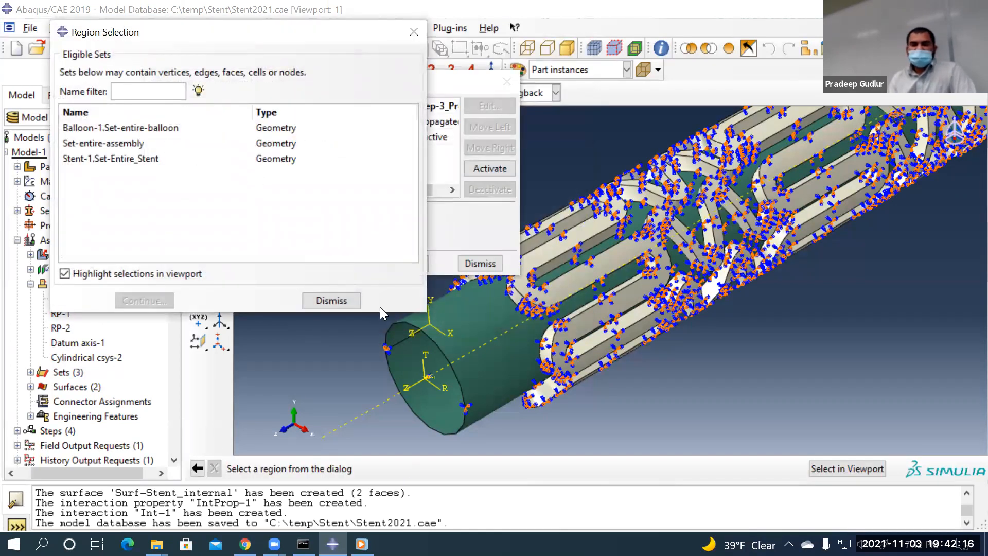
pyautogui.click(120, 128)
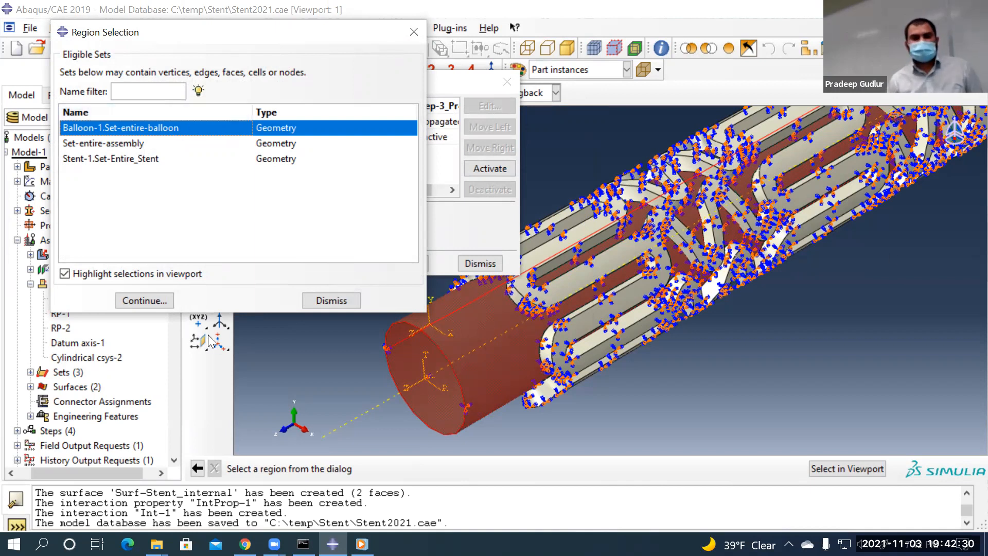
pyautogui.click(159, 304)
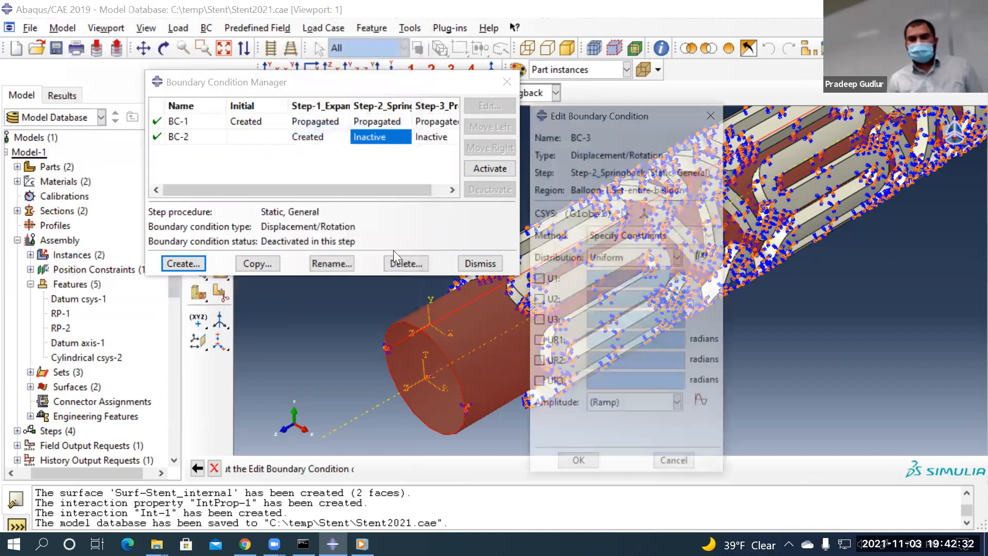
# Switch BC-3's coordinate system to the datum Cylindrical csys-2
pyautogui.click(625, 213)
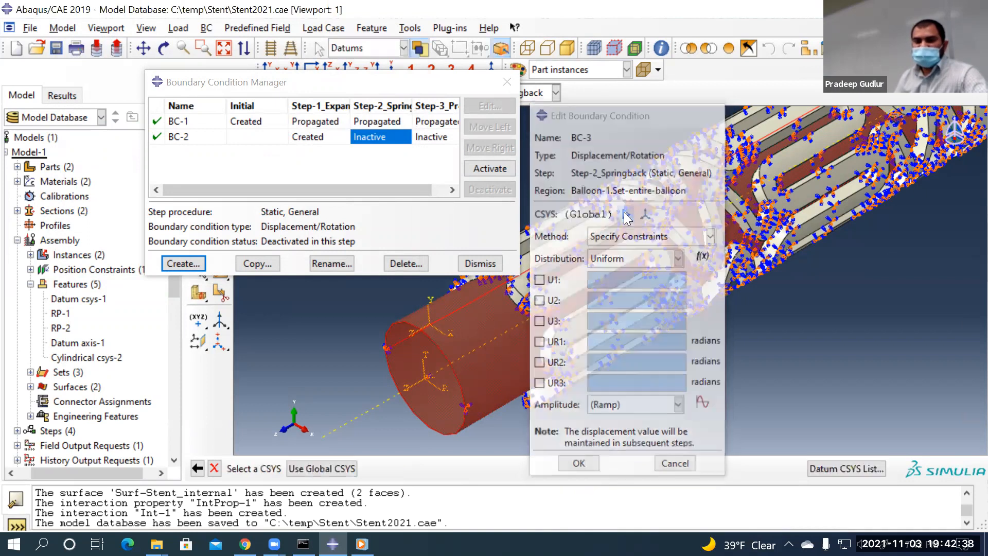
pyautogui.click(844, 468)
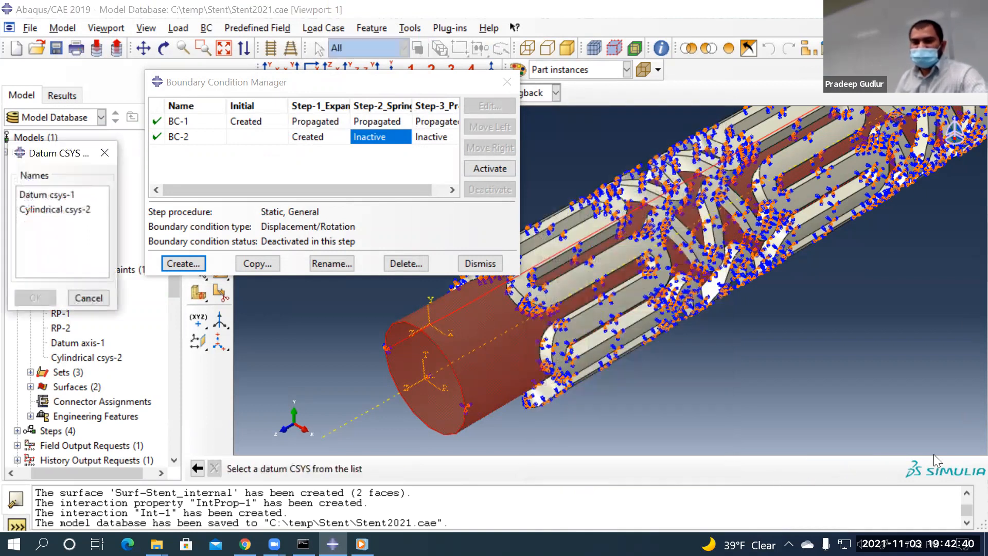
pyautogui.click(67, 209)
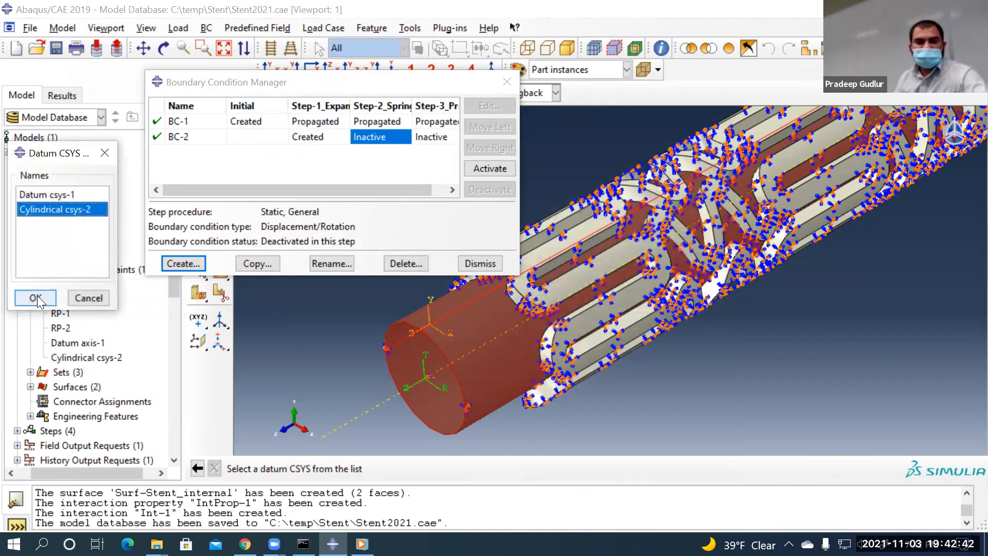
pyautogui.click(35, 298)
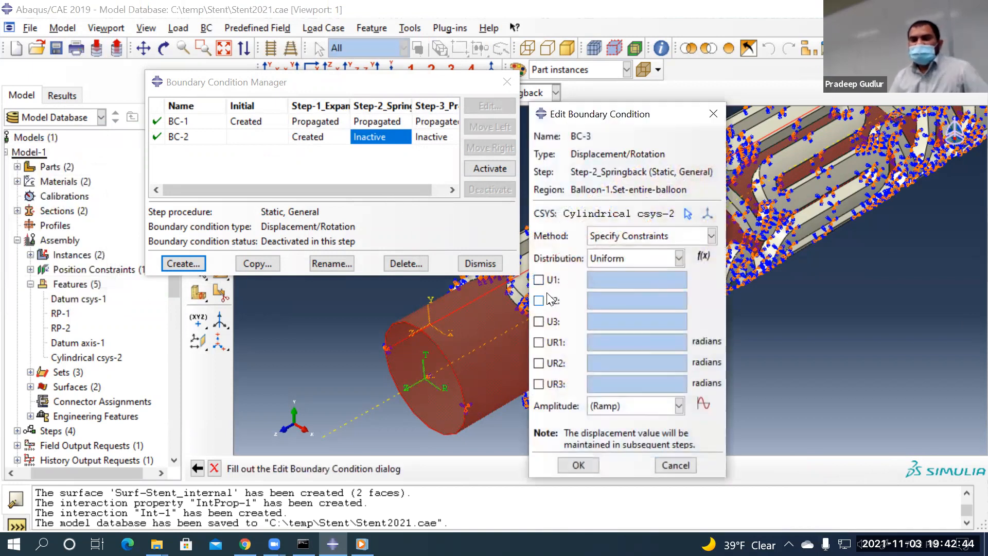
# Constrain all six components U1–UR3, leaving U2 through UR3 fixed at 0
pyautogui.click(552, 302)
pyautogui.click(551, 323)
pyautogui.click(549, 343)
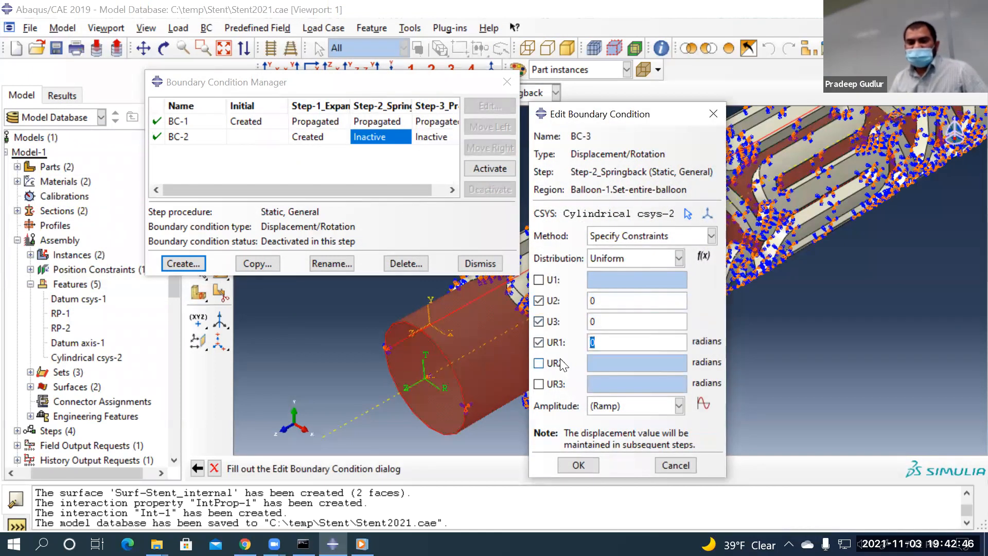
pyautogui.click(559, 363)
pyautogui.click(558, 383)
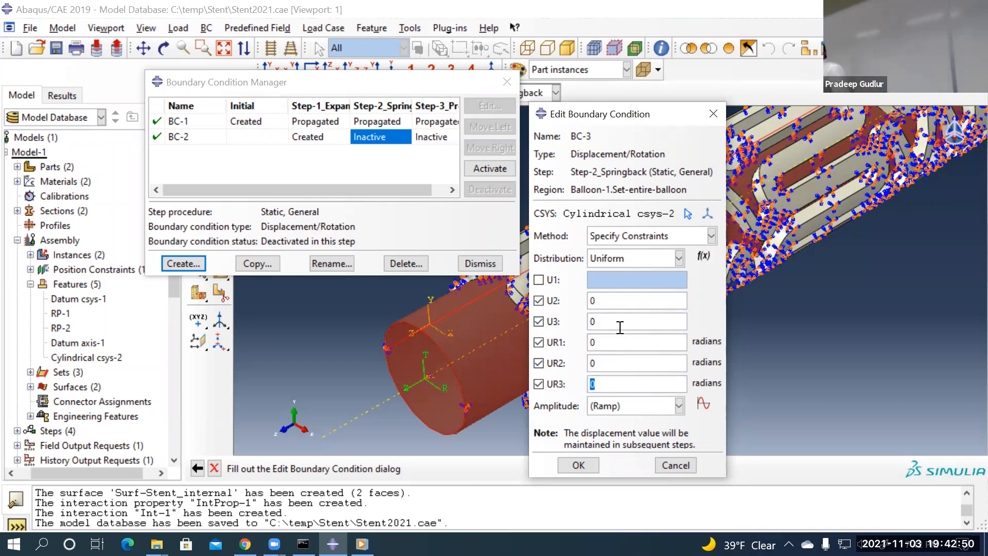
pyautogui.click(558, 281)
# Set U1 to -0.00012, checked against the exercise PDF, and save BC-3
pyautogui.moveTo(602, 282); pyautogui.dragTo(556, 277)
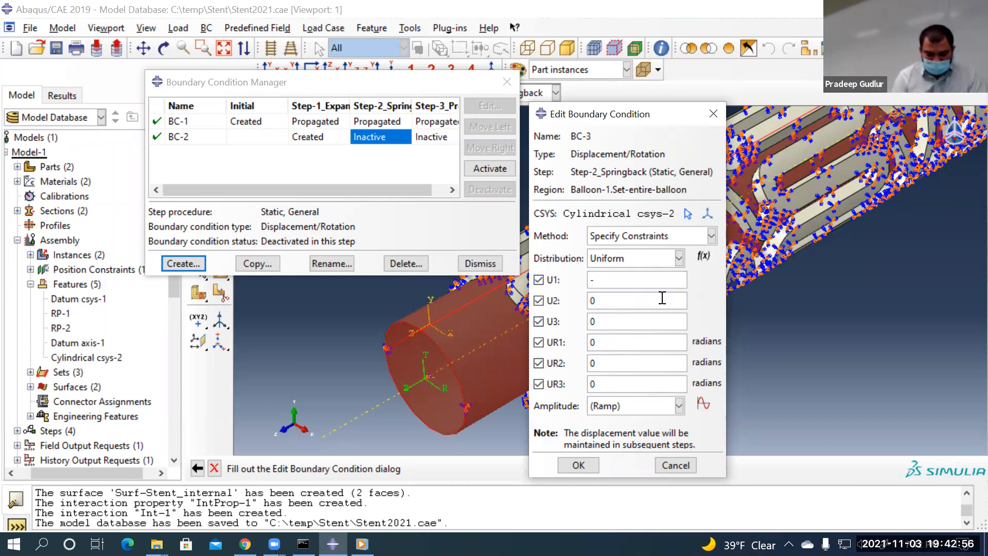
pyautogui.write('-0.000')
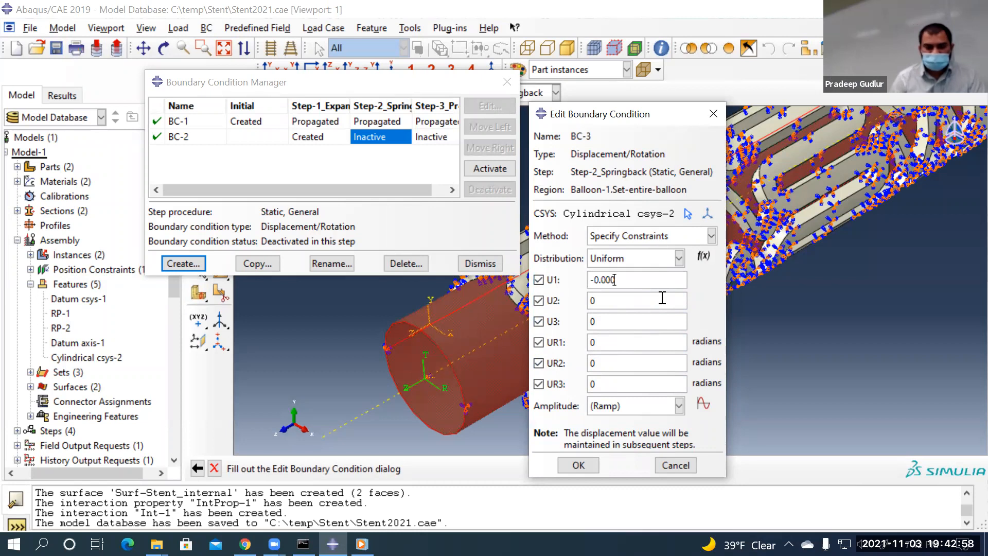
pyautogui.write('1')
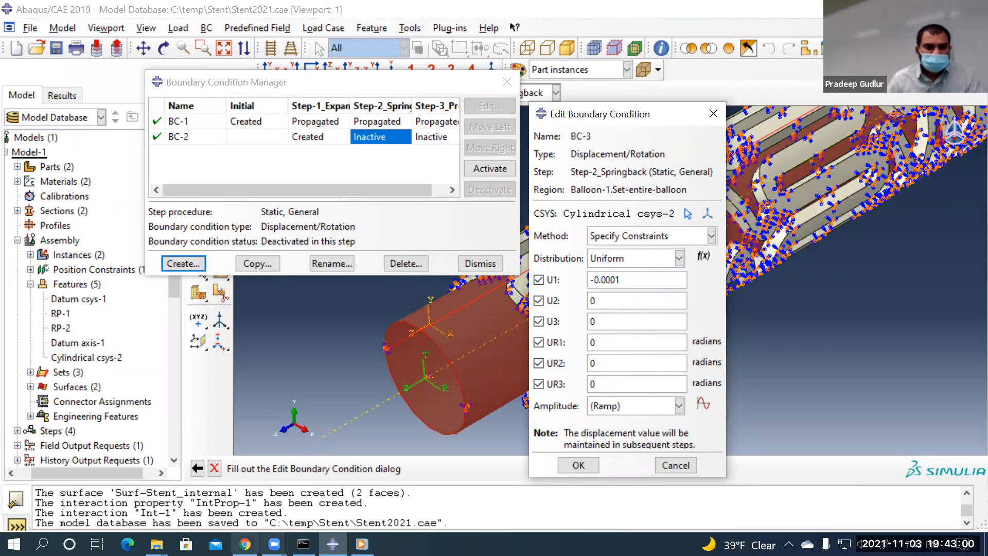
pyautogui.click(245, 544)
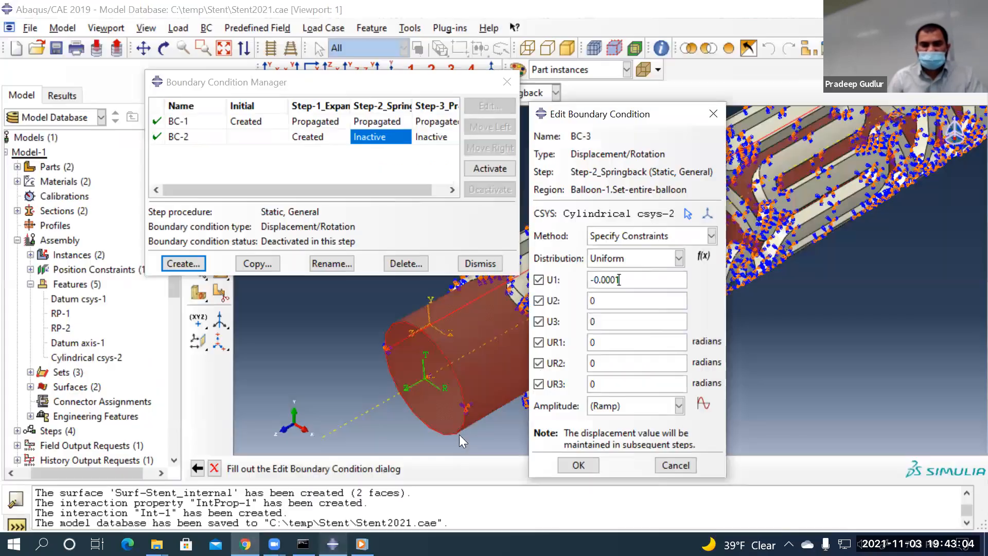
pyautogui.click(333, 544)
pyautogui.write('2')
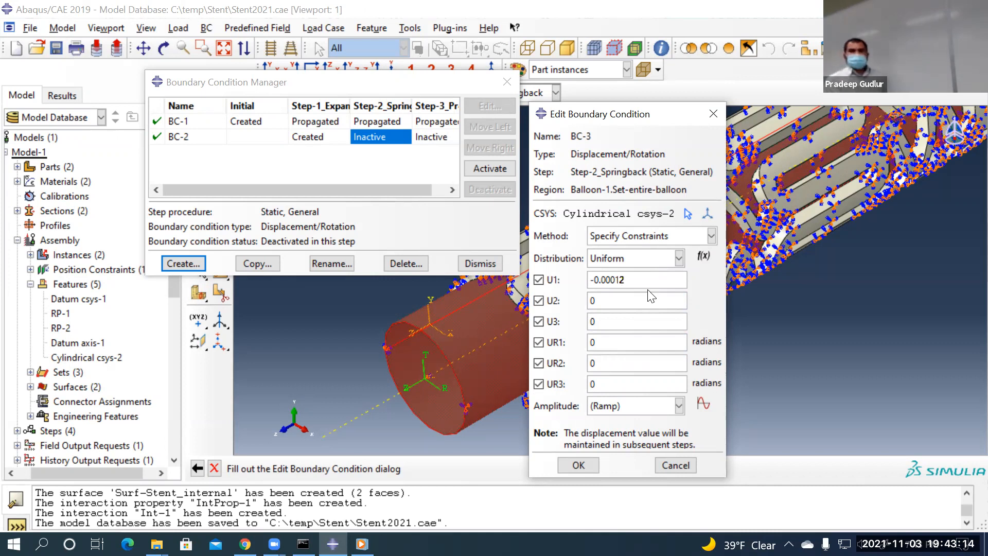
pyautogui.click(577, 465)
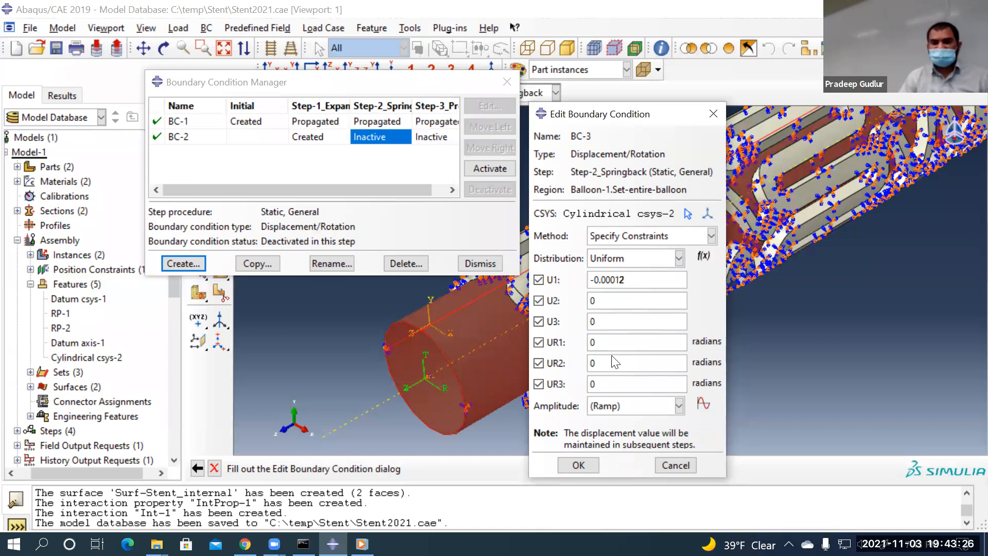
pyautogui.click(578, 464)
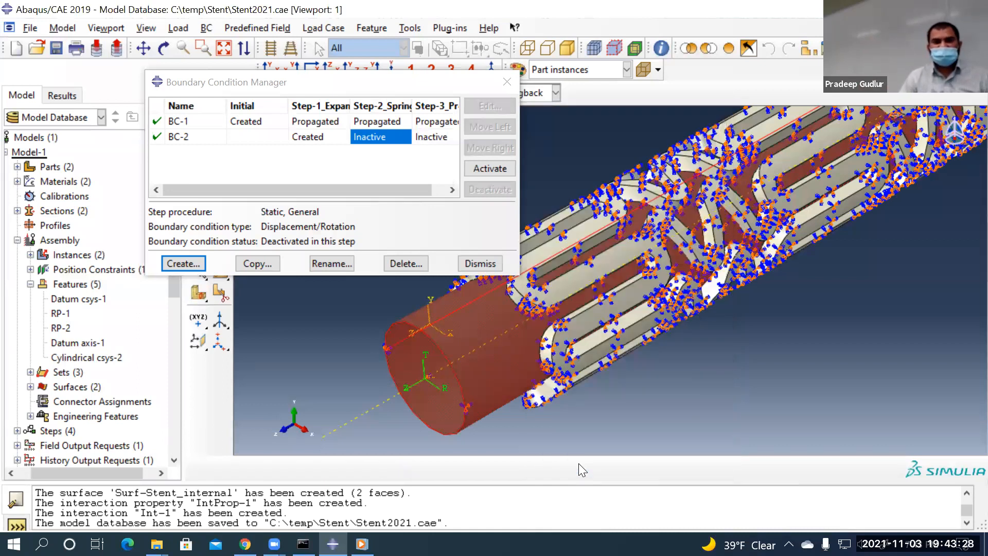
pyautogui.moveTo(394, 192); pyautogui.dragTo(447, 164)
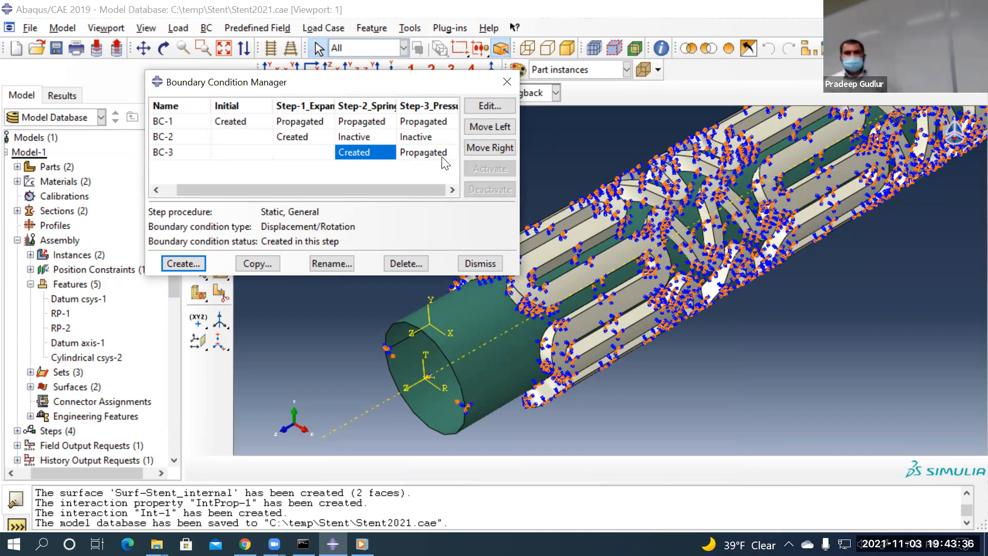
pyautogui.click(437, 157)
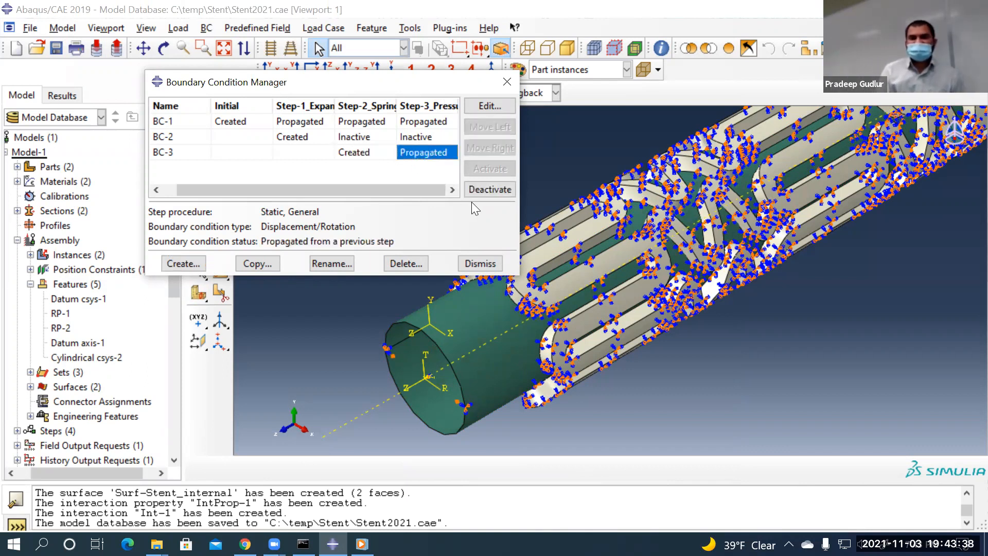
# Deactivate BC-3 in Step-3_Pressure, then bring the exercise PDF back up
pyautogui.click(481, 189)
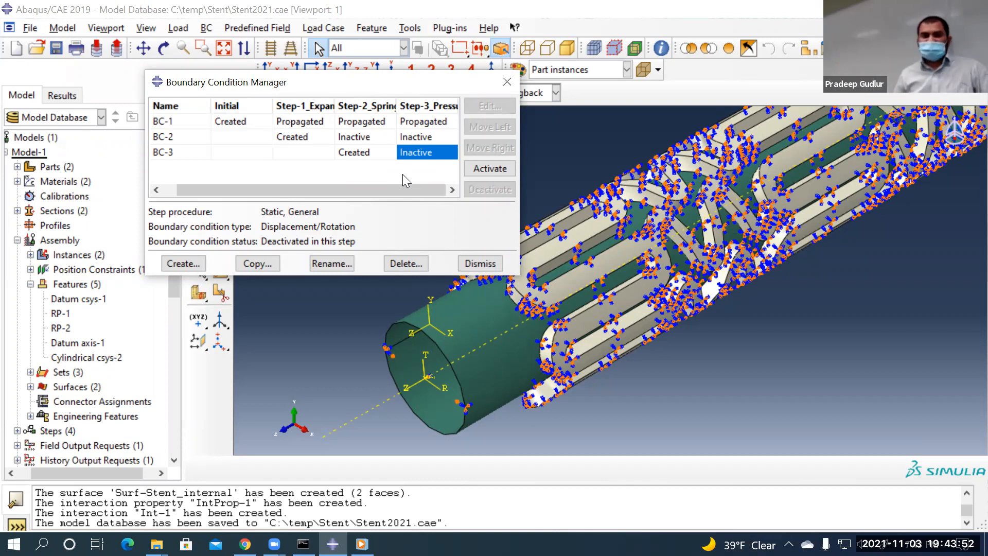
pyautogui.click(245, 544)
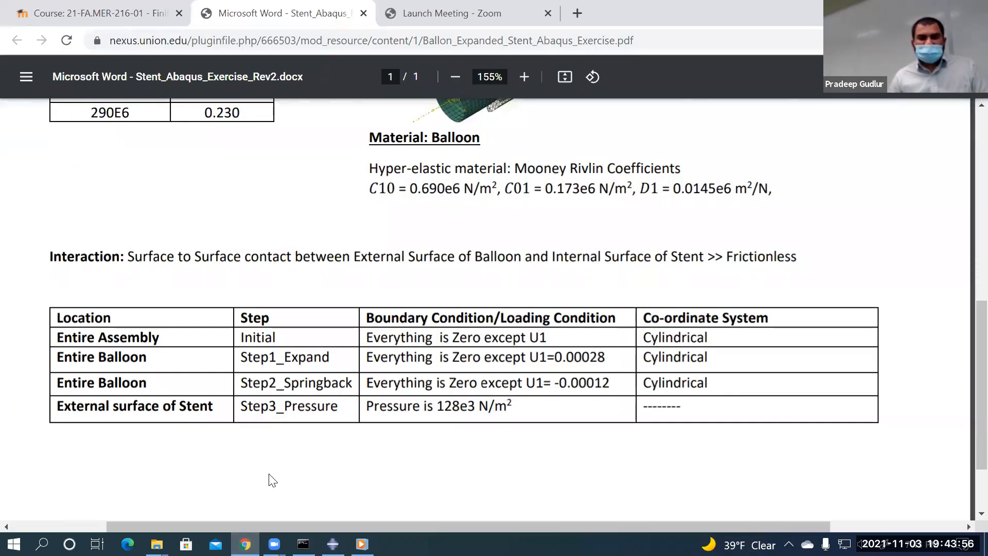
# Read the PDF's Step3_Pressure row: 128e3 N/m² on the stent's external surface
pyautogui.keyDown('ctrl'); pyautogui.scroll(-3, 308, 468); pyautogui.keyUp('ctrl')
pyautogui.moveTo(255, 413); pyautogui.dragTo(104, 410)
pyautogui.click(247, 476)
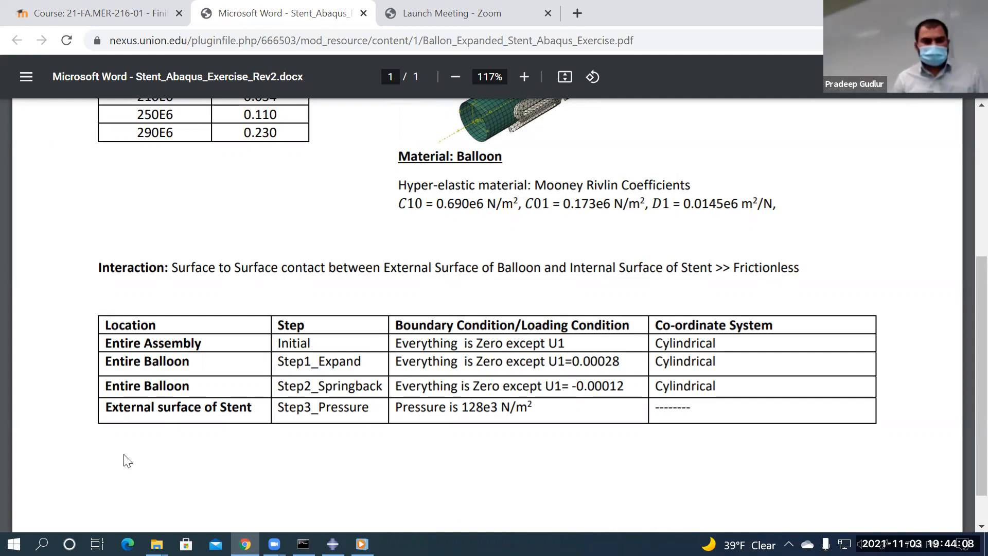
pyautogui.keyDown('ctrl'); pyautogui.scroll(4, 129, 455); pyautogui.keyUp('ctrl')
pyautogui.keyDown('ctrl'); pyautogui.scroll(-2, 216, 412); pyautogui.keyUp('ctrl')
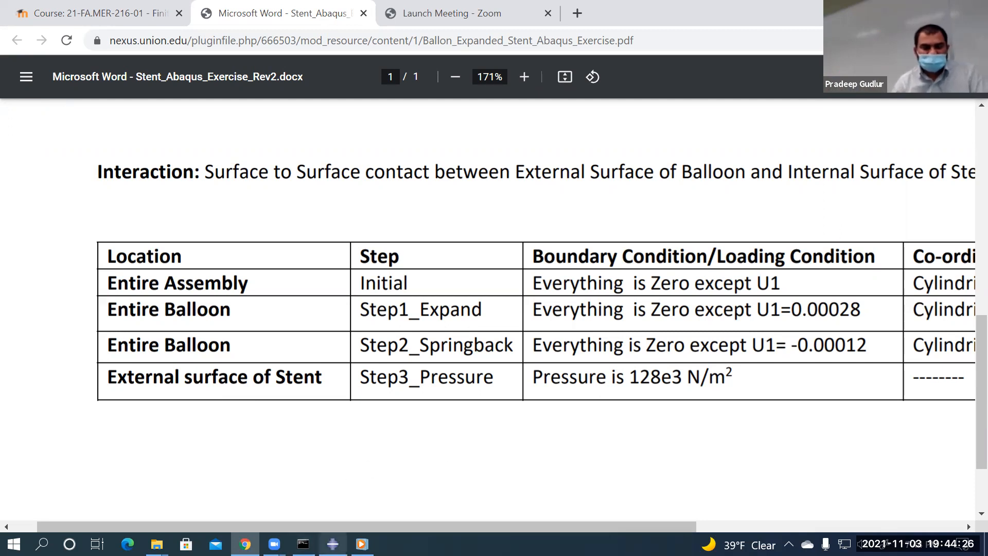
pyautogui.hotkey('alt', 'Tab')
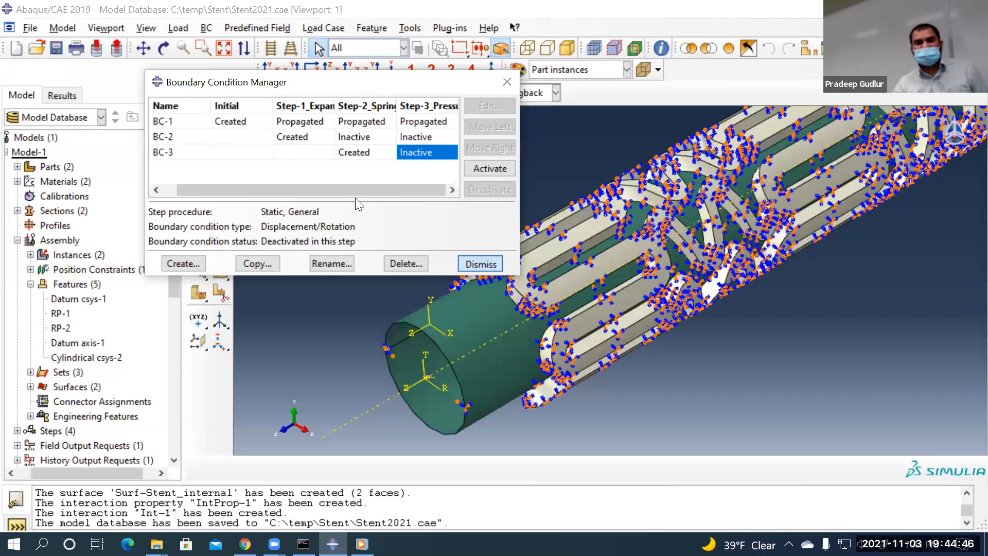
# Close the Boundary Condition Manager and start Pressure load Load-1 in Step-3_Pressure
pyautogui.click(480, 263)
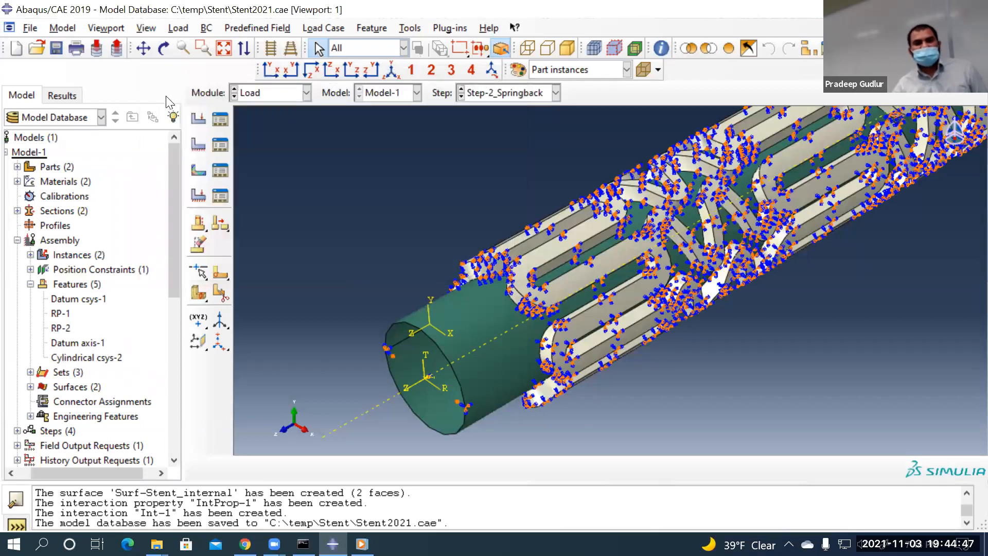
pyautogui.click(204, 121)
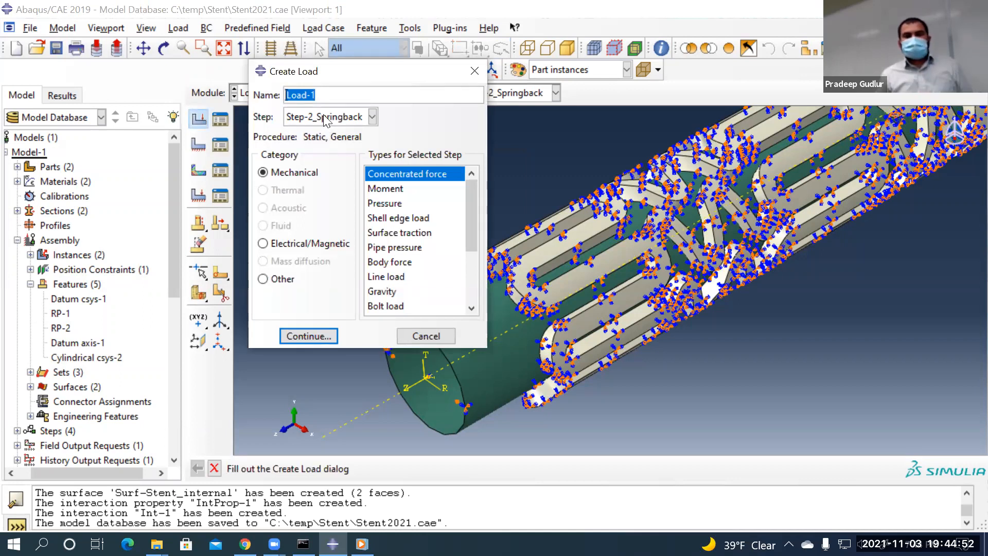
pyautogui.click(325, 117)
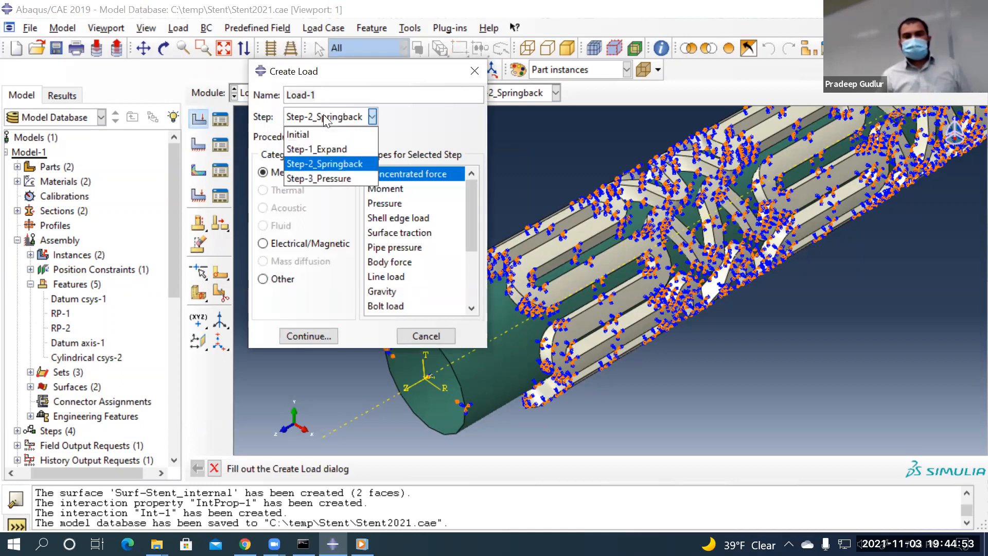
pyautogui.click(329, 177)
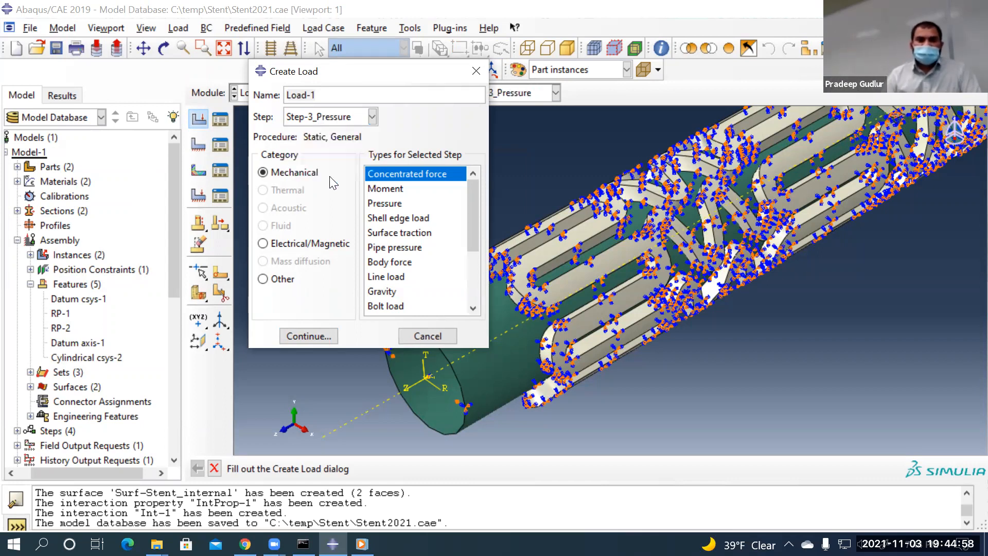
pyautogui.click(406, 205)
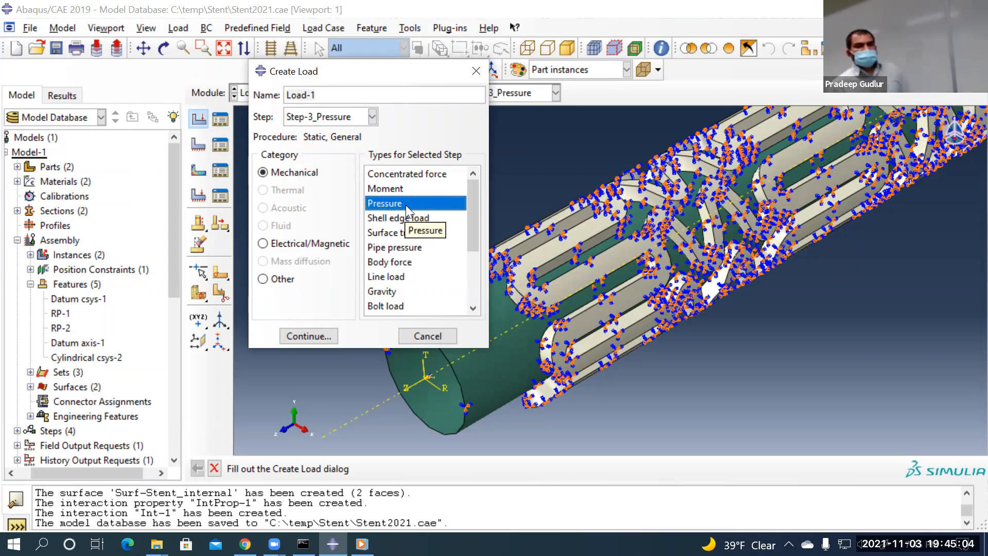
pyautogui.click(309, 336)
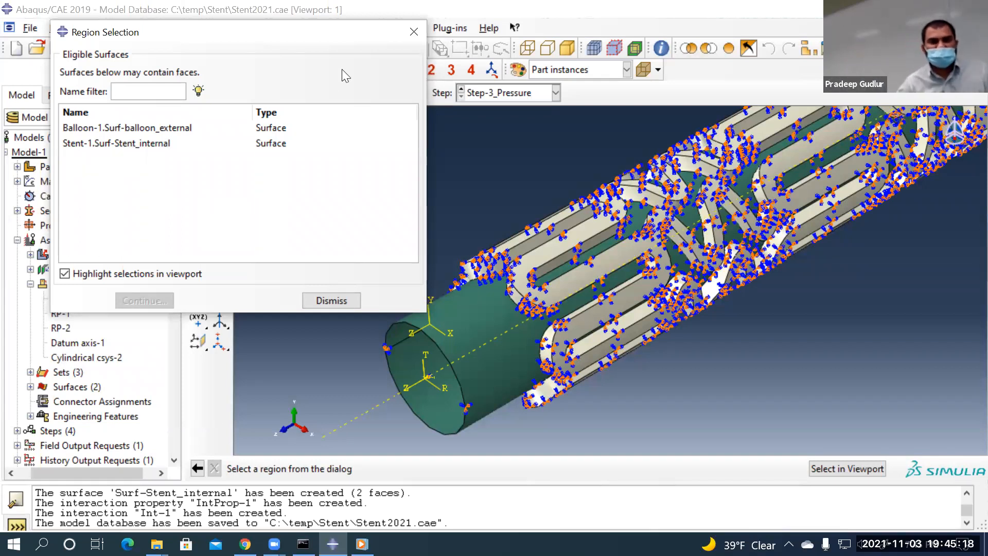
pyautogui.click(414, 32)
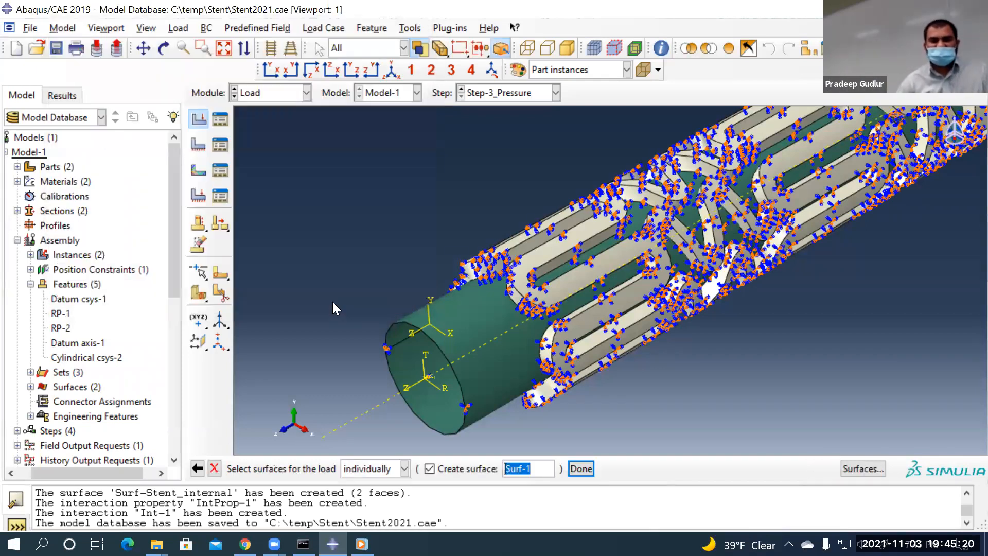
pyautogui.scroll(5, 320, 387)
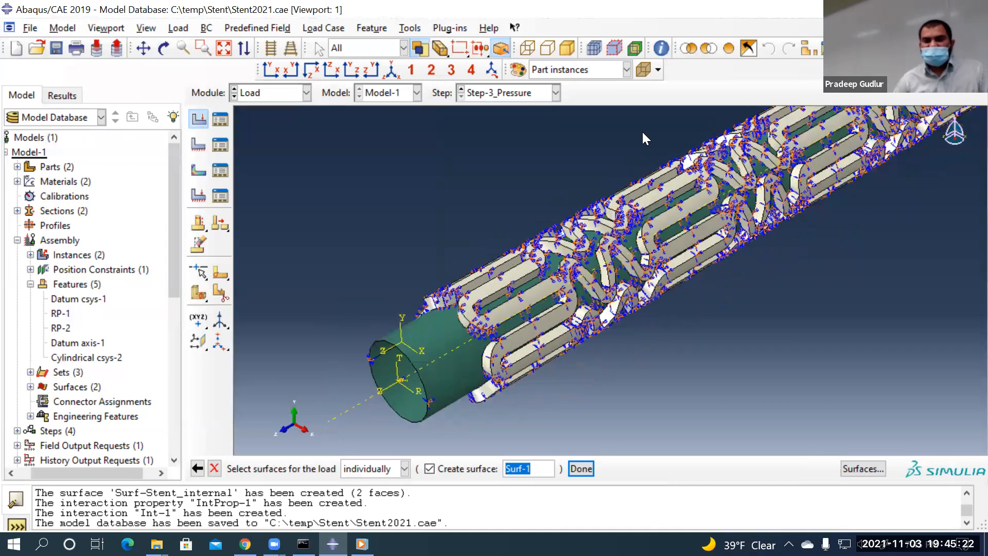
pyautogui.scroll(-5, 446, 304)
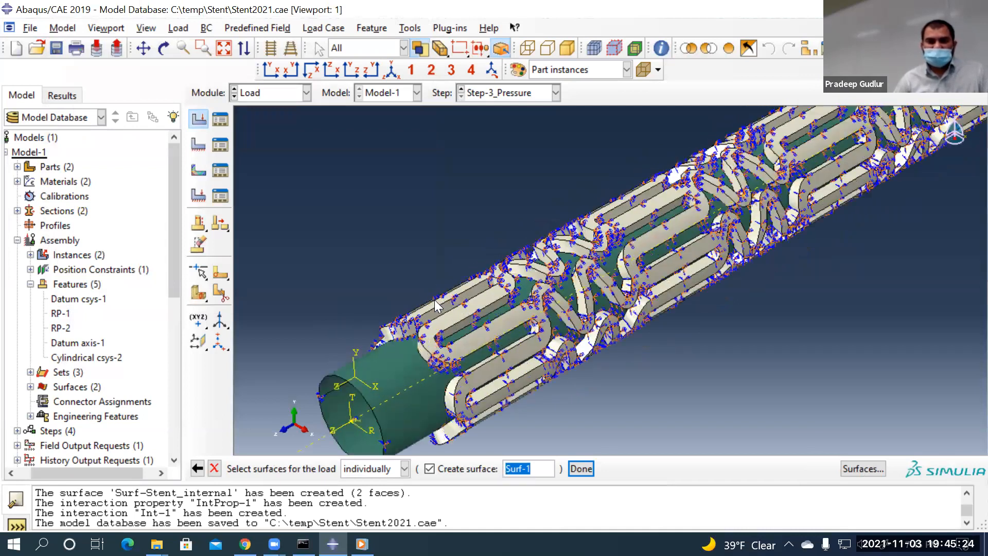
pyautogui.scroll(-1, 454, 330)
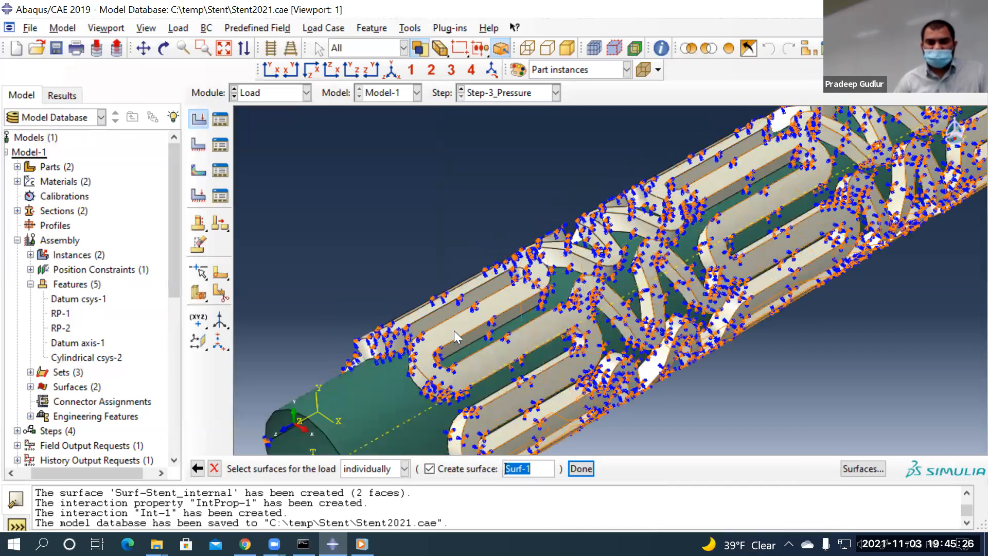
pyautogui.click(453, 331)
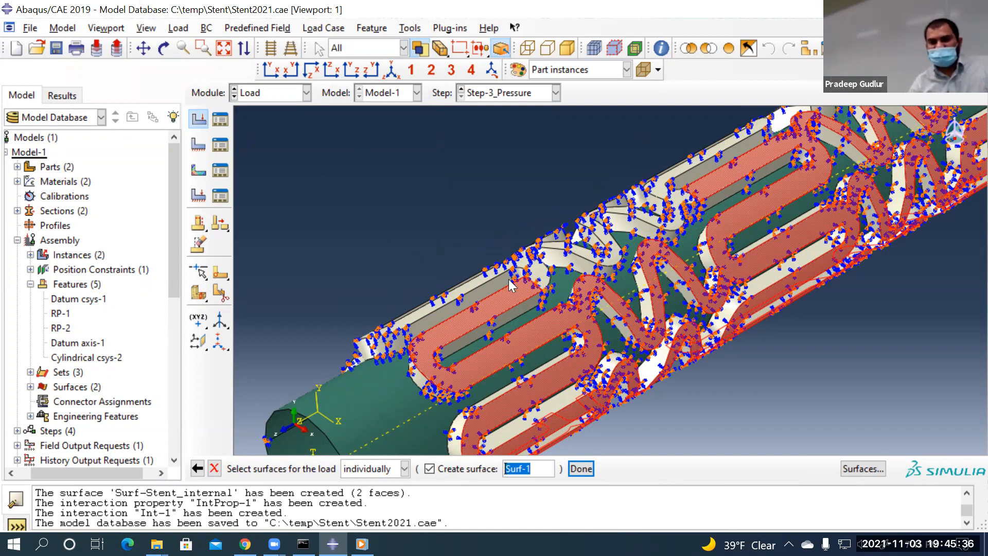
pyautogui.scroll(-1, 442, 170)
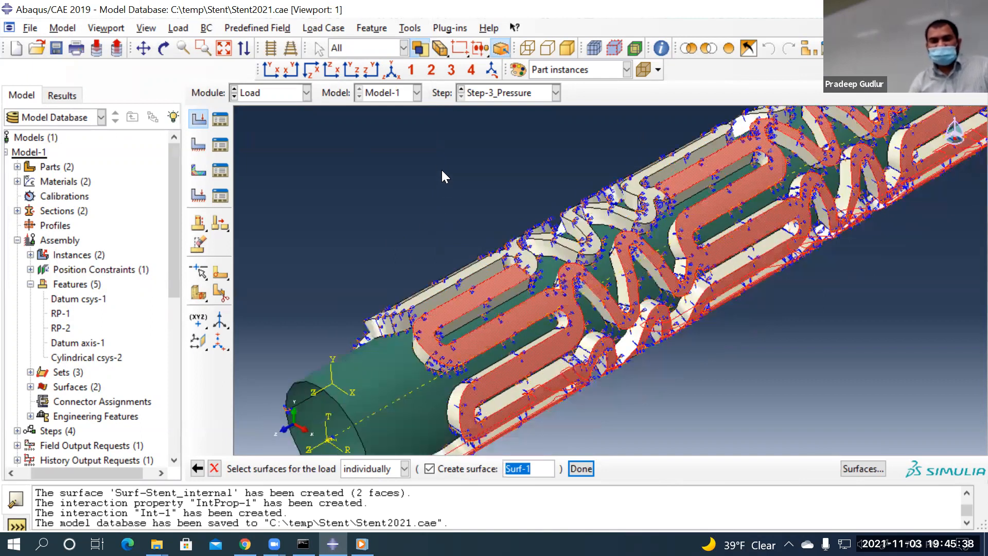
pyautogui.click(164, 48)
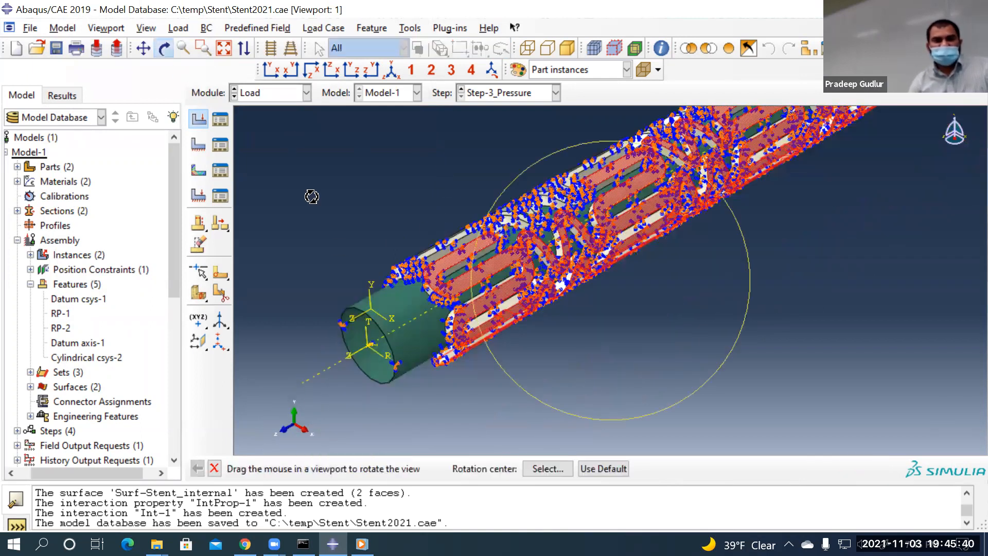
pyautogui.moveTo(397, 247); pyautogui.dragTo(558, 284)
pyautogui.middleClick(510, 273)
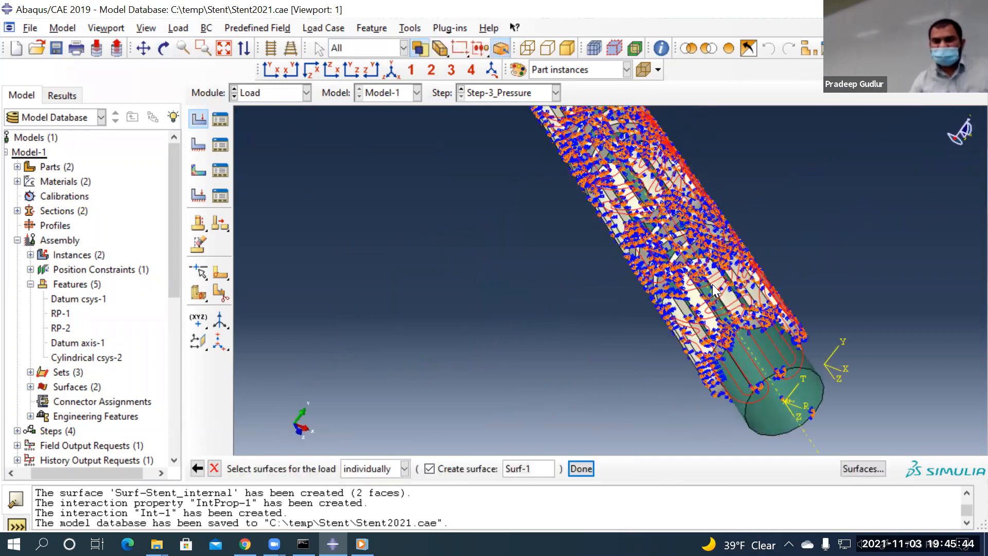
pyautogui.scroll(4, 714, 290)
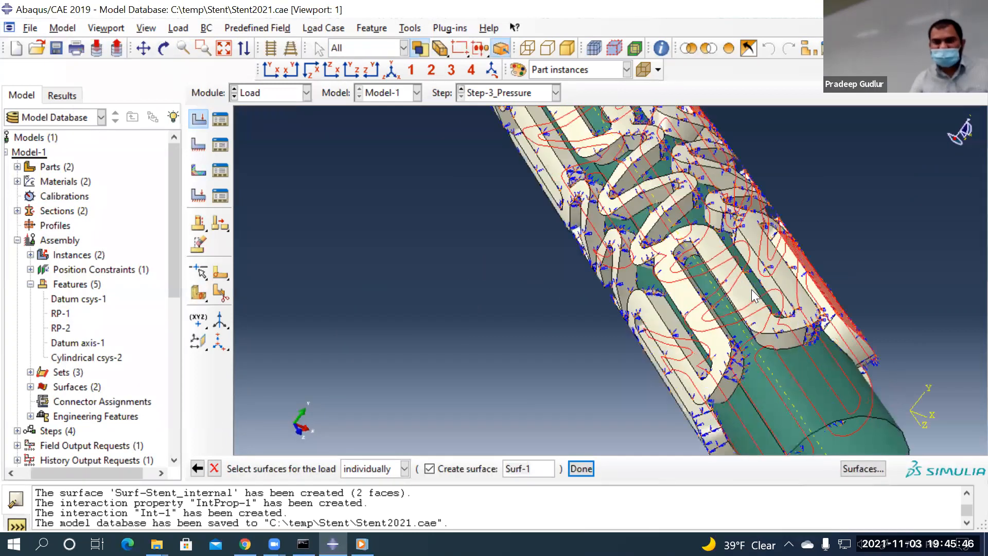
pyautogui.scroll(2, 751, 289)
pyautogui.click(751, 289)
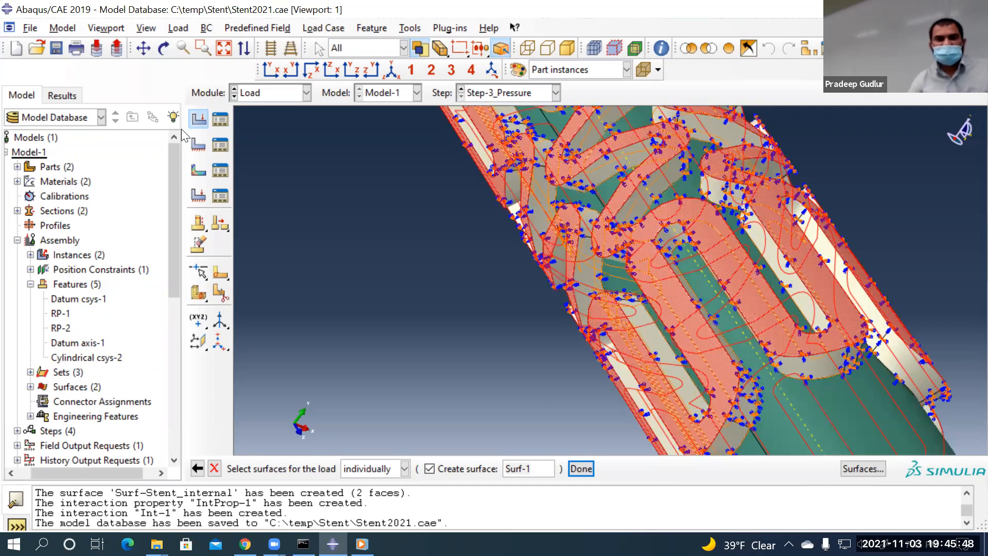
pyautogui.click(164, 48)
pyautogui.moveTo(560, 195); pyautogui.dragTo(565, 192)
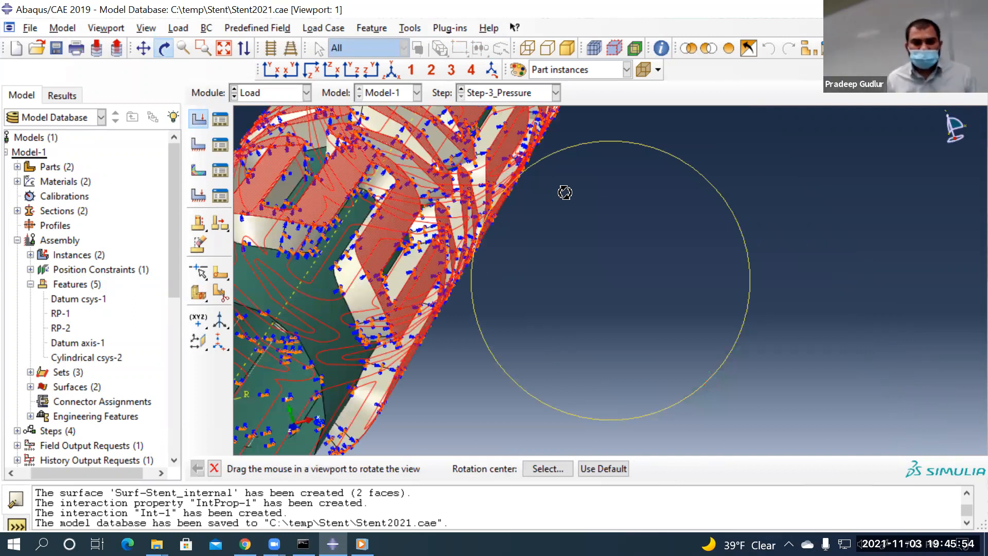
pyautogui.scroll(5, 615, 208)
pyautogui.click(214, 468)
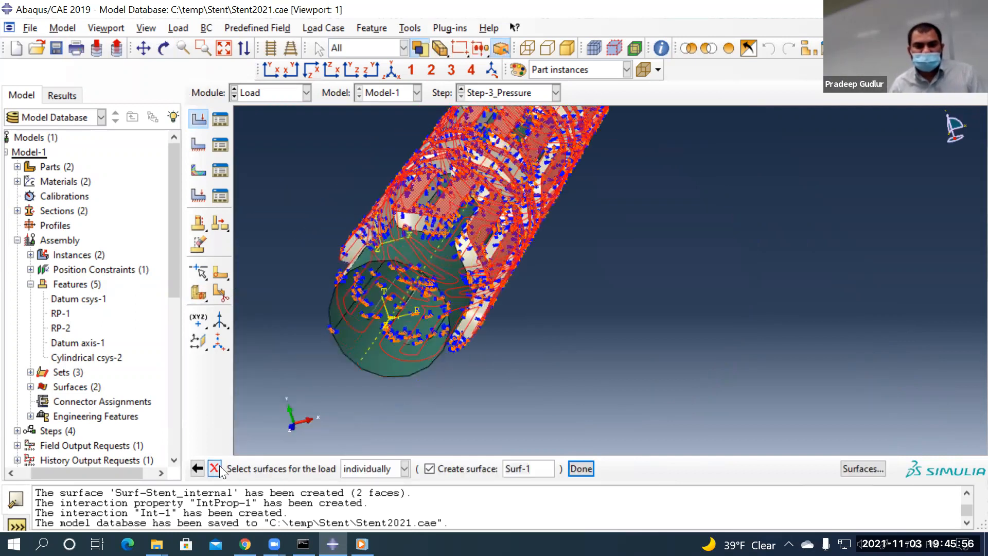
pyautogui.scroll(2, 617, 355)
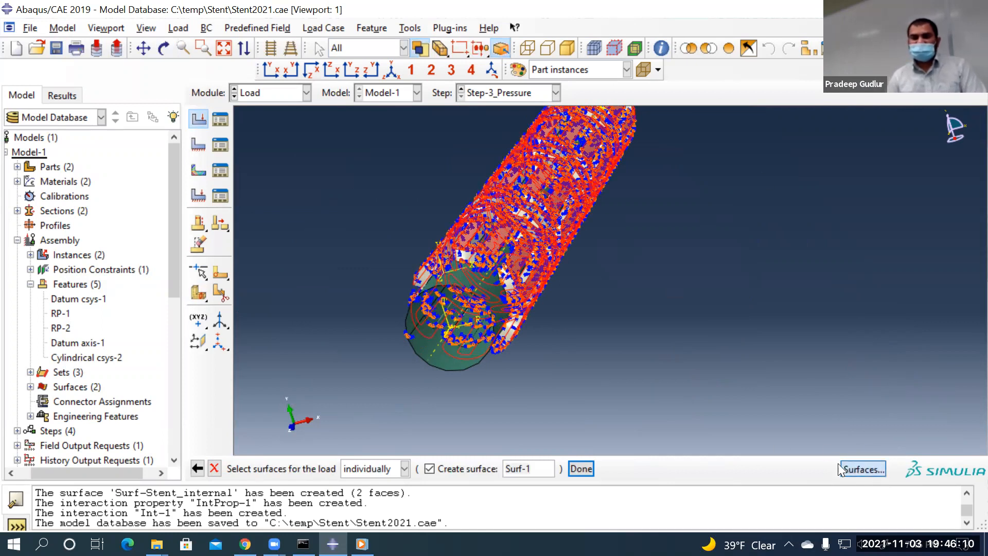
pyautogui.click(863, 468)
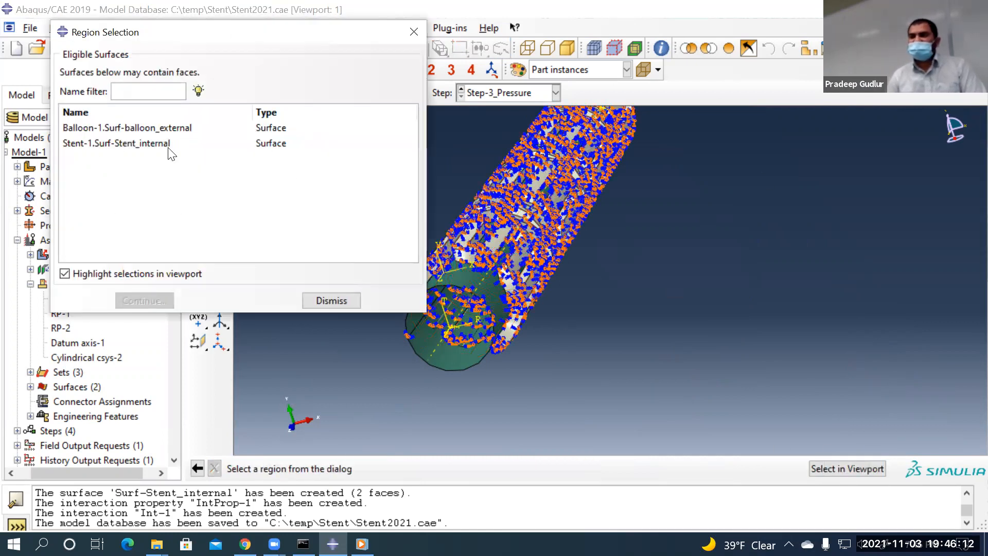
# Pick the stent's outer strut faces as the pressure region instead of a listed surface
pyautogui.click(414, 33)
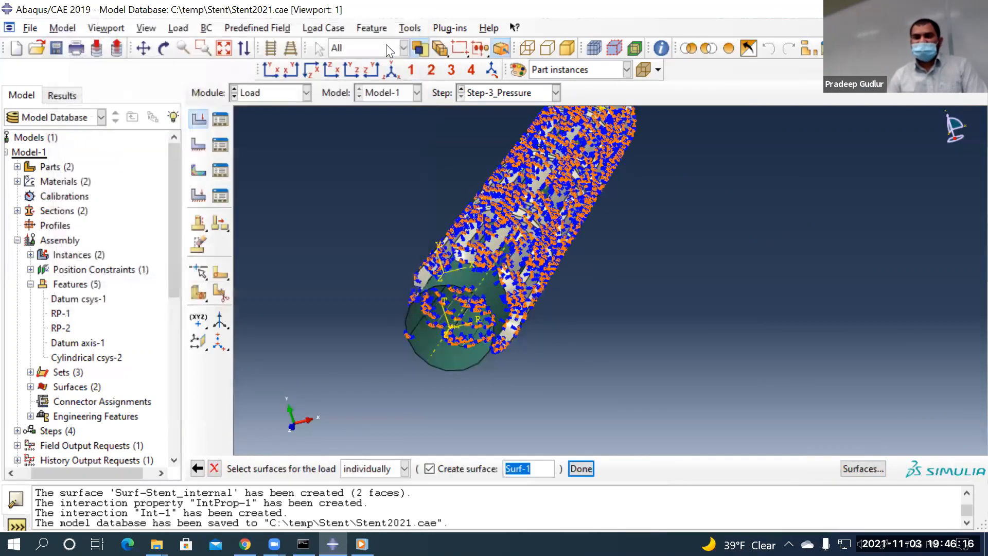
pyautogui.scroll(3, 479, 204)
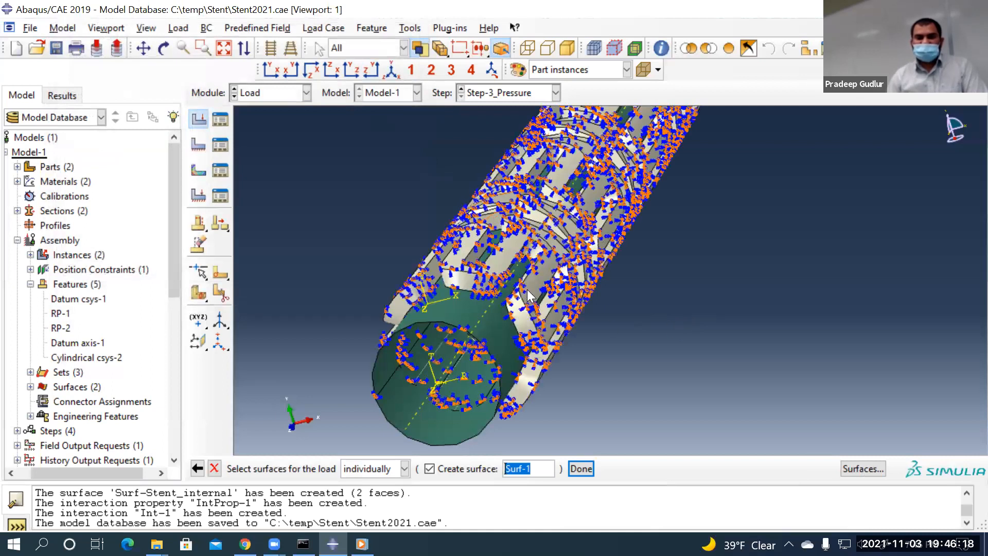
pyautogui.scroll(3, 530, 277)
pyautogui.click(549, 279)
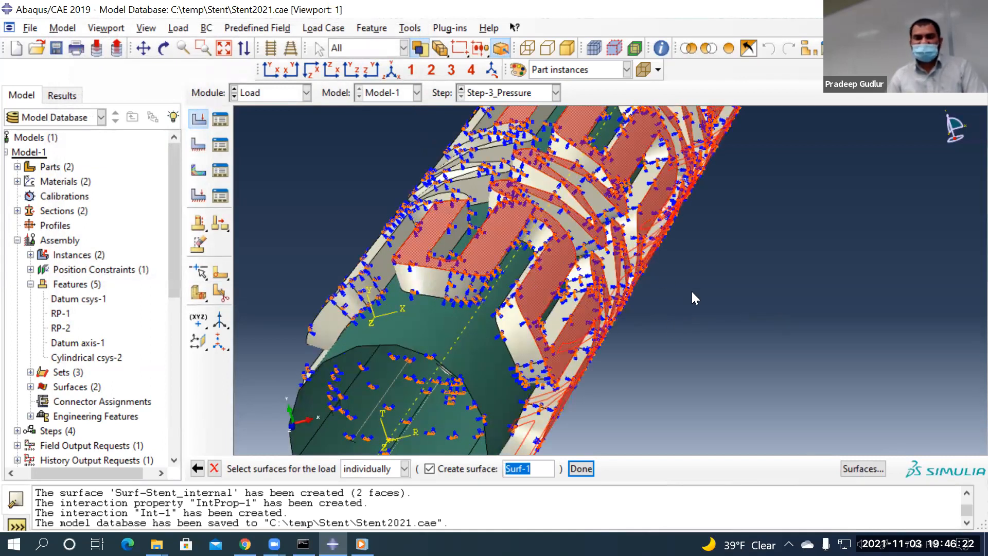
pyautogui.scroll(-4, 691, 291)
pyautogui.click(164, 48)
pyautogui.moveTo(460, 255); pyautogui.dragTo(511, 249)
pyautogui.press('Escape')
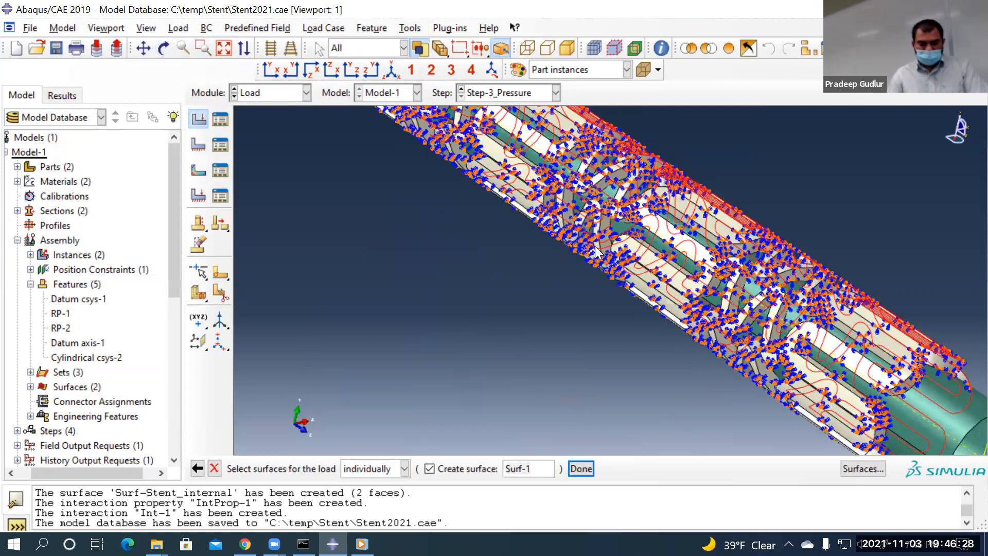
# Rotate to verify the picked faces and save them as surface Surf-stent_Ext
pyautogui.scroll(2, 658, 240)
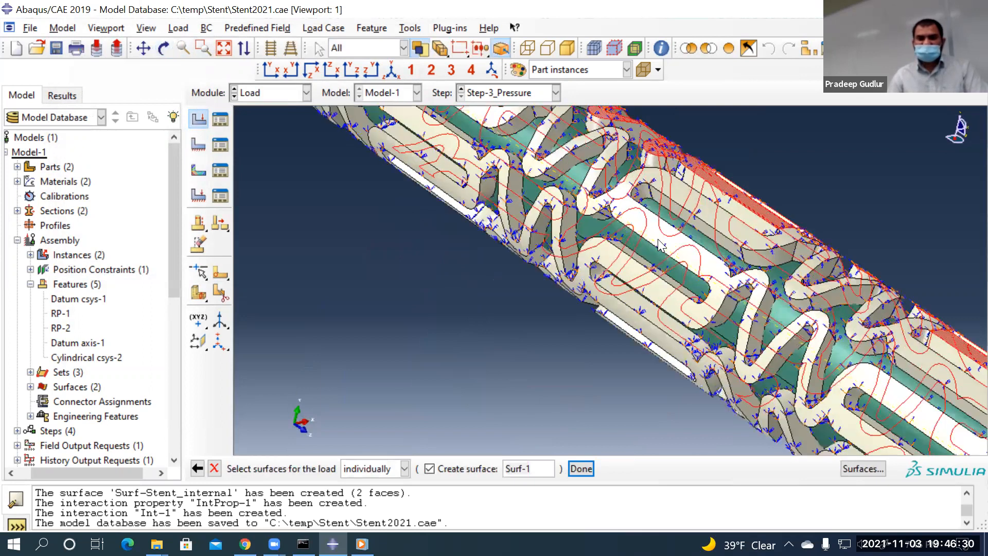
pyautogui.scroll(1, 657, 240)
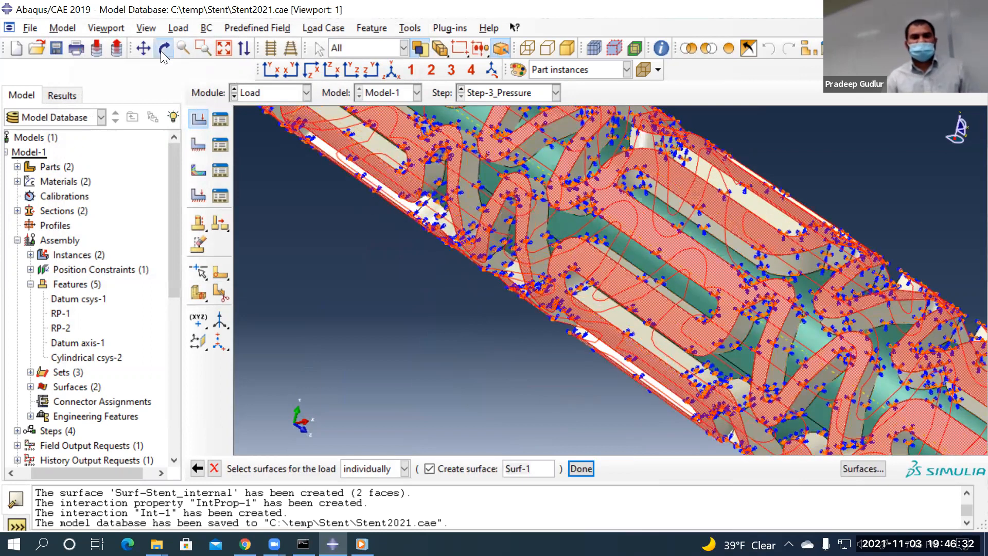
pyautogui.click(162, 50)
pyautogui.moveTo(557, 221); pyautogui.dragTo(598, 222)
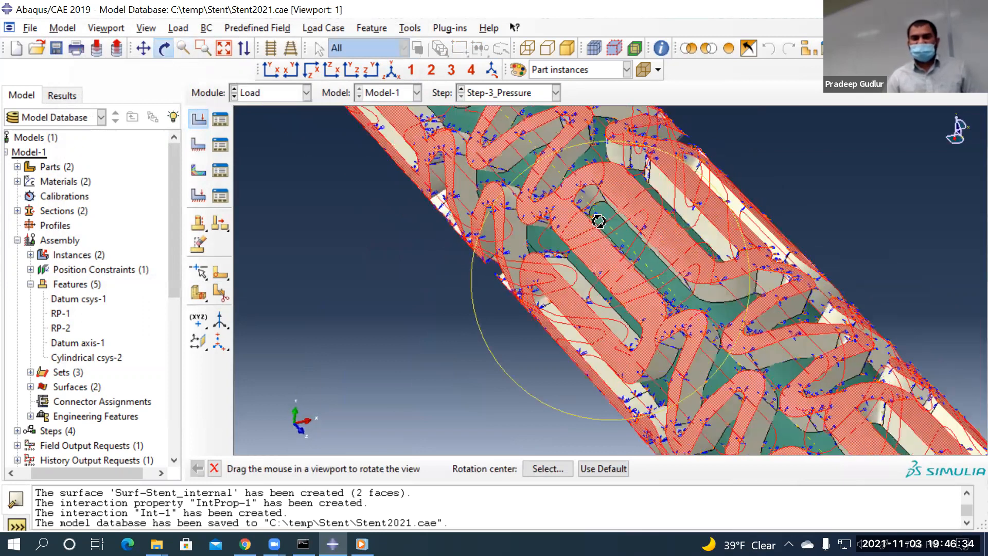
pyautogui.moveTo(595, 293); pyautogui.dragTo(261, 442)
pyautogui.click(215, 468)
pyautogui.press('BackSpace')
pyautogui.write('stent')
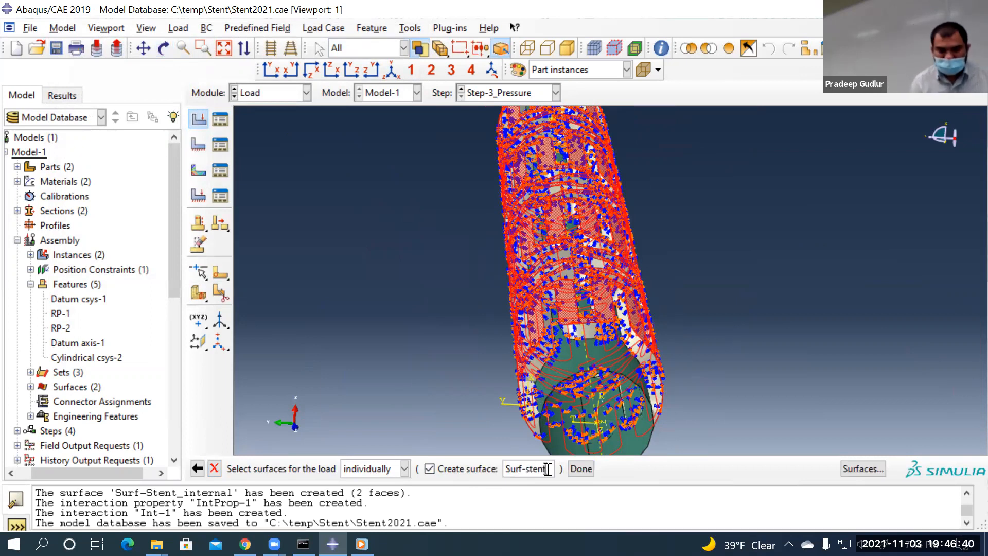
pyautogui.write('_Ext')
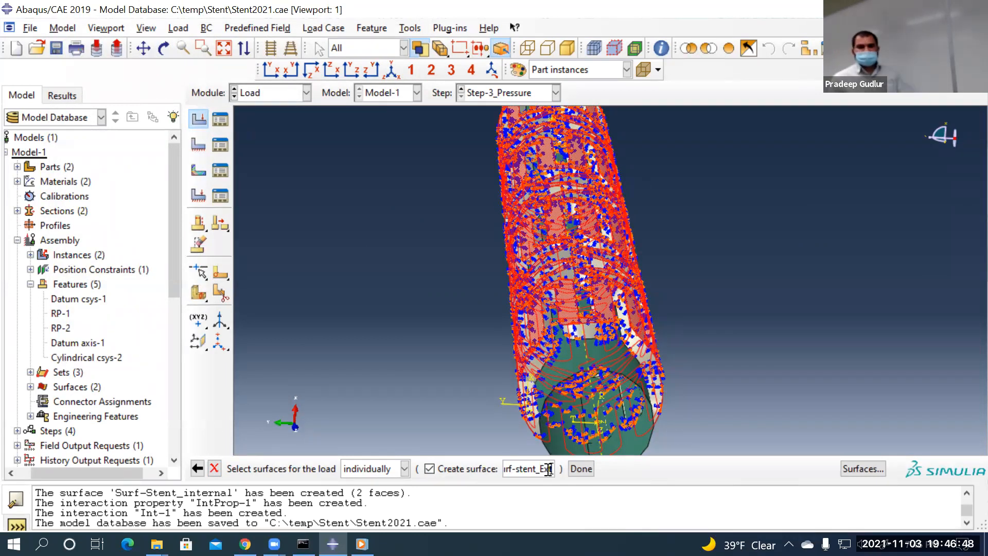
pyautogui.click(578, 469)
# Enter magnitude 128e3, then cancel Load-1 and discard the changes
pyautogui.moveTo(687, 224); pyautogui.dragTo(737, 74)
pyautogui.click(738, 195)
pyautogui.write('1')
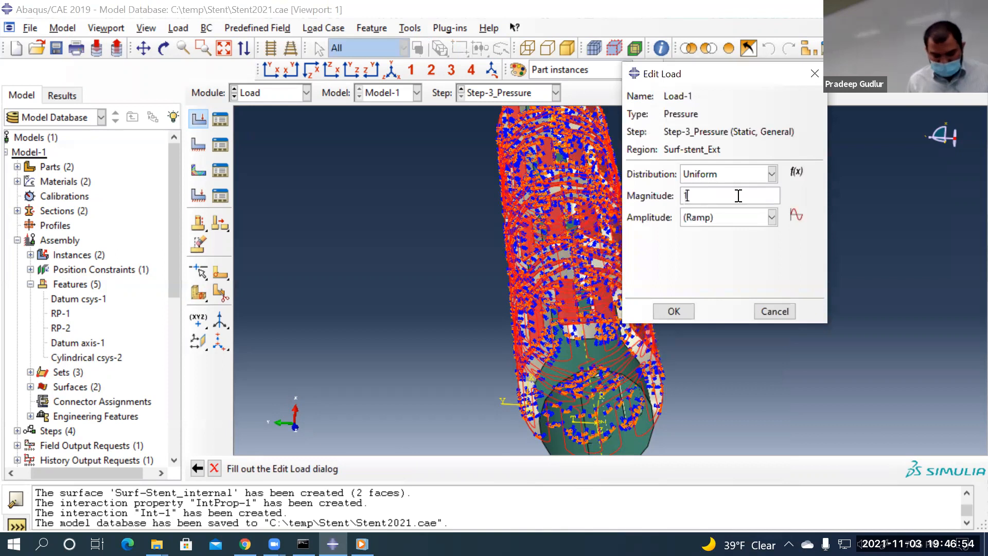
pyautogui.write('28e3')
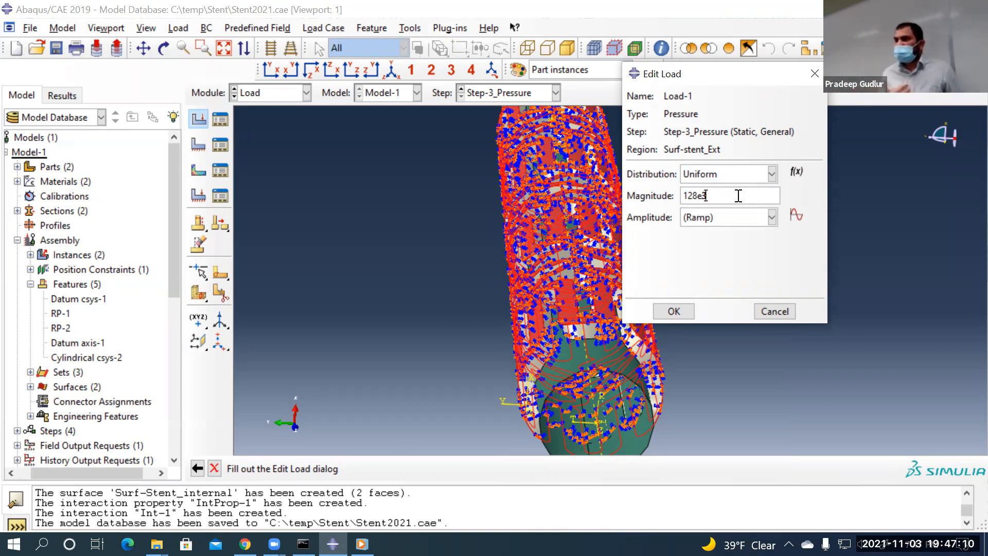
pyautogui.click(790, 310)
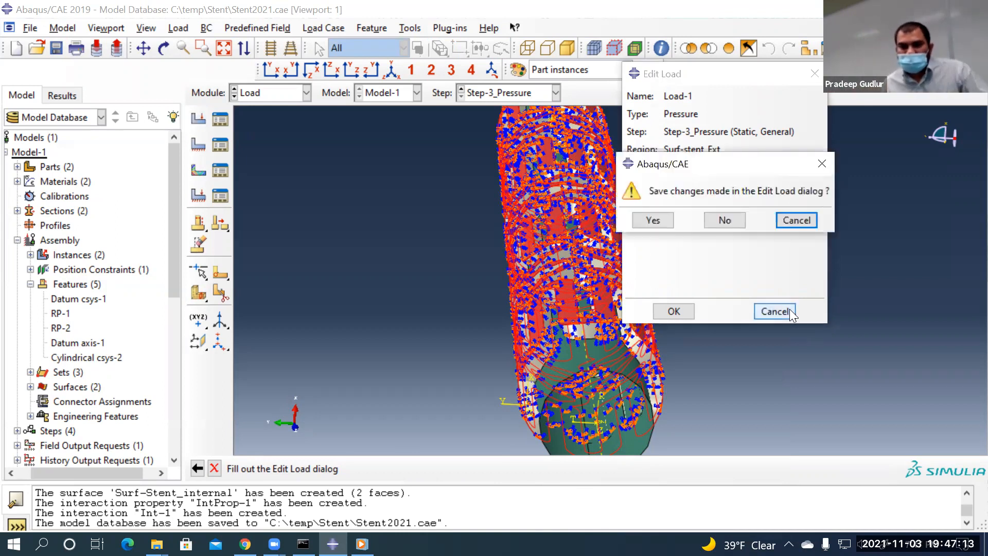
pyautogui.click(725, 220)
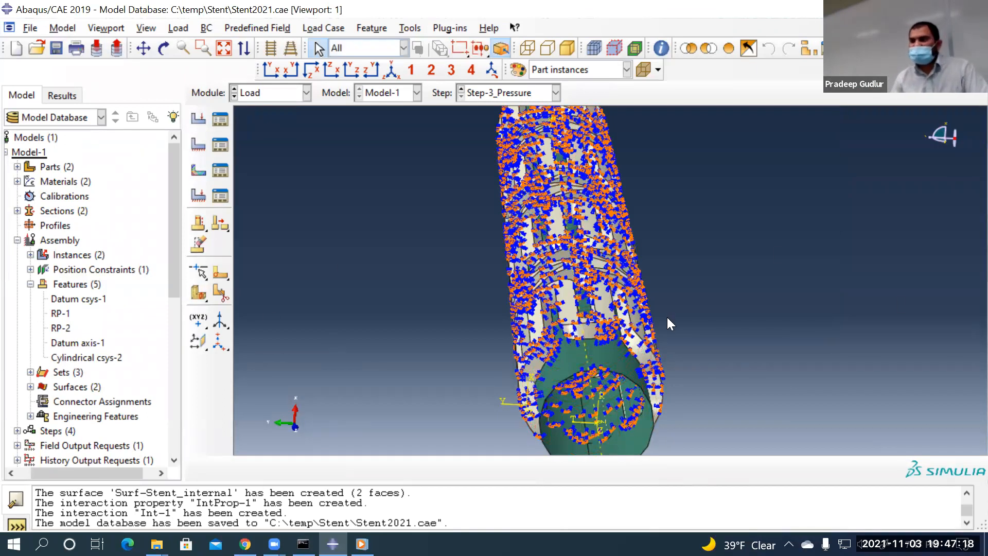
# Restart a Pressure load in Step-3_Pressure, declining the existing named surfaces
pyautogui.click(198, 119)
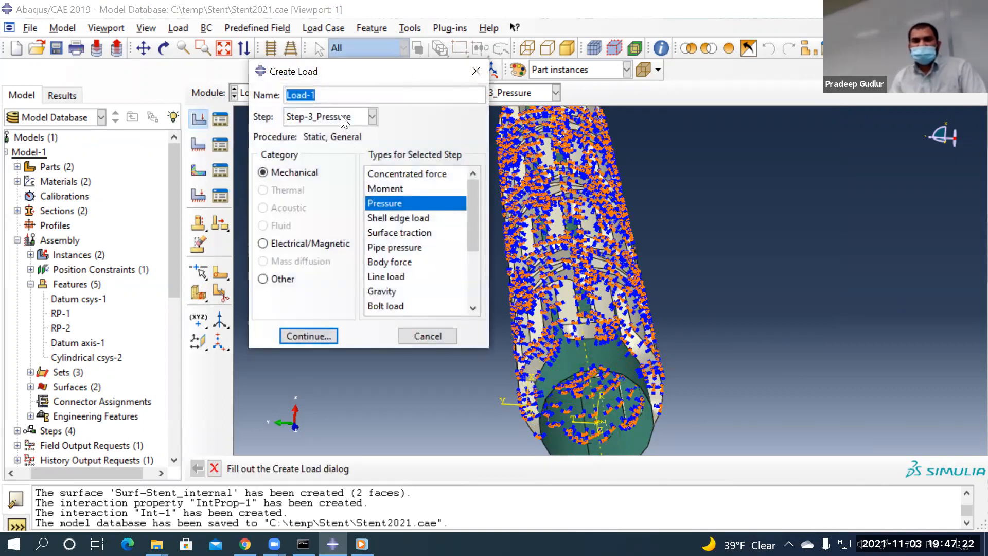
pyautogui.click(345, 117)
pyautogui.click(328, 178)
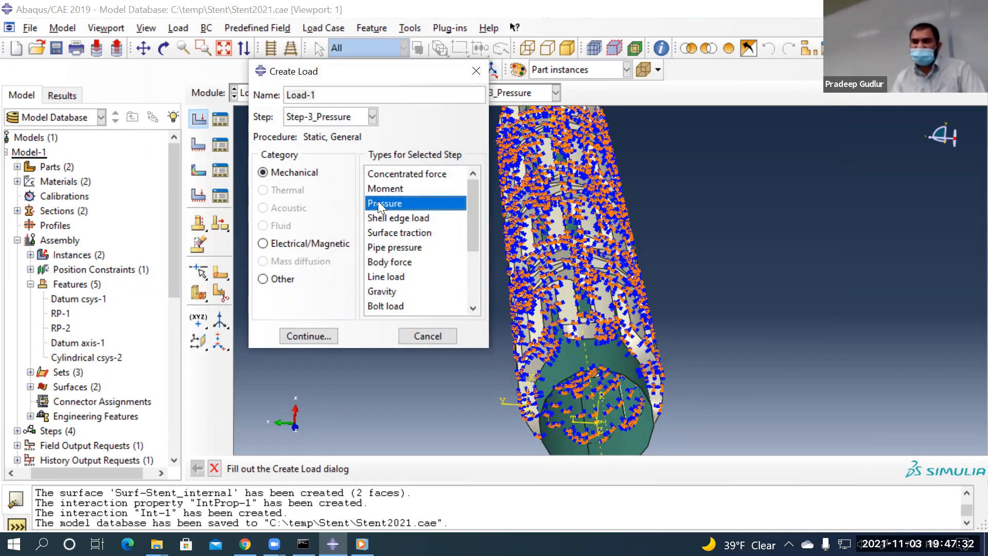
pyautogui.click(312, 340)
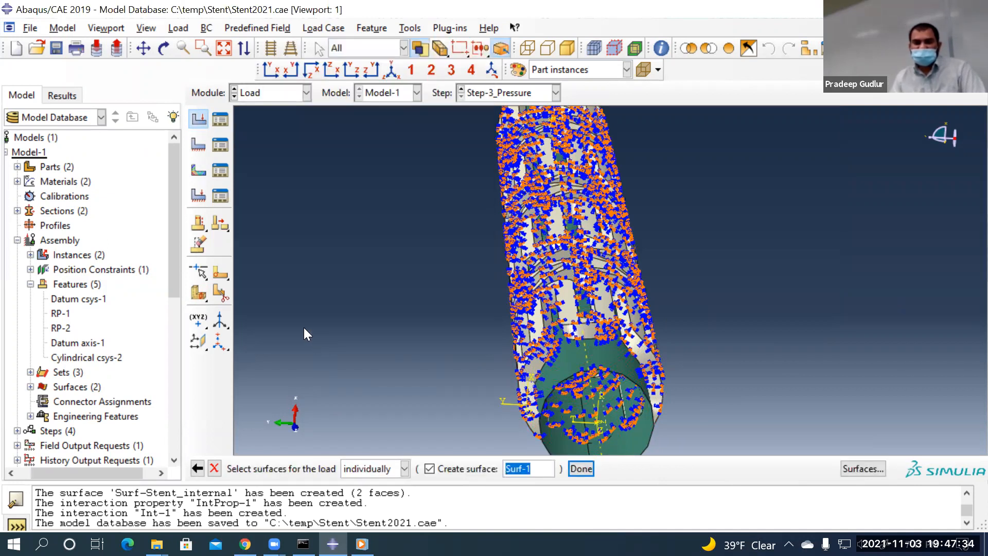
pyautogui.click(157, 55)
pyautogui.click(161, 54)
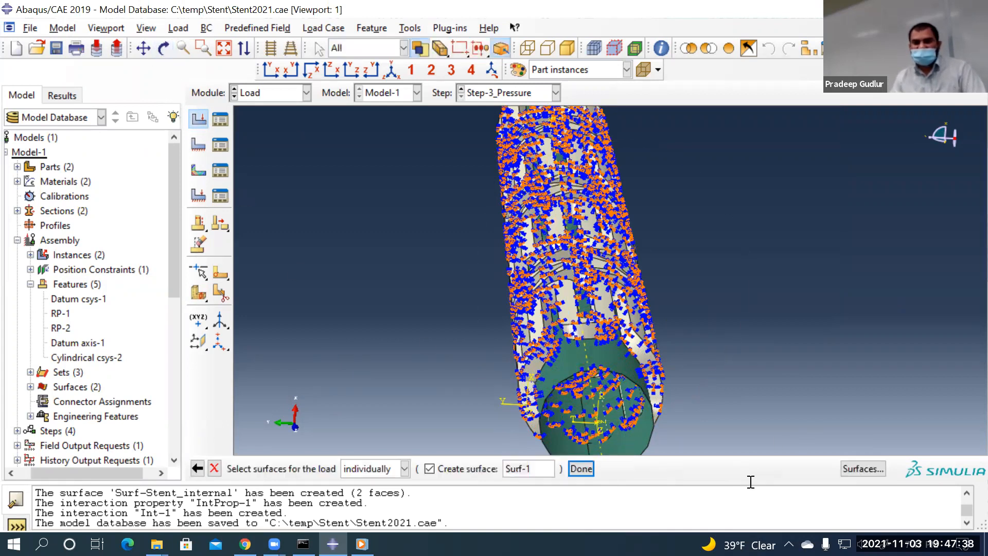
pyautogui.click(849, 468)
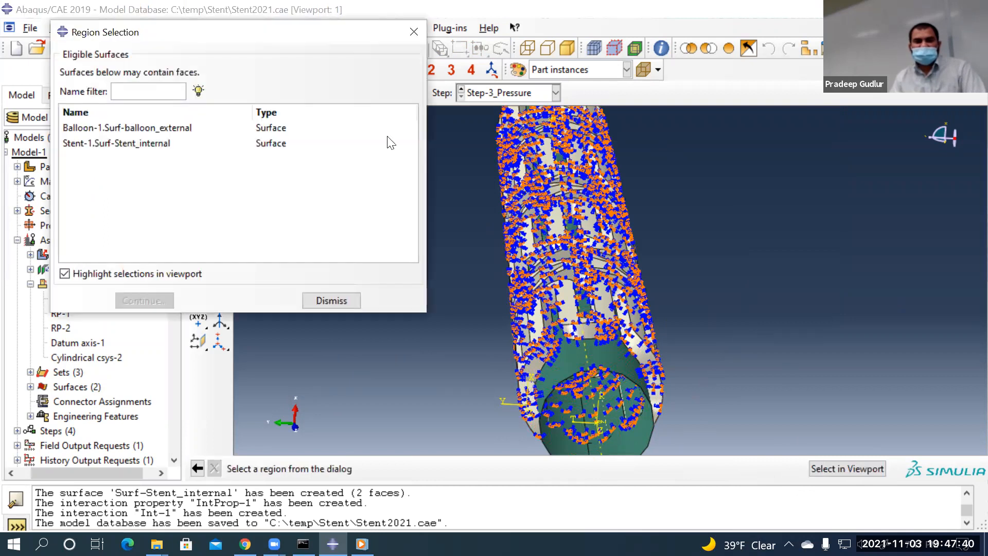
pyautogui.click(414, 30)
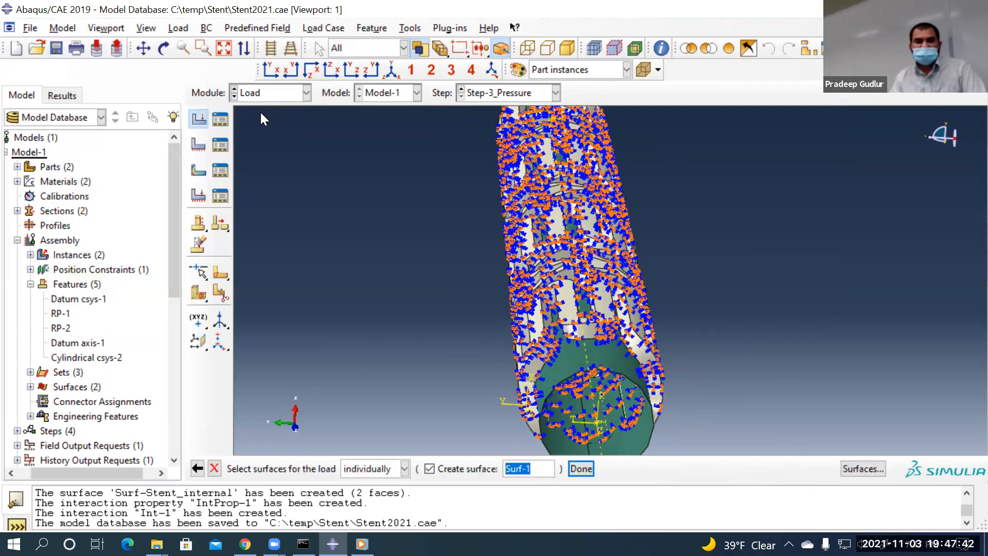
# Pick the stent's outer and lower strut faces as the pressure region
pyautogui.click(162, 53)
pyautogui.moveTo(690, 329); pyautogui.dragTo(348, 314)
pyautogui.middleClick(348, 314)
pyautogui.scroll(-4, 355, 315)
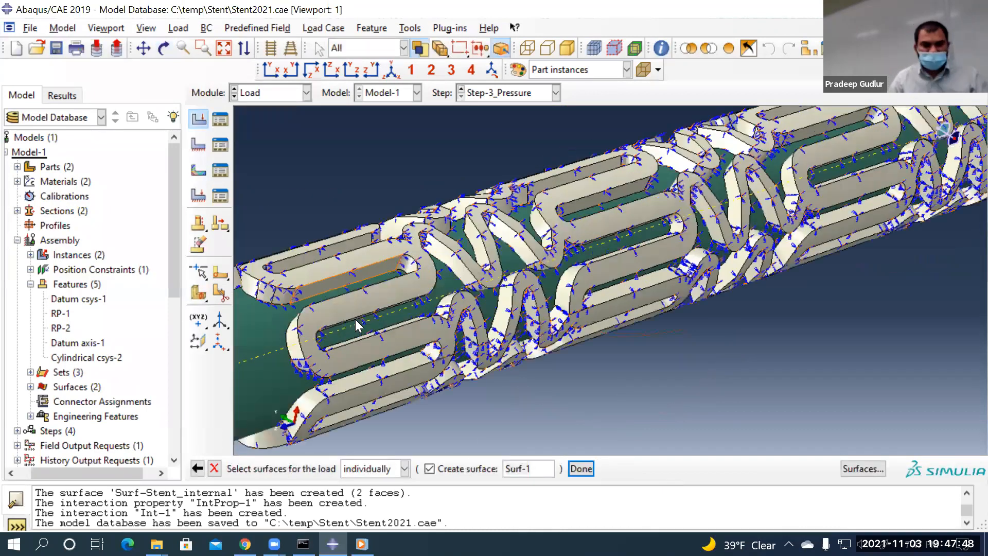
pyautogui.click(364, 319)
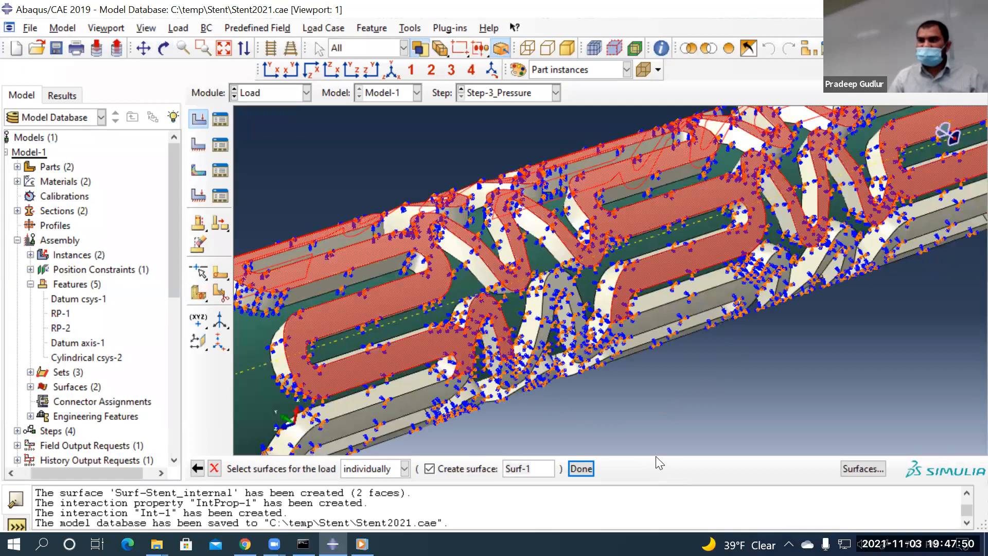
pyautogui.click(164, 48)
pyautogui.moveTo(515, 257); pyautogui.dragTo(481, 247)
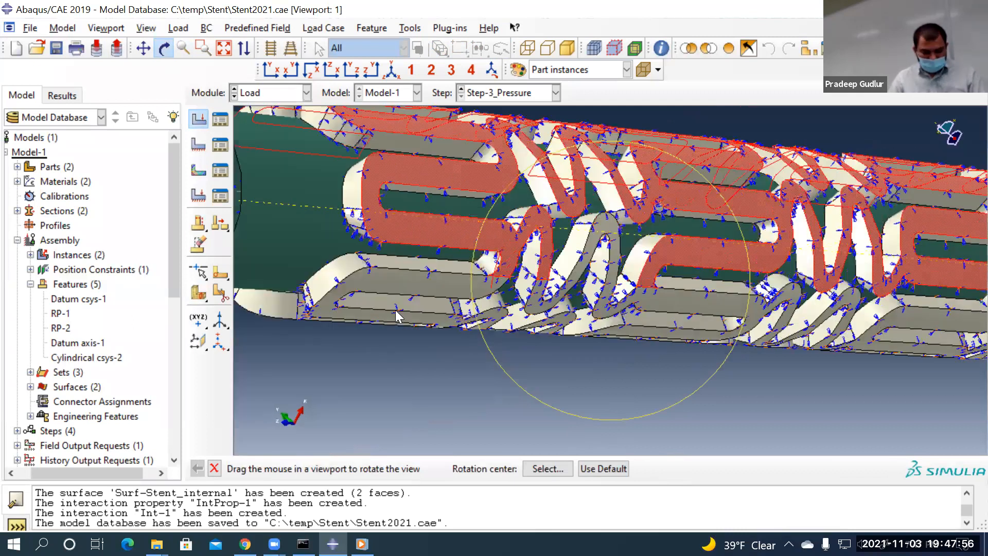
pyautogui.press('Escape')
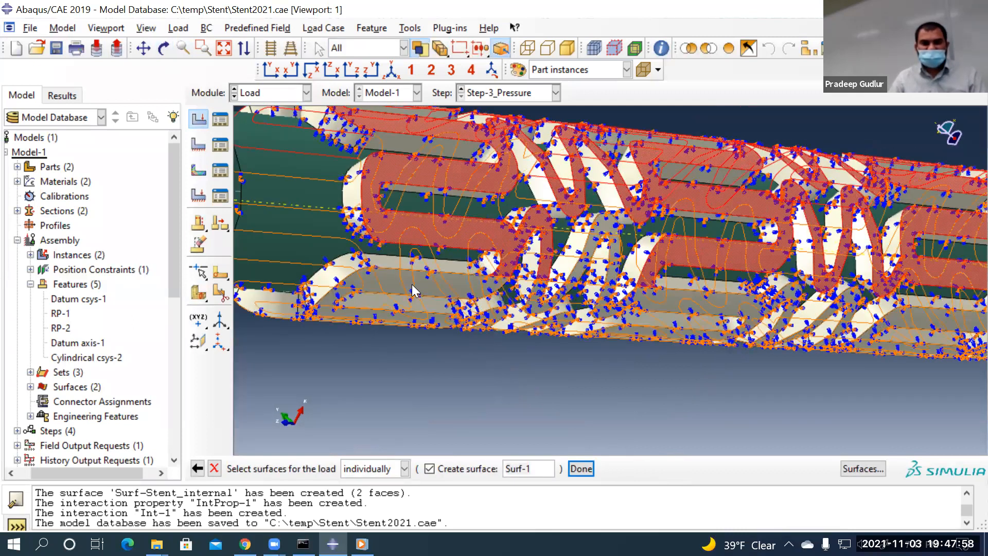
pyautogui.keyDown('shift'); pyautogui.click(413, 291); pyautogui.keyUp('shift')
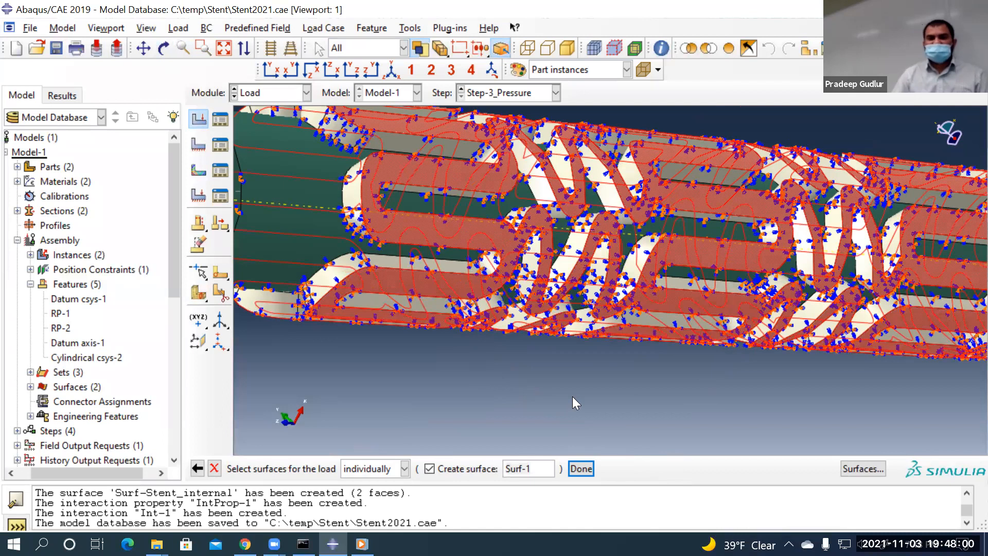
# Name the new surface Surf-1_stent_external and finish the region selection
pyautogui.scroll(-3, 572, 397)
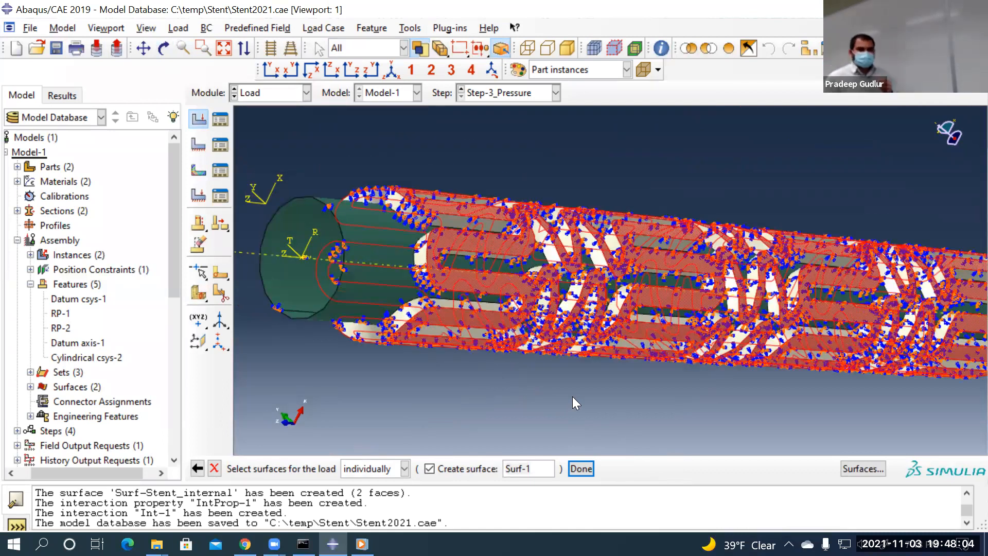
pyautogui.click(538, 468)
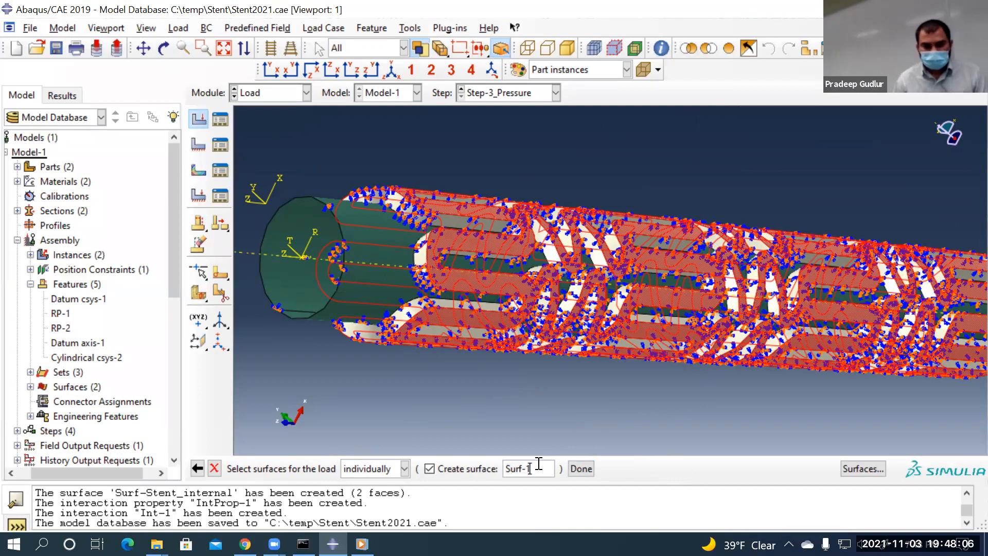
pyautogui.write('_stent')
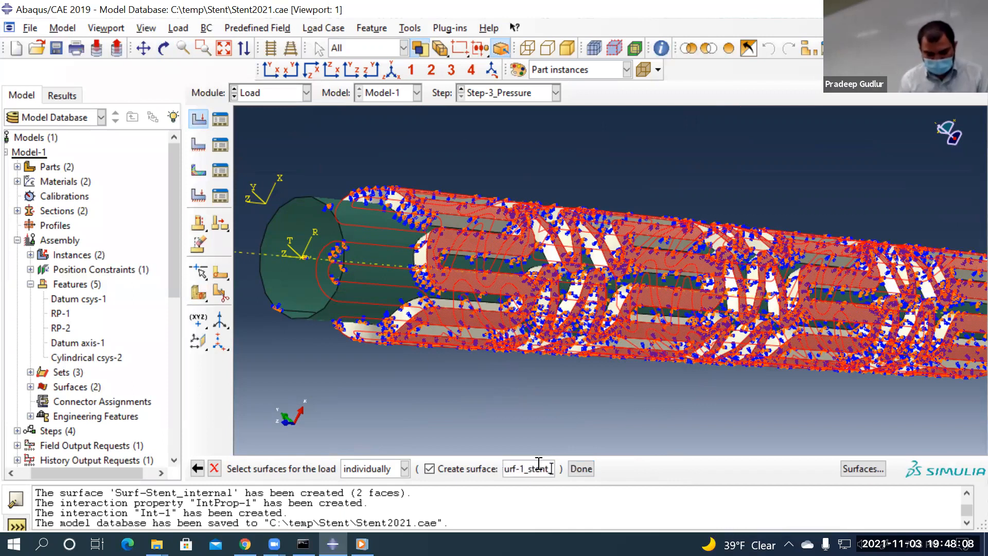
pyautogui.write('_external')
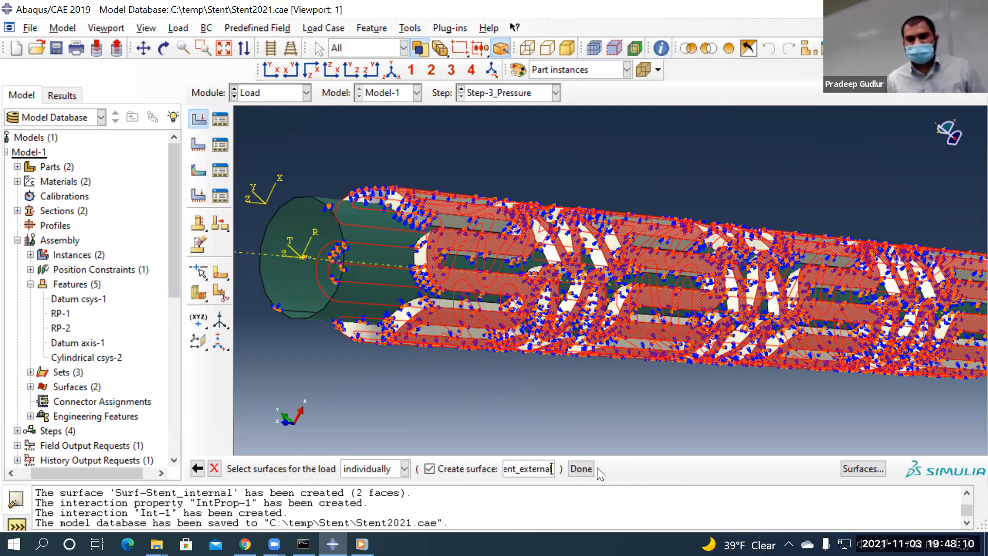
pyautogui.click(576, 469)
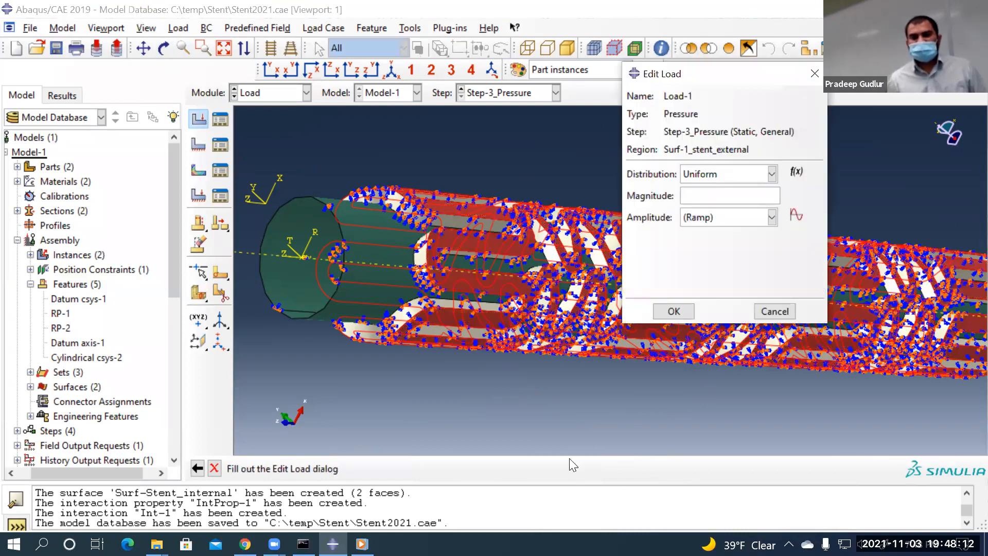
# Give Load-1 a uniform pressure magnitude of 128e3 and view the model isometrically
pyautogui.click(690, 200)
pyautogui.write('128e3')
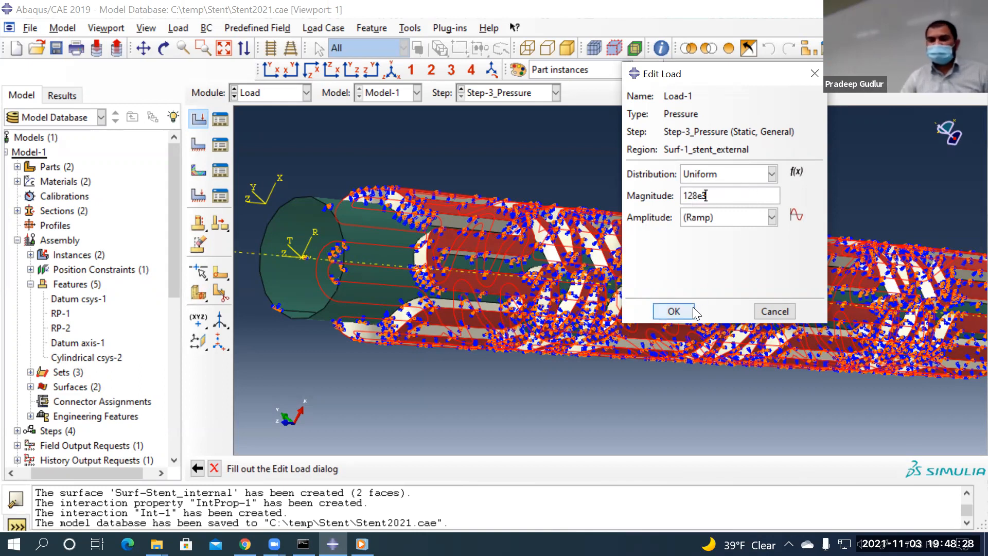
pyautogui.click(673, 311)
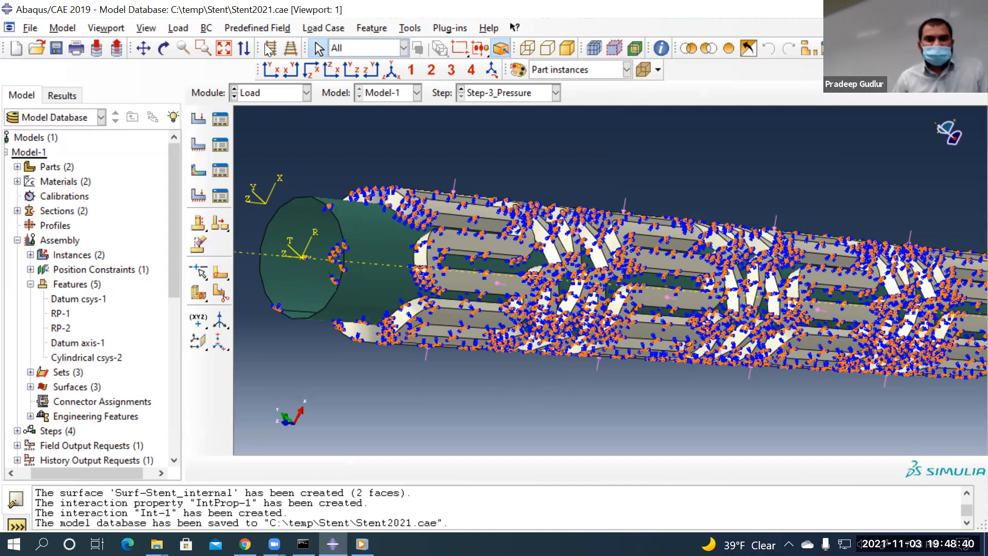
pyautogui.click(391, 70)
# Save the stent model database Stent2021.cae
pyautogui.click(57, 49)
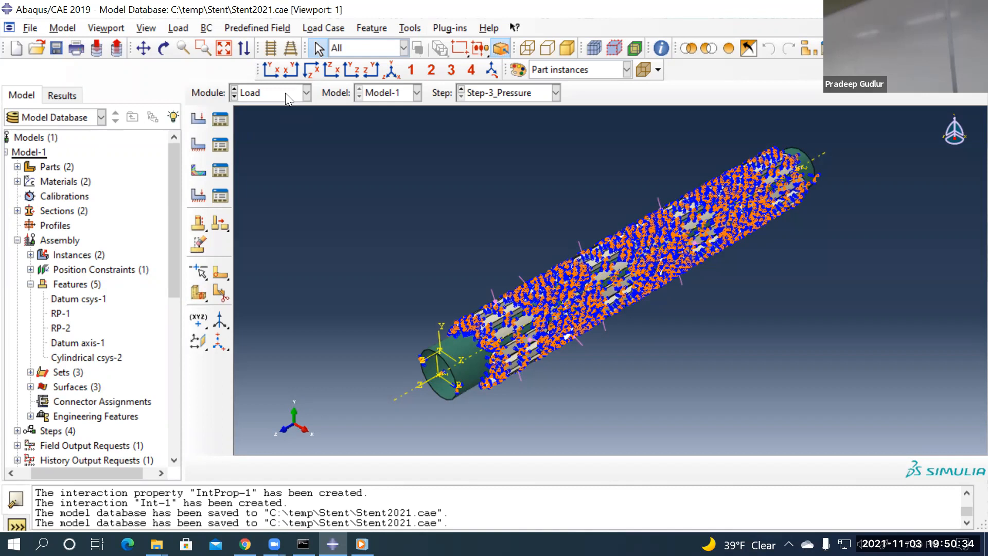
# Confirm Load-1 is listed in Step-3_Pressure and save Stent2021.cae again
pyautogui.click(221, 119)
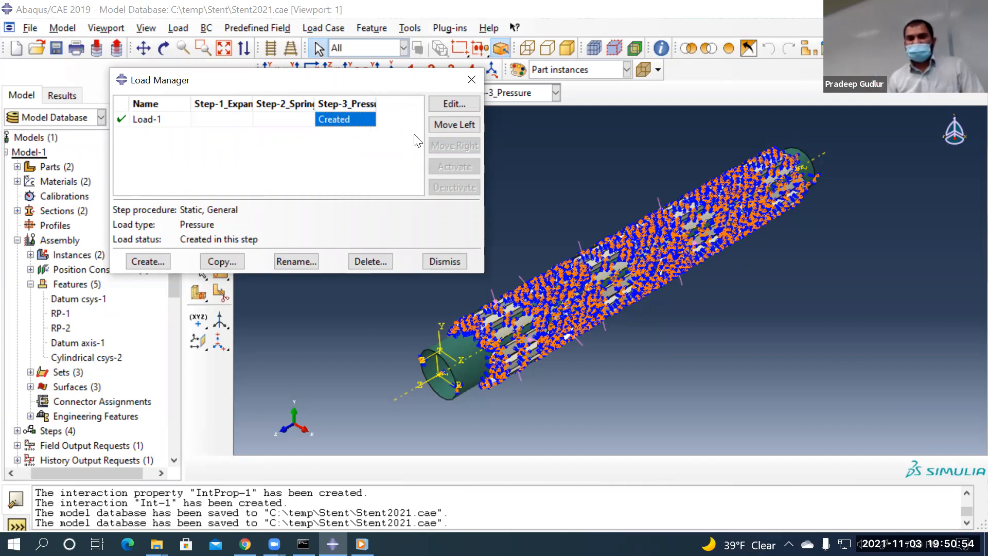
pyautogui.click(441, 261)
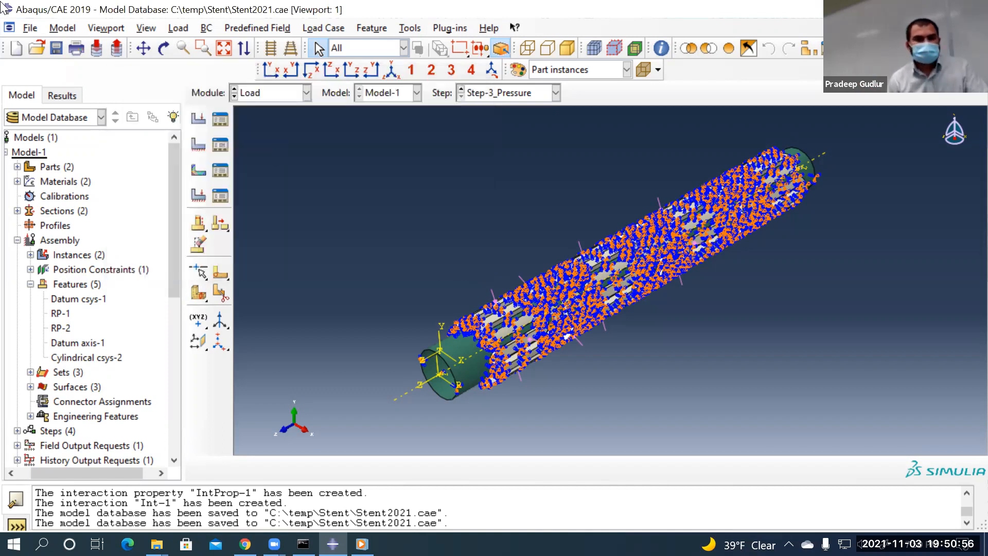
pyautogui.click(56, 48)
pyautogui.click(280, 94)
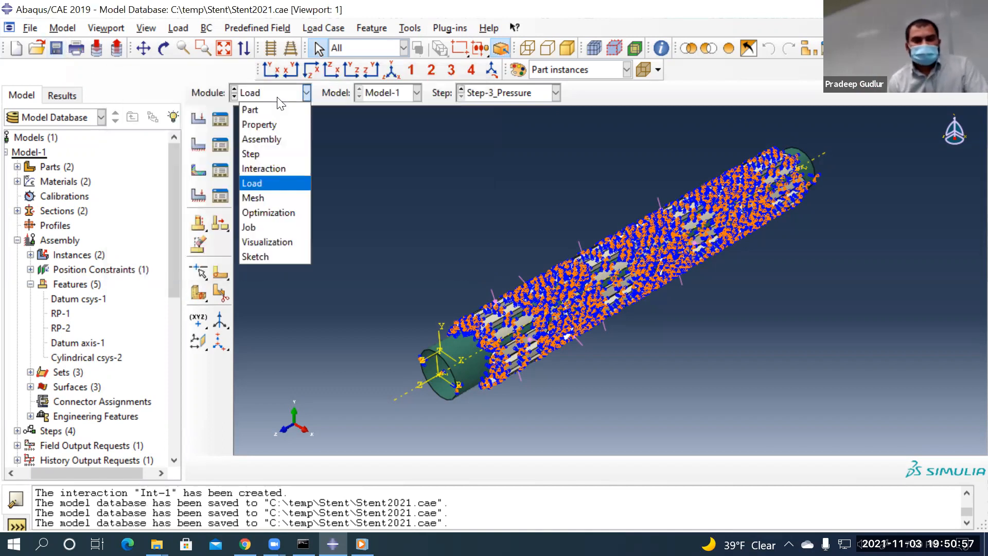
# Mesh the Balloon part alone in the Mesh module and bring up its Global Seeds (size 0.001)
pyautogui.click(284, 198)
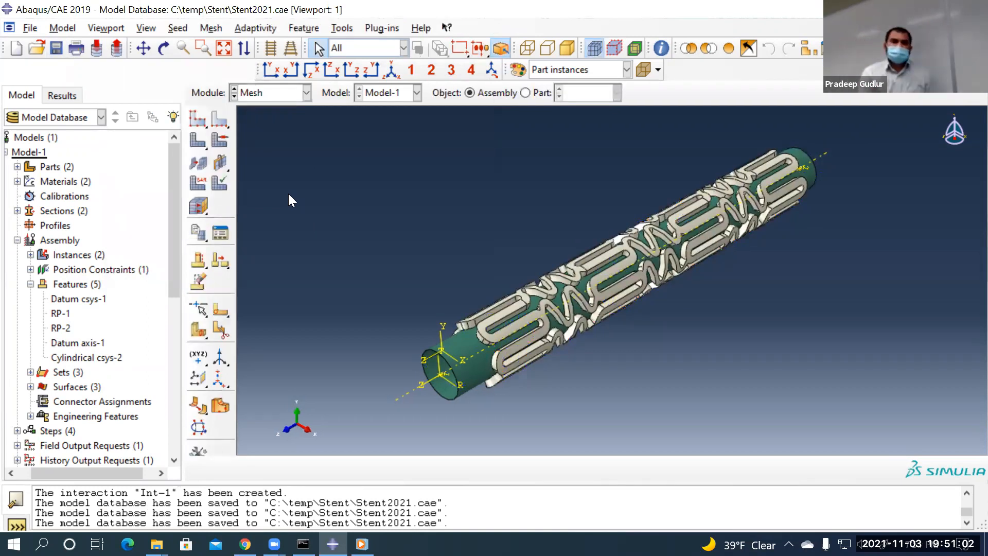
pyautogui.click(525, 92)
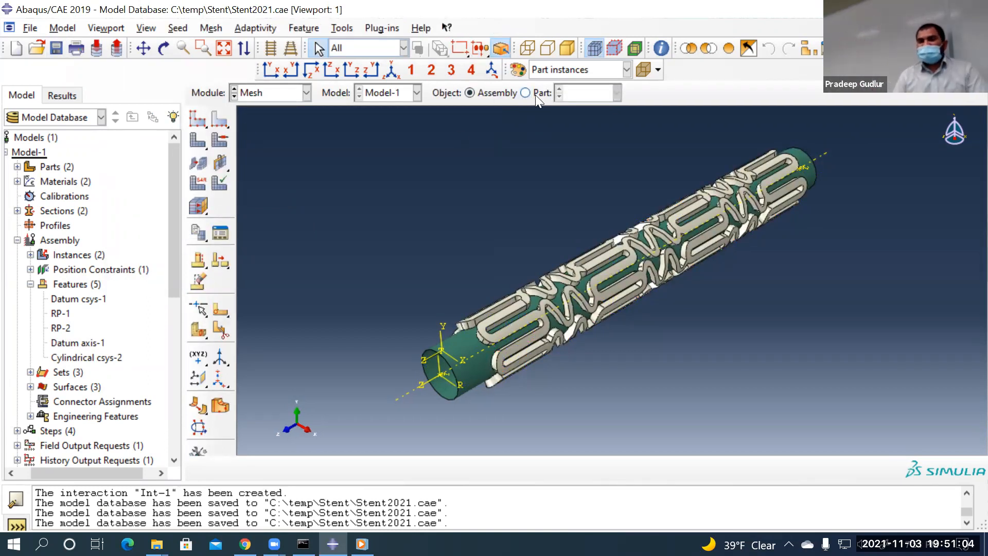
pyautogui.click(491, 97)
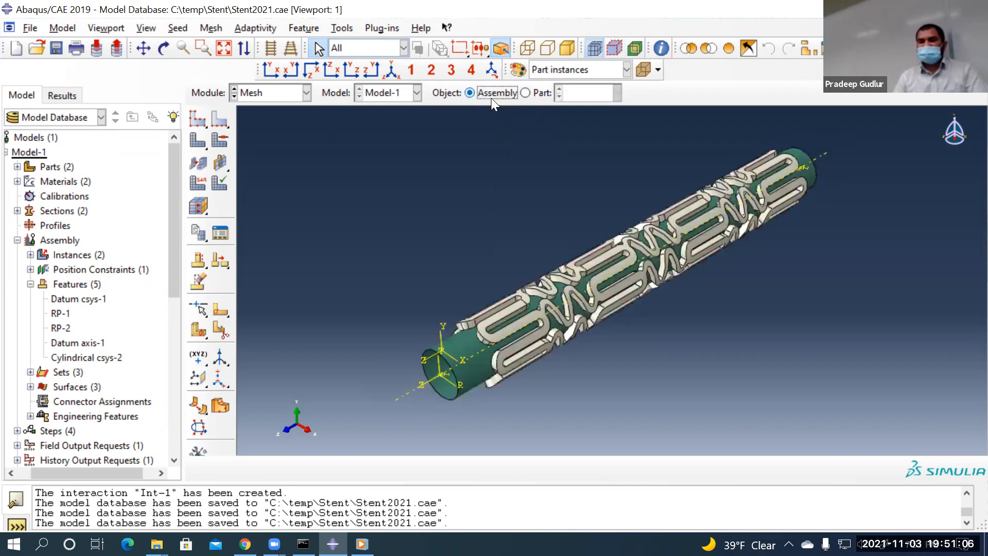
pyautogui.click(526, 93)
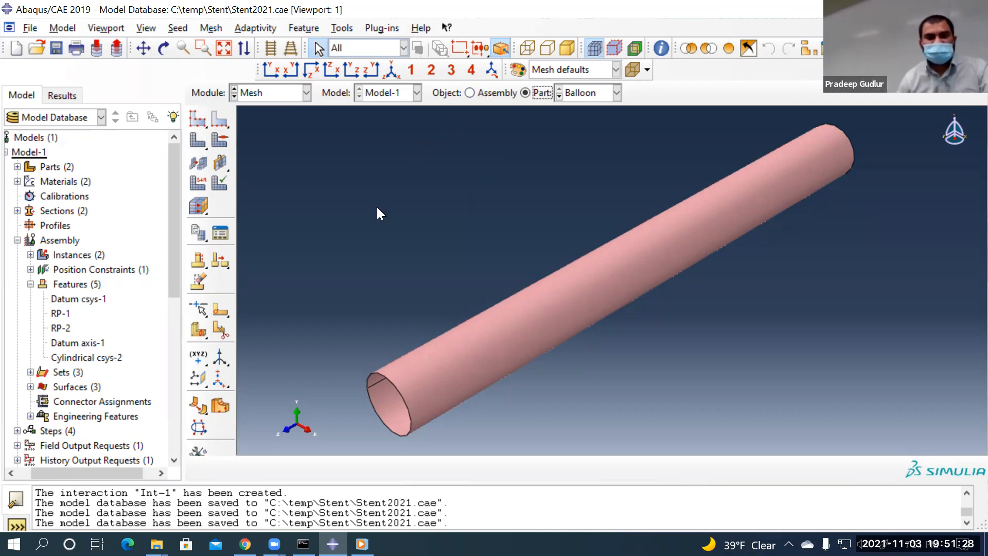
pyautogui.click(583, 94)
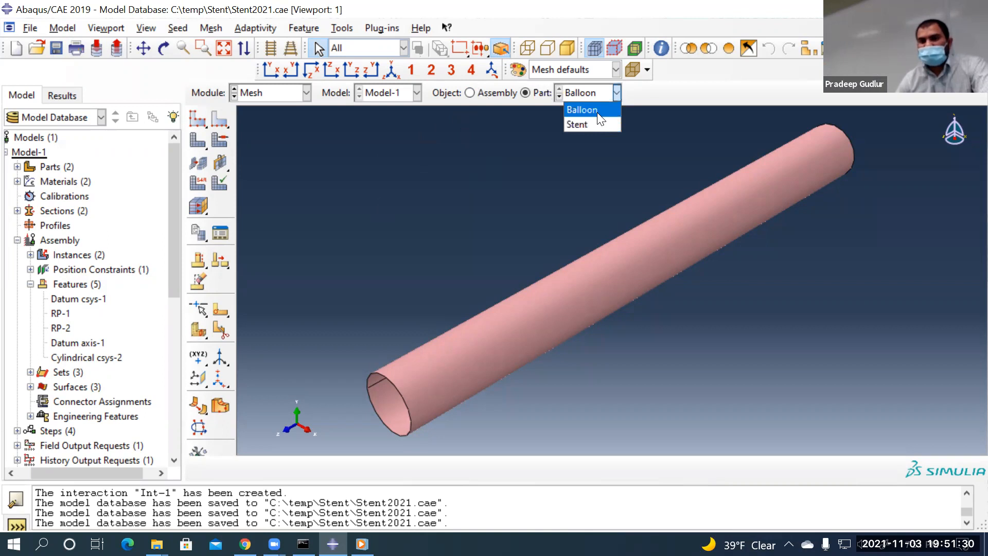
pyautogui.click(597, 112)
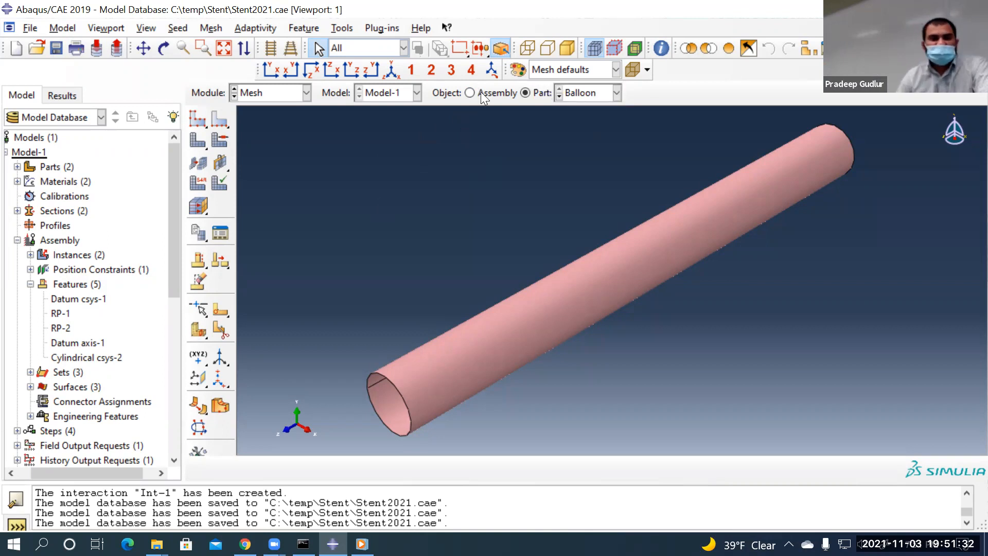
pyautogui.click(583, 92)
pyautogui.click(588, 109)
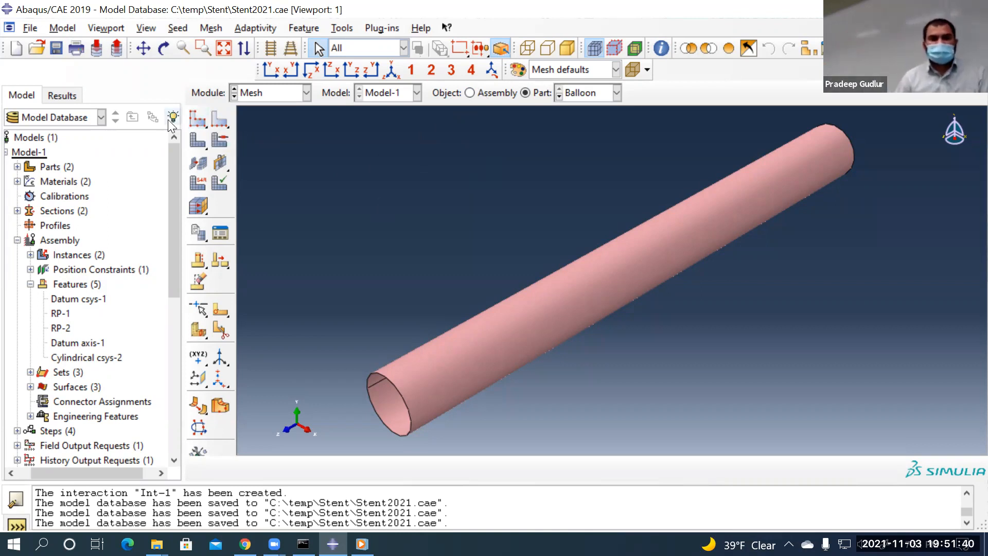
pyautogui.click(196, 120)
# Change the Balloon's approximate global seed size from 0.001 to 0.0001 and finish seeding
pyautogui.click(180, 263)
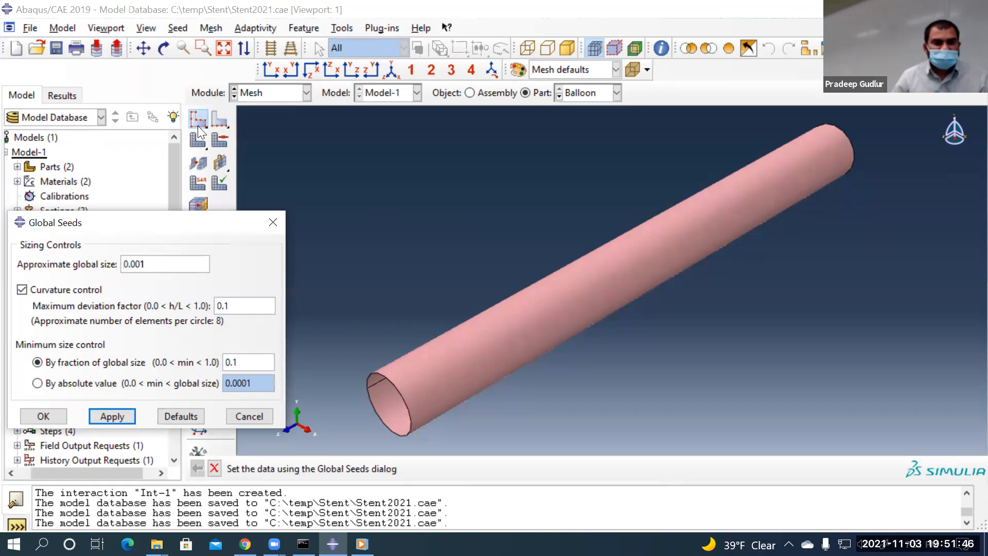
pyautogui.press('Left')
pyautogui.press('Left')
pyautogui.press('Left')
pyautogui.write('0')
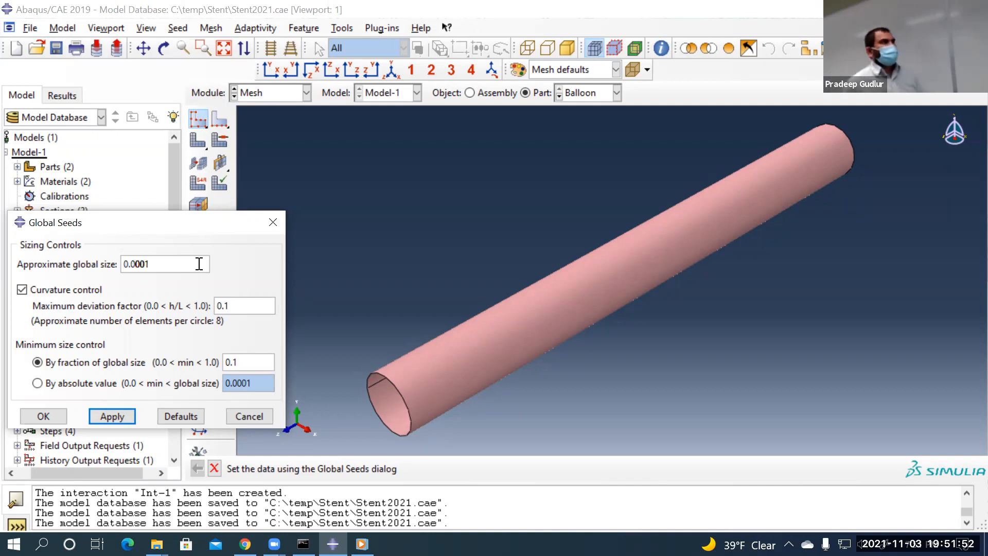
pyautogui.click(40, 413)
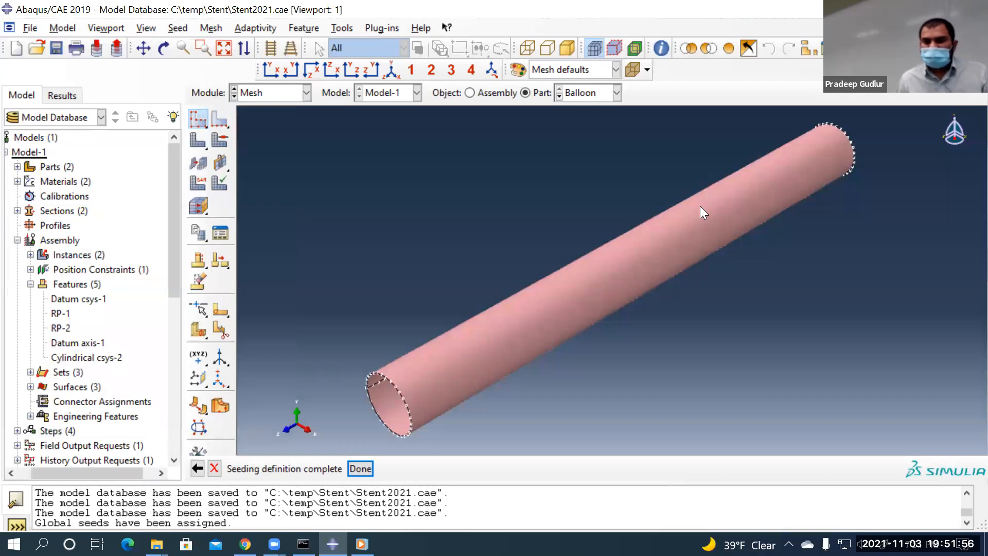
pyautogui.click(360, 469)
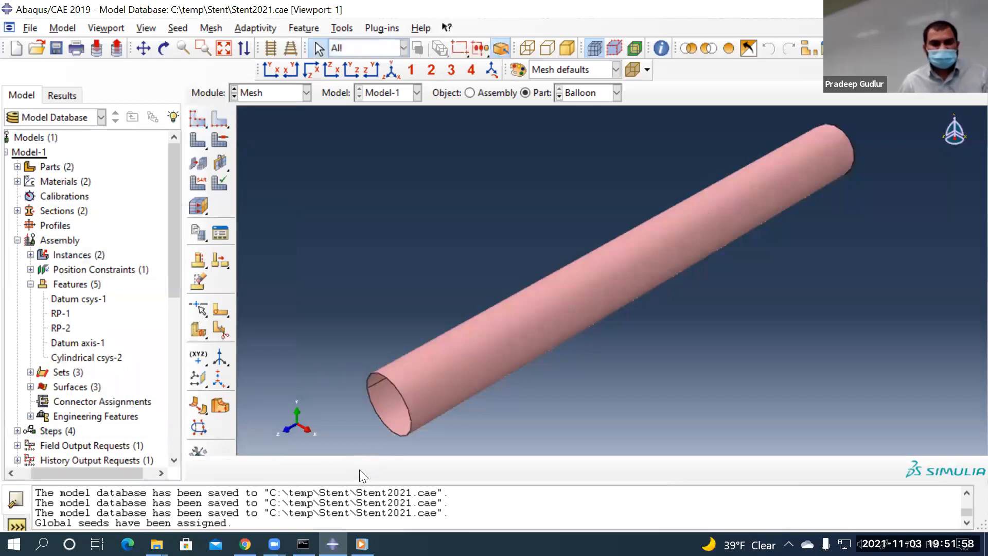
pyautogui.click(225, 138)
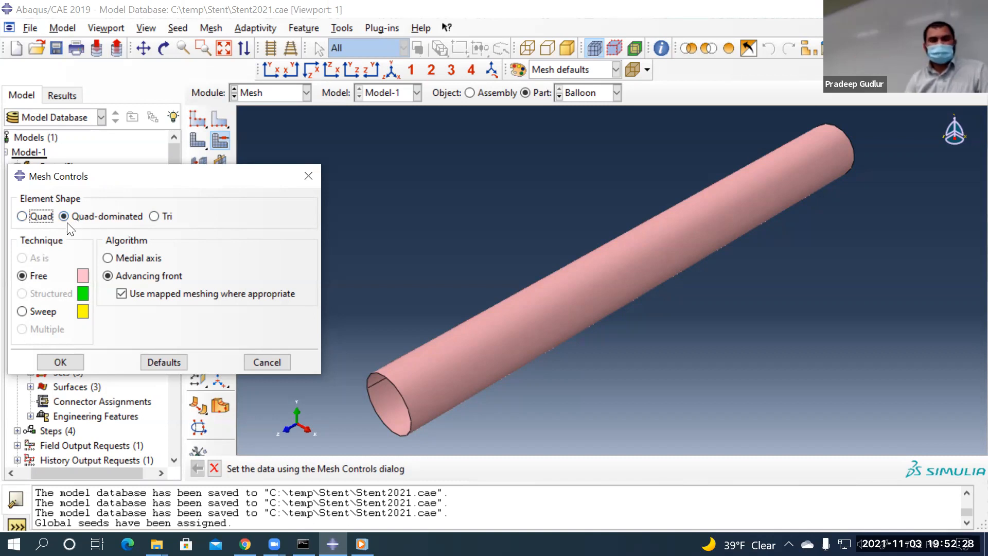
pyautogui.click(61, 362)
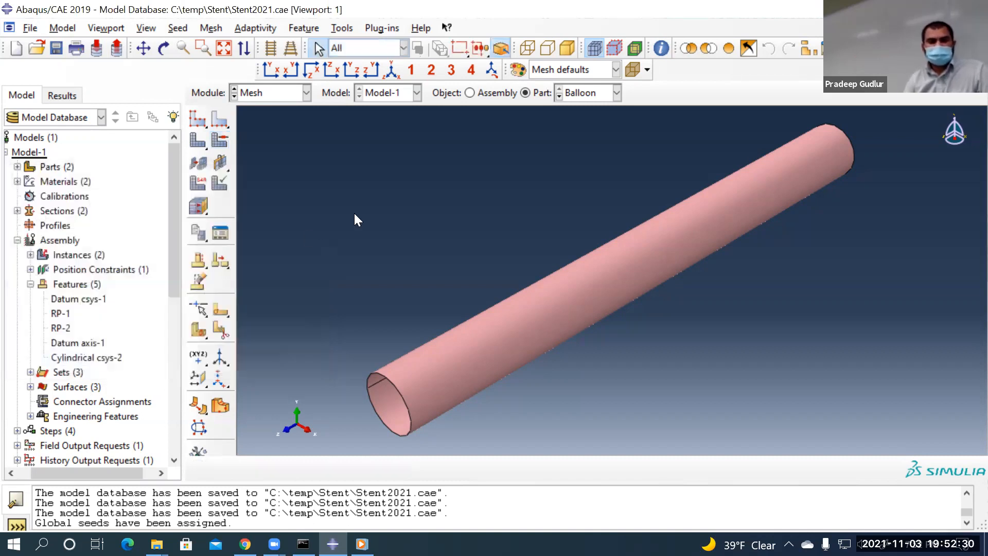
# Assign the balloon tube face the Surface element family with reduced integration
pyautogui.click(195, 185)
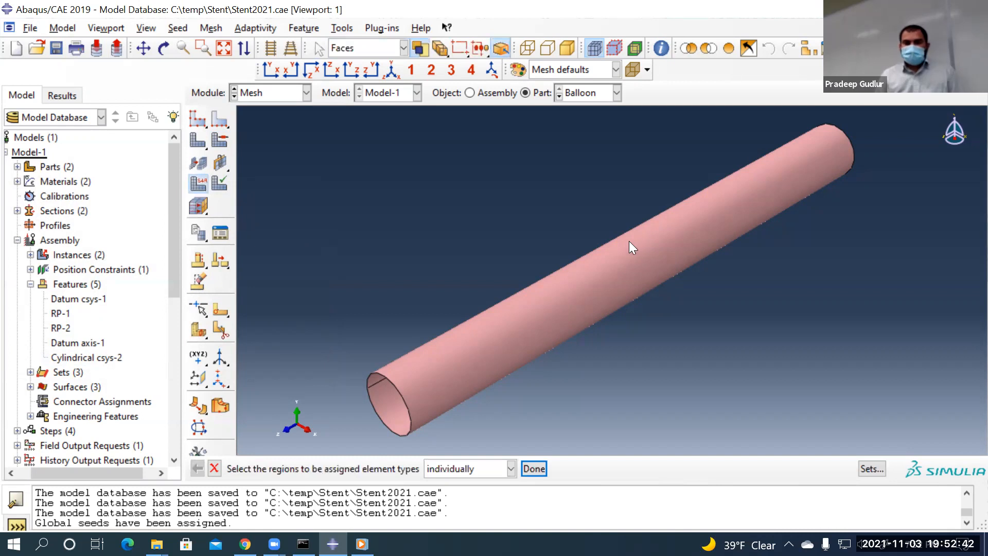
pyautogui.click(588, 273)
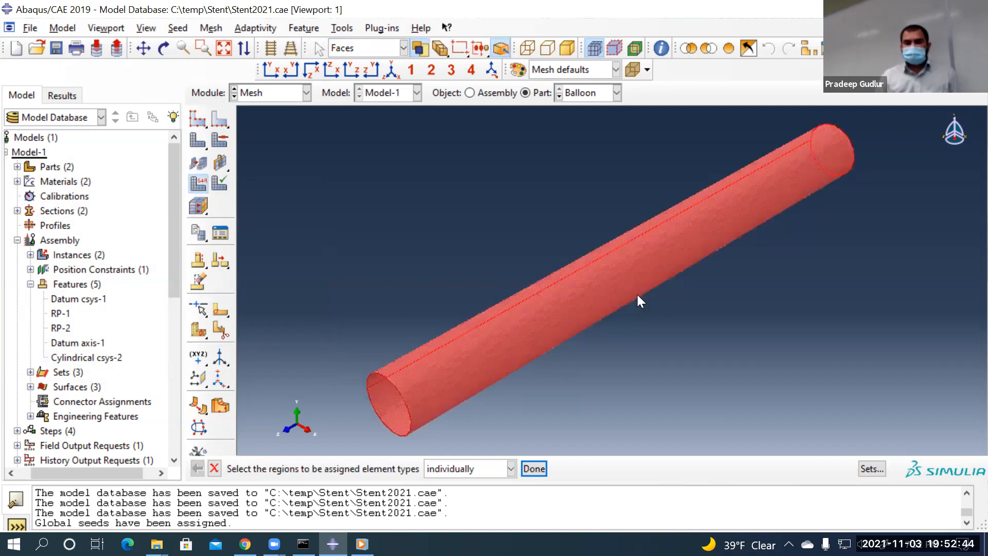
pyautogui.click(535, 468)
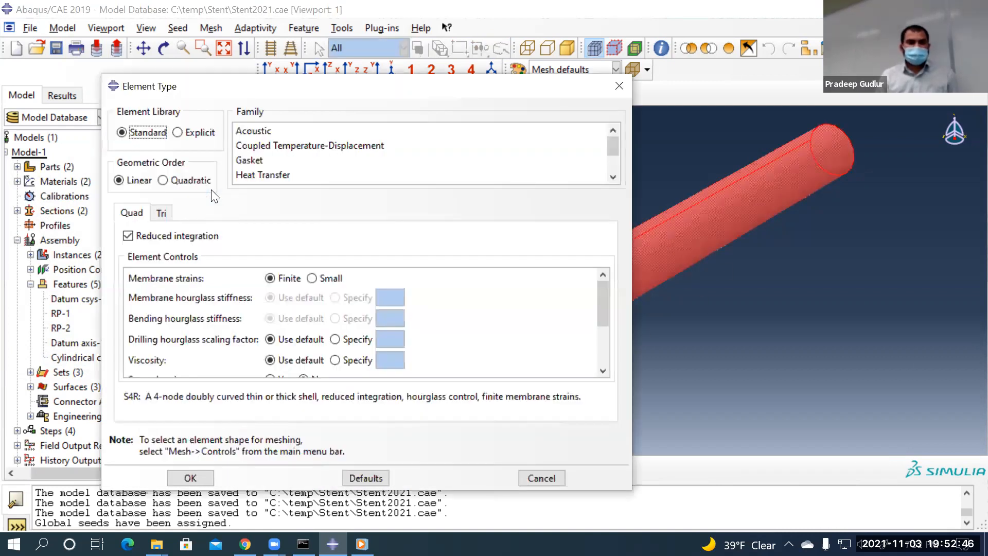
pyautogui.scroll(-3, 548, 150)
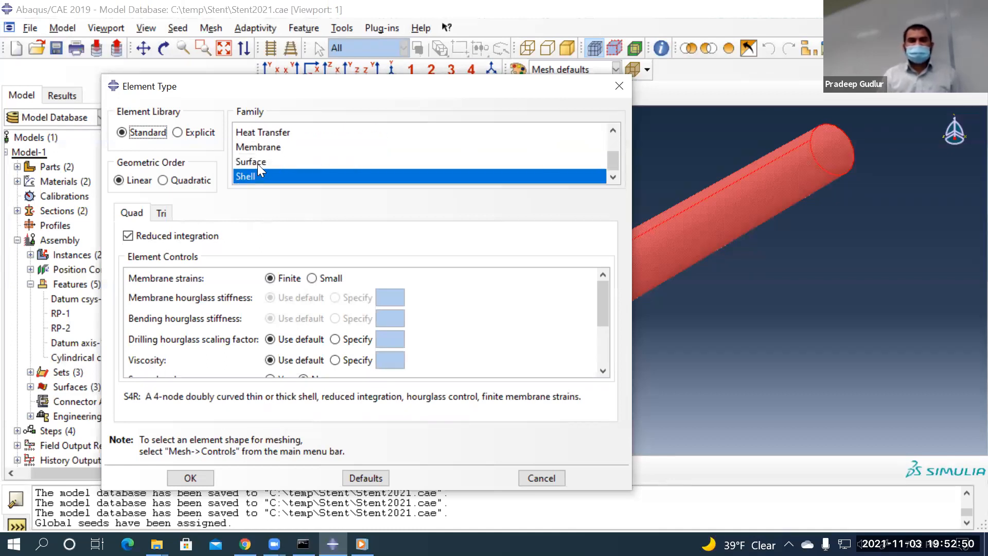
pyautogui.scroll(3, 335, 150)
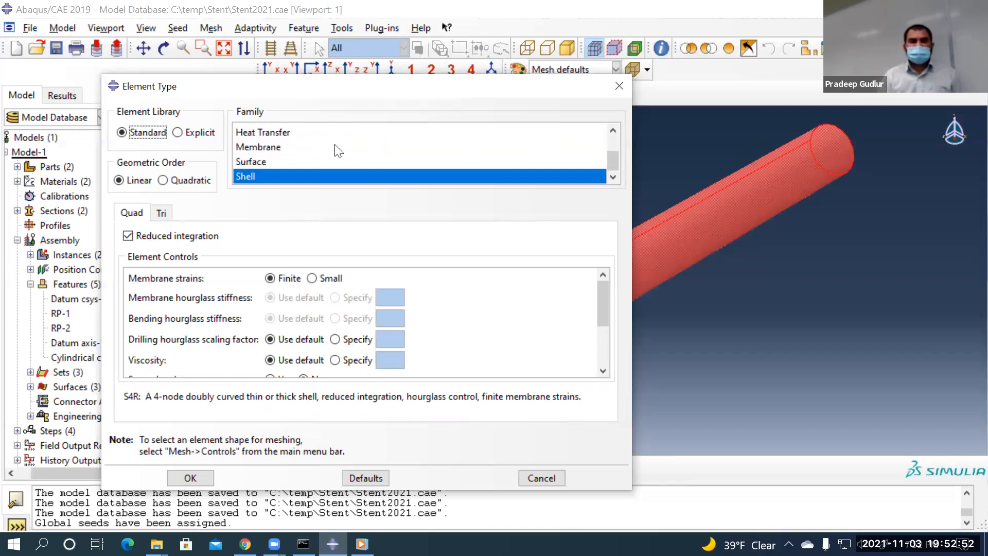
pyautogui.click(259, 160)
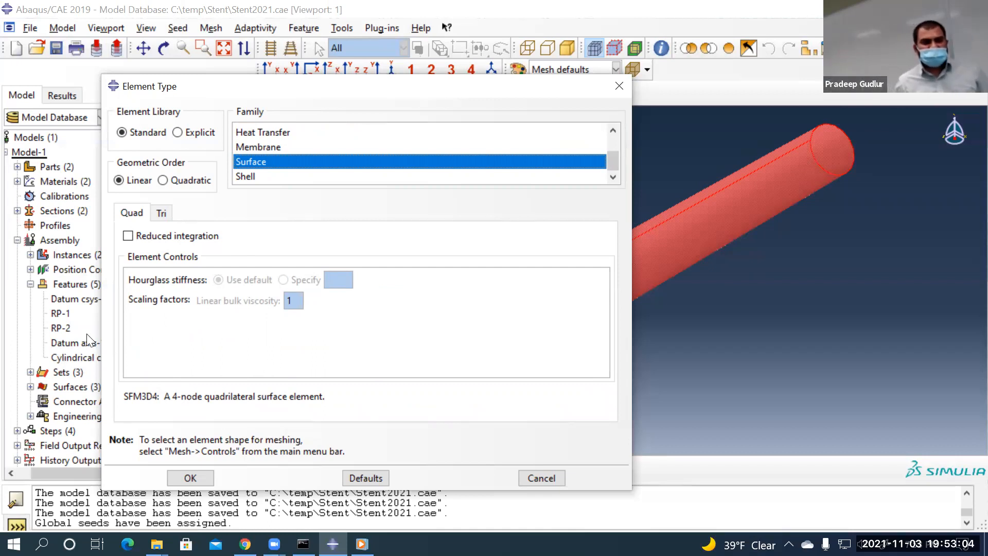
pyautogui.click(133, 237)
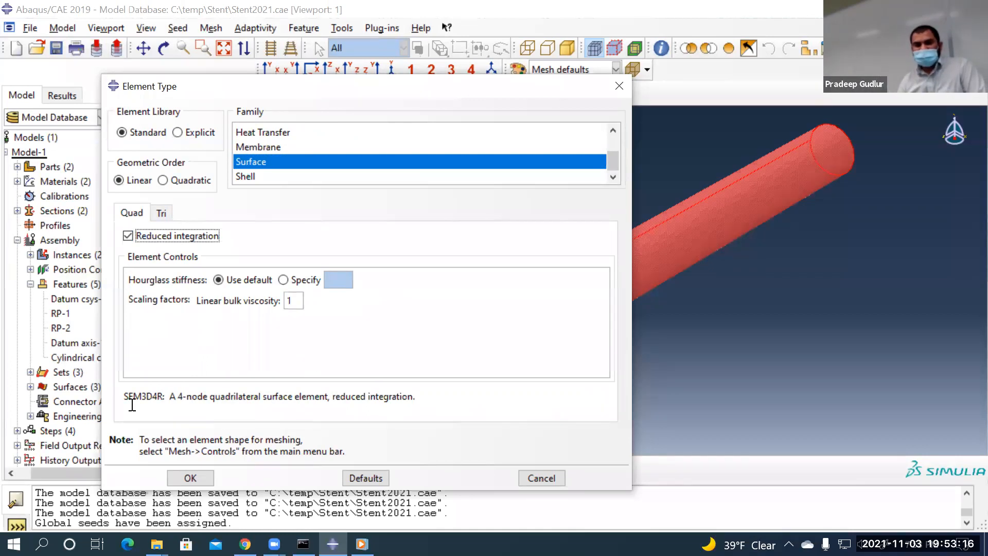
# Accept the SFM3D4R element type and generate the 3100-element balloon mesh
pyautogui.moveTo(123, 396); pyautogui.dragTo(168, 397)
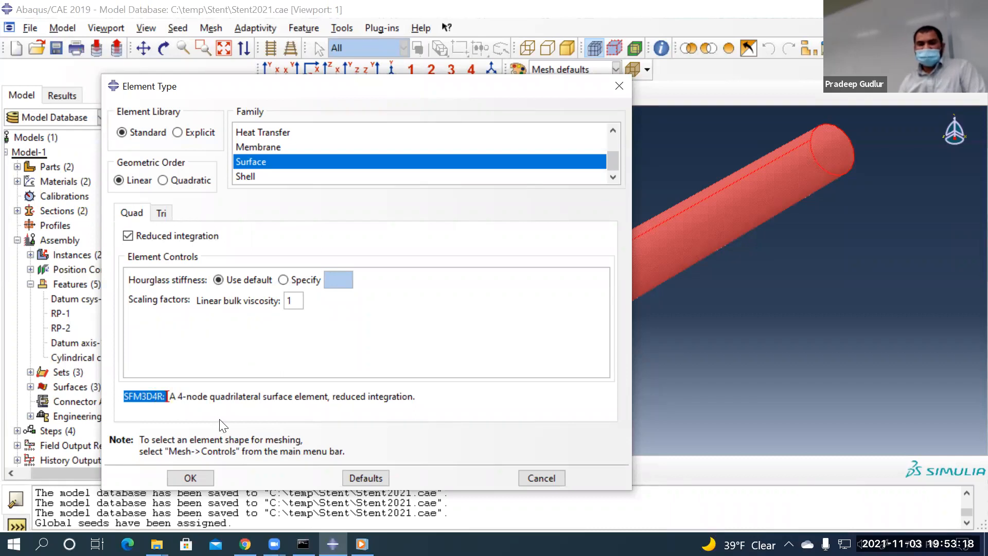
pyautogui.click(240, 409)
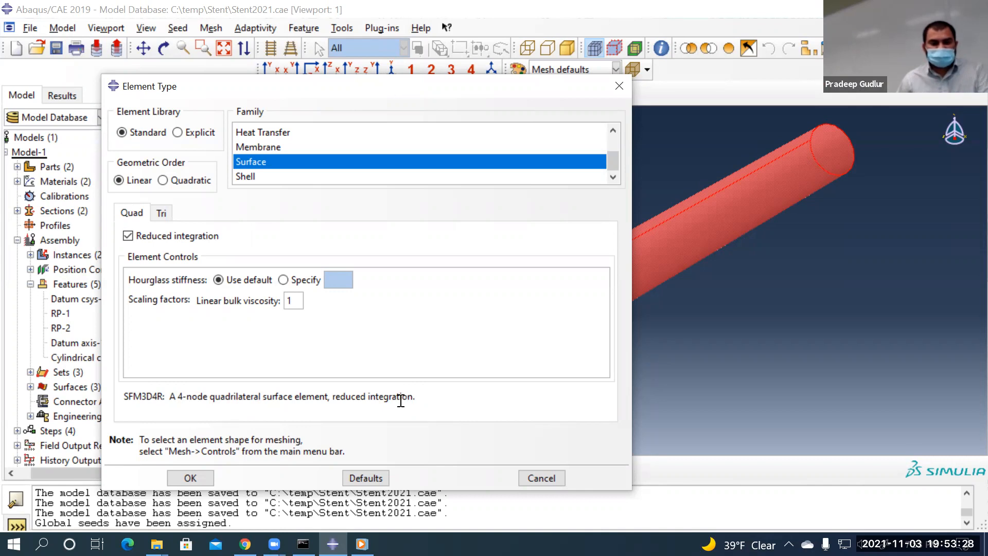
pyautogui.click(189, 478)
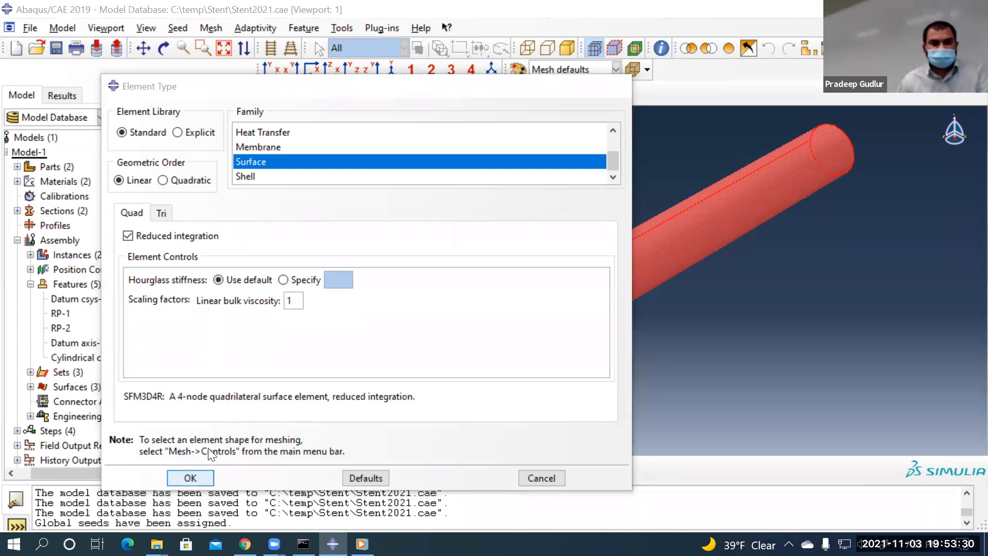
pyautogui.click(534, 468)
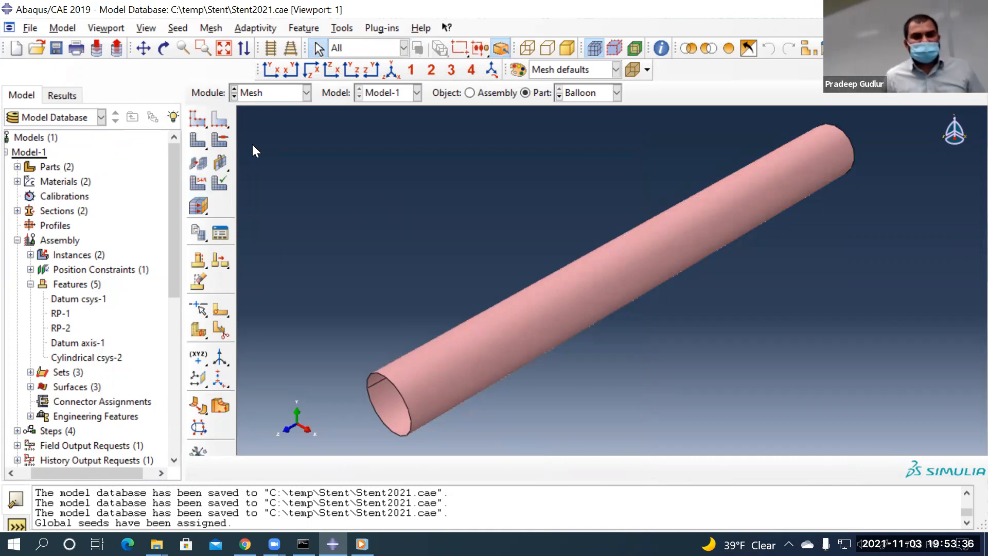
pyautogui.click(200, 140)
pyautogui.click(327, 468)
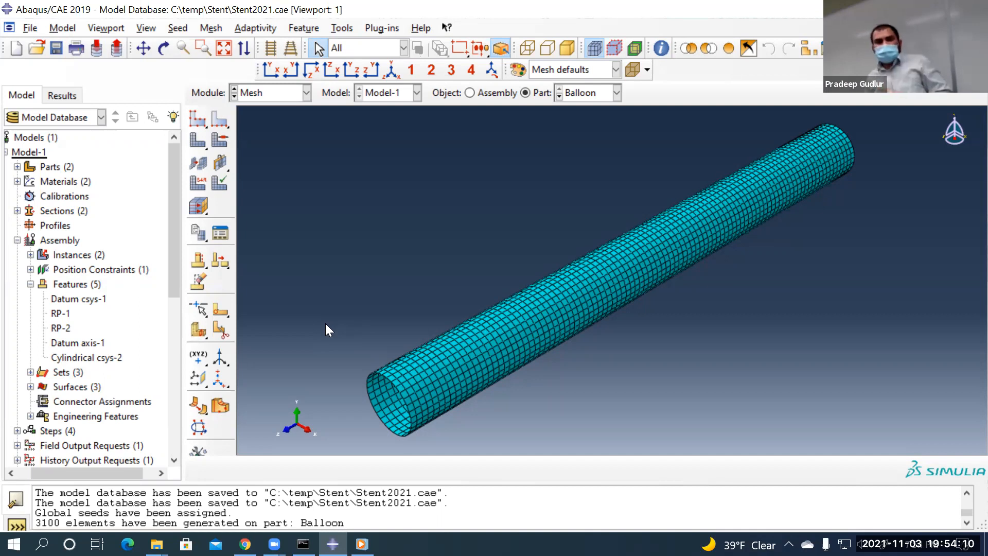
# Verify the balloon mesh against aspect ratio above 10, finding all 3100 elements sound
pyautogui.click(207, 28)
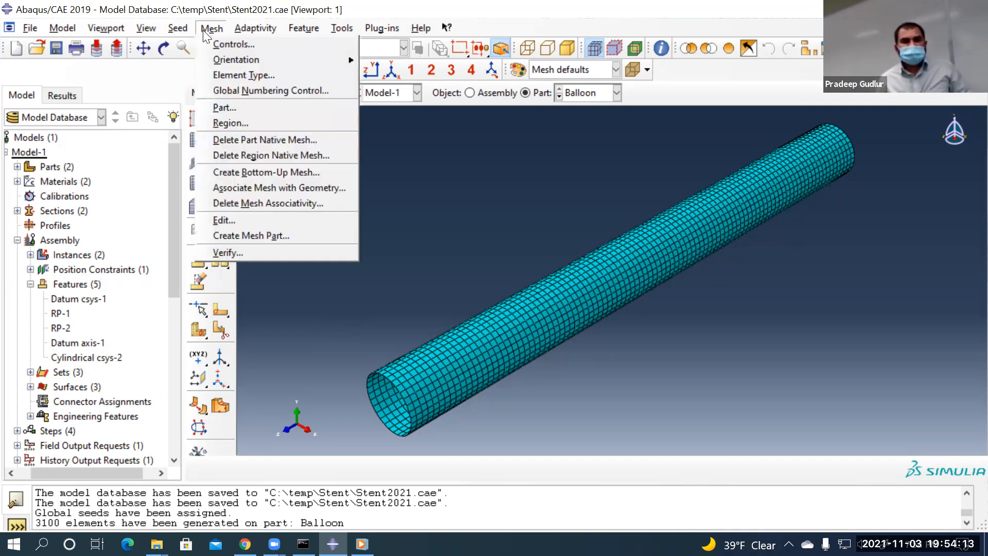
pyautogui.click(235, 252)
pyautogui.click(557, 311)
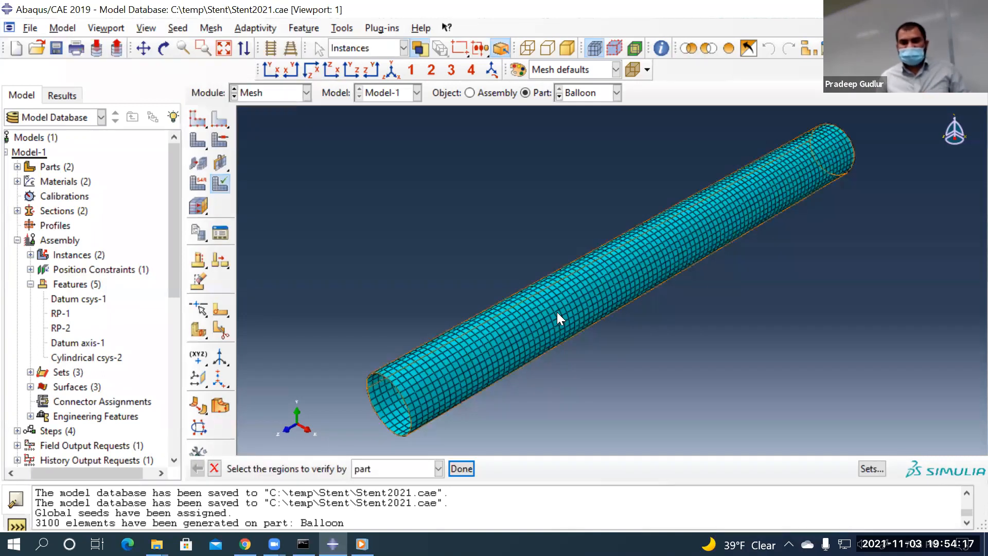
pyautogui.middleClick(261, 283)
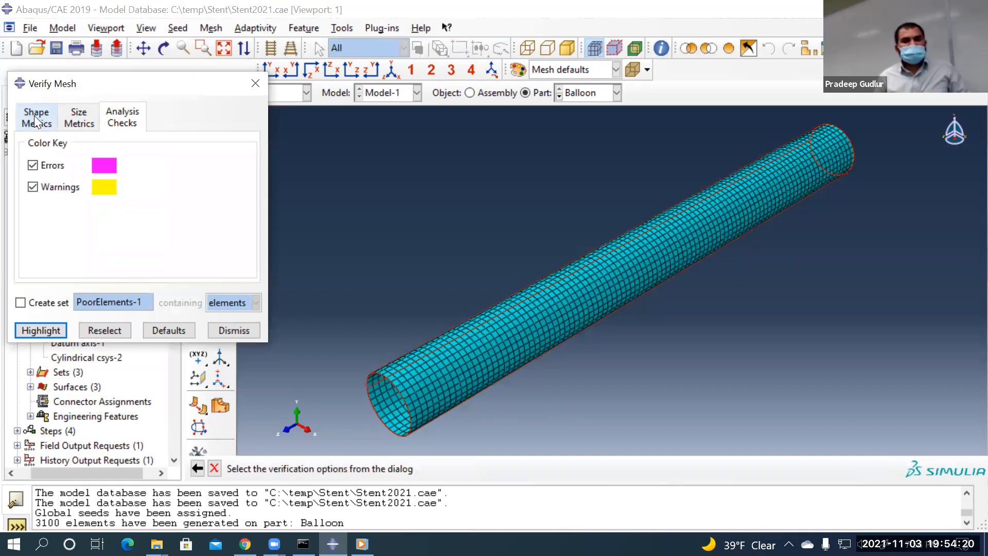
pyautogui.click(34, 116)
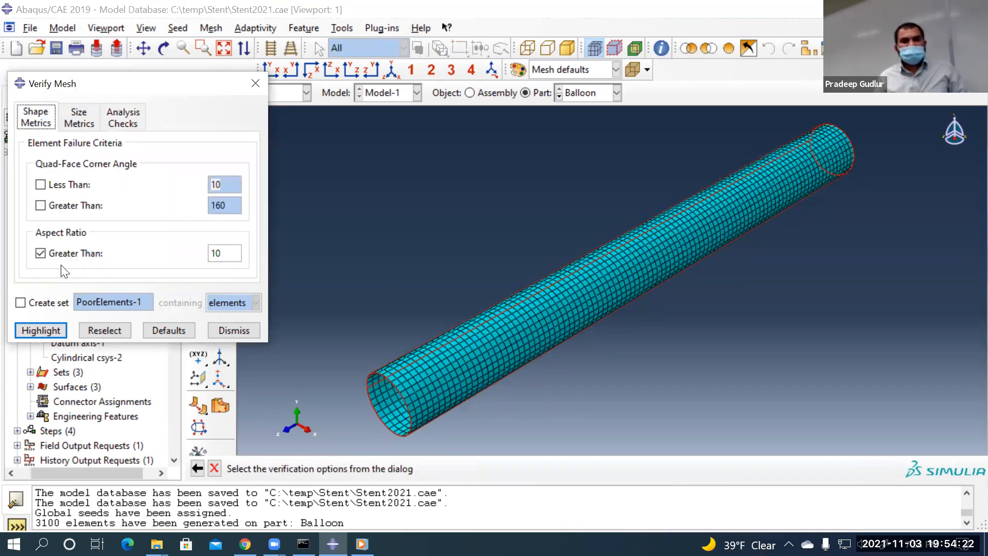
pyautogui.click(43, 254)
pyautogui.click(43, 254)
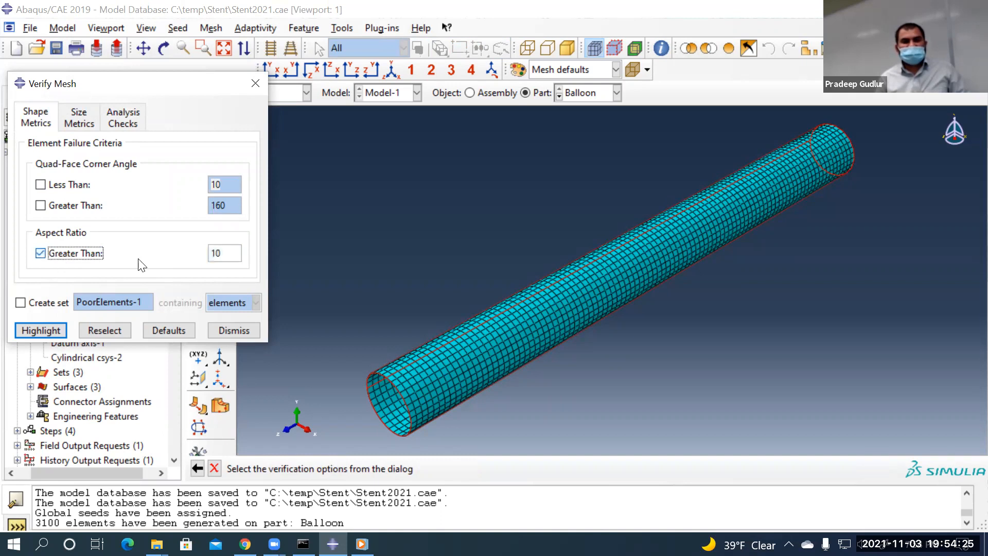
pyautogui.click(41, 330)
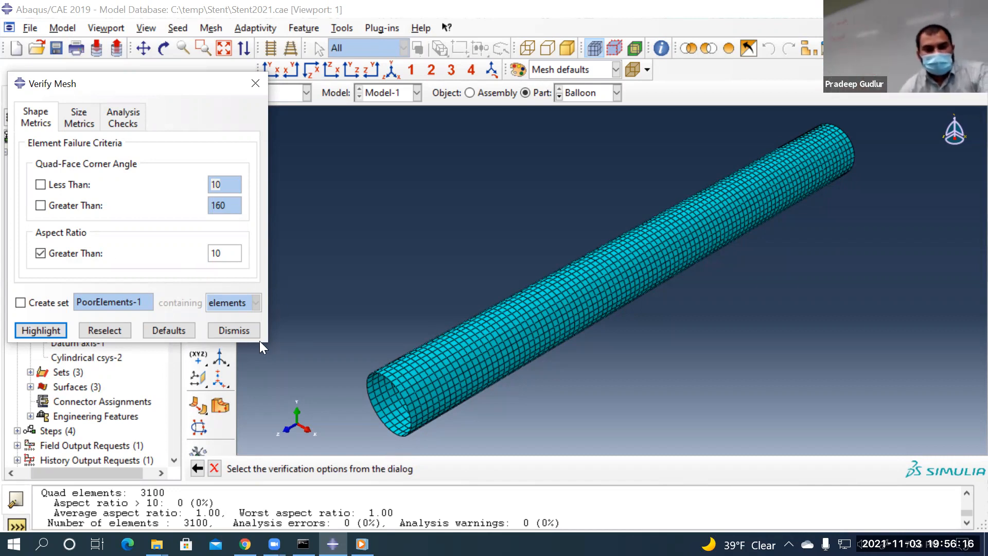
pyautogui.click(246, 331)
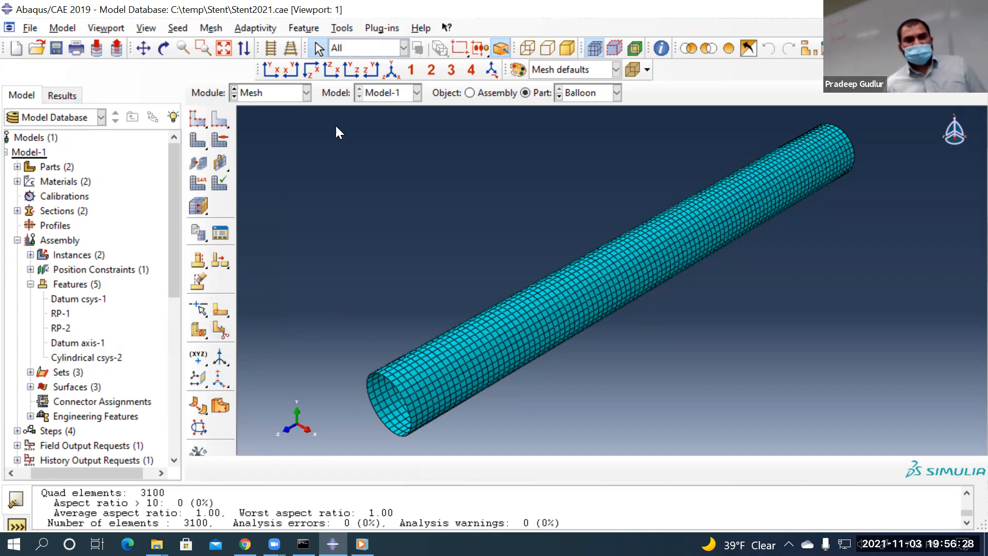
# Save Stent2021.cae and switch the Mesh module's part from Balloon to Stent
pyautogui.click(296, 95)
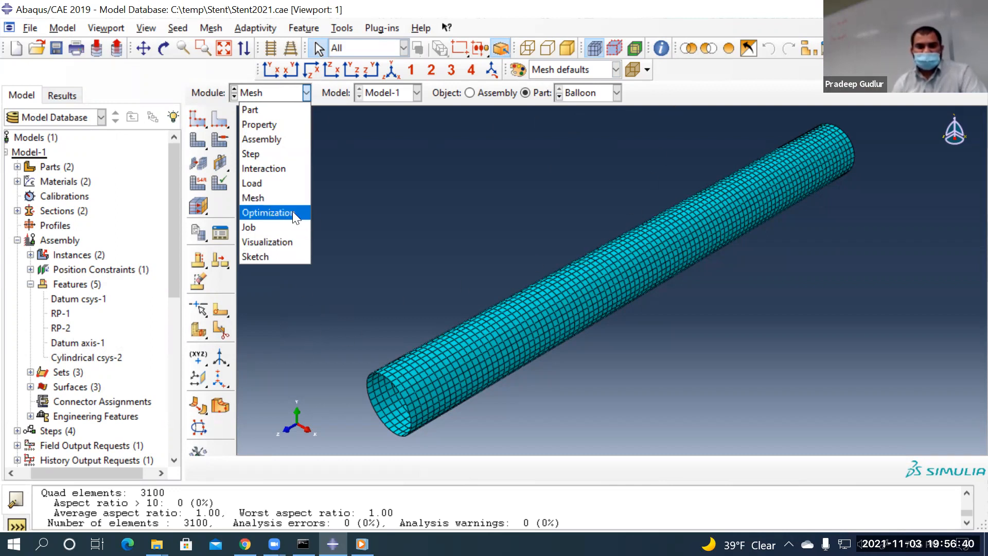
pyautogui.click(374, 168)
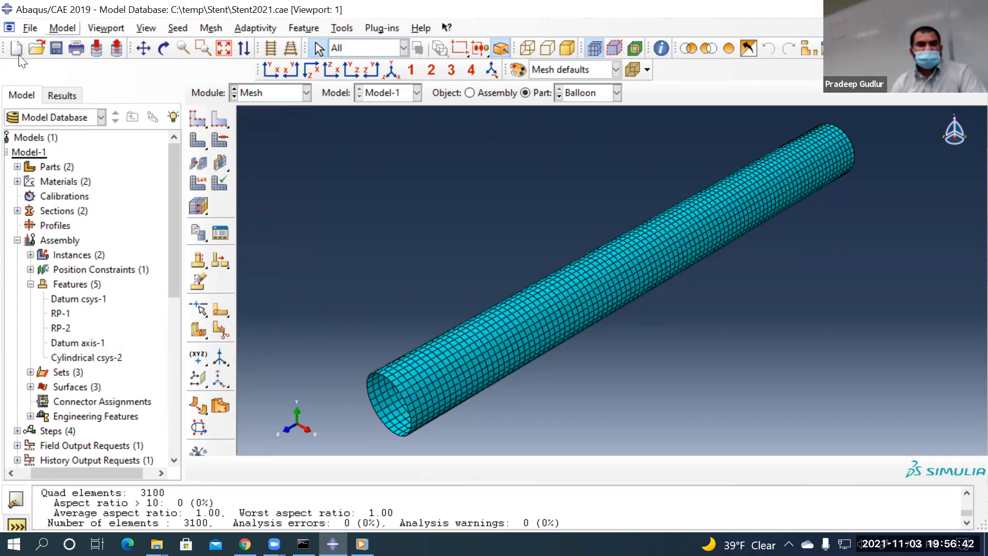
pyautogui.click(584, 96)
pyautogui.click(581, 124)
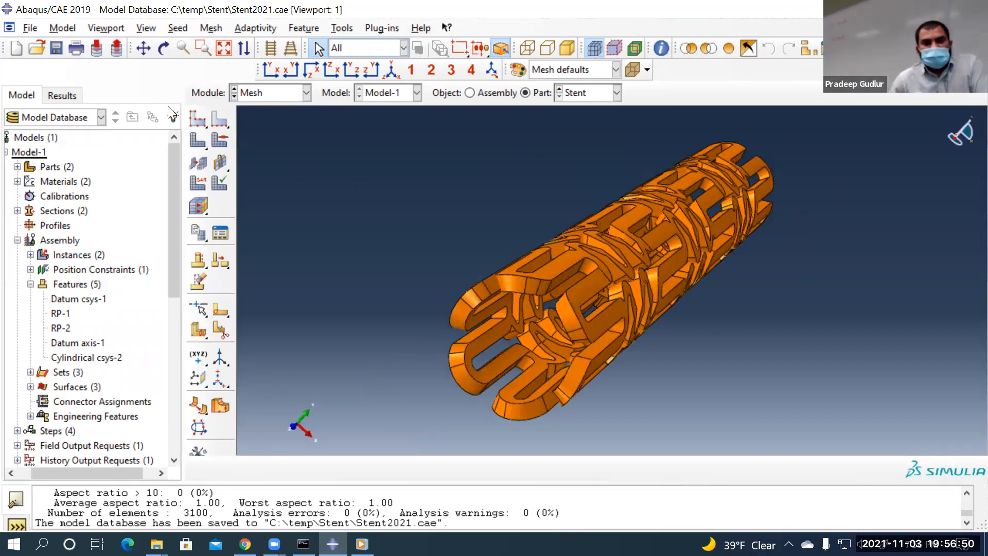
# Seed the Stent at approximate global size 0.0001 and accept the default mesh controls
pyautogui.click(196, 118)
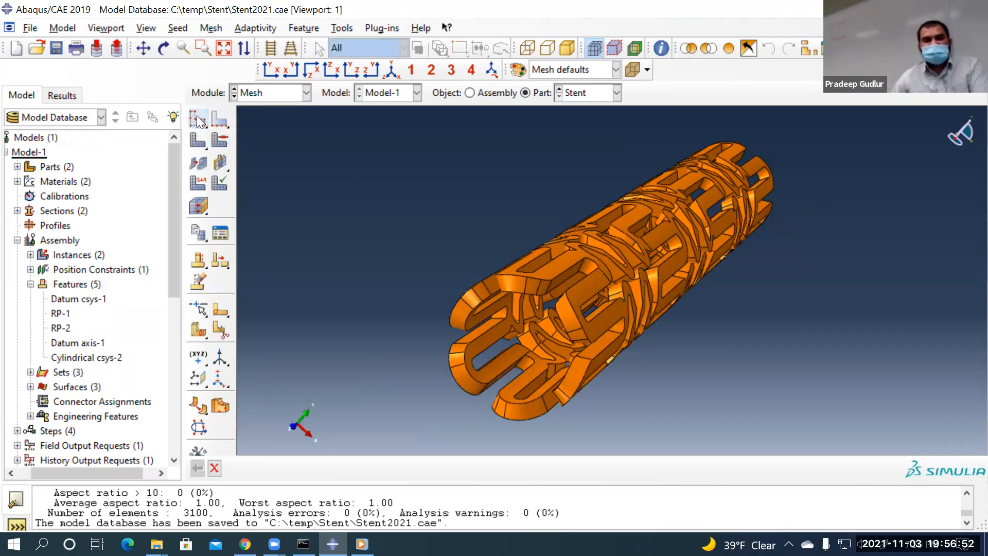
pyautogui.moveTo(160, 266); pyautogui.dragTo(58, 265)
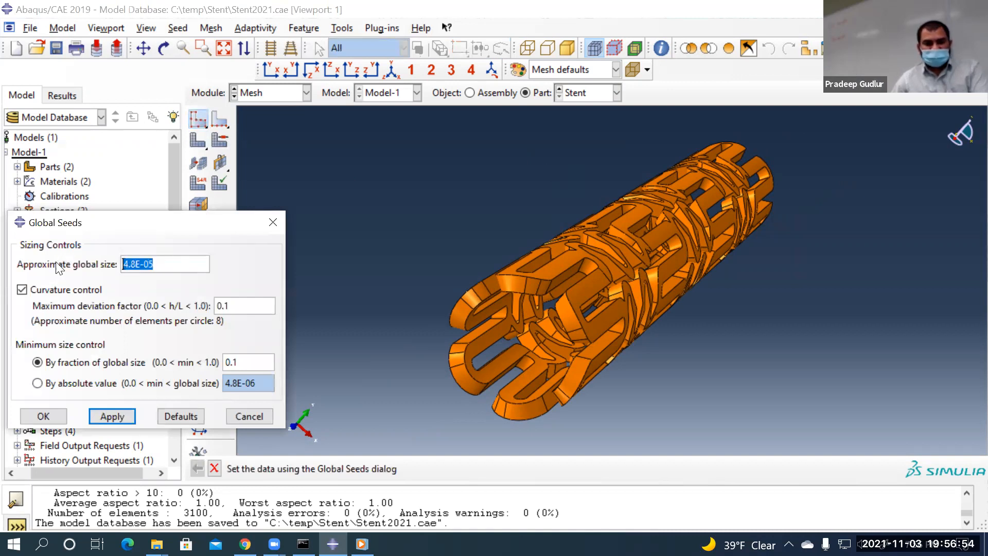
pyautogui.write('0.0001')
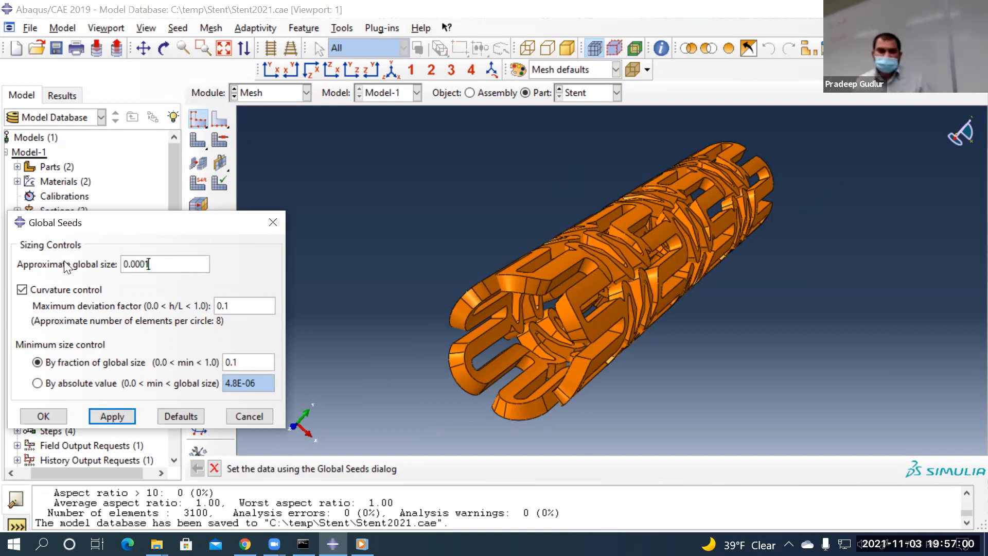
pyautogui.click(45, 416)
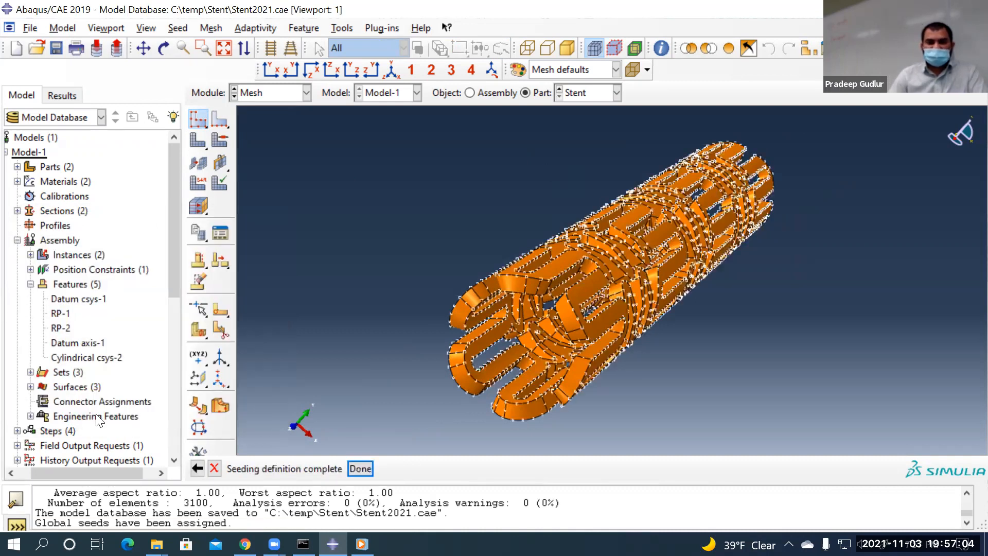
pyautogui.click(355, 468)
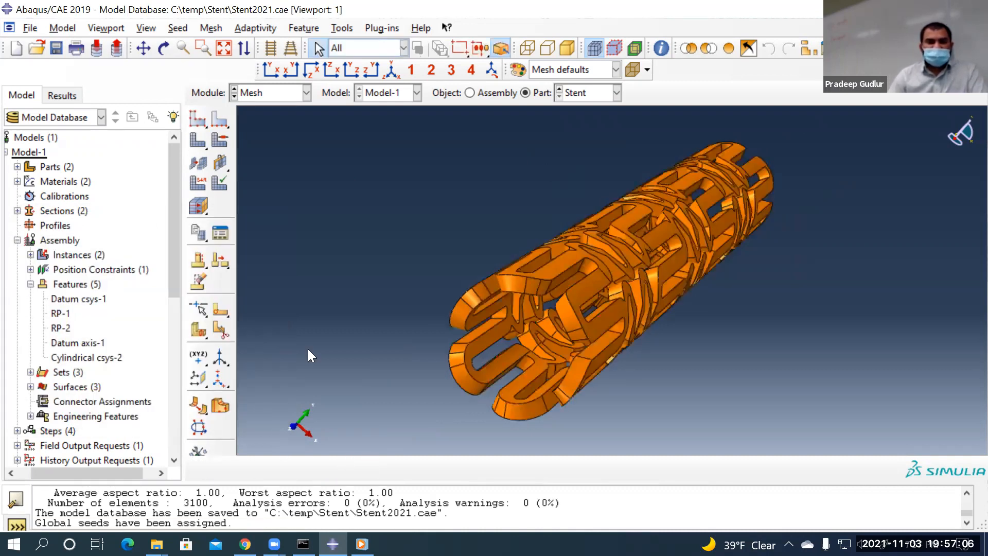
pyautogui.click(220, 138)
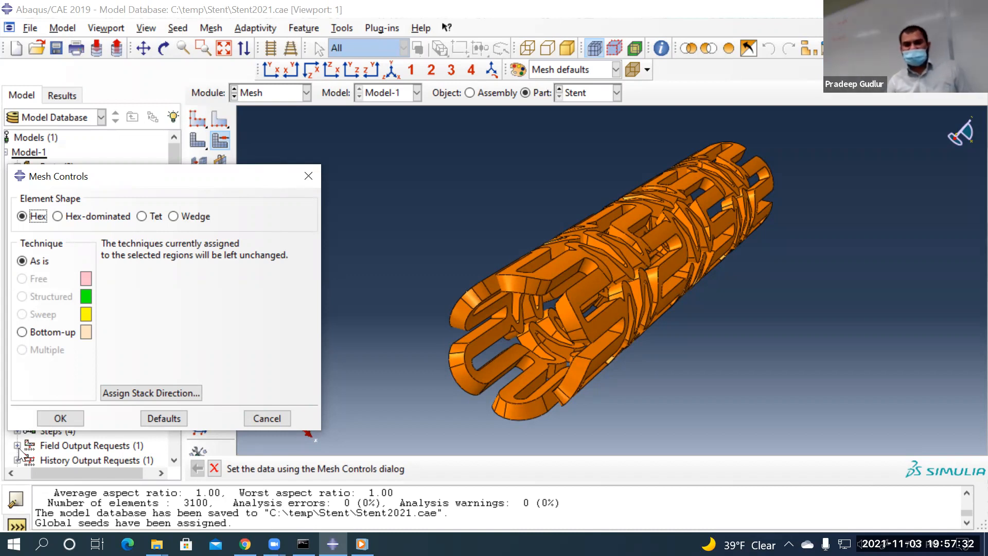
pyautogui.click(72, 416)
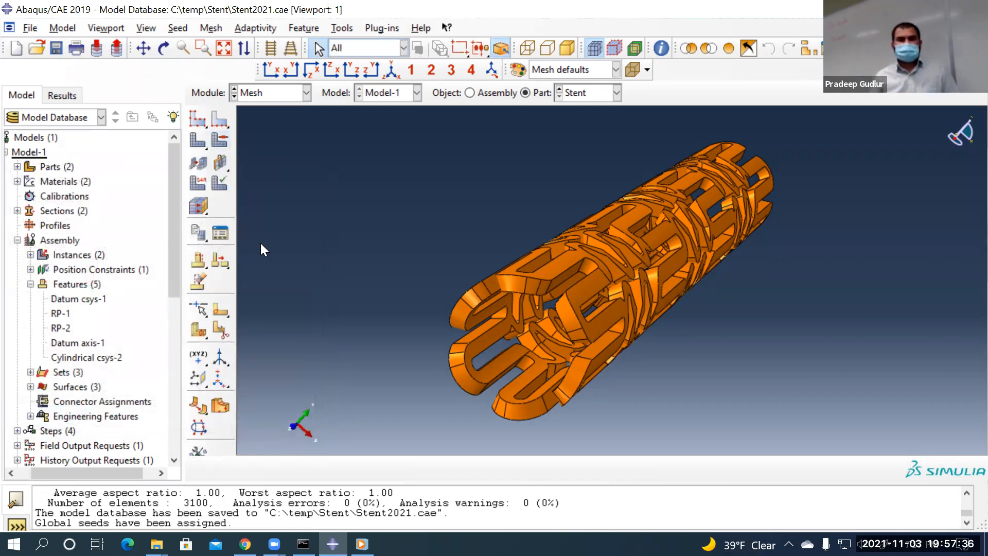
# Select the stent region and choose the 3D Stress element family
pyautogui.click(198, 184)
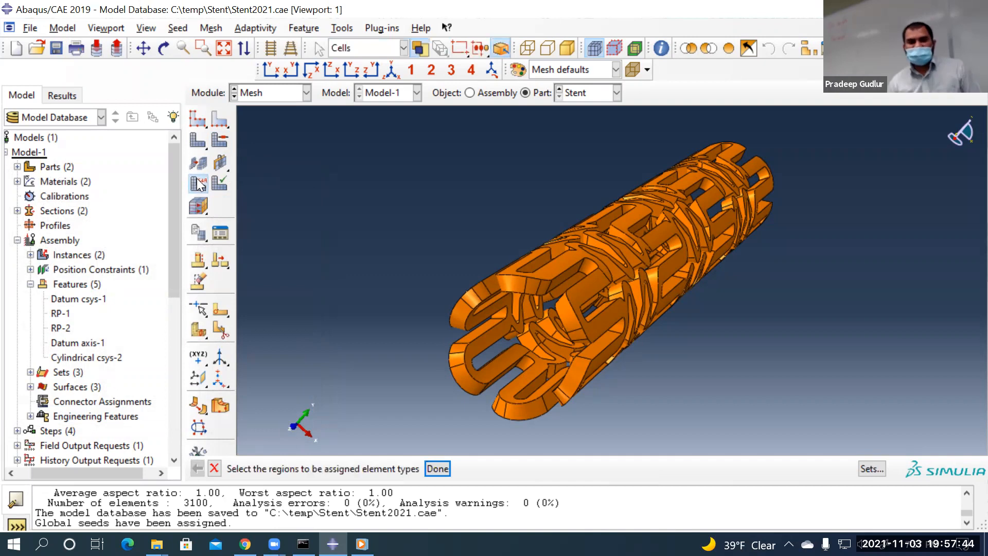
pyautogui.click(647, 249)
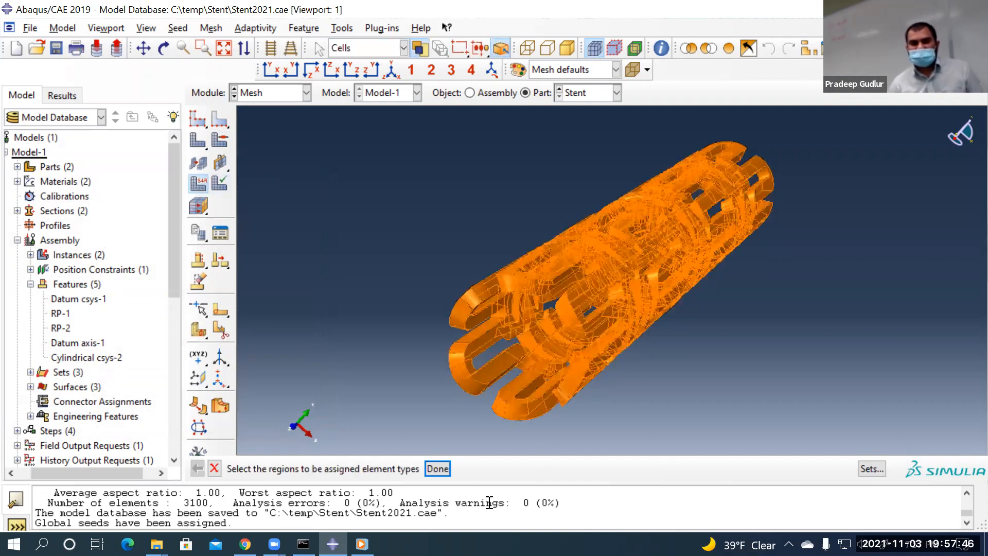
pyautogui.click(437, 468)
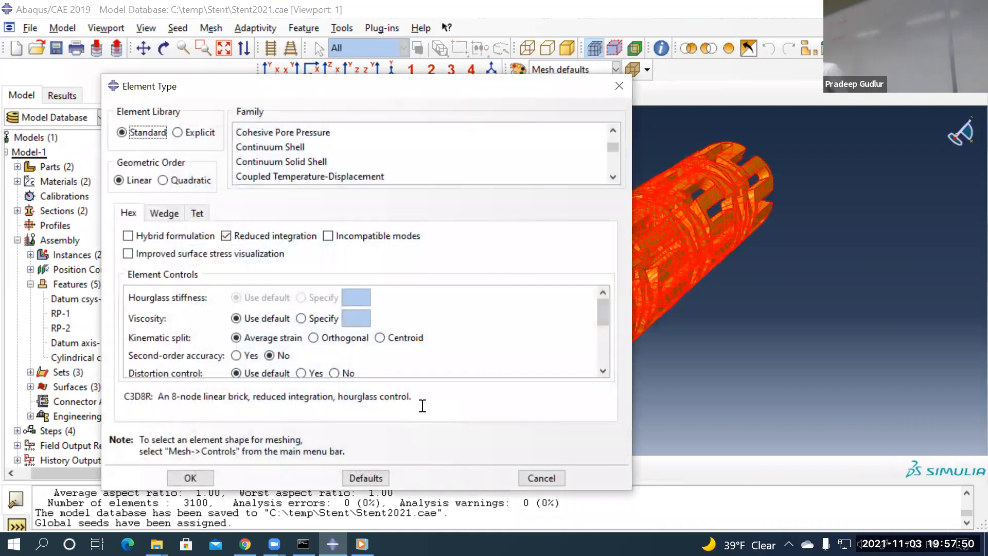
pyautogui.scroll(1, 392, 144)
pyautogui.click(391, 131)
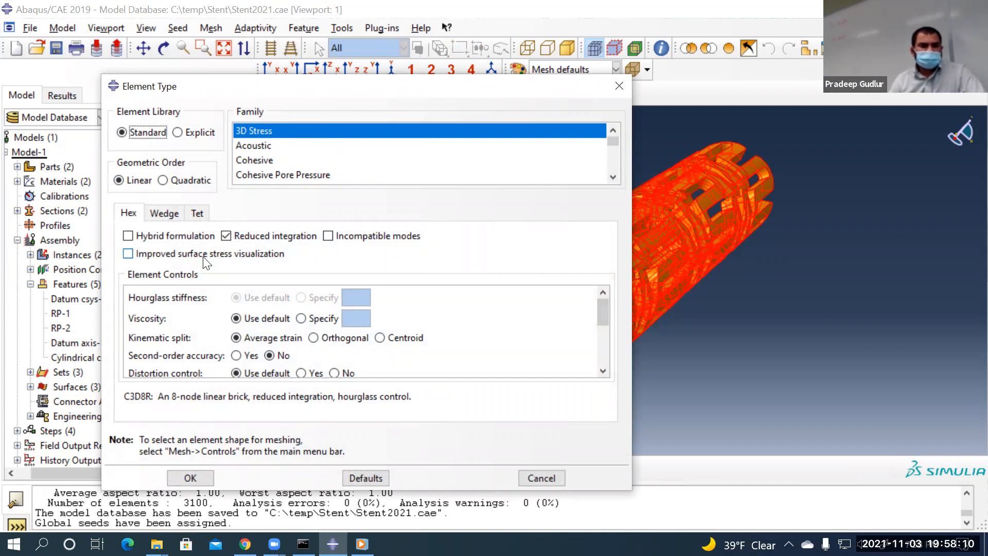
# Compare reduced integration off and on, keeping C3D8R, then view the exercise PDF's boundary-condition table
pyautogui.scroll(-1, 383, 180)
pyautogui.scroll(-3, 380, 175)
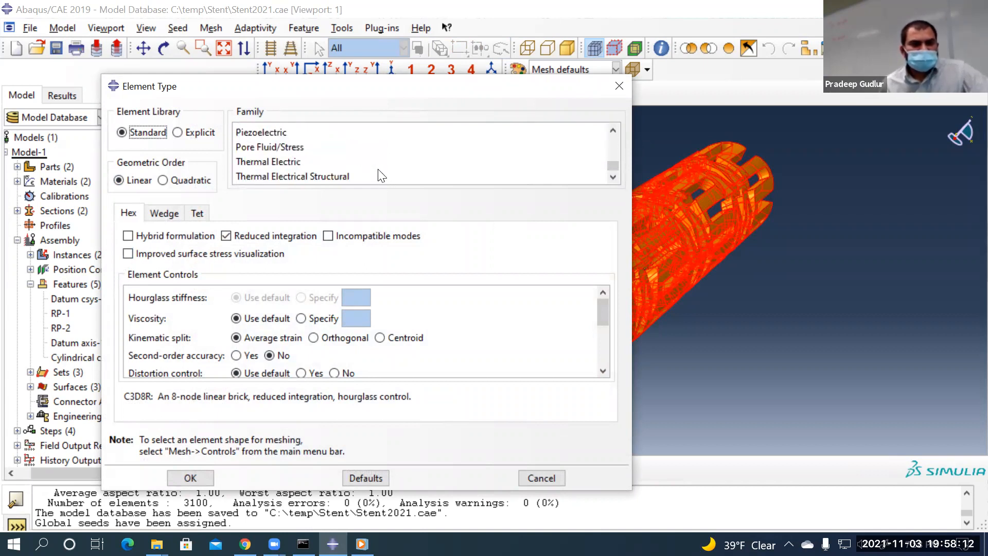
pyautogui.scroll(4, 381, 175)
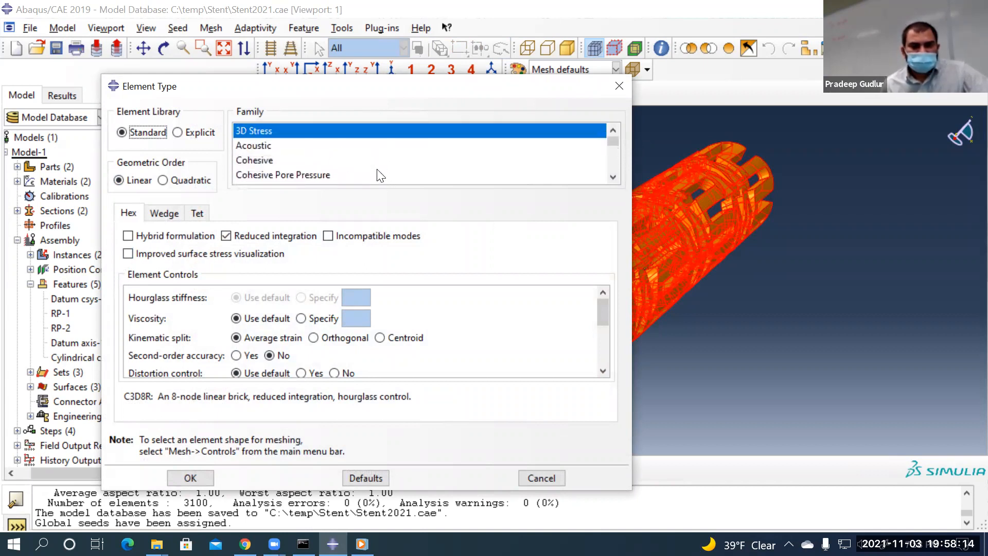
pyautogui.click(277, 236)
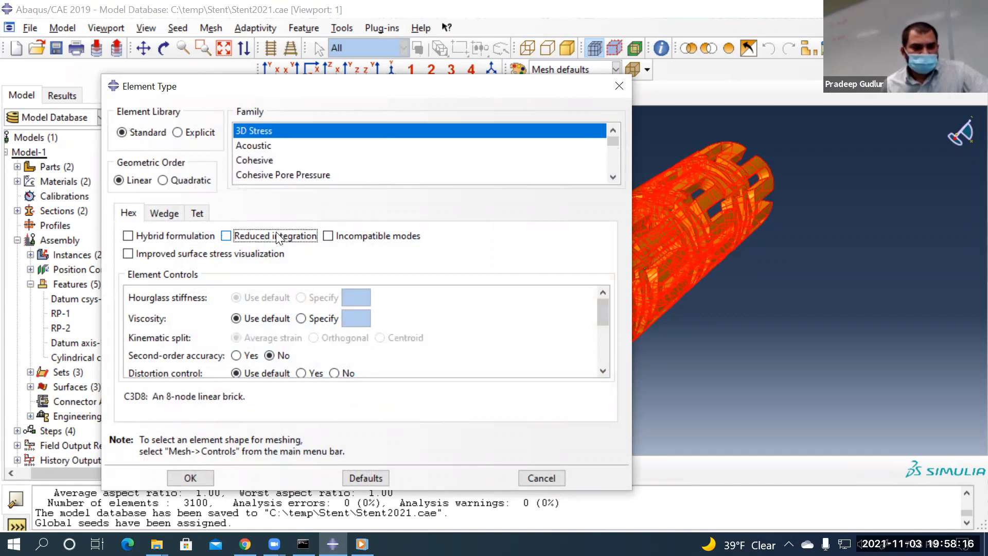
pyautogui.click(278, 237)
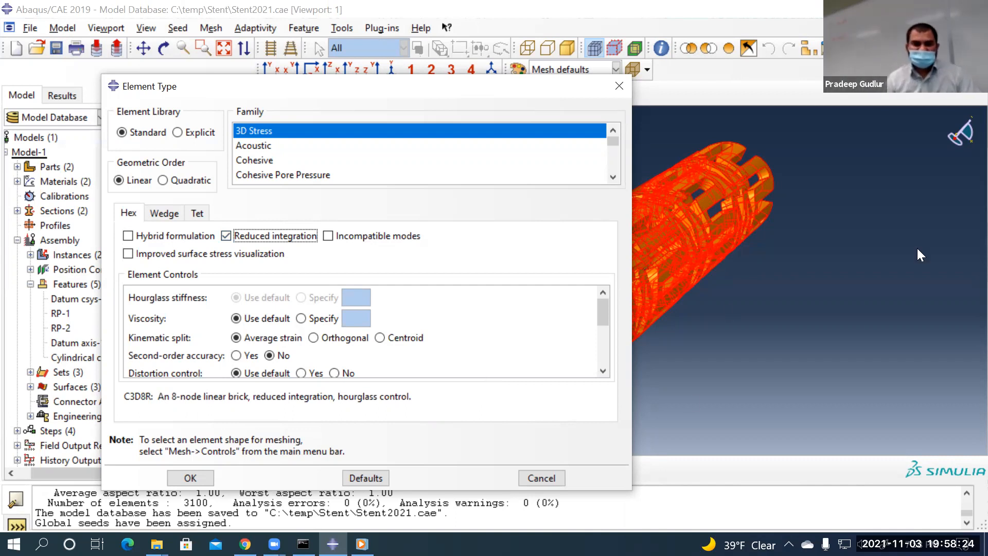
pyautogui.click(245, 544)
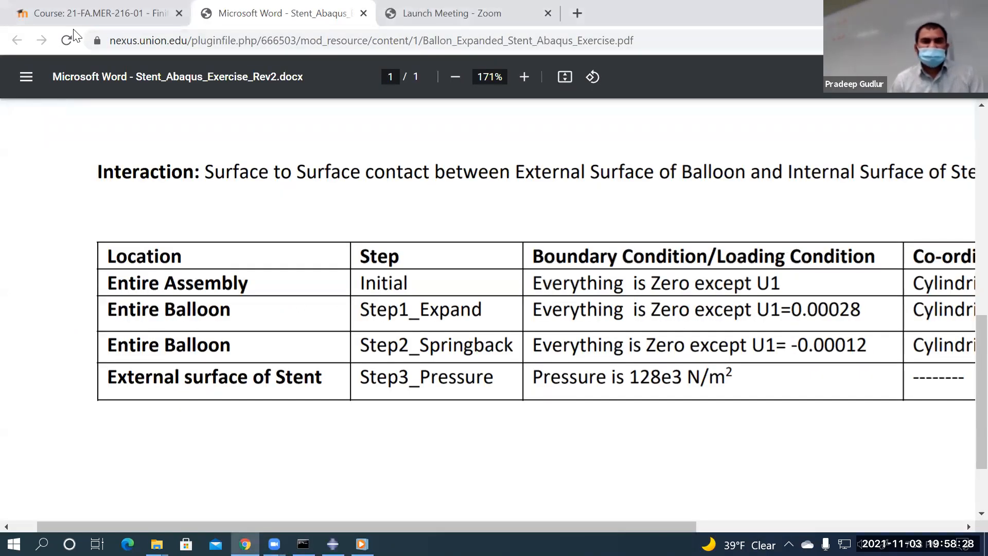
# Search Google Images for 'hexahedral', preview the meshing and element diagrams, then return to Abaqus
pyautogui.click(535, 18)
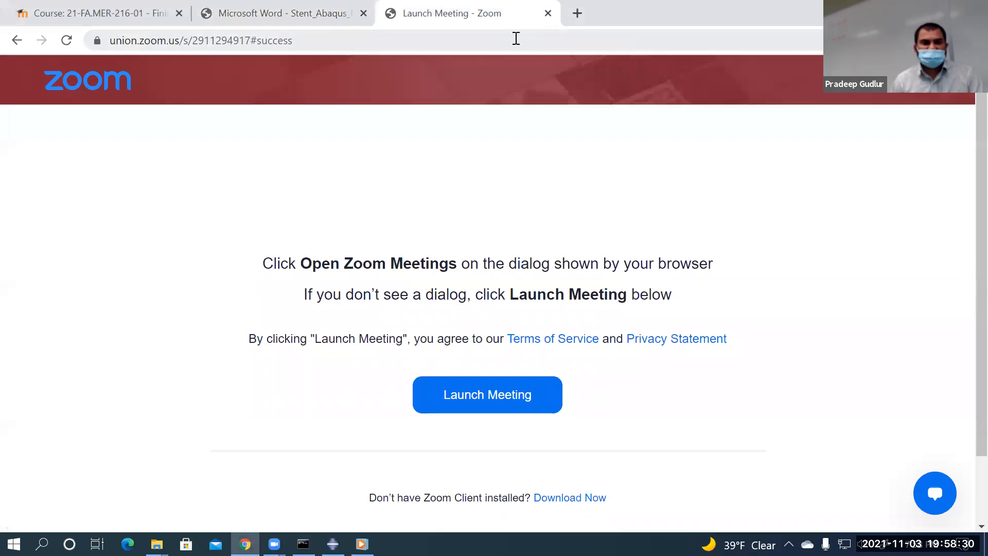
pyautogui.click(516, 39)
pyautogui.write('hxahedral')
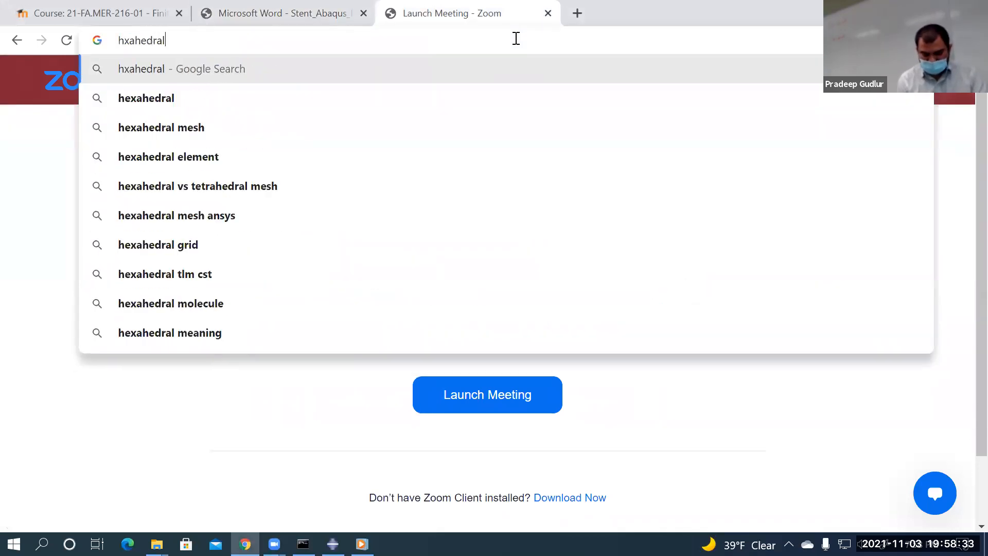
pyautogui.press('Return')
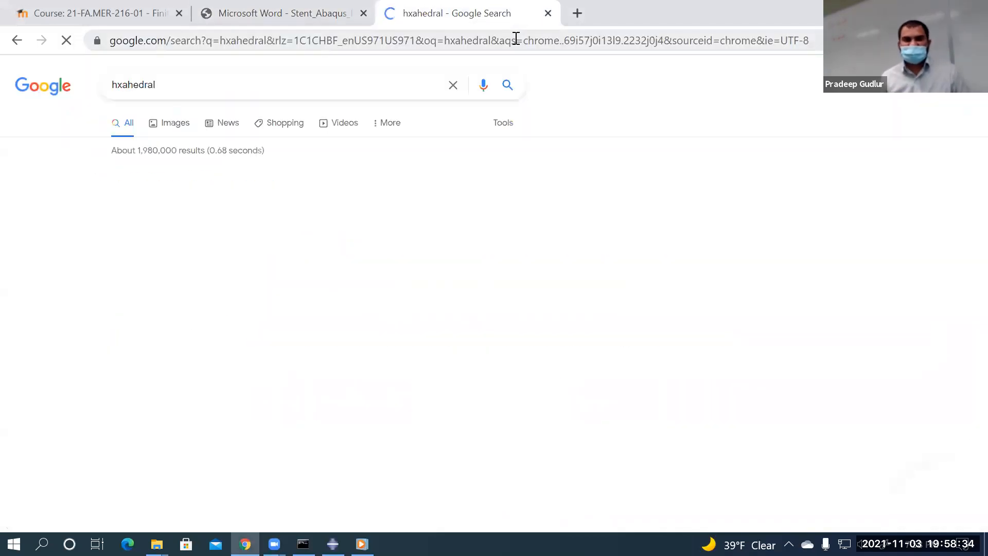
pyautogui.click(277, 239)
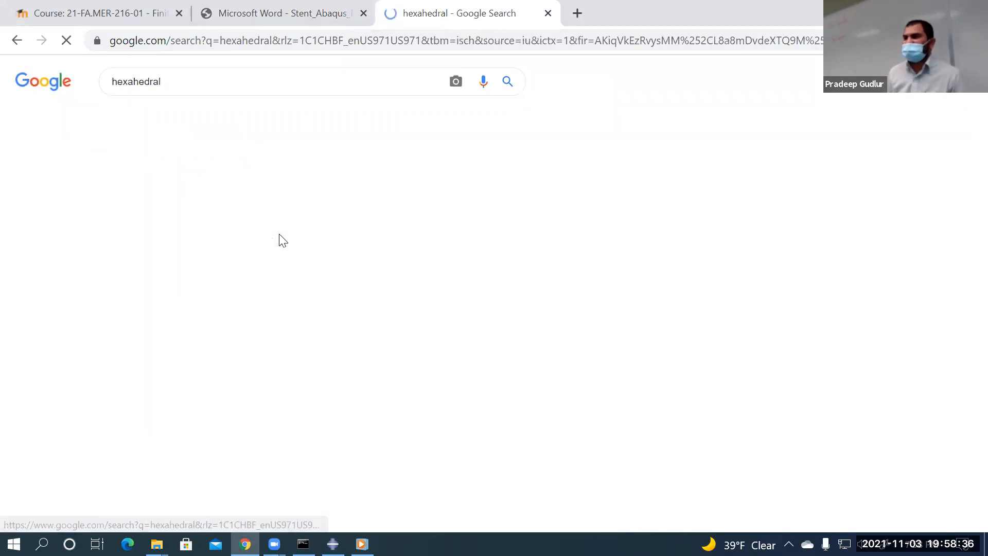
pyautogui.click(279, 234)
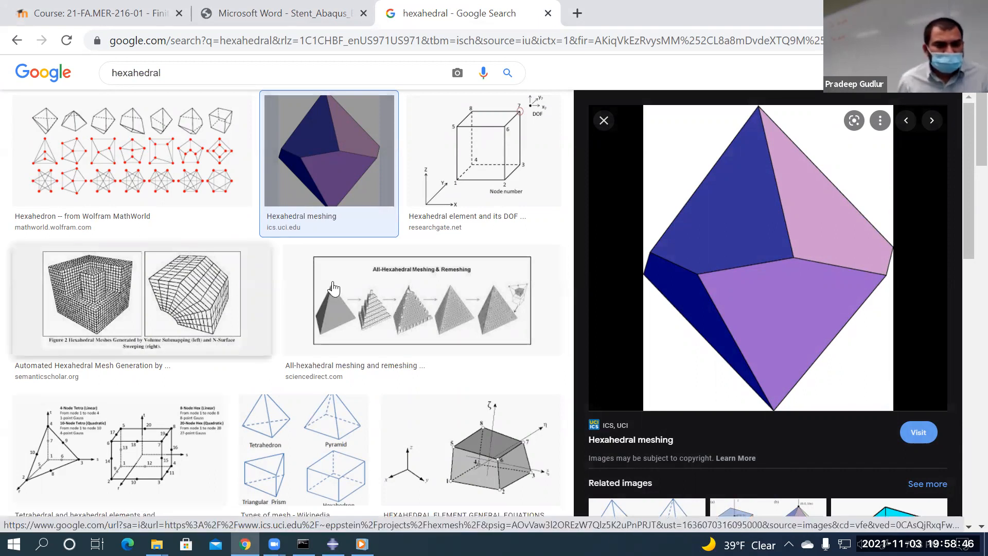
pyautogui.scroll(-1, 458, 367)
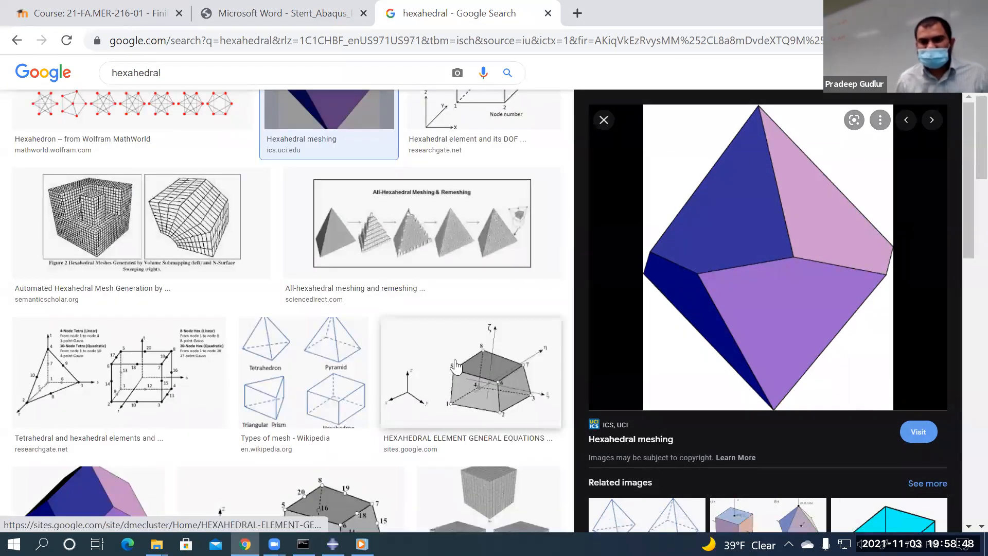
pyautogui.click(455, 366)
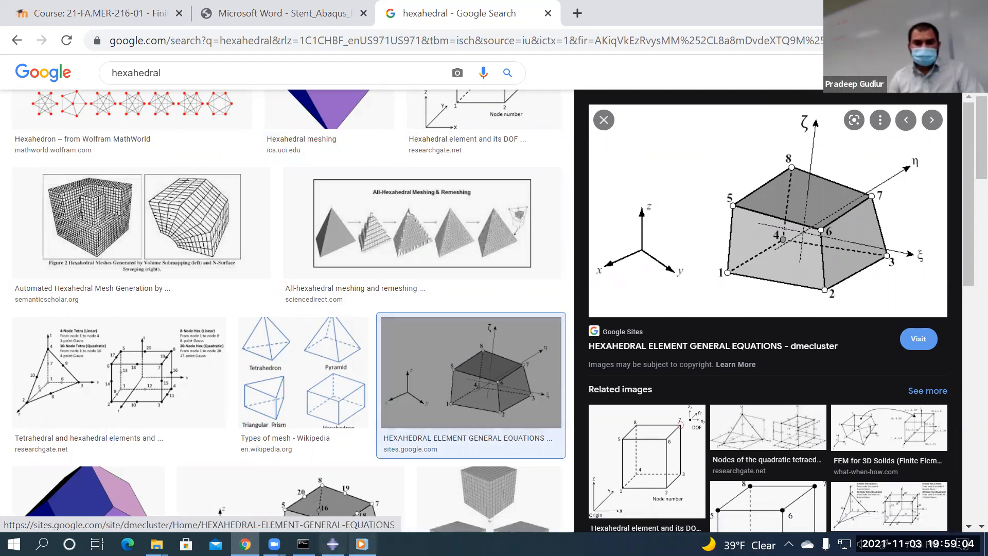
pyautogui.hotkey('alt', 'Tab')
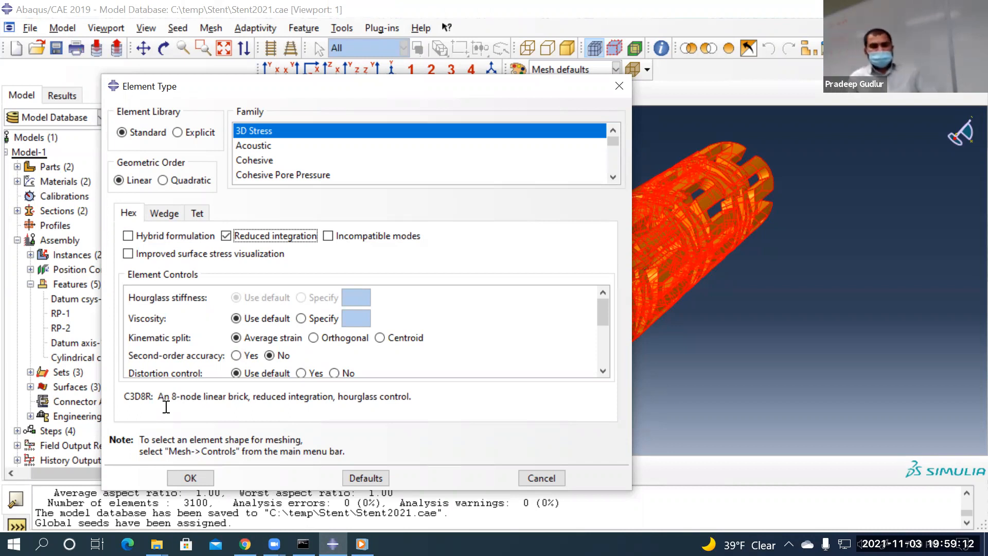
# Accept the C3D8R linear hex type for the stent and attempt meshing, which fails with a partition-or-tet error
pyautogui.click(190, 477)
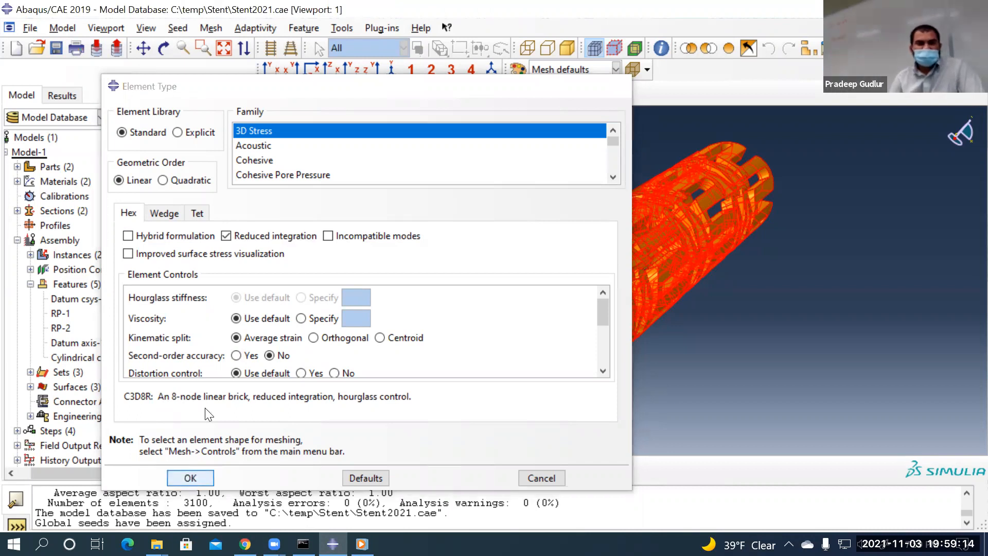
pyautogui.click(427, 463)
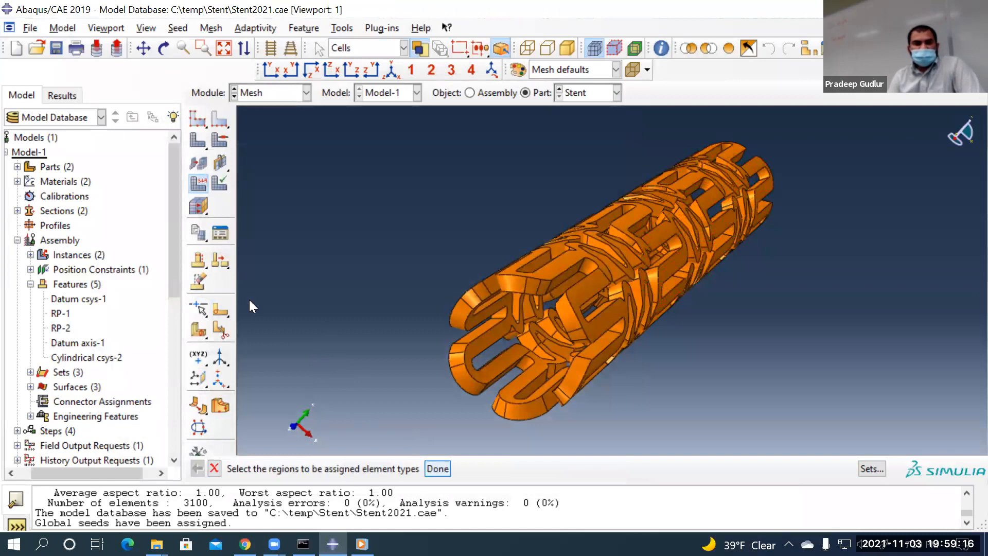
pyautogui.click(199, 139)
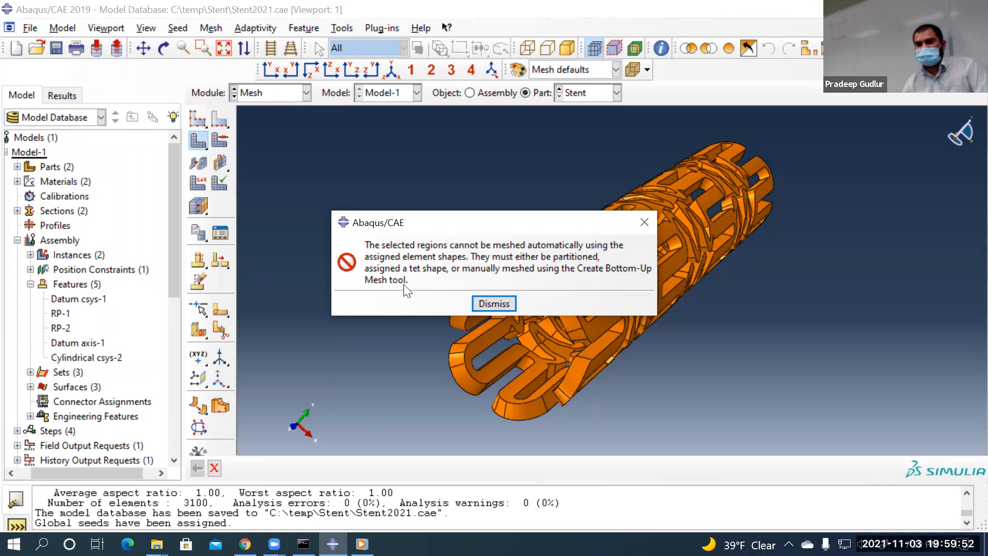
# Dismiss the meshing error message so the unmeshed stent is back in view
pyautogui.click(484, 305)
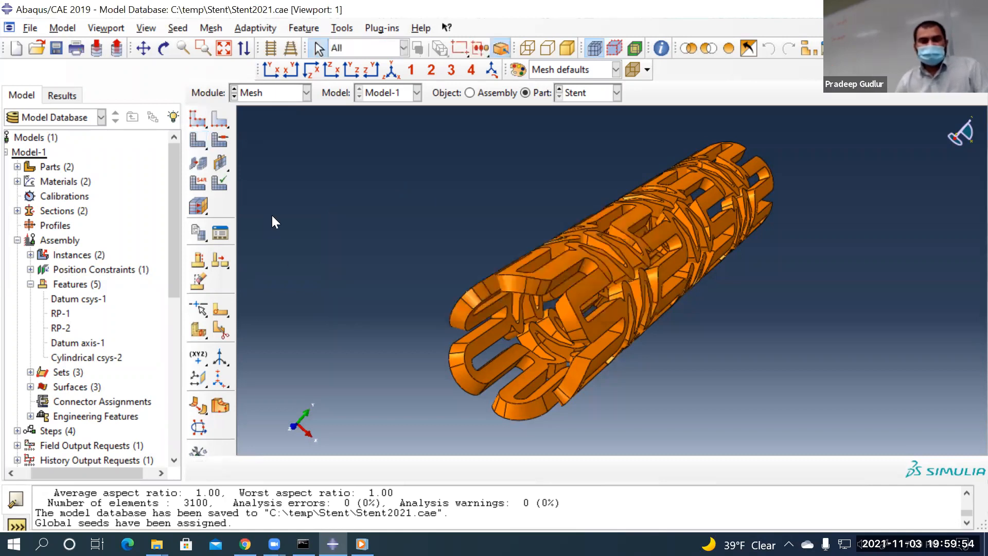
# Choose the Tet element shape in the stent's Mesh Controls, then switch back to Chrome
pyautogui.click(217, 141)
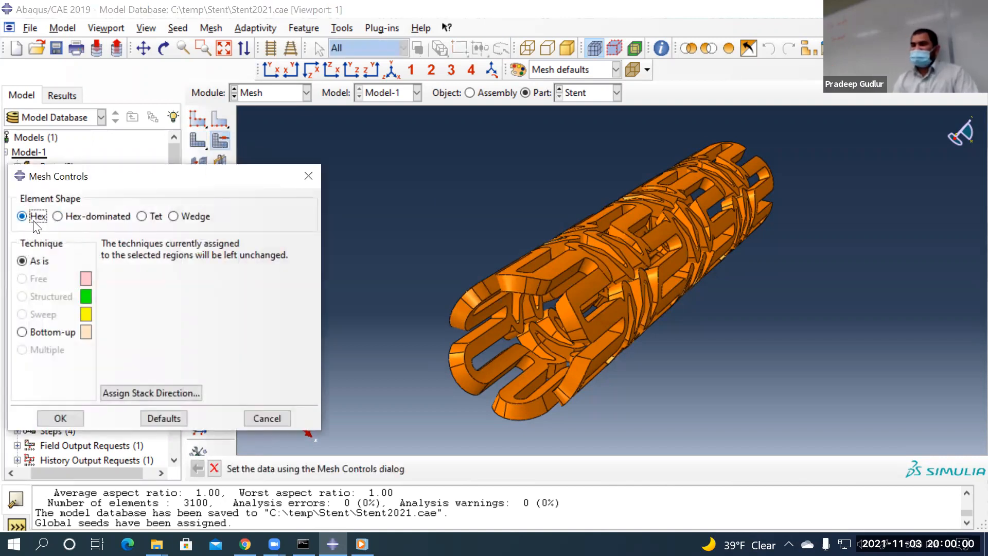
pyautogui.click(149, 216)
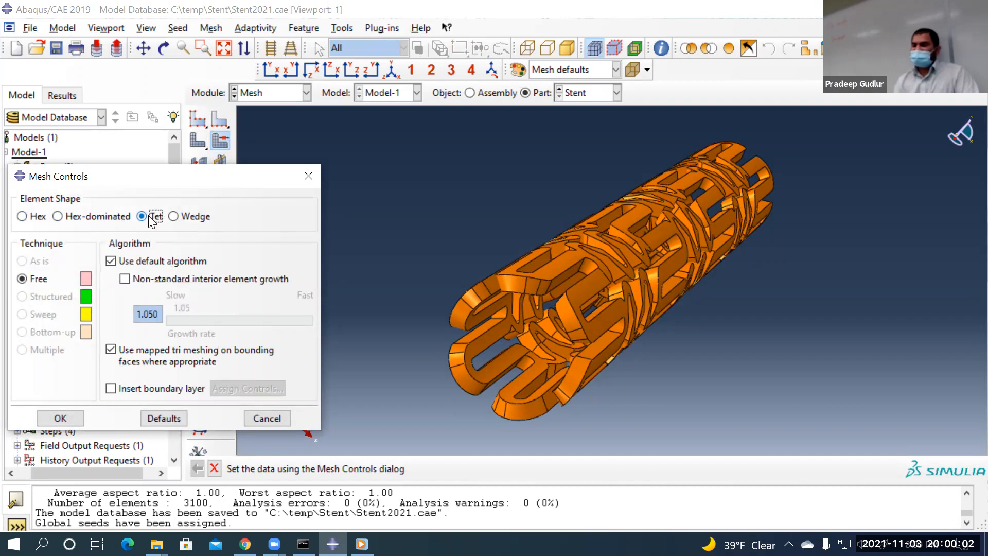
pyautogui.click(245, 544)
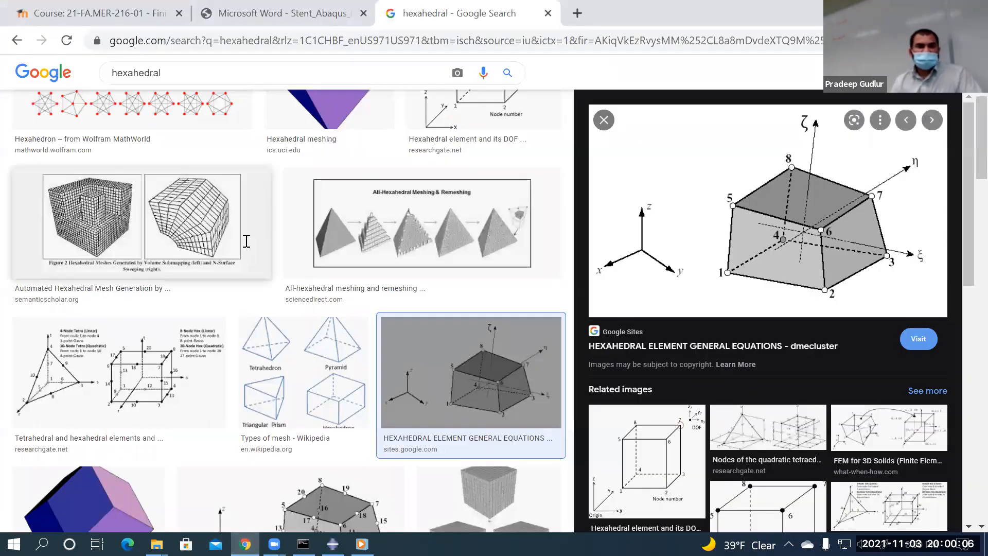
# Search Google Images for 'tetrahedra', preview the Tetrahedron Wikipedia image, then return to Abaqus
pyautogui.click(198, 49)
pyautogui.write('tetrahedral')
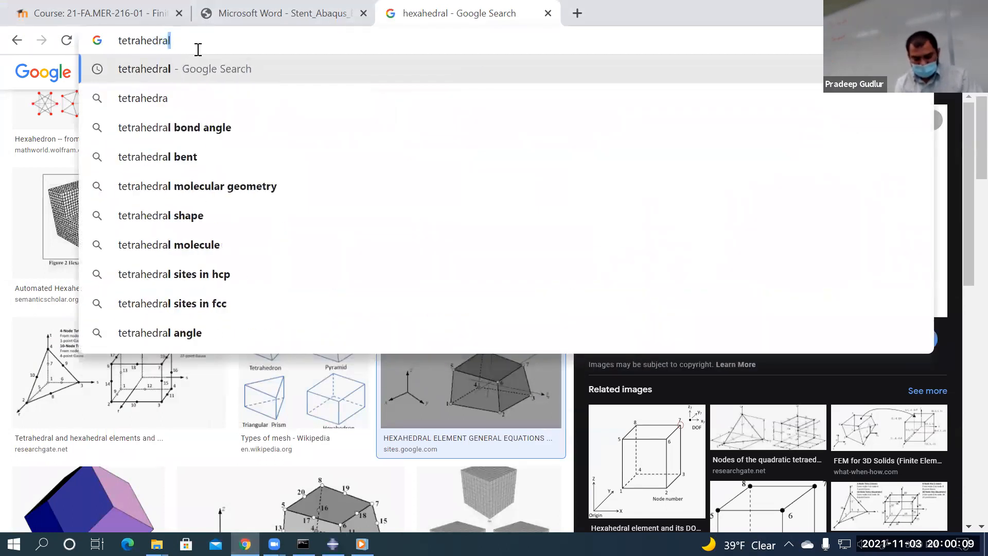
pyautogui.press('Return')
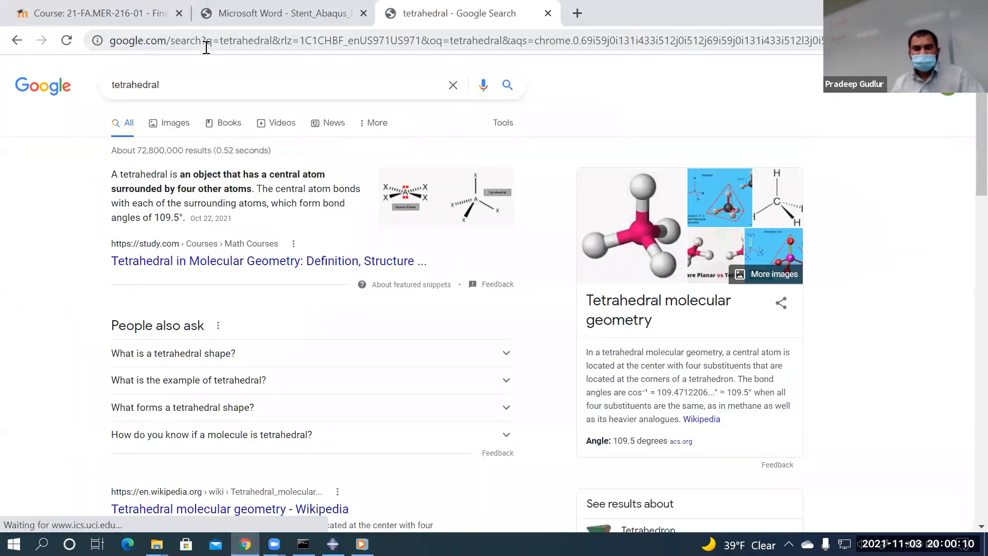
pyautogui.click(189, 127)
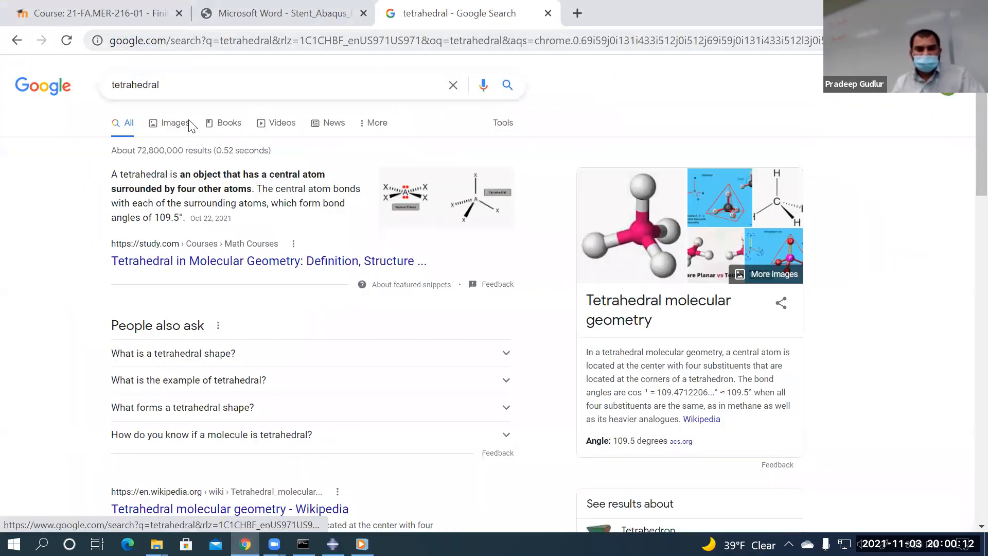
pyautogui.scroll(-5, 375, 289)
pyautogui.scroll(-1, 375, 290)
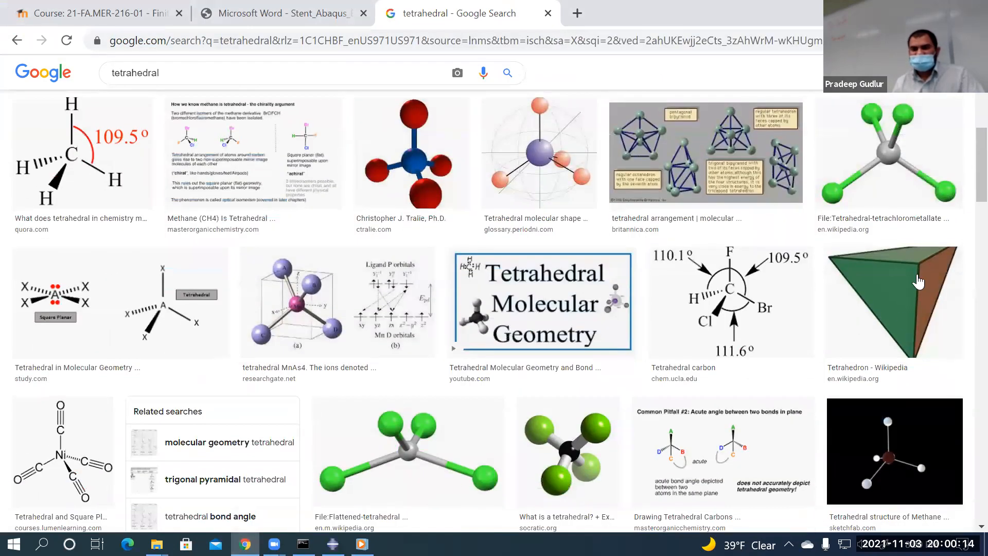
pyautogui.click(892, 309)
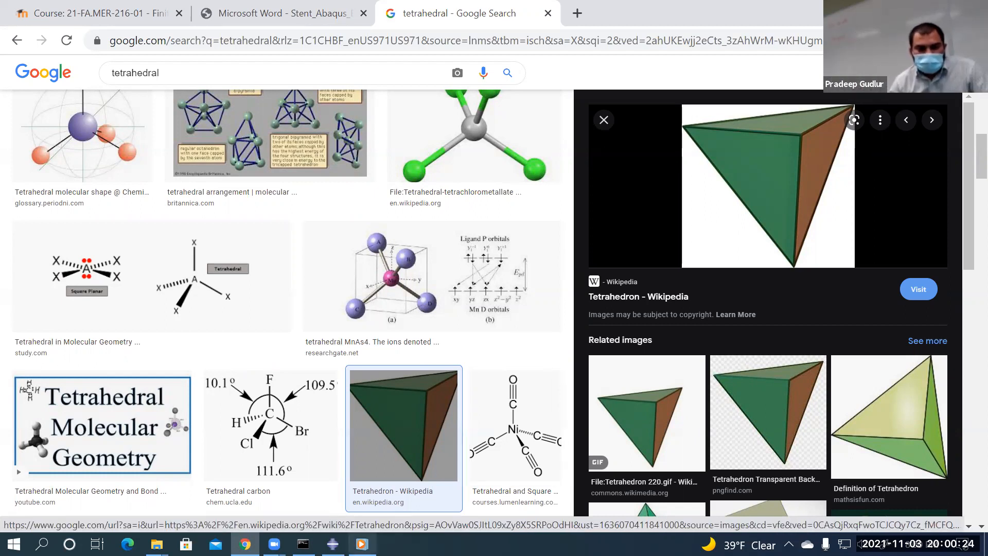
pyautogui.click(333, 543)
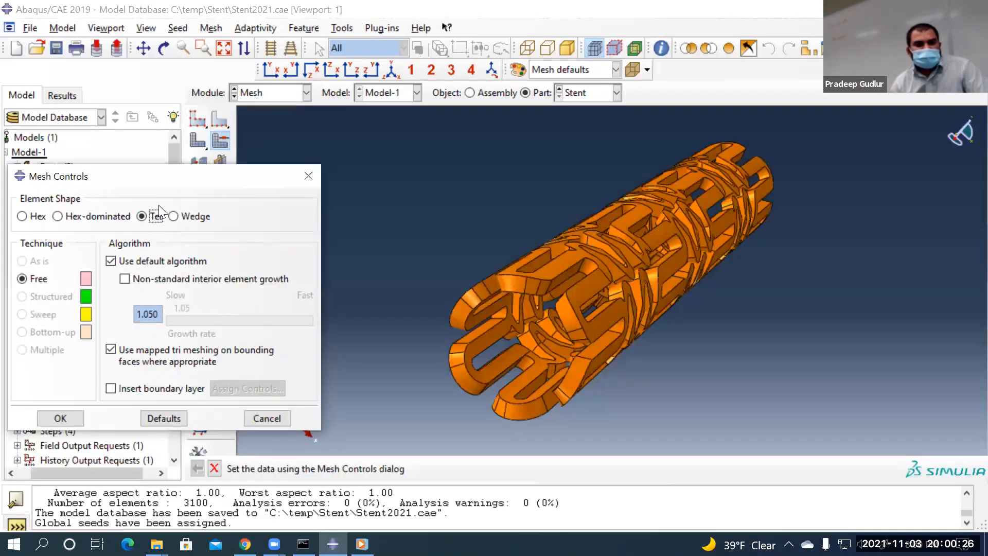
# Apply the Tet mesh controls and assign linear 4-node C3D4 tetrahedral elements to the stent
pyautogui.click(62, 418)
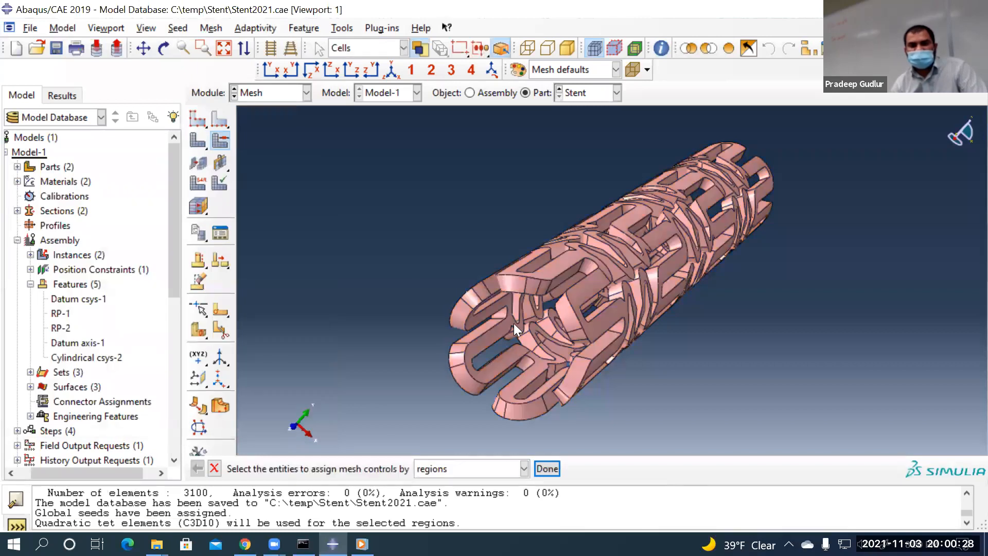
pyautogui.click(198, 182)
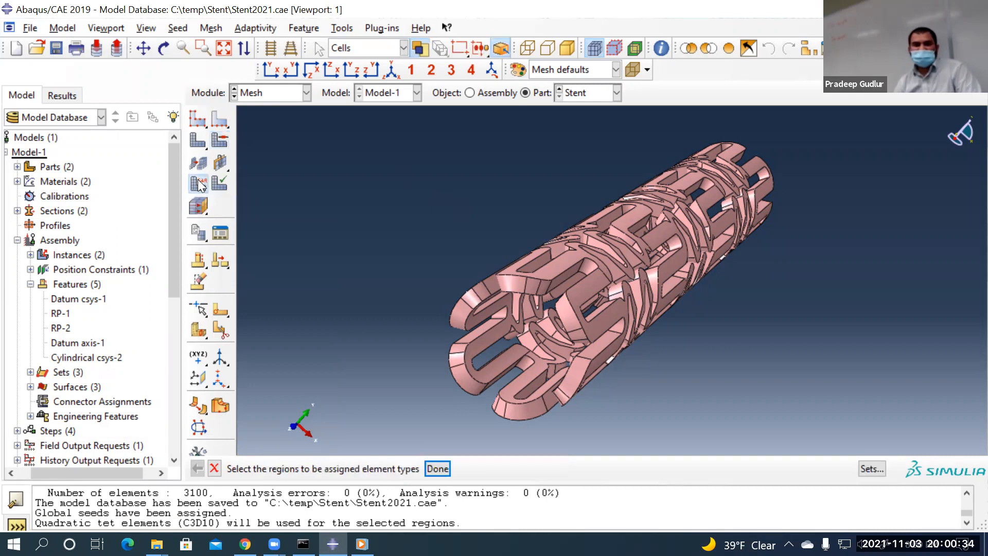
pyautogui.click(570, 283)
pyautogui.click(570, 283)
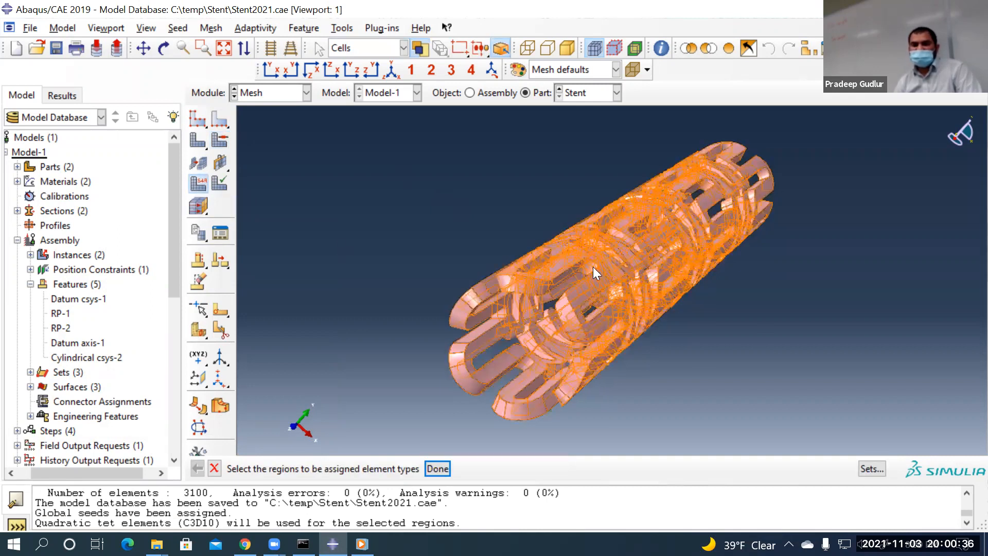
pyautogui.click(436, 469)
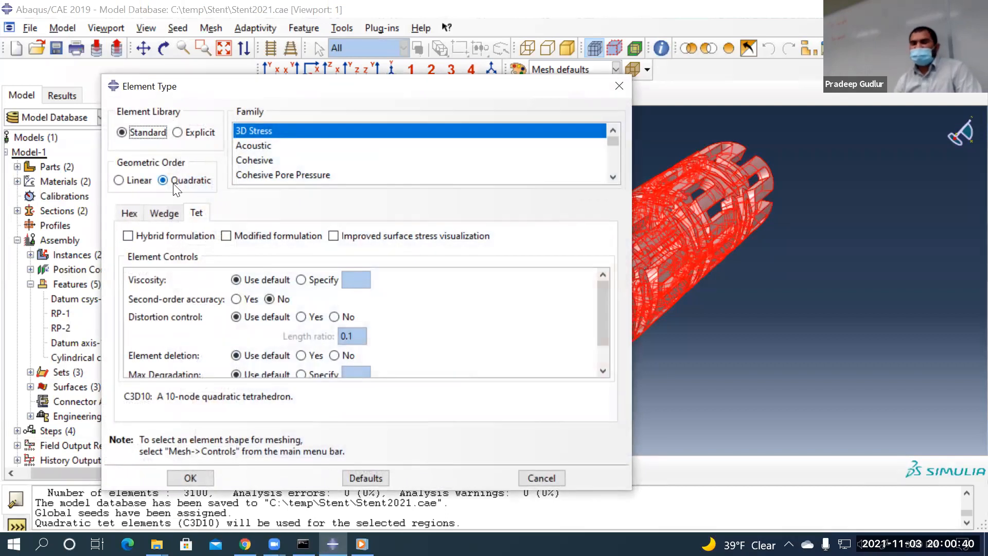
pyautogui.click(138, 181)
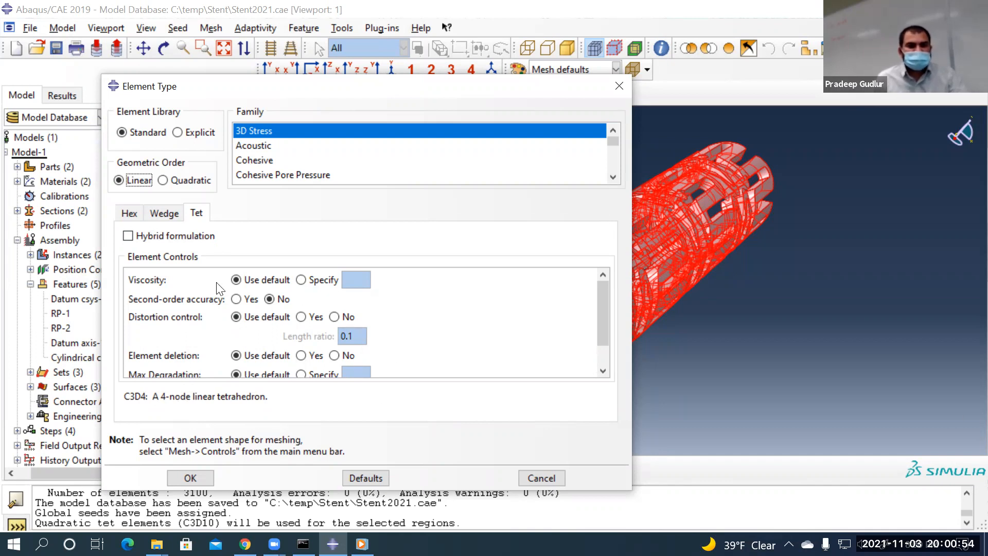
pyautogui.scroll(-1, 400, 344)
pyautogui.scroll(1, 402, 343)
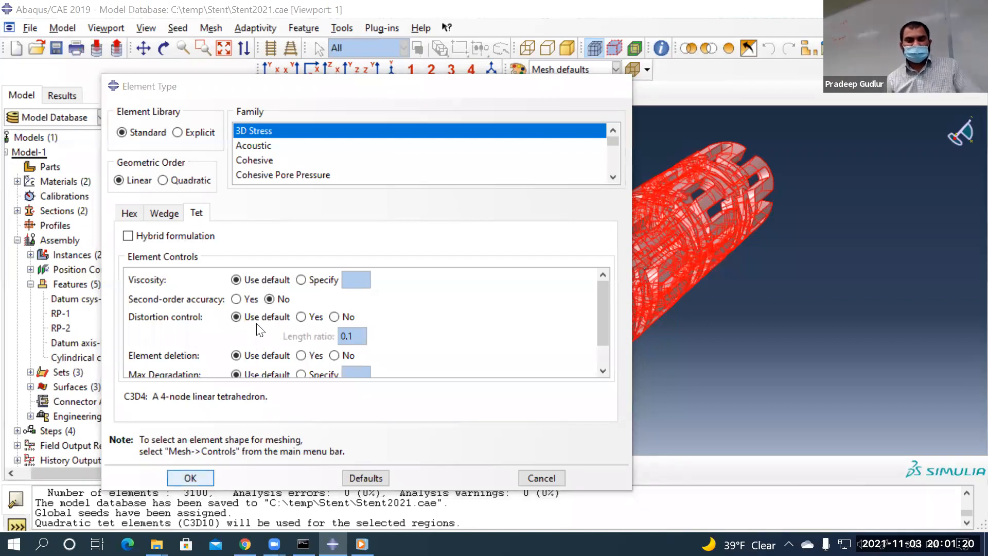
pyautogui.click(189, 477)
pyautogui.click(436, 468)
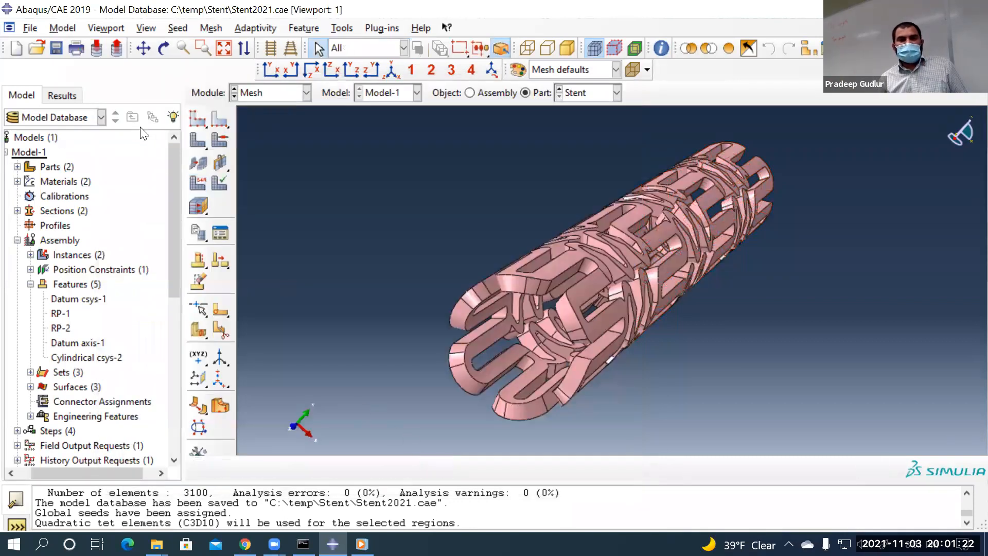
# Mesh the stent into 27044 linear tet elements and orbit to a side view to inspect it
pyautogui.click(202, 144)
pyautogui.click(324, 468)
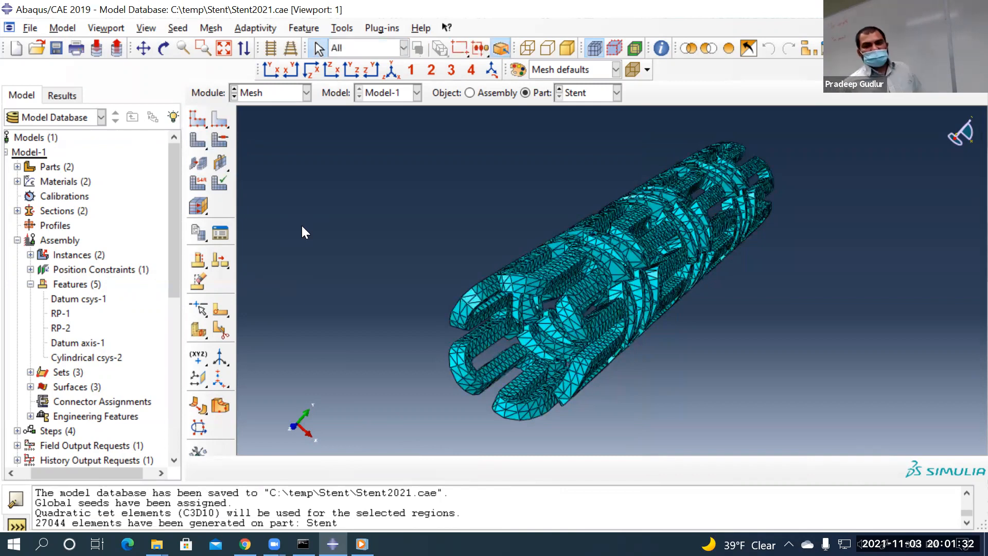
pyautogui.click(164, 48)
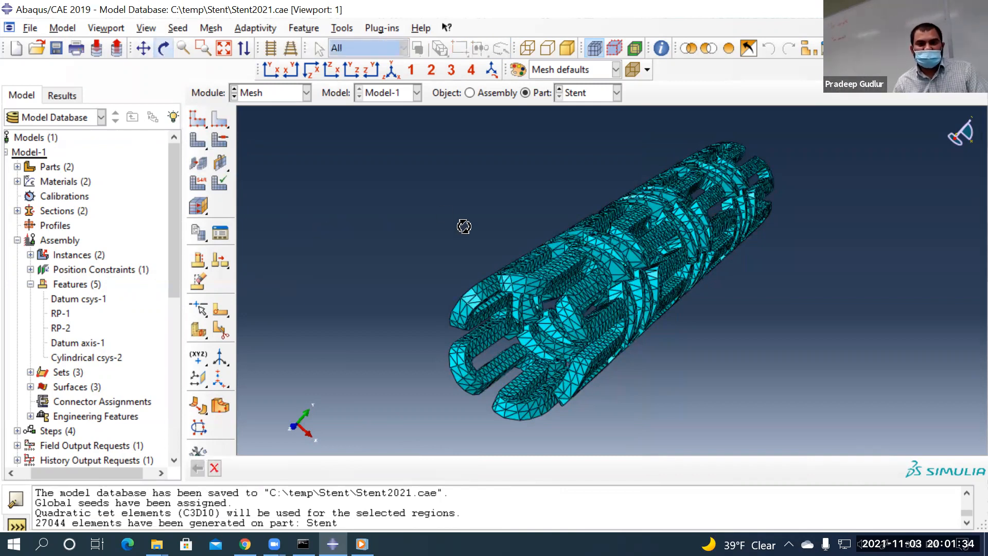
pyautogui.moveTo(532, 238); pyautogui.dragTo(586, 327)
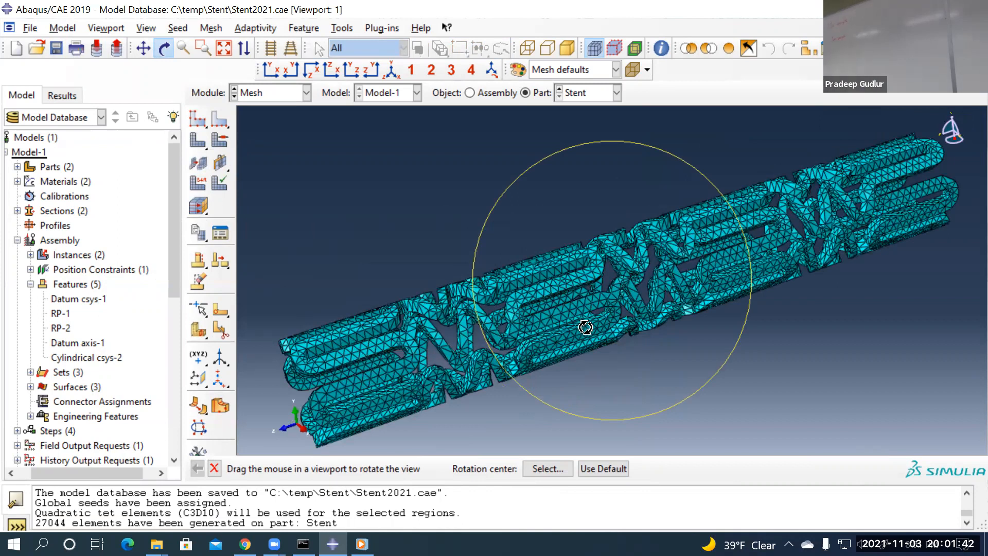
pyautogui.press('Escape')
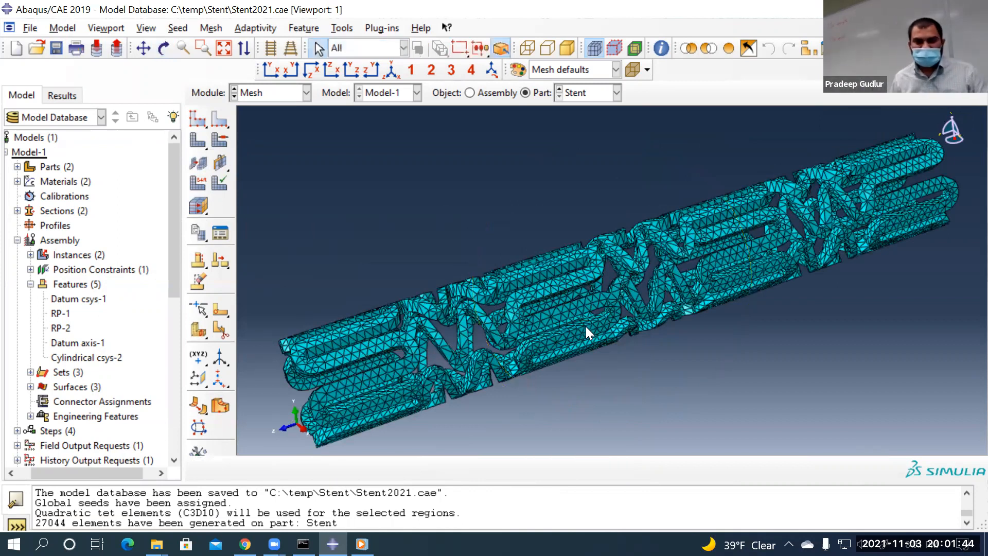
pyautogui.click(211, 28)
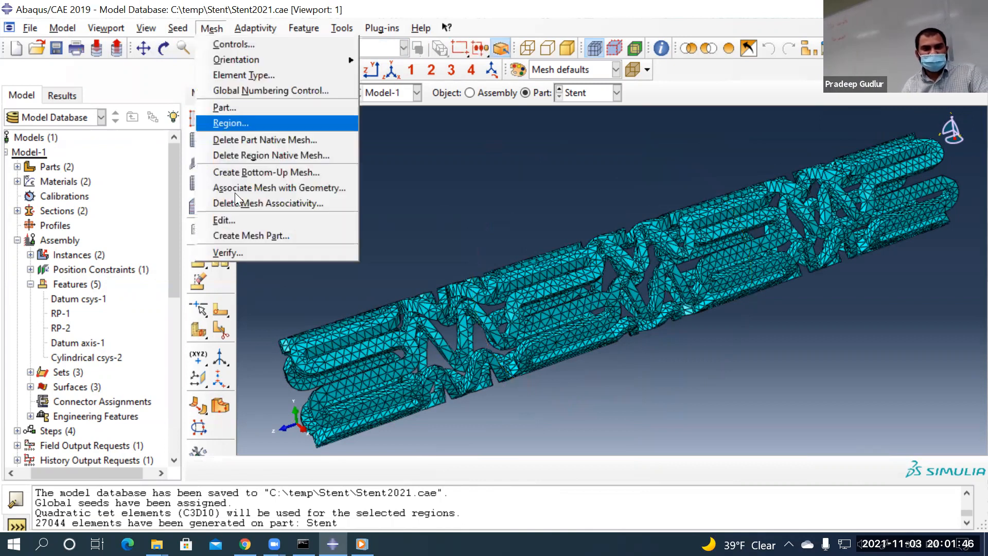
# Verify the stent mesh, highlighting failing elements: 0 errors, 18 warnings, worst aspect ratio 16.90
pyautogui.click(248, 249)
pyautogui.click(509, 292)
pyautogui.click(461, 468)
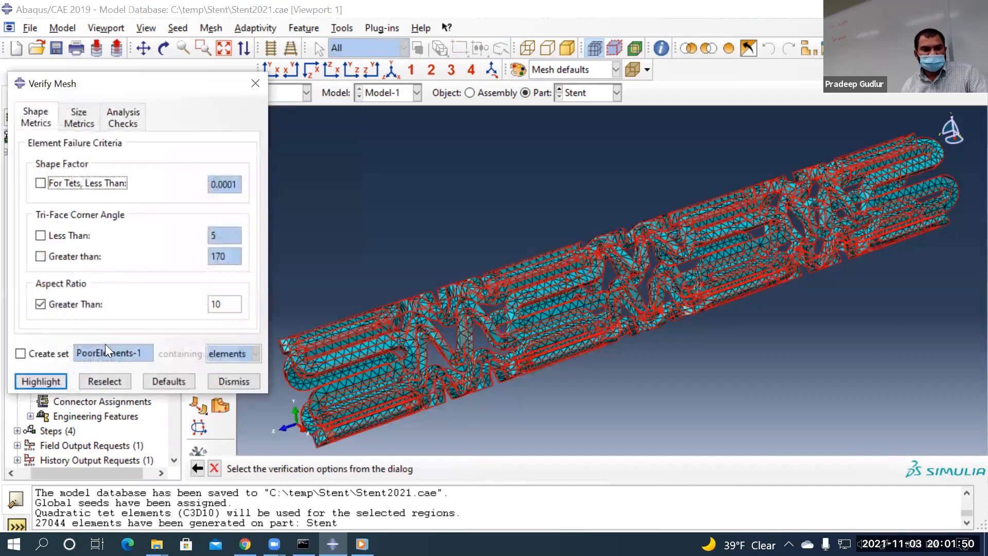
pyautogui.click(49, 383)
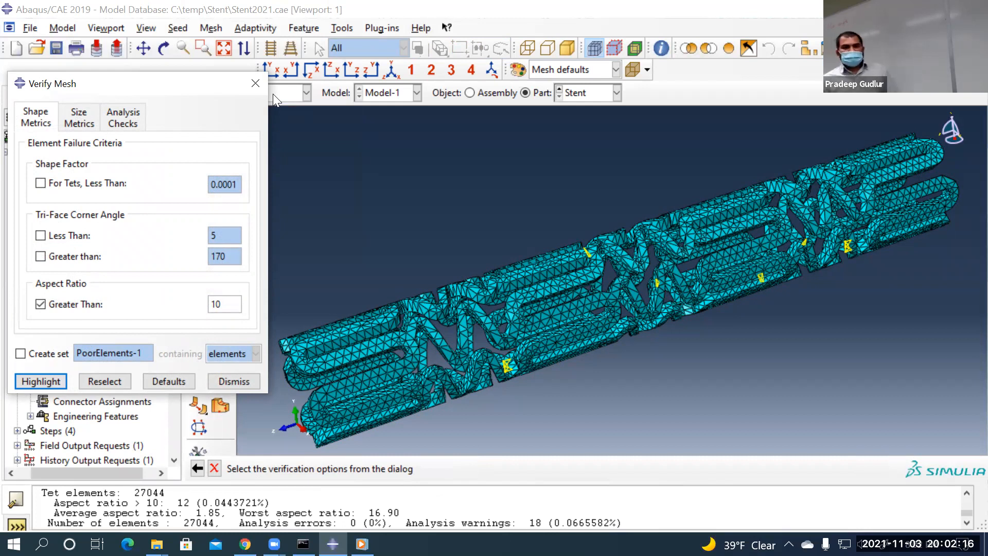
pyautogui.click(117, 119)
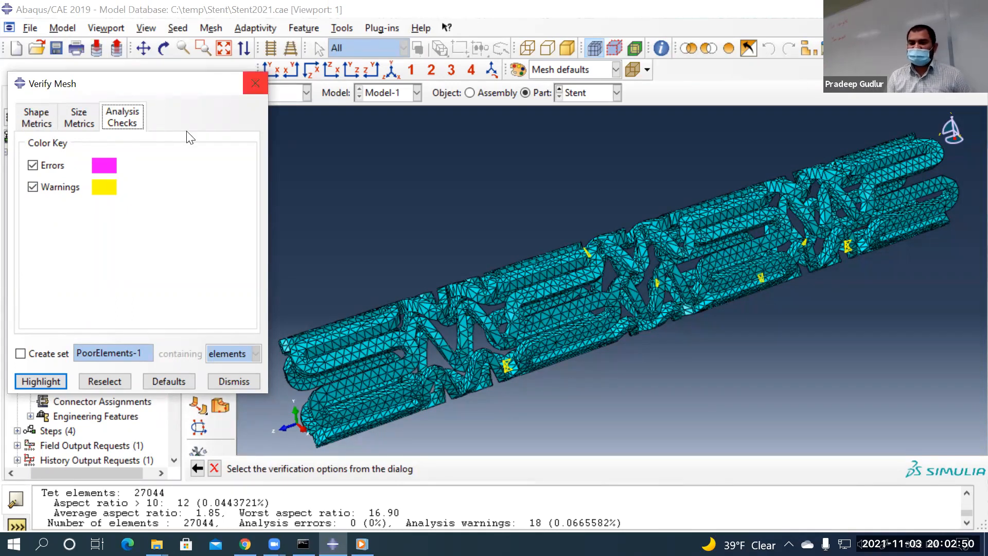
pyautogui.click(239, 381)
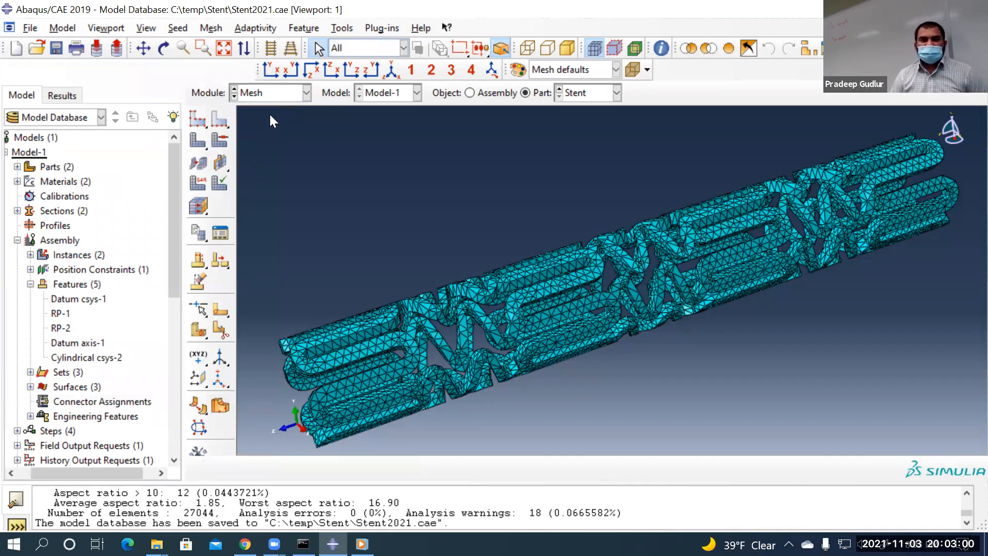
# Switch to the Job module and save the model database
pyautogui.click(284, 96)
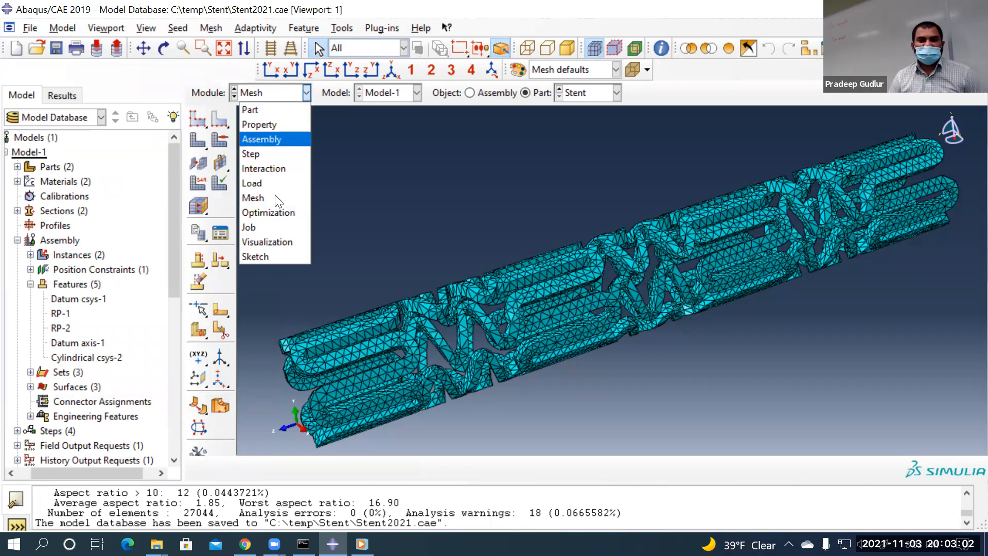
pyautogui.click(262, 227)
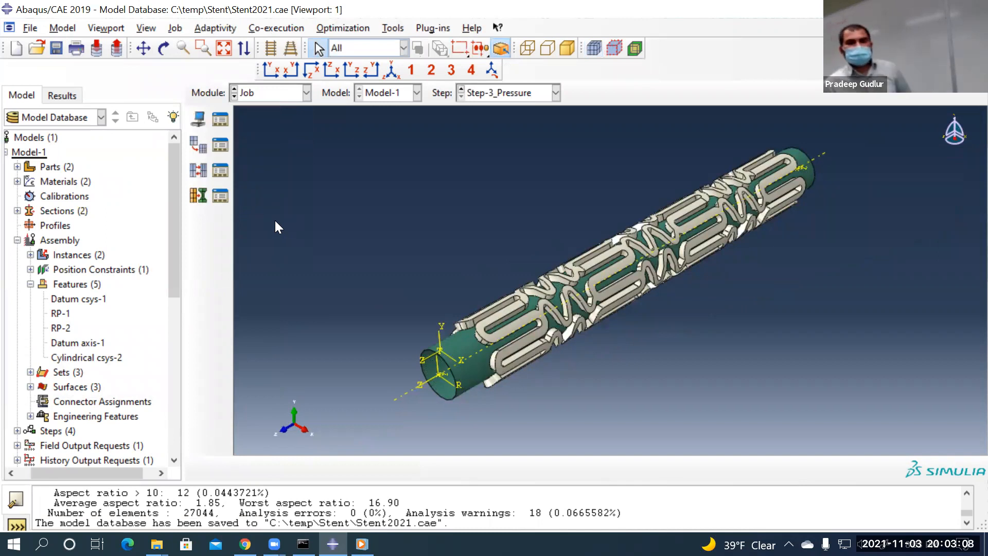
pyautogui.click(57, 47)
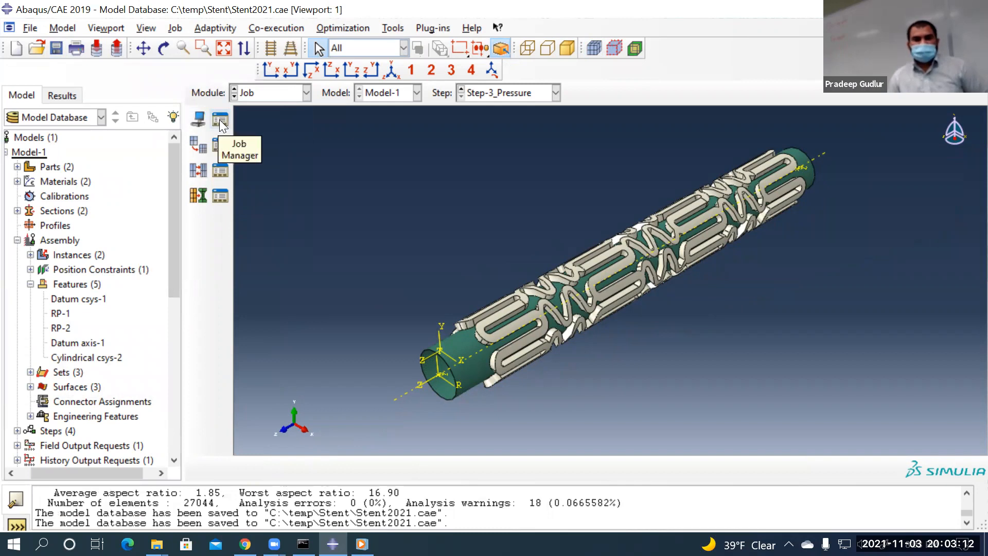
# Create a full-analysis job named Job-Stent_2021 for Model-1 in the Job Manager
pyautogui.click(222, 120)
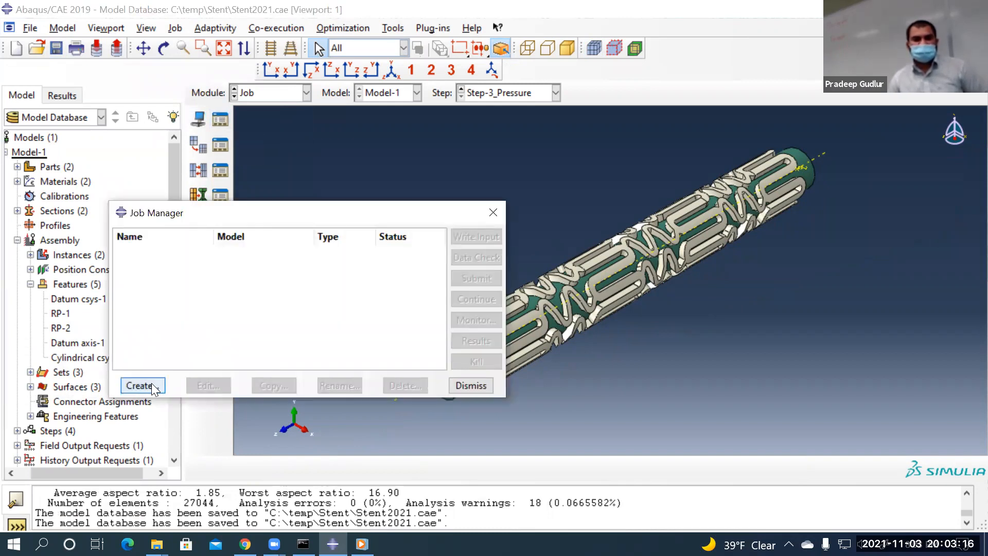
pyautogui.click(151, 384)
pyautogui.click(242, 215)
pyautogui.press('BackSpace')
pyautogui.press('BackSpace')
pyautogui.write('-Stent_2021')
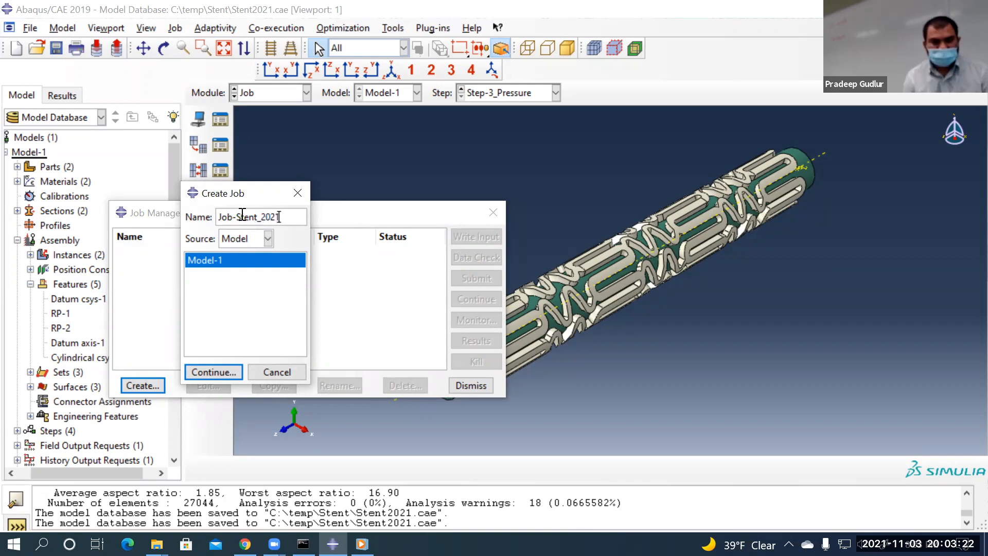
pyautogui.click(214, 371)
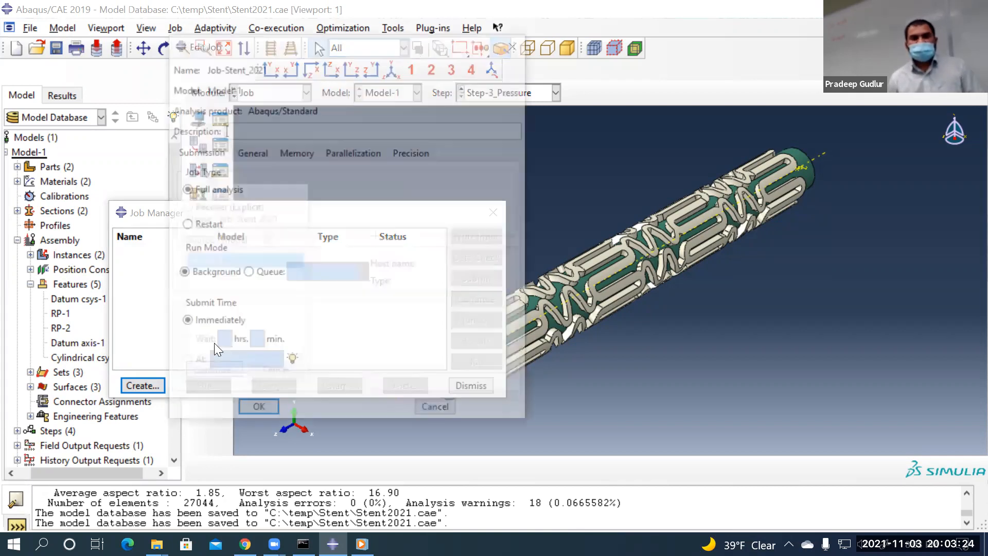
pyautogui.click(252, 411)
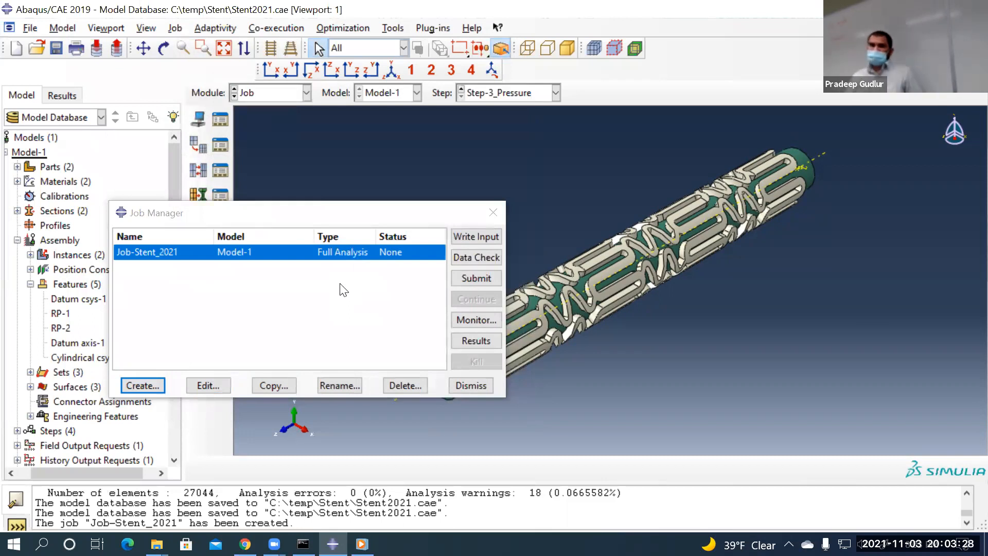
pyautogui.click(25, 27)
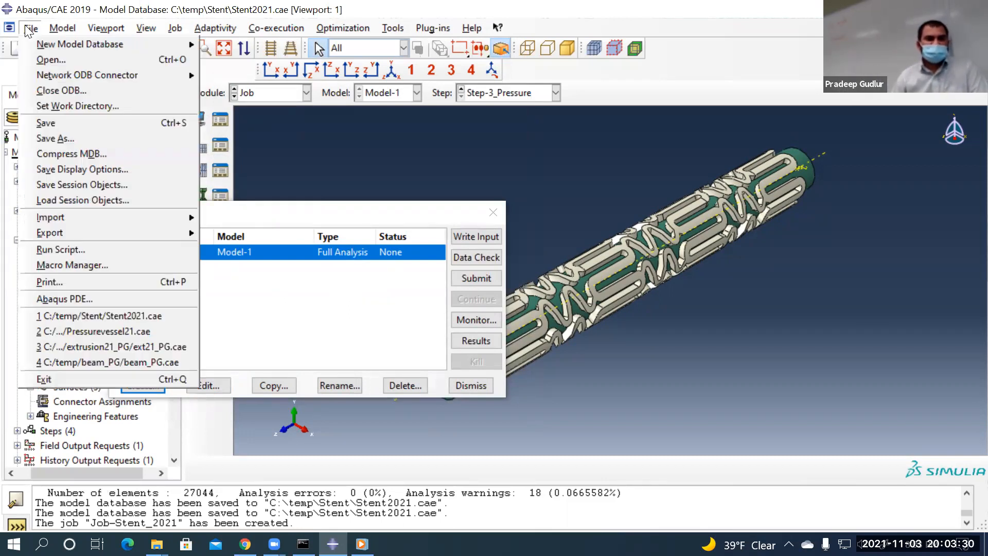
pyautogui.click(76, 106)
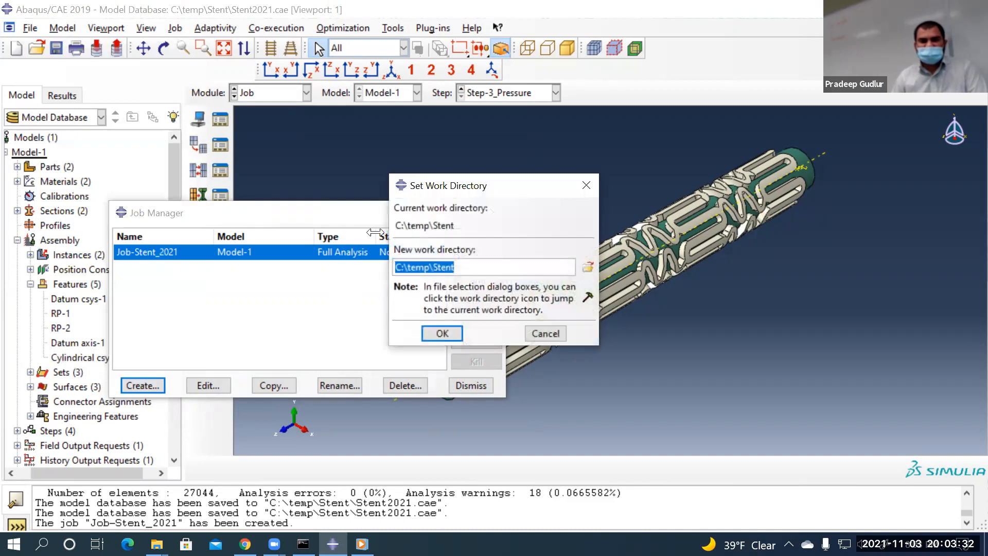
pyautogui.click(487, 270)
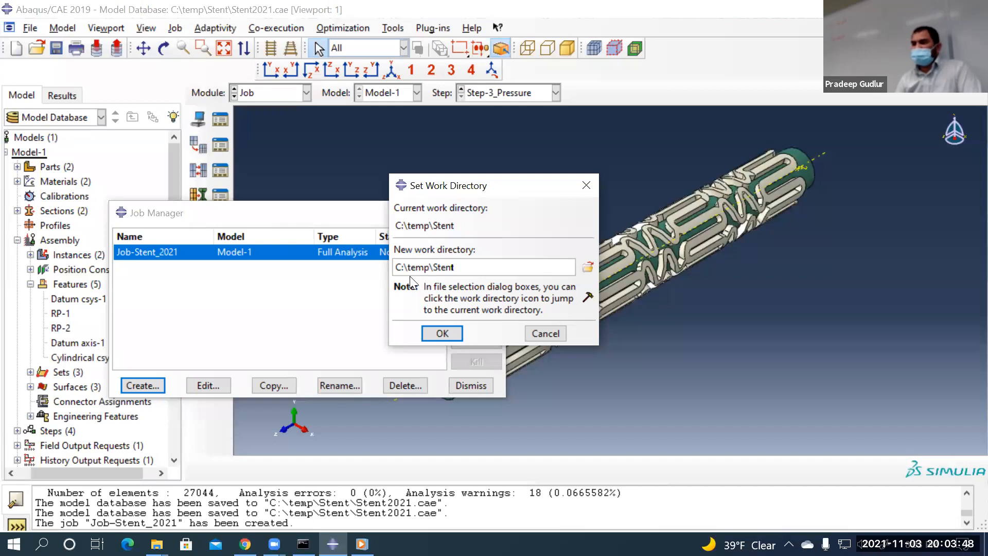
pyautogui.click(547, 334)
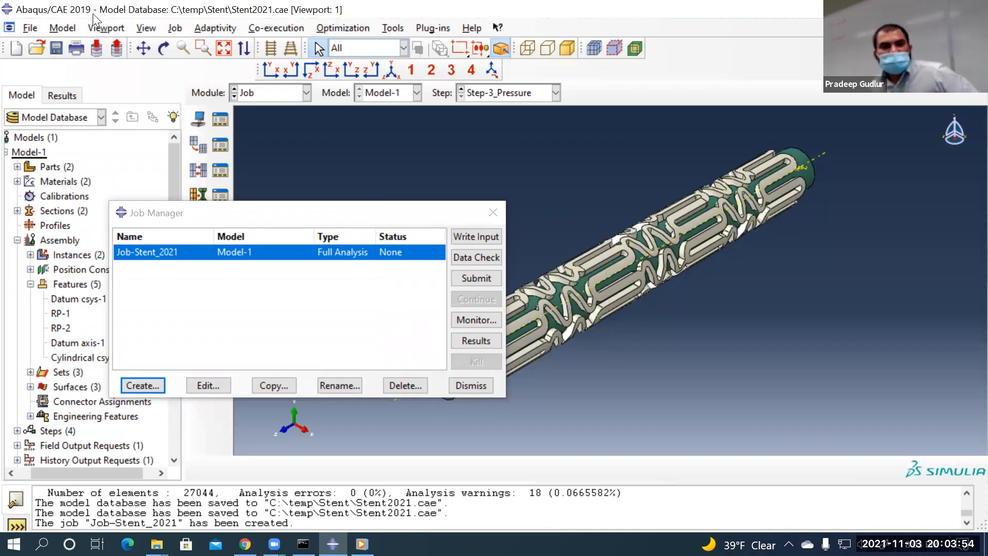
pyautogui.click(30, 28)
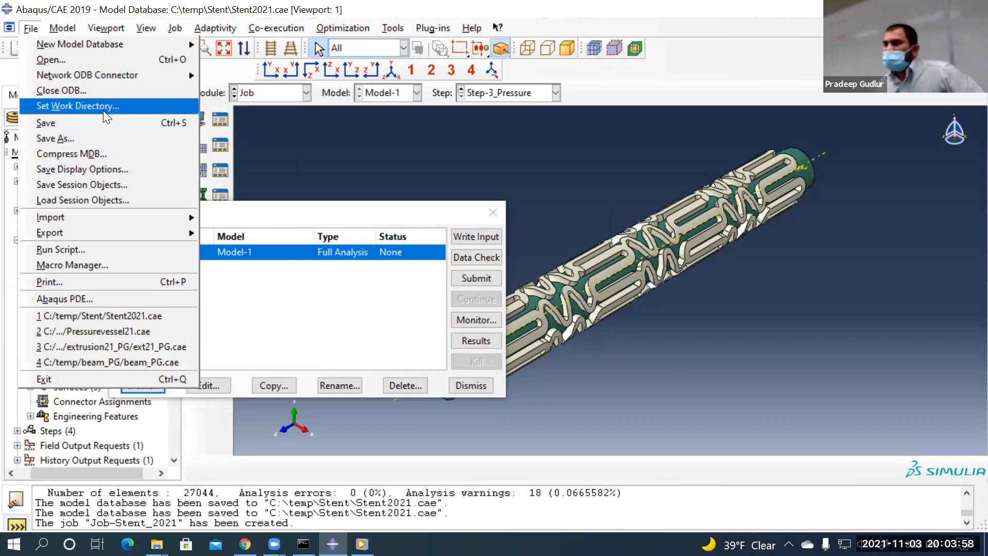
pyautogui.click(597, 376)
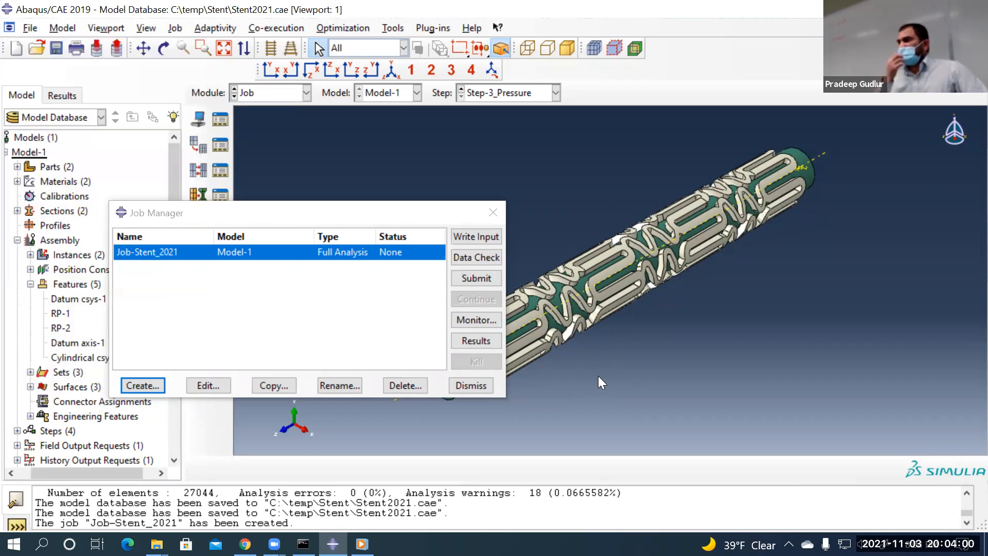
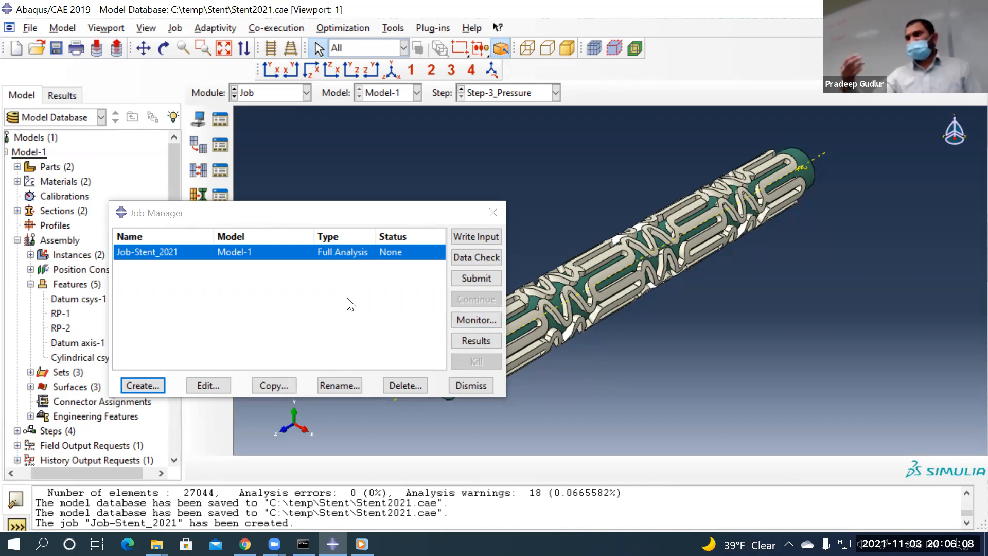
# Keep the job working directory at C:\temp\Stent and submit Job-Stent_2021 for analysis
pyautogui.click(37, 29)
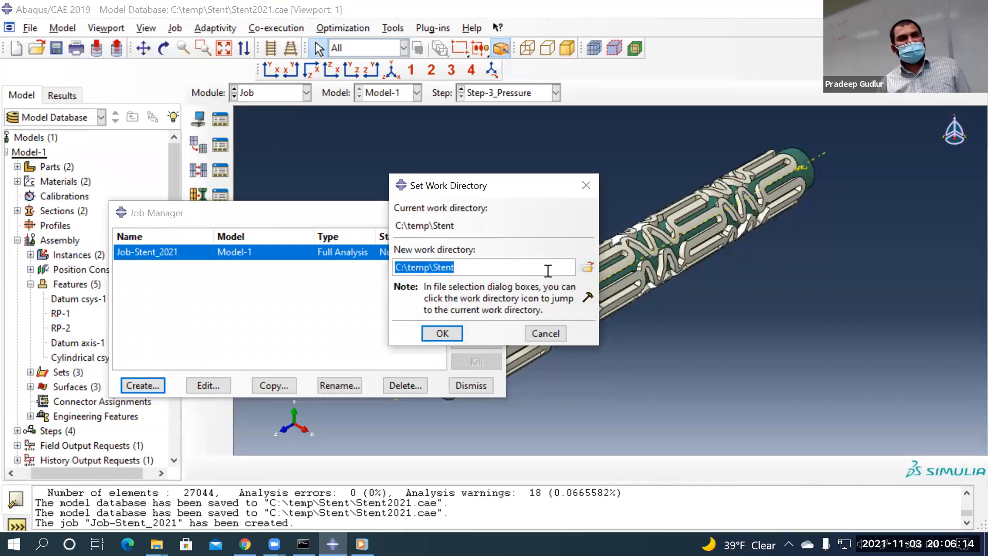
pyautogui.click(546, 333)
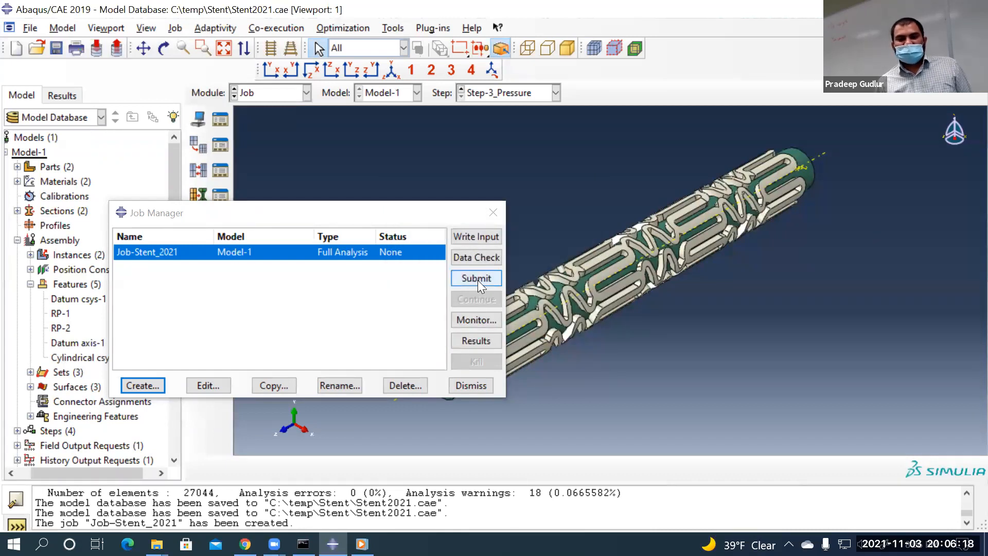
pyautogui.click(477, 281)
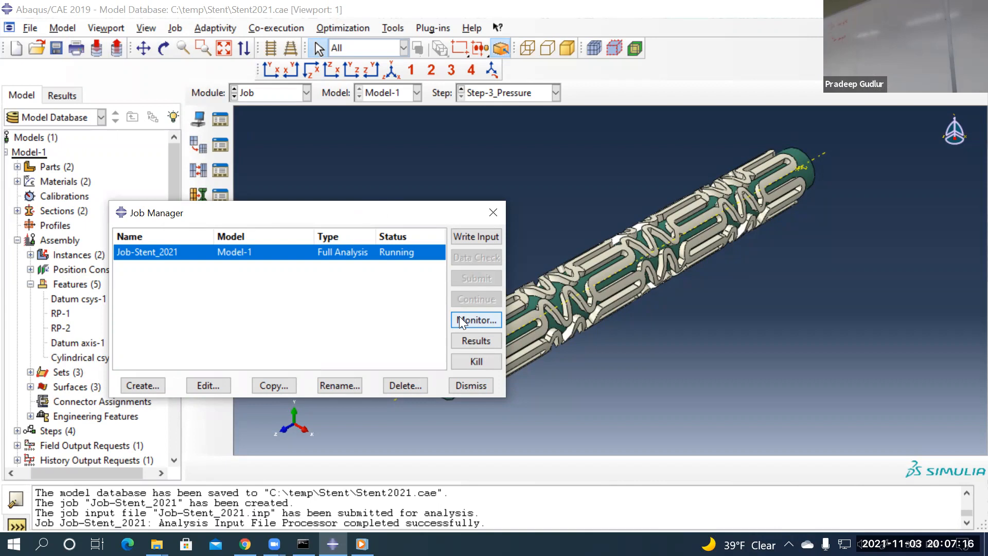
# Open the Job-Stent_2021 progress monitor and move it to the centre-right of the screen
pyautogui.click(461, 320)
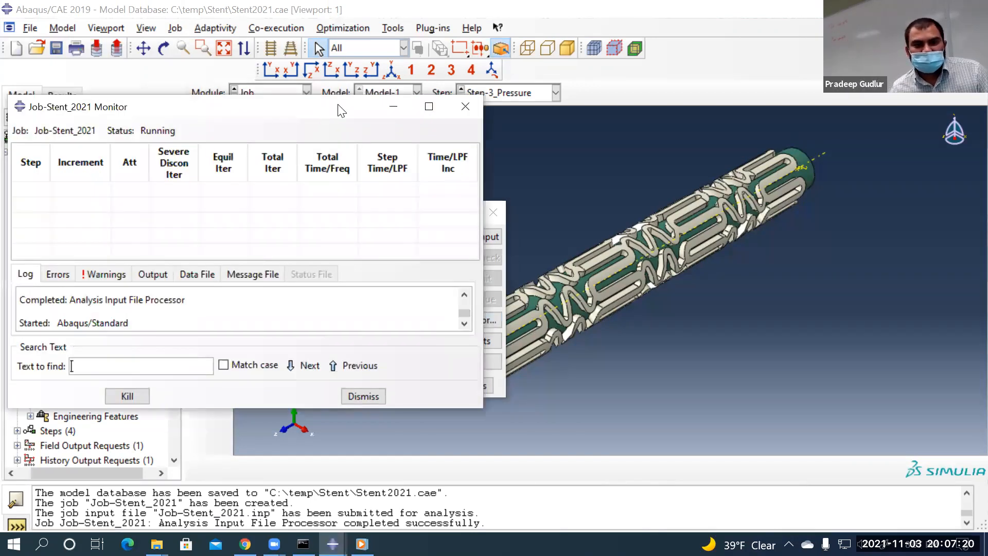
pyautogui.moveTo(318, 106); pyautogui.dragTo(632, 97)
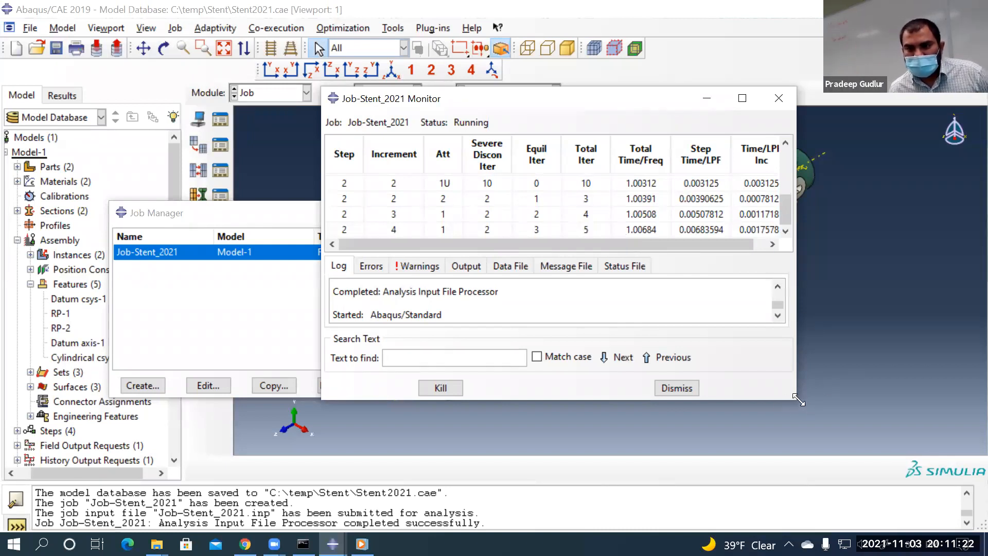
# Resize the Job-Stent_2021 monitor larger to show more increment columns and a taller log
pyautogui.moveTo(798, 399); pyautogui.dragTo(925, 489)
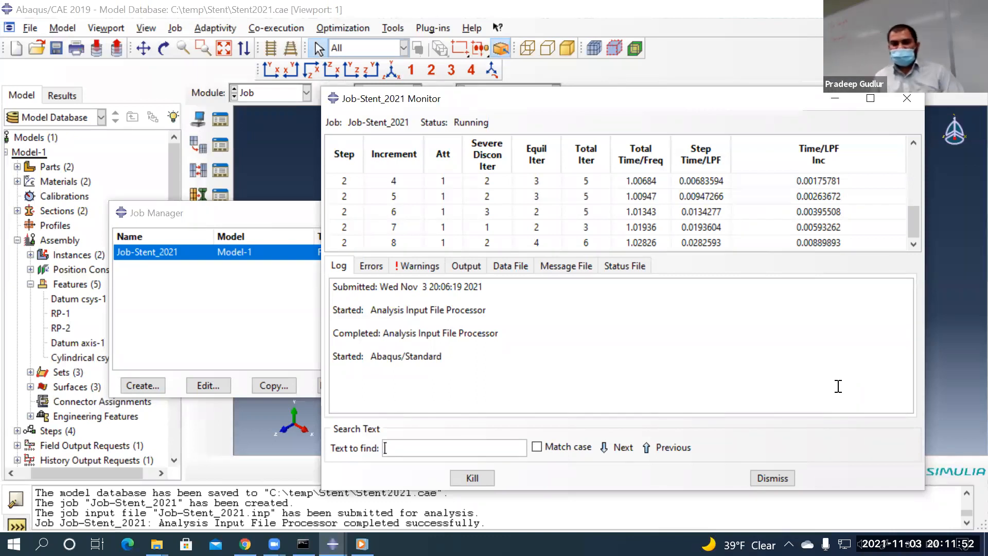
# Display the Data File tab in the monitor and enter 'error' as the search text
pyautogui.click(505, 265)
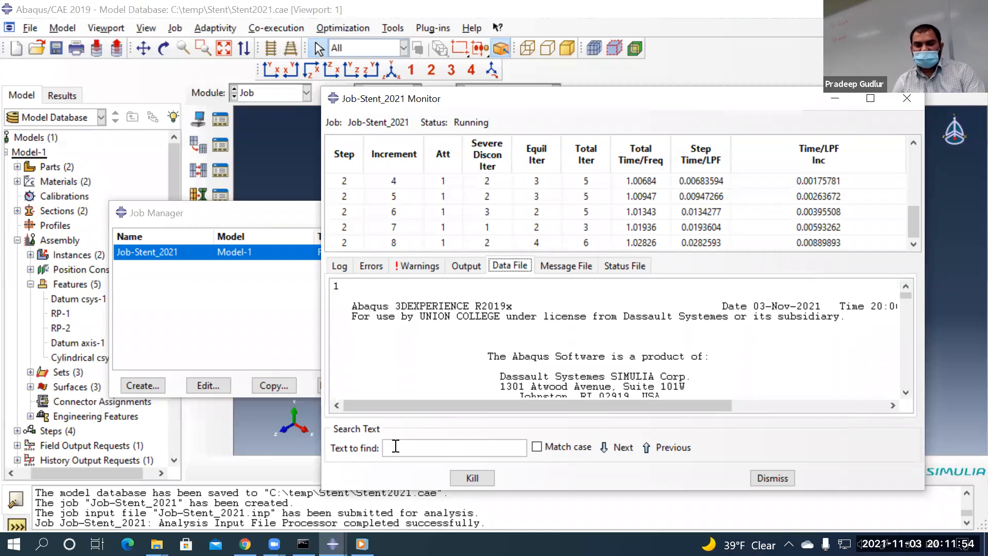
pyautogui.click(416, 452)
pyautogui.write('erro')
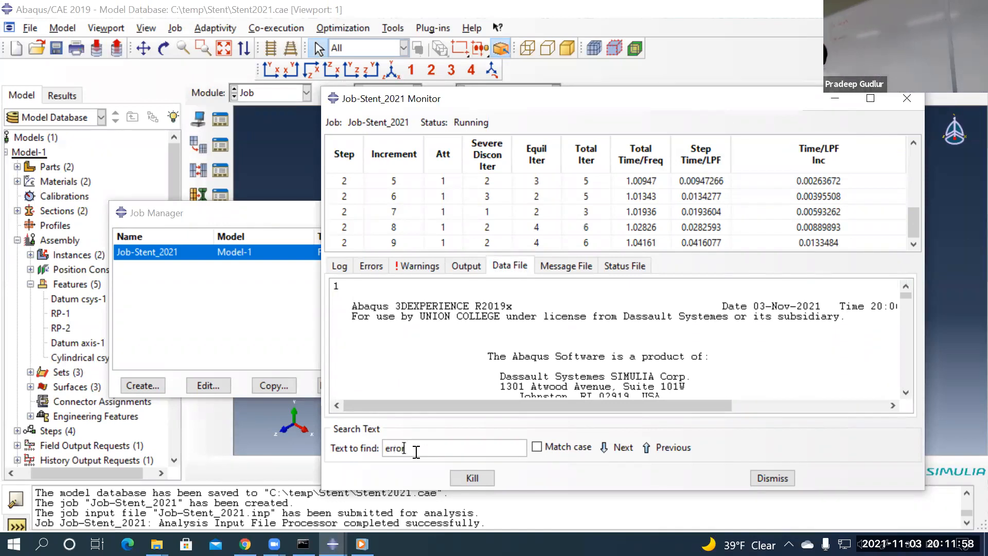
pyautogui.write('r')
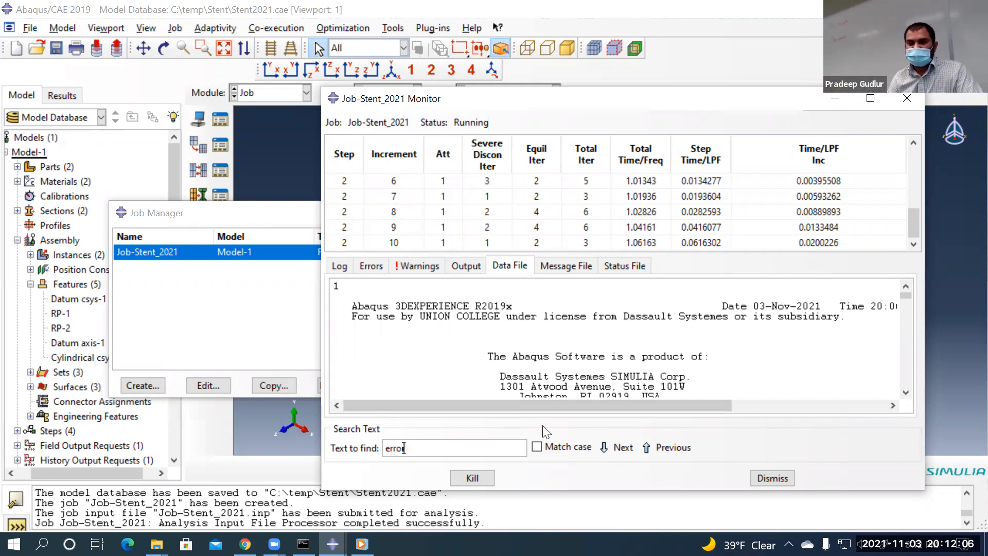
# Switch the monitor back to the Log tab while the job runs through Step 3
pyautogui.click(344, 267)
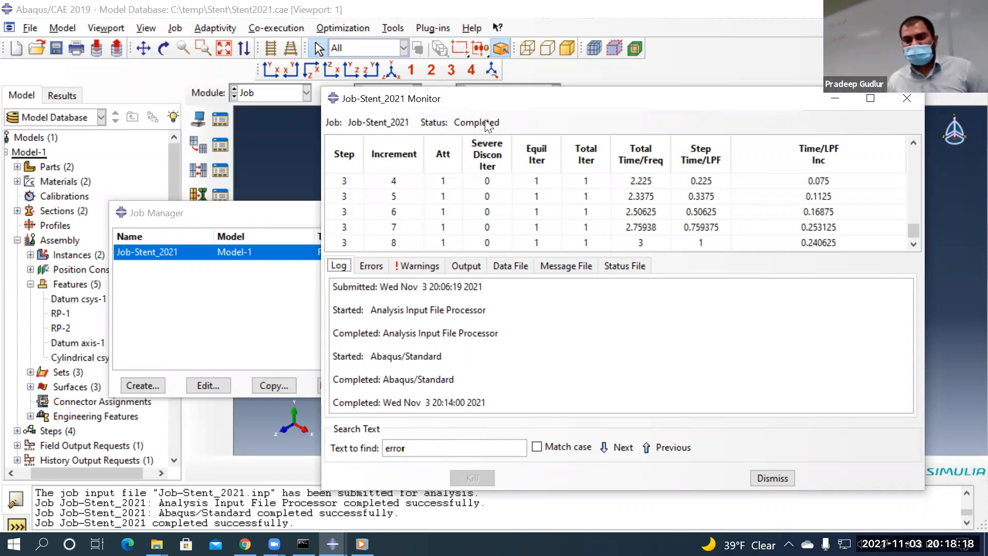
# Dismiss the completed Job-Stent_2021 monitor to return to the Job Manager
pyautogui.click(781, 480)
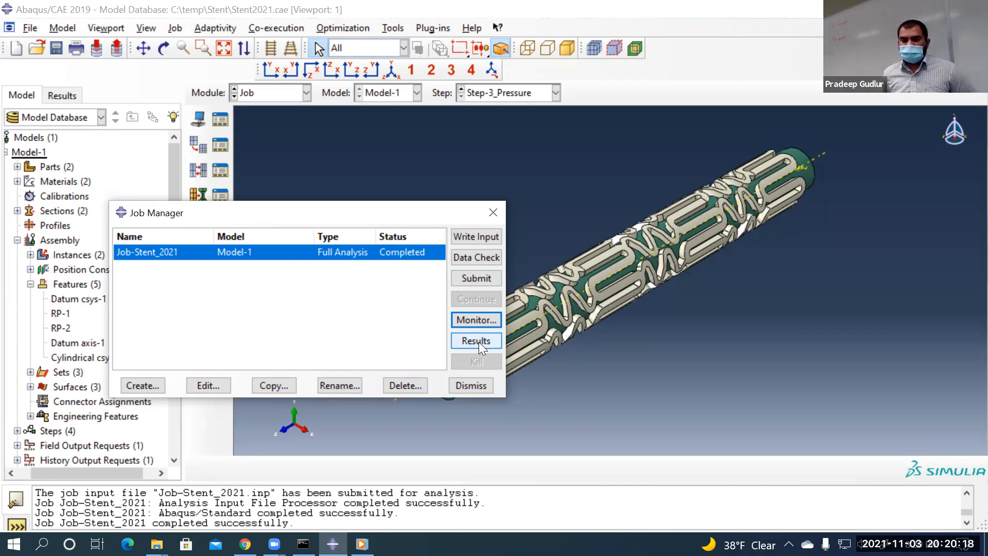
# Open Job-Stent_2021.odb results and plot Mises stress contours on the deformed stent
pyautogui.click(462, 314)
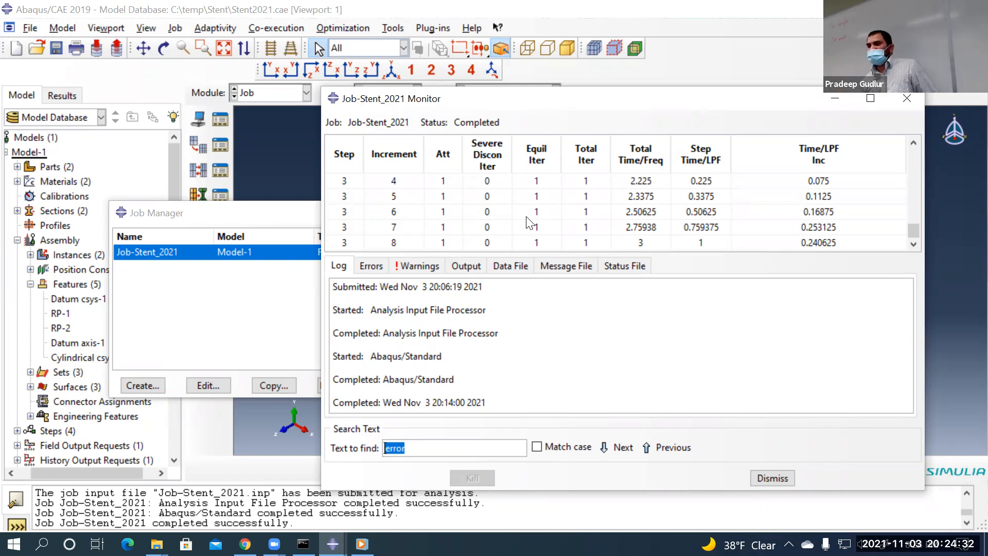
pyautogui.click(780, 477)
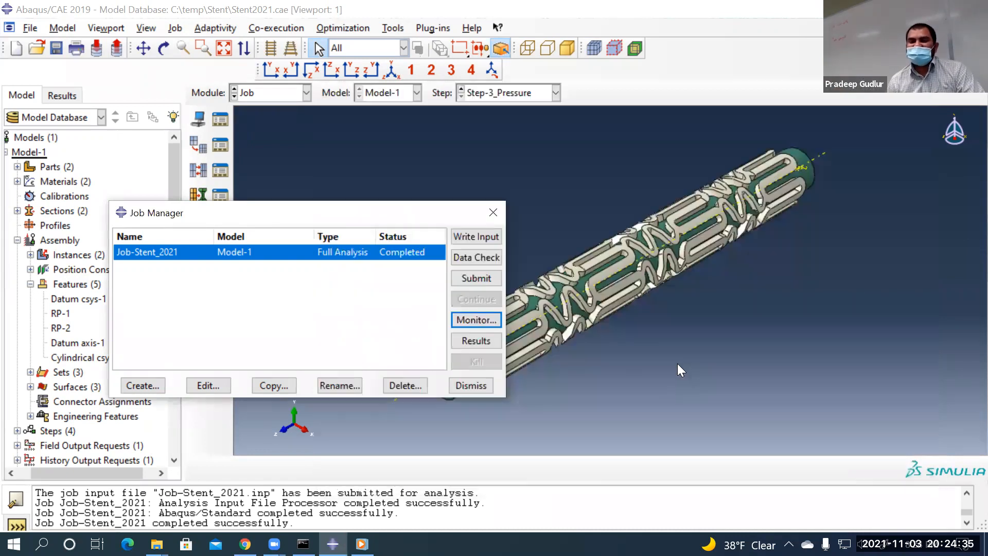
pyautogui.click(475, 341)
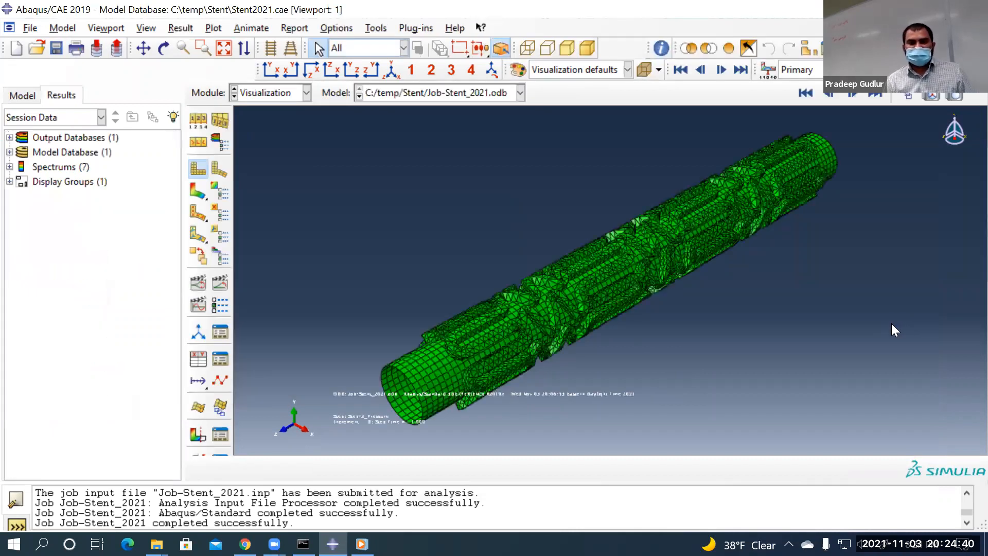
pyautogui.click(199, 188)
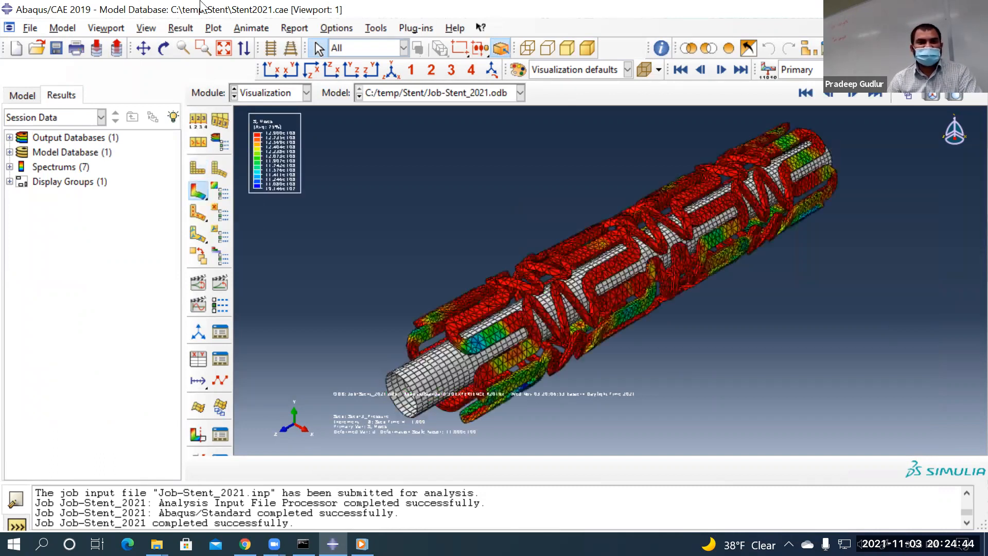
pyautogui.click(104, 29)
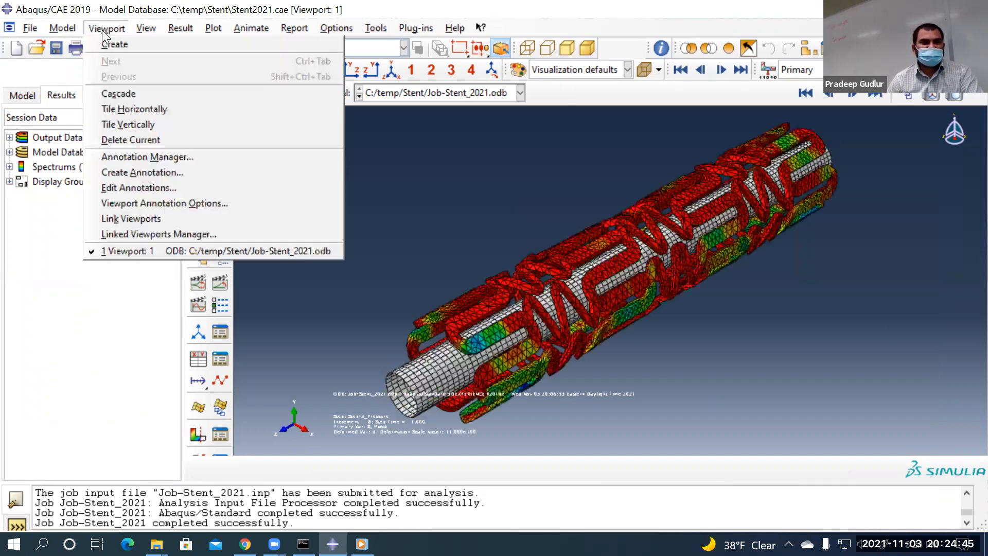
# Set the legend text font size to 36 in Viewport Annotation Options
pyautogui.click(131, 203)
pyautogui.click(718, 102)
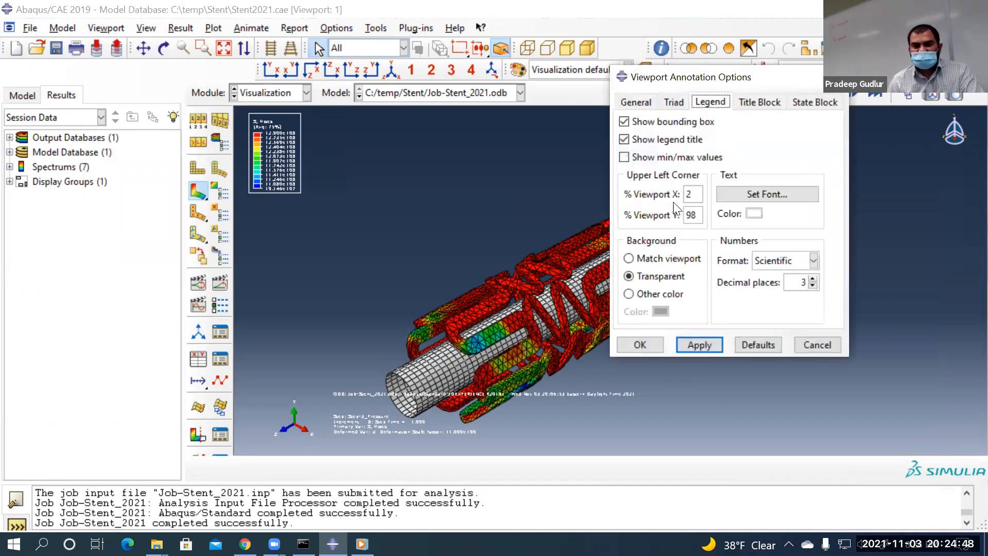
pyautogui.click(720, 195)
pyautogui.click(438, 197)
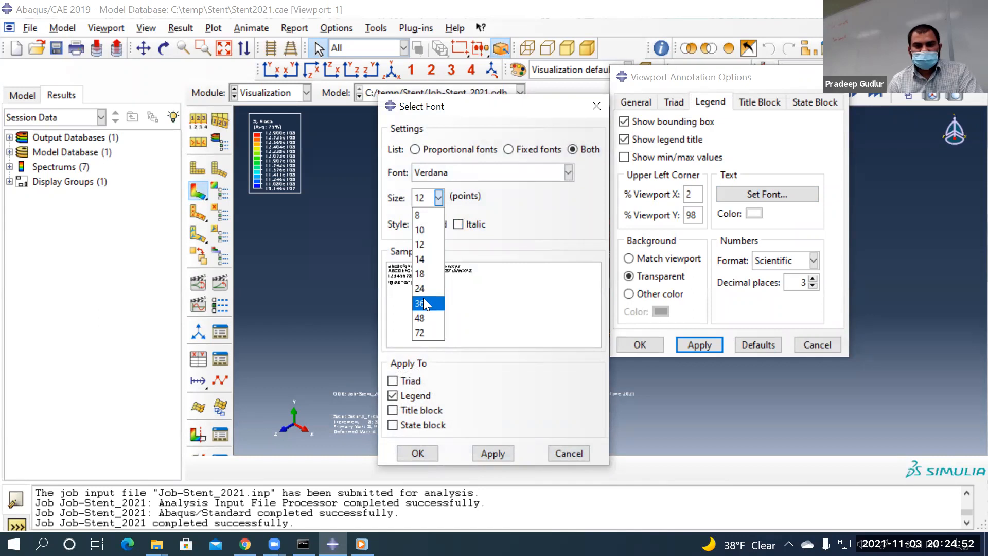
pyautogui.click(424, 304)
pyautogui.click(494, 453)
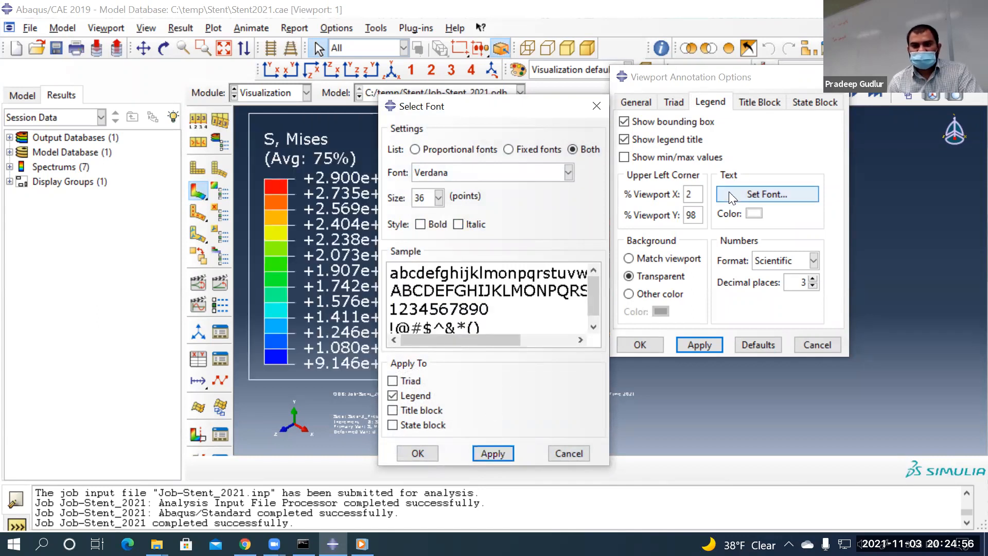
# Use size-30 Verdana for legend, triad, title and state blocks, and hide the legend box
pyautogui.moveTo(427, 197); pyautogui.dragTo(404, 197)
pyautogui.write('30')
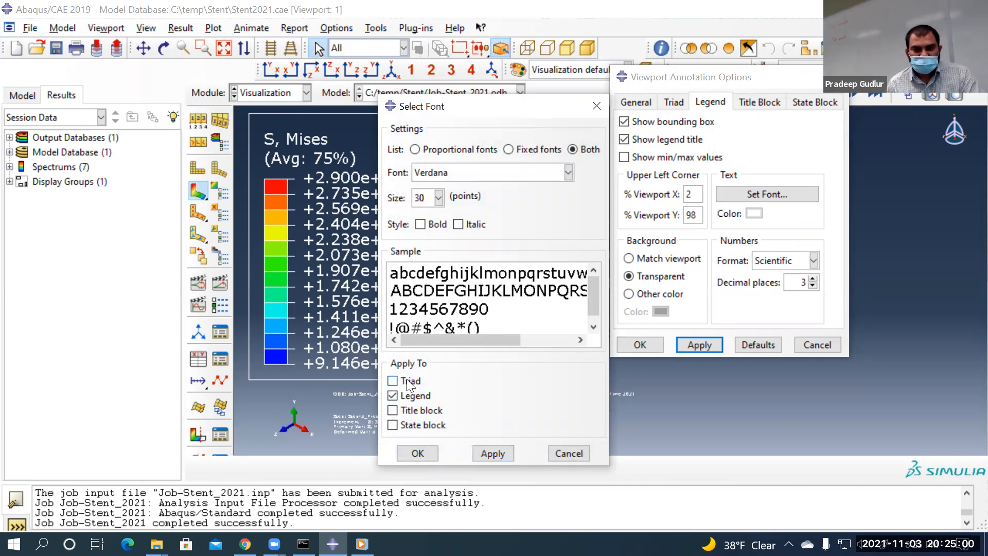
pyautogui.click(392, 380)
pyautogui.click(409, 409)
pyautogui.click(406, 425)
pyautogui.click(425, 452)
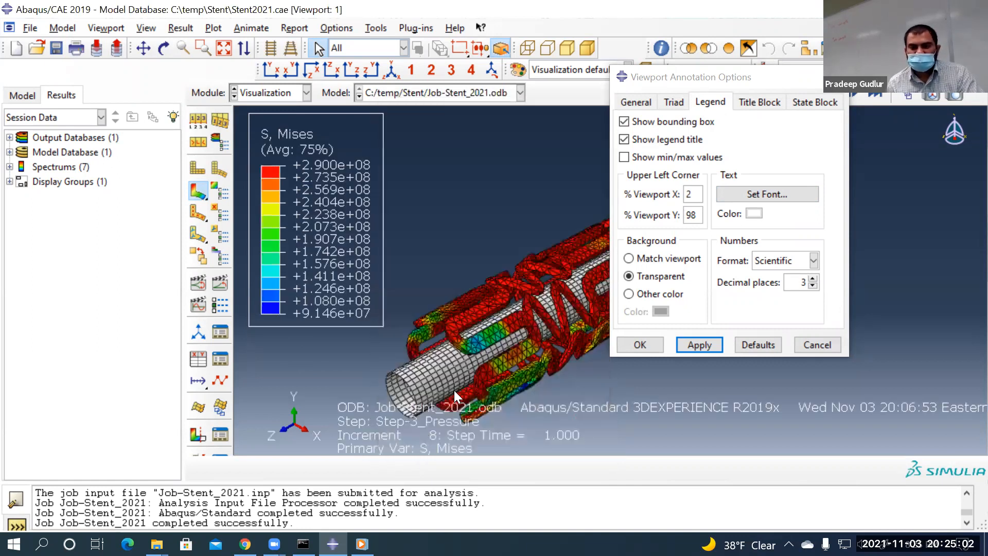
pyautogui.click(665, 124)
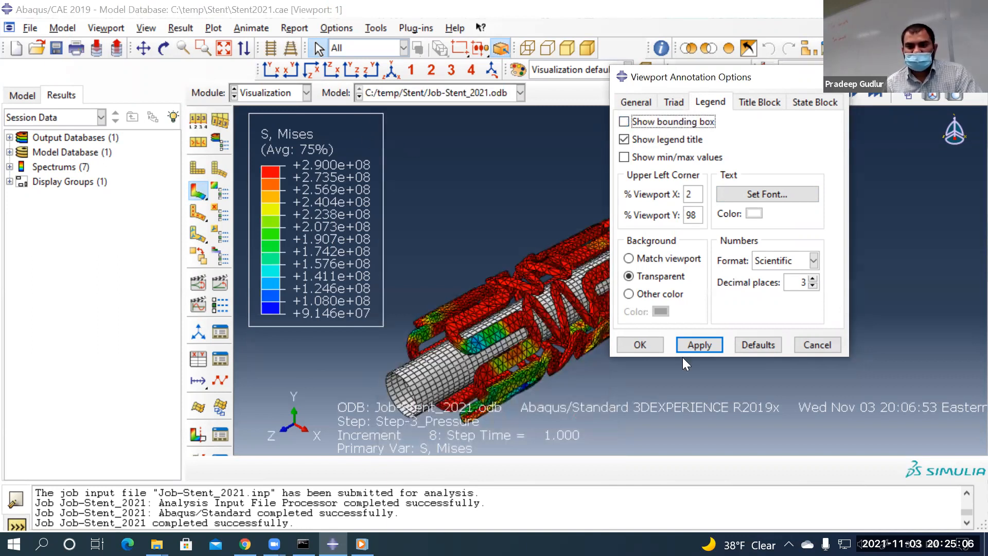
pyautogui.click(640, 346)
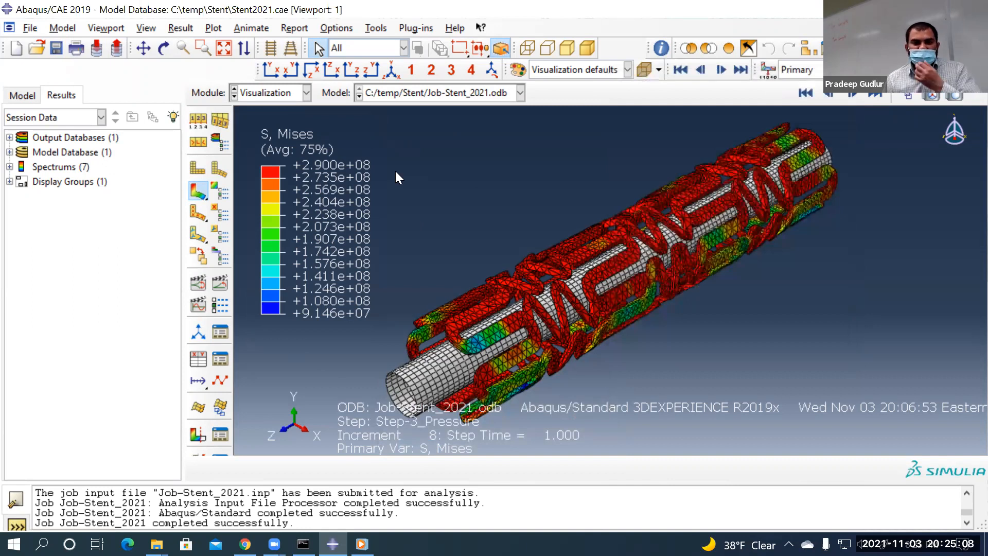
# Pan and zoom the stent slightly smaller, then play the Mises time-history animation
pyautogui.click(146, 49)
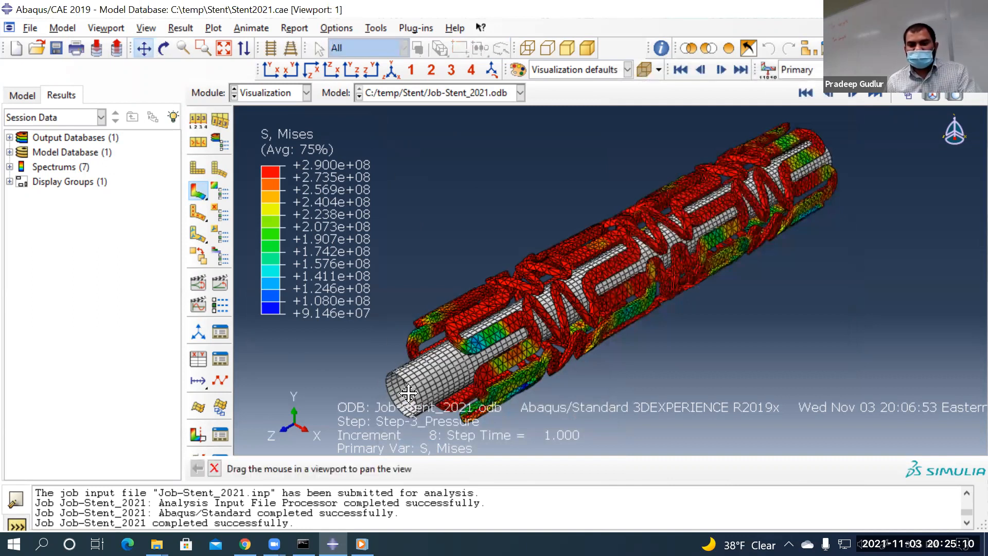
pyautogui.moveTo(485, 362); pyautogui.dragTo(479, 335)
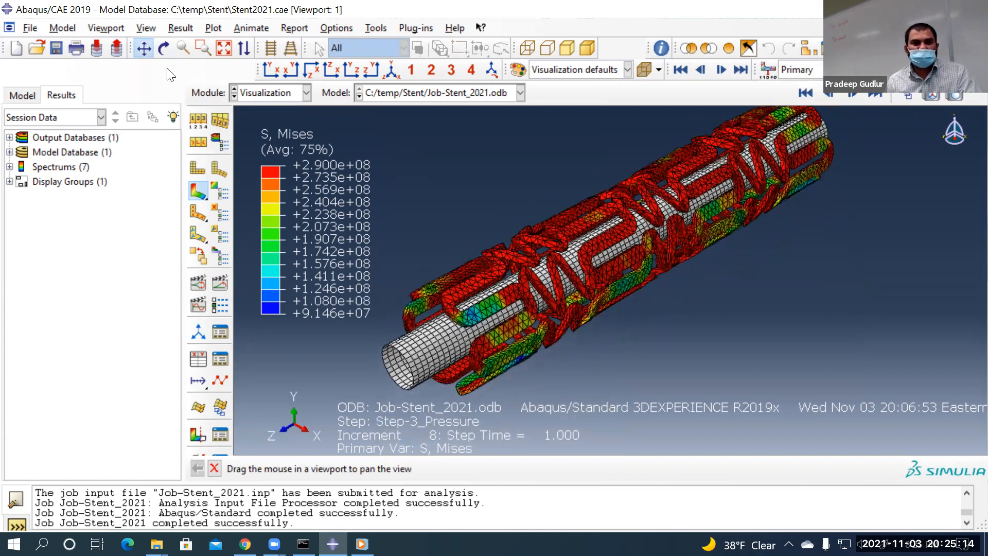
pyautogui.moveTo(440, 280); pyautogui.dragTo(491, 359)
pyautogui.scroll(-2, 494, 355)
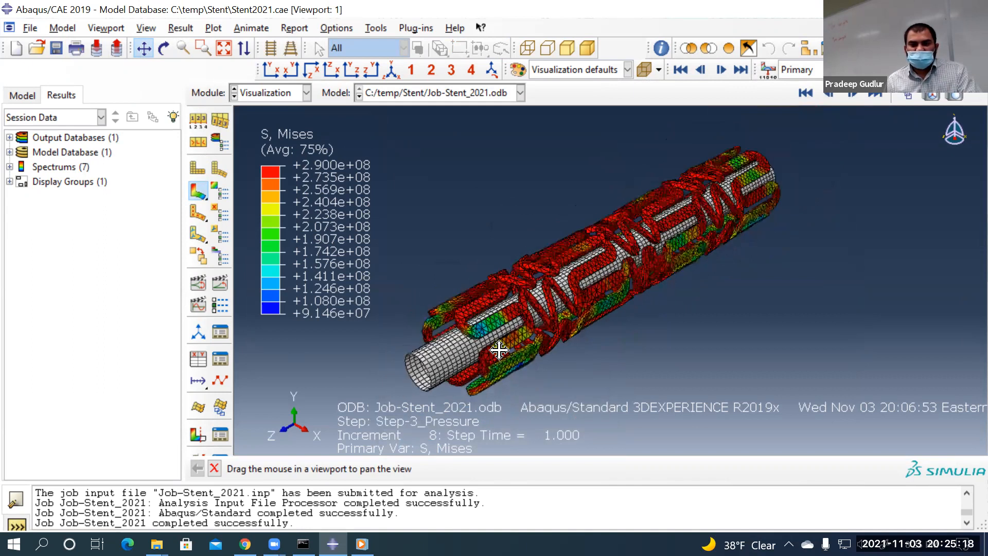
pyautogui.press('Escape')
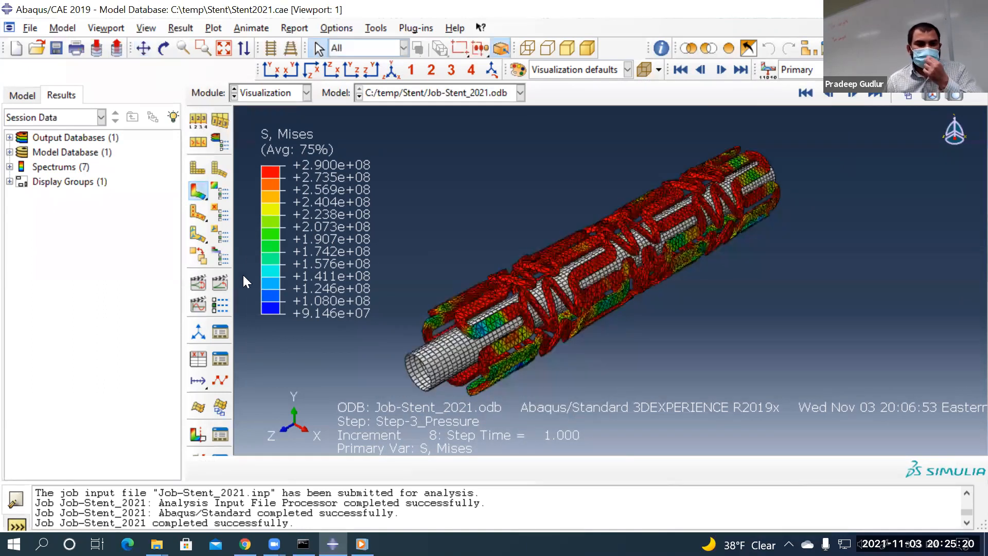
pyautogui.click(218, 284)
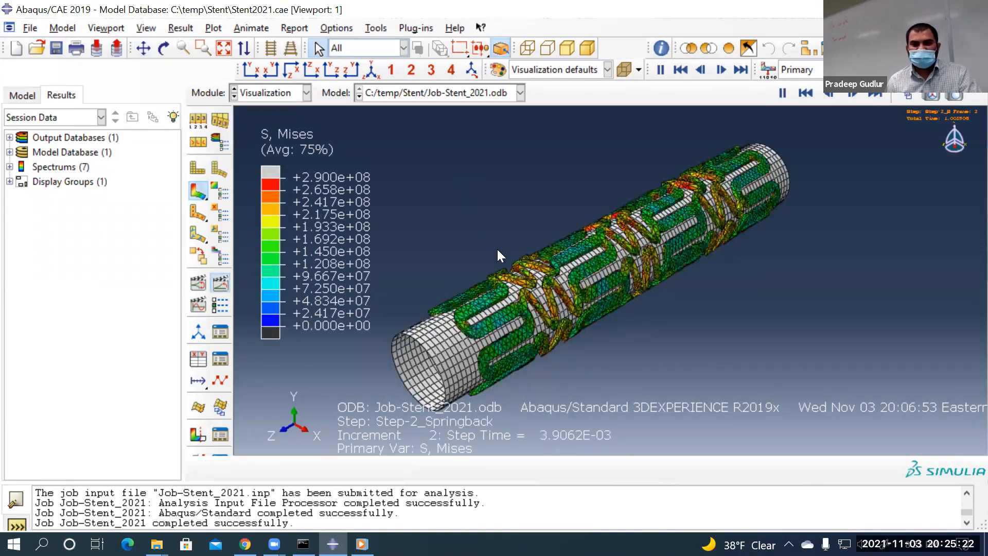
# Set the animation player's frame rate to its slowest setting
pyautogui.click(204, 307)
pyautogui.moveTo(236, 280); pyautogui.dragTo(53, 279)
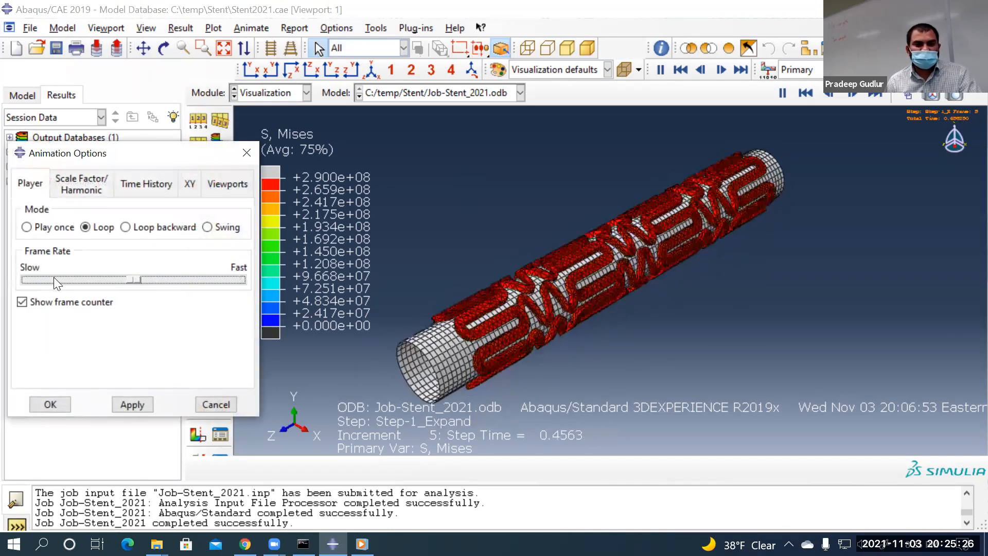
pyautogui.click(53, 400)
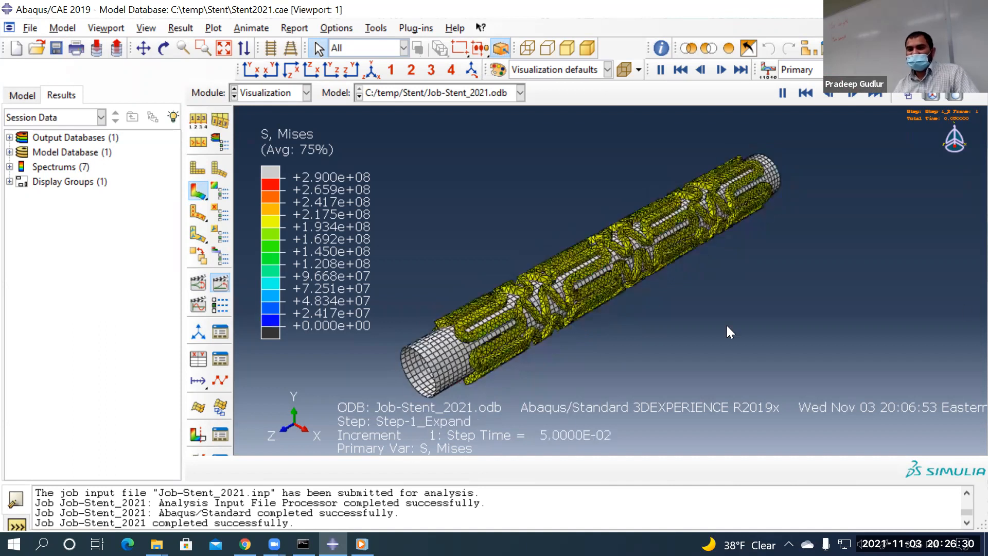
# Save the stent animation as Stent_animation.avi using the Microsoft Video 1 codec
pyautogui.click(243, 25)
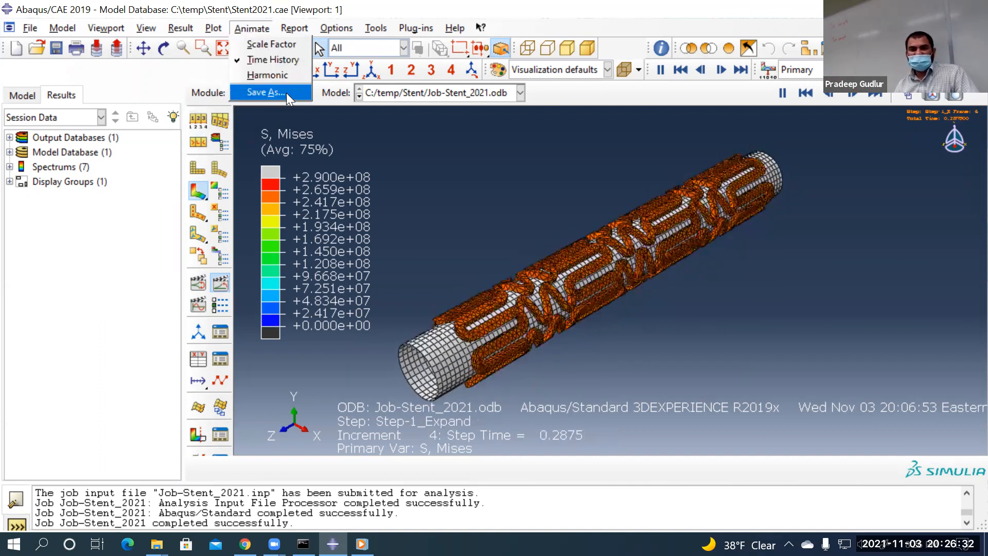
pyautogui.click(286, 92)
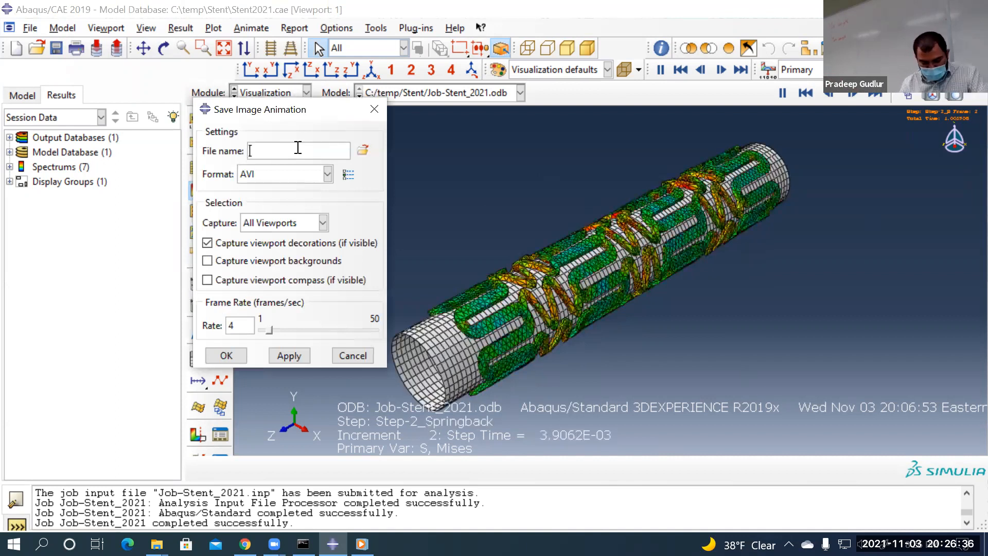
pyautogui.write('Stent_animation')
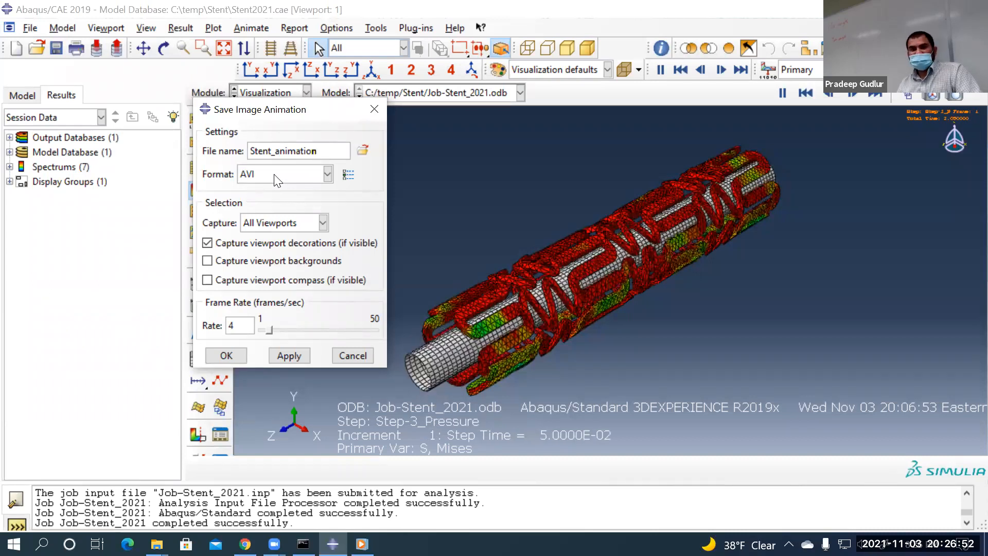
pyautogui.click(349, 175)
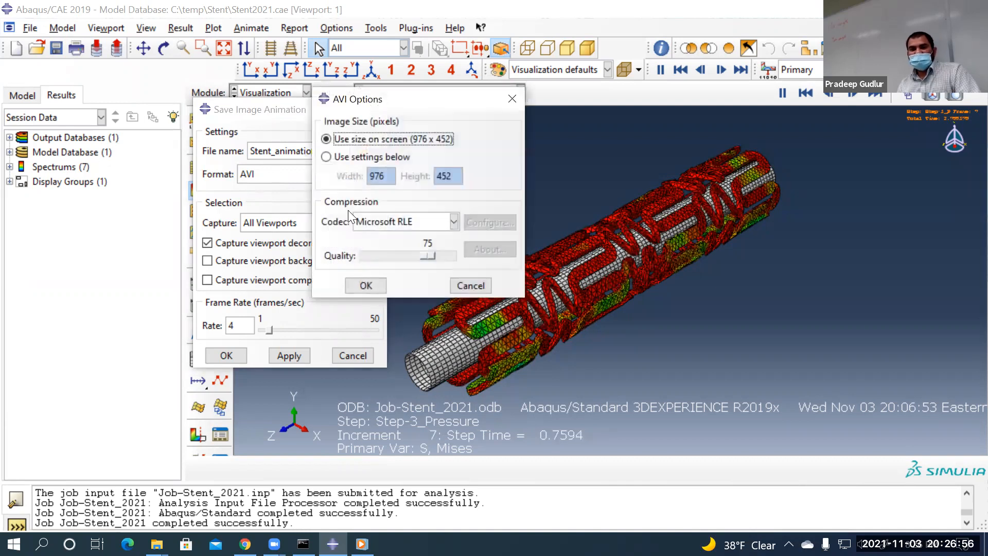
pyautogui.click(387, 221)
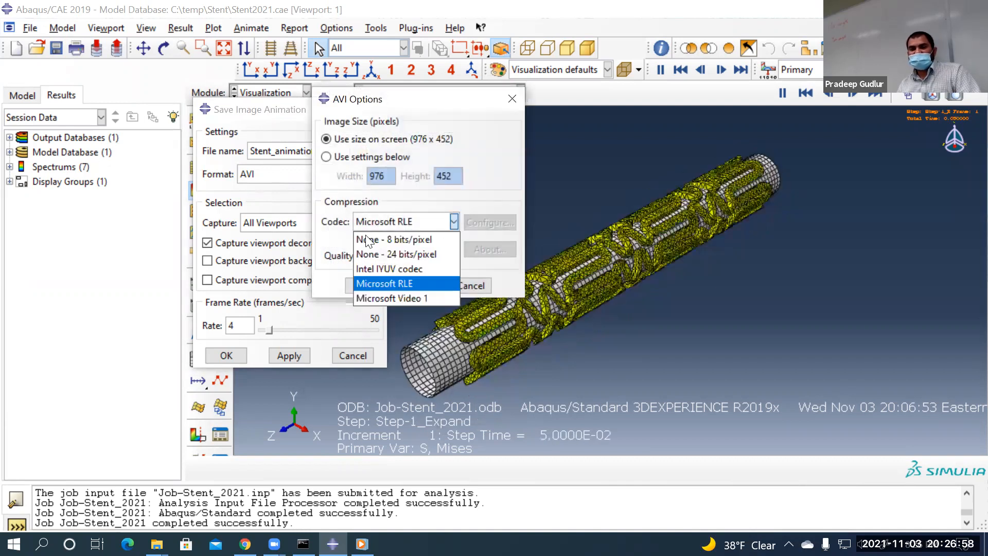
pyautogui.click(398, 298)
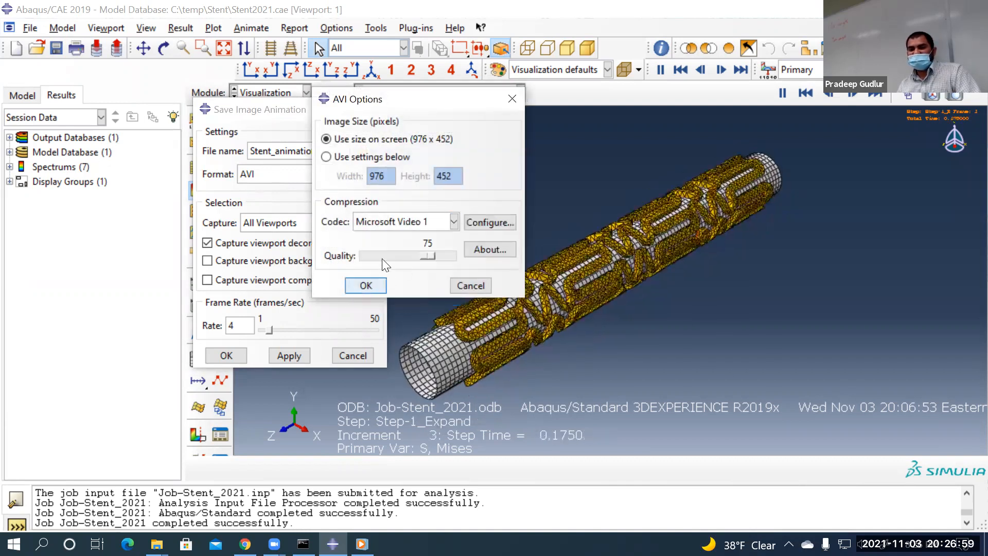
pyautogui.click(373, 288)
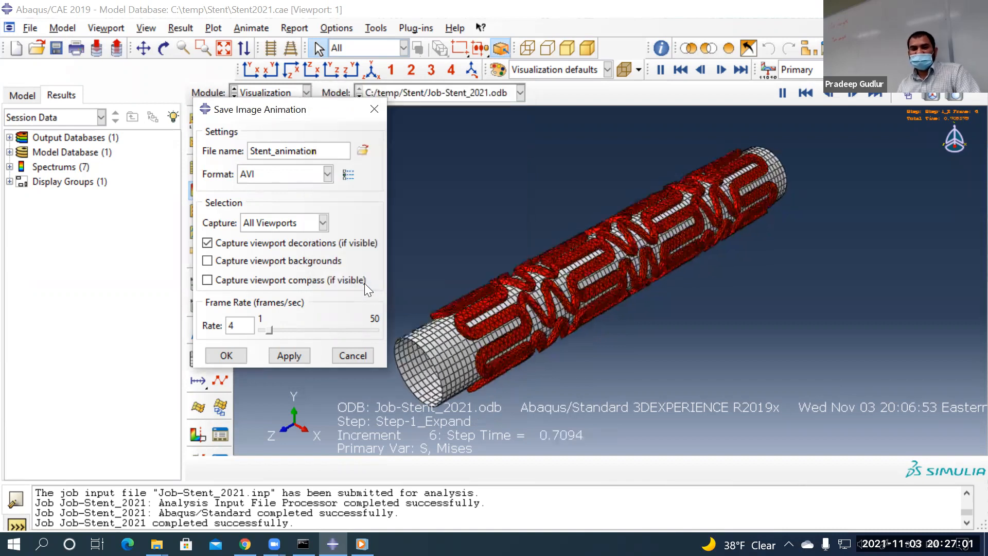
pyautogui.click(227, 355)
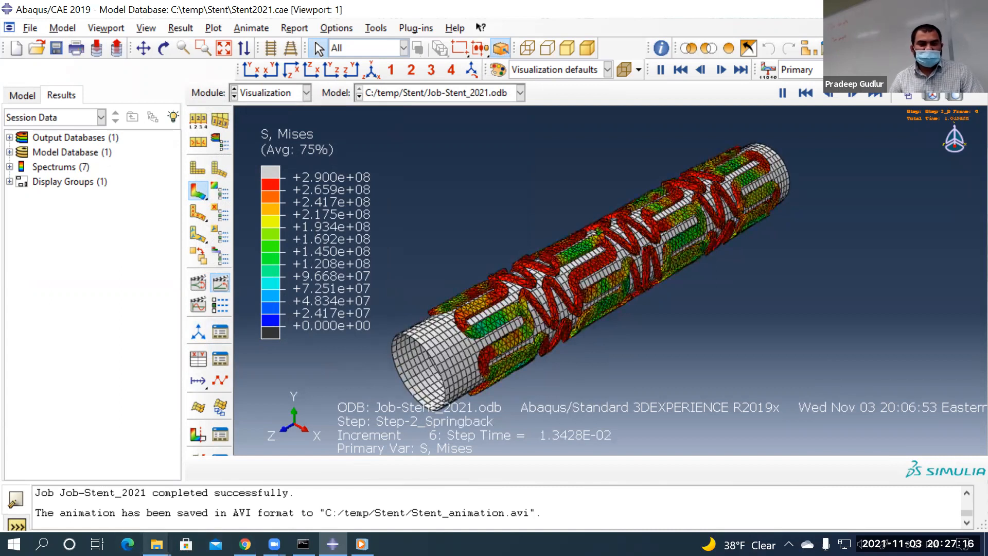
# Refresh the Stent folder and sort its files by Date modified, newest first
pyautogui.moveTo(156, 544)
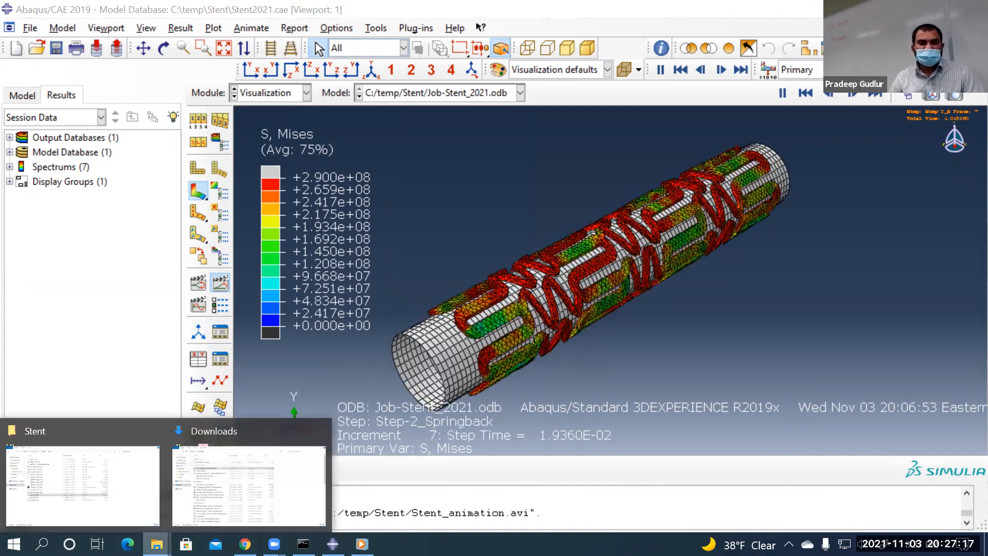
pyautogui.click(132, 466)
pyautogui.click(299, 426)
pyautogui.rightClick(303, 419)
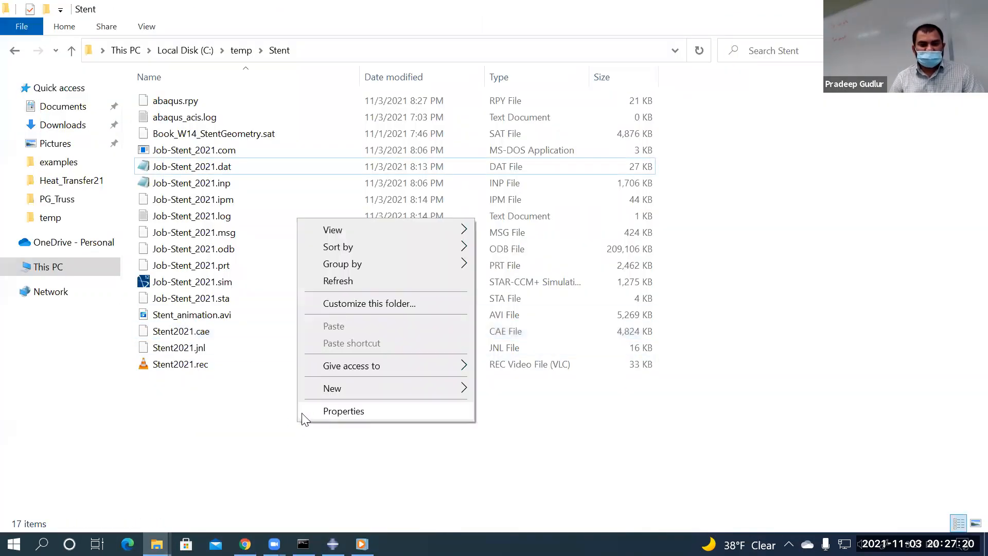
pyautogui.click(339, 281)
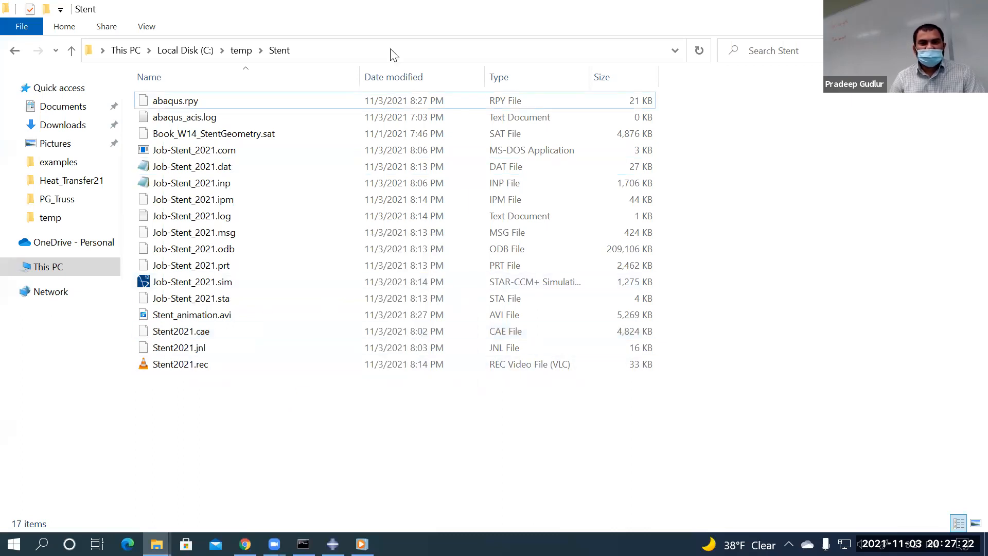
pyautogui.click(385, 75)
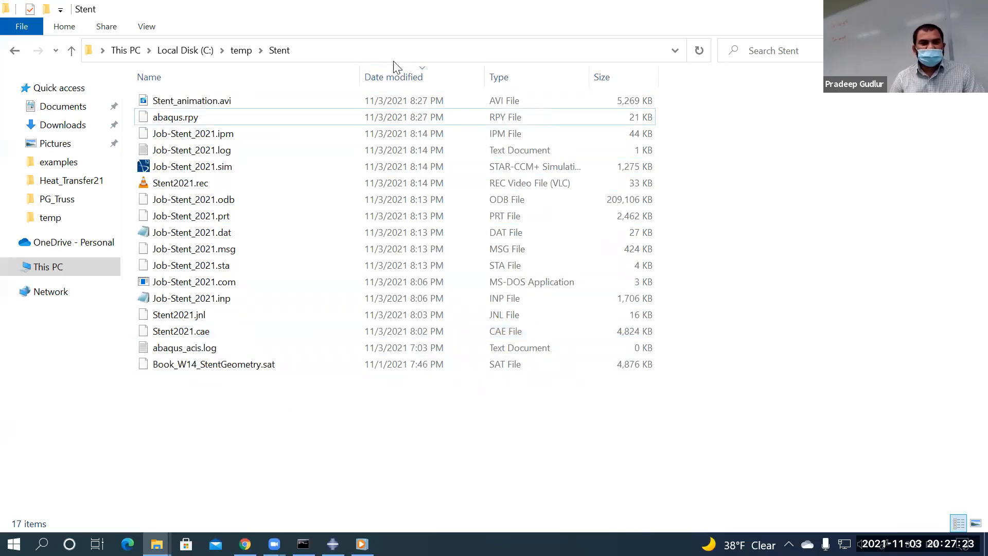
# Open Stent_animation.avi with the media player
pyautogui.click(220, 102)
pyautogui.rightClick(217, 101)
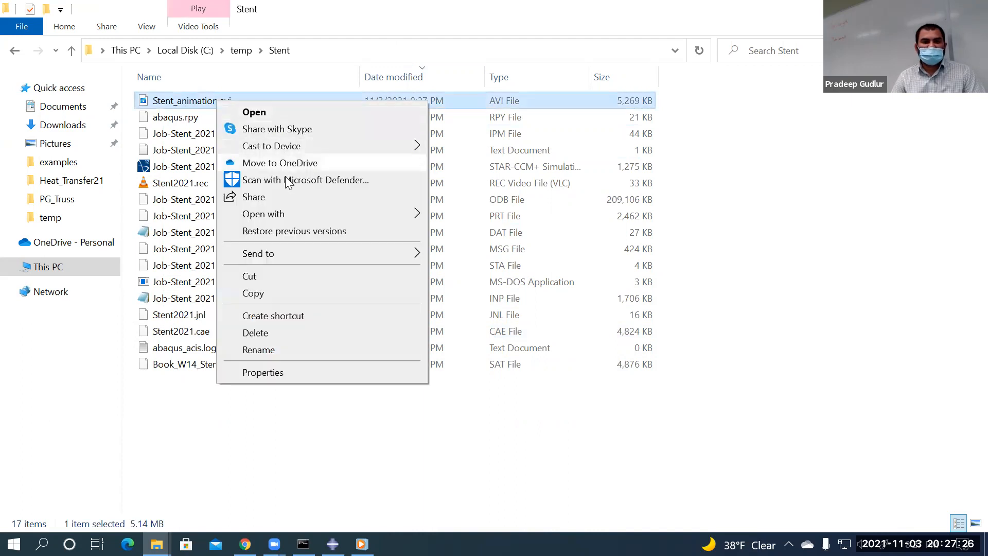
pyautogui.moveTo(357, 219)
pyautogui.click(491, 283)
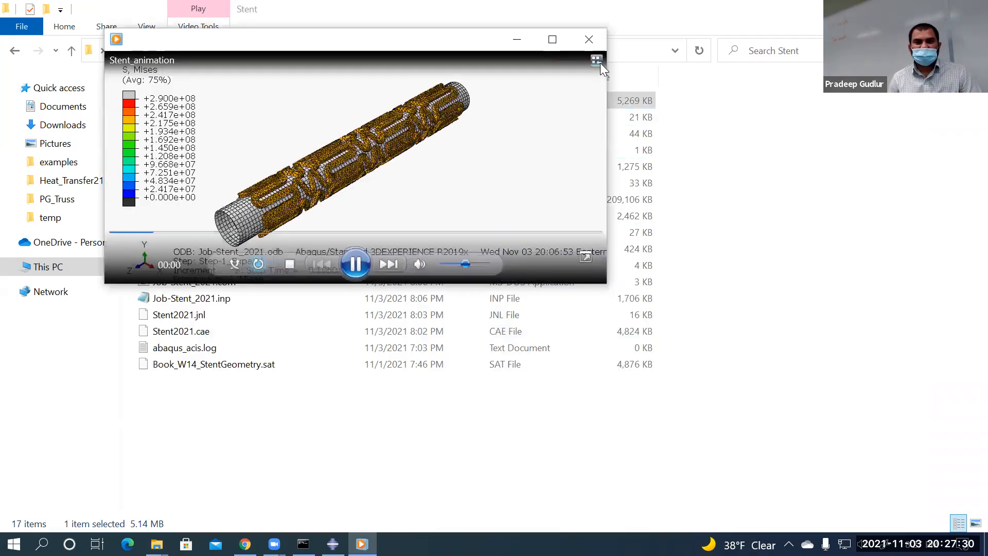
# Watch the stent video maximized in VLC, then close it and return to Abaqus/CAE with Alt+Tab
pyautogui.click(549, 38)
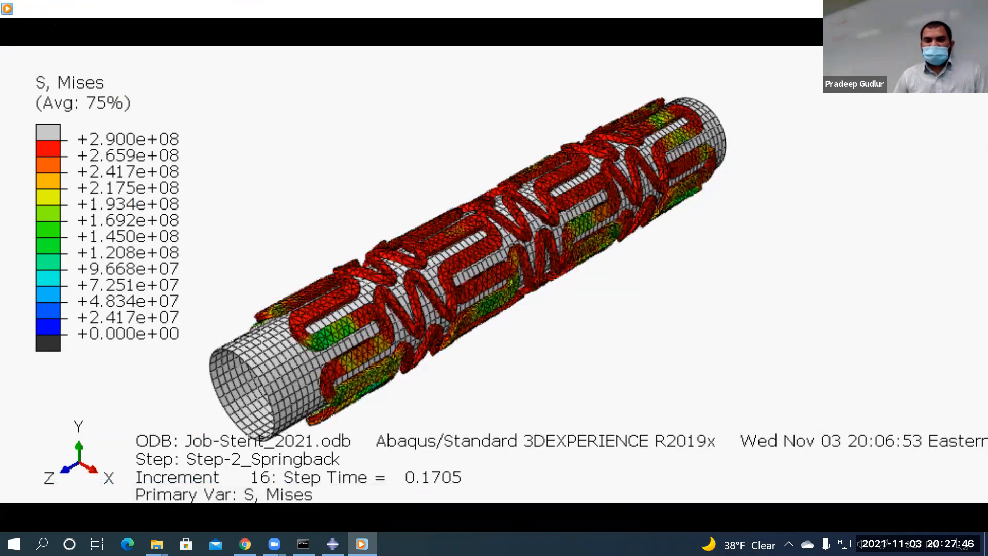
pyautogui.click(975, 8)
pyautogui.hotkey('alt', 'Tab')
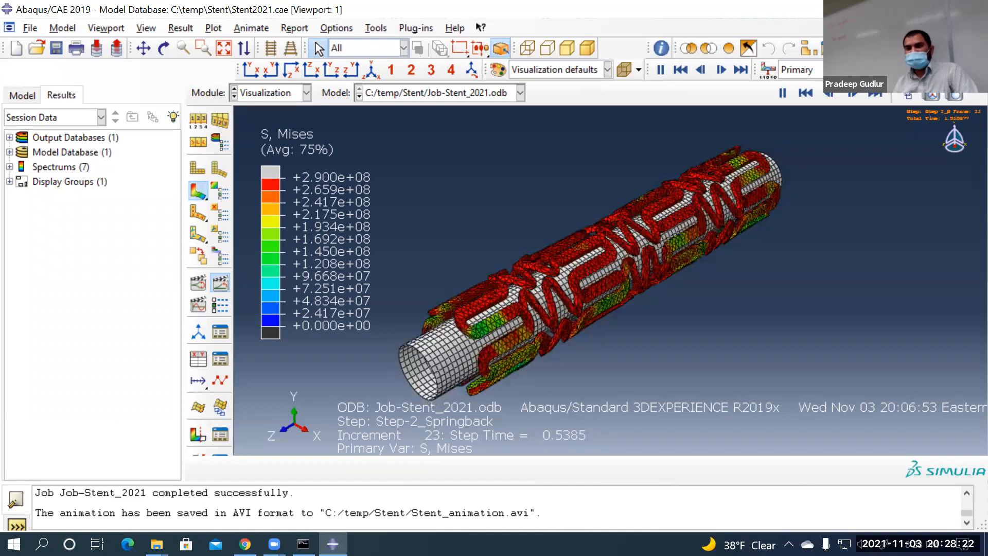
# Open the field output variable dropdown on the toolbar
pyautogui.click(917, 69)
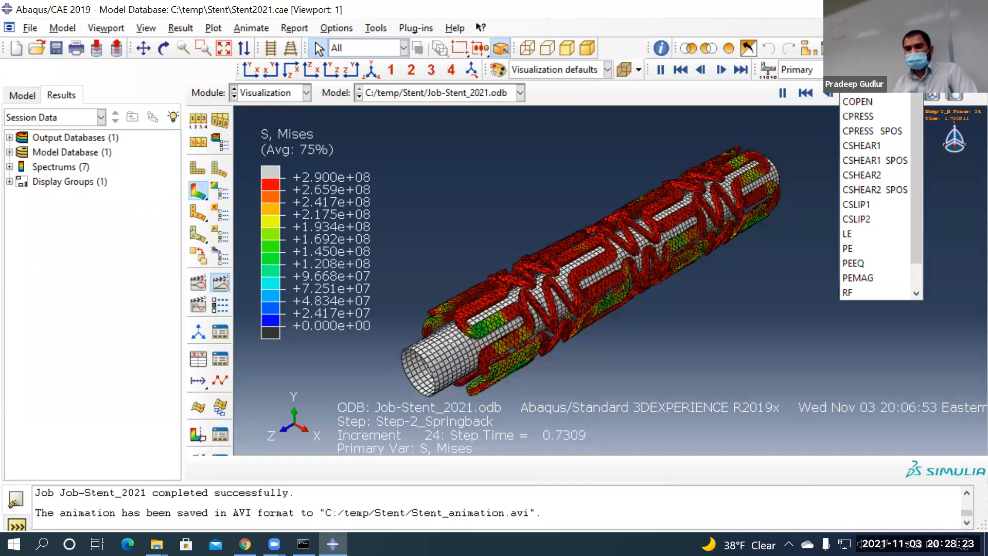
# Switch the contour to PEEQ and stop the animation
pyautogui.click(858, 262)
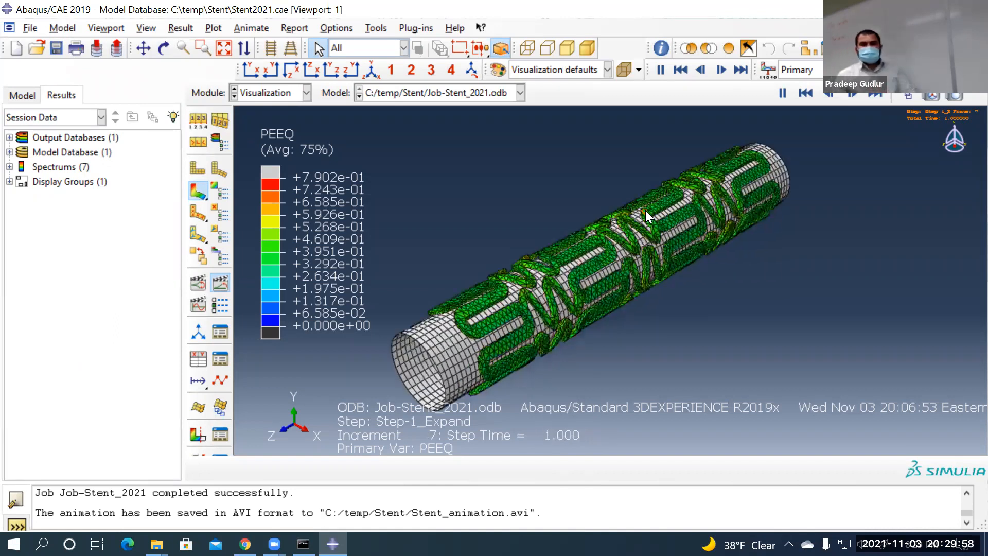
pyautogui.click(220, 283)
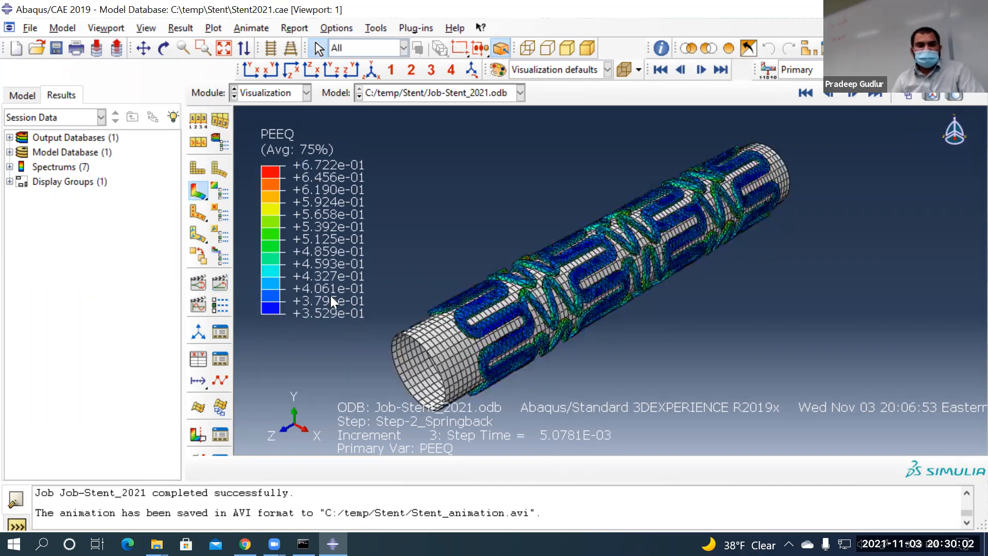
# Set up XY data from field output with PEEQ at Unique Nodal position
pyautogui.click(190, 356)
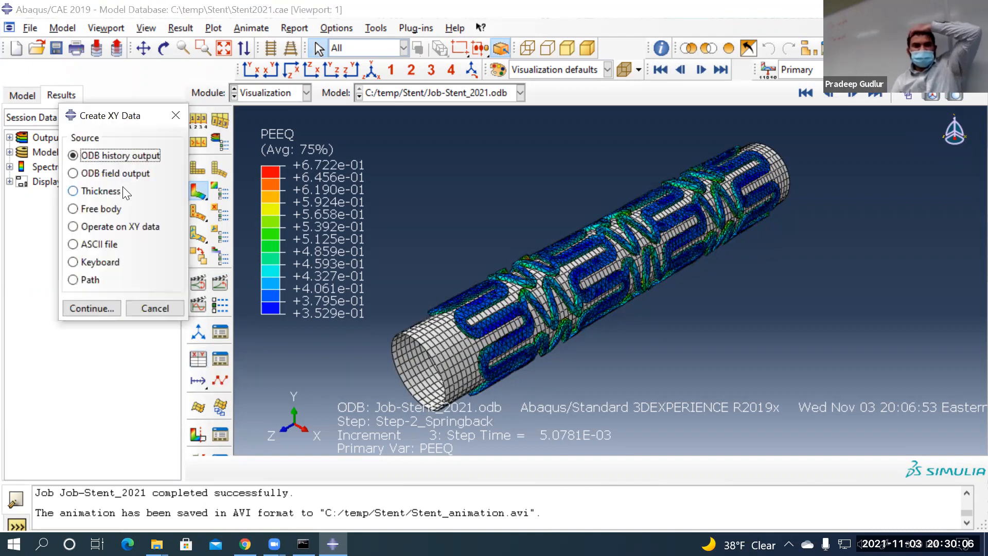
pyautogui.click(129, 174)
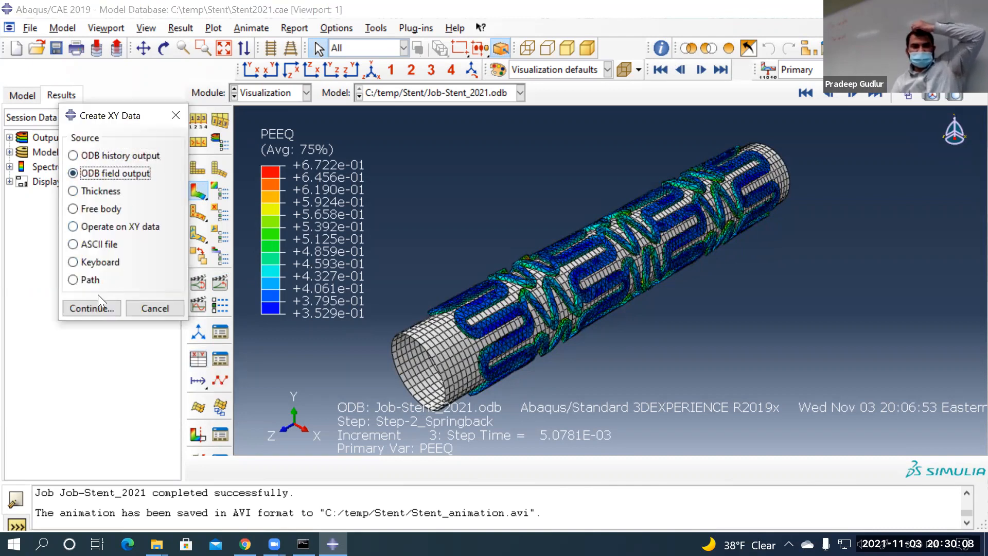
pyautogui.click(93, 309)
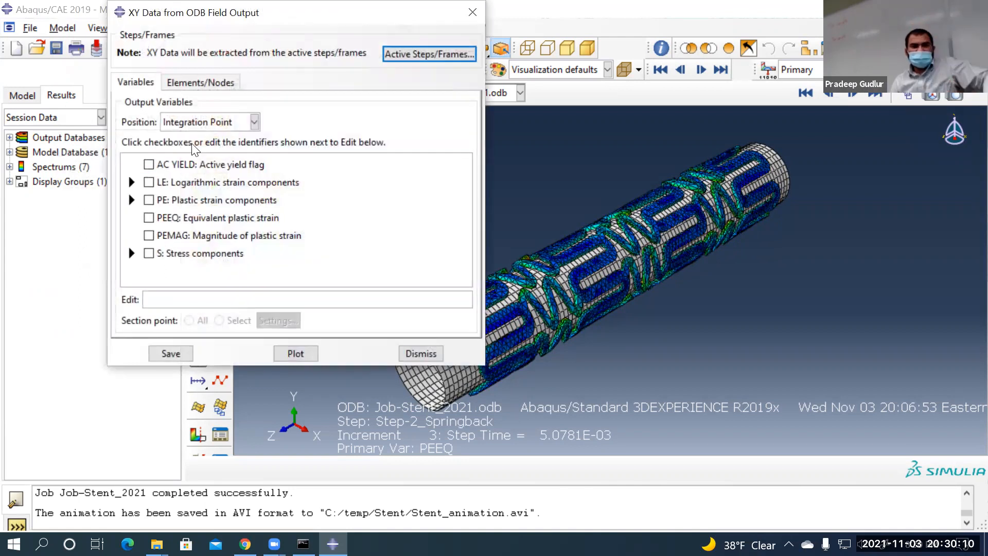
pyautogui.click(206, 124)
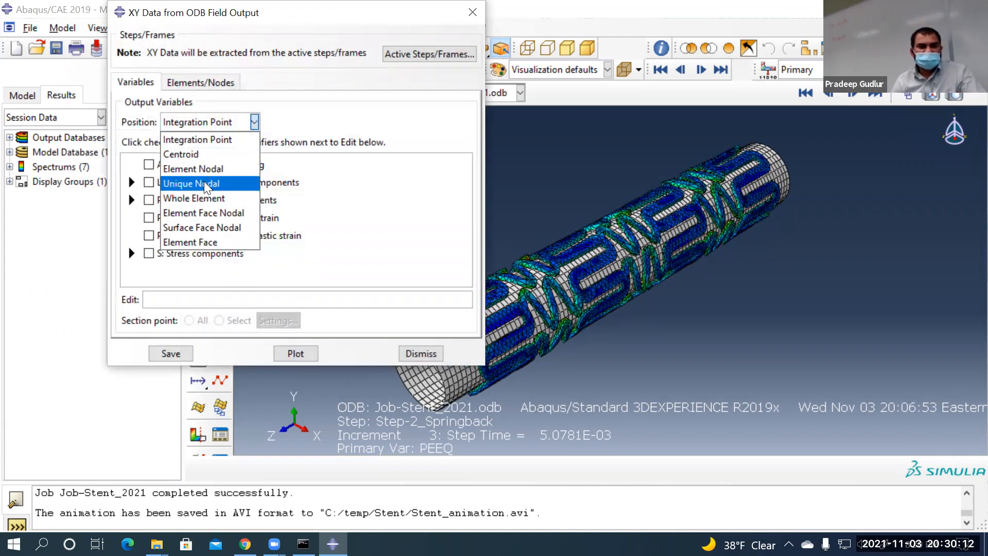
pyautogui.click(204, 183)
pyautogui.scroll(-2, 215, 221)
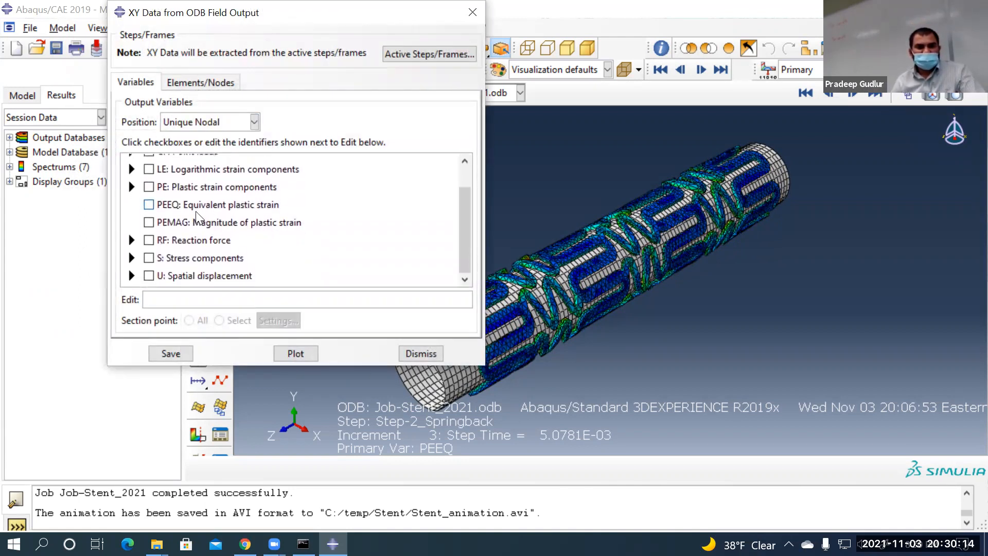
pyautogui.click(149, 205)
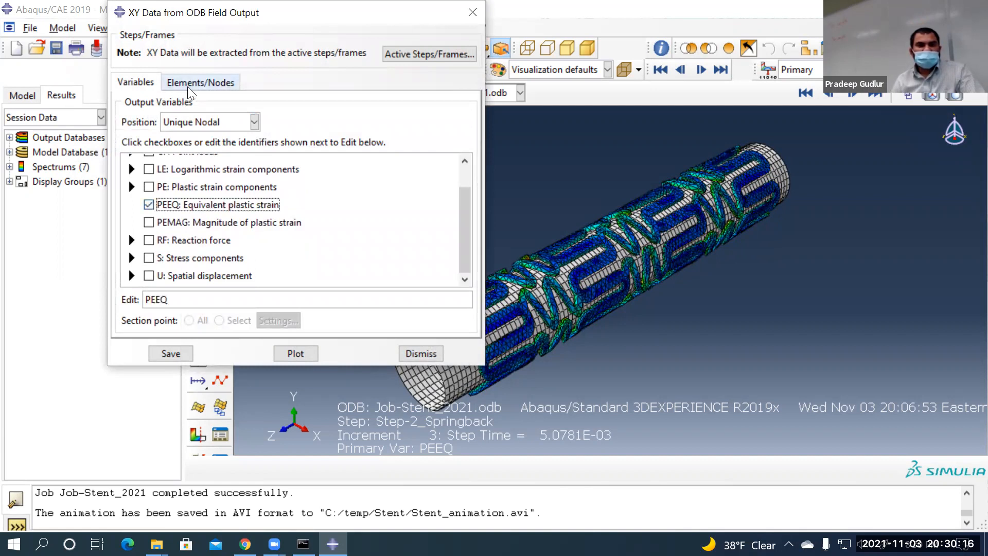
# Choose node set STENT-1.SET-ENTIRE_STENT, save the XY data with default names, and dismiss
pyautogui.click(188, 85)
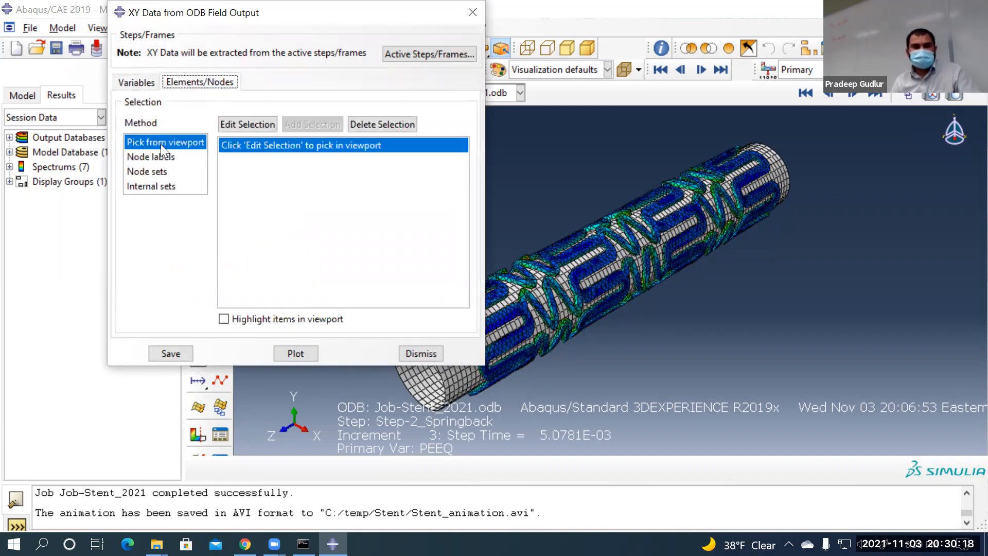
pyautogui.click(163, 171)
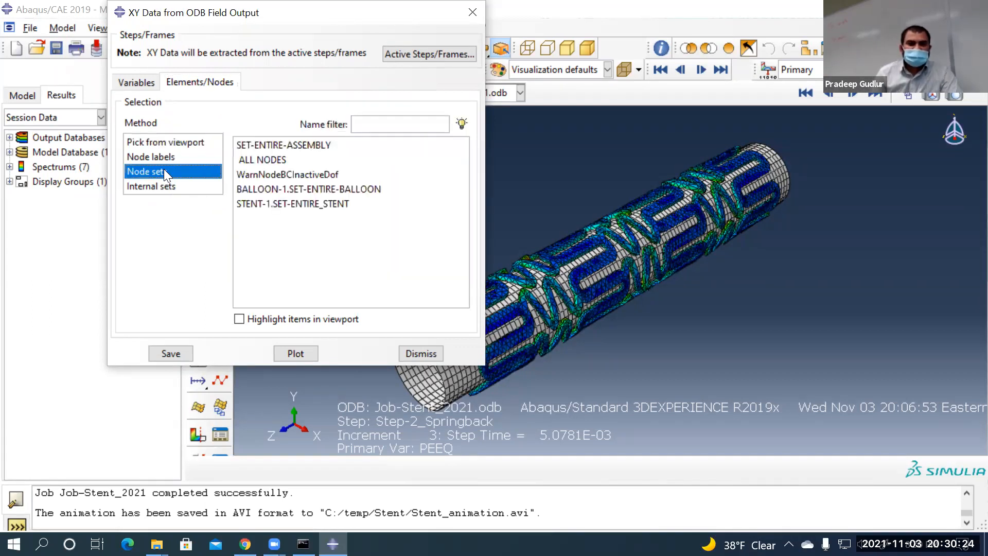
pyautogui.click(282, 205)
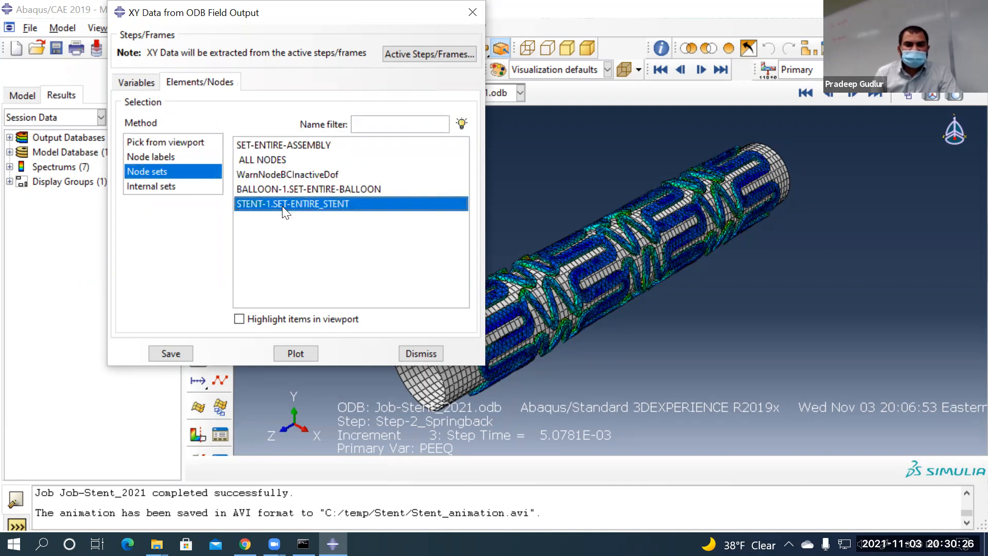
pyautogui.click(172, 355)
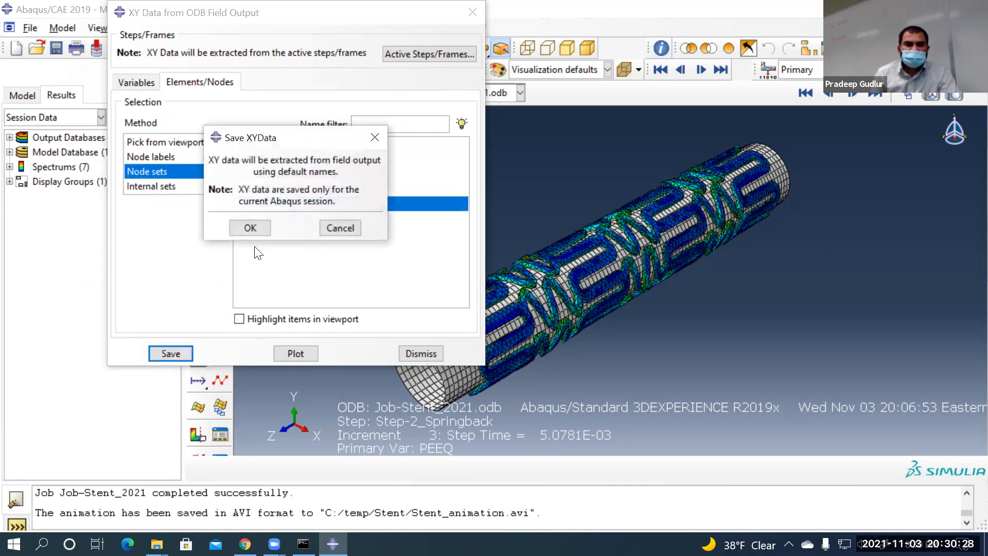
pyautogui.click(252, 230)
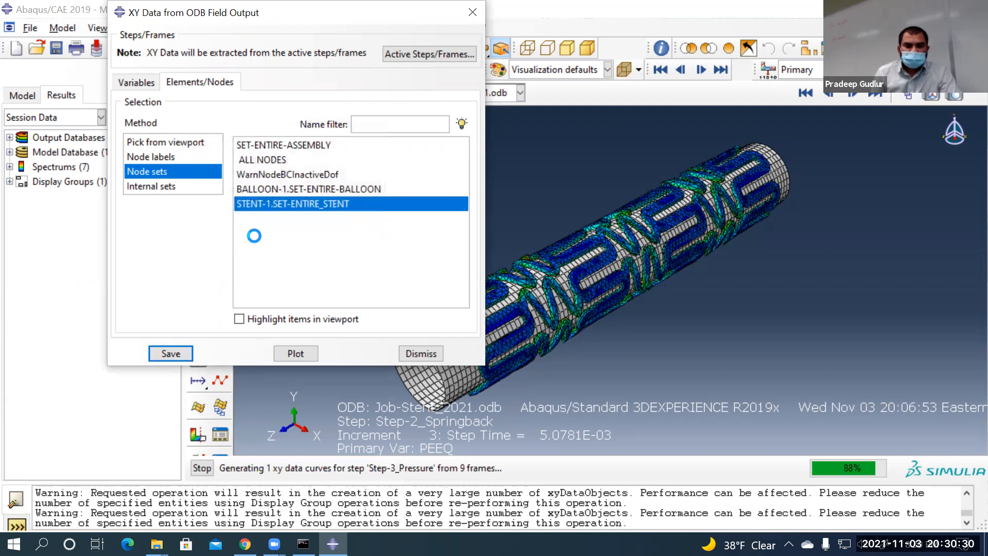
pyautogui.click(432, 353)
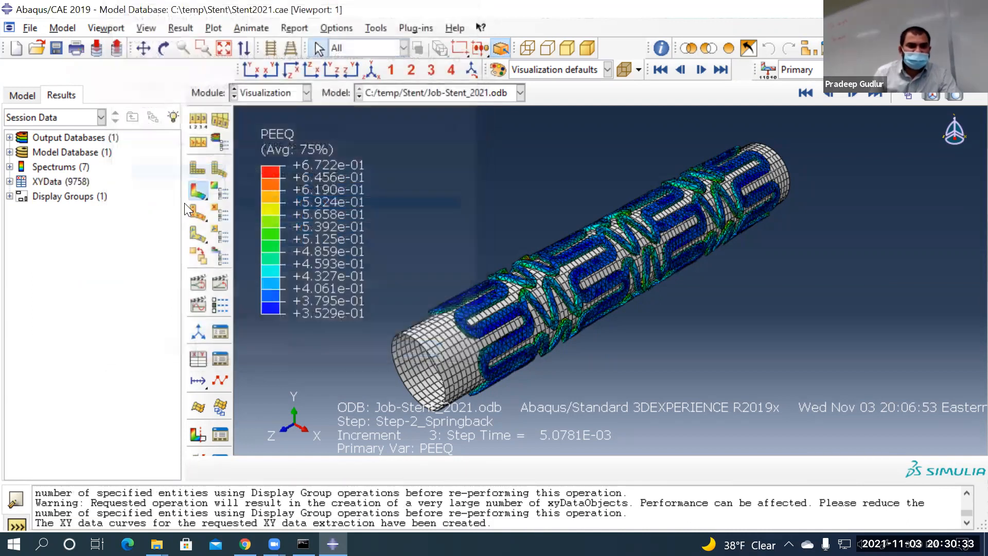
# Plot the node 1 PEEQ curve from the XY Data Manager and move the manager aside
pyautogui.click(222, 354)
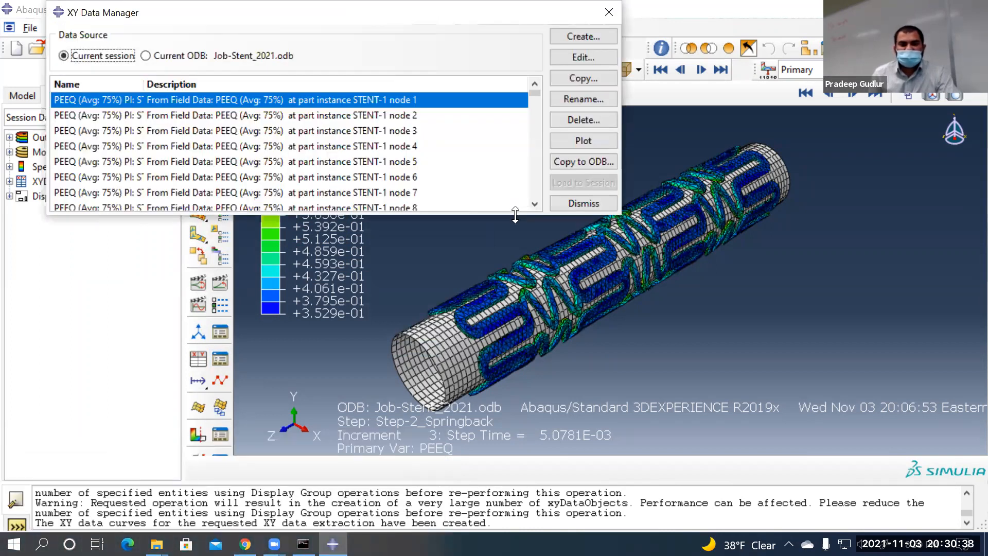
pyautogui.moveTo(515, 215); pyautogui.dragTo(515, 461)
pyautogui.click(604, 140)
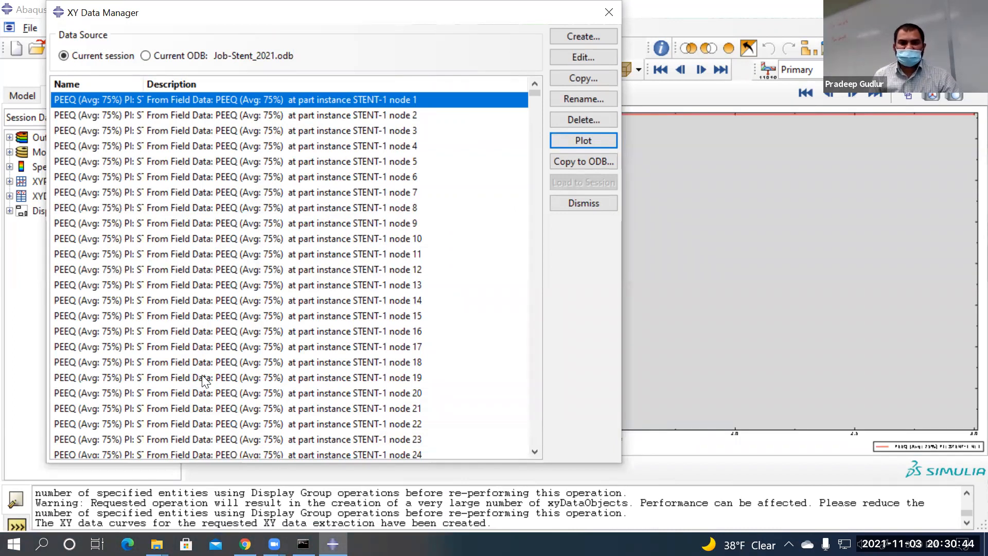
pyautogui.moveTo(247, 12); pyautogui.dragTo(739, 62)
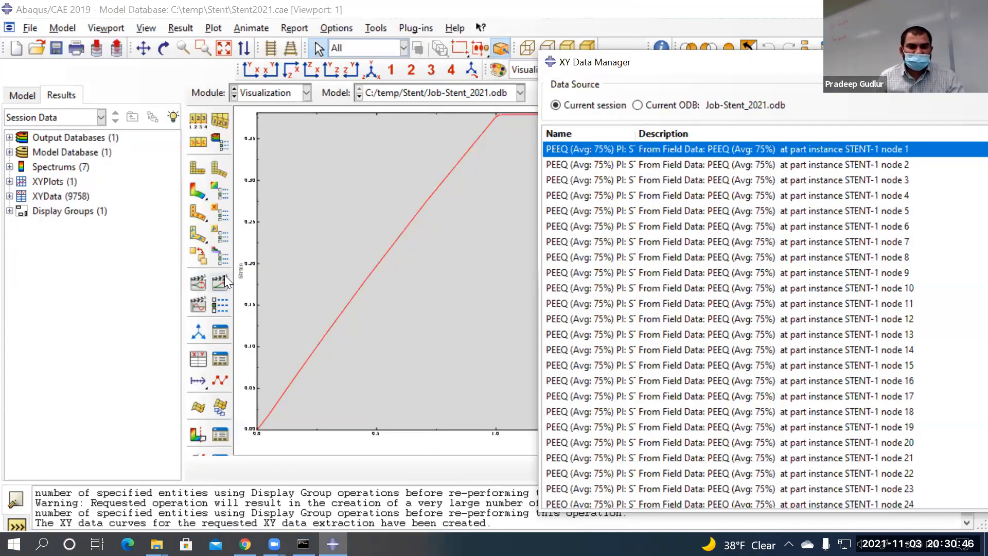
pyautogui.click(251, 269)
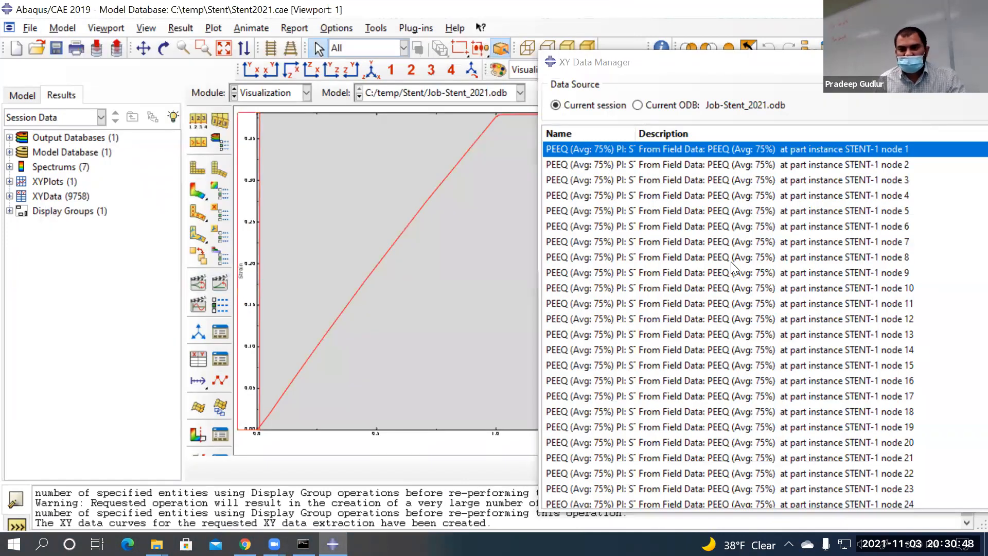
# Set the Strain axis title and tick labels to 36-point font
pyautogui.click(672, 281)
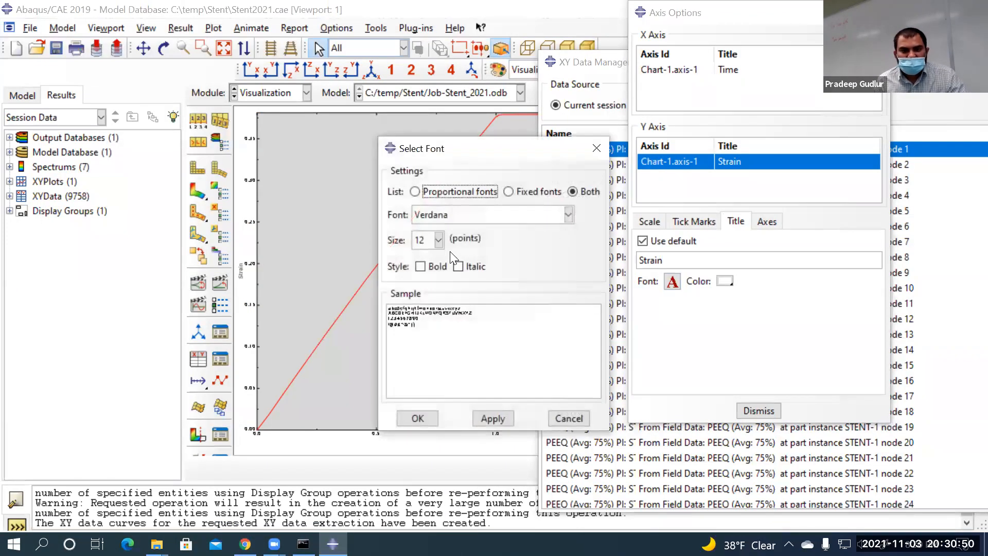
pyautogui.click(439, 240)
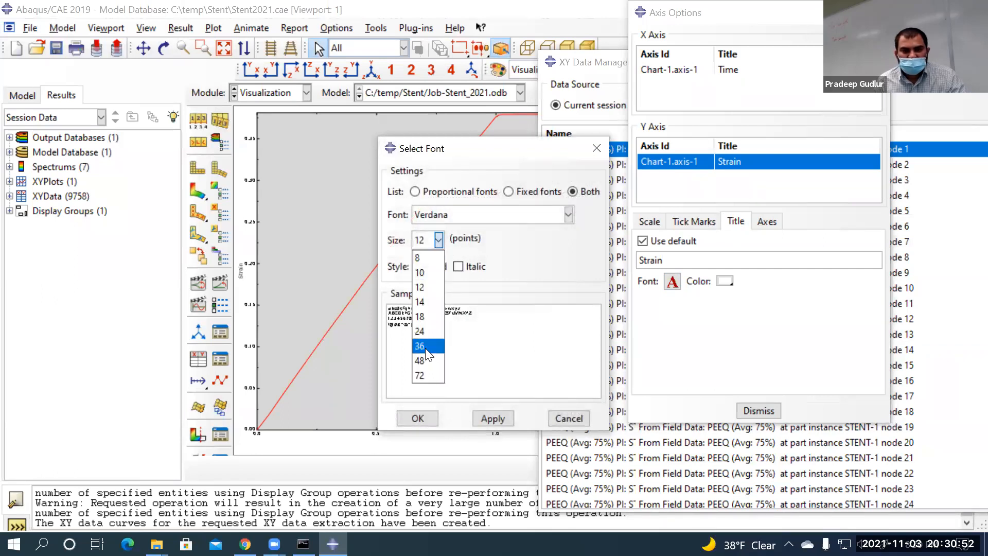
pyautogui.click(427, 346)
pyautogui.click(491, 418)
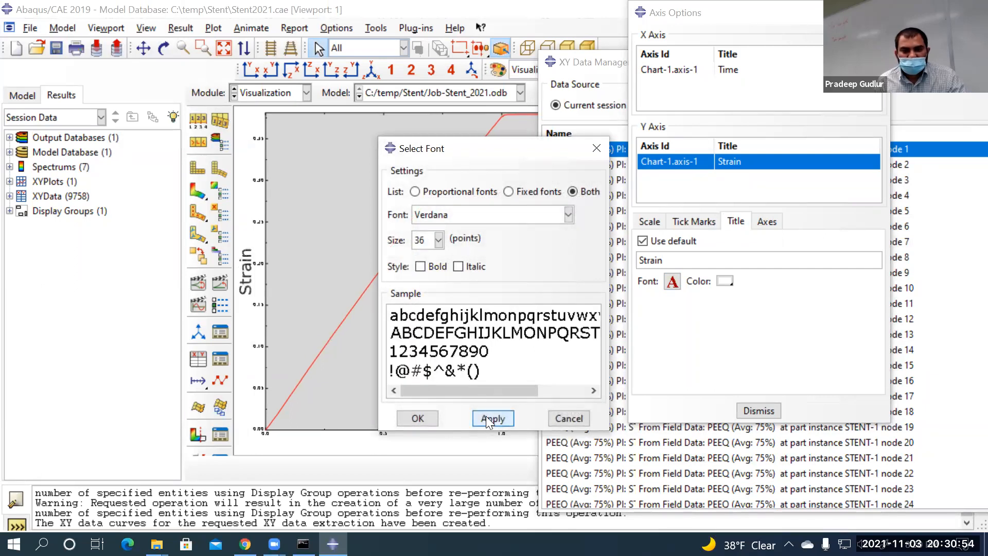
pyautogui.click(417, 418)
pyautogui.click(766, 221)
pyautogui.click(678, 331)
pyautogui.click(438, 240)
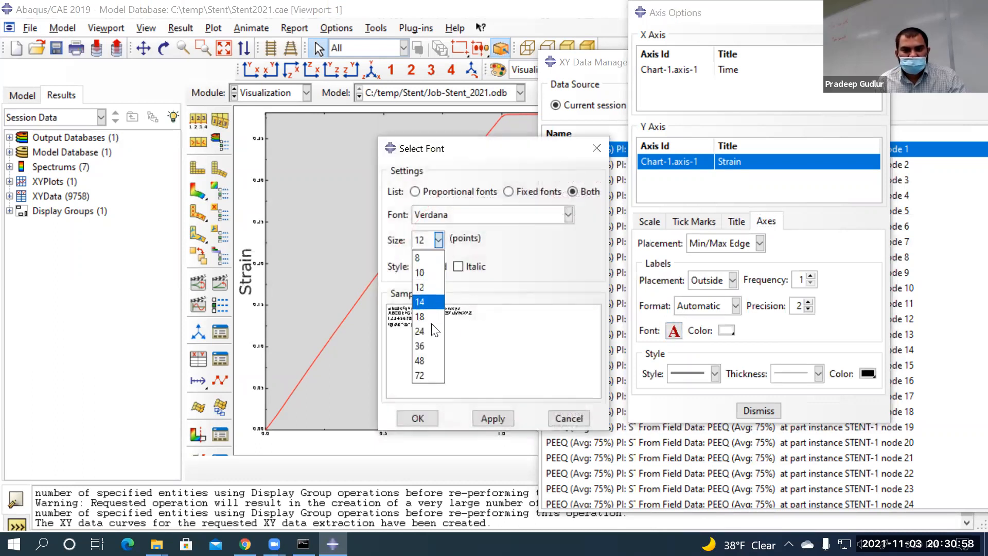
pyautogui.click(428, 342)
pyautogui.click(421, 411)
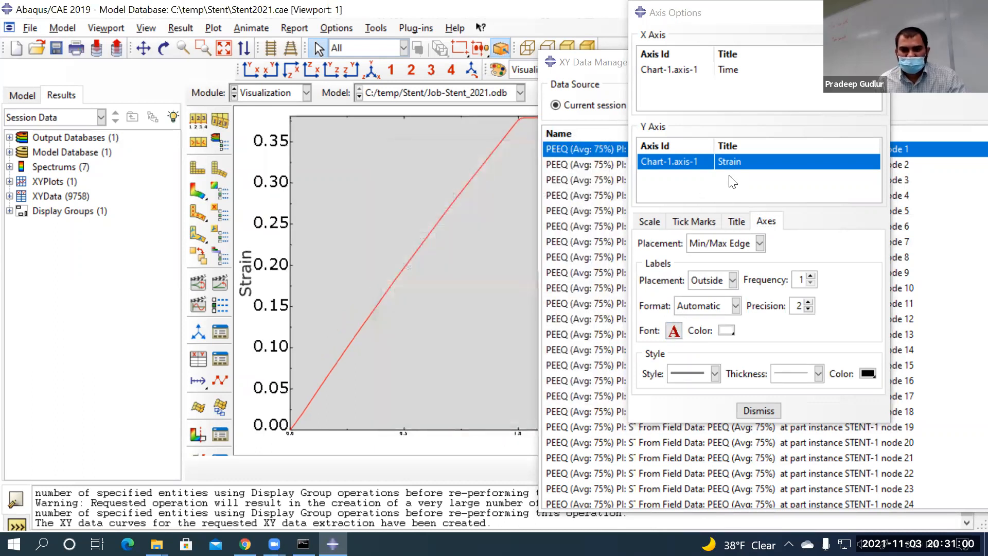
pyautogui.click(757, 410)
# Set the Time axis title and tick labels to 36-point font
pyautogui.doubleClick(408, 438)
pyautogui.click(735, 221)
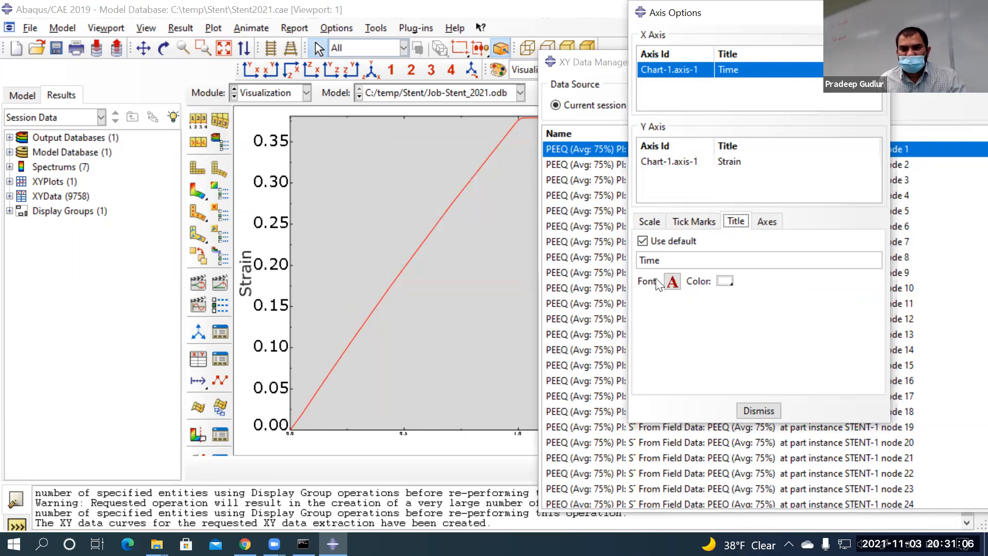
pyautogui.click(673, 281)
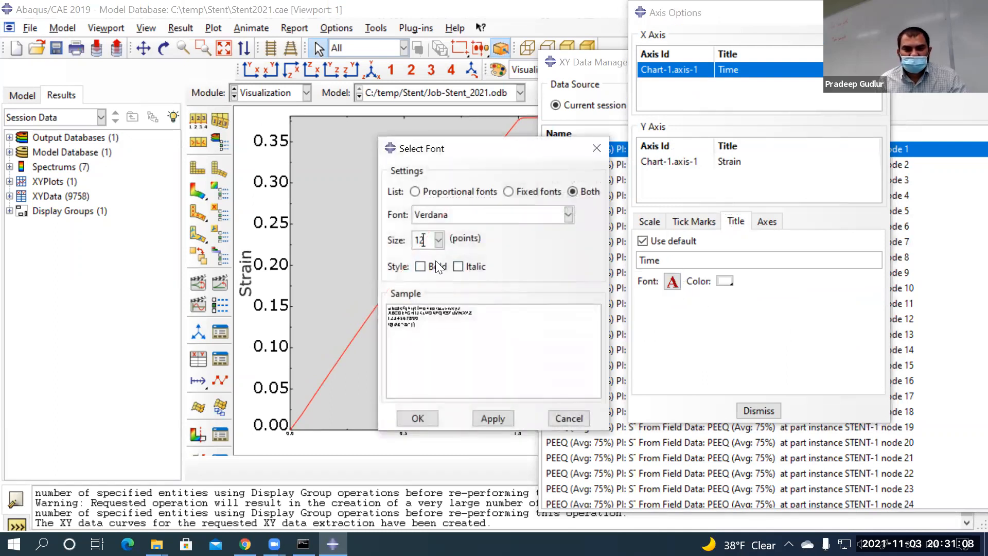
pyautogui.click(439, 239)
pyautogui.click(419, 345)
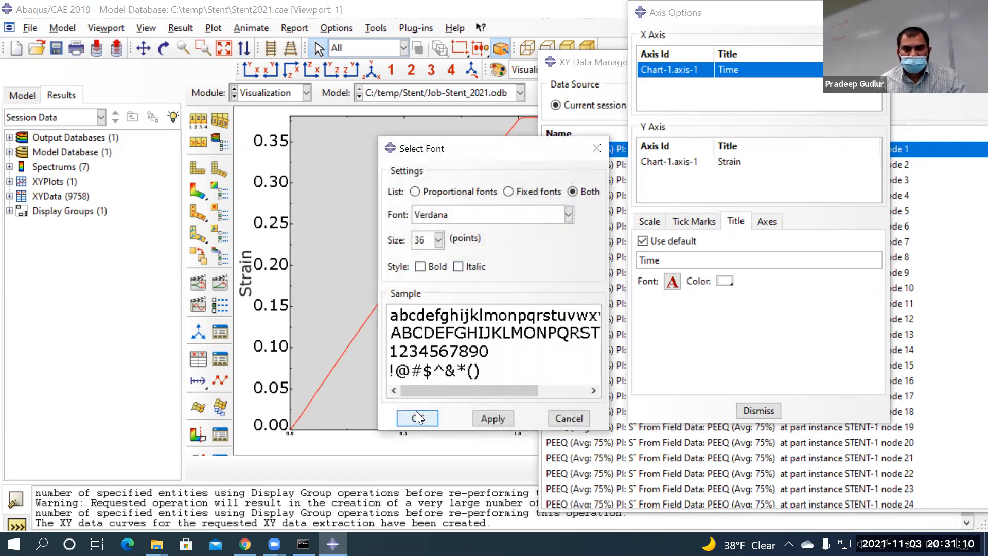
pyautogui.click(417, 418)
pyautogui.click(767, 224)
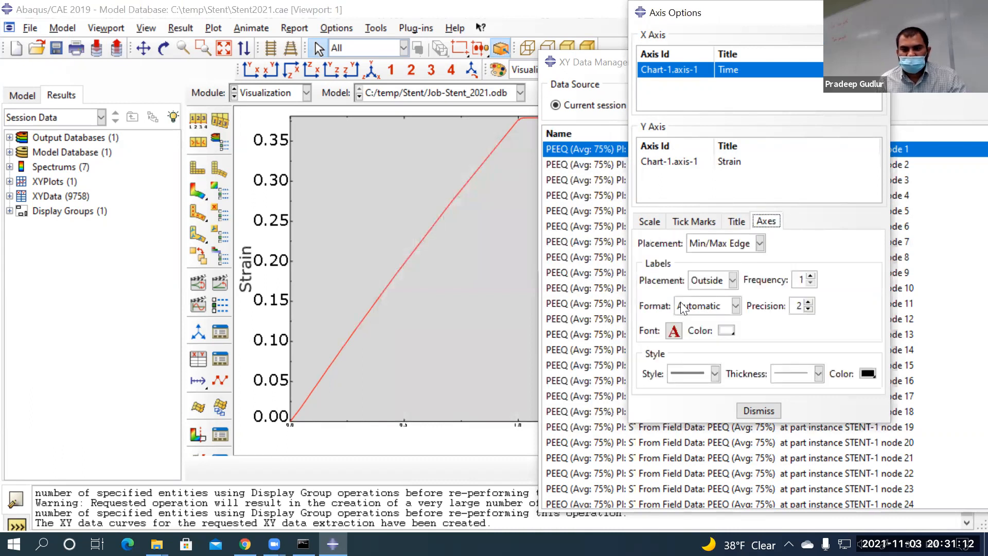
pyautogui.click(674, 329)
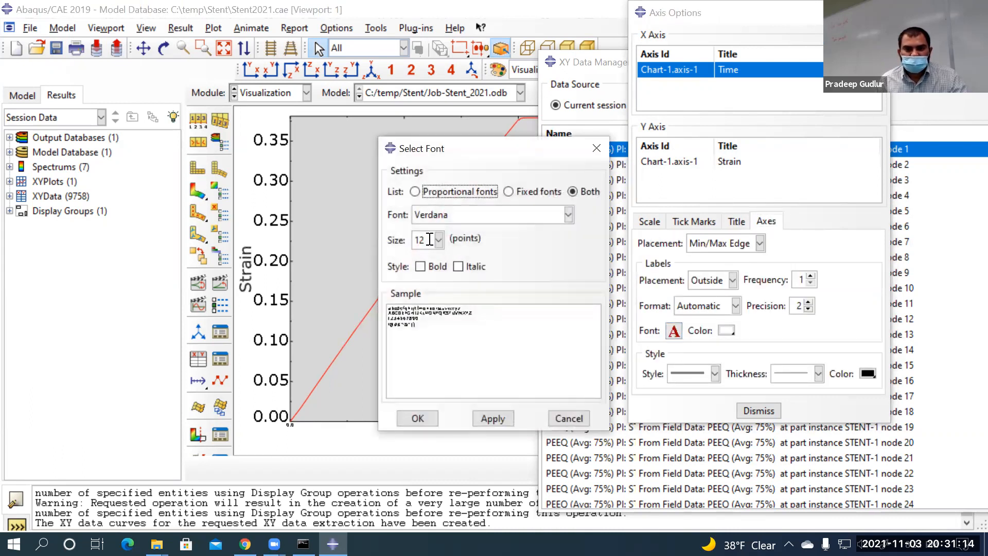
pyautogui.click(437, 240)
pyautogui.click(419, 345)
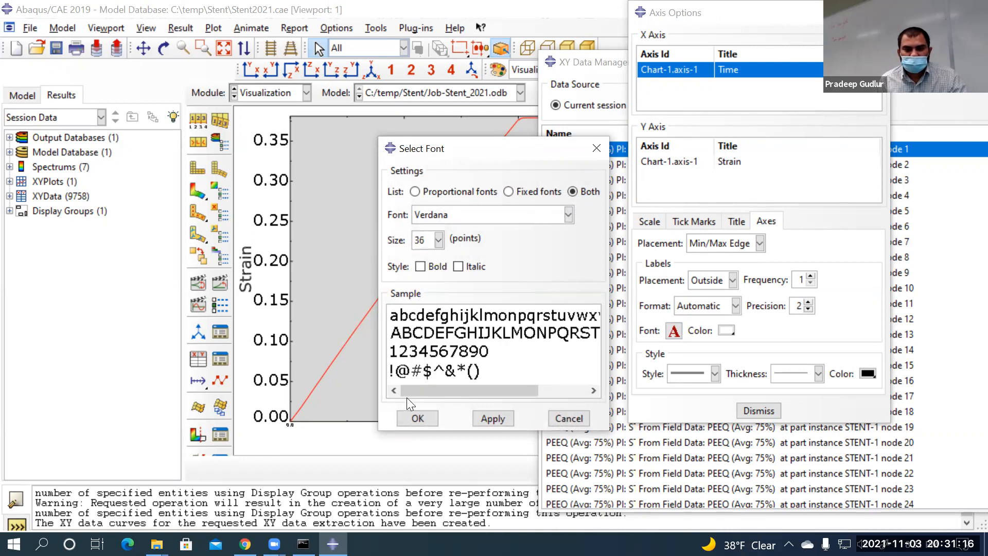
pyautogui.click(415, 418)
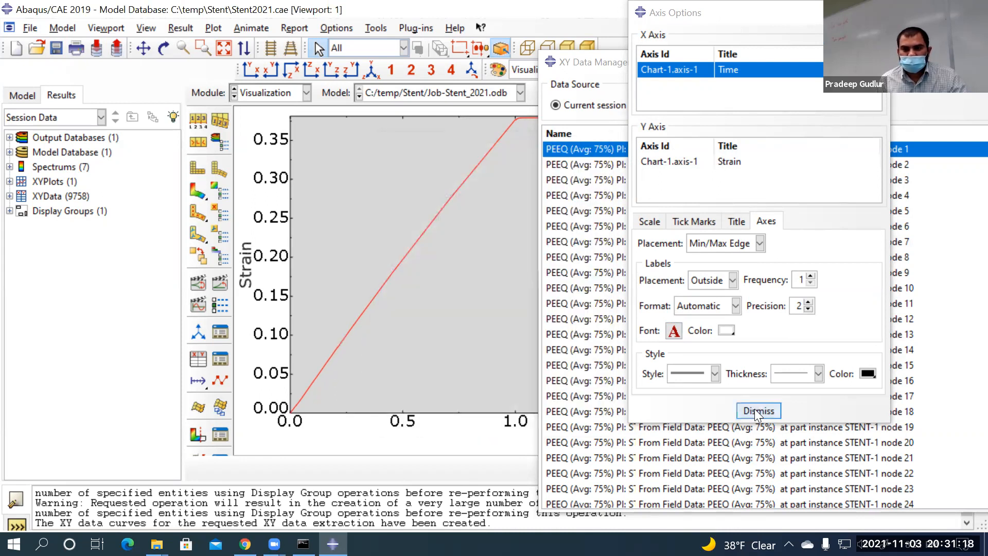
pyautogui.click(757, 411)
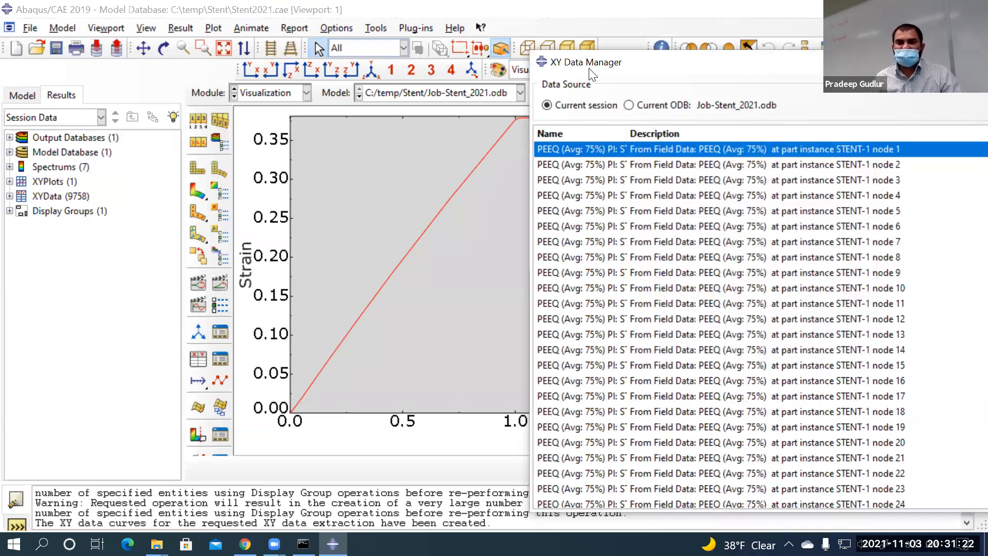
# Select all PEEQ data in the XY Data Manager, plot it, and move the dialog aside
pyautogui.moveTo(589, 69); pyautogui.dragTo(491, 19)
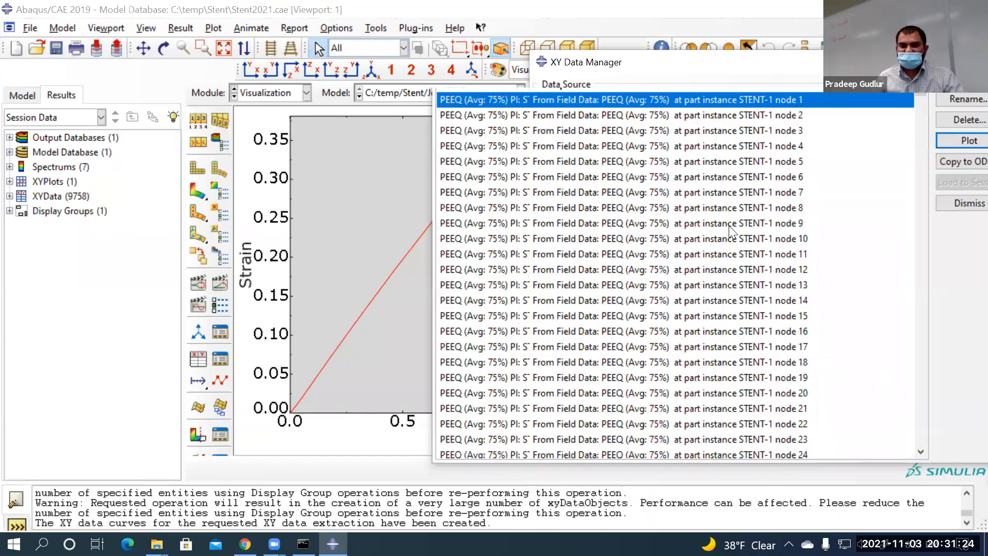
pyautogui.scroll(-7, 798, 171)
pyautogui.moveTo(919, 96); pyautogui.dragTo(884, 491)
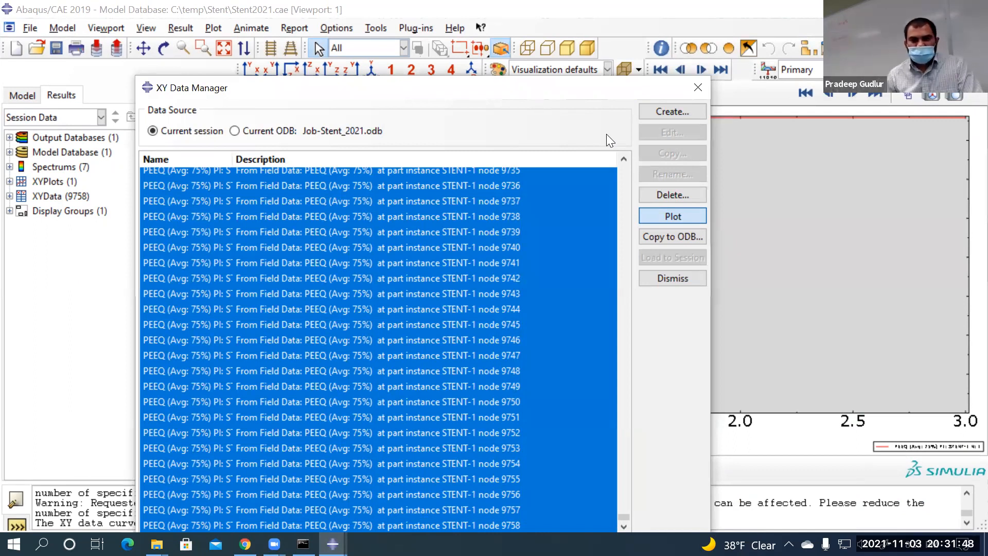
pyautogui.moveTo(610, 85)
pyautogui.mouseDown()
pyautogui.moveTo(522, 75)
pyautogui.moveTo(554, 231)
pyautogui.moveTo(489, 266)
pyautogui.moveTo(477, 399)
pyautogui.mouseUp()
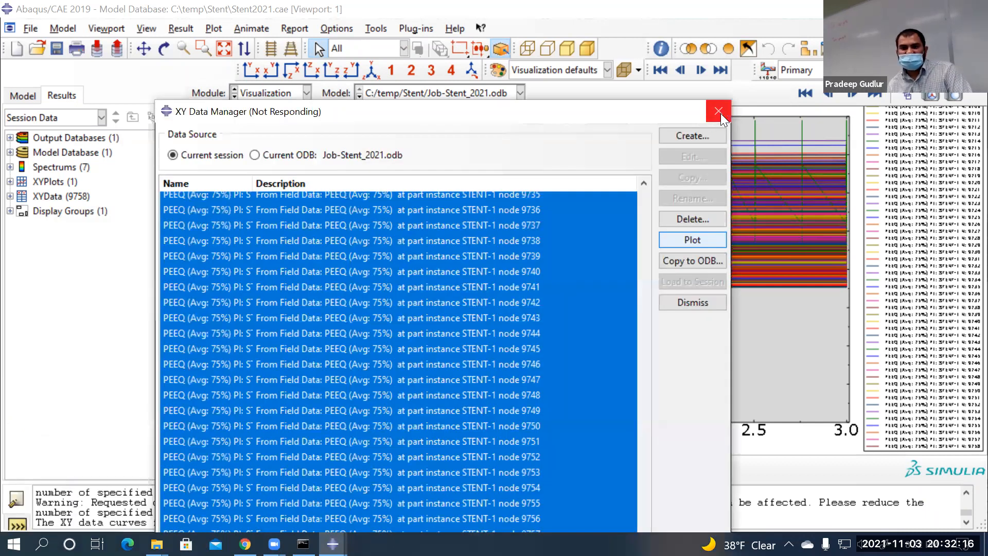
# Try closing the XY Data Manager, wait, then force-close the unresponsive Abaqus/CAE
pyautogui.click(719, 111)
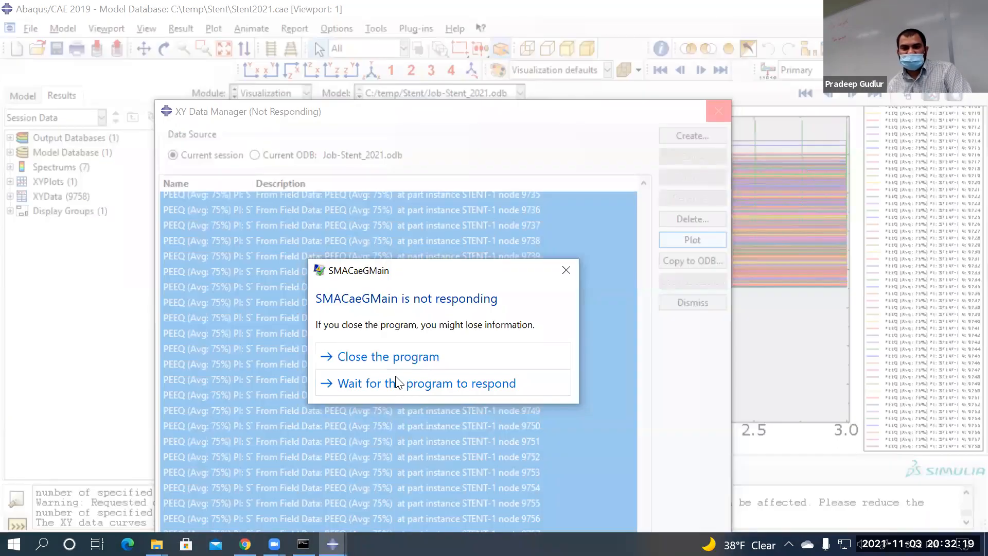
pyautogui.click(396, 383)
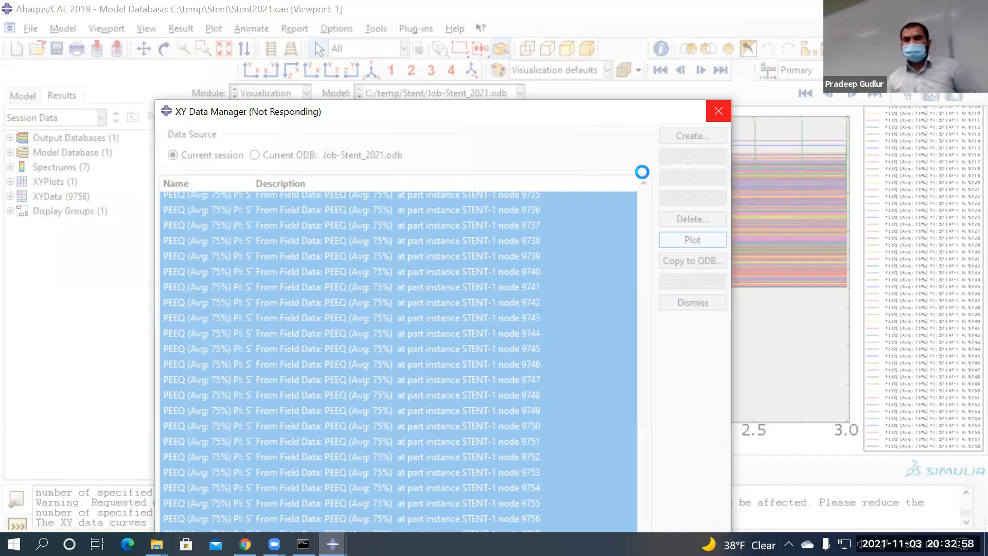
pyautogui.click(717, 113)
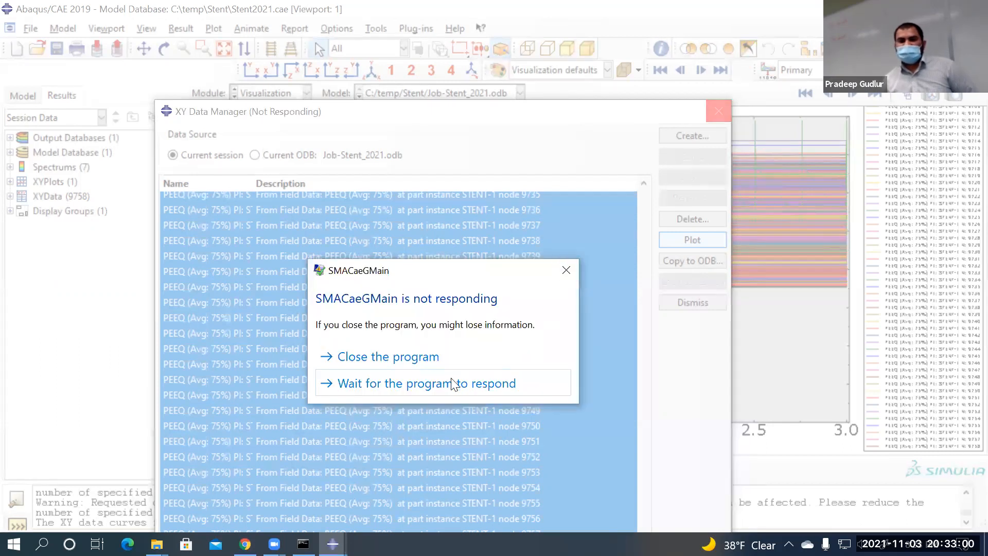
pyautogui.click(405, 359)
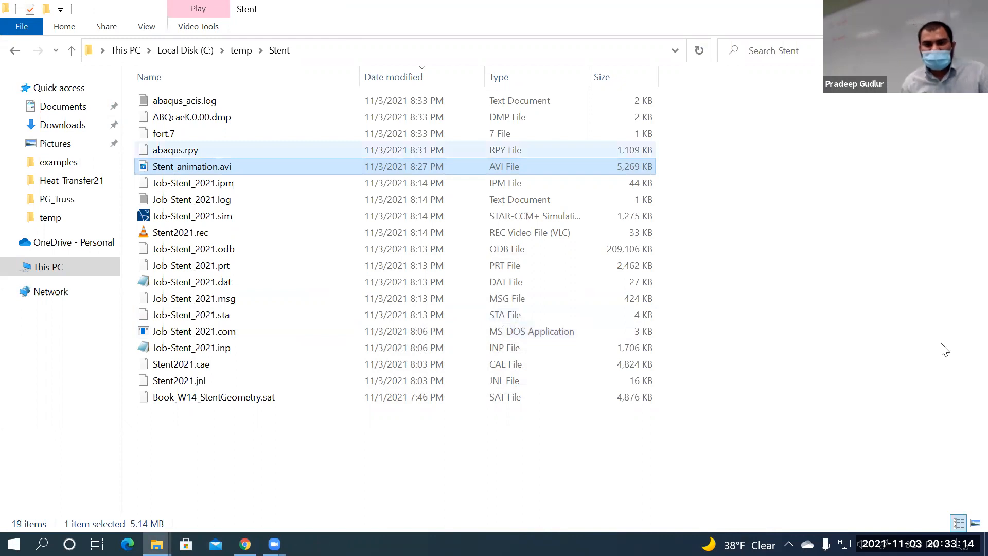
# Compress Job-Stent_2021.odb into a zipped folder, keeping the default name Job-Stent_2021.zip
pyautogui.click(803, 336)
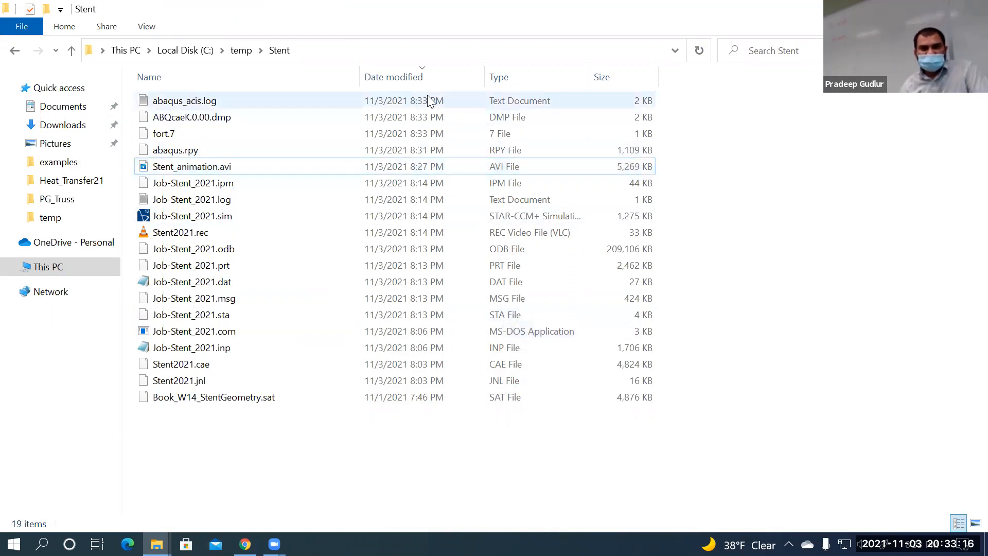
pyautogui.click(193, 252)
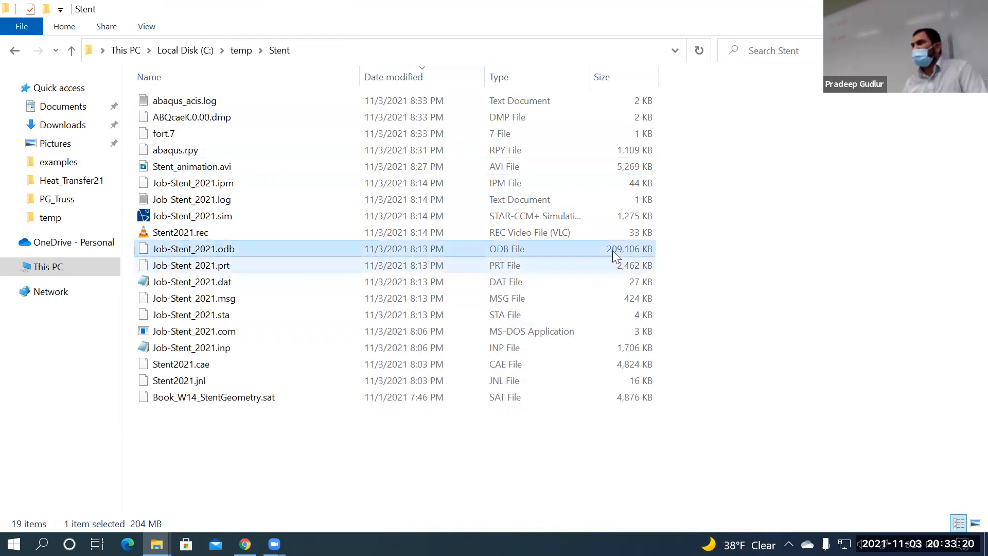
pyautogui.rightClick(231, 253)
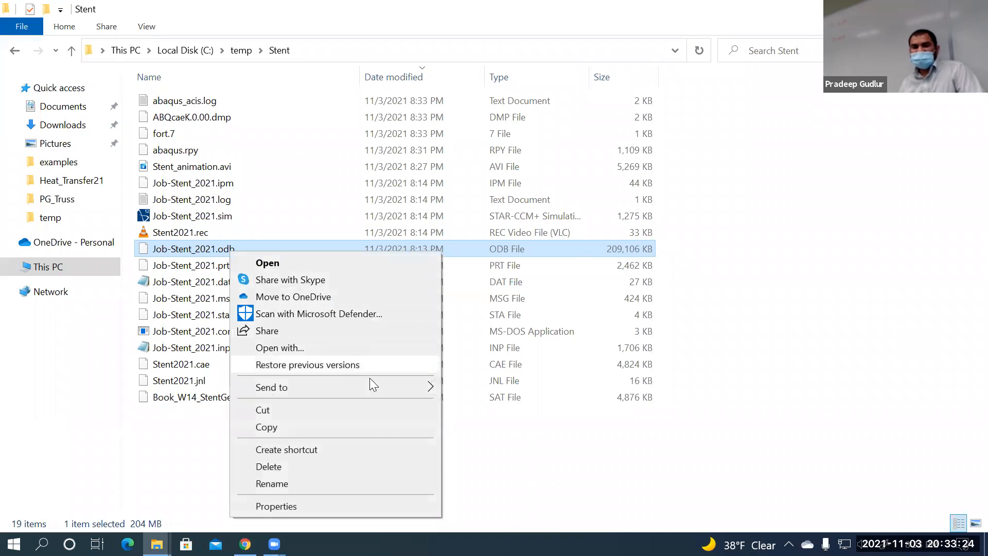
pyautogui.moveTo(374, 388)
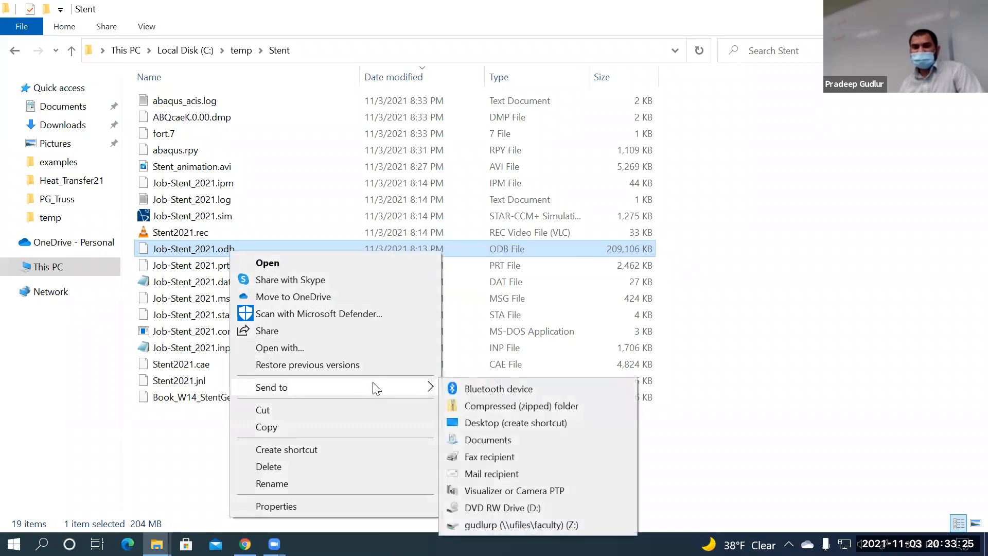
pyautogui.click(557, 406)
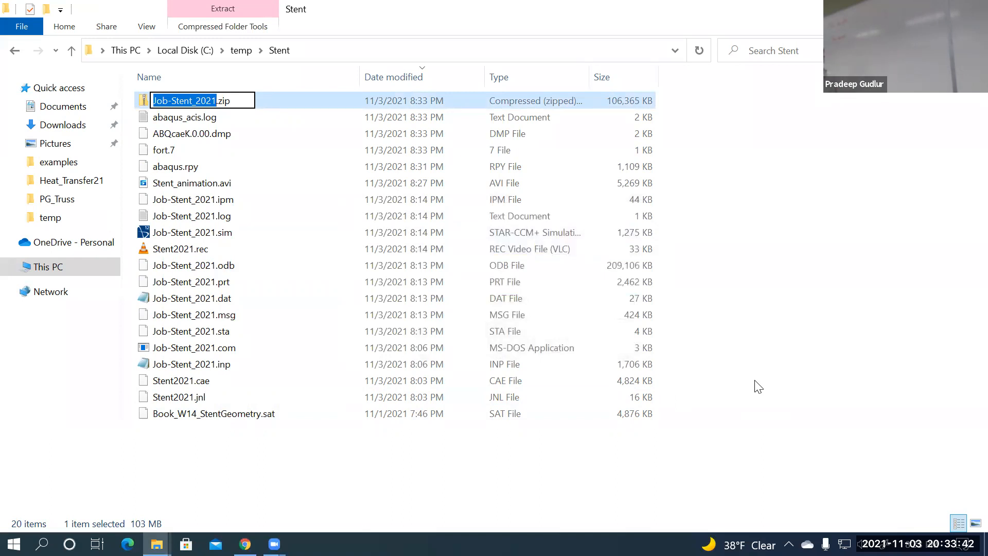
pyautogui.click(725, 371)
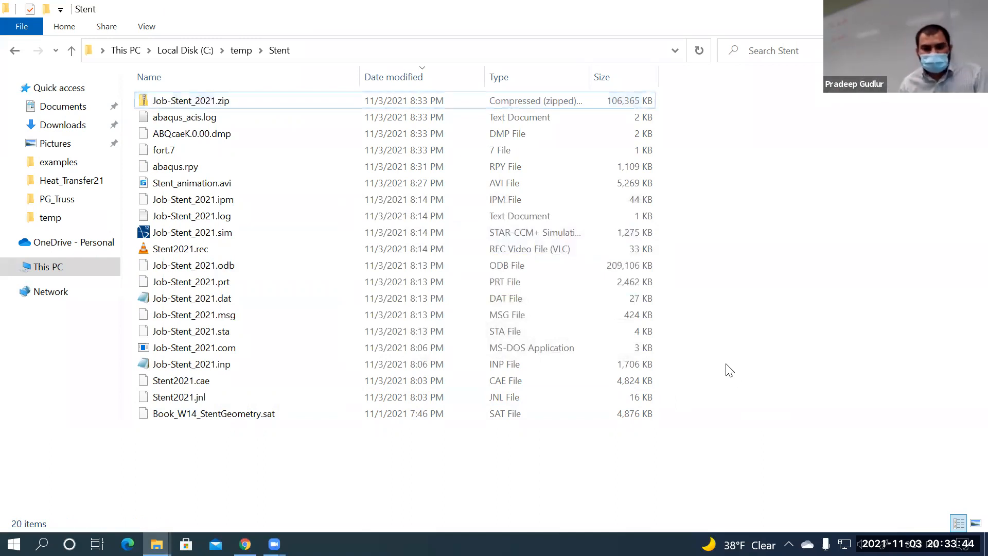
# Check the new Job-Stent_2021.zip in the Stent folder, then go up to Local Disk (C:)
pyautogui.click(190, 95)
pyautogui.click(692, 156)
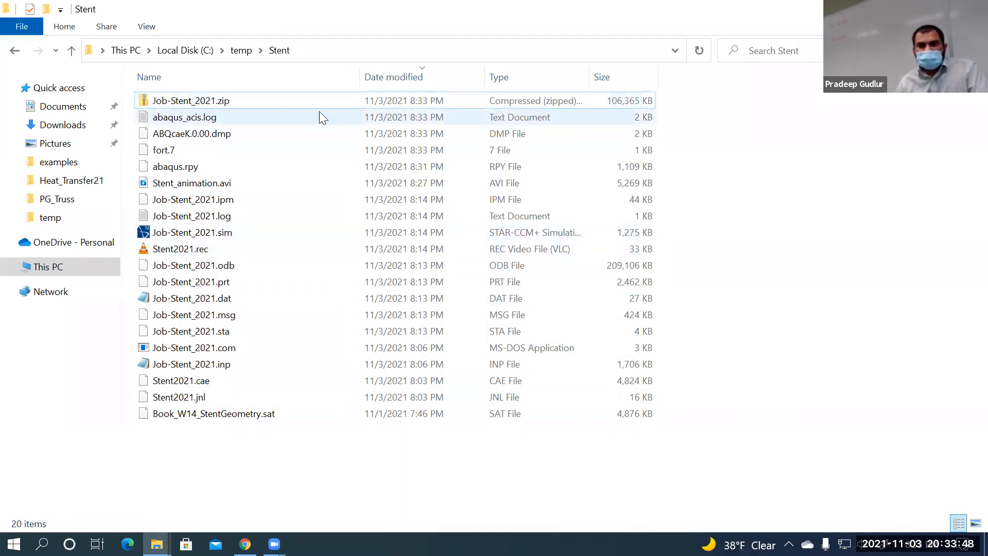
pyautogui.click(284, 105)
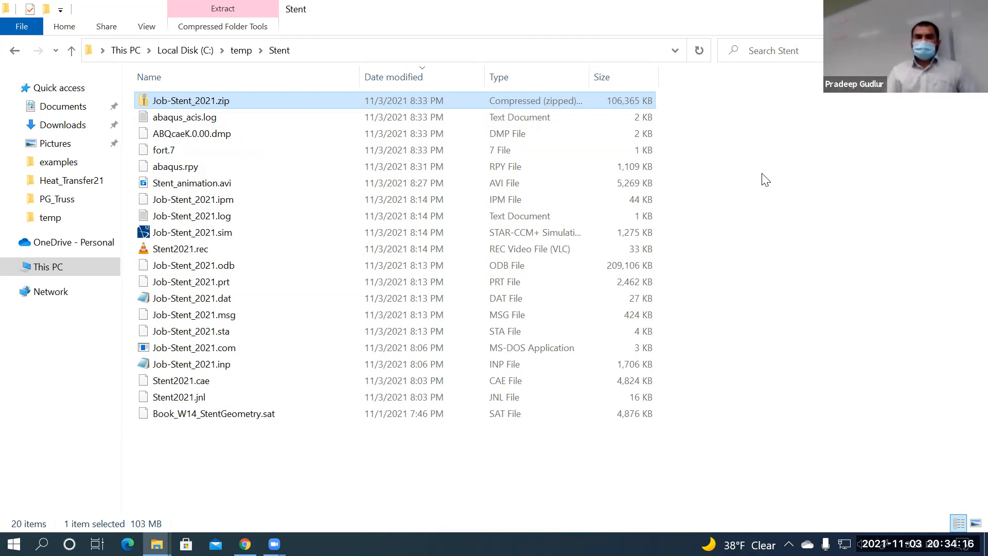
pyautogui.click(787, 207)
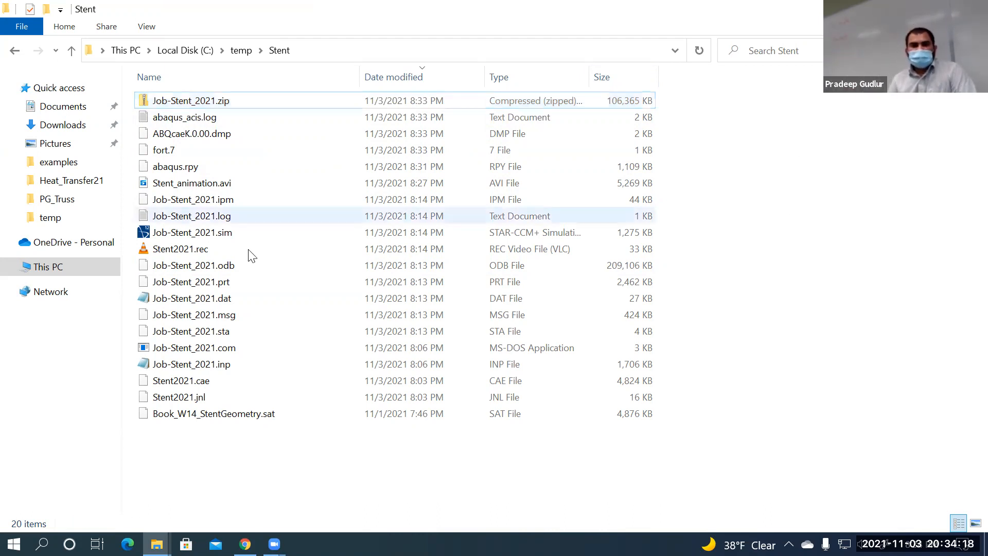
pyautogui.click(218, 100)
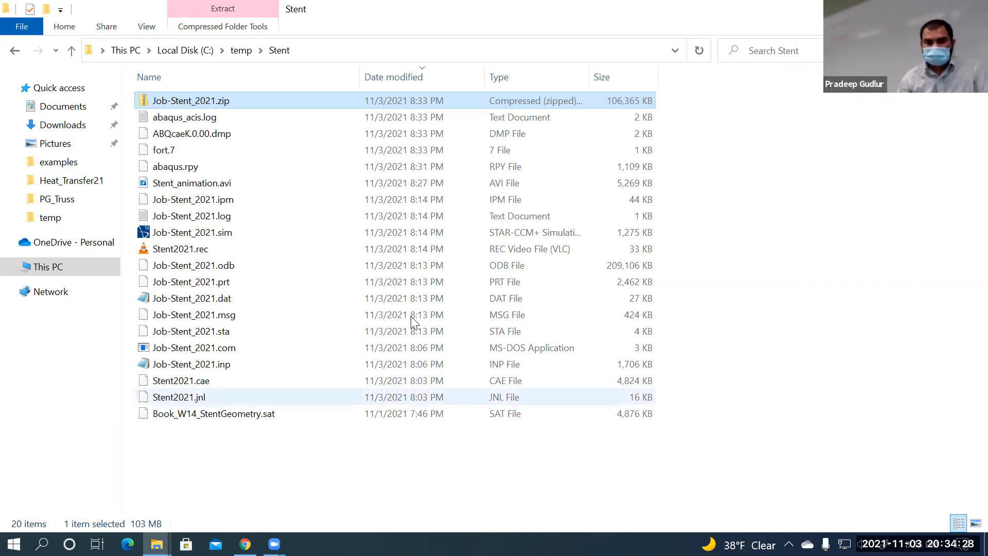
pyautogui.click(746, 337)
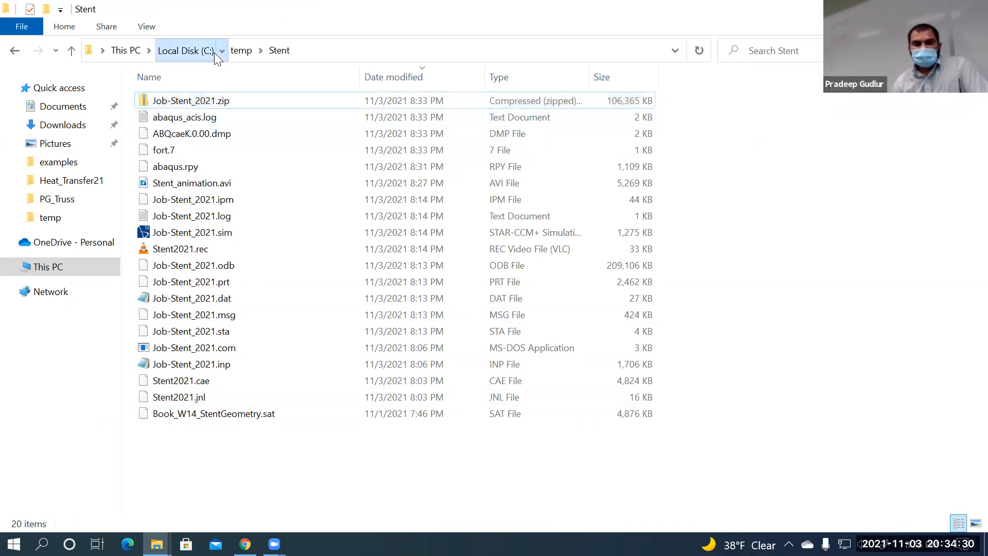
pyautogui.click(213, 52)
pyautogui.click(245, 544)
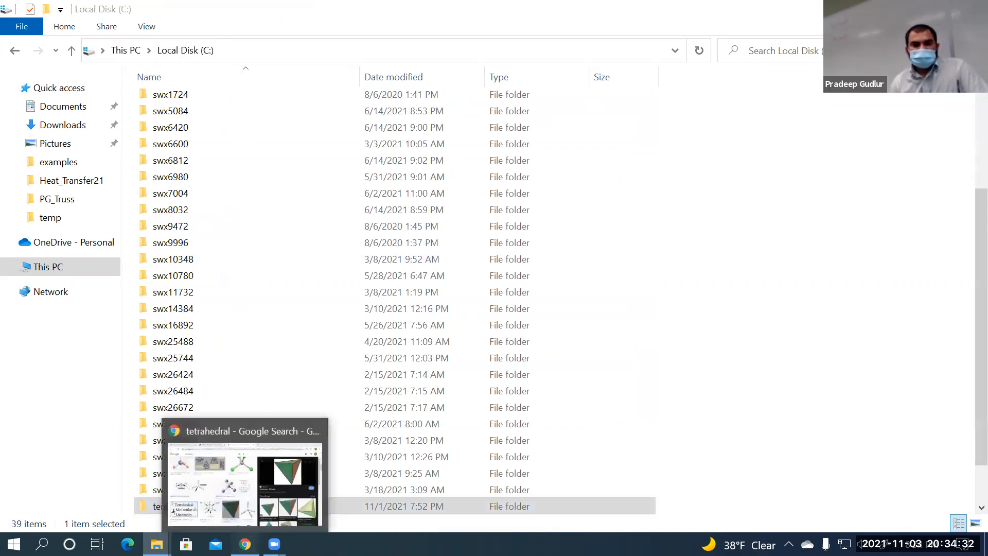
# Review the wind turbine modeling, stent and Abaqus_Fracture_windturbine_blade exercise PDFs from the course page
pyautogui.click(134, 12)
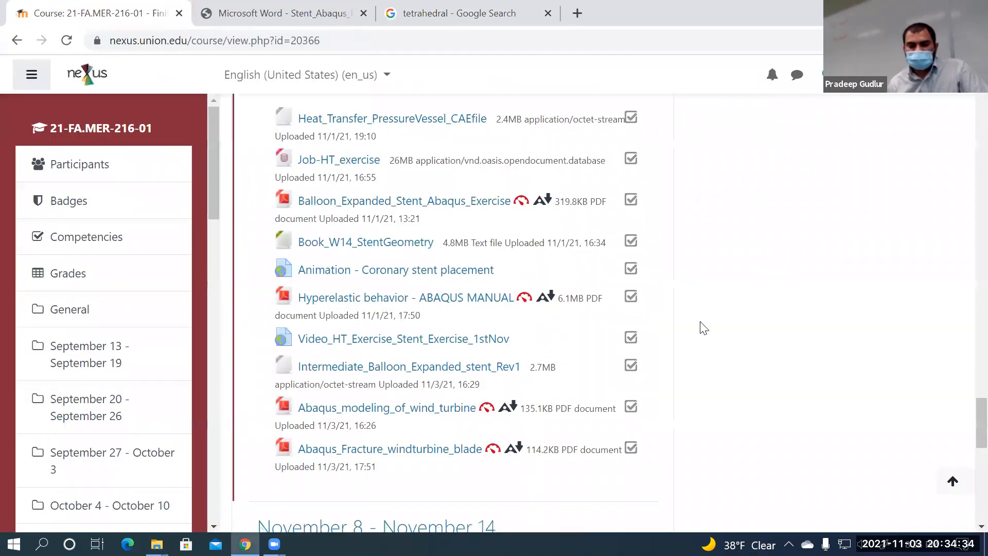
pyautogui.scroll(-5, 694, 324)
pyautogui.scroll(2, 433, 229)
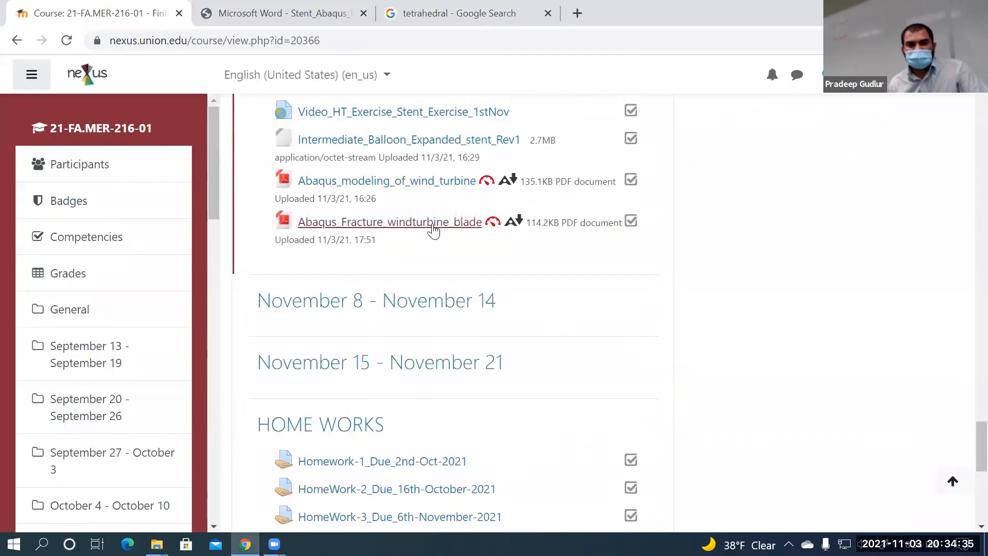
pyautogui.click(393, 183)
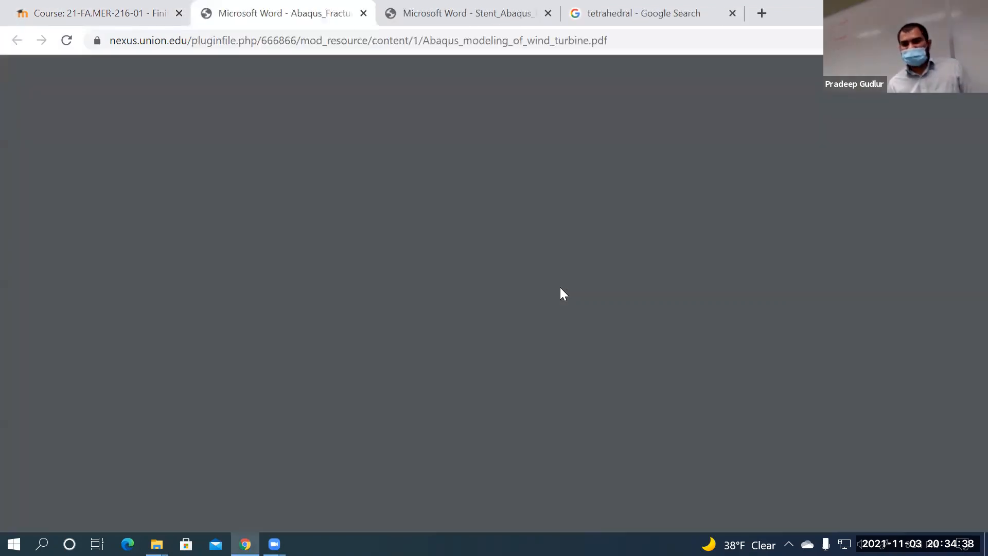
pyautogui.scroll(-3, 619, 329)
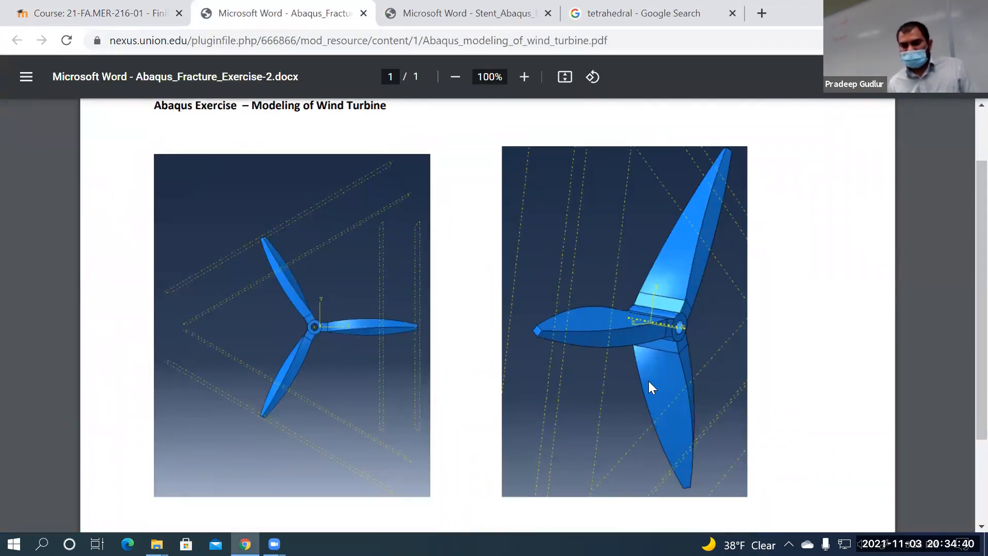
pyautogui.keyDown('ctrl'); pyautogui.scroll(2, 648, 387); pyautogui.keyUp('ctrl')
pyautogui.keyDown('ctrl'); pyautogui.scroll(-3, 648, 387); pyautogui.keyUp('ctrl')
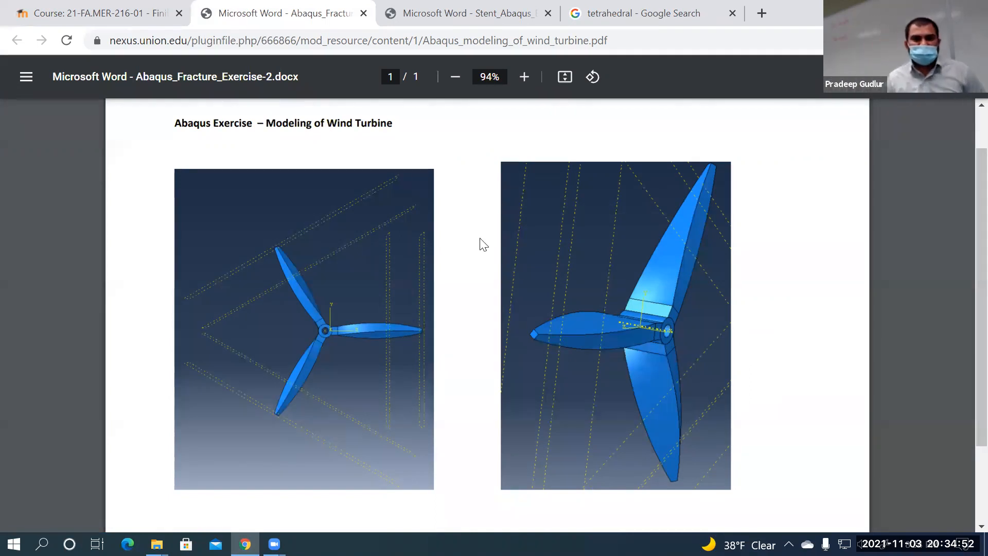
pyautogui.click(418, 24)
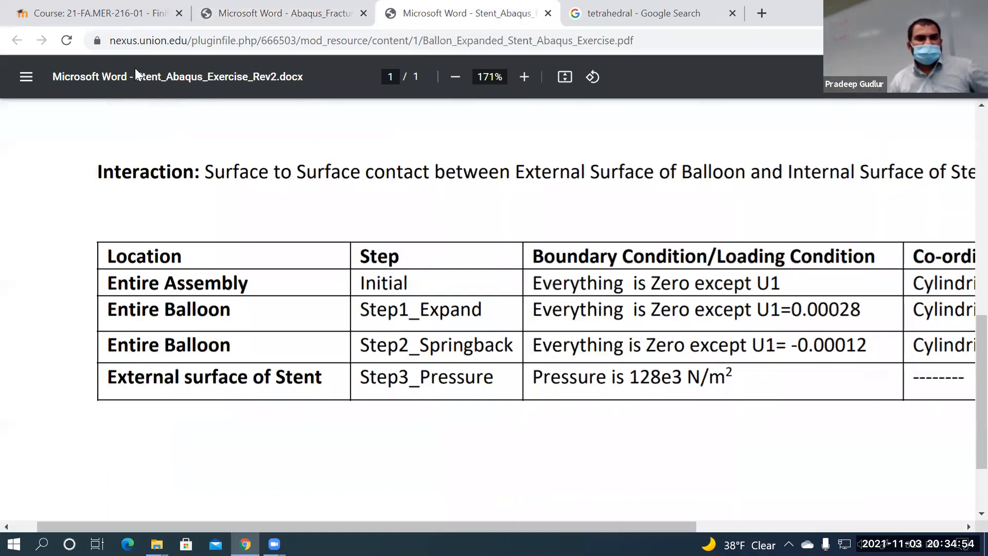
pyautogui.click(46, 2)
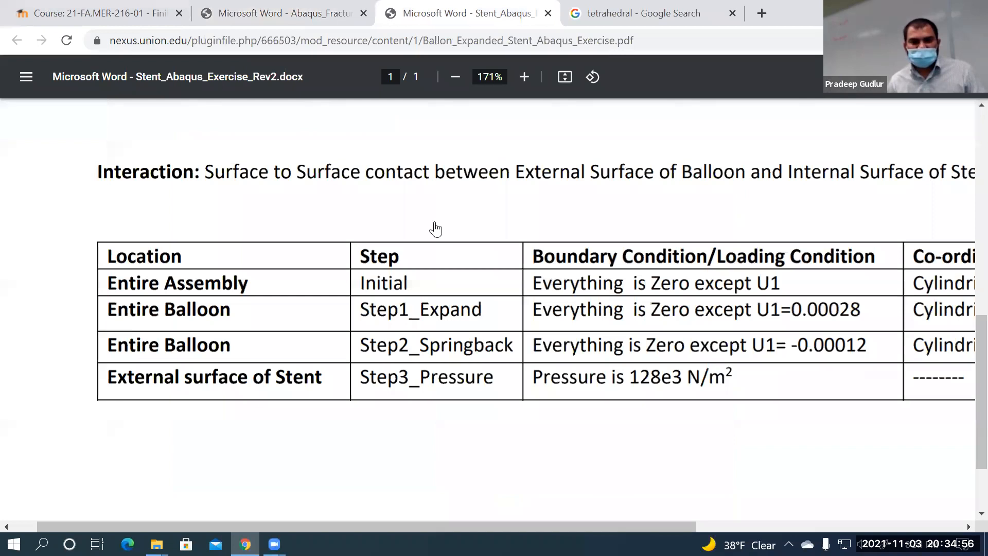
pyautogui.click(439, 221)
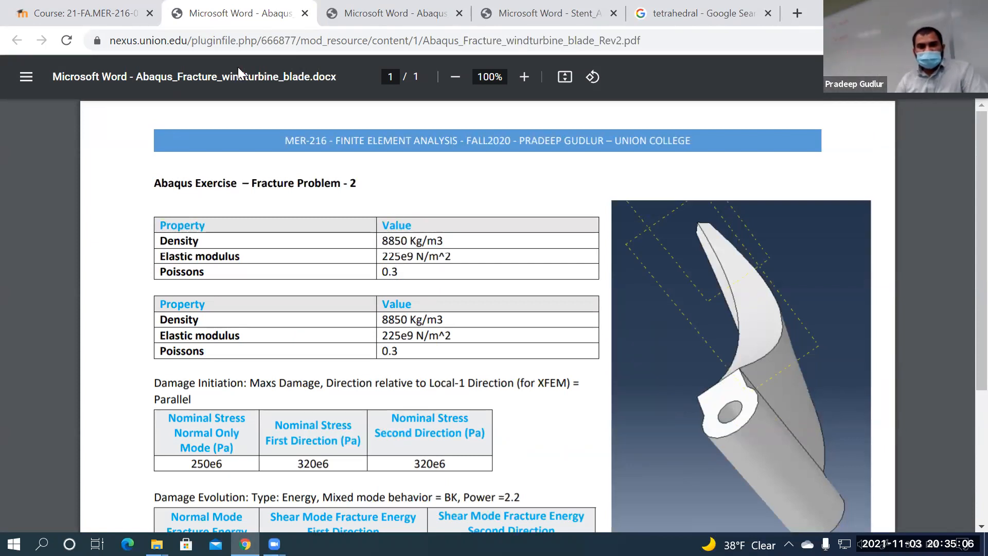
# Close the fracture blade, wind turbine, stent PDF and search tabs, leaving the course page
pyautogui.click(305, 13)
pyautogui.click(283, 14)
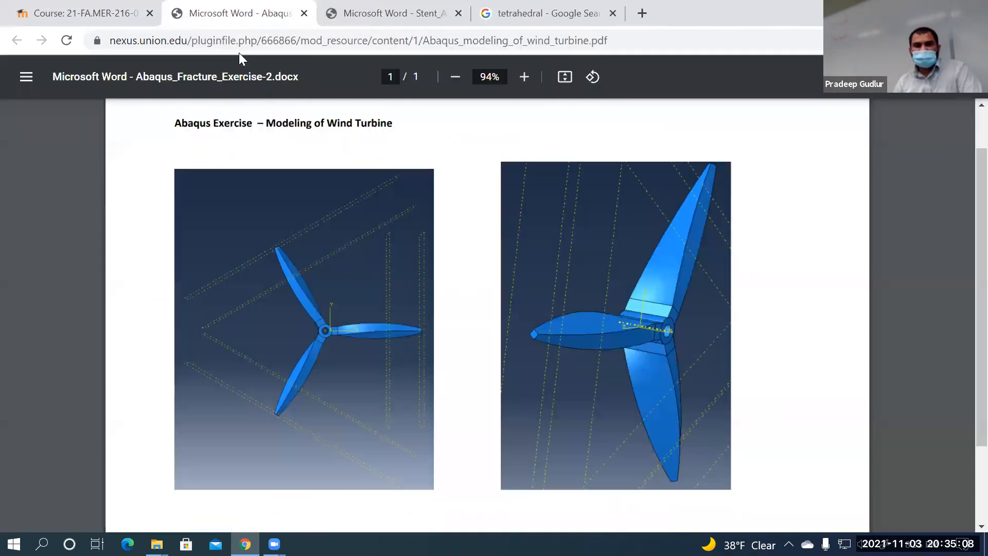
pyautogui.click(304, 13)
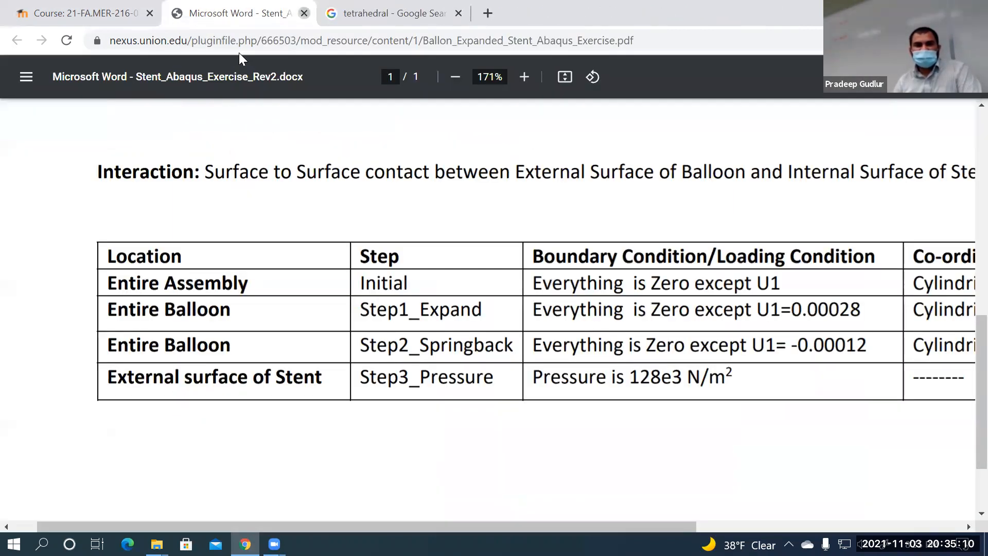
pyautogui.hotkey('ctrl', 'w')
pyautogui.hotkey('ctrl', 'w')
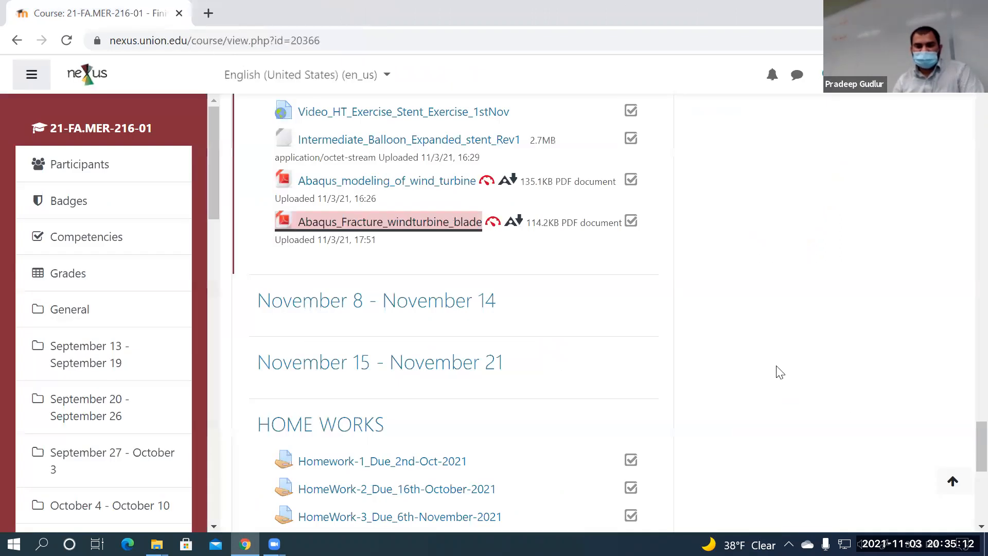
pyautogui.click(777, 366)
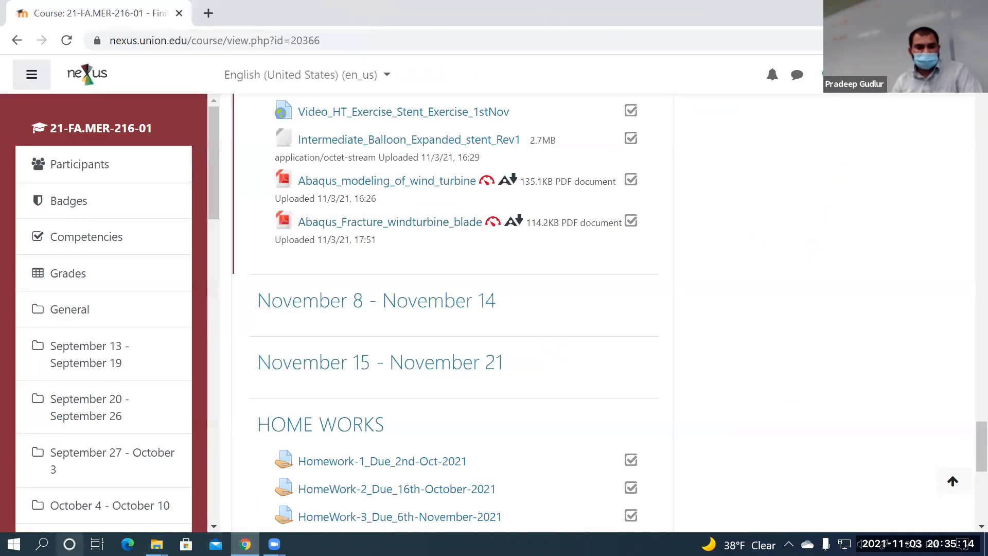
# Launch Abaqus CAE via Windows search for 'abaqus cae' and start a Standard/Explicit model database
pyautogui.click(42, 543)
pyautogui.write('abaqus cae')
pyautogui.click(102, 124)
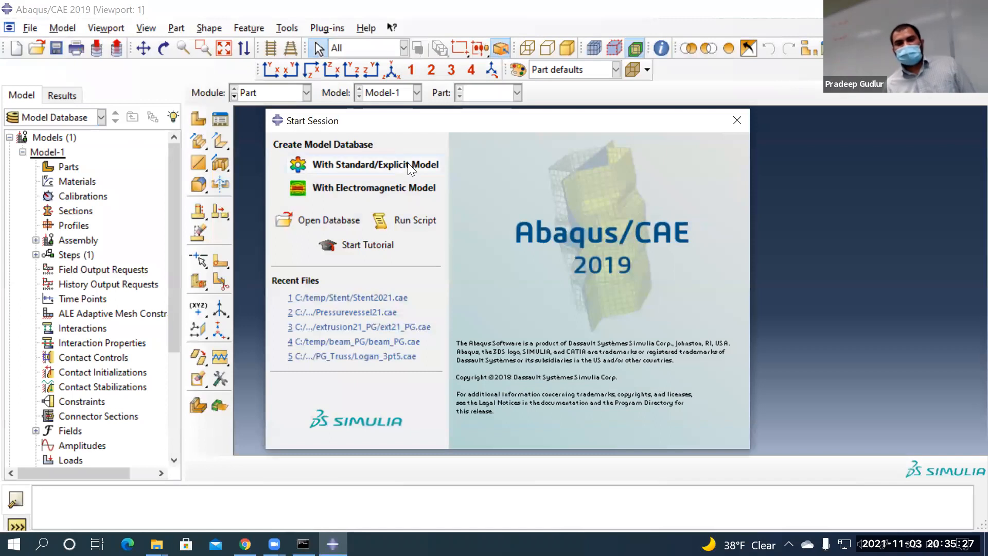
pyautogui.click(404, 165)
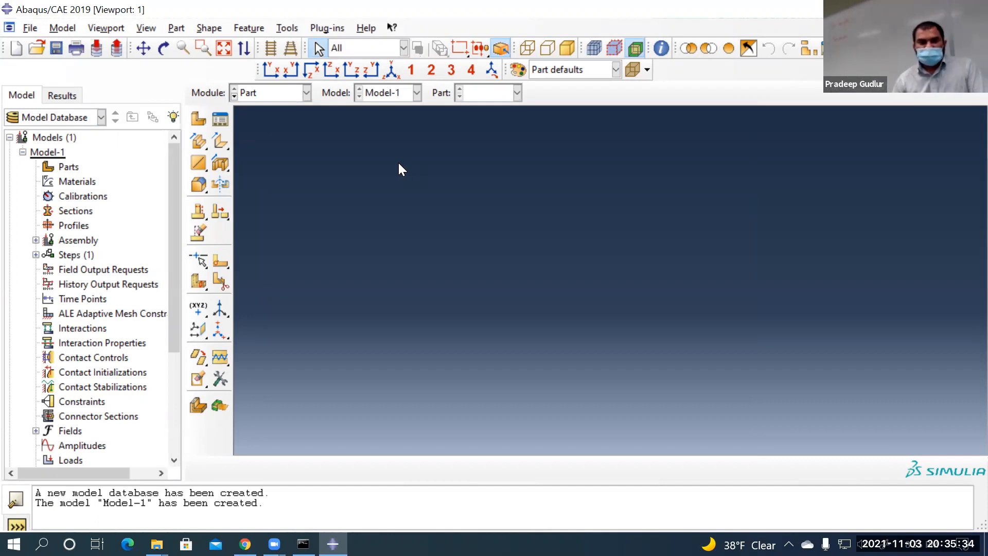
# Open the Abaqus_modeling_of_wind_turbine PDF from the course page and scroll to the turbine images
pyautogui.click(245, 544)
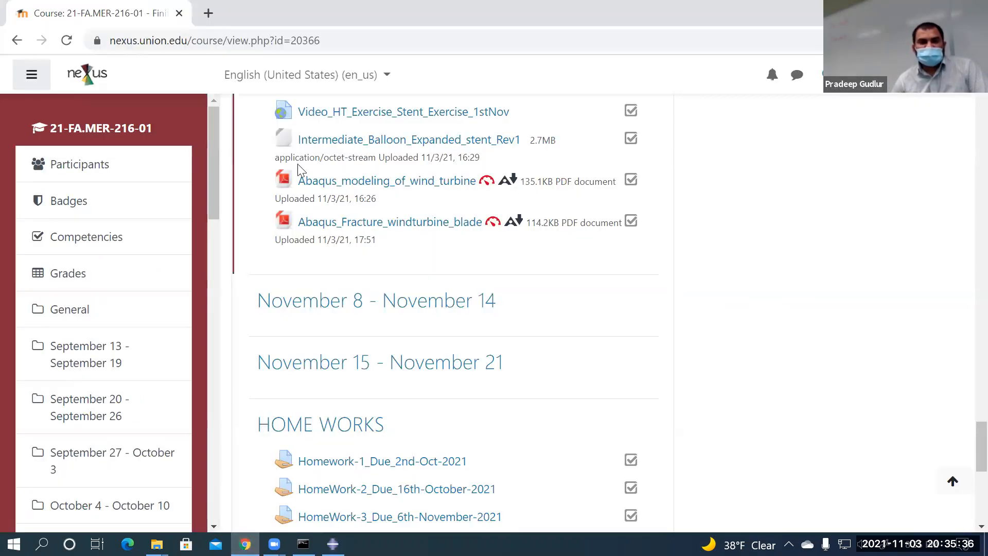
pyautogui.click(385, 182)
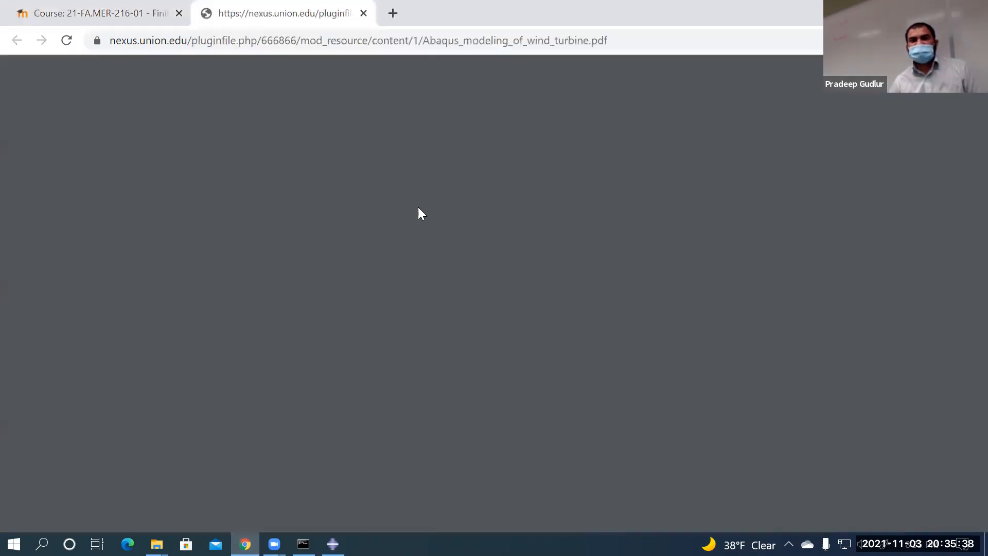
pyautogui.scroll(-3, 530, 351)
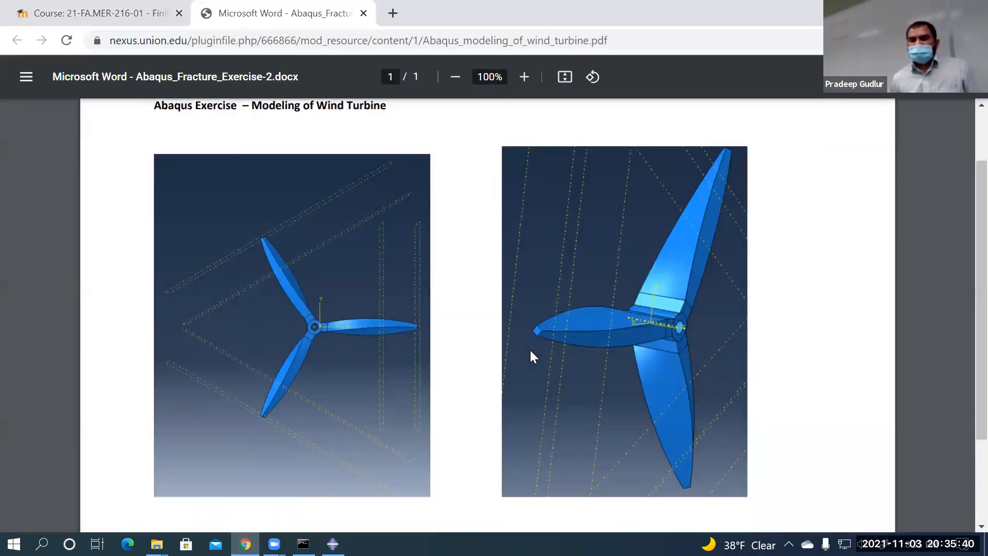
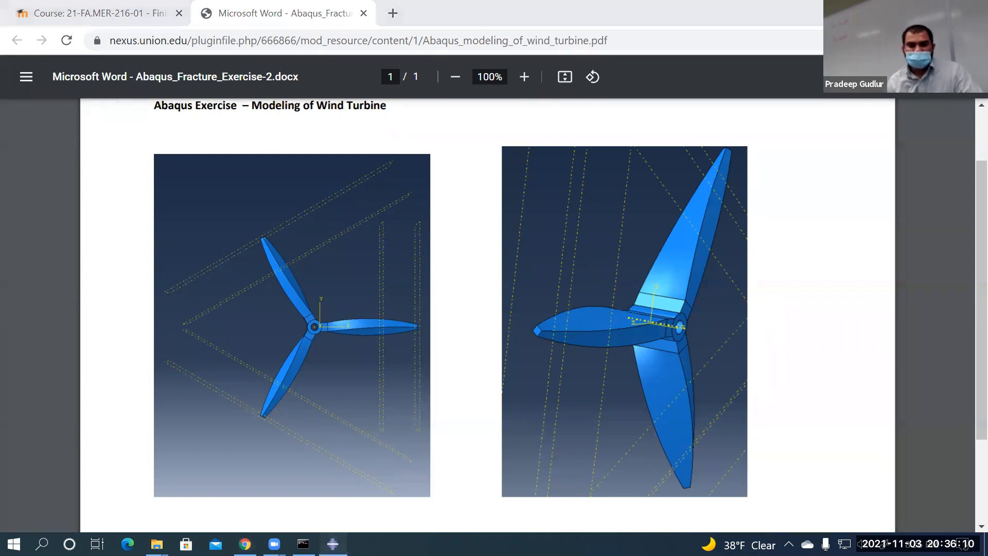
# Switch from the Chrome PDF to the Abaqus/CAE window
pyautogui.click(333, 544)
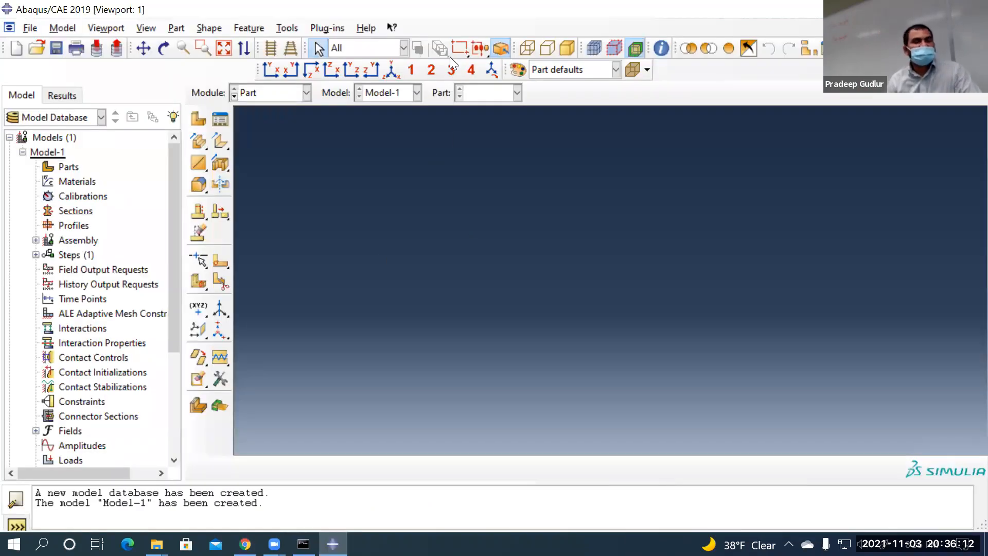
# Create a new 3D deformable solid extrusion part and enter the sketcher
pyautogui.click(198, 119)
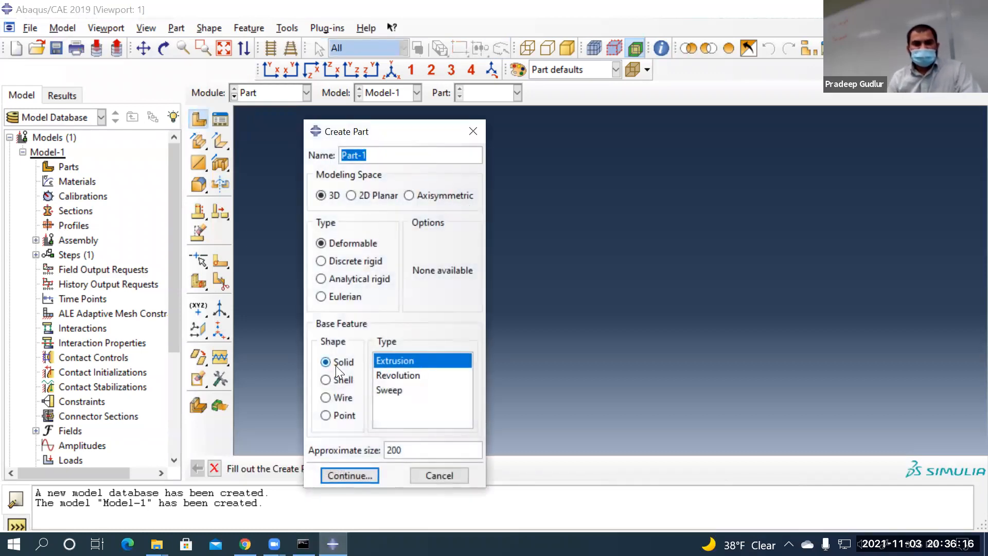
pyautogui.click(398, 450)
pyautogui.doubleClick(398, 450)
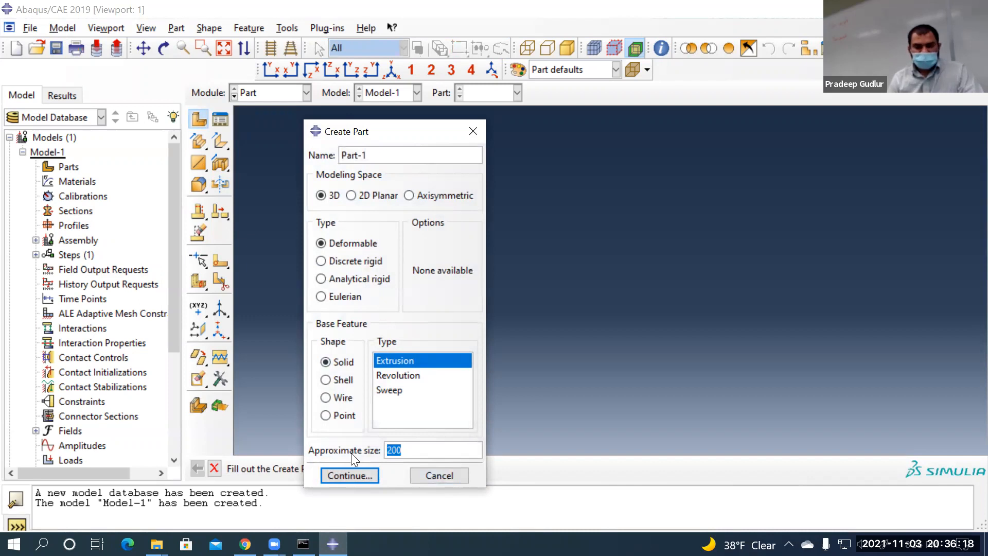
pyautogui.click(369, 475)
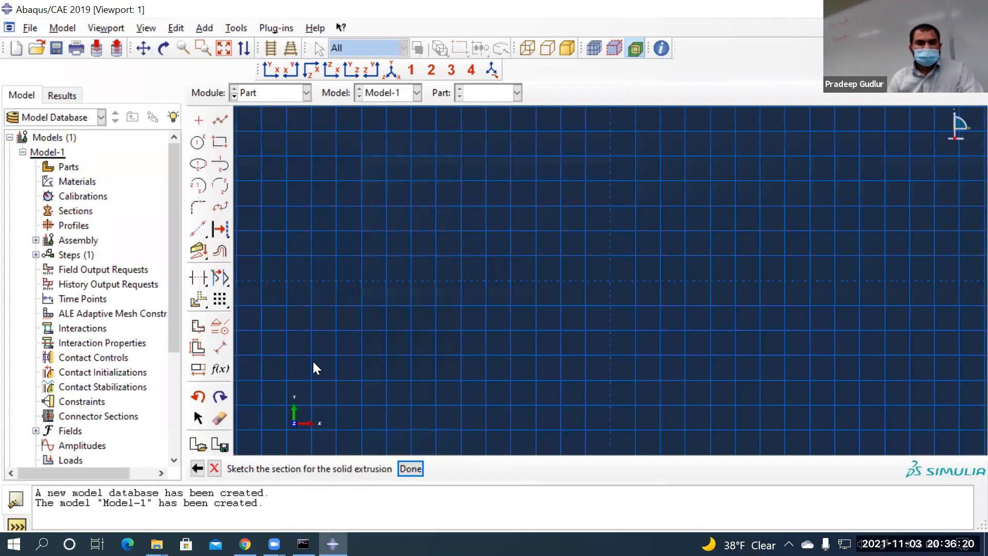
# Draw a rectangle in the part sketch
pyautogui.click(218, 142)
pyautogui.click(504, 200)
pyautogui.click(754, 360)
pyautogui.press('Escape')
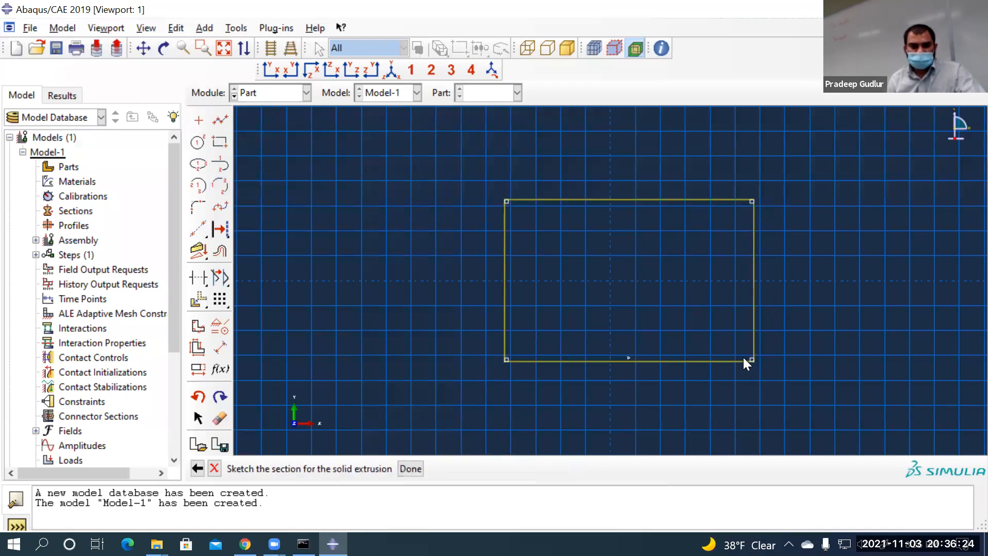
# Dimension the rectangle to width 1 and height 0.4
pyautogui.click(222, 350)
pyautogui.click(567, 361)
pyautogui.click(578, 417)
pyautogui.write('1')
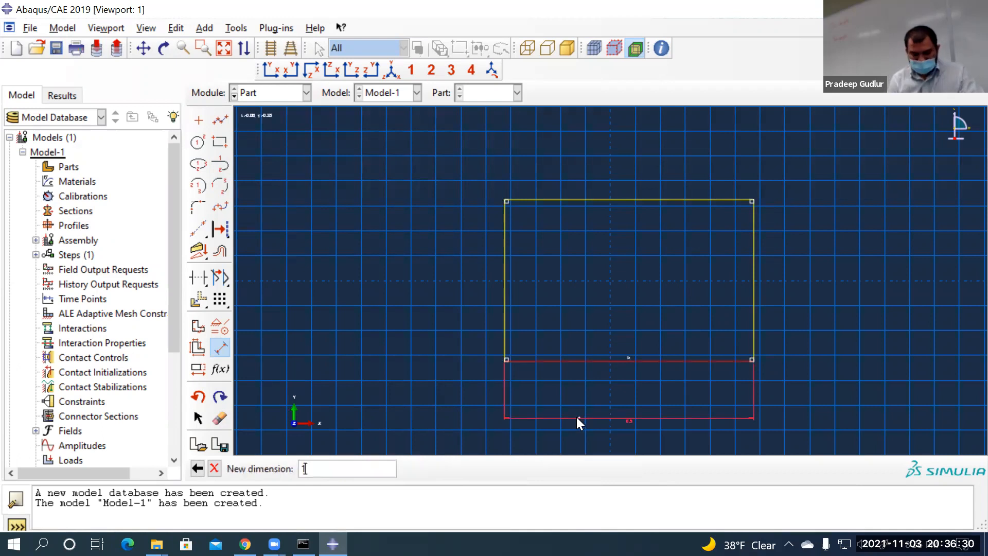
pyautogui.press('Return')
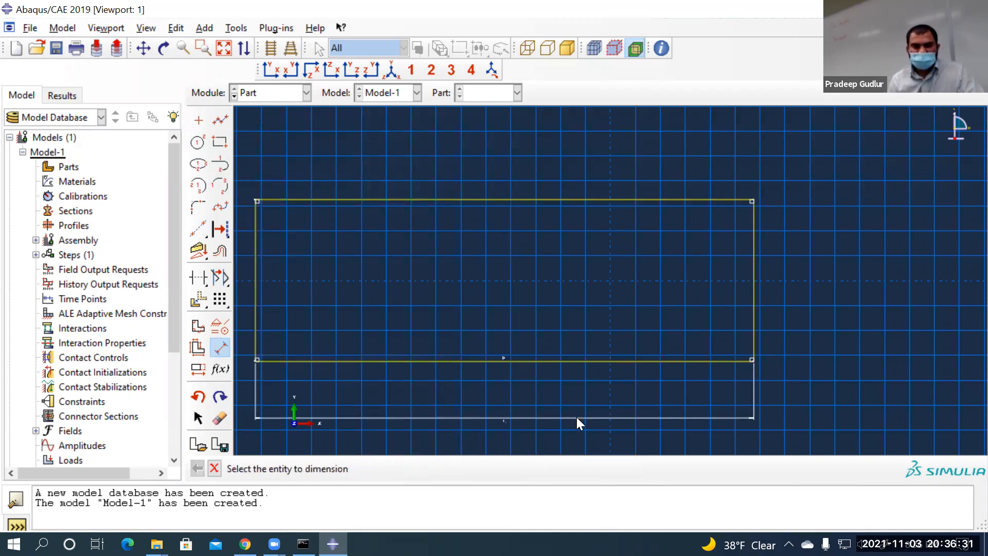
pyautogui.click(752, 293)
pyautogui.click(810, 302)
pyautogui.write('0.4')
pyautogui.press('Return')
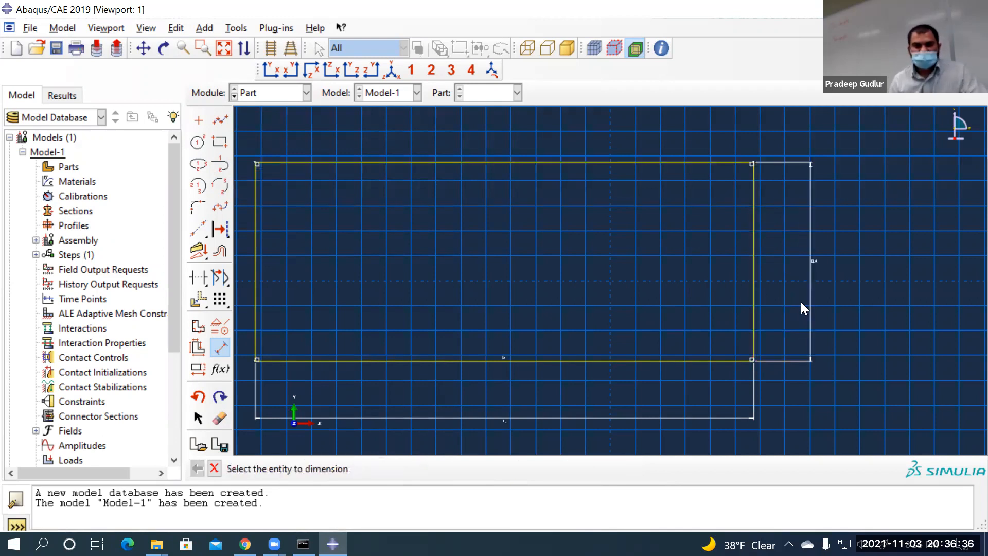
pyautogui.scroll(-4, 355, 402)
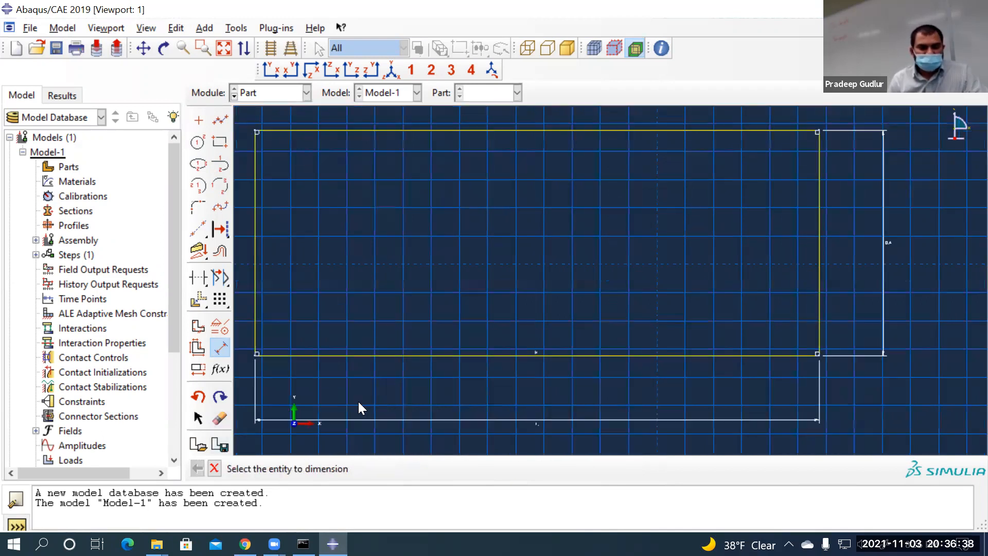
pyautogui.scroll(5, 344, 409)
pyautogui.moveTo(339, 486); pyautogui.dragTo(348, 523)
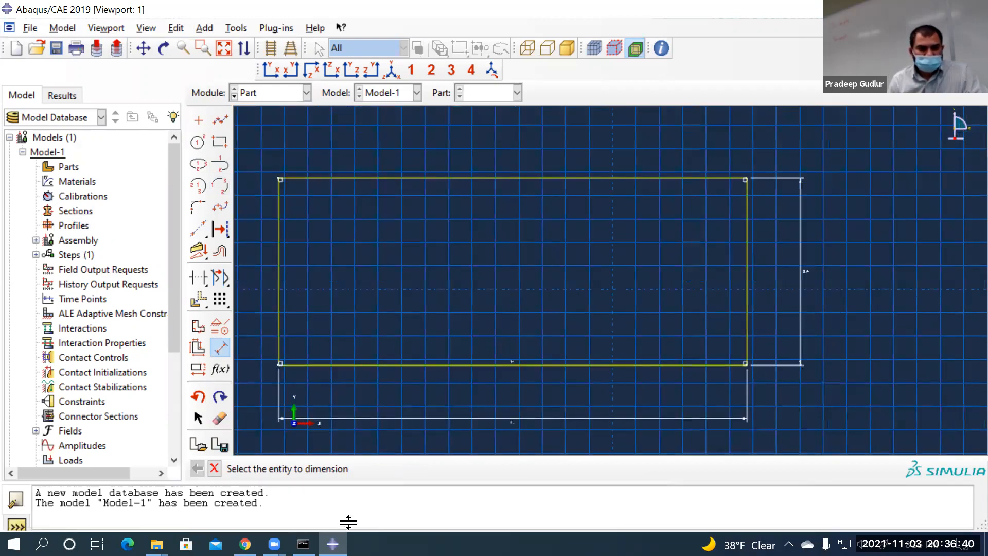
# Raise the Dimension text height in Sketcher Options so the 1 and 0.4 labels read clearly
pyautogui.click(199, 472)
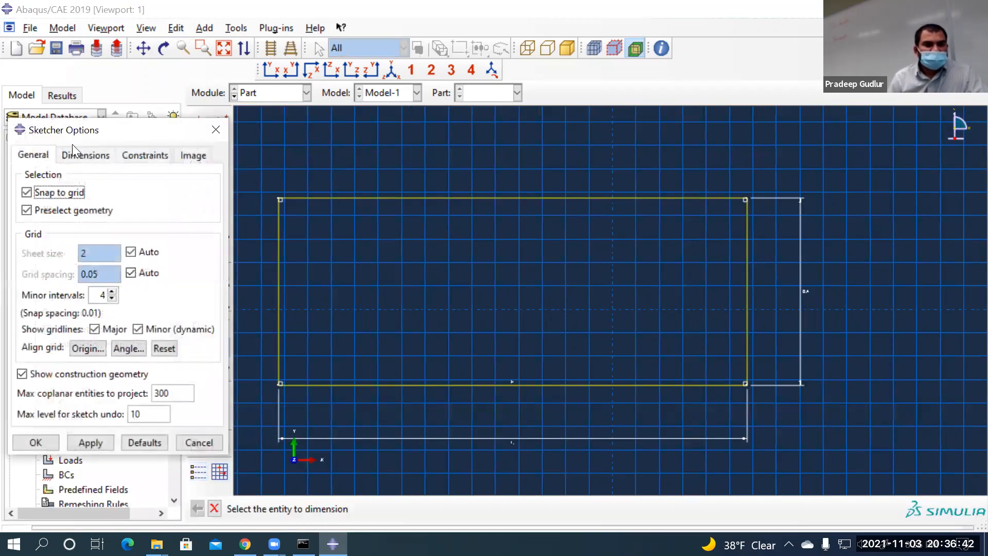
pyautogui.click(84, 159)
pyautogui.click(163, 226)
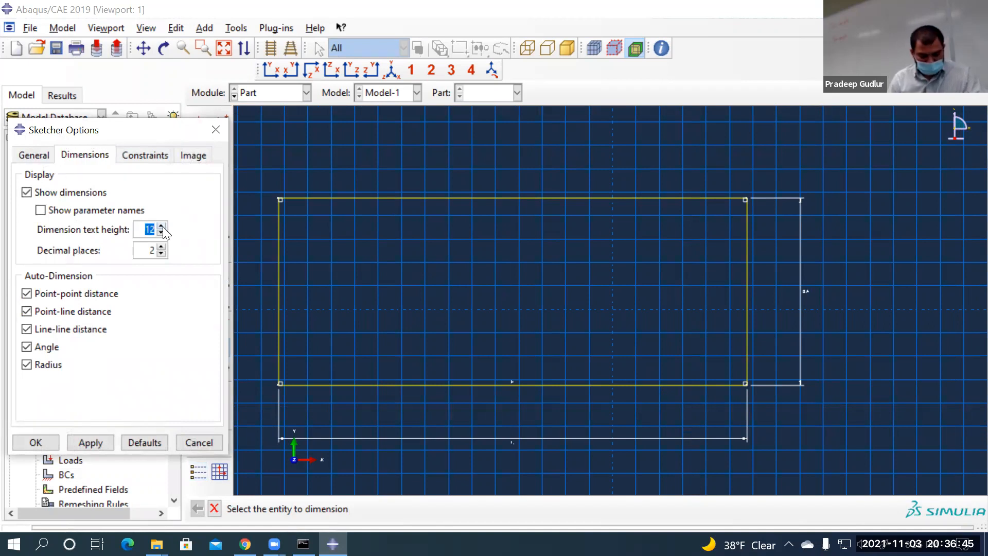
pyautogui.click(48, 439)
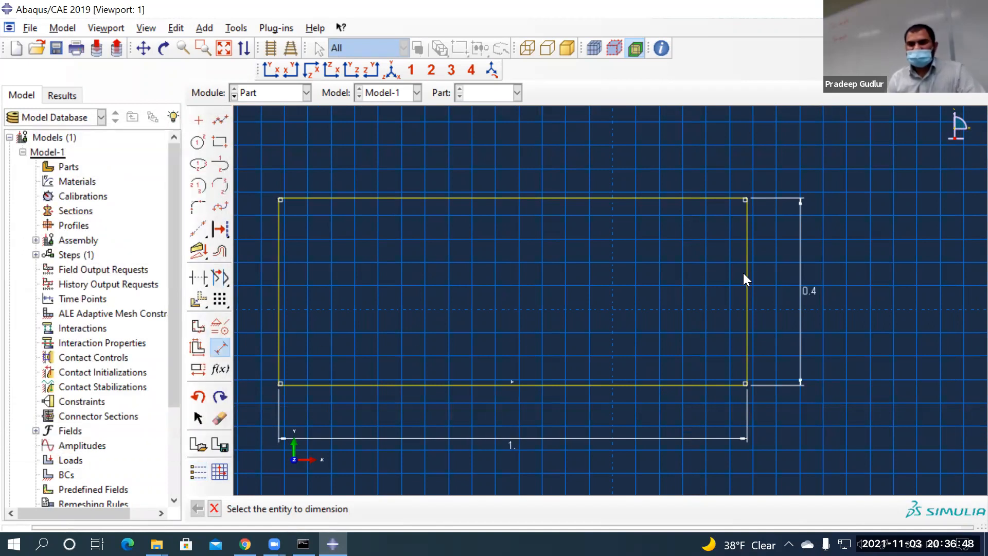
pyautogui.scroll(-3, 895, 324)
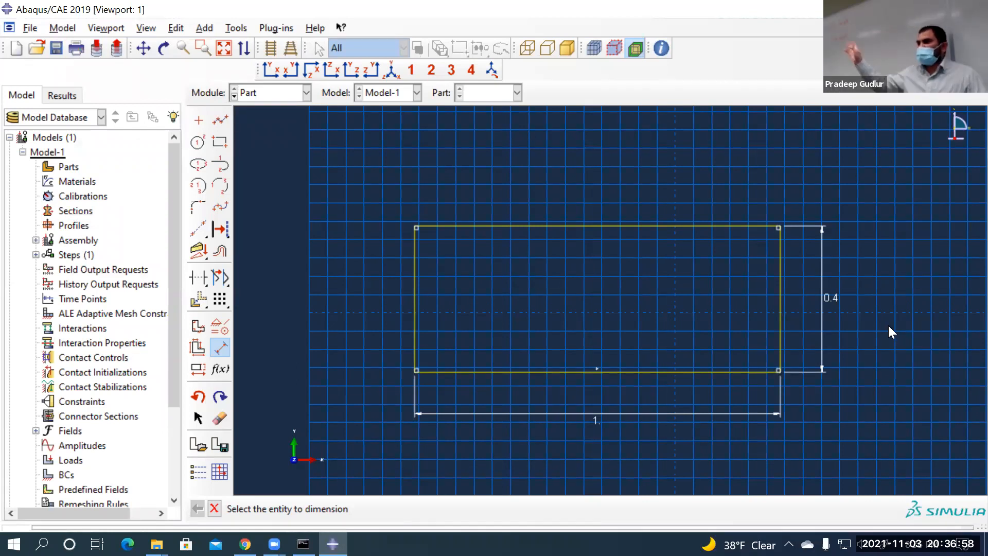
pyautogui.moveTo(202, 230); pyautogui.dragTo(257, 232)
# Place vertical and horizontal construction lines through point 0,0
pyautogui.write('0,0')
pyautogui.press('Return')
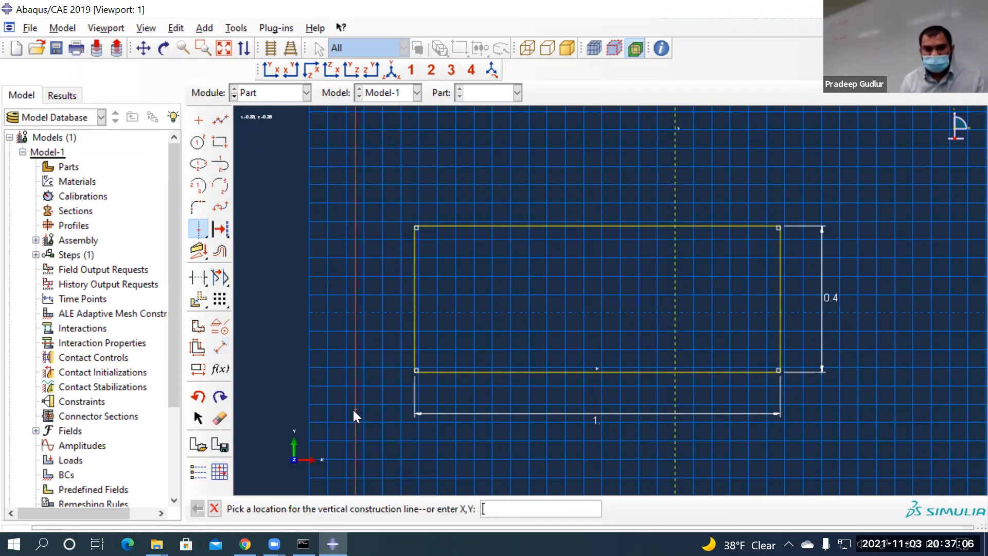
pyautogui.moveTo(197, 240); pyautogui.dragTo(242, 231)
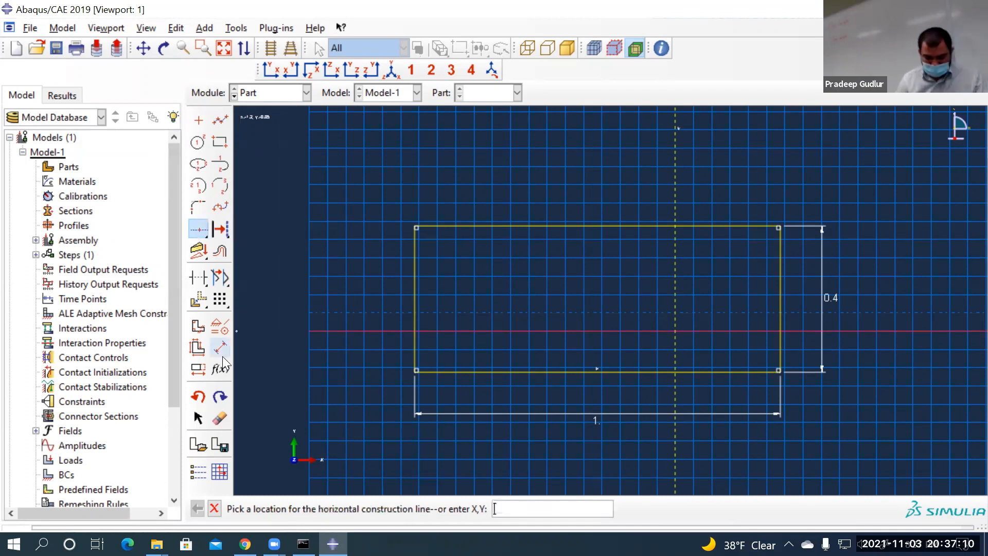
pyautogui.write('0,0')
pyautogui.press('Return')
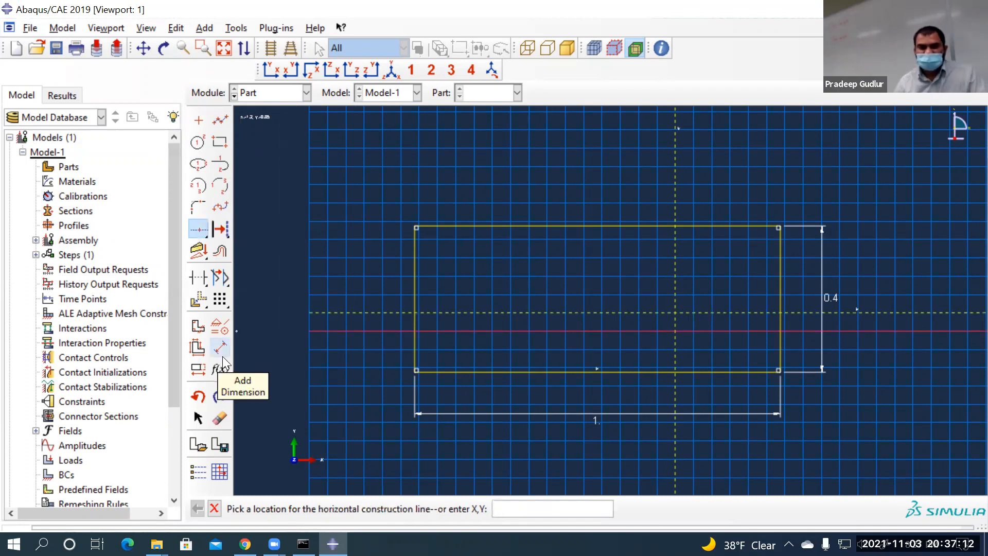
pyautogui.press('Escape')
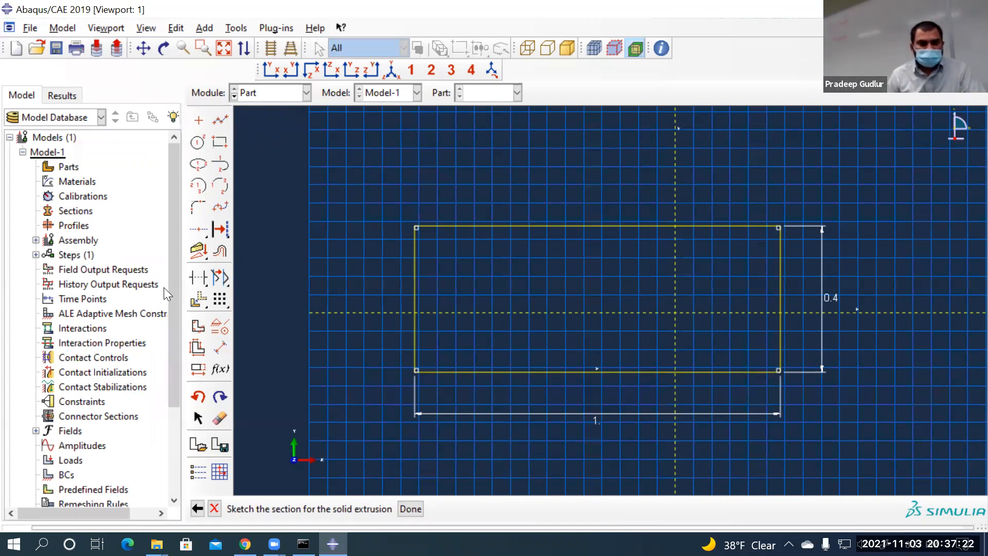
# Fix the horizontal and vertical construction lines in place
pyautogui.click(220, 326)
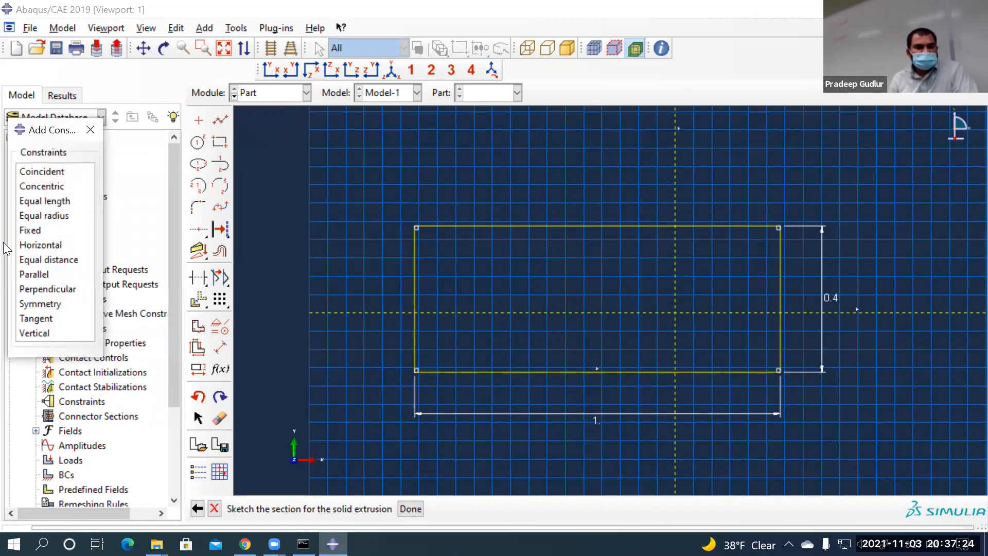
pyautogui.click(29, 232)
pyautogui.click(320, 311)
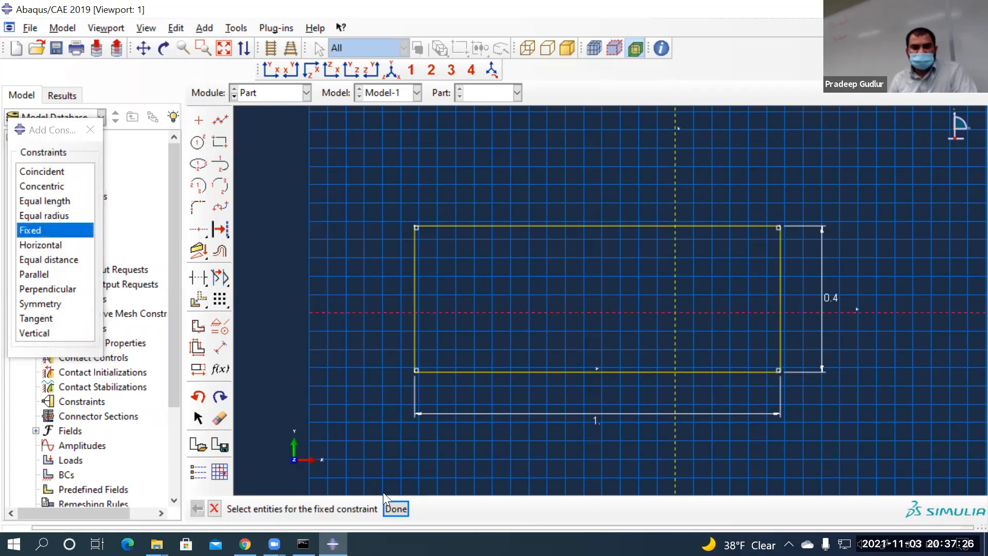
pyautogui.click(395, 508)
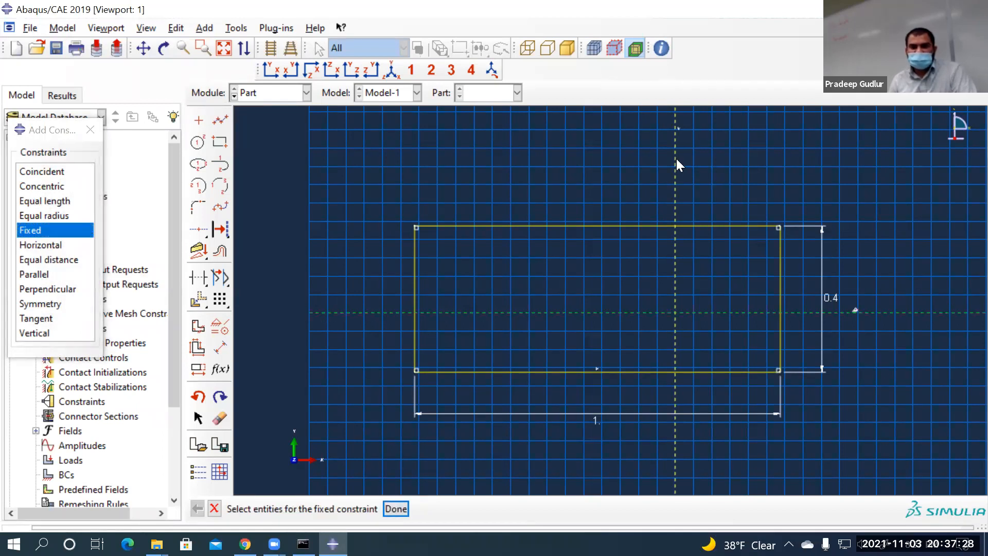
pyautogui.click(398, 506)
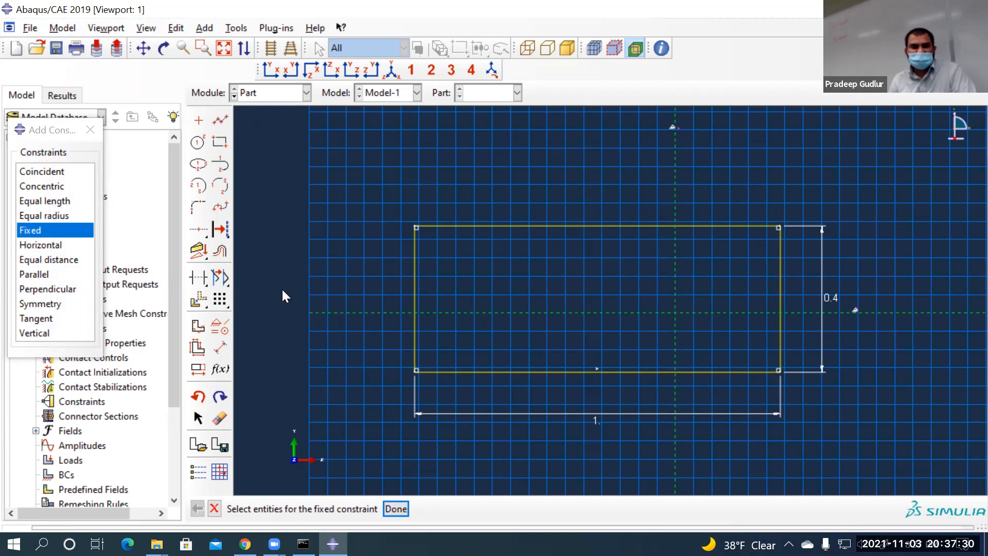
# Make the rectangle's top and bottom edges symmetric about the horizontal construction line
pyautogui.click(50, 305)
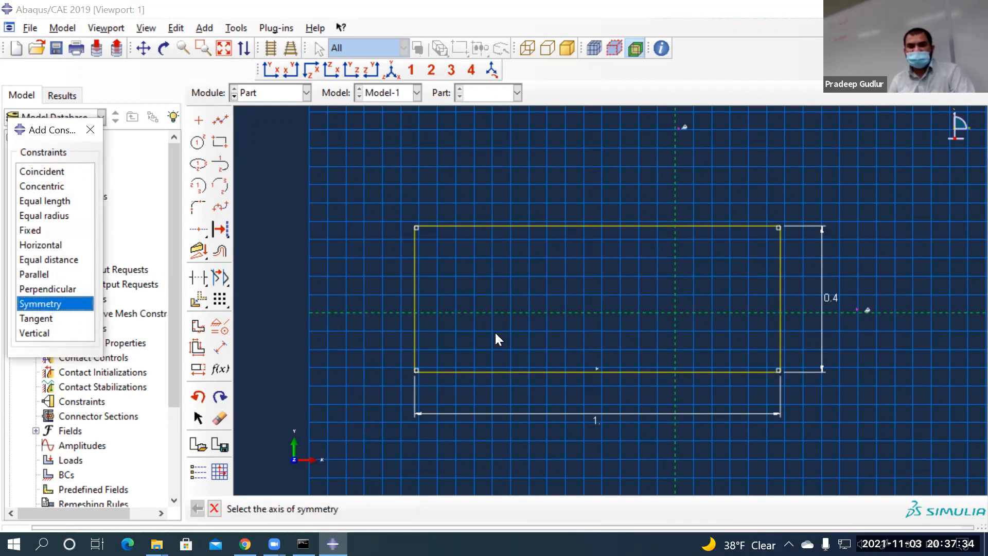
pyautogui.click(383, 312)
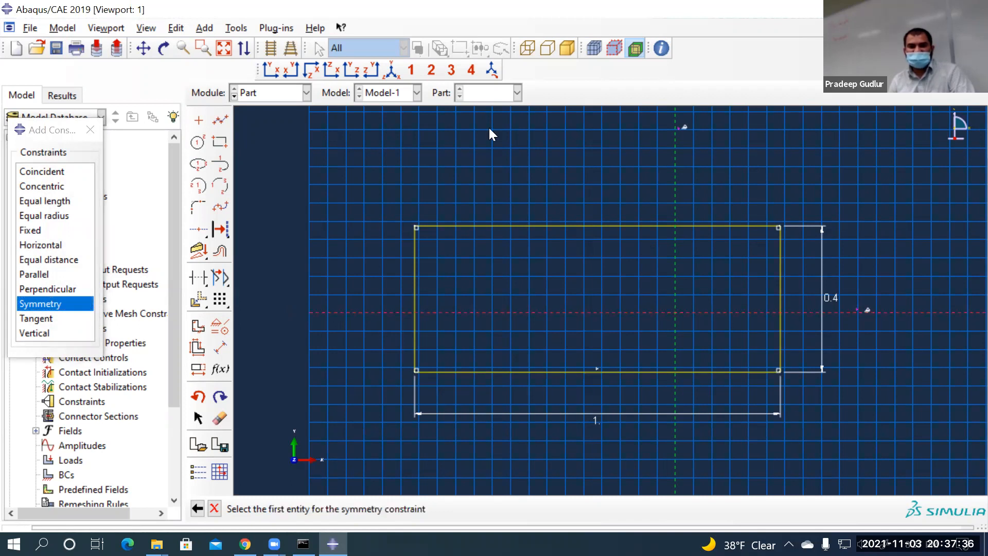
pyautogui.click(489, 225)
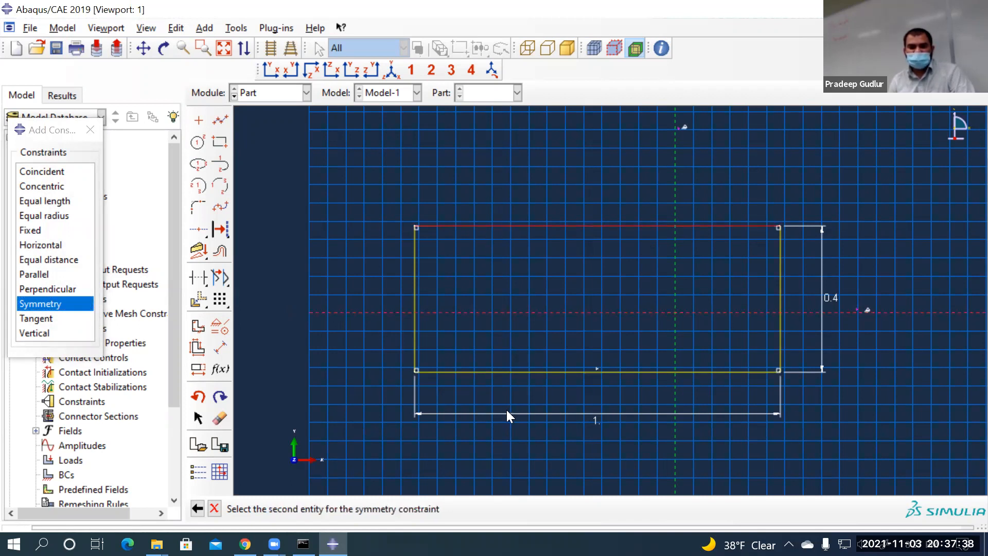
pyautogui.click(483, 370)
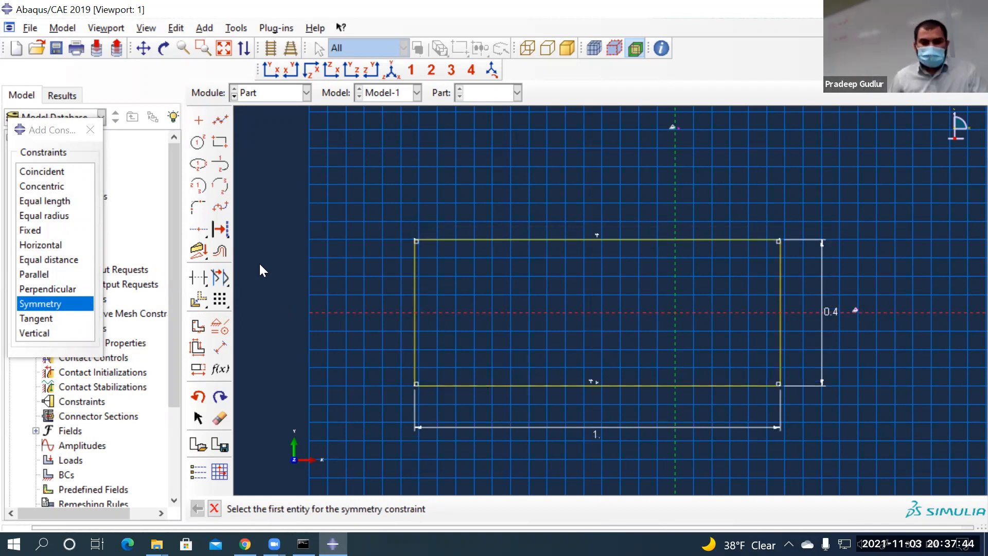
# Make the left and right edges symmetric about the vertical centreline
pyautogui.click(37, 308)
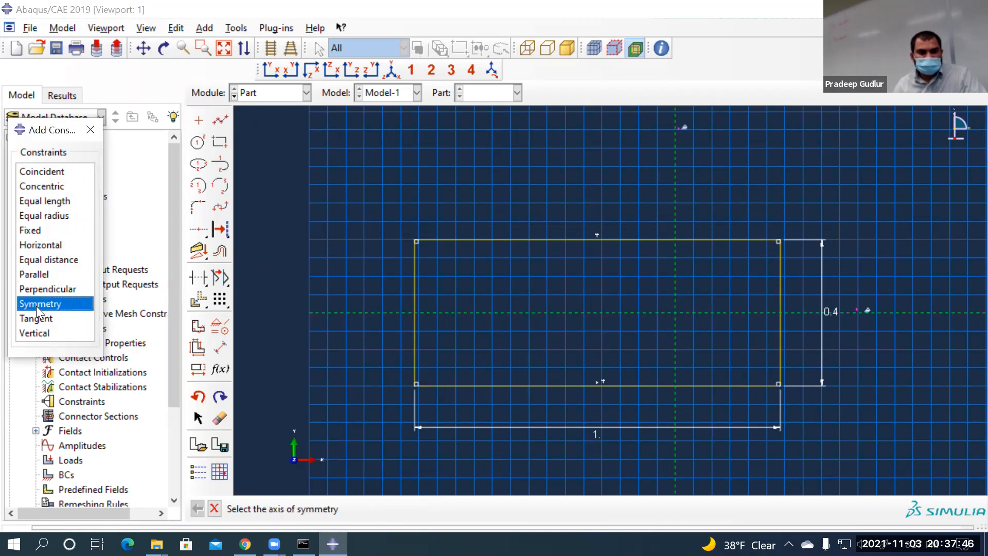
pyautogui.click(675, 177)
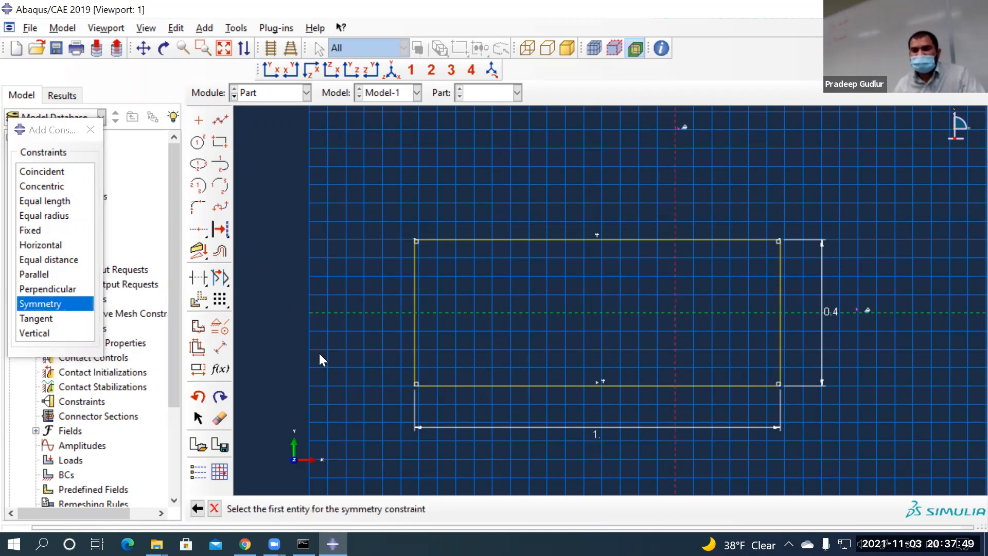
pyautogui.click(415, 282)
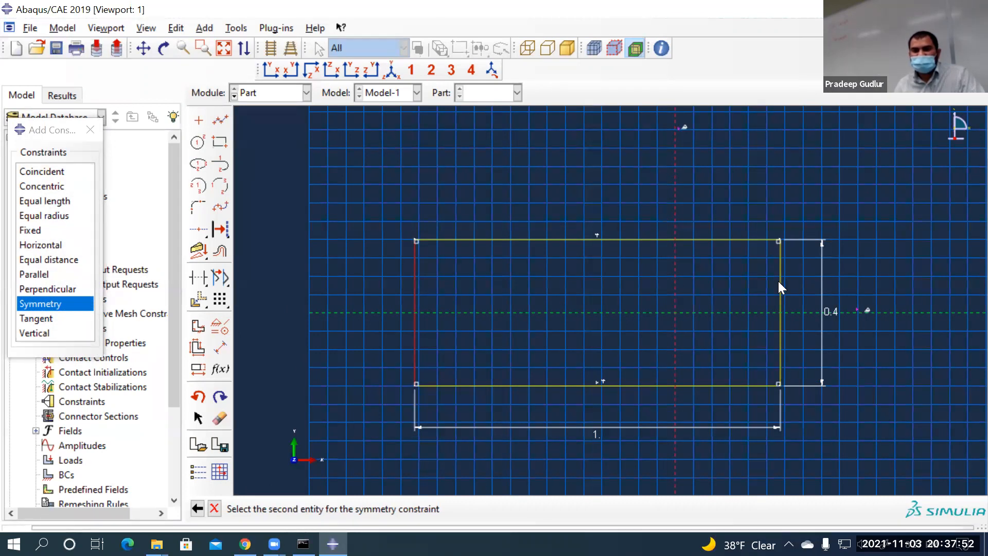
pyautogui.click(780, 282)
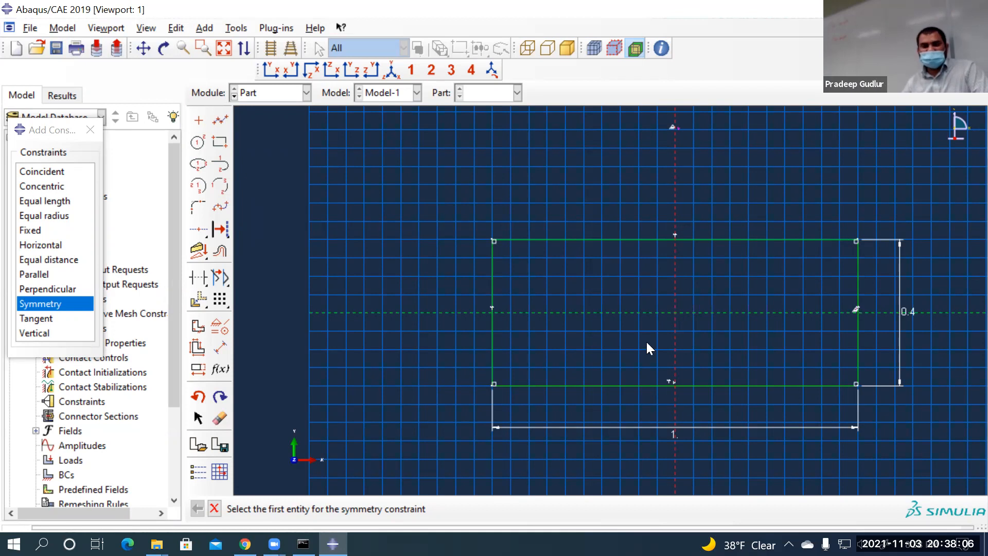
pyautogui.click(214, 508)
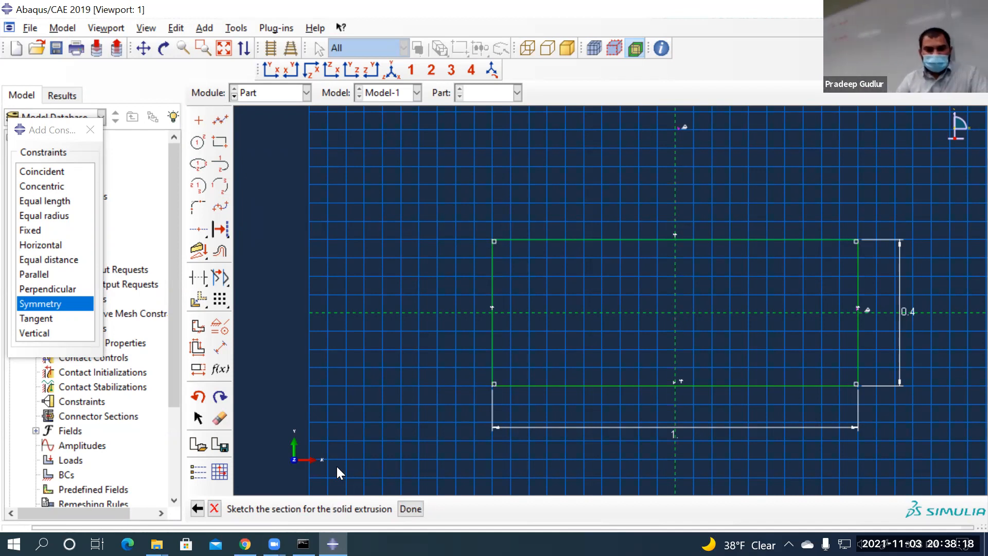
# Save the rectangle as Sketch-1 and expand Sketches in the model tree
pyautogui.click(222, 445)
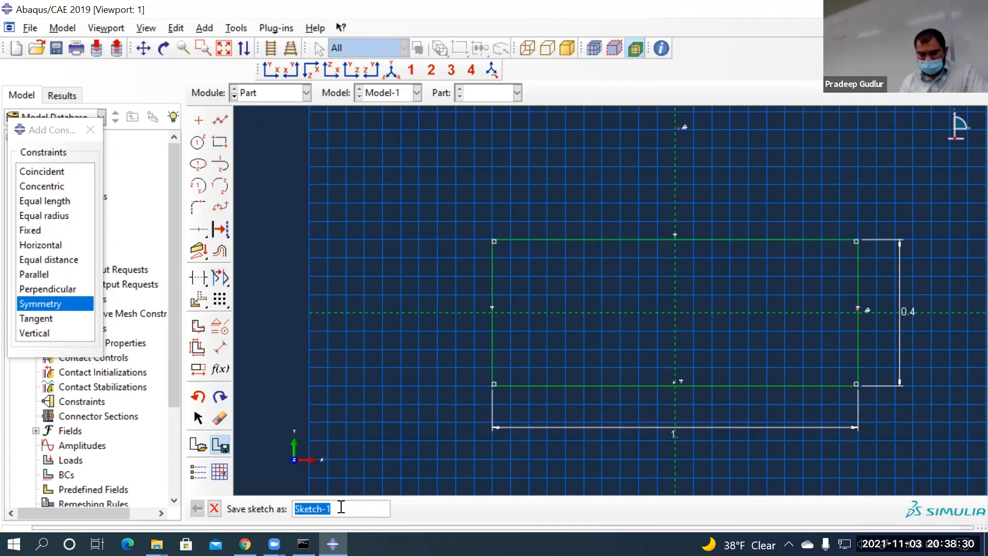
pyautogui.press('Return')
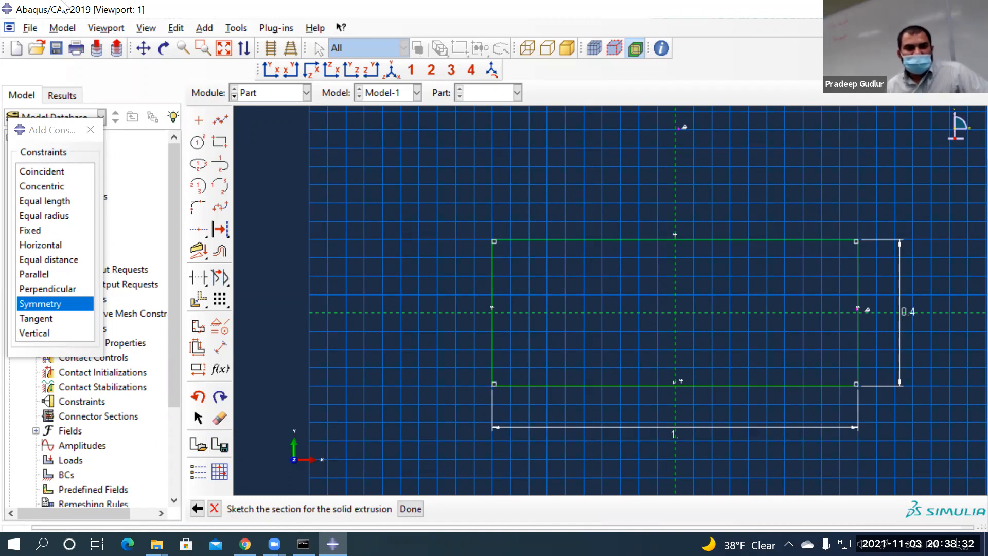
pyautogui.click(90, 130)
pyautogui.scroll(-3, 100, 357)
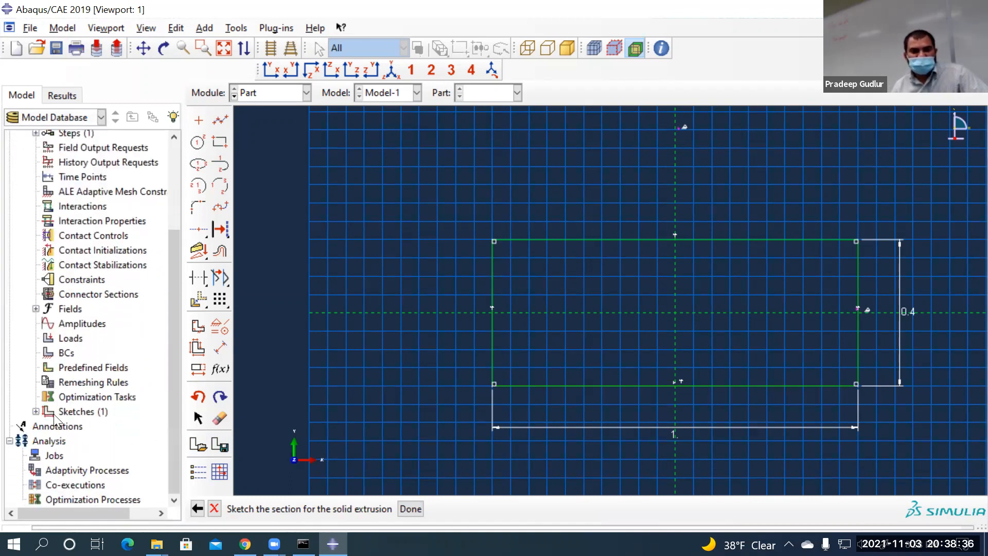
pyautogui.click(36, 411)
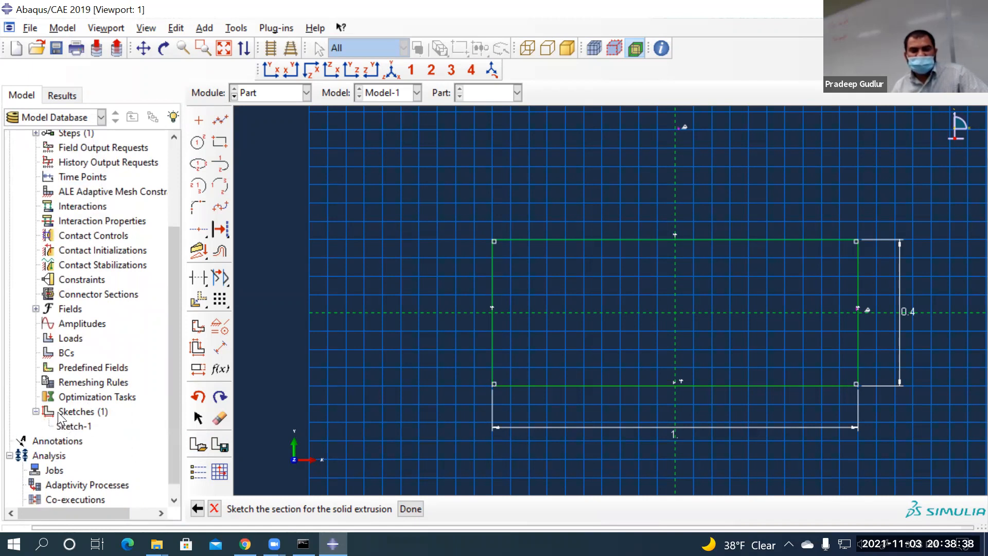
# Finish the sketch and extrude it as a solid block with depth 0.2
pyautogui.click(35, 411)
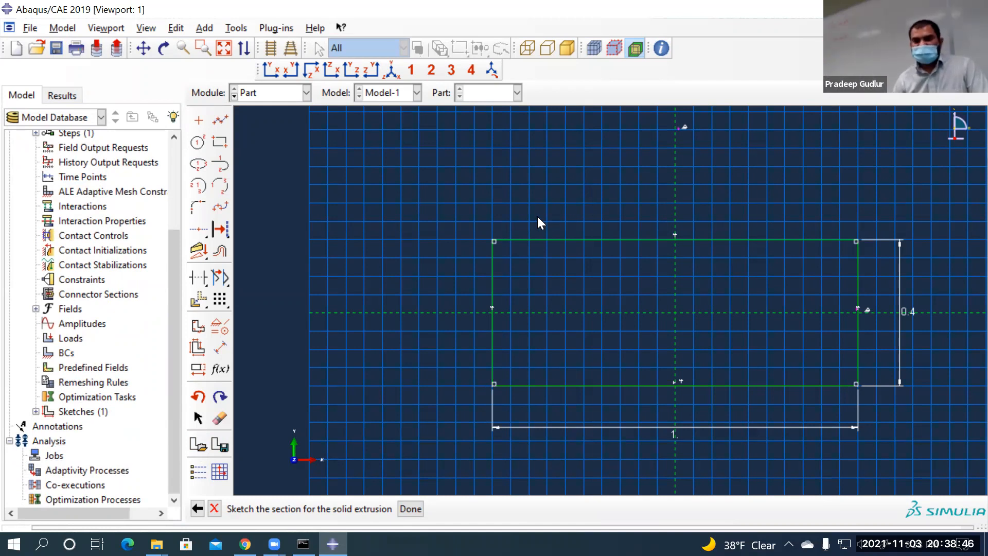
pyautogui.click(410, 508)
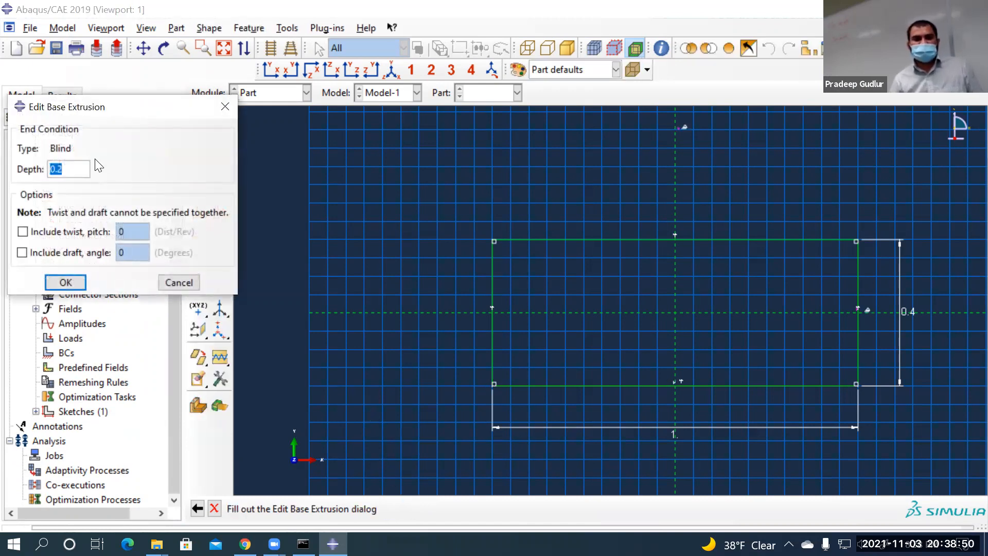
pyautogui.click(66, 282)
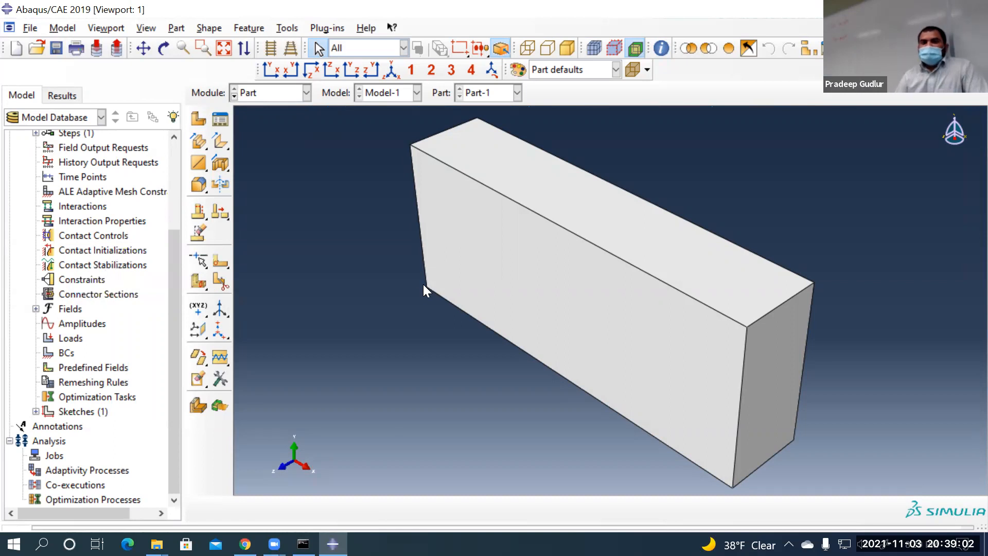
pyautogui.scroll(3, 423, 284)
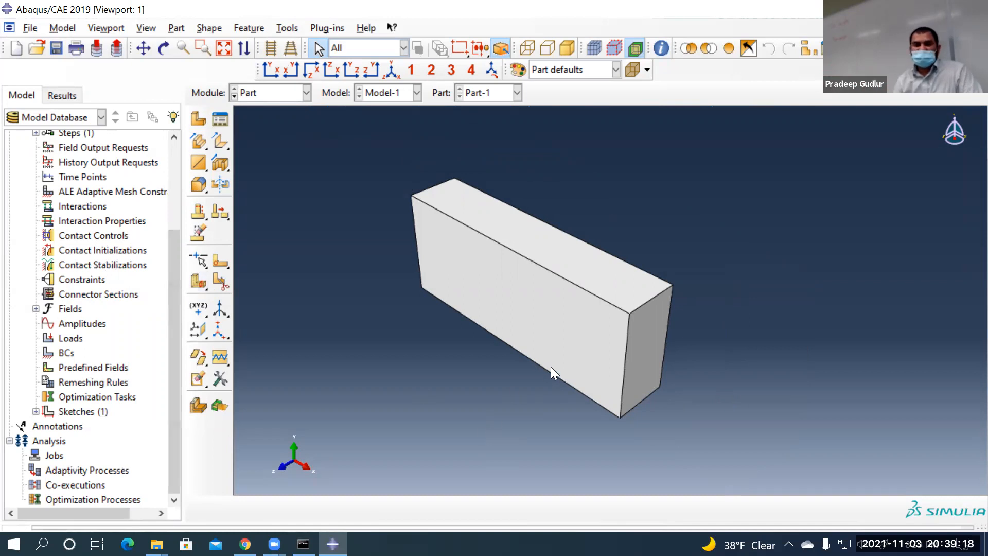
pyautogui.scroll(-3, 551, 367)
pyautogui.scroll(3, 405, 349)
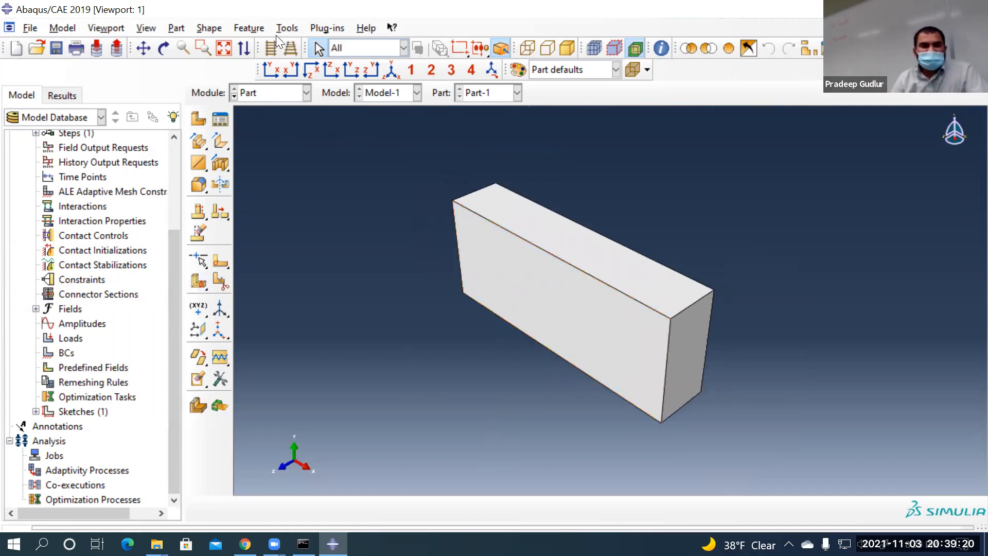
# Create a datum plane offset 2 from the block's large front face
pyautogui.click(290, 28)
pyautogui.click(309, 135)
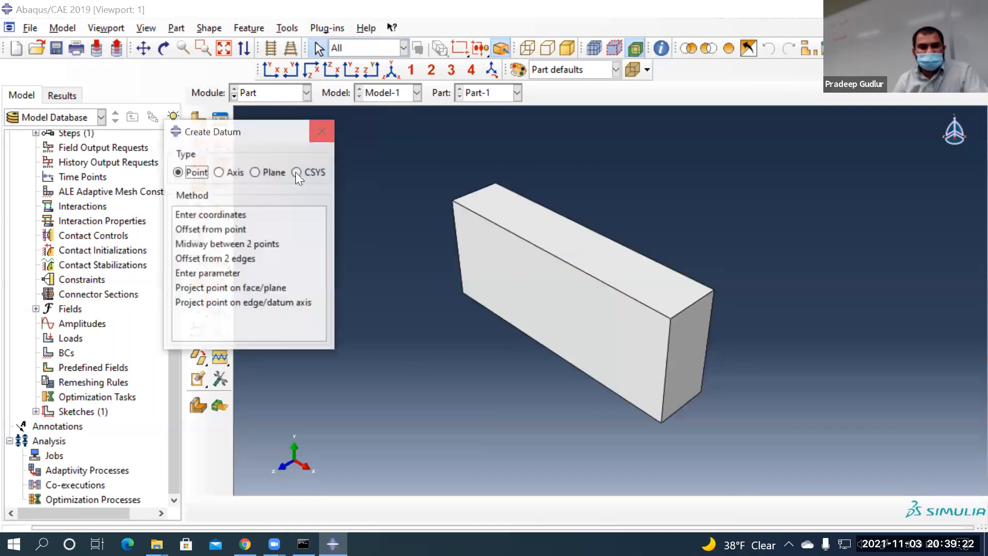
pyautogui.click(274, 173)
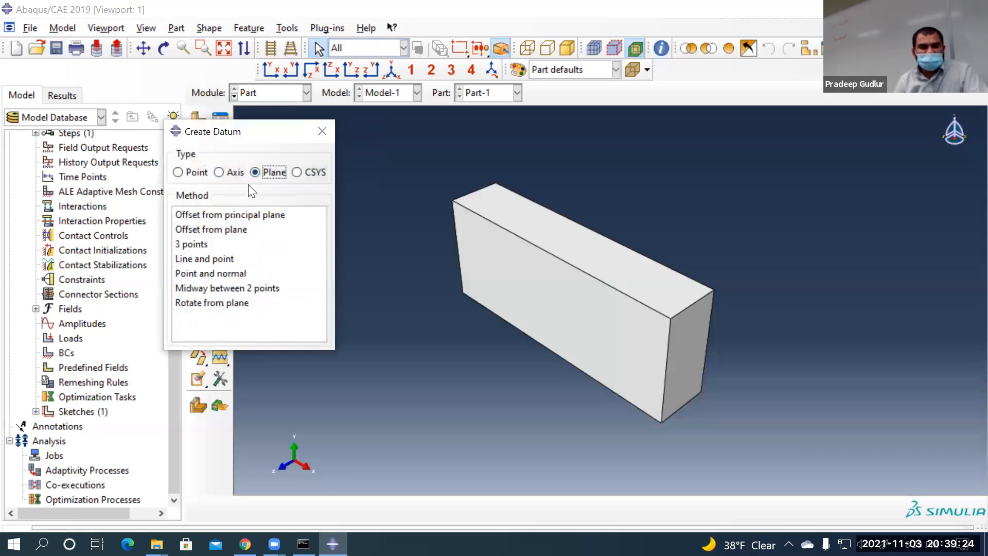
pyautogui.click(208, 230)
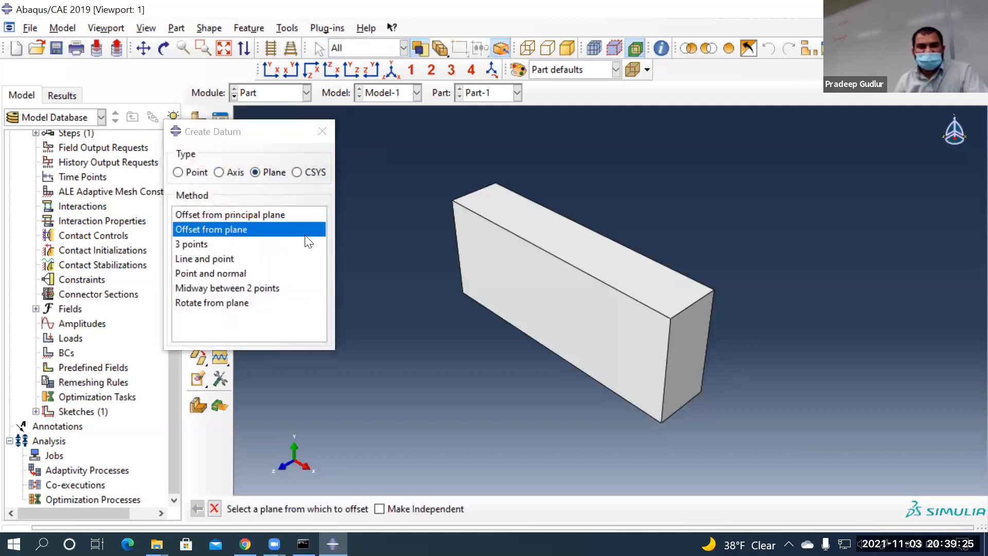
pyautogui.click(540, 270)
pyautogui.click(411, 509)
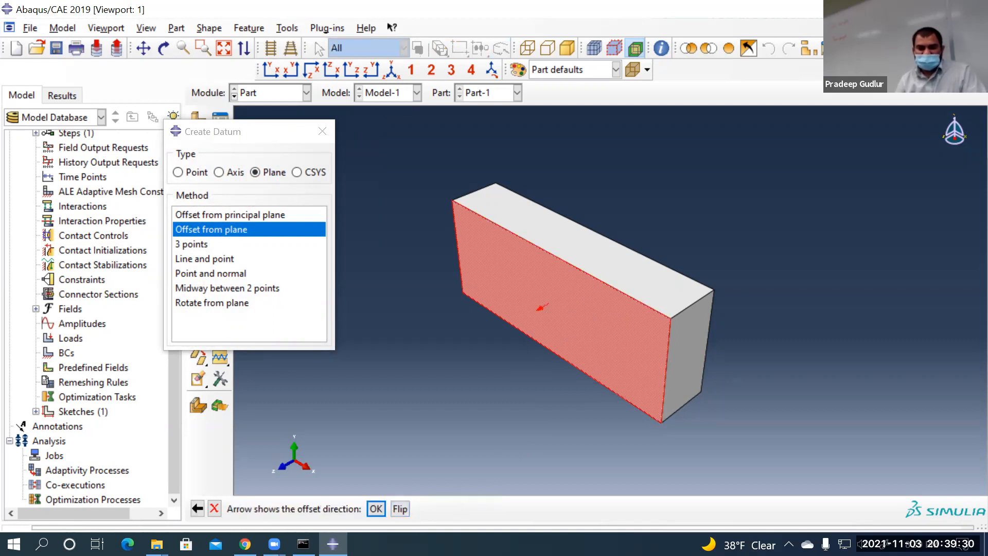
pyautogui.click(375, 510)
pyautogui.write('2')
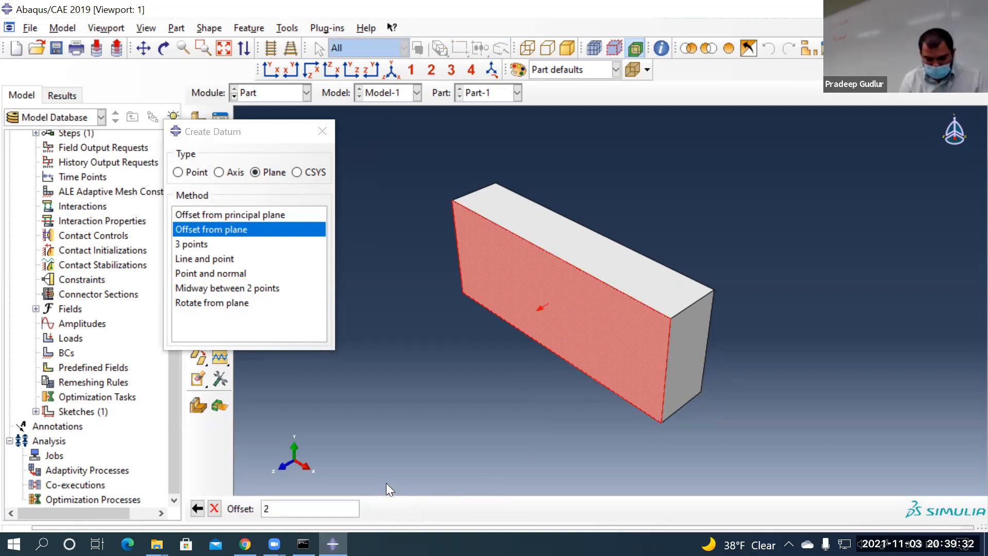
pyautogui.press('Return')
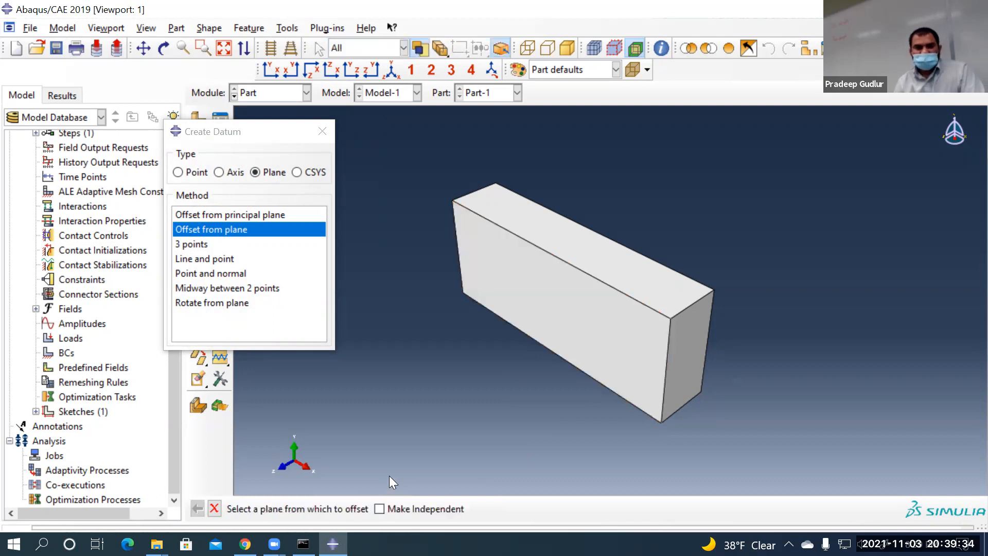
# Fit the block and new datum plane in view and close the datum tool
pyautogui.click(225, 49)
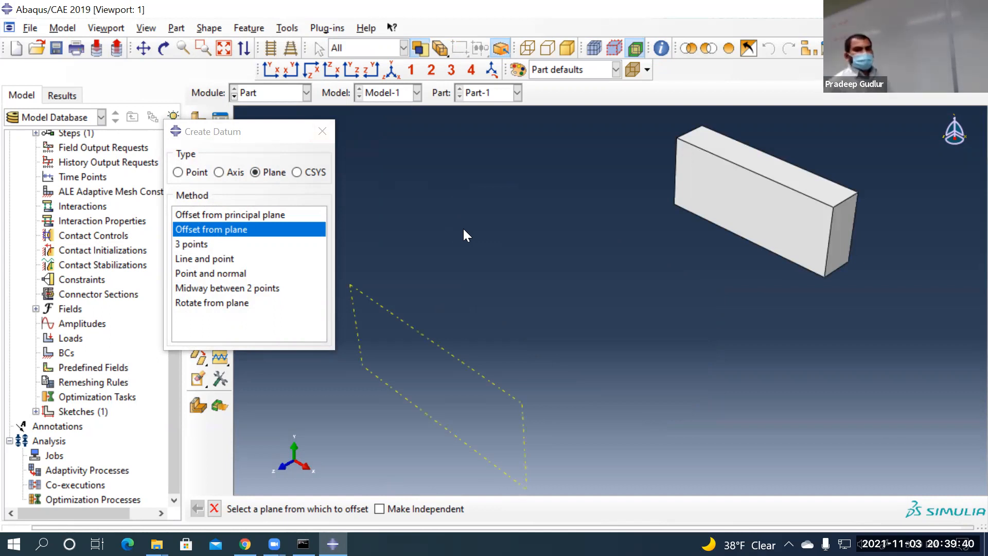
pyautogui.click(322, 131)
pyautogui.scroll(1, 451, 208)
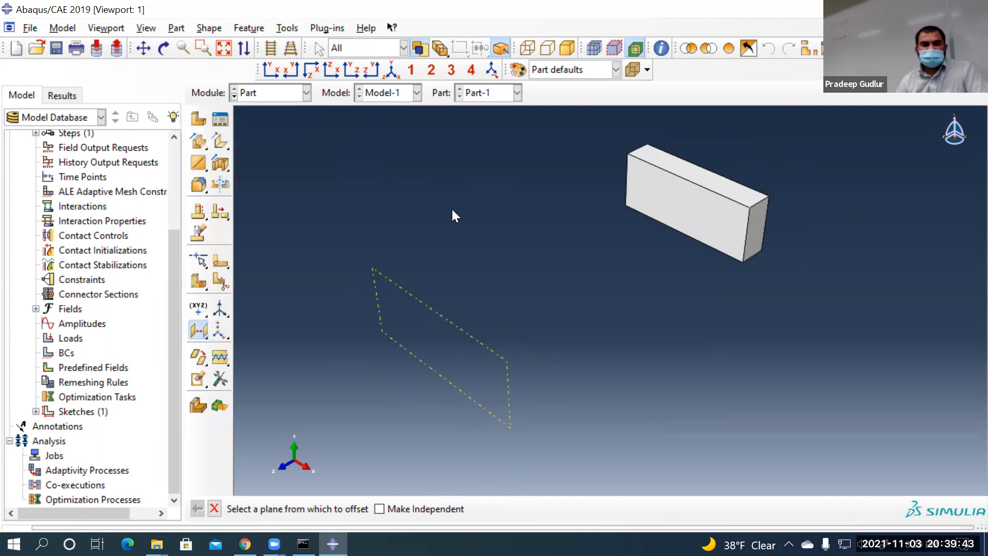
pyautogui.click(214, 509)
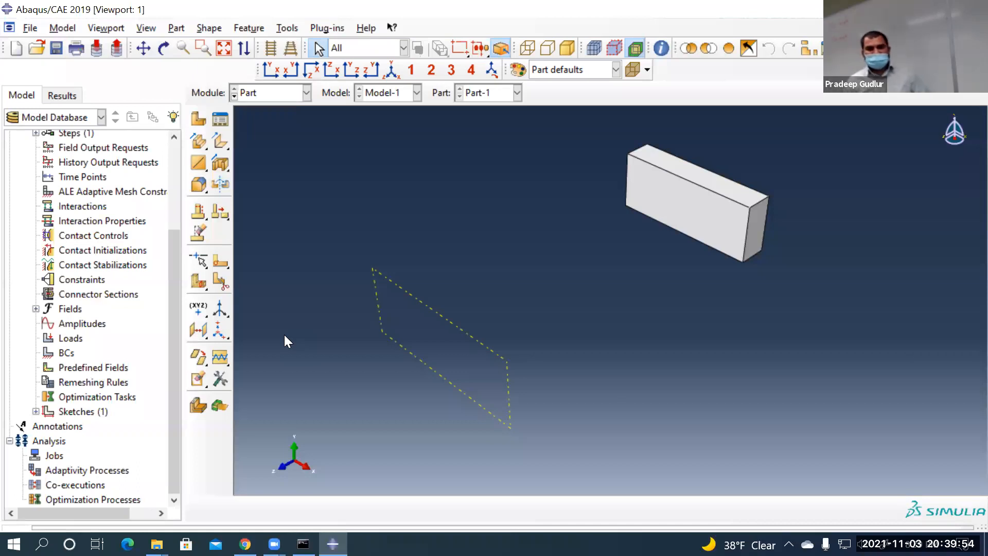
pyautogui.click(202, 160)
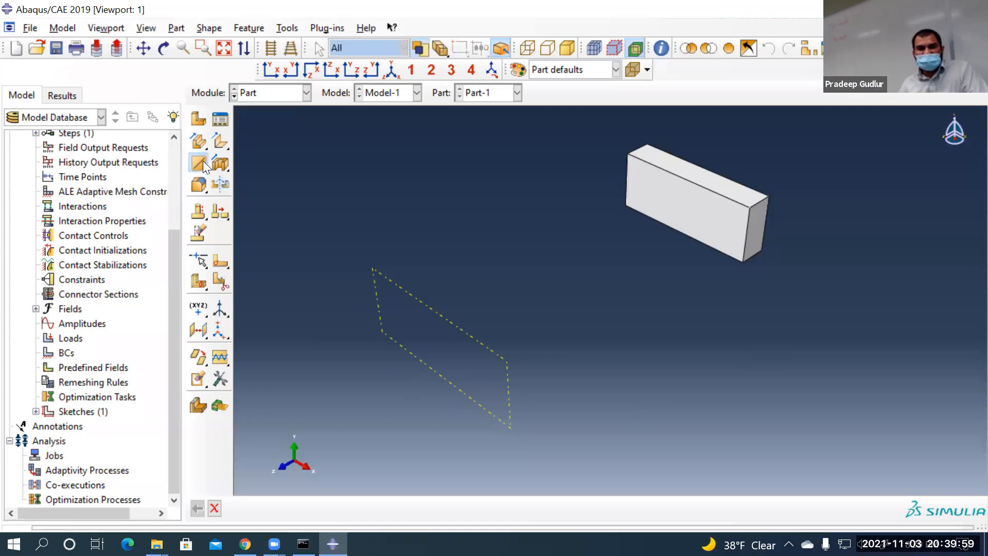
# Sketch a planar wire on the datum plane, oriented by the block edge, importing Sketch-1
pyautogui.click(360, 326)
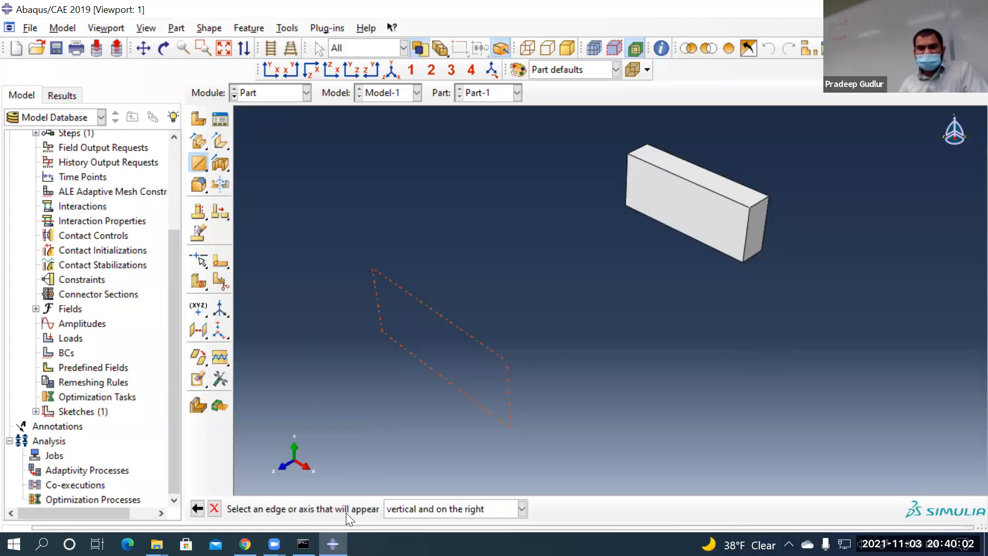
pyautogui.click(744, 234)
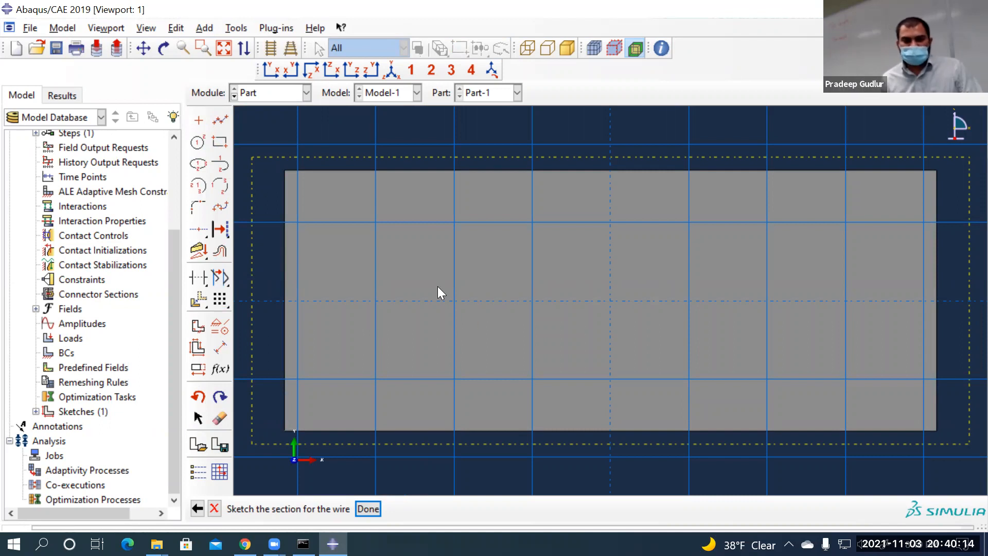
pyautogui.click(198, 444)
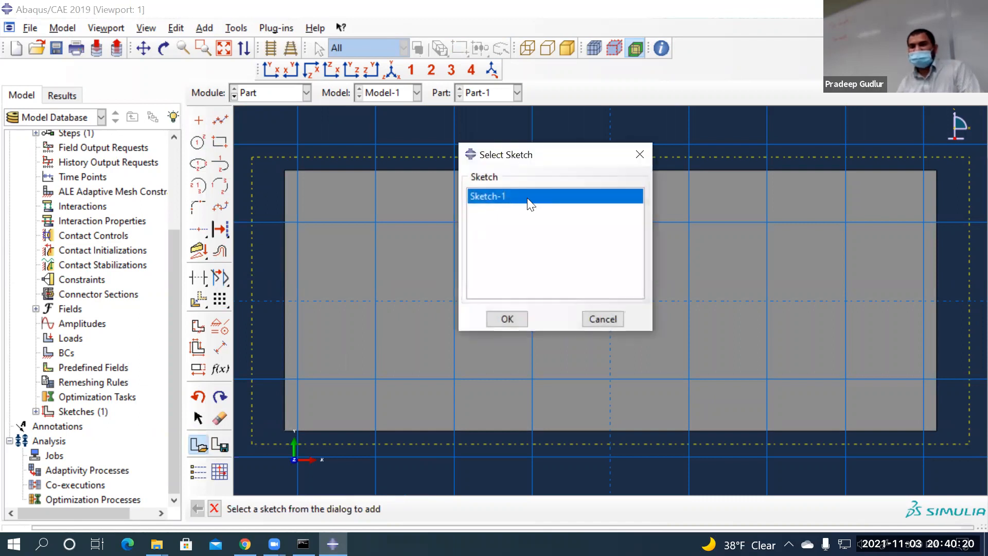
pyautogui.click(505, 319)
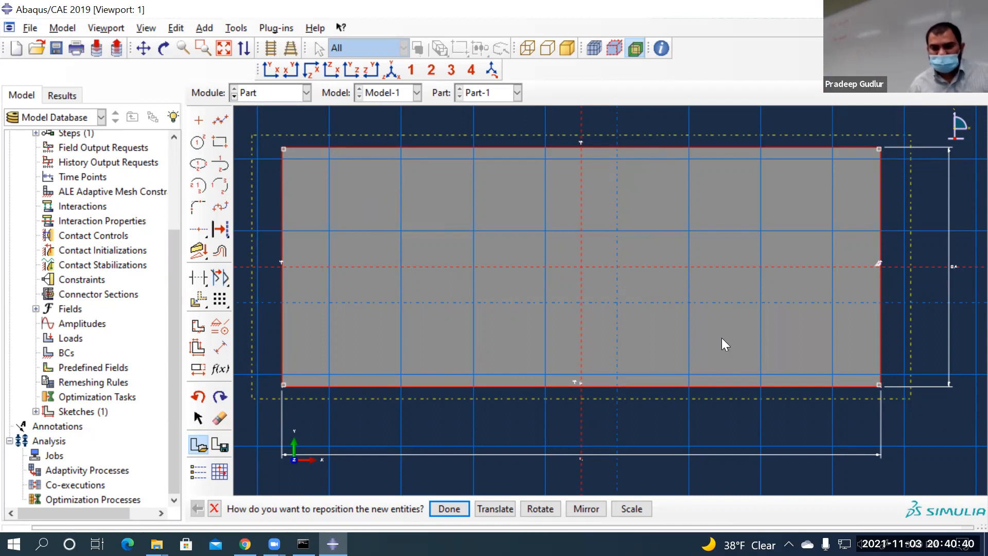
# Scale the added rectangle by 0.5 about the origin 0,0
pyautogui.click(628, 507)
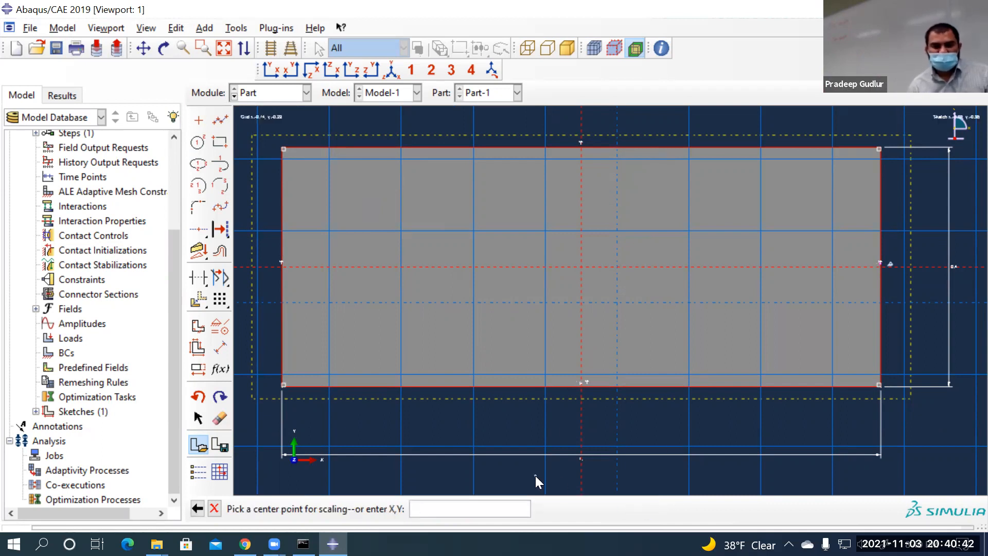
pyautogui.write('0,0')
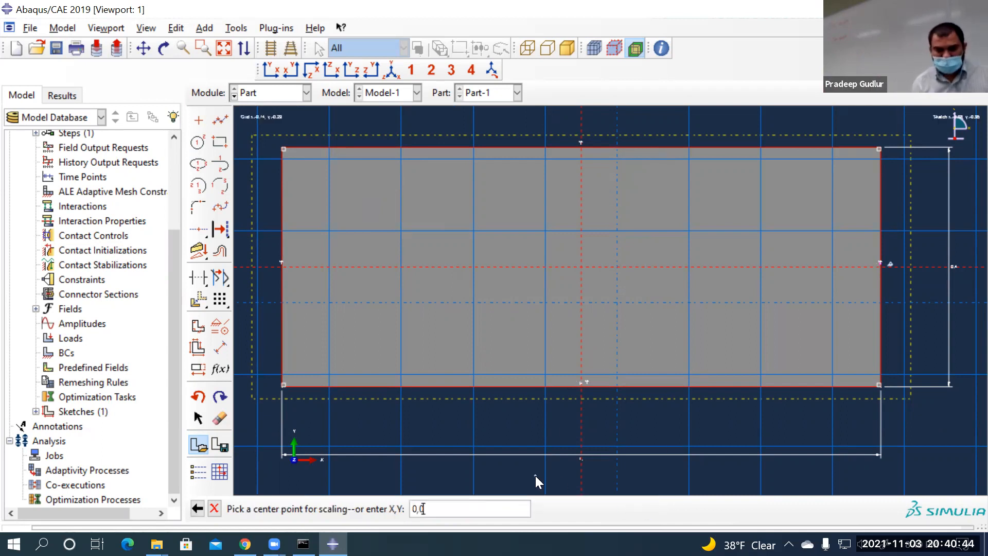
pyautogui.press('Return')
pyautogui.write('0.5')
pyautogui.press('Return')
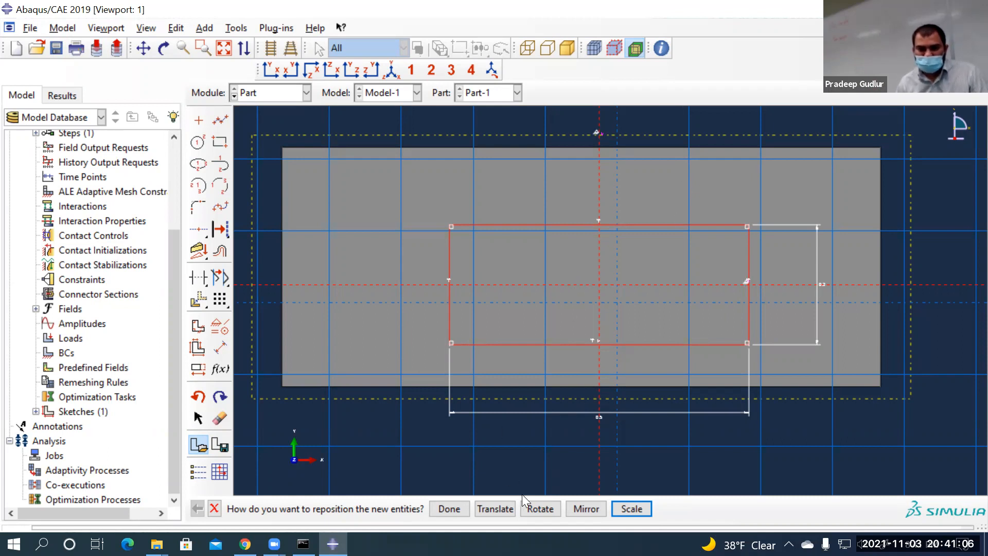
# Rotate the rectangle -30° about the origin and finish the wire sketch
pyautogui.click(540, 509)
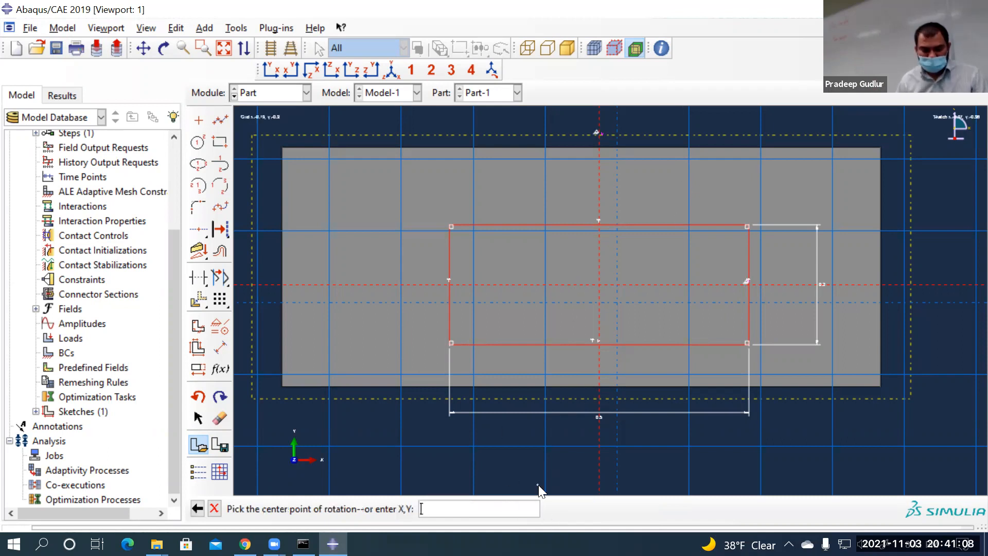
pyautogui.write('0,0')
pyautogui.press('Return')
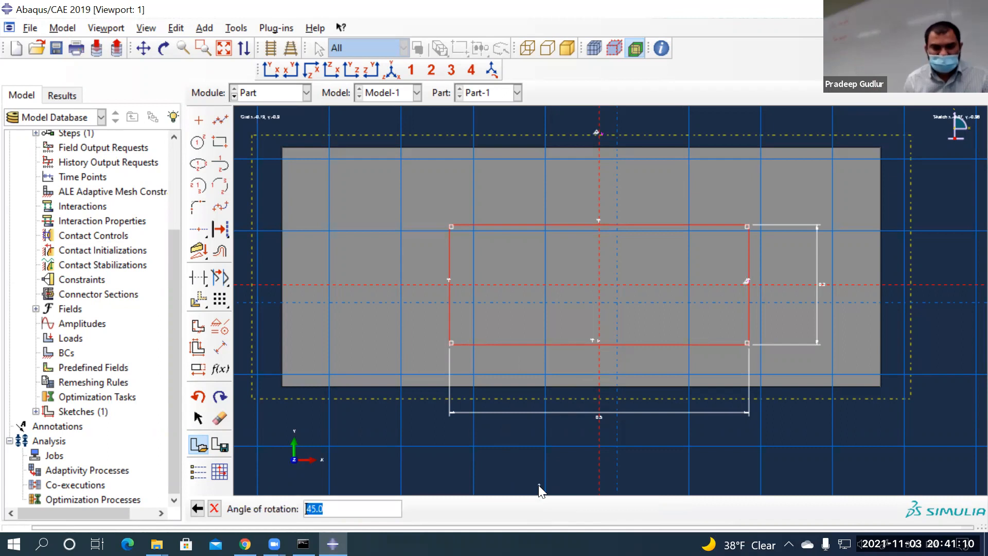
pyautogui.write('-30')
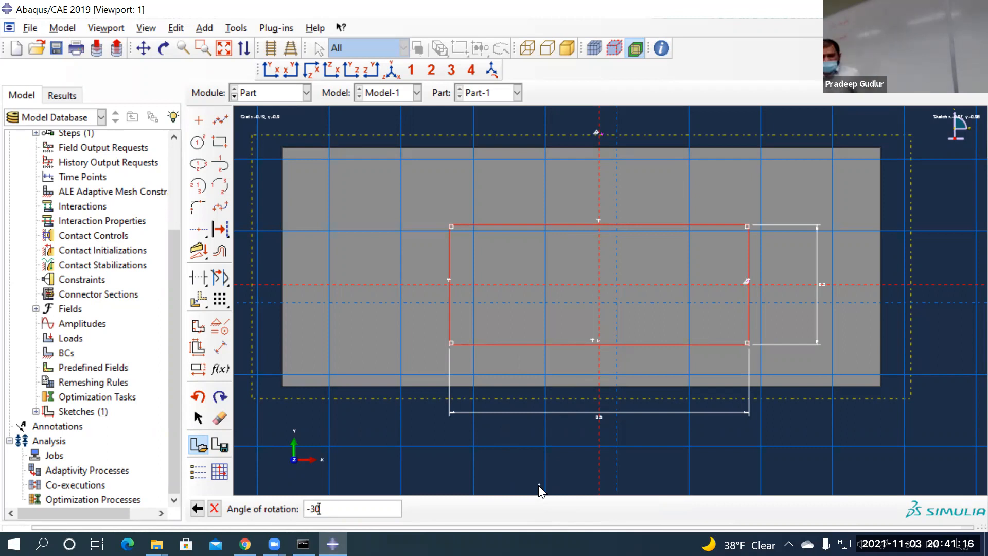
pyautogui.press('Return')
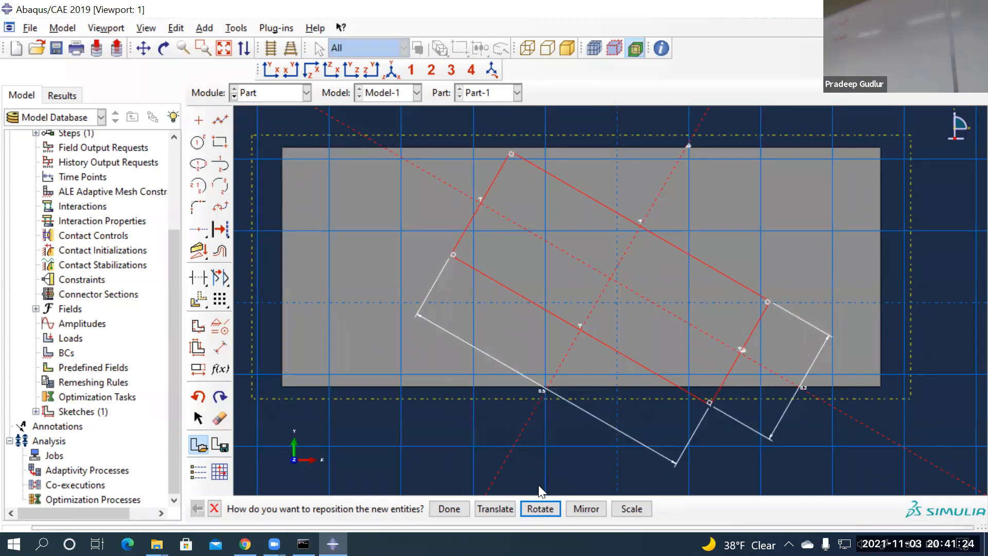
pyautogui.click(446, 508)
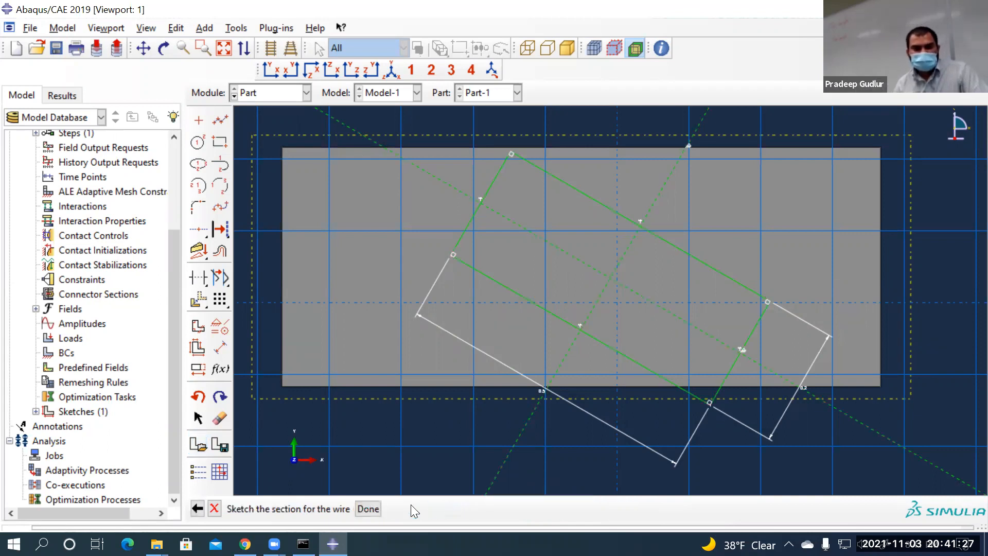
pyautogui.click(365, 510)
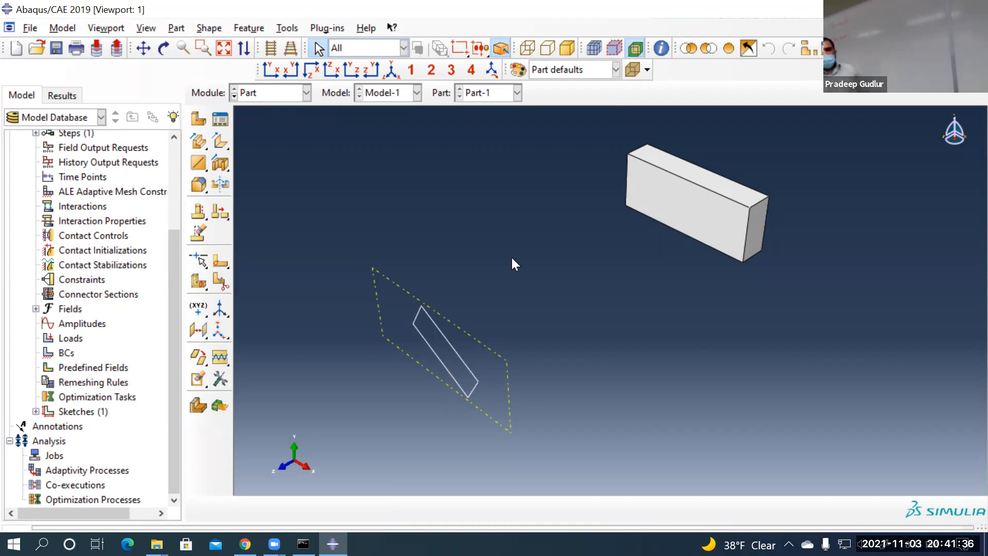
# Create a second datum plane offset 1 from the existing datum plane
pyautogui.scroll(-1, 529, 214)
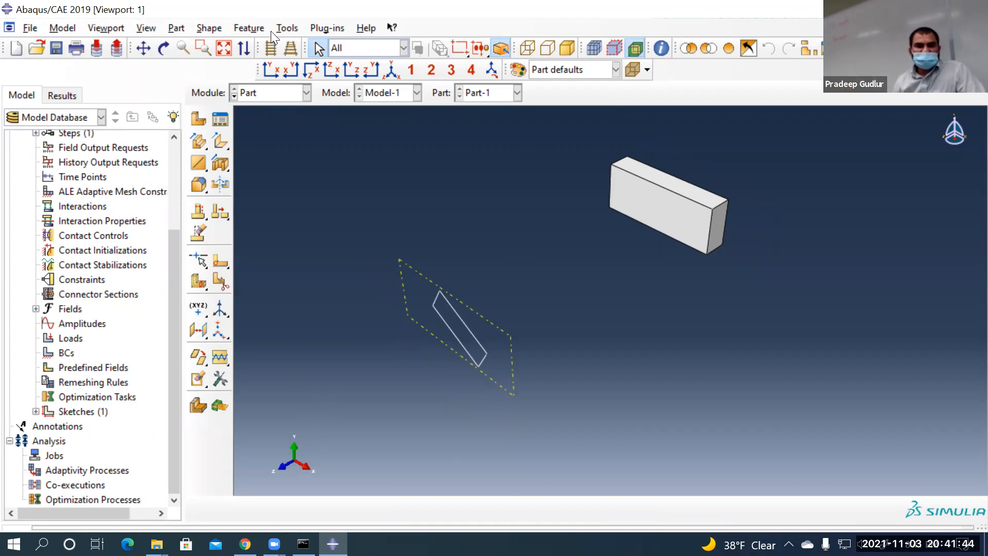
pyautogui.click(287, 29)
pyautogui.click(307, 136)
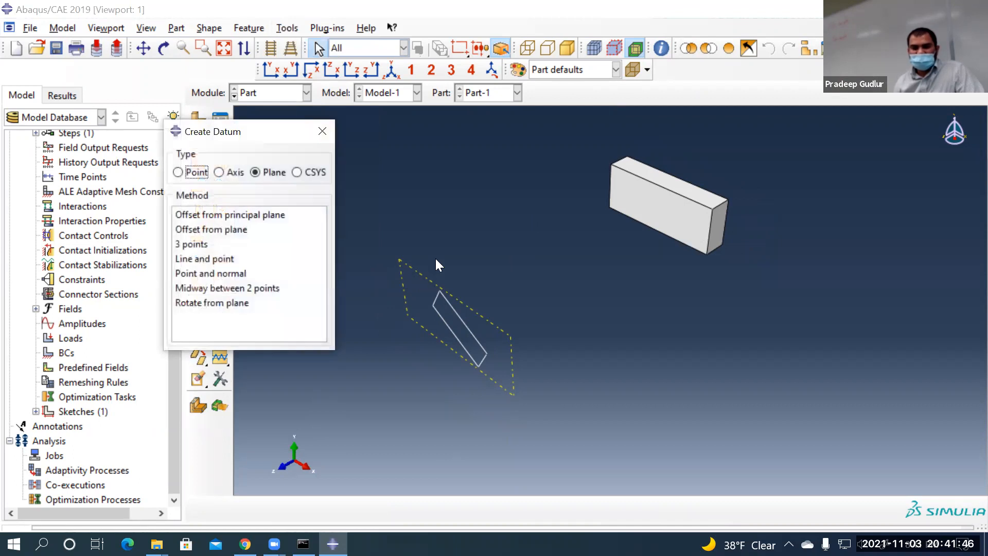
pyautogui.click(236, 229)
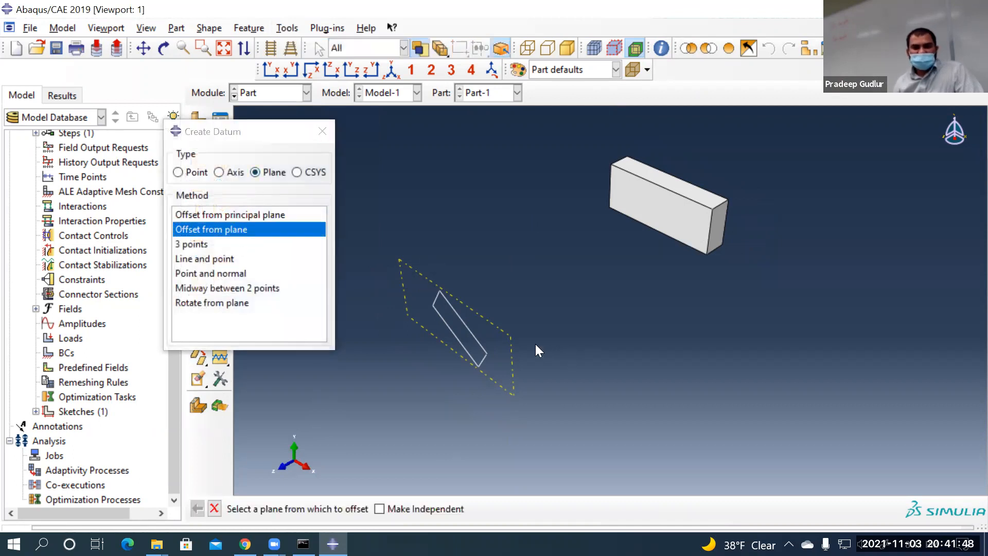
pyautogui.click(511, 341)
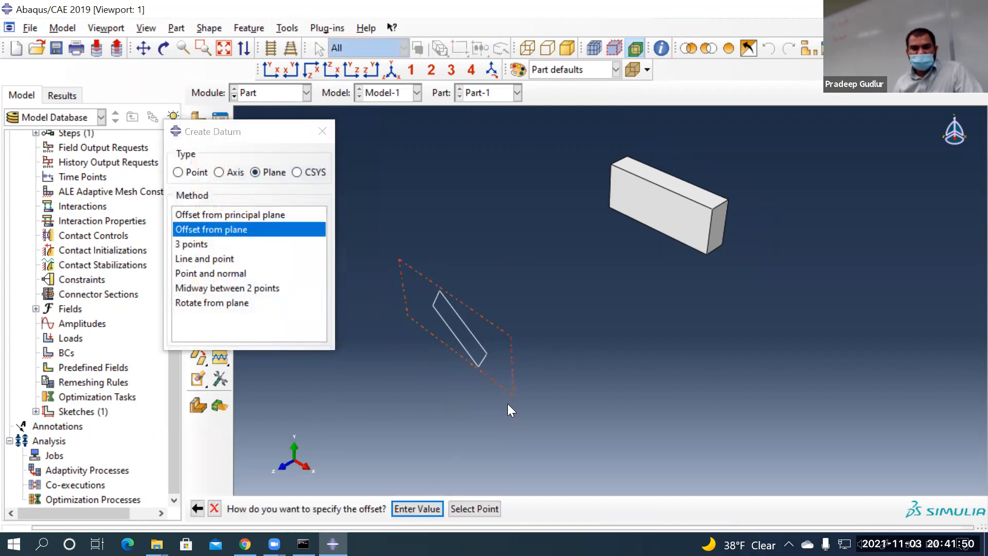
pyautogui.click(417, 508)
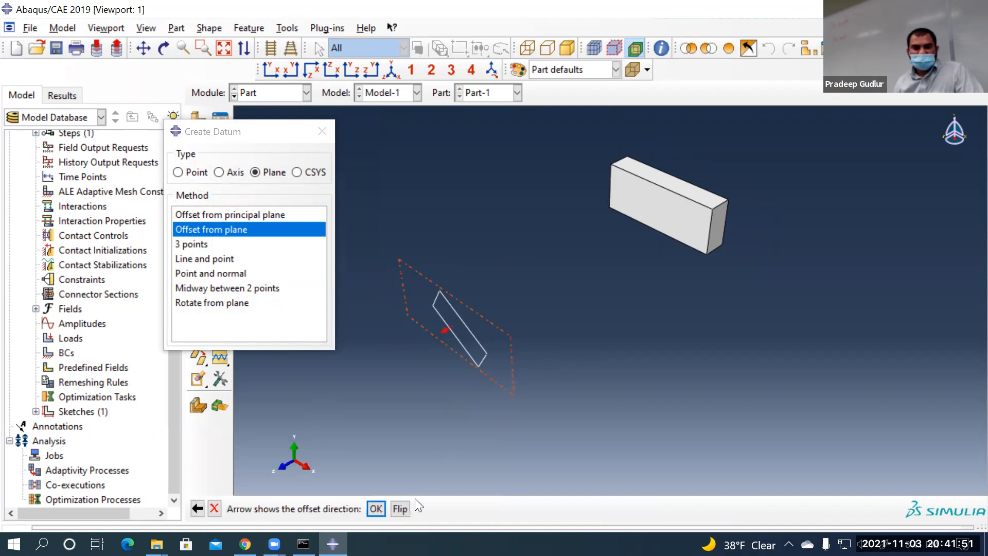
pyautogui.click(375, 509)
pyautogui.write('1')
pyautogui.press('Return')
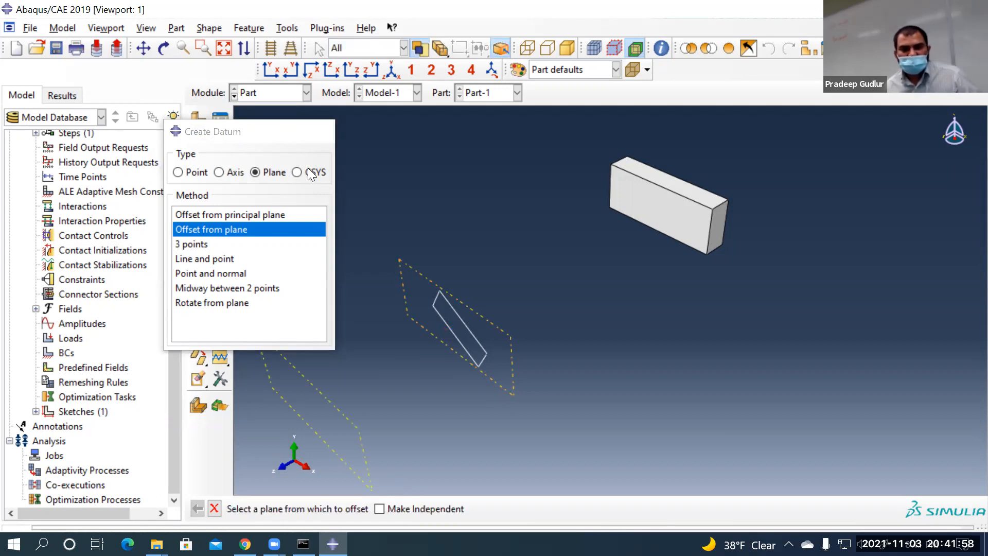
# Start a planar wire sketch on the new datum plane, oriented by the block's edge
pyautogui.scroll(-2, 330, 224)
pyautogui.click(200, 162)
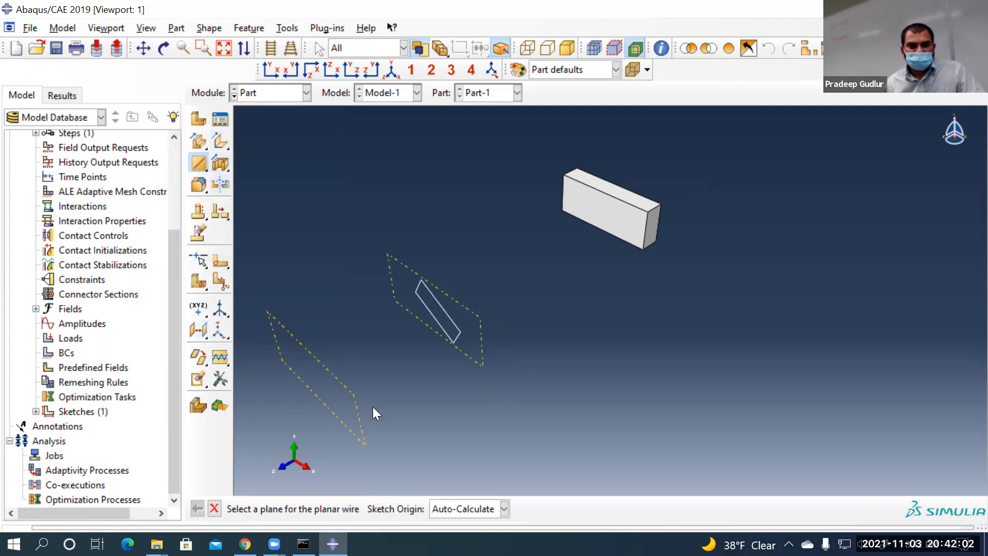
pyautogui.click(347, 389)
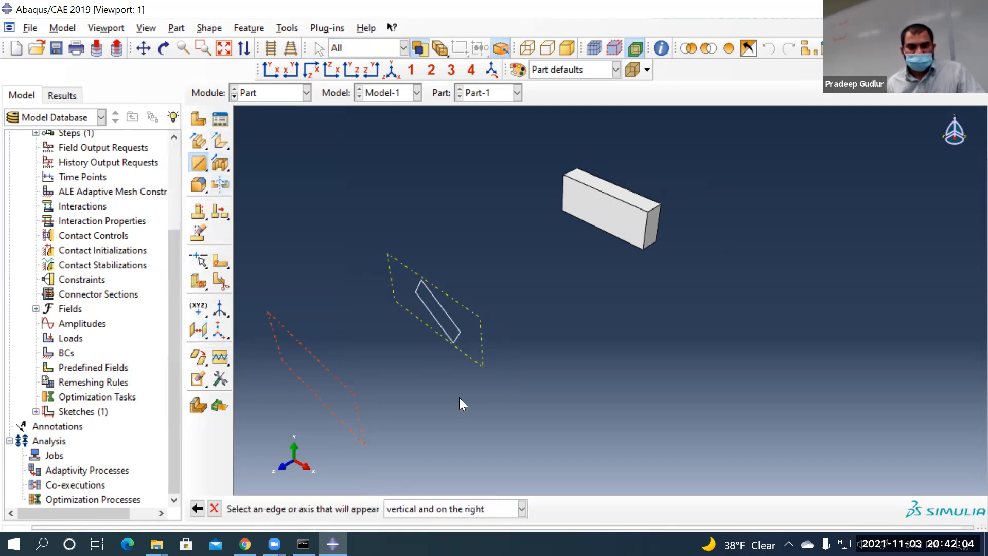
pyautogui.click(646, 231)
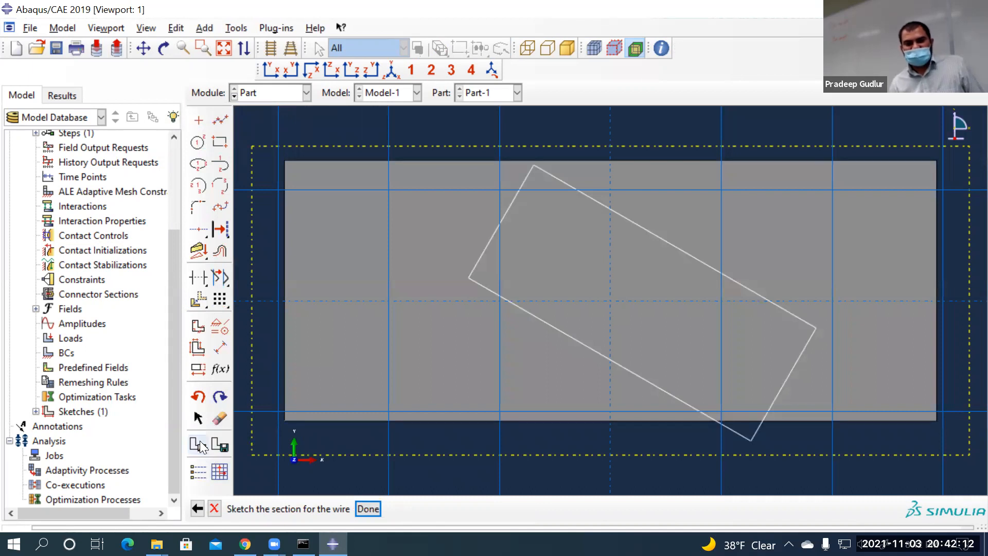
# Add saved Sketch-1 to the wire sketch and scale it by 0.25 about the origin 0,0
pyautogui.click(200, 442)
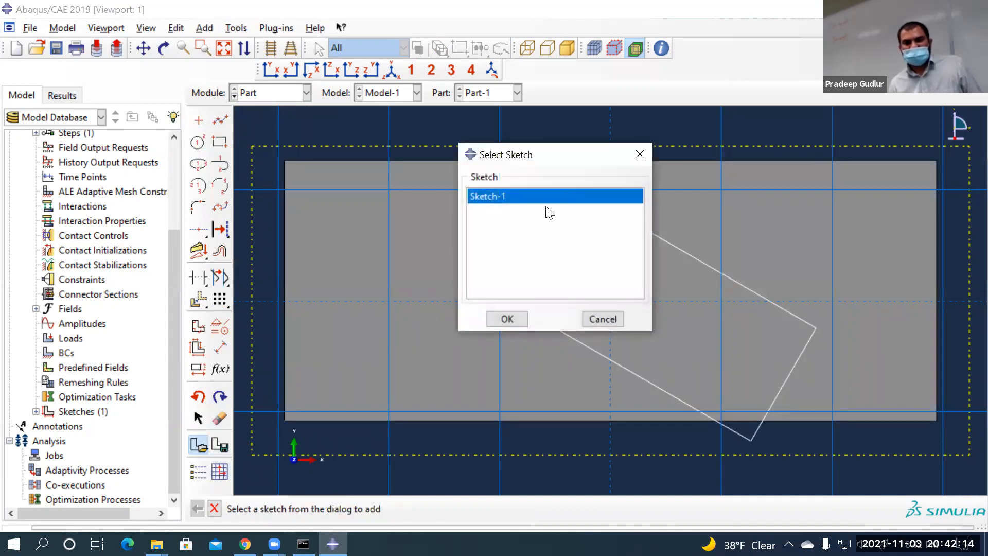
pyautogui.click(506, 319)
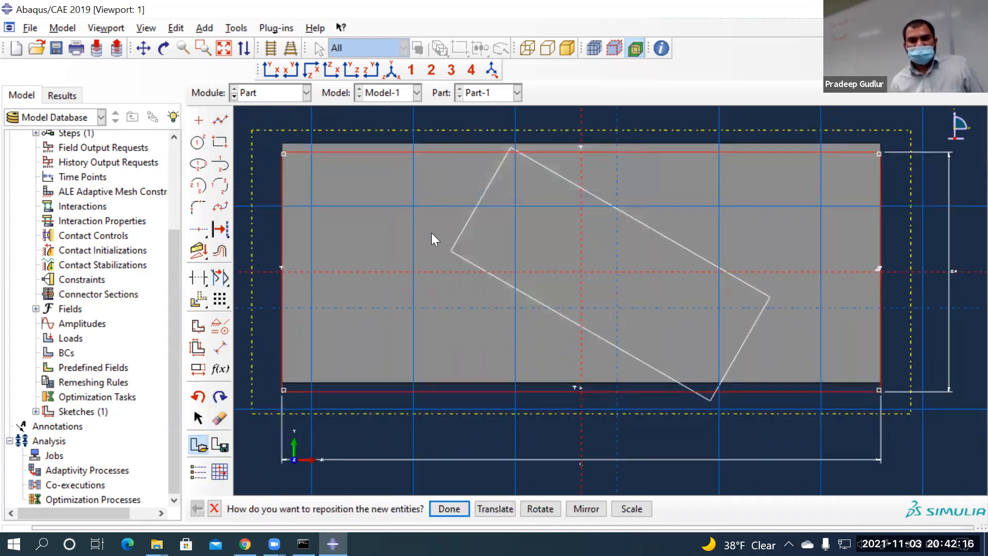
pyautogui.click(631, 508)
pyautogui.write('0,0')
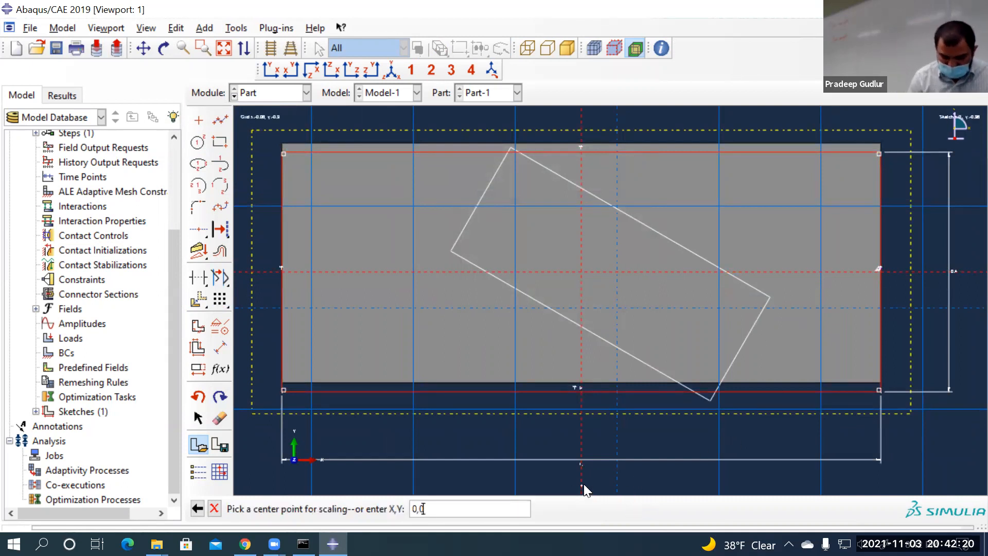
pyautogui.press('Return')
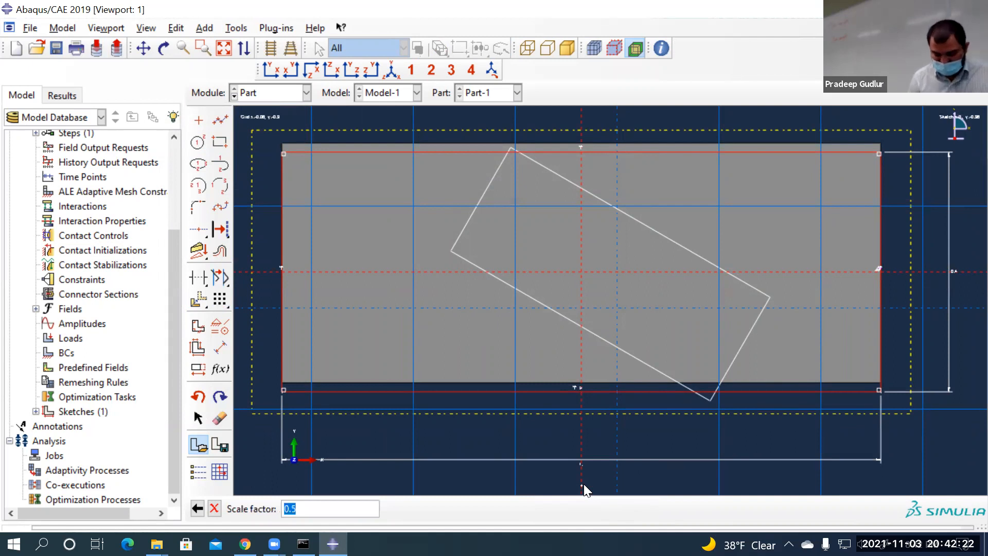
pyautogui.write('0')
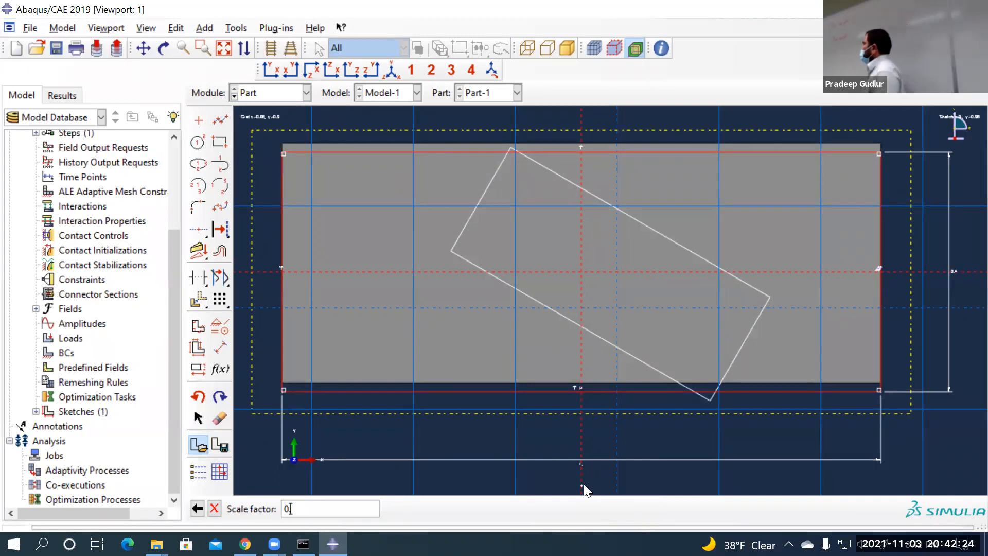
pyautogui.write('.')
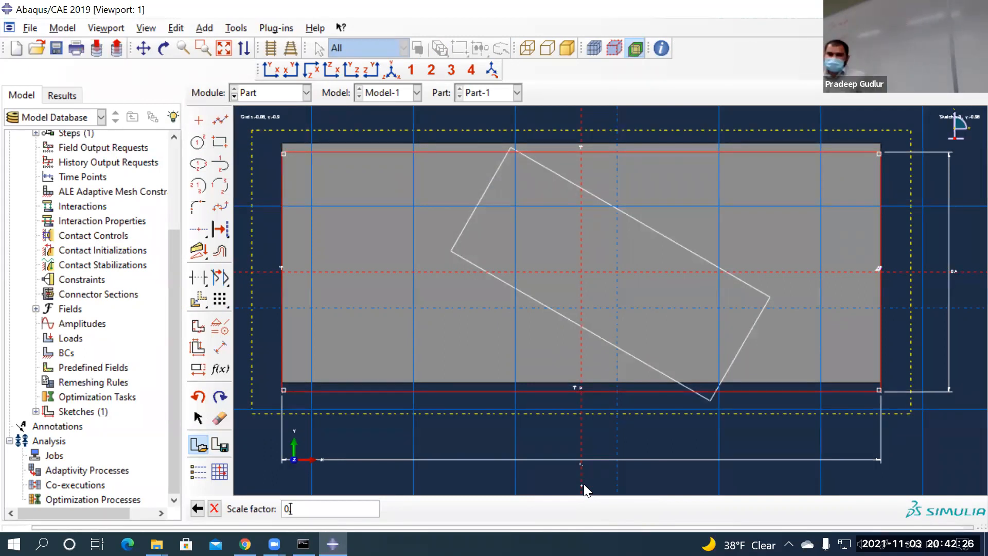
pyautogui.write('25')
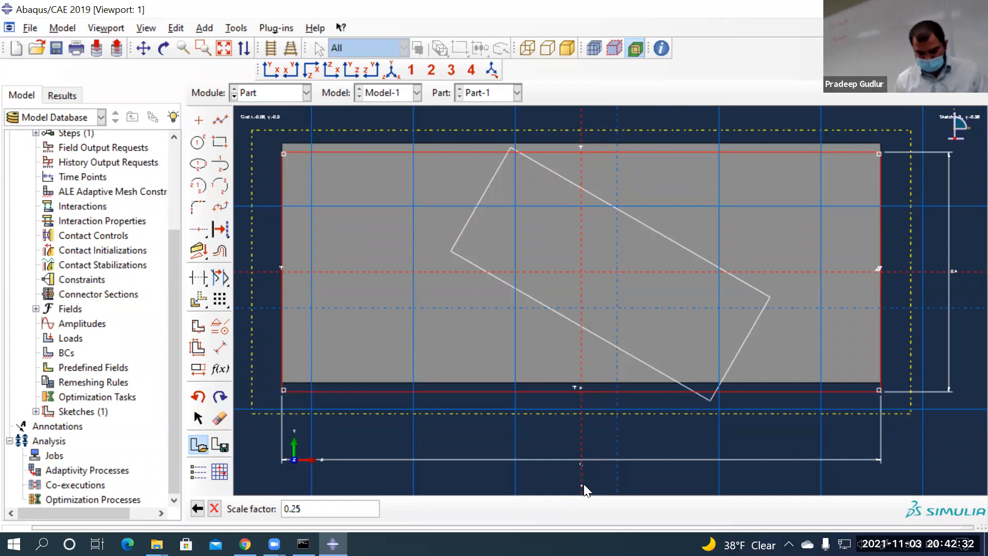
pyautogui.press('Return')
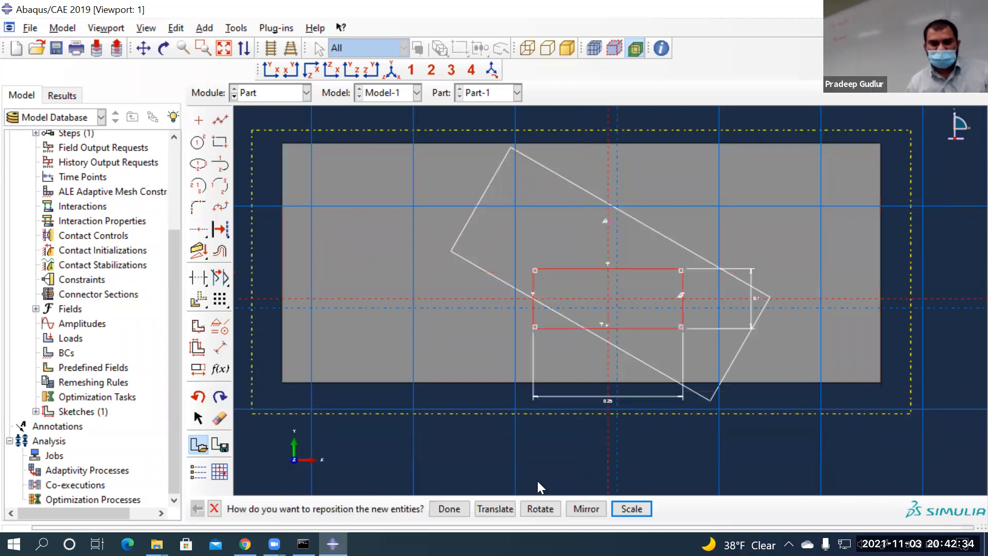
# Rotate the scaled rectangle -45° about the origin 0,0
pyautogui.click(540, 508)
pyautogui.write('-45')
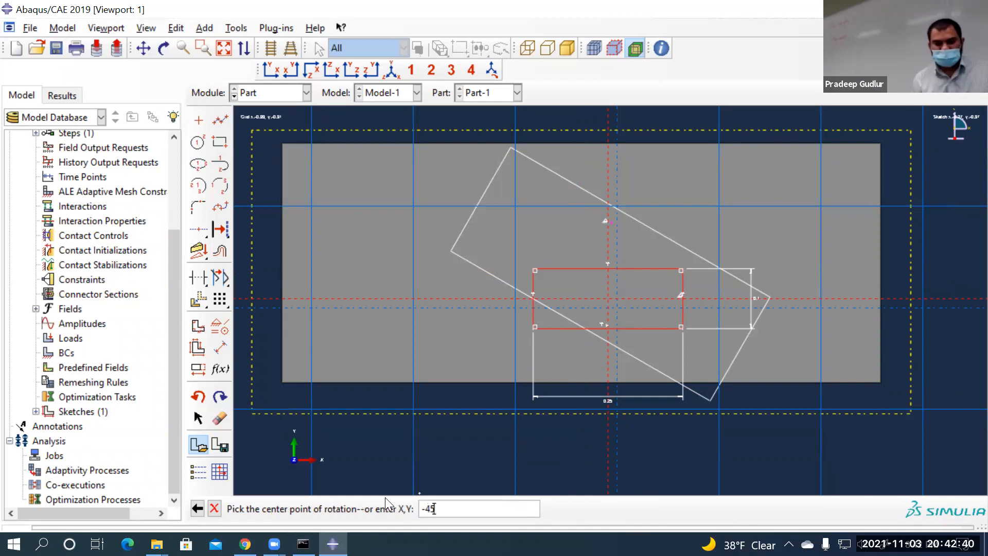
pyautogui.press('Return')
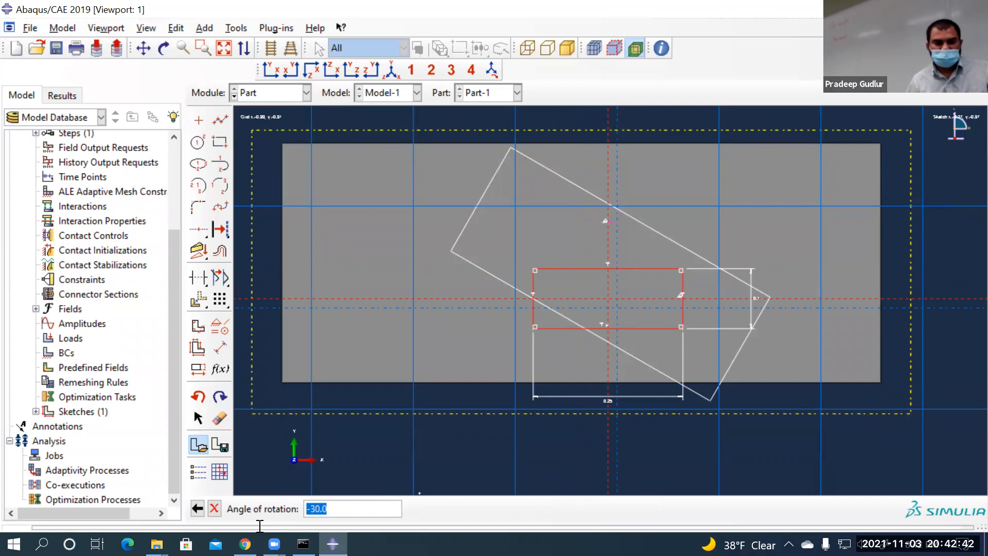
pyautogui.click(197, 509)
pyautogui.write('0,0')
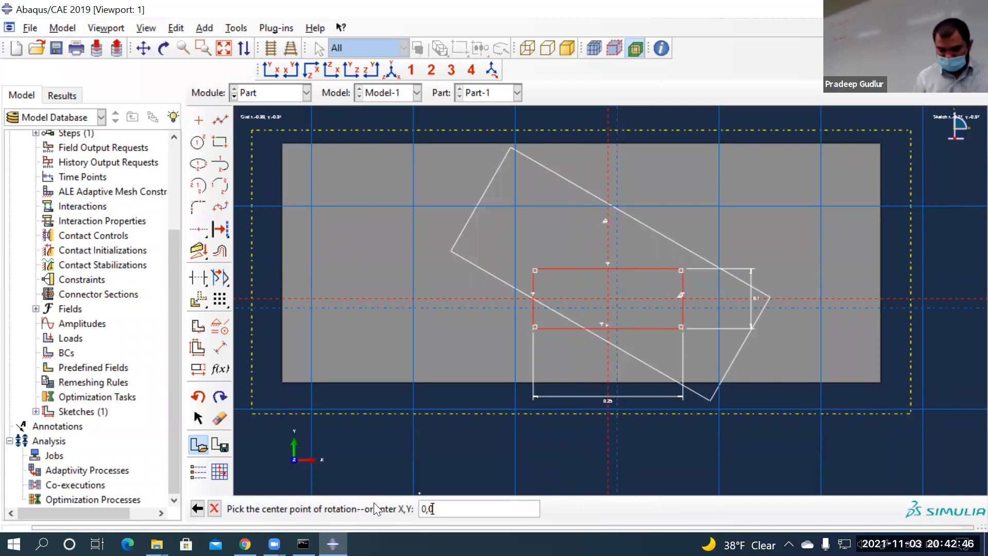
pyautogui.press('Return')
pyautogui.write('-45')
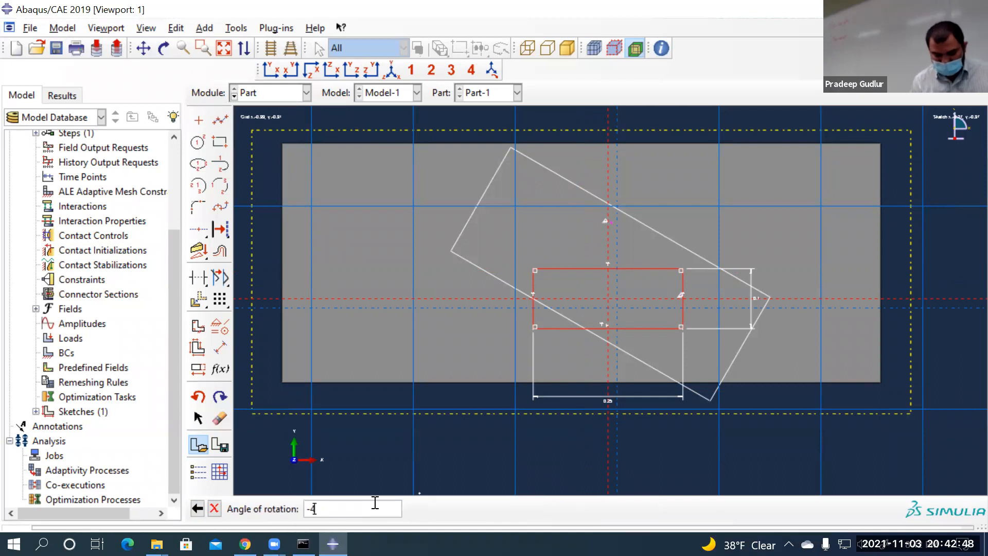
pyautogui.press('Return')
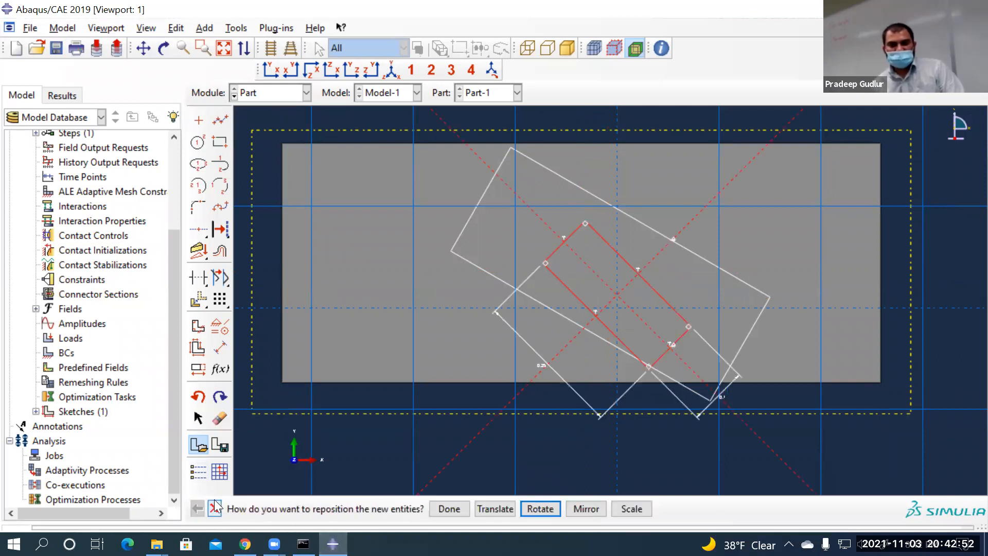
pyautogui.click(216, 508)
# Exit the finished wire sketch and begin a solid loft feature
pyautogui.click(367, 508)
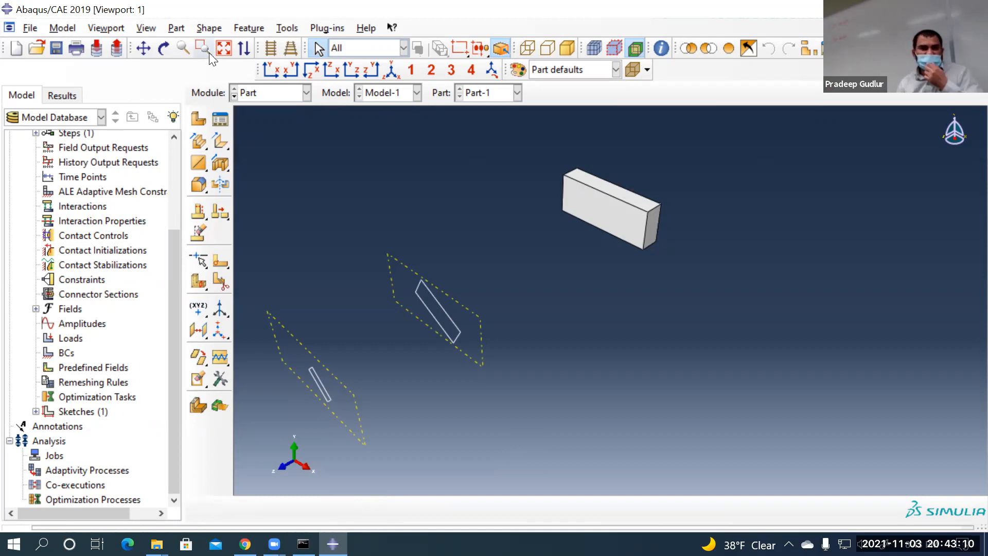
pyautogui.click(211, 32)
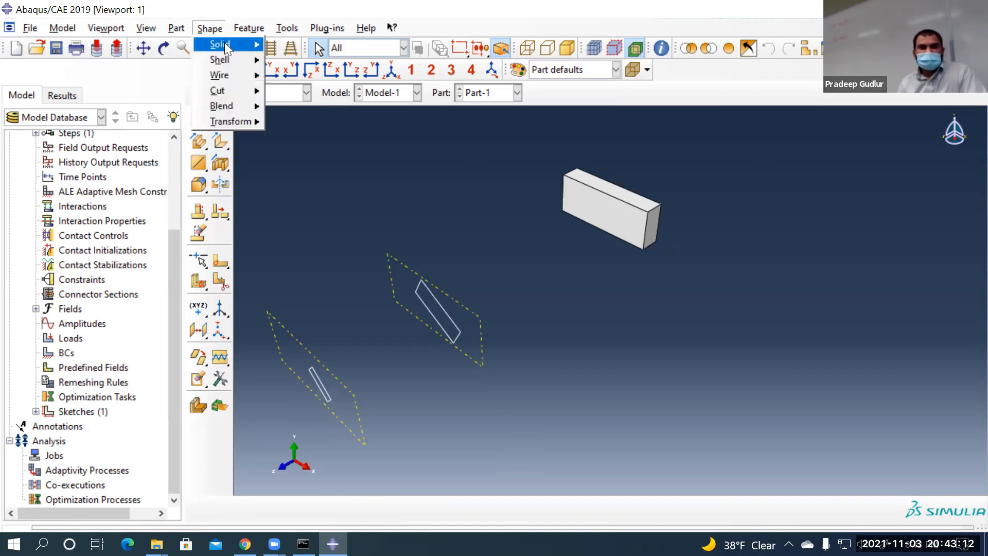
pyautogui.moveTo(224, 42)
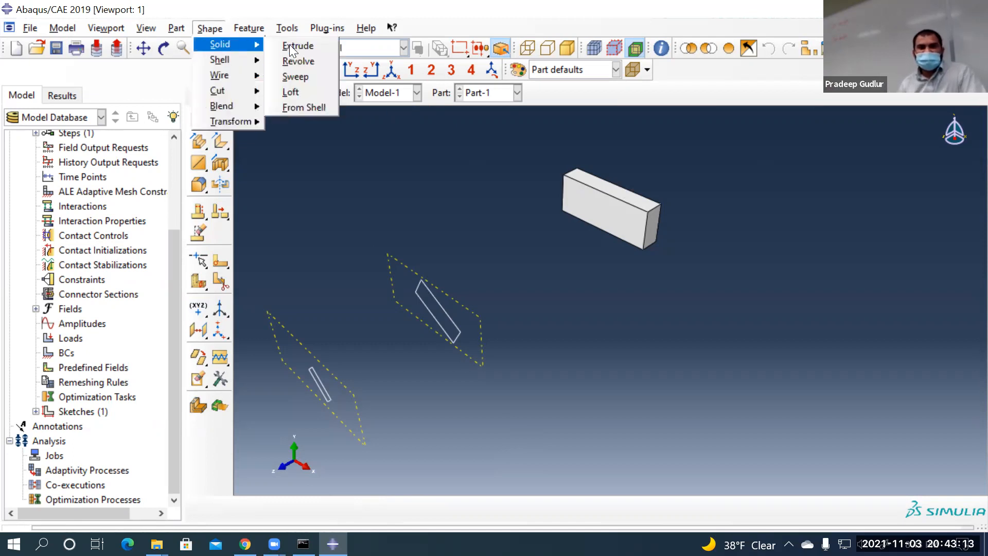
pyautogui.click(296, 97)
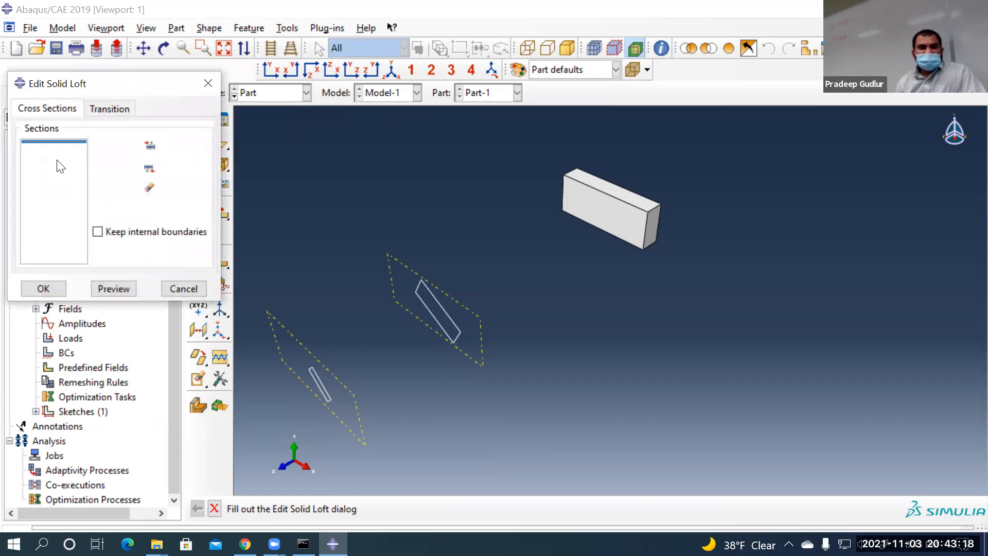
# Add the lower and upper small rectangles as loft Section-1 and Section-2
pyautogui.click(144, 146)
pyautogui.moveTo(356, 419); pyautogui.dragTo(291, 353)
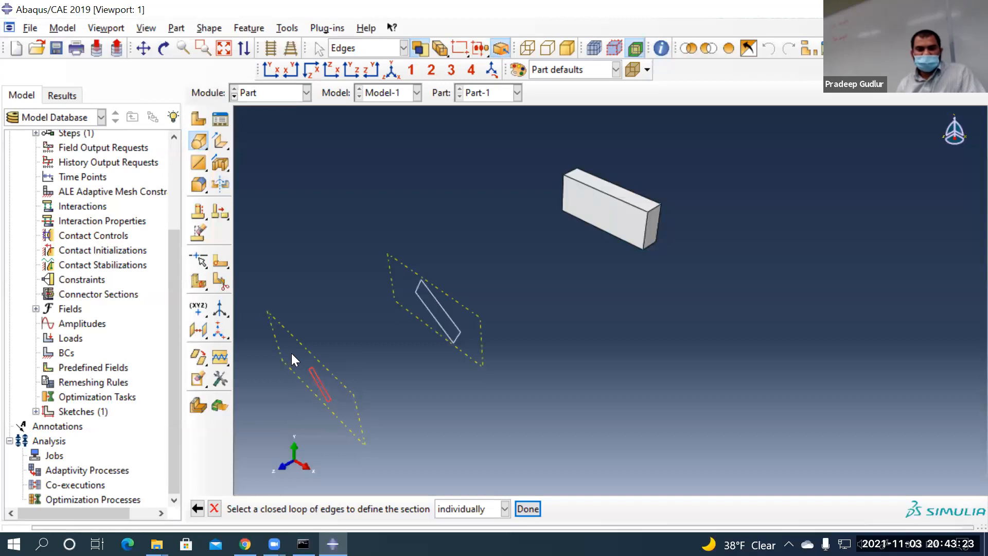
pyautogui.click(531, 511)
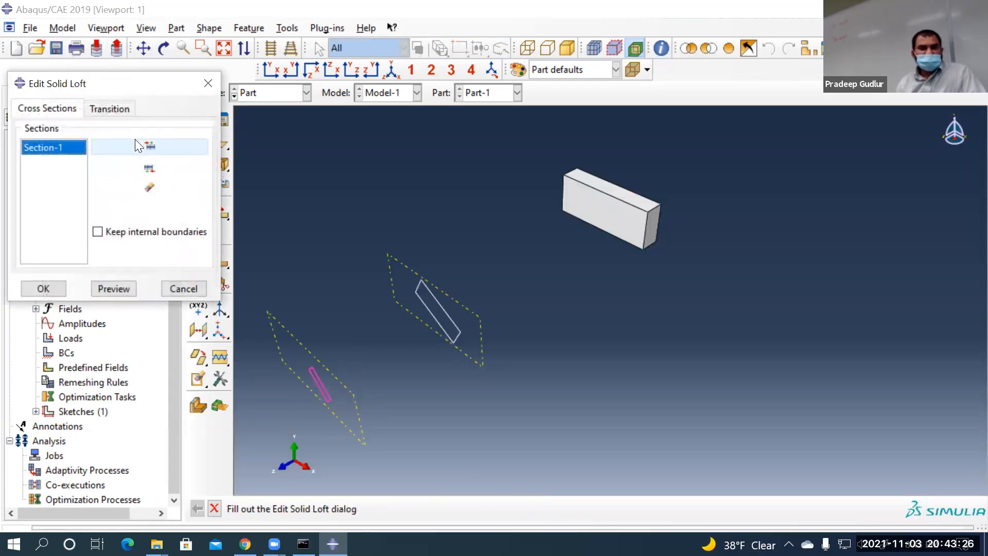
pyautogui.click(138, 146)
pyautogui.moveTo(486, 371); pyautogui.dragTo(402, 269)
pyautogui.click(527, 509)
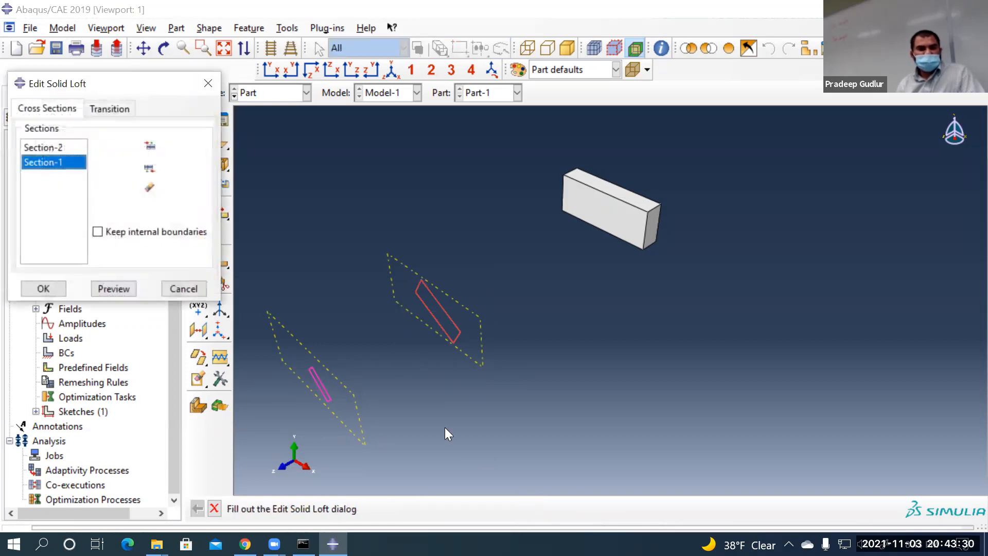
# Insert the block's four end-face edges as Section-3 in wireframe view and create the loft
pyautogui.click(52, 148)
pyautogui.click(133, 146)
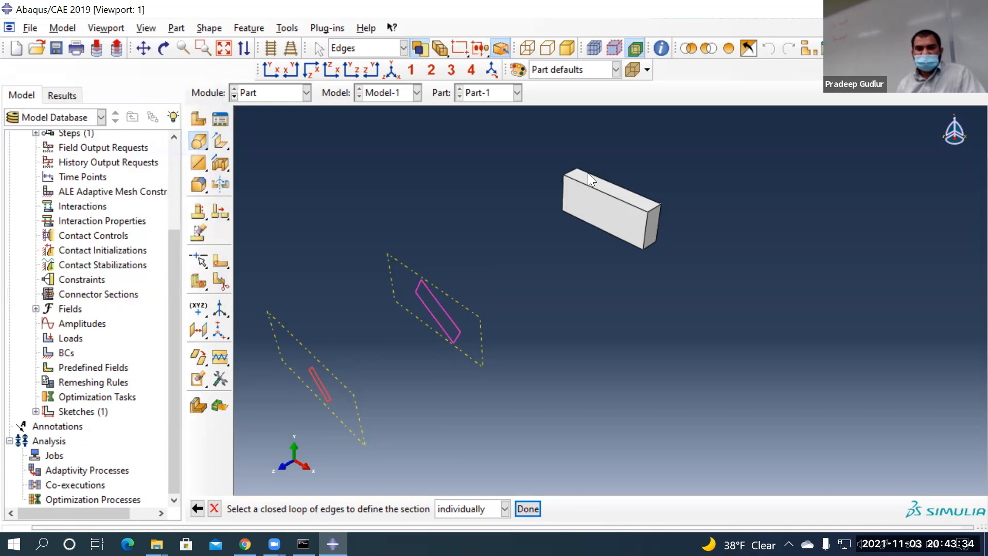
pyautogui.click(522, 49)
pyautogui.scroll(5, 559, 194)
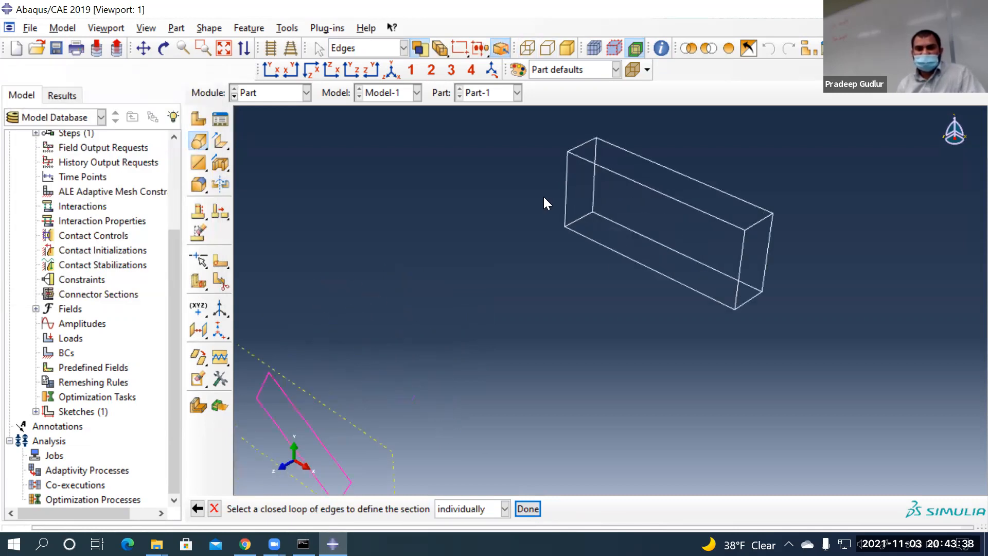
pyautogui.click(567, 191)
pyautogui.click(621, 168)
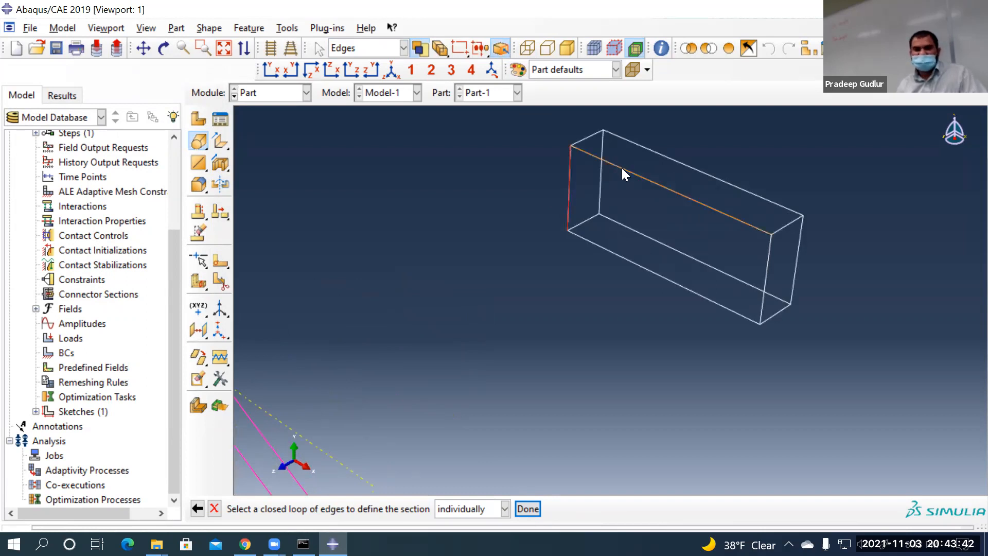
pyautogui.click(768, 258)
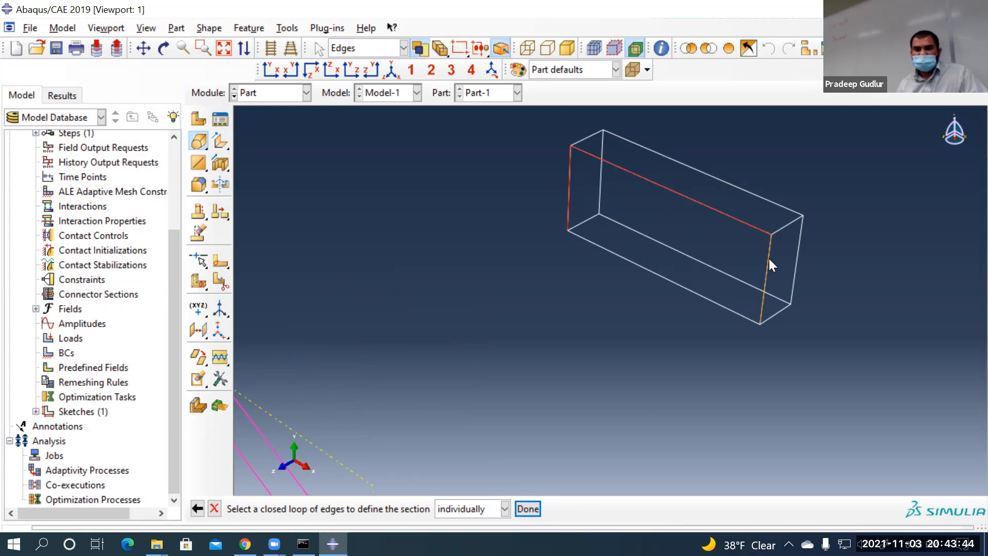
pyautogui.click(652, 272)
pyautogui.scroll(-2, 594, 314)
pyautogui.scroll(-3, 596, 310)
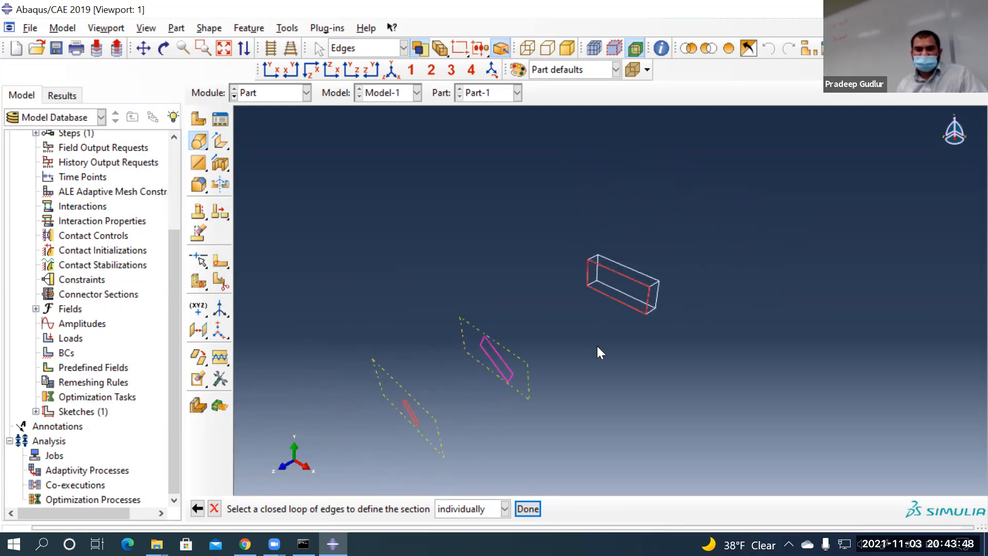
pyautogui.click(527, 508)
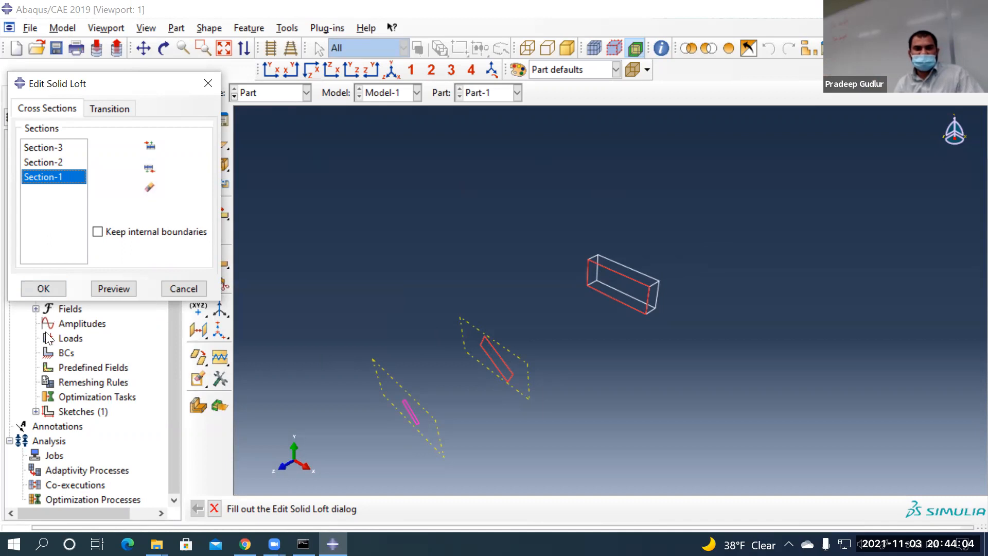
pyautogui.click(49, 290)
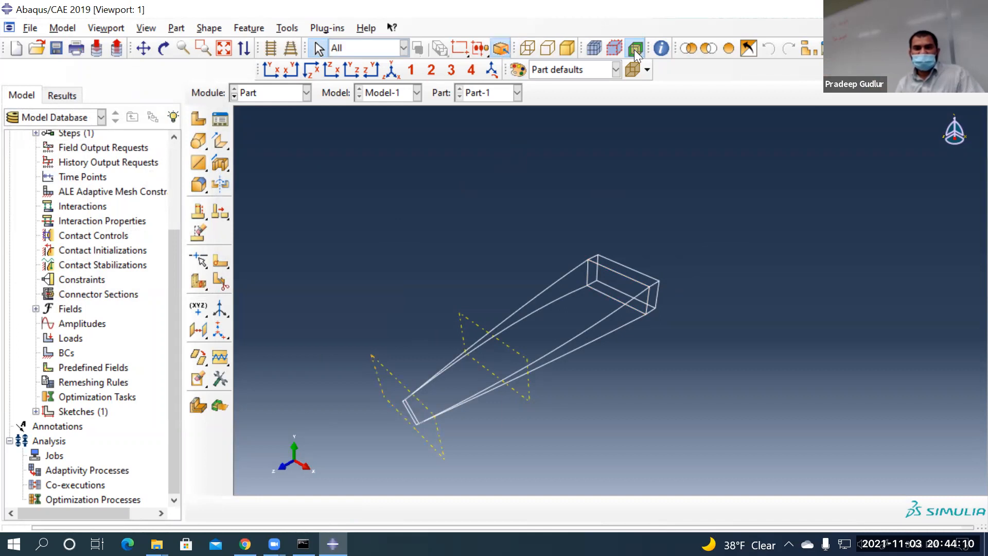
# Render the lofted blade shaded and orbit it to inspect its taper and twist
pyautogui.click(566, 50)
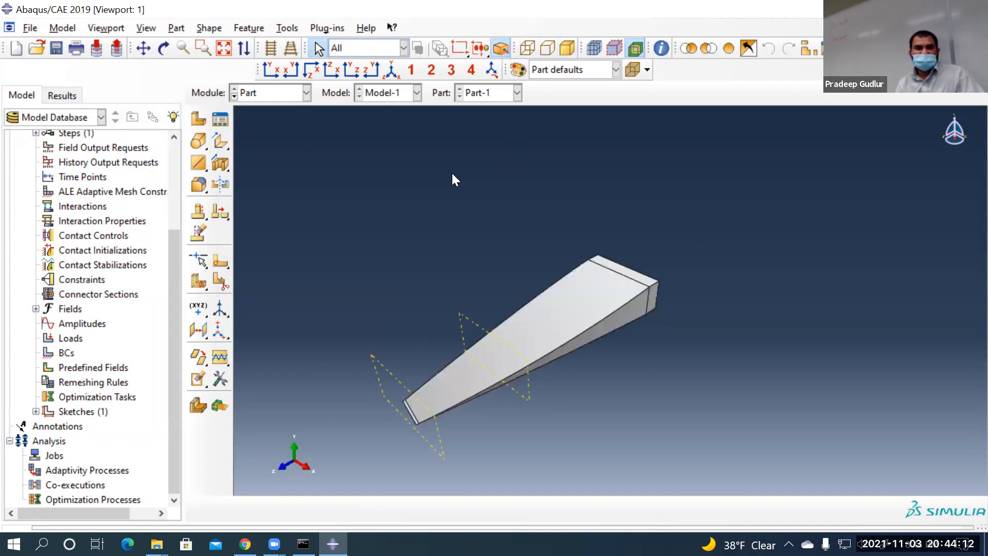
pyautogui.click(165, 50)
pyautogui.moveTo(545, 220); pyautogui.dragTo(510, 209)
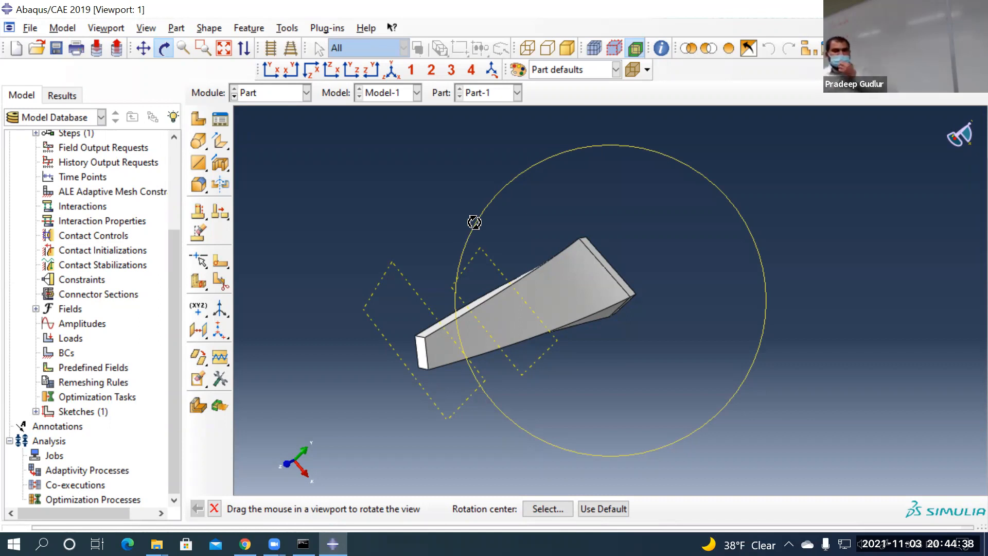
pyautogui.moveTo(511, 249); pyautogui.dragTo(295, 443)
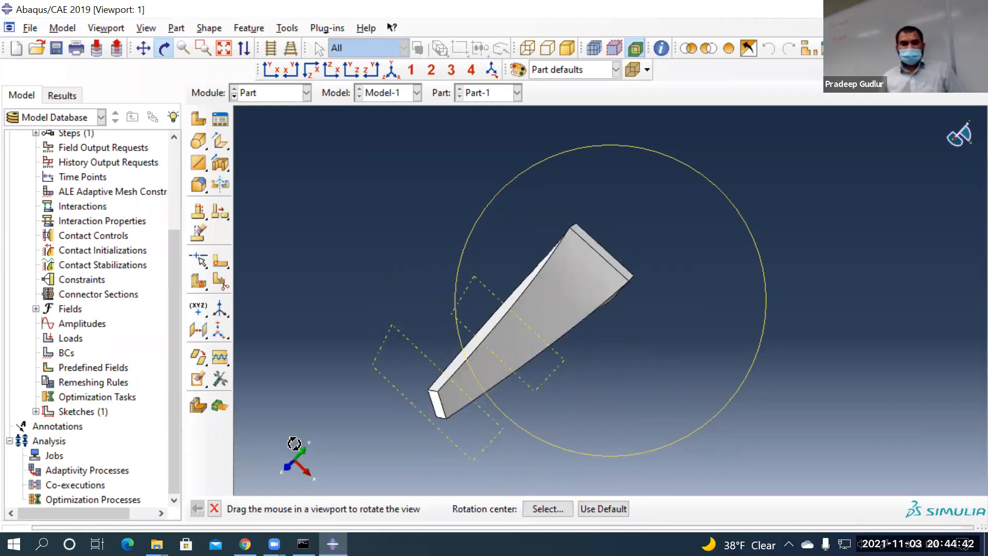
pyautogui.click(215, 509)
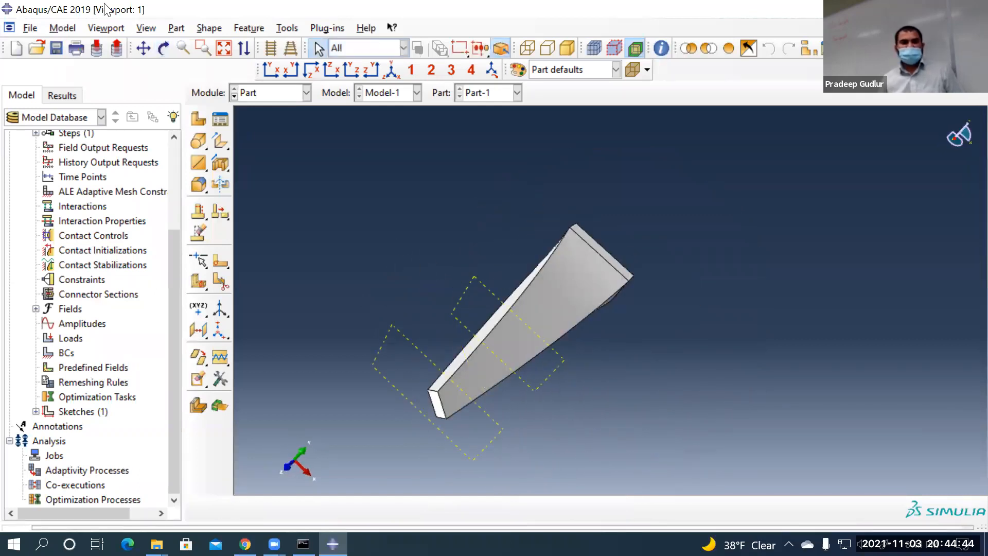